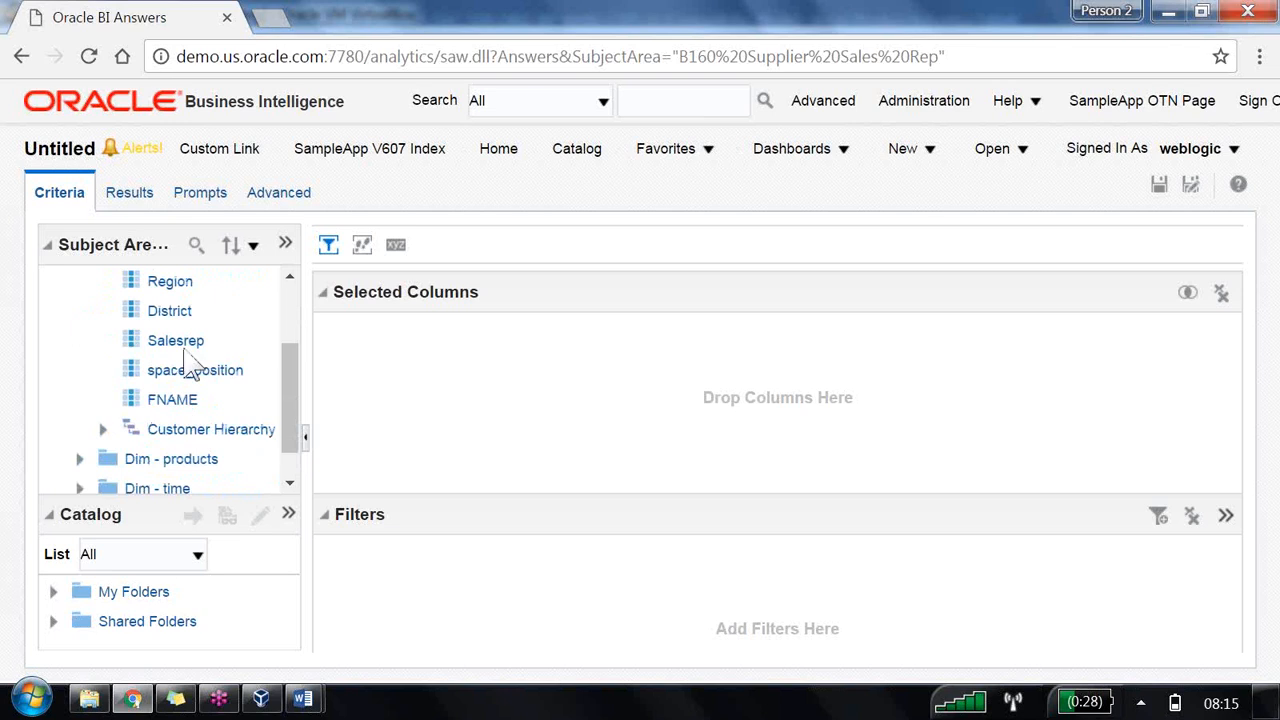
Step: Add the Region column and the Dollars measure from Fact - sales to the analysis's selected columns
{"action": "double_click", "coordinate": [175, 283]}
{"action": "scroll", "coordinate": [197, 318], "scroll_direction": "down", "scroll_amount": 1}
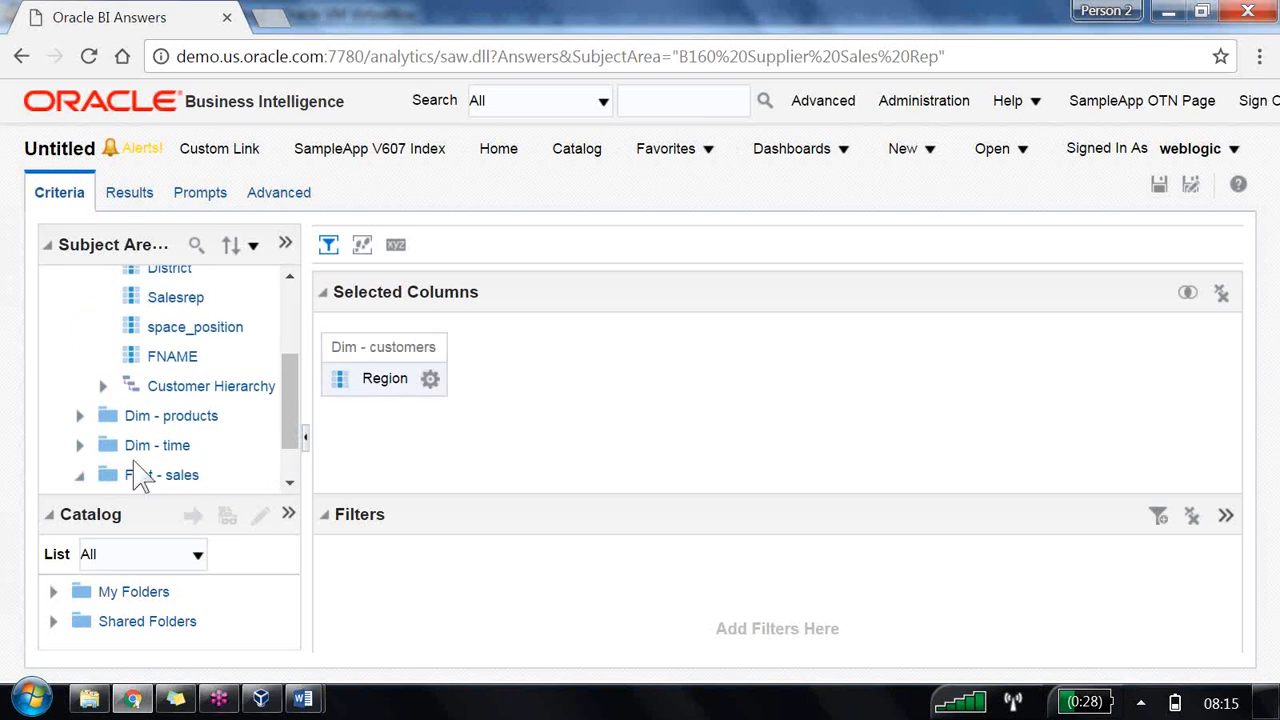
{"action": "left_click", "coordinate": [138, 474]}
{"action": "left_click", "coordinate": [103, 446]}
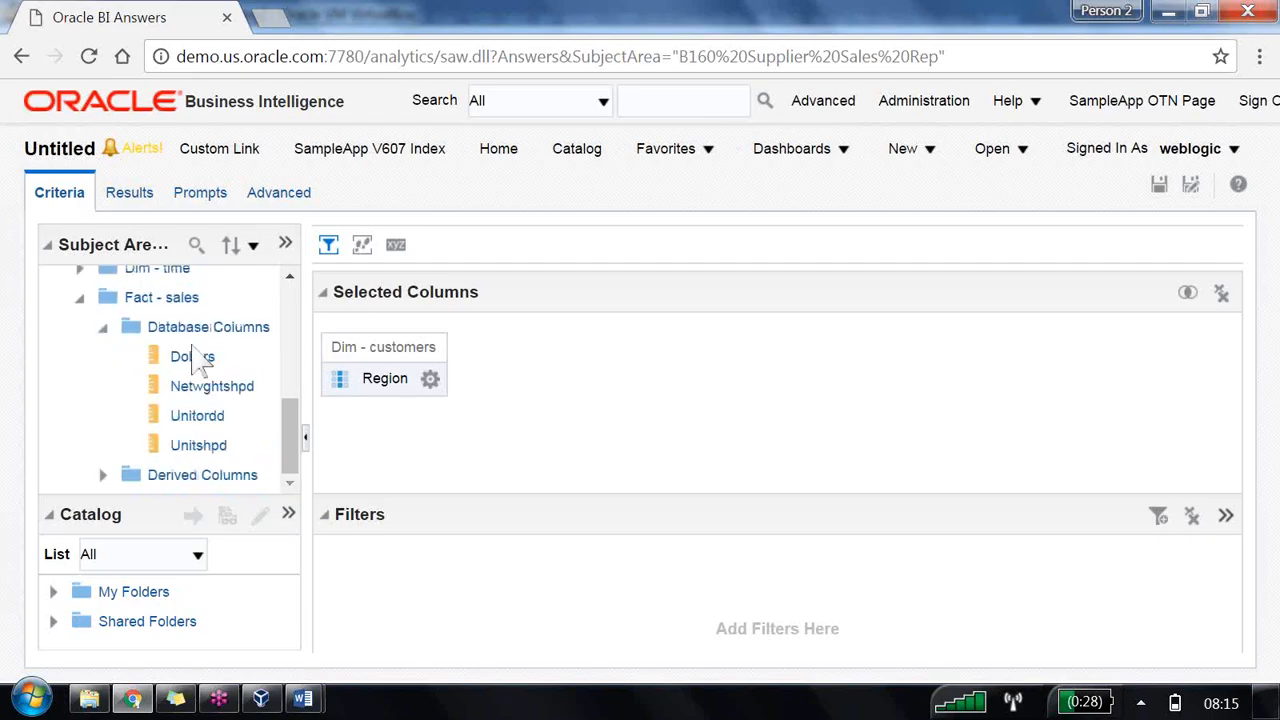
{"action": "double_click", "coordinate": [195, 357]}
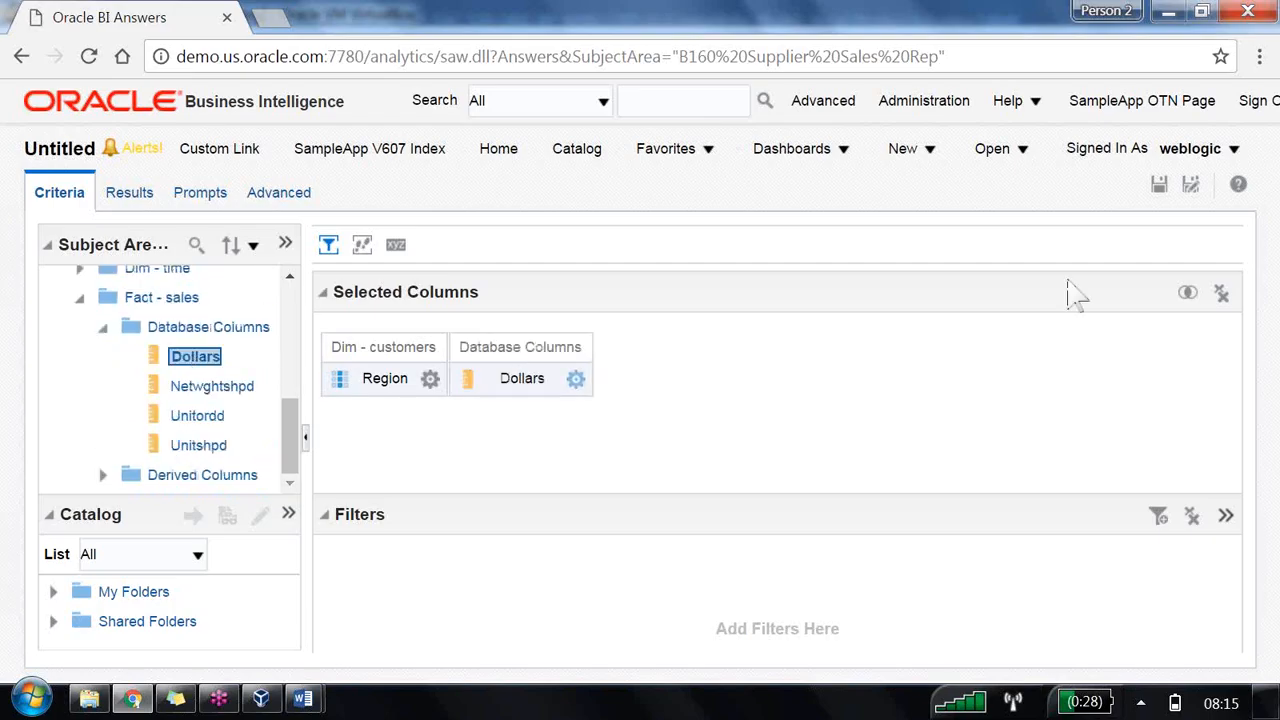
Step: Save the analysis as LBM1 in the Shared Folders/B160 folder
{"action": "left_click", "coordinate": [1190, 186]}
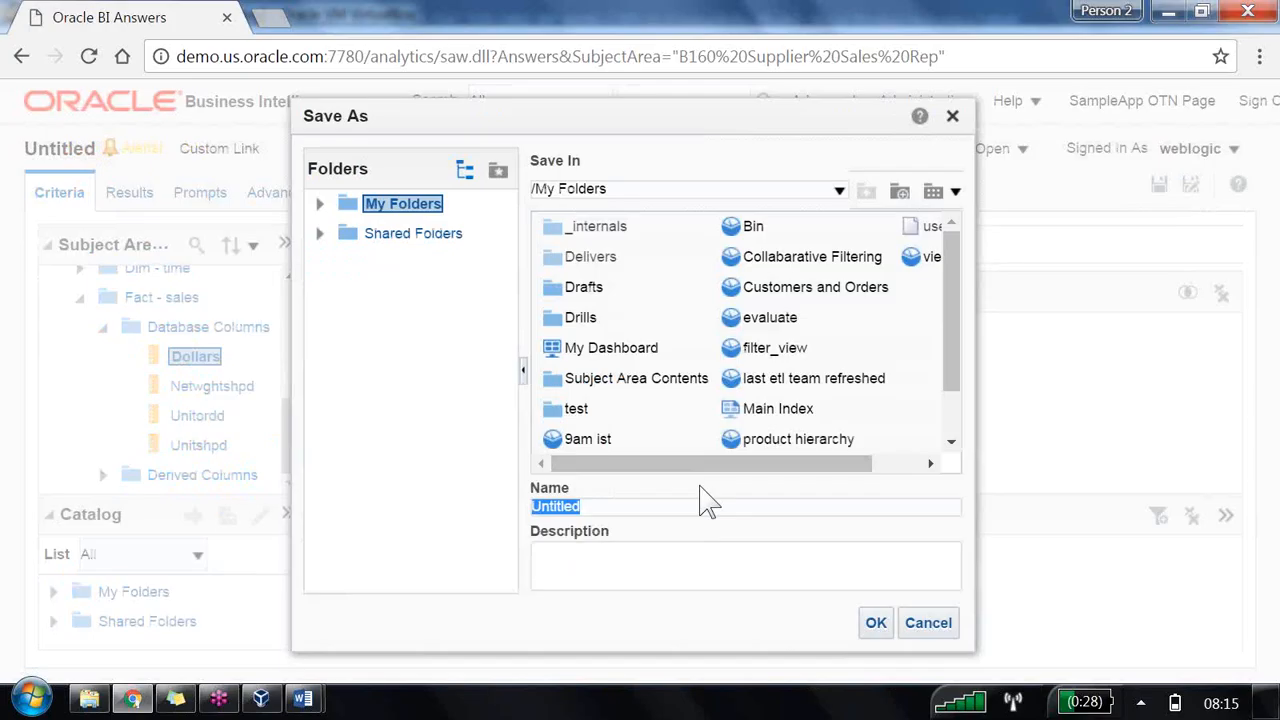
{"action": "type", "text": "U"}
{"action": "type", "text": "B"}
{"action": "type", "text": "M1'"}
{"action": "left_click", "coordinate": [452, 238]}
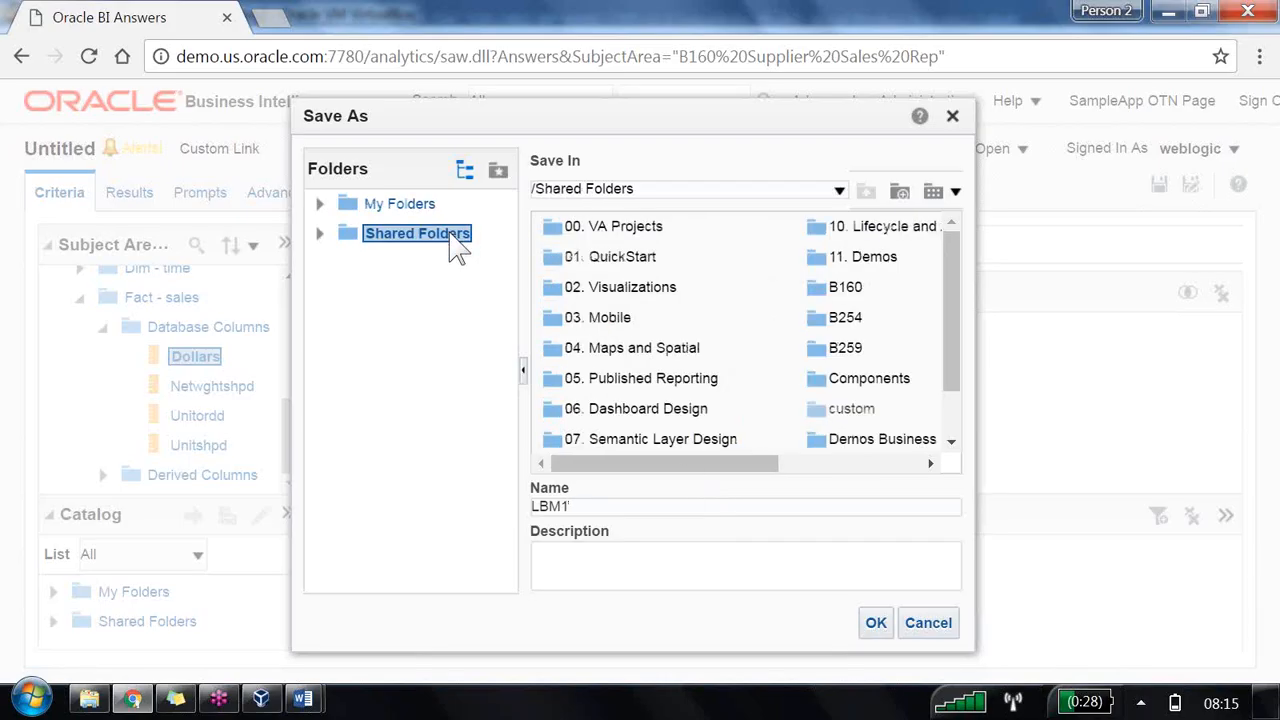
{"action": "left_click", "coordinate": [872, 288]}
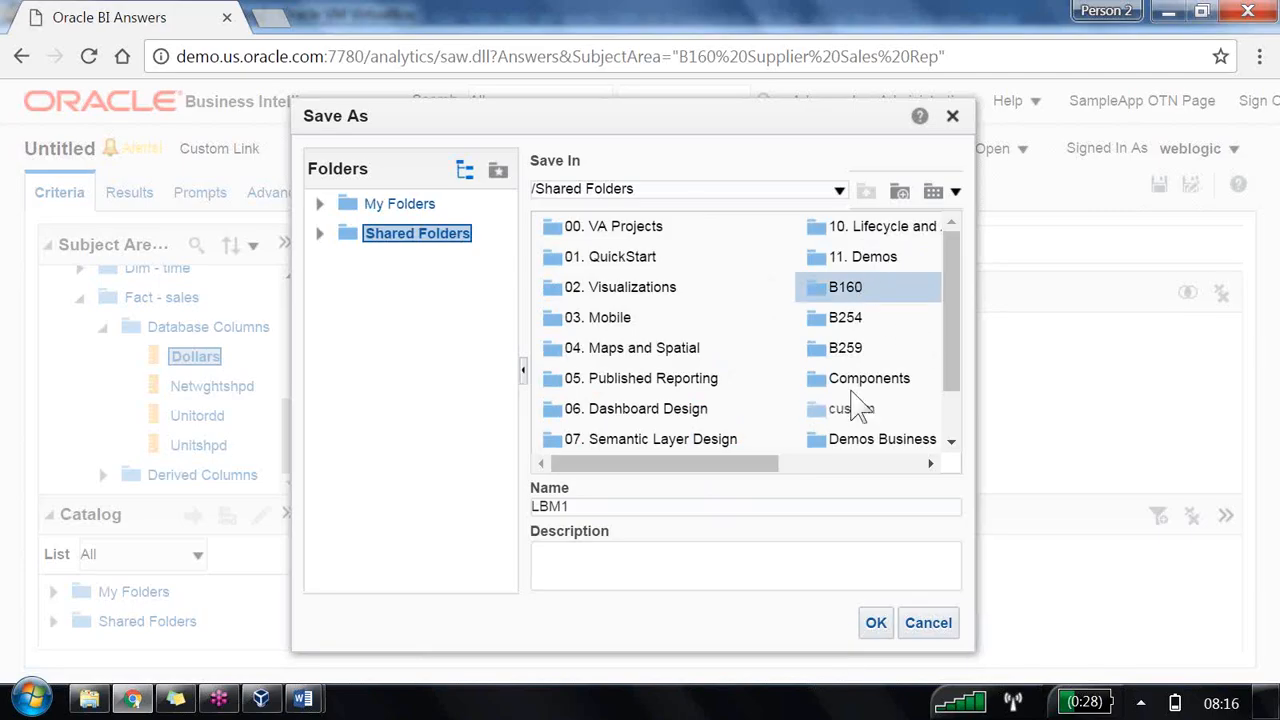
{"action": "double_click", "coordinate": [842, 287]}
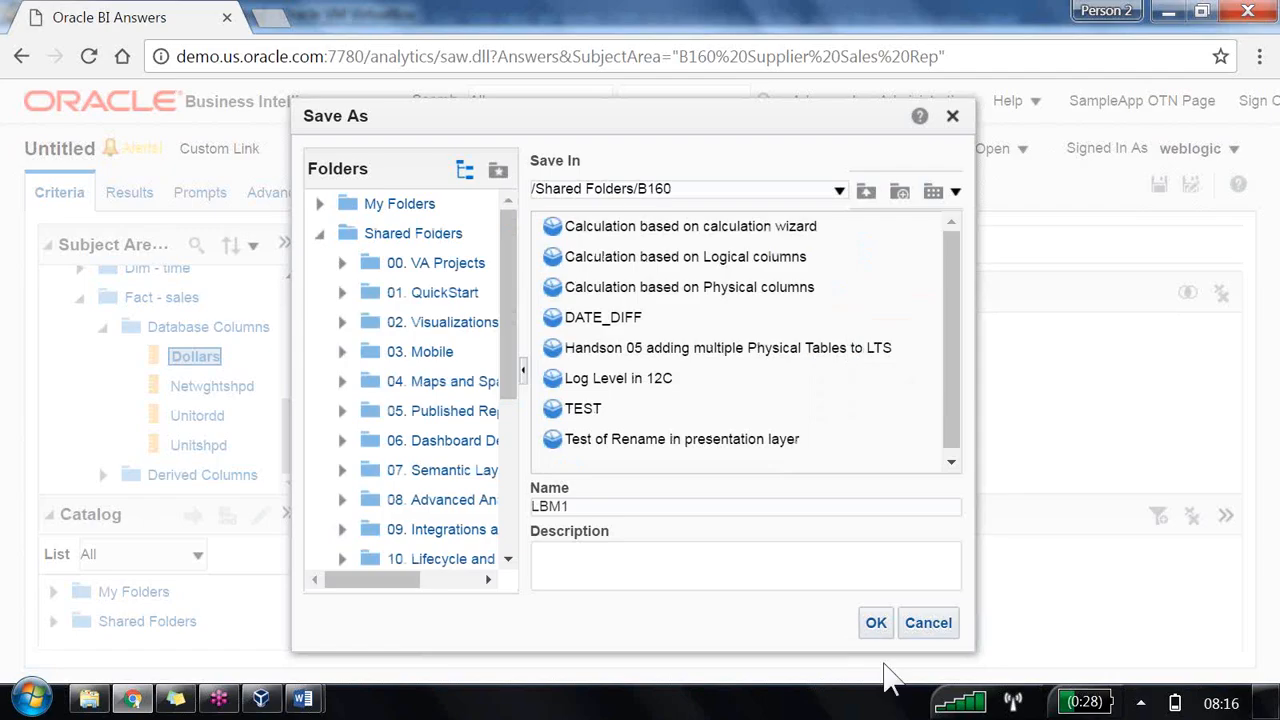
{"action": "left_click", "coordinate": [876, 624]}
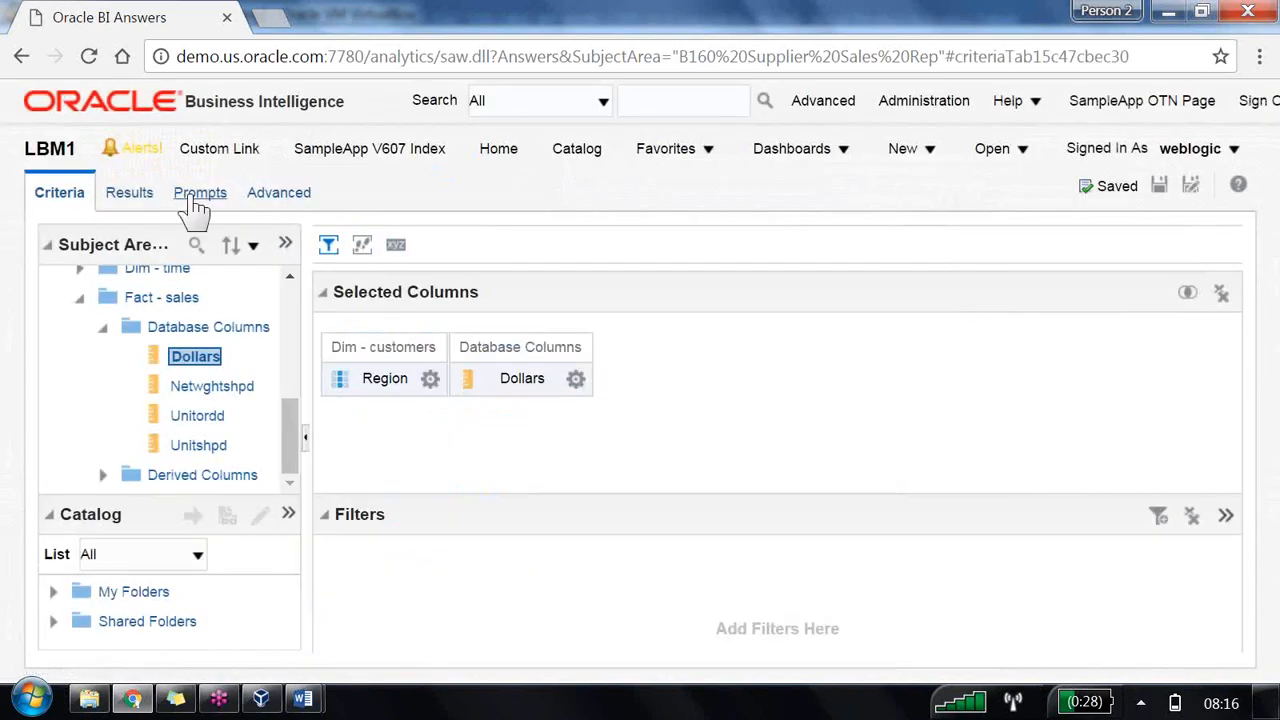
Step: Switch to the analysis results view and save the analysis again
{"action": "left_click", "coordinate": [158, 205]}
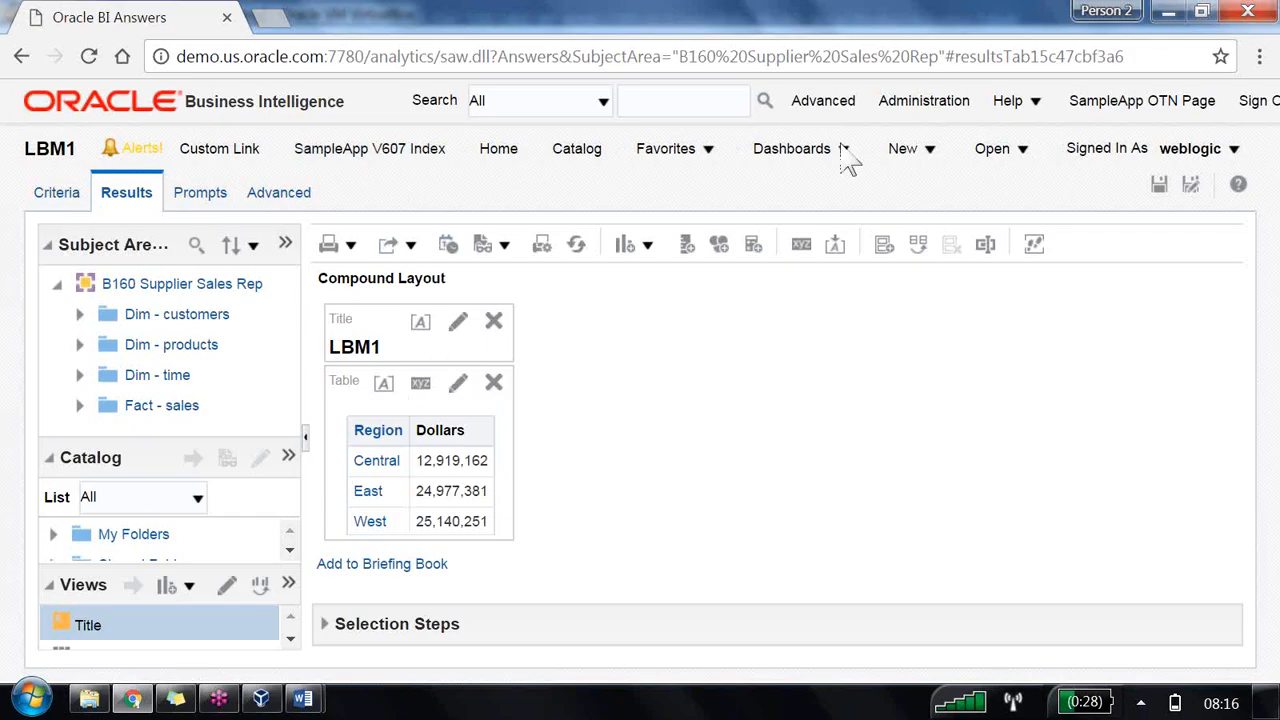
{"action": "left_click", "coordinate": [1160, 186]}
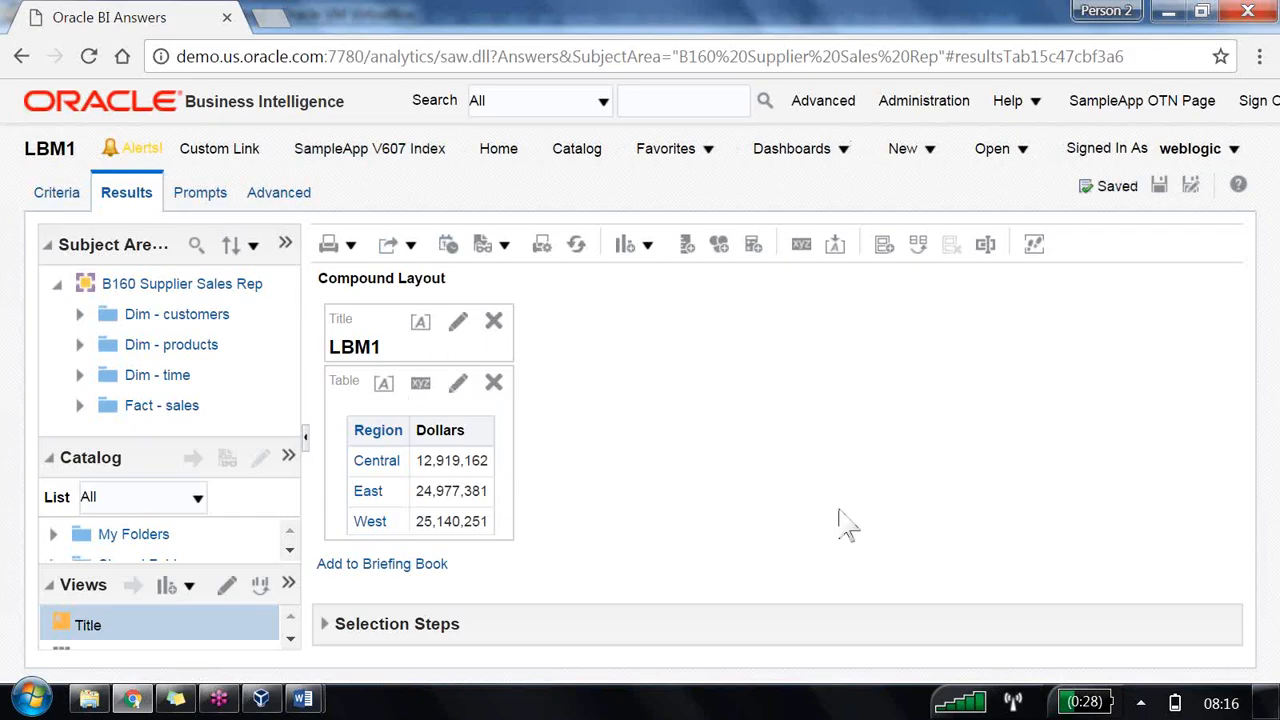
Step: Export the analysis results in Excel 2007+ format
{"action": "left_click", "coordinate": [411, 248]}
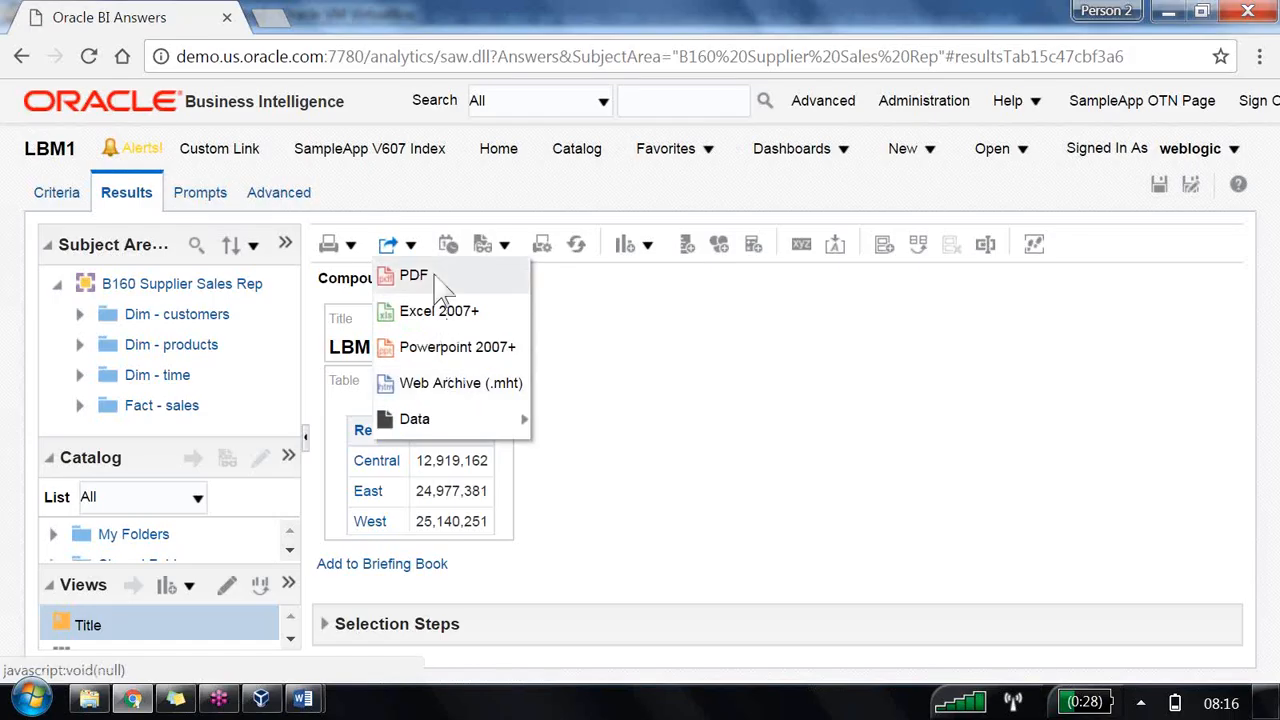
{"action": "mouse_move", "coordinate": [478, 420]}
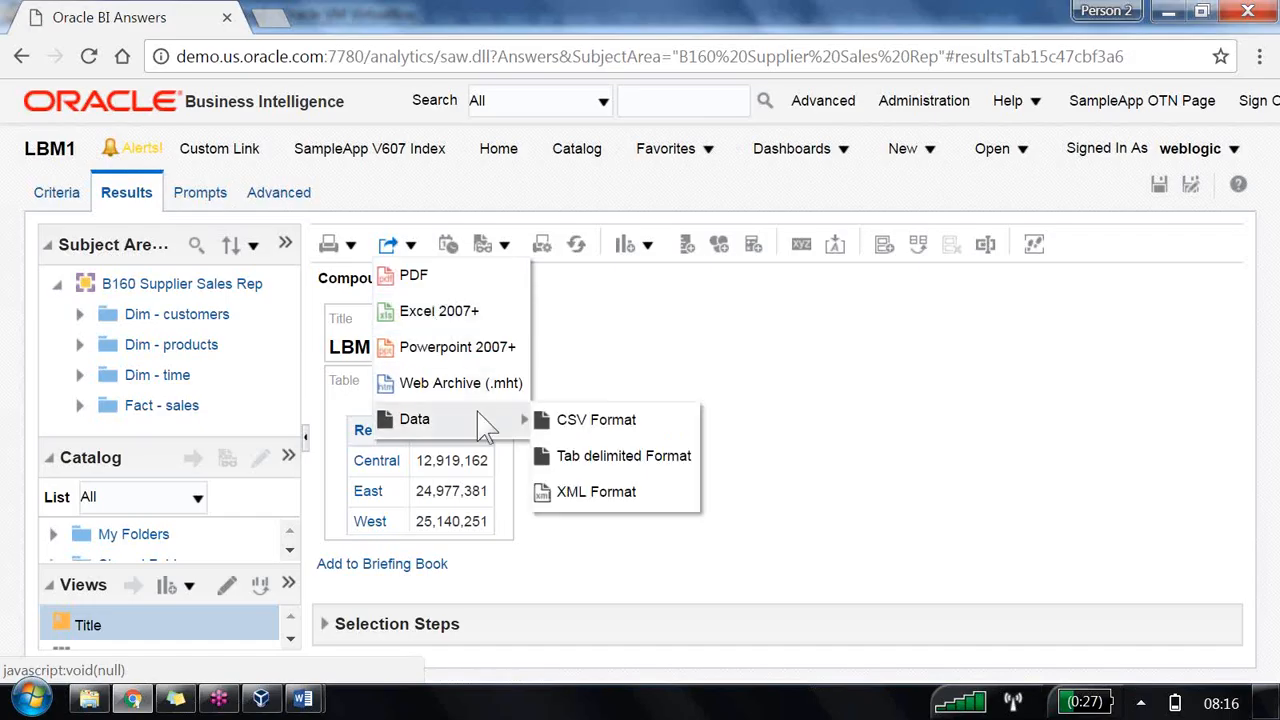
{"action": "left_click", "coordinate": [474, 318]}
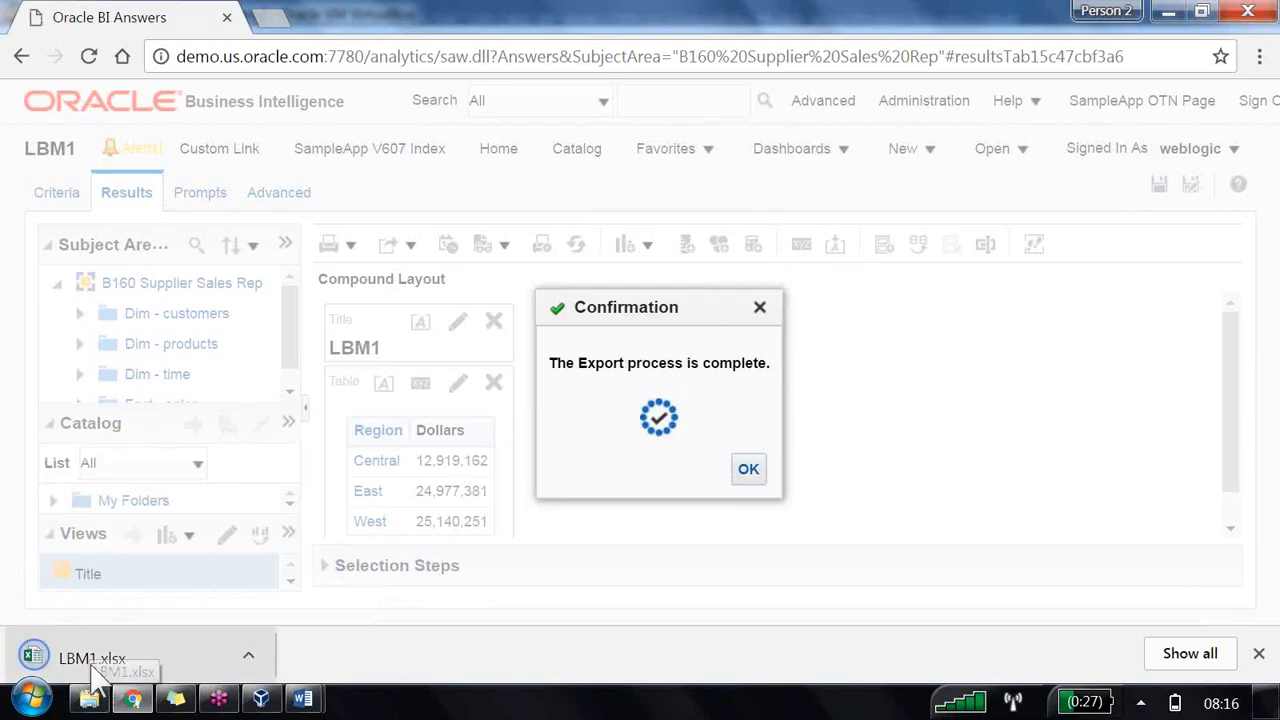
Step: Open the downloaded LBM1.xlsx file, dismiss the activation wizard, and enable editing of the workbook
{"action": "left_click", "coordinate": [257, 656]}
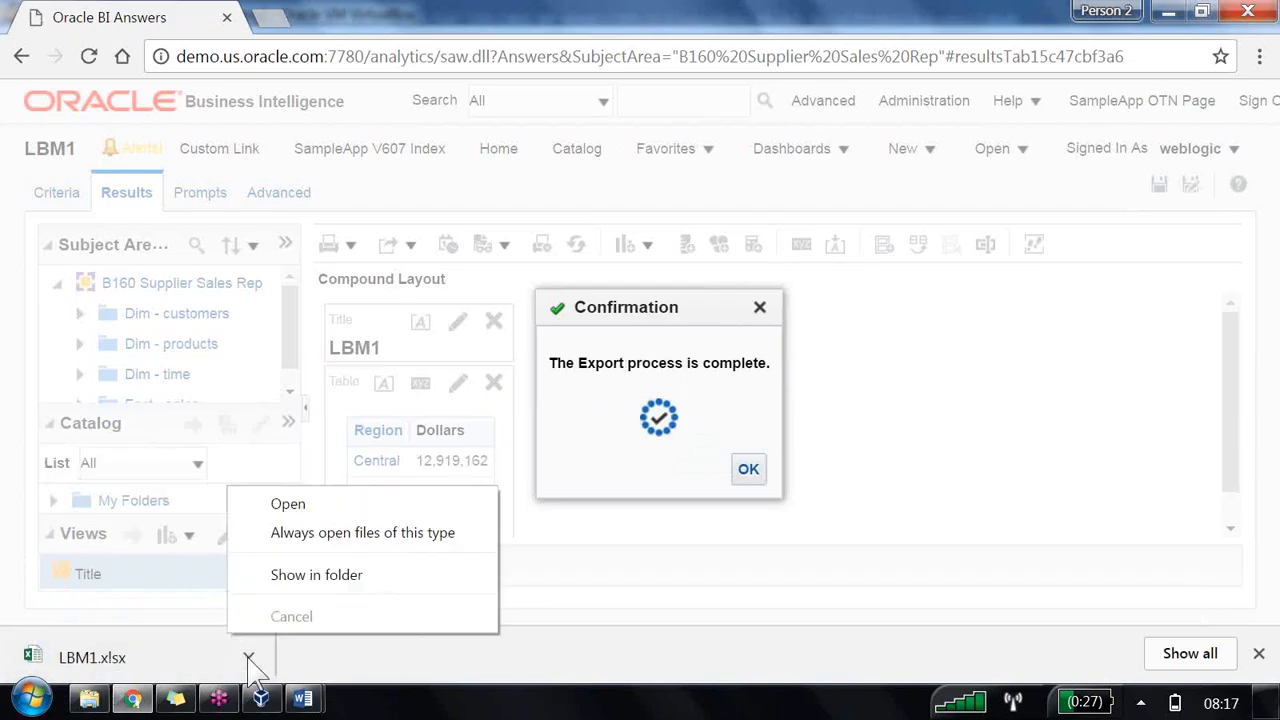
{"action": "left_click", "coordinate": [322, 506]}
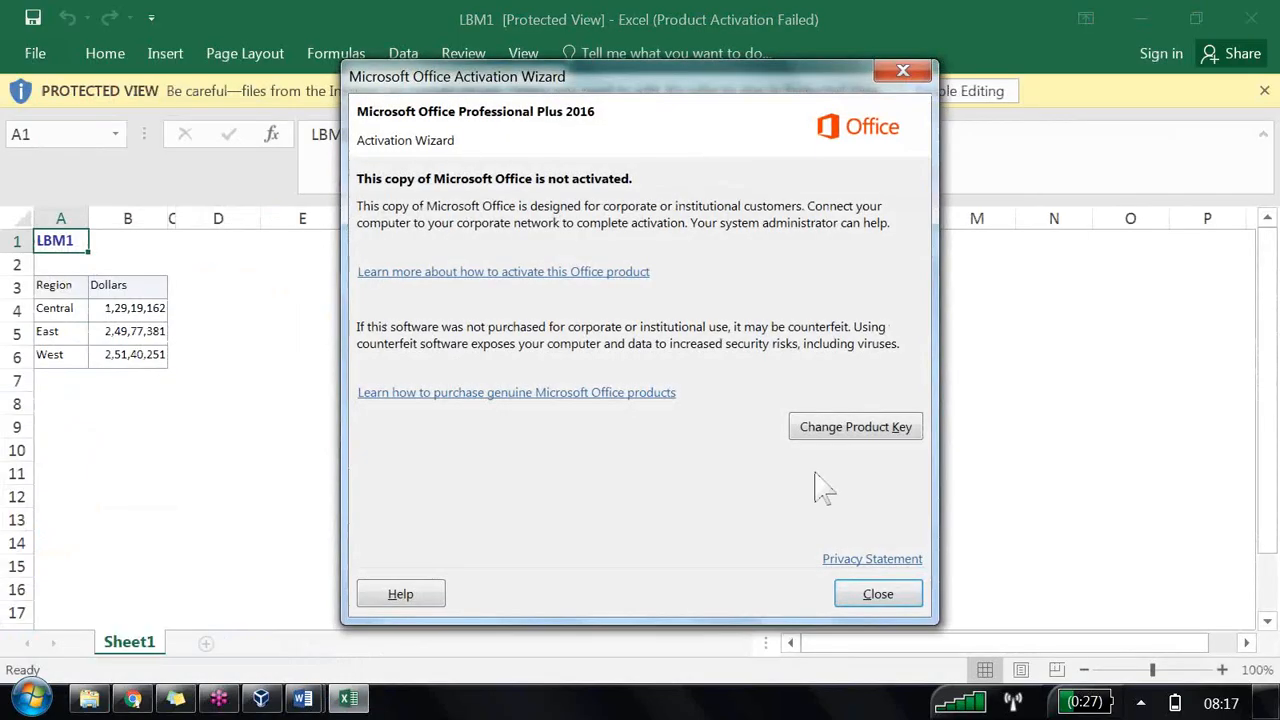
{"action": "left_click", "coordinate": [862, 590]}
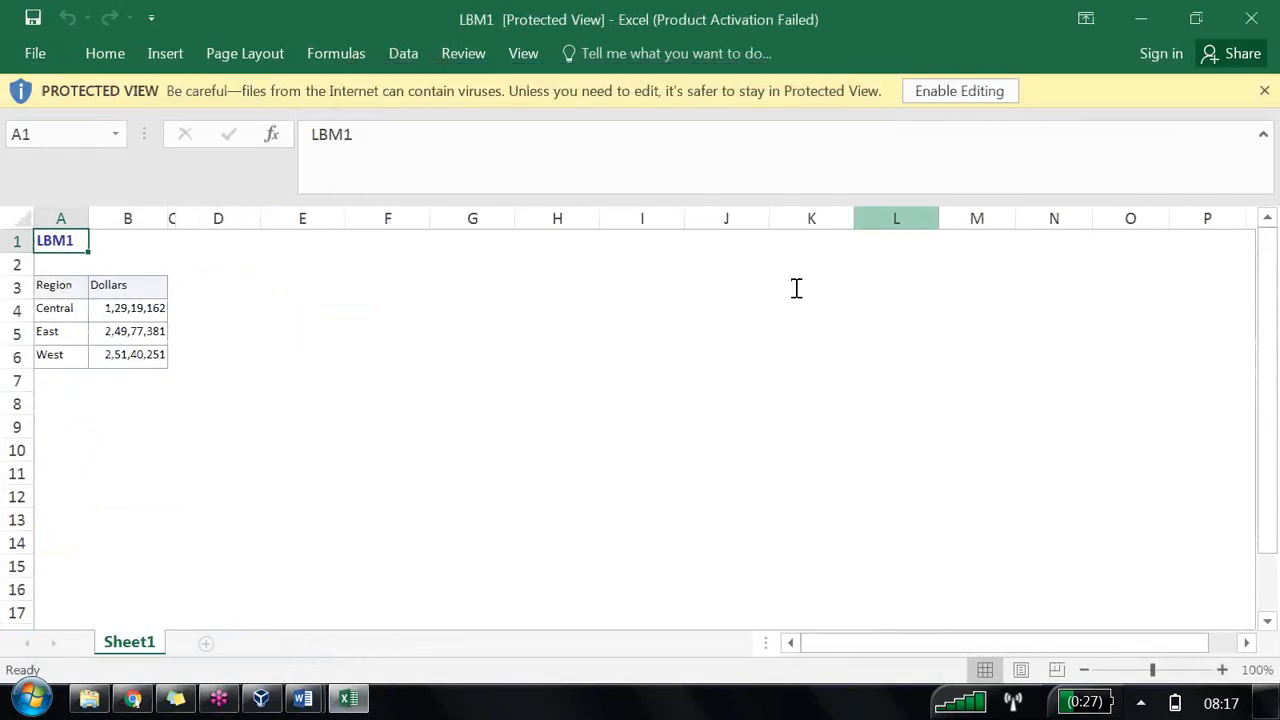
{"action": "left_click", "coordinate": [978, 92]}
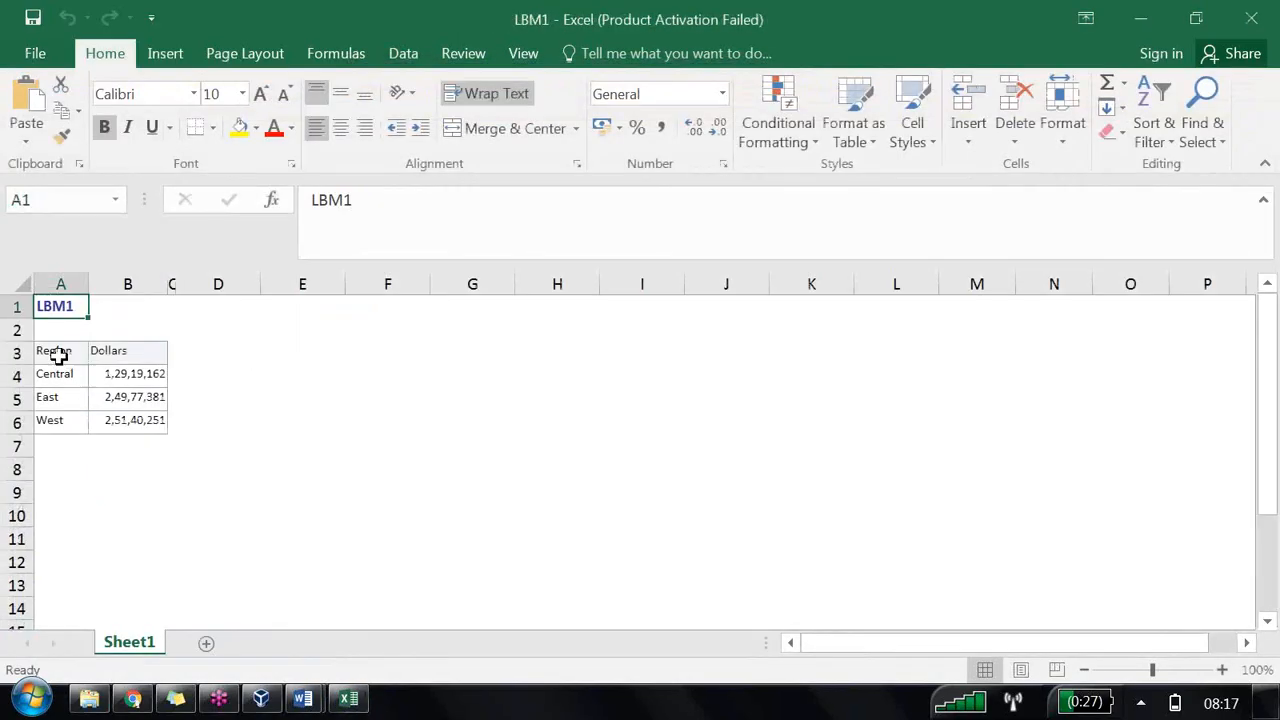
Step: Enter the label 'total dollars' in cell A10 below the exported table
{"action": "left_click", "coordinate": [60, 353]}
{"action": "left_click", "coordinate": [119, 352]}
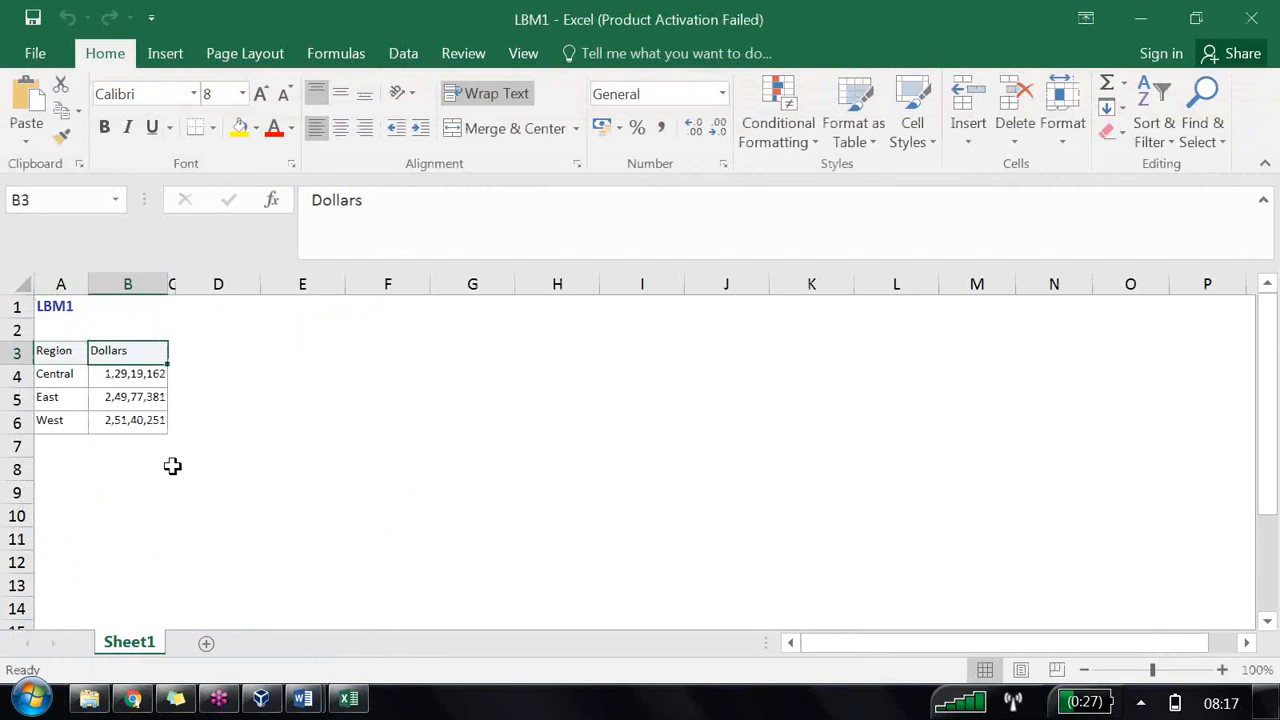
{"action": "left_click", "coordinate": [63, 507]}
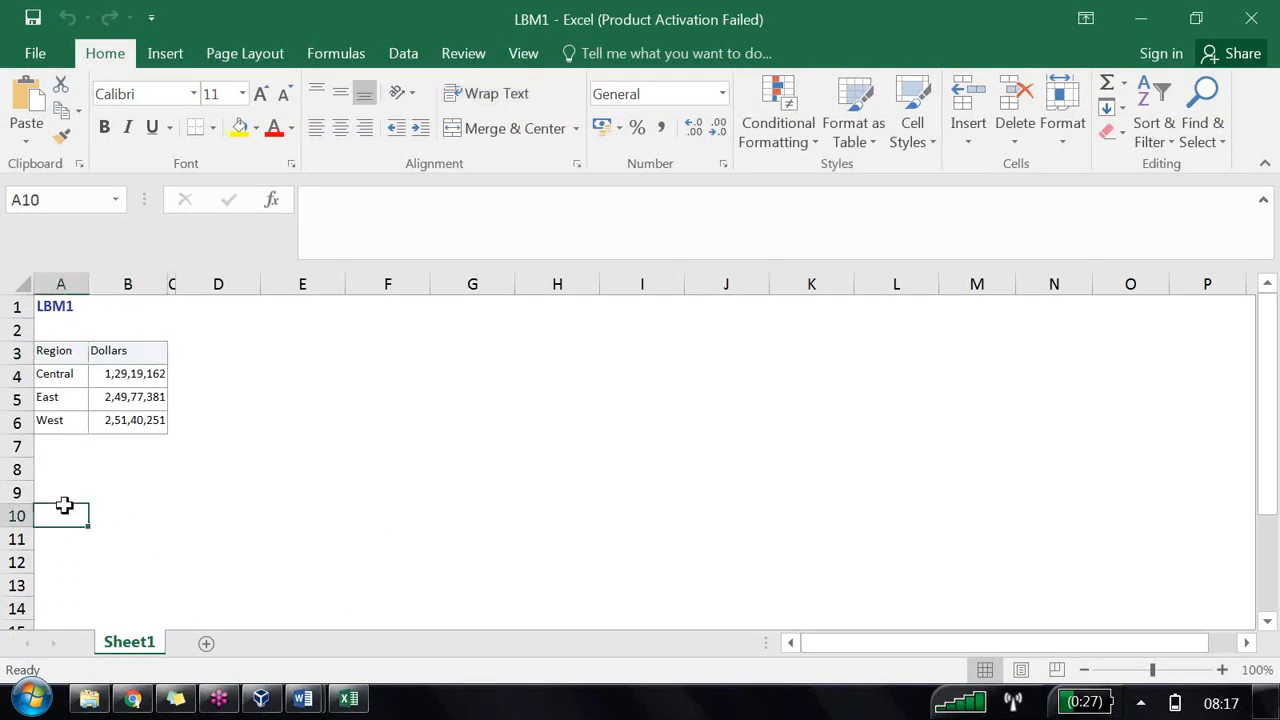
{"action": "type", "text": "tota"}
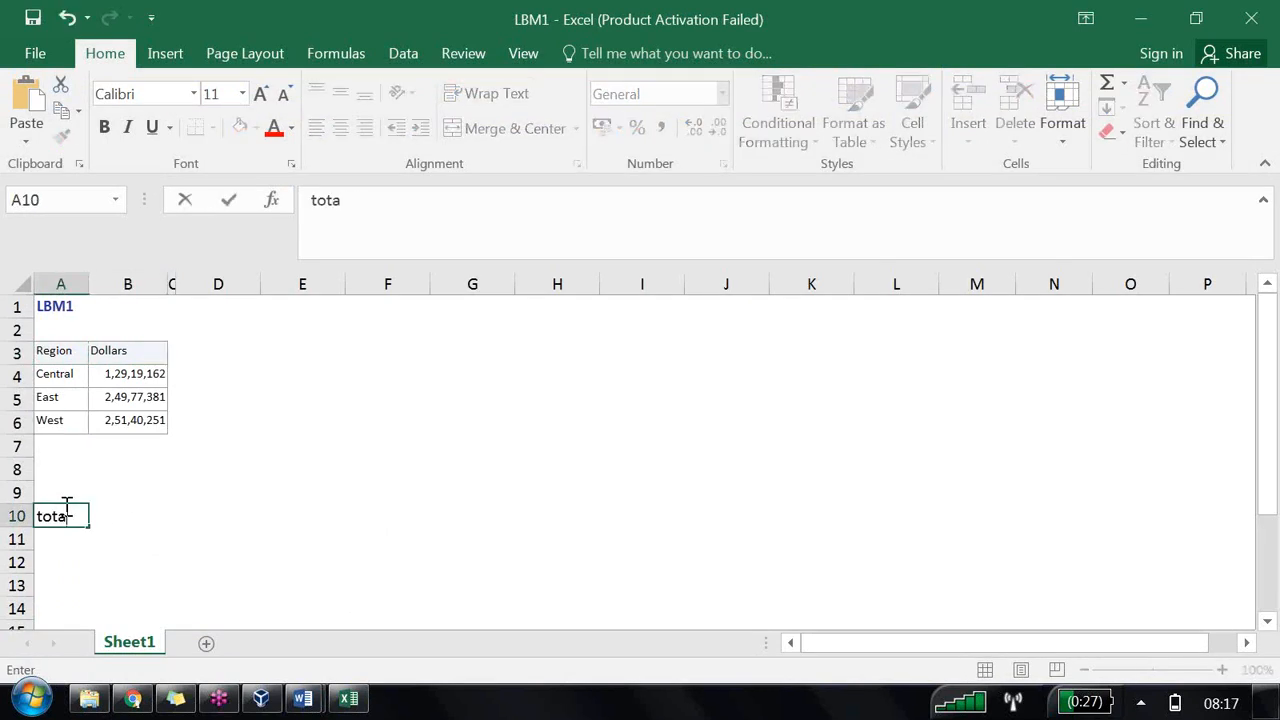
{"action": "type", "text": "l dollars"}
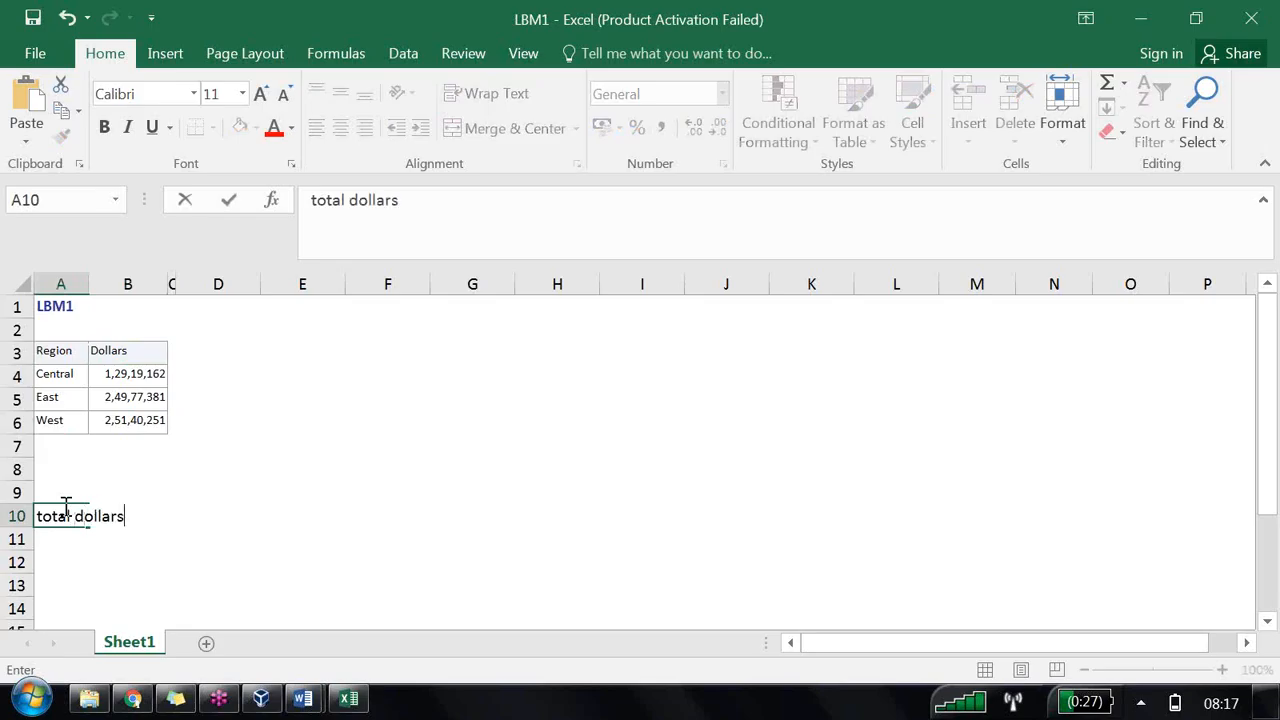
{"action": "left_click", "coordinate": [95, 542]}
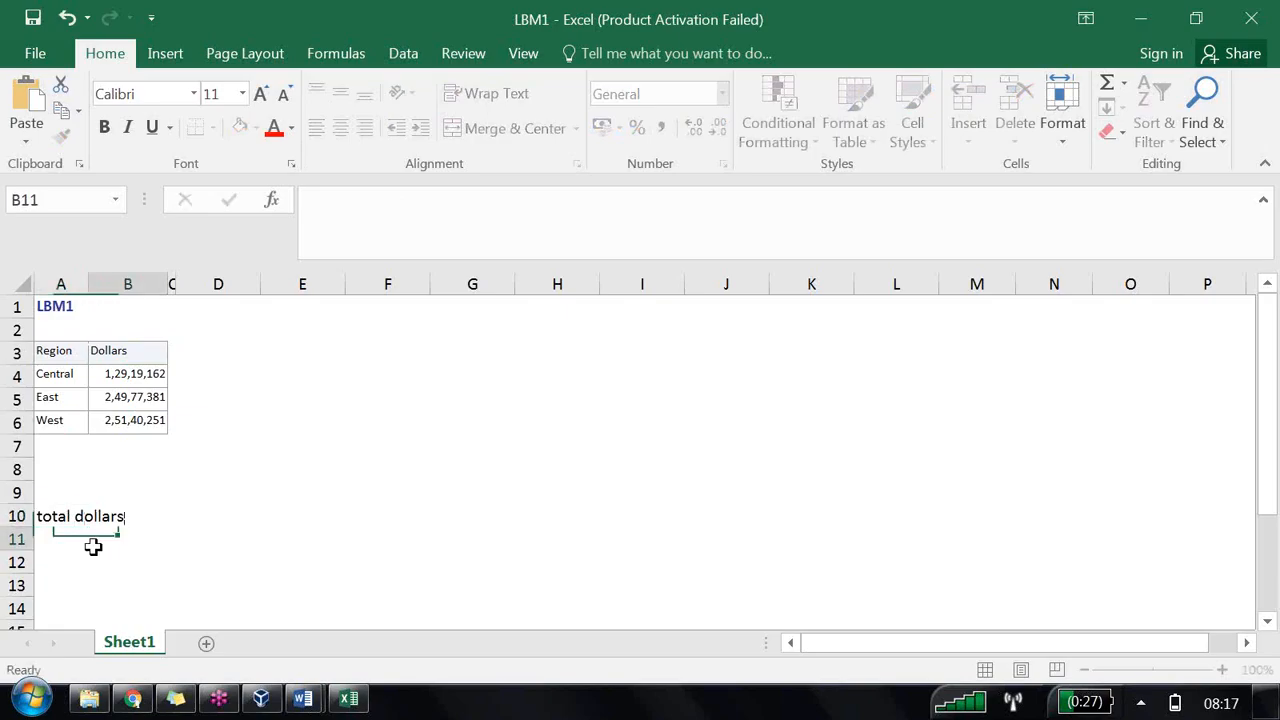
Step: Enter the formula =sum(B4:B6) in cell B10 to total the regional dollars
{"action": "left_click", "coordinate": [131, 515]}
{"action": "type", "text": "="}
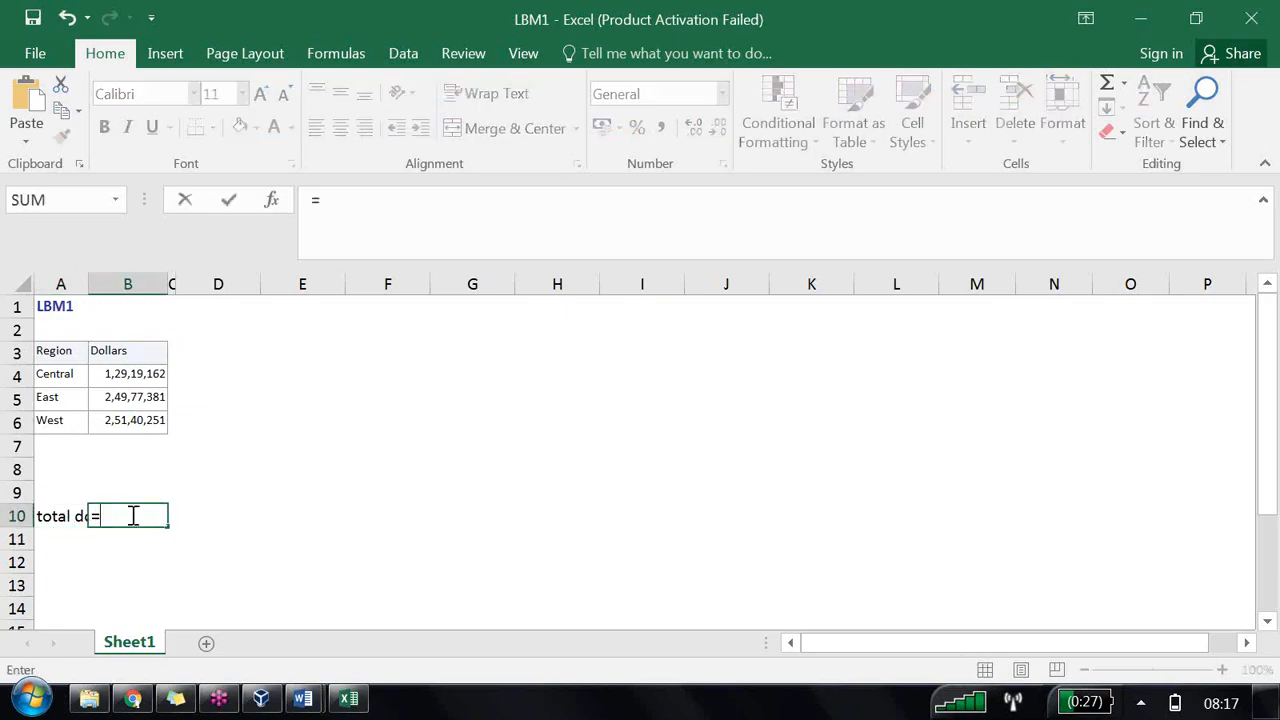
{"action": "type", "text": "sum("}
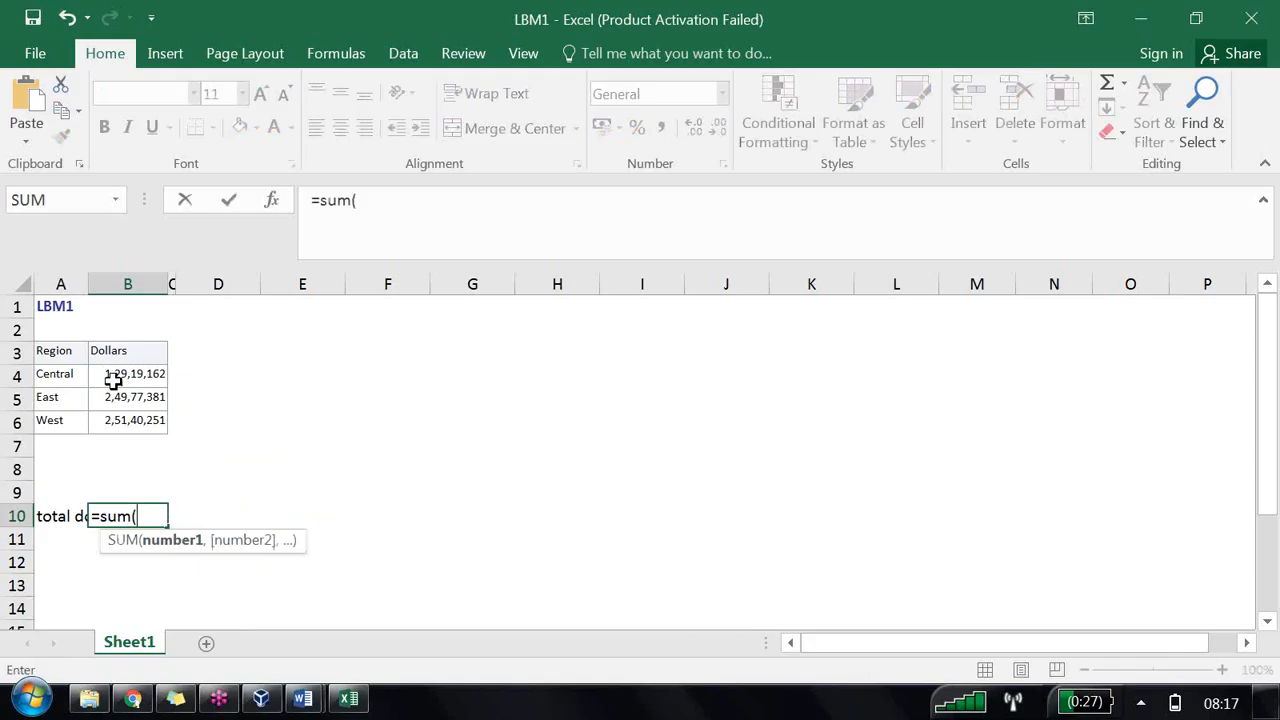
{"action": "left_click_drag", "start_coordinate": [116, 378], "coordinate": [124, 420]}
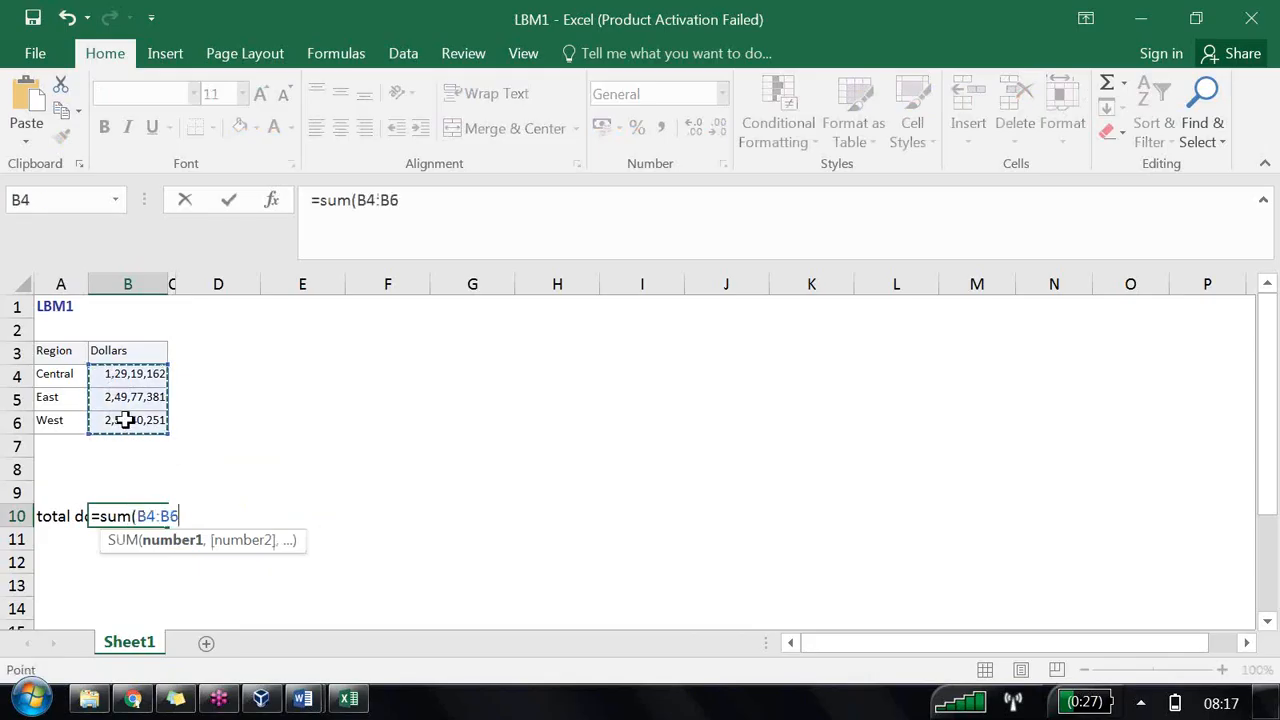
{"action": "type", "text": ")"}
{"action": "key", "text": "Return"}
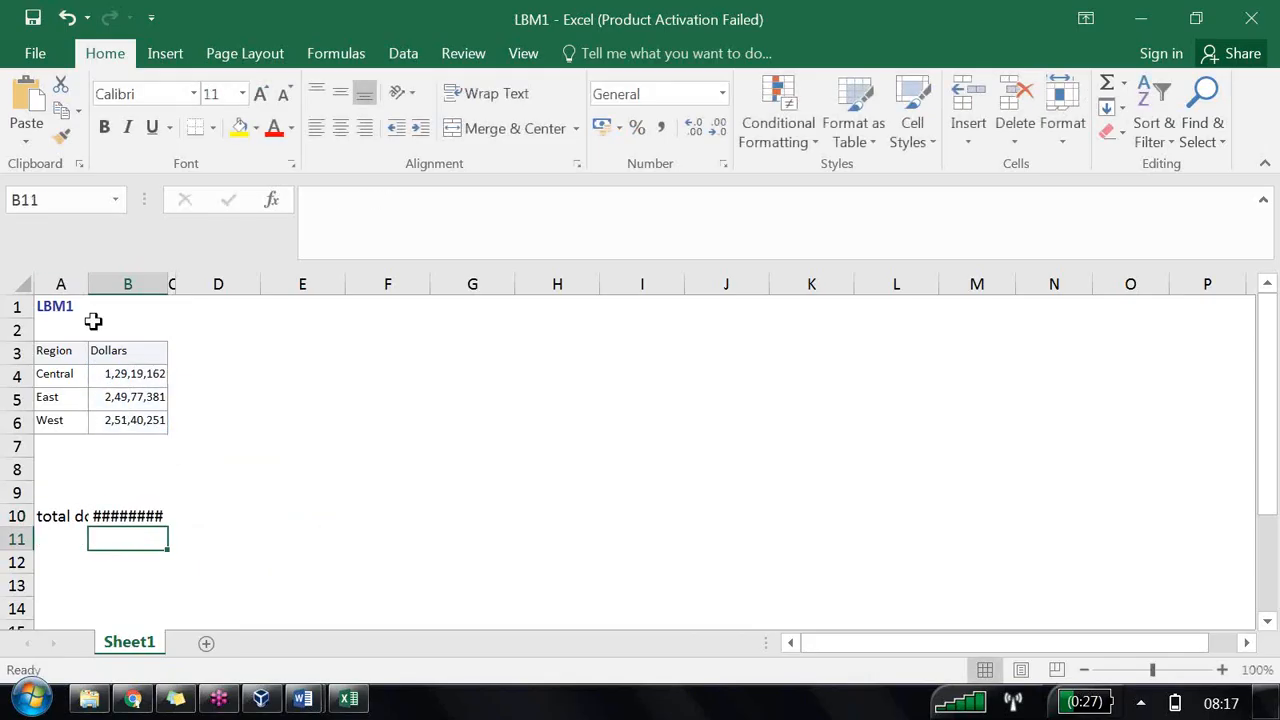
Step: Select the whole sheet and auto-fit the column widths
{"action": "left_click", "coordinate": [17, 287]}
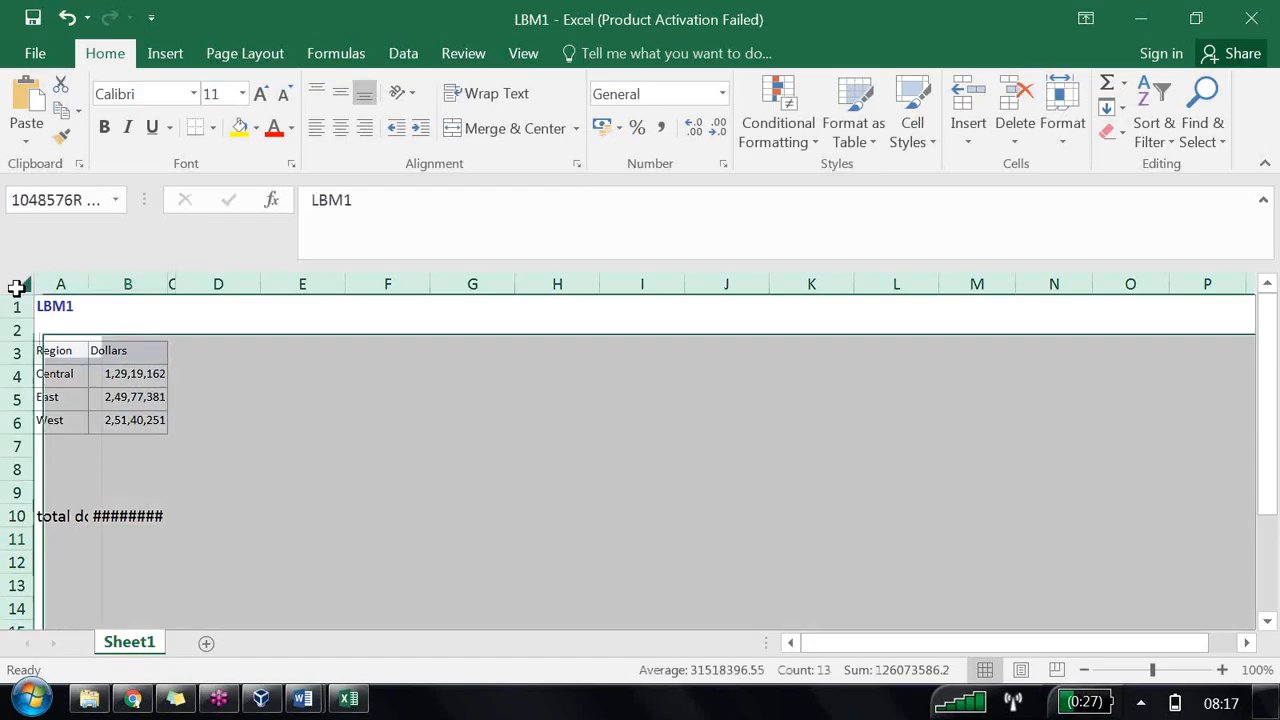
{"action": "double_click", "coordinate": [167, 285]}
{"action": "left_click", "coordinate": [200, 518]}
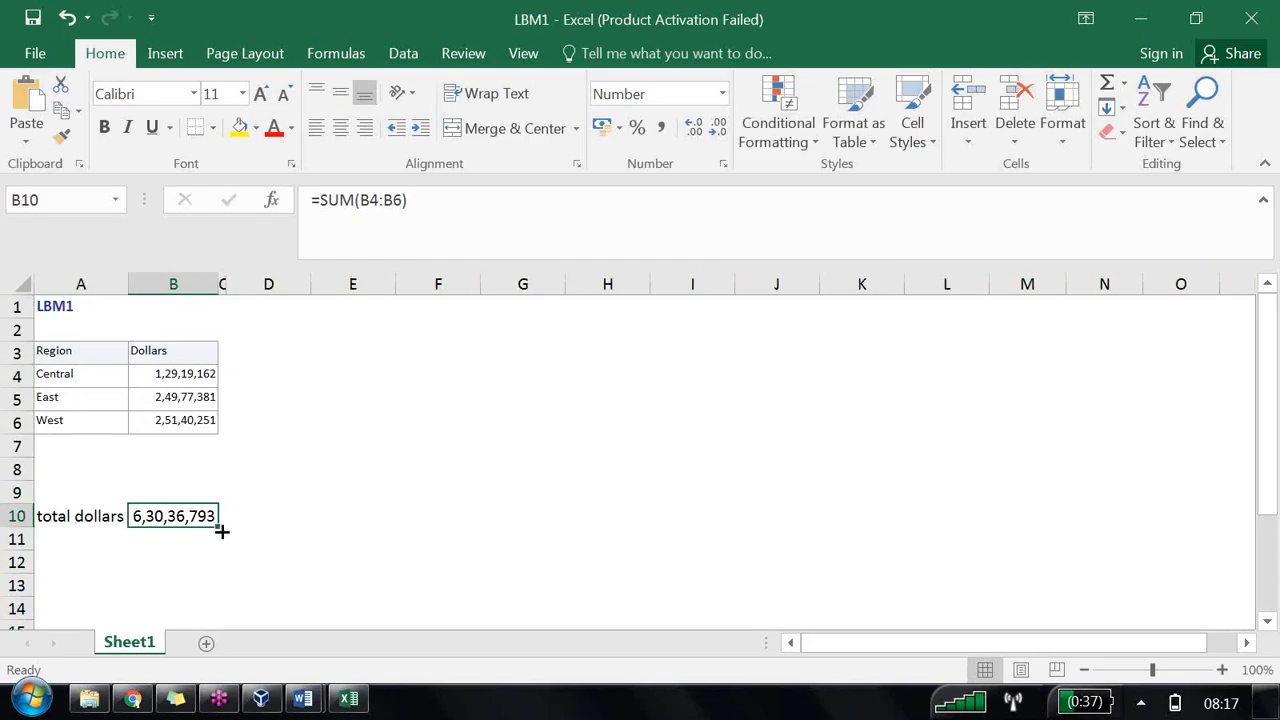
Step: Widen column C to make room for a new header next to Dollars
{"action": "left_click", "coordinate": [178, 376]}
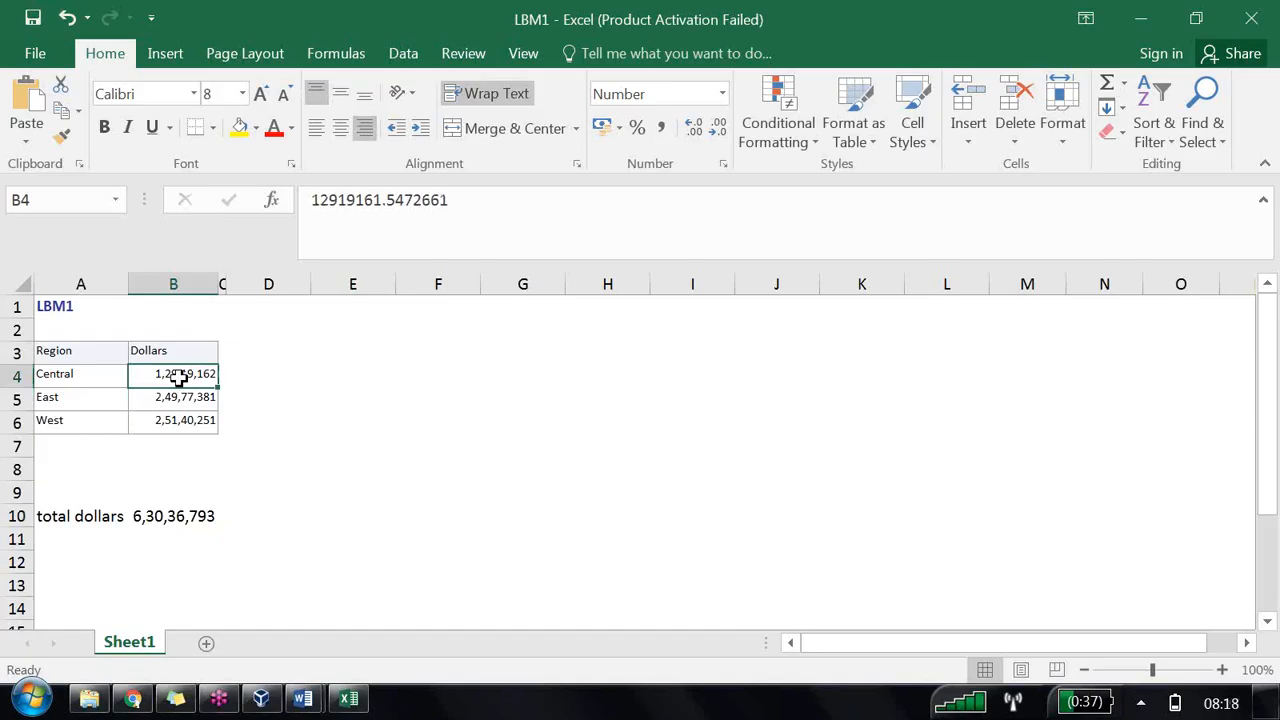
{"action": "left_click", "coordinate": [248, 350]}
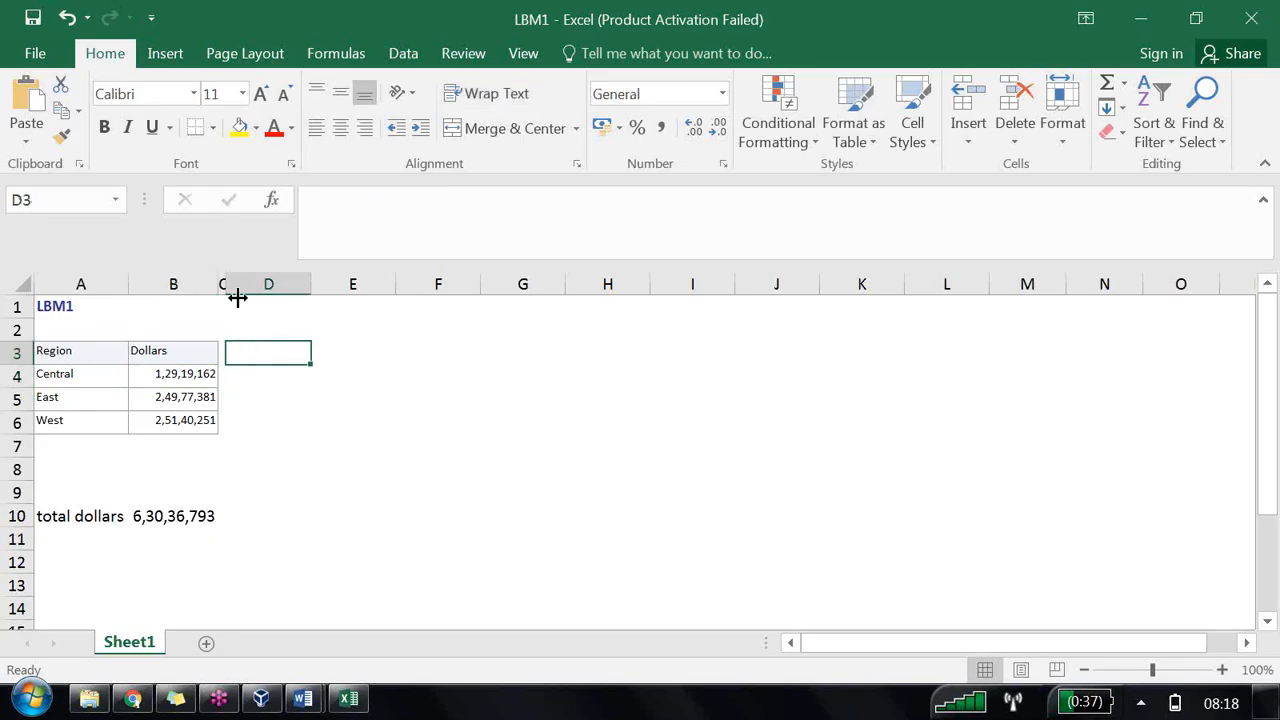
{"action": "left_click_drag", "start_coordinate": [227, 284], "coordinate": [395, 305]}
{"action": "left_click", "coordinate": [257, 354]}
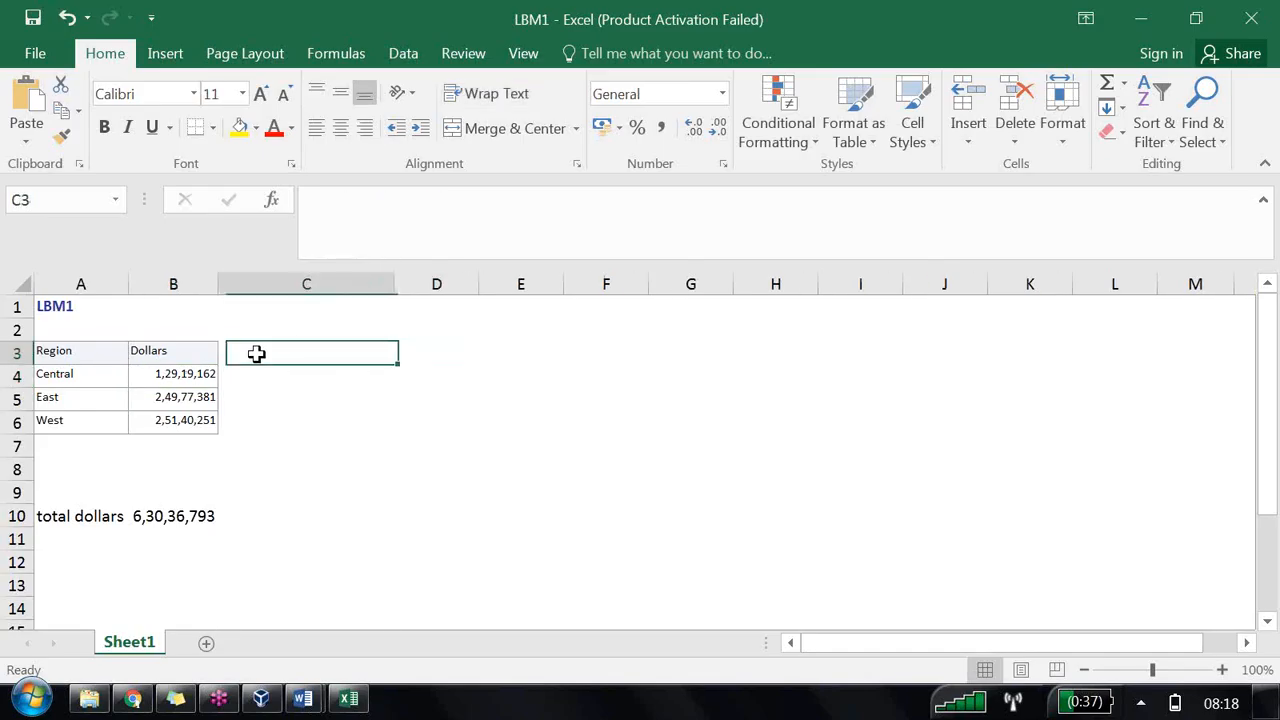
Step: Enter the header 'Region Wise Market Share' in cell C3
{"action": "type", "text": "Re"}
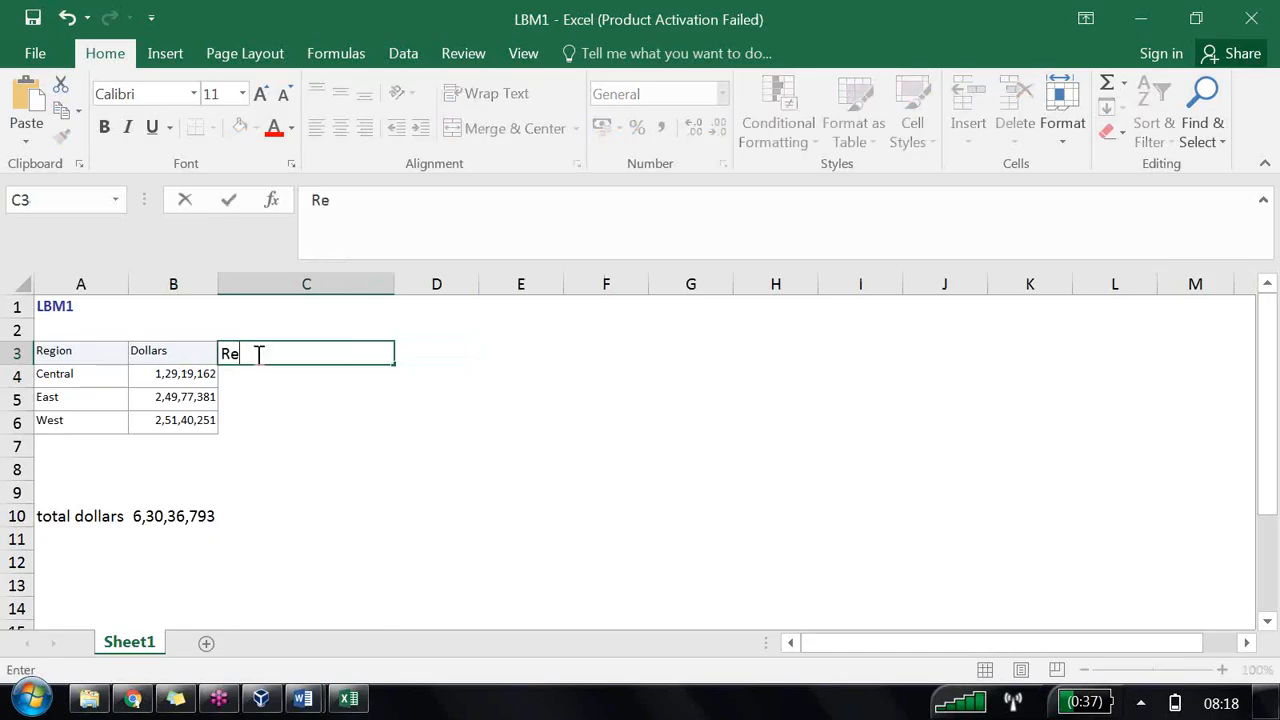
{"action": "type", "text": "gion W"}
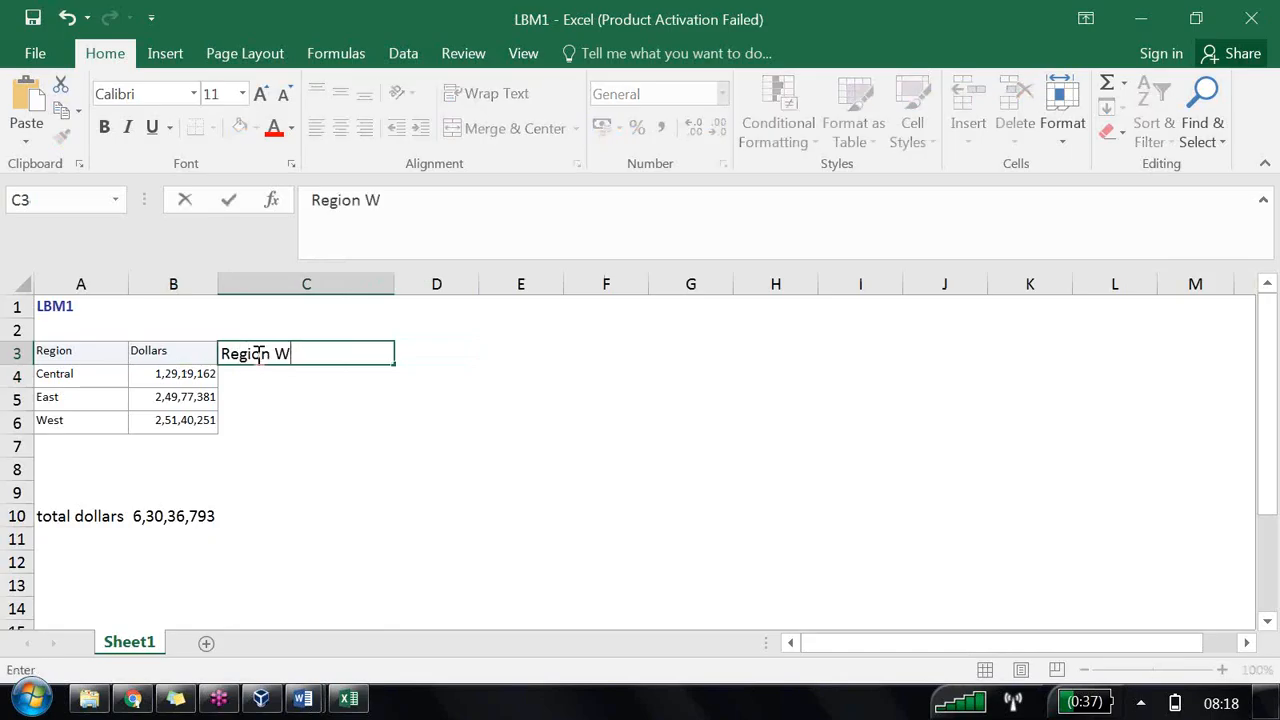
{"action": "type", "text": "ise Ma"}
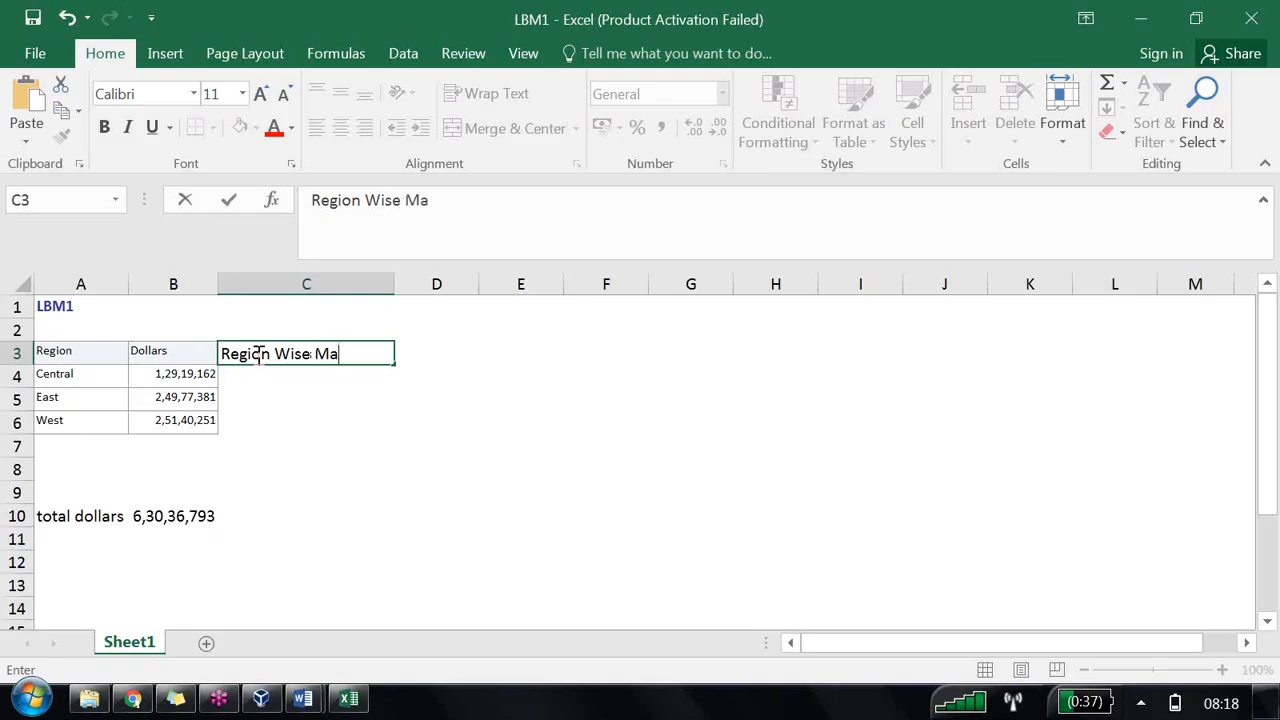
{"action": "type", "text": "rket Share"}
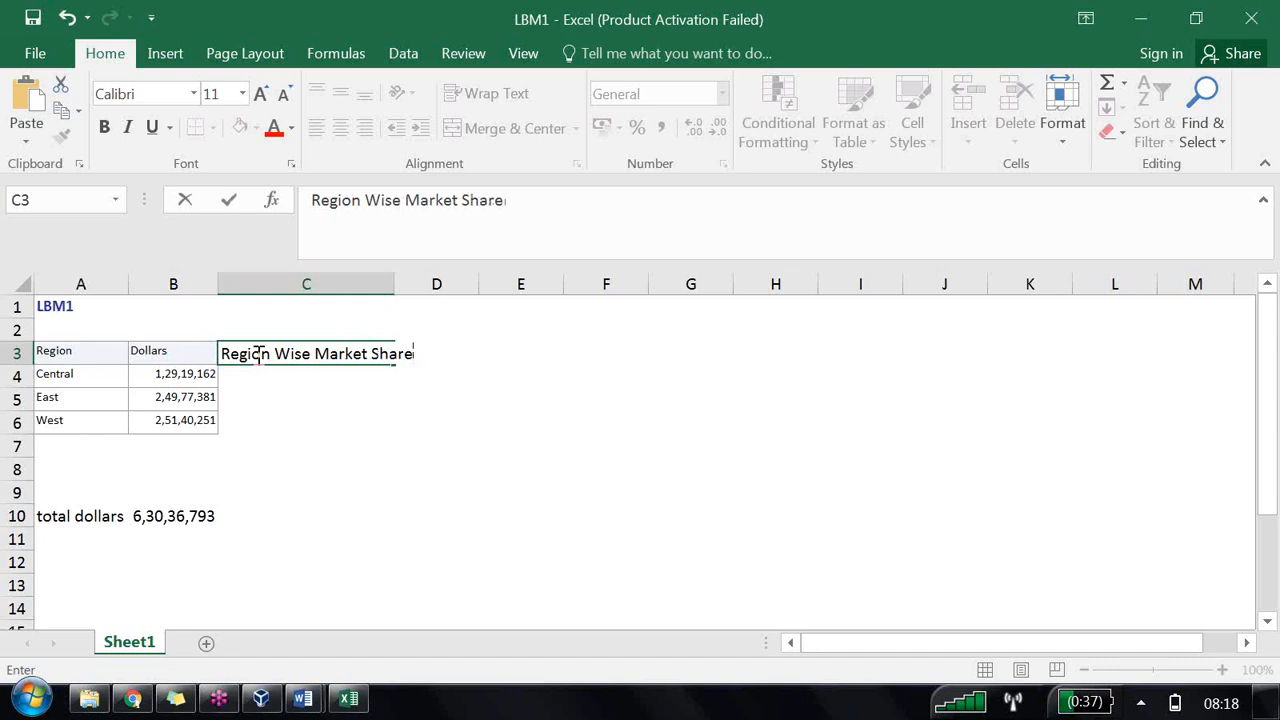
Step: Enter the formula =B4/B10*100 in cell C4 to compute Central's market share
{"action": "left_click", "coordinate": [243, 377]}
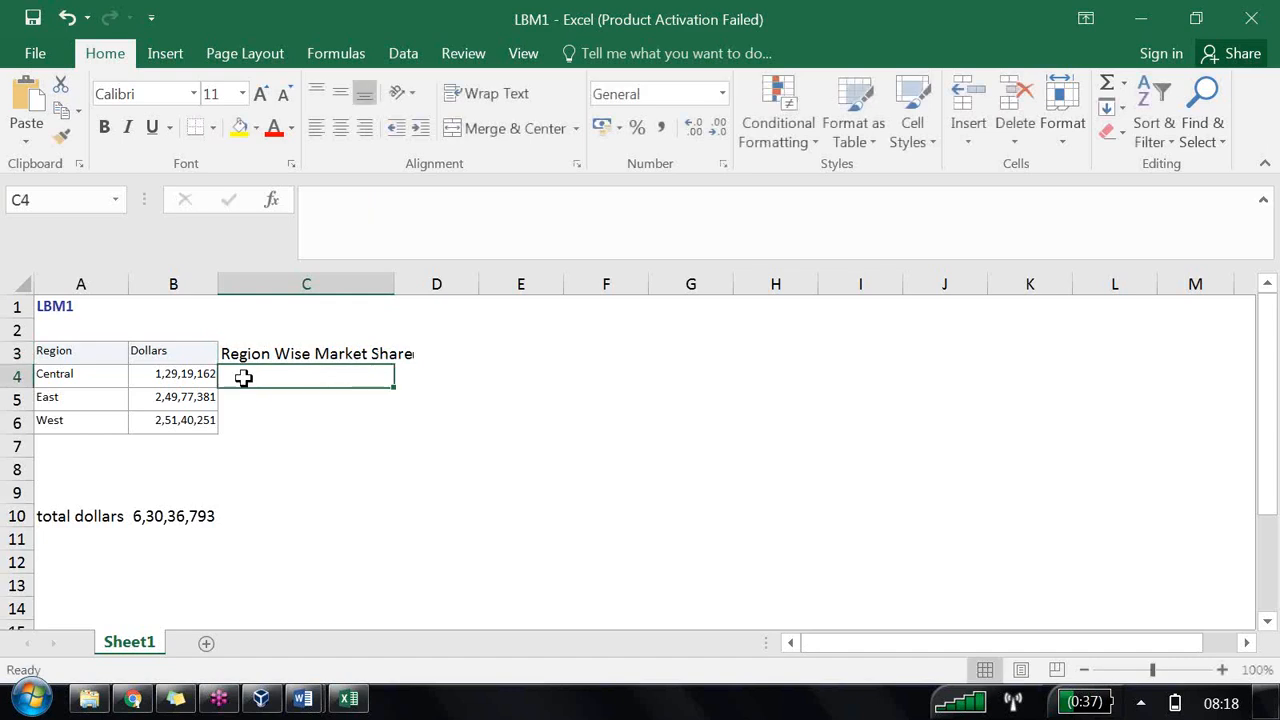
{"action": "type", "text": "="}
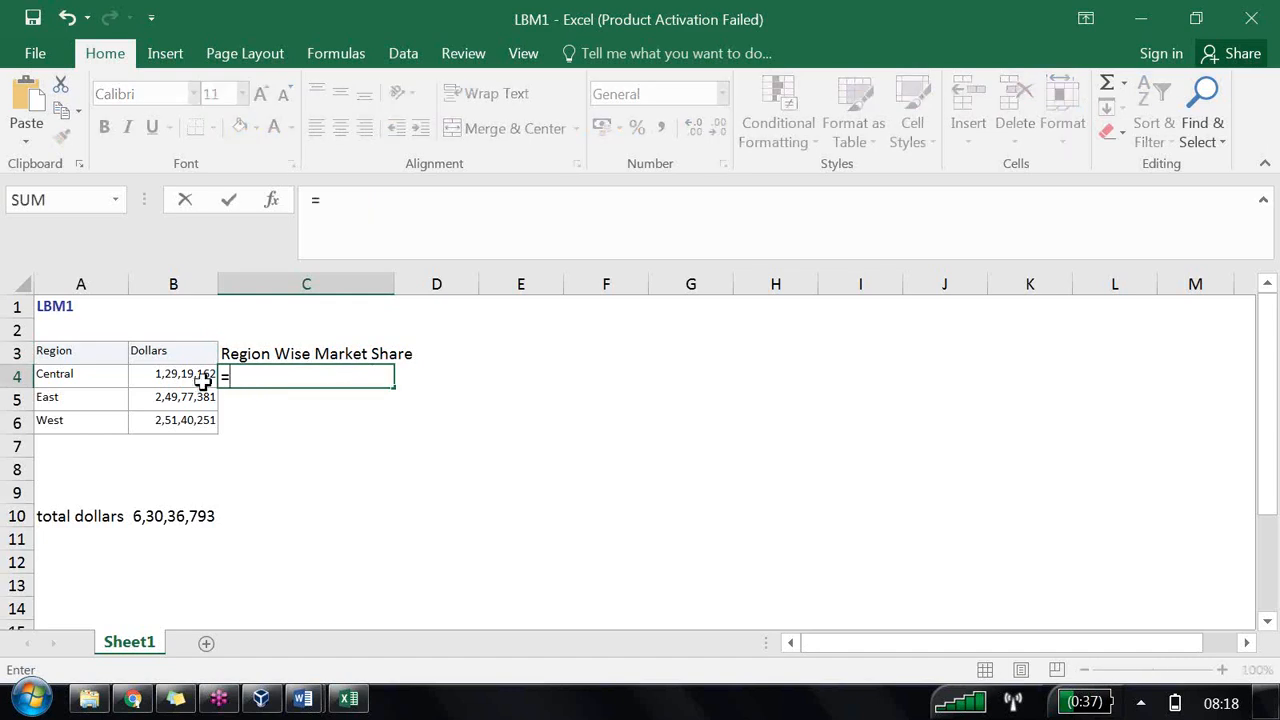
{"action": "left_click", "coordinate": [200, 374]}
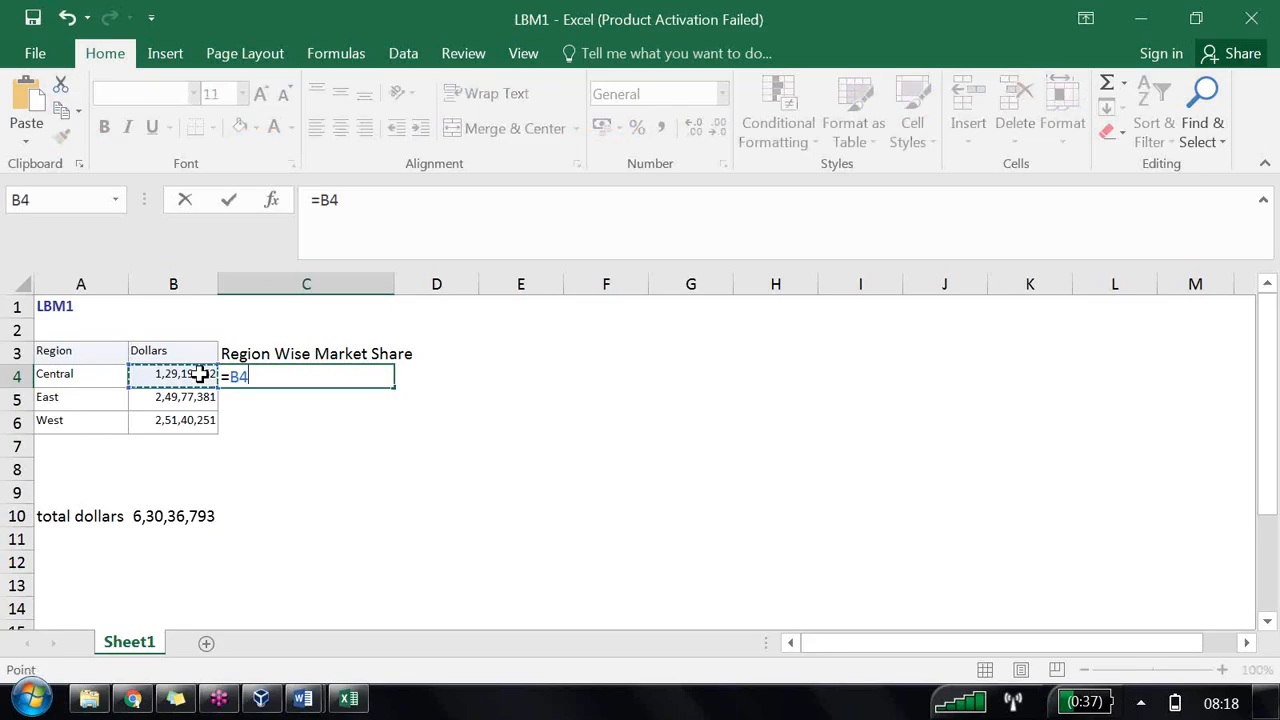
{"action": "type", "text": "/"}
{"action": "left_click", "coordinate": [164, 516]}
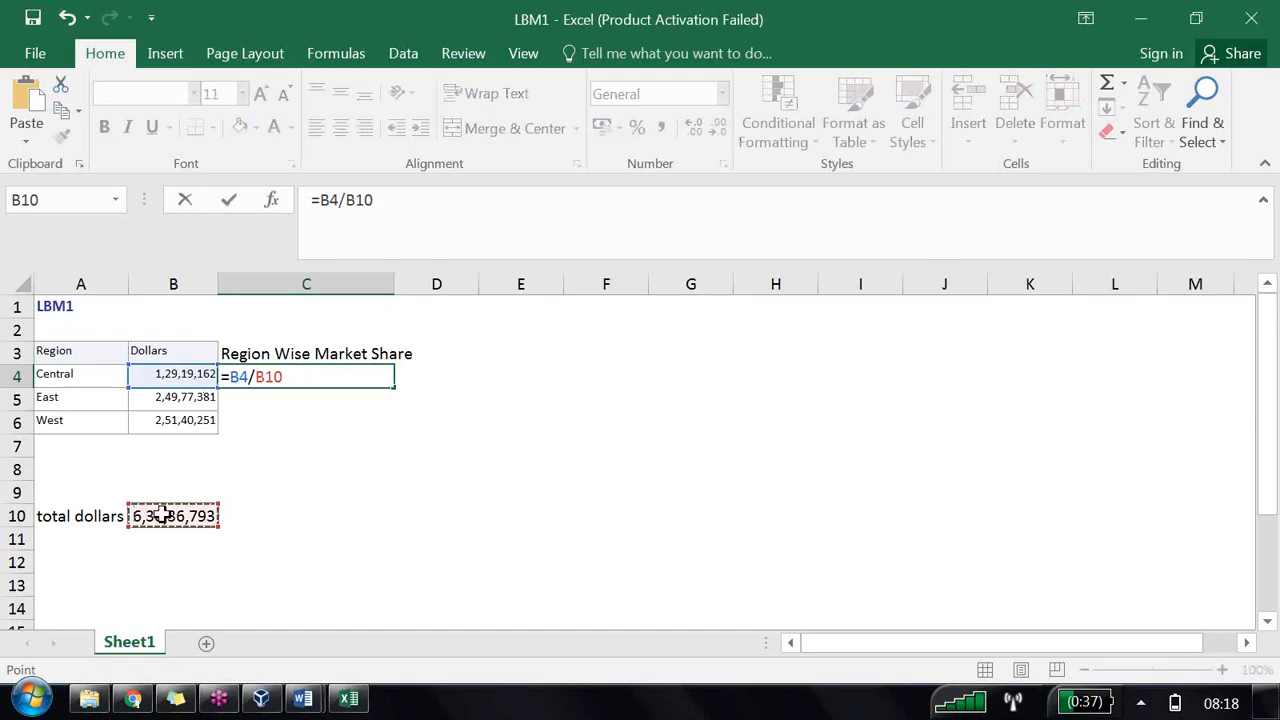
{"action": "type", "text": "*1"}
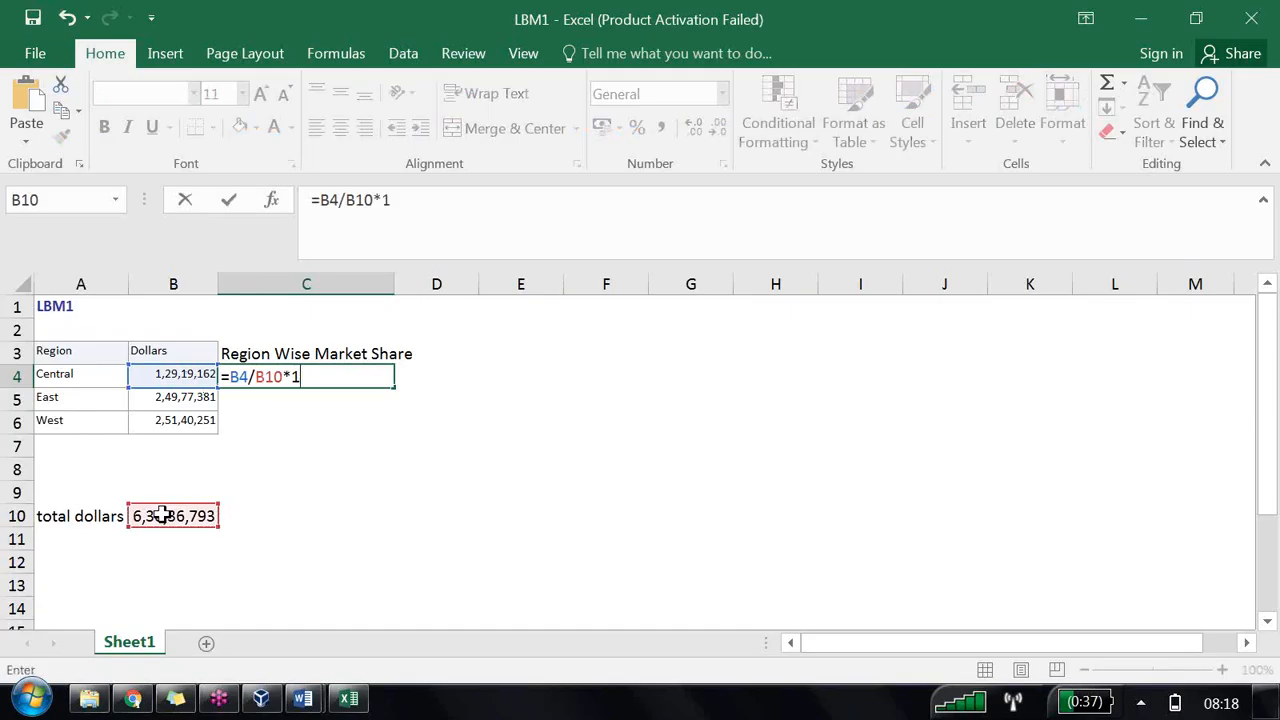
{"action": "type", "text": "00"}
{"action": "key", "text": "Return"}
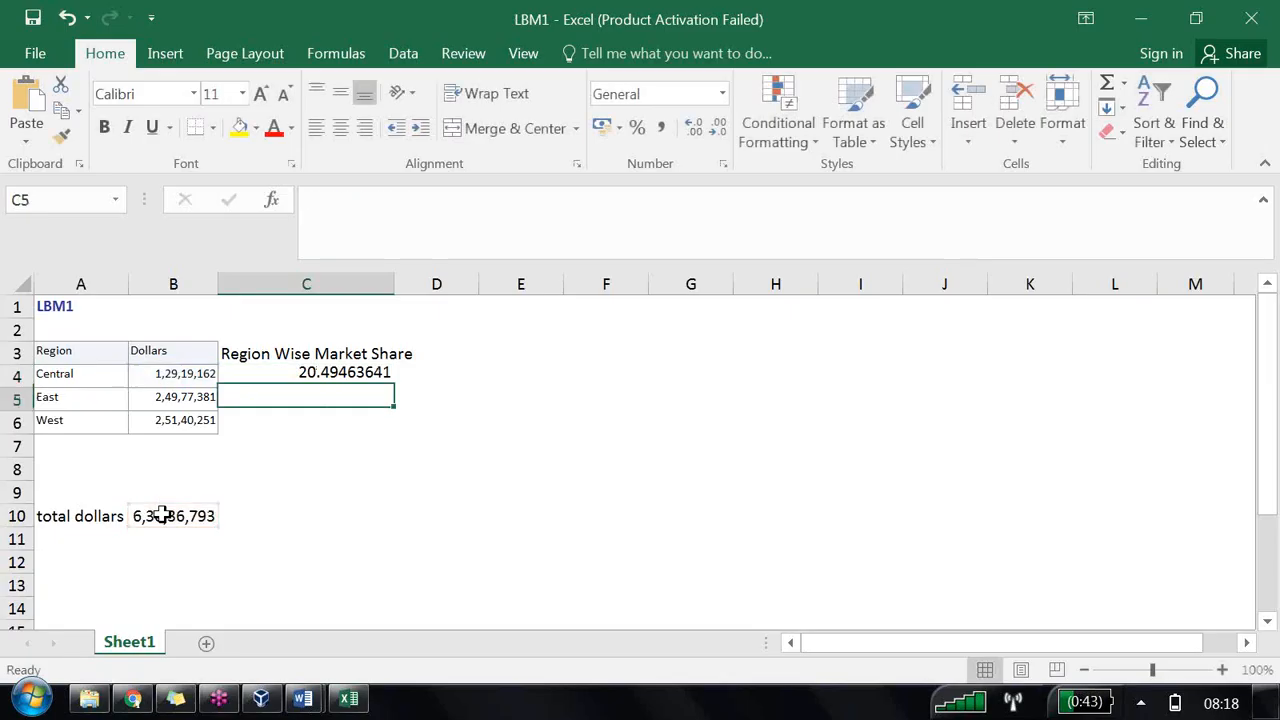
Step: Enter the formula =B5/B10*100 in cell C5 for East's market share
{"action": "left_click", "coordinate": [315, 383]}
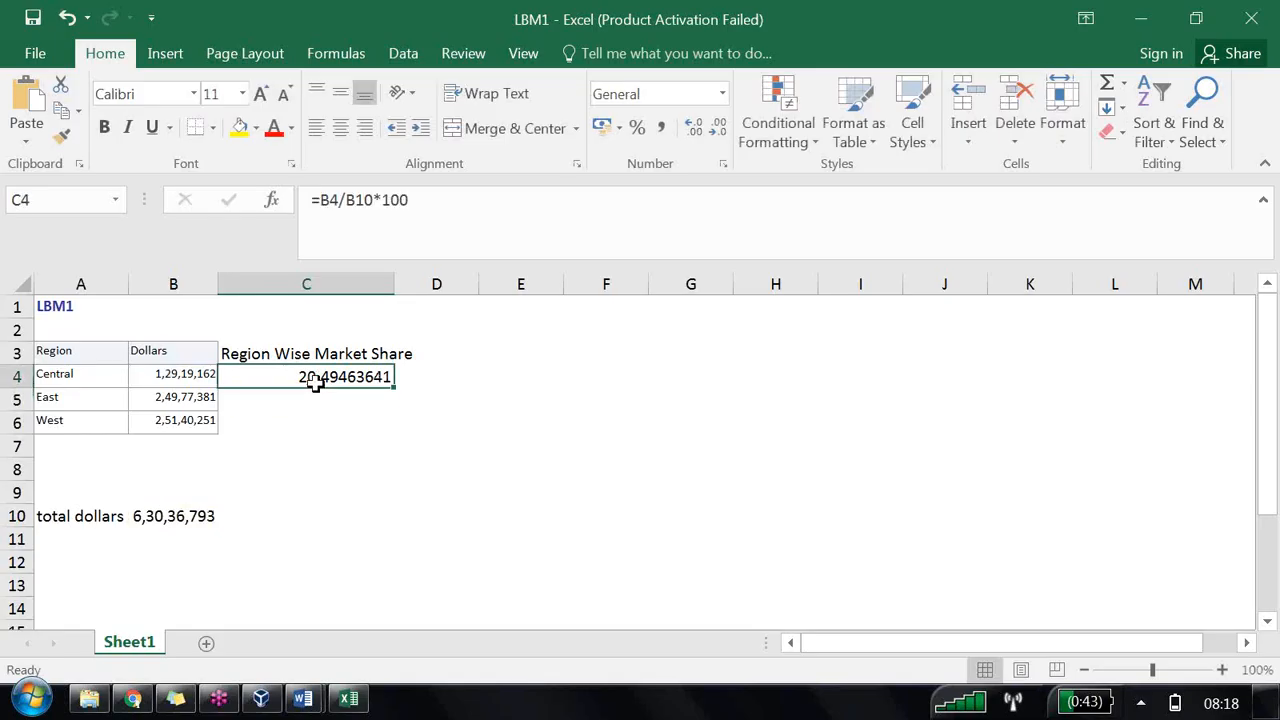
{"action": "left_click", "coordinate": [275, 401]}
{"action": "type", "text": "="}
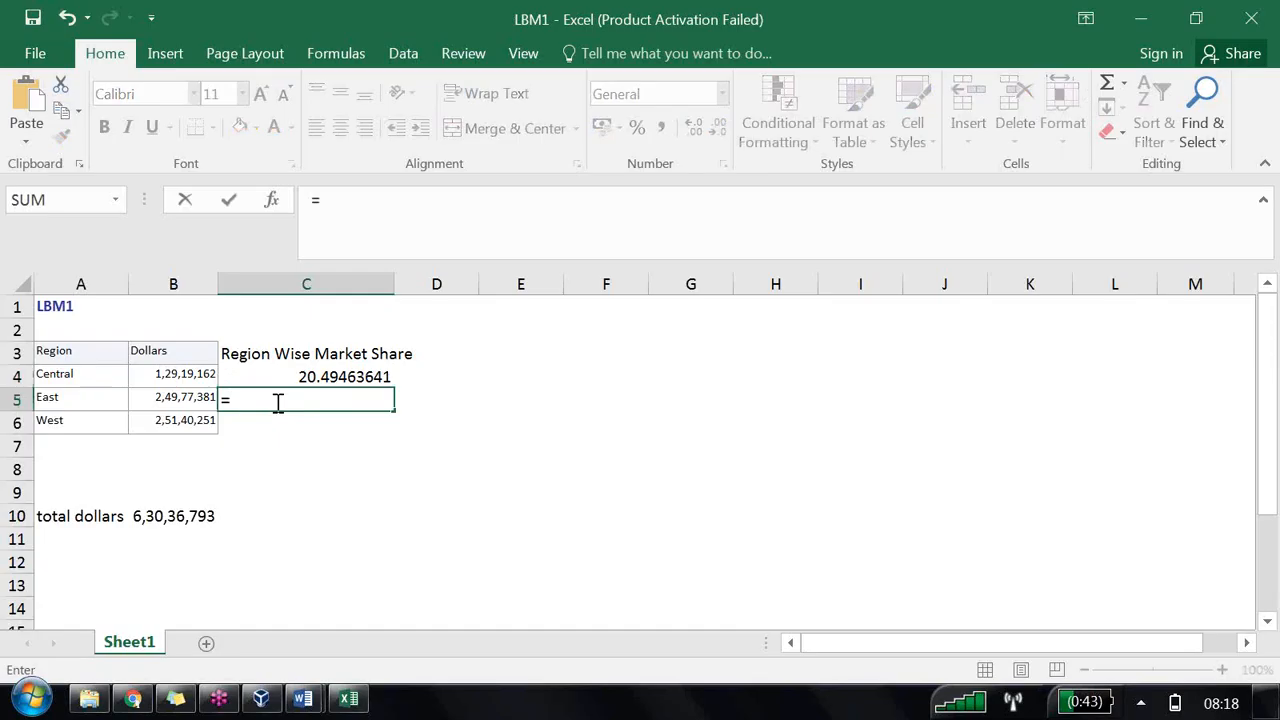
{"action": "left_click", "coordinate": [196, 397]}
{"action": "type", "text": "/"}
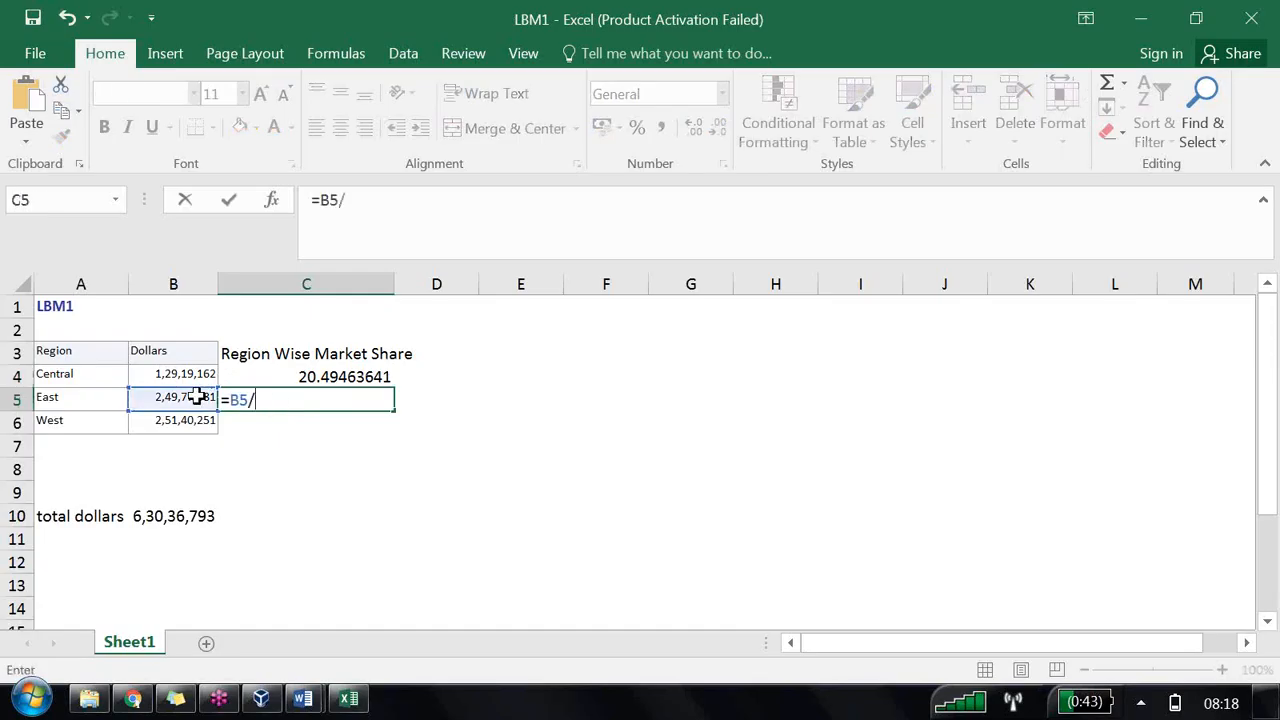
{"action": "left_click", "coordinate": [170, 516]}
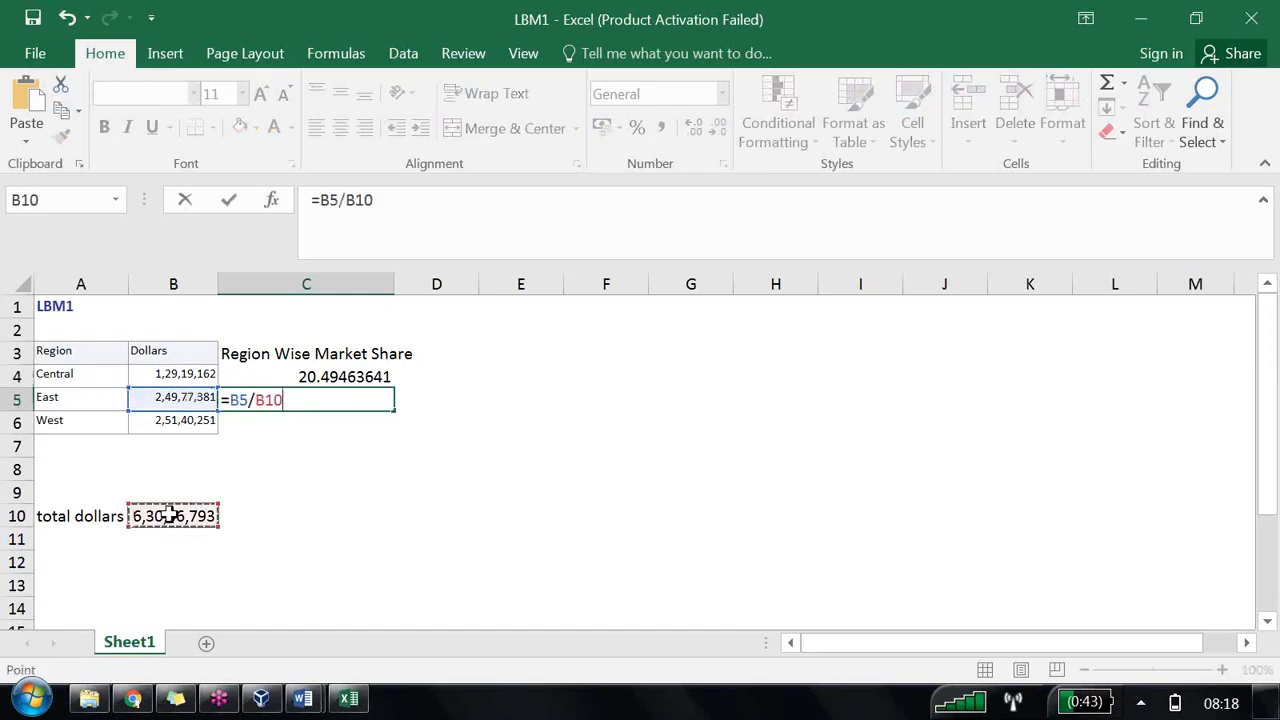
{"action": "type", "text": "*100"}
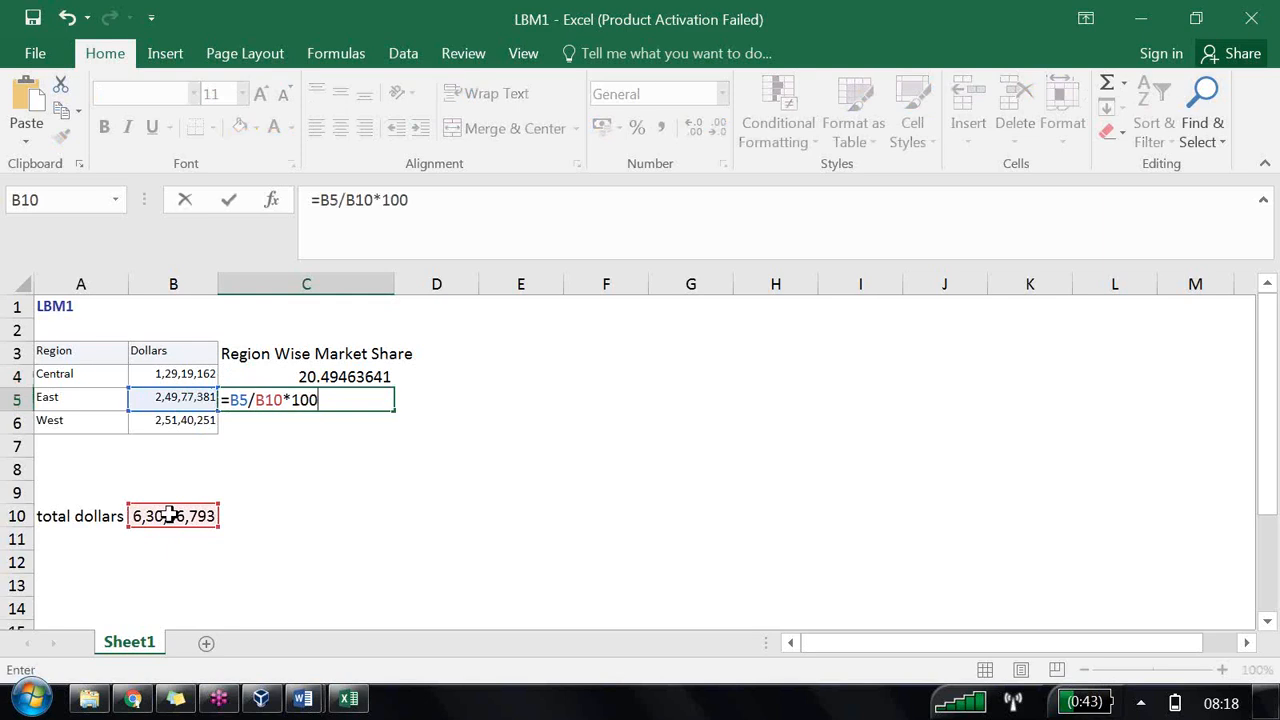
{"action": "key", "text": "Return"}
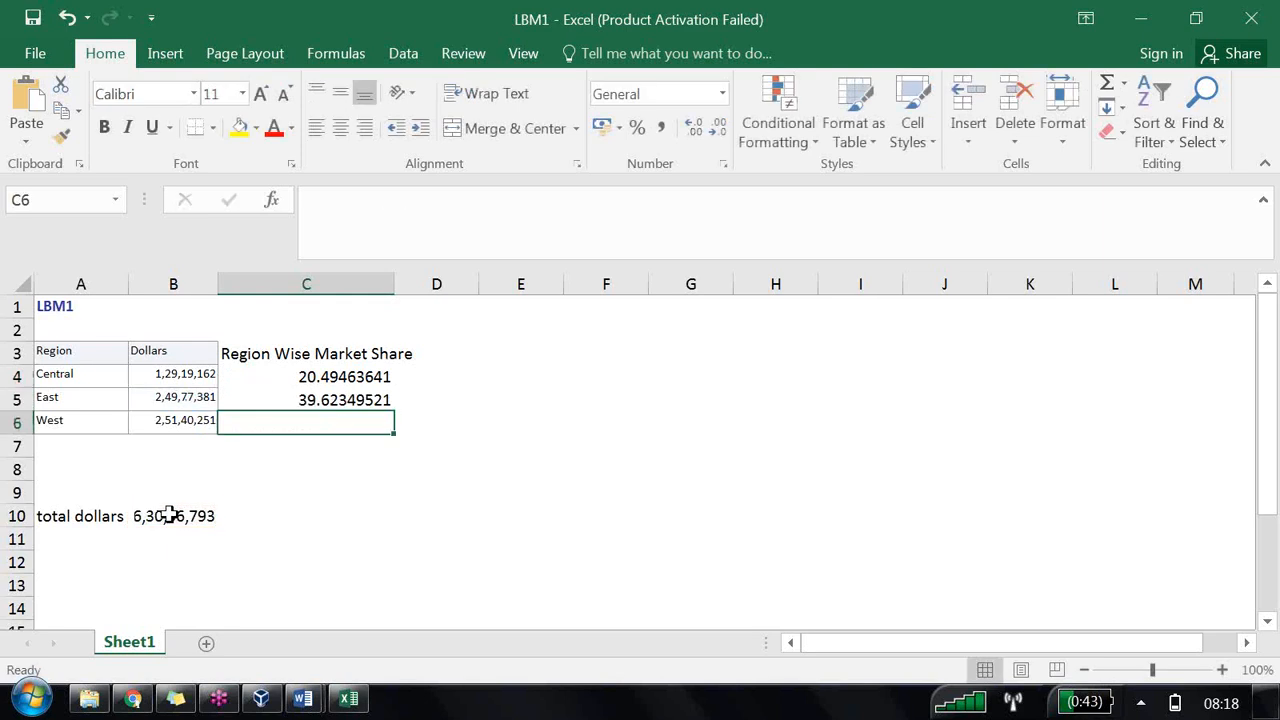
Step: Enter the formula =B6/B10*100 in cell C6 for West's market share
{"action": "type", "text": "="}
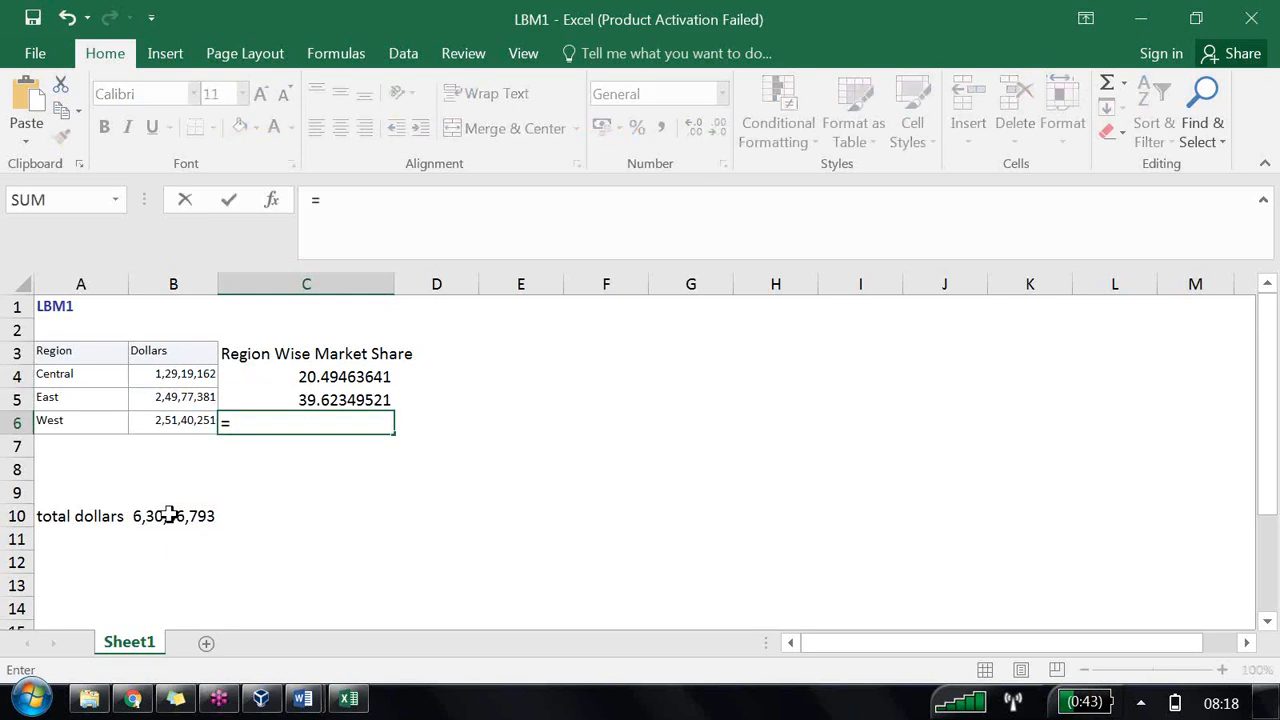
{"action": "left_click", "coordinate": [191, 418]}
{"action": "type", "text": "/"}
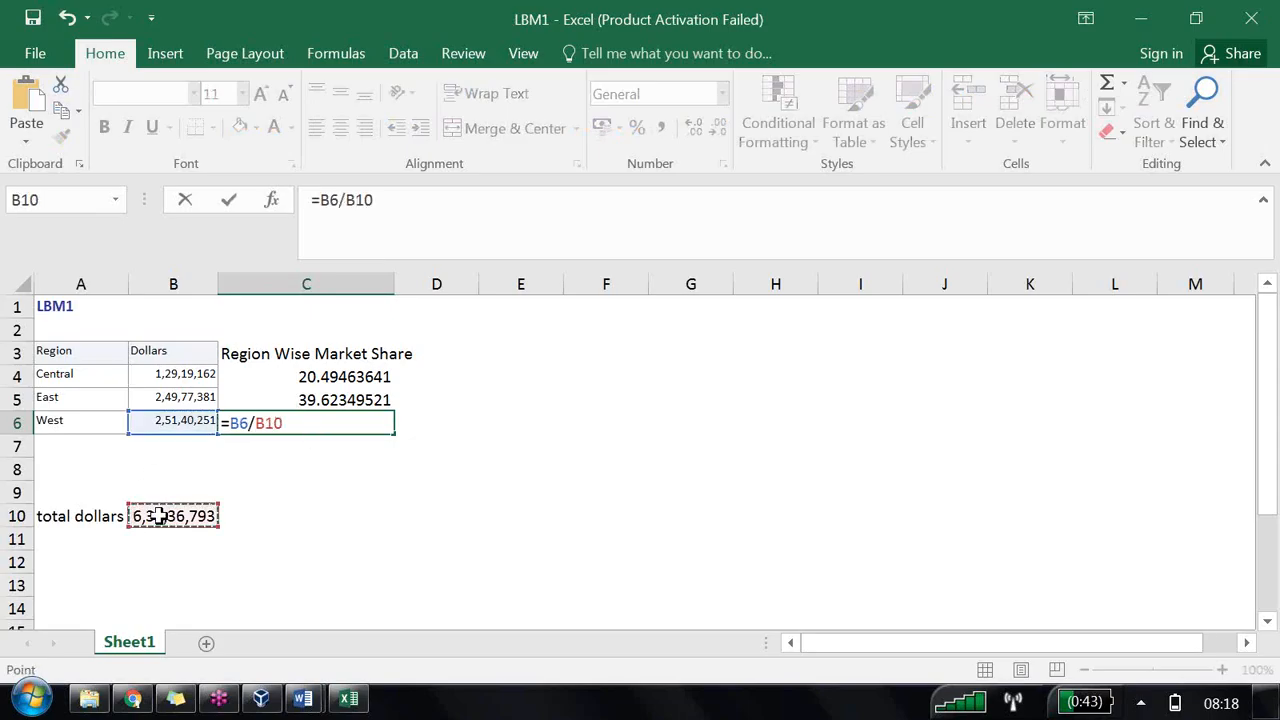
{"action": "type", "text": "*100"}
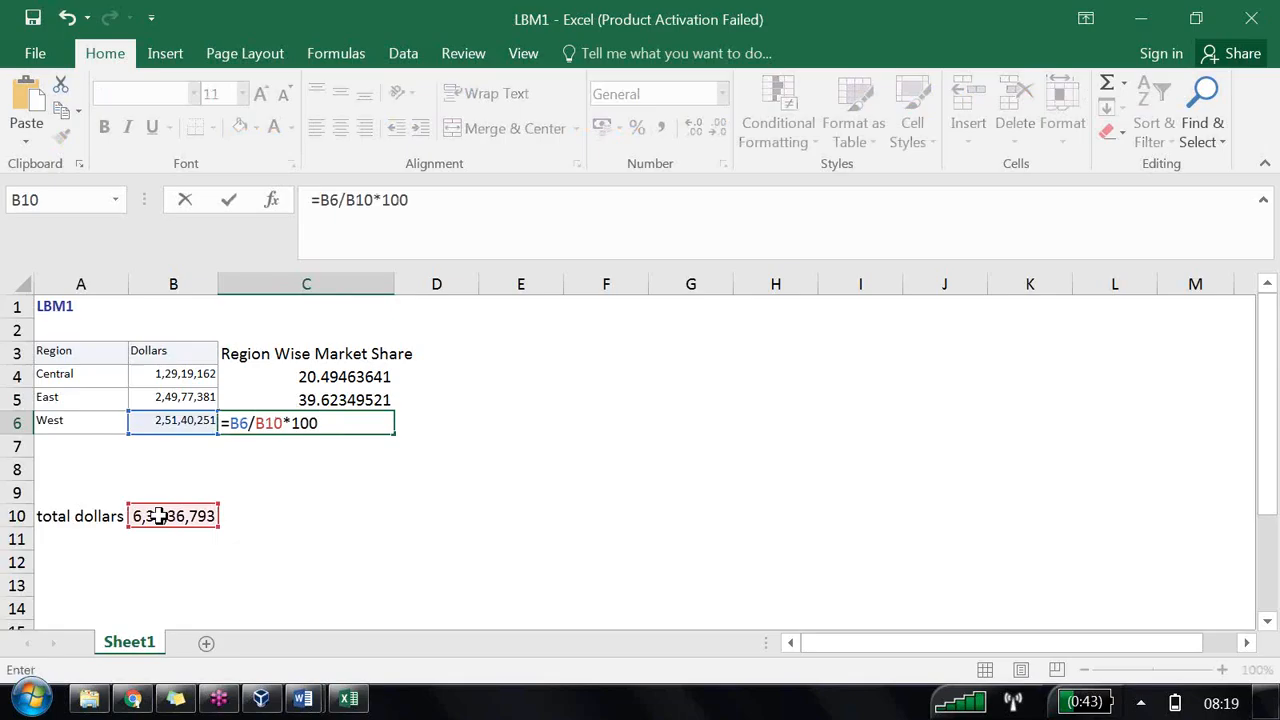
{"action": "key", "text": "Return"}
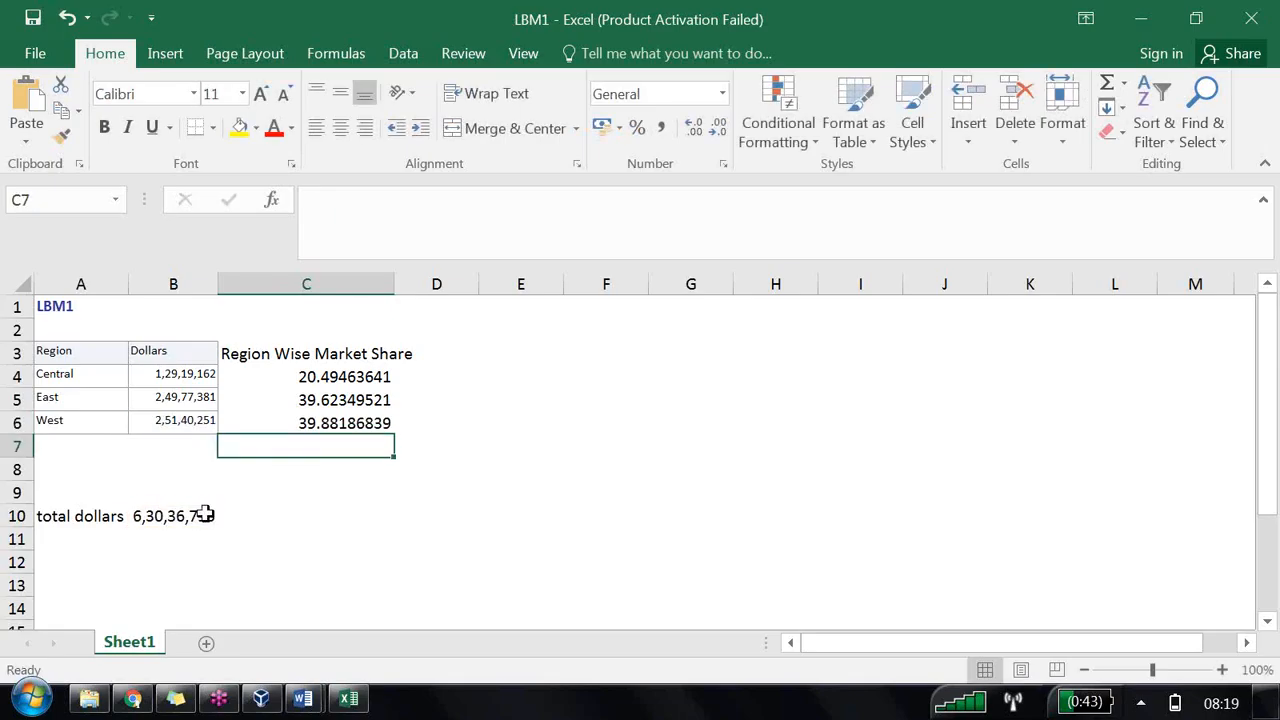
Step: Change C4's divisor to B$10 and fill the formula down through C6
{"action": "left_click", "coordinate": [310, 378]}
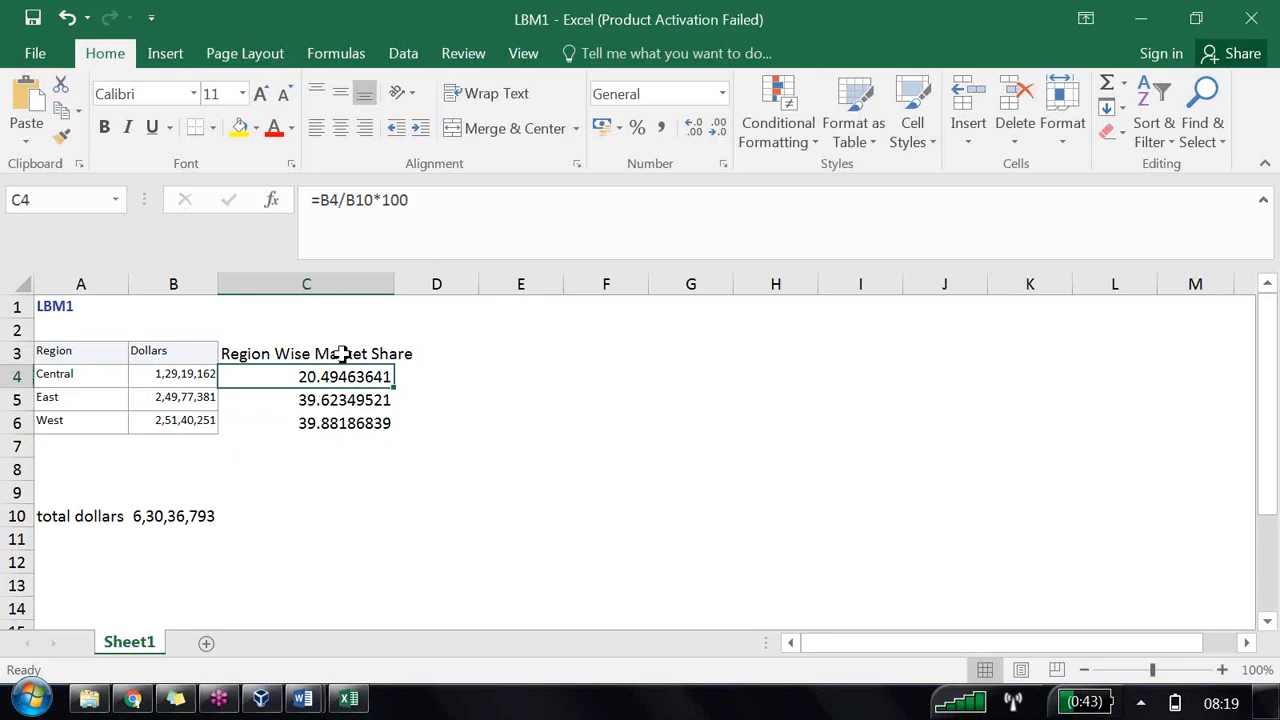
{"action": "left_click", "coordinate": [357, 200]}
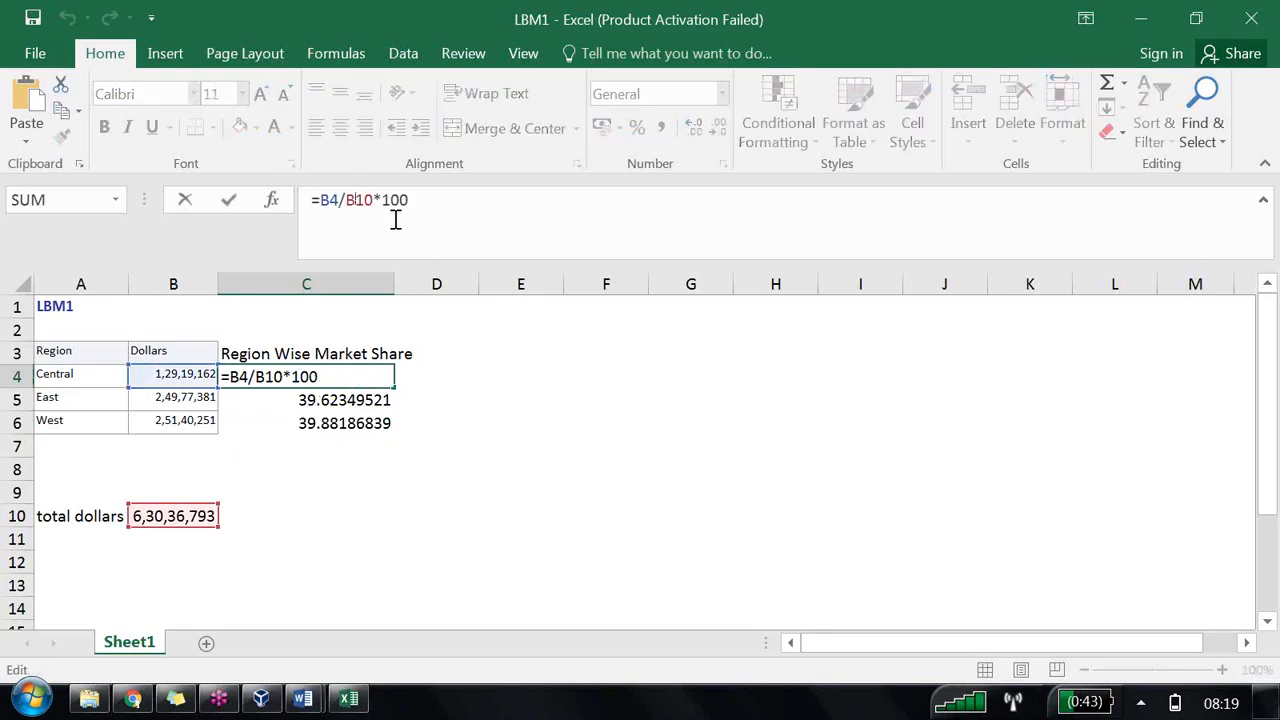
{"action": "type", "text": "$"}
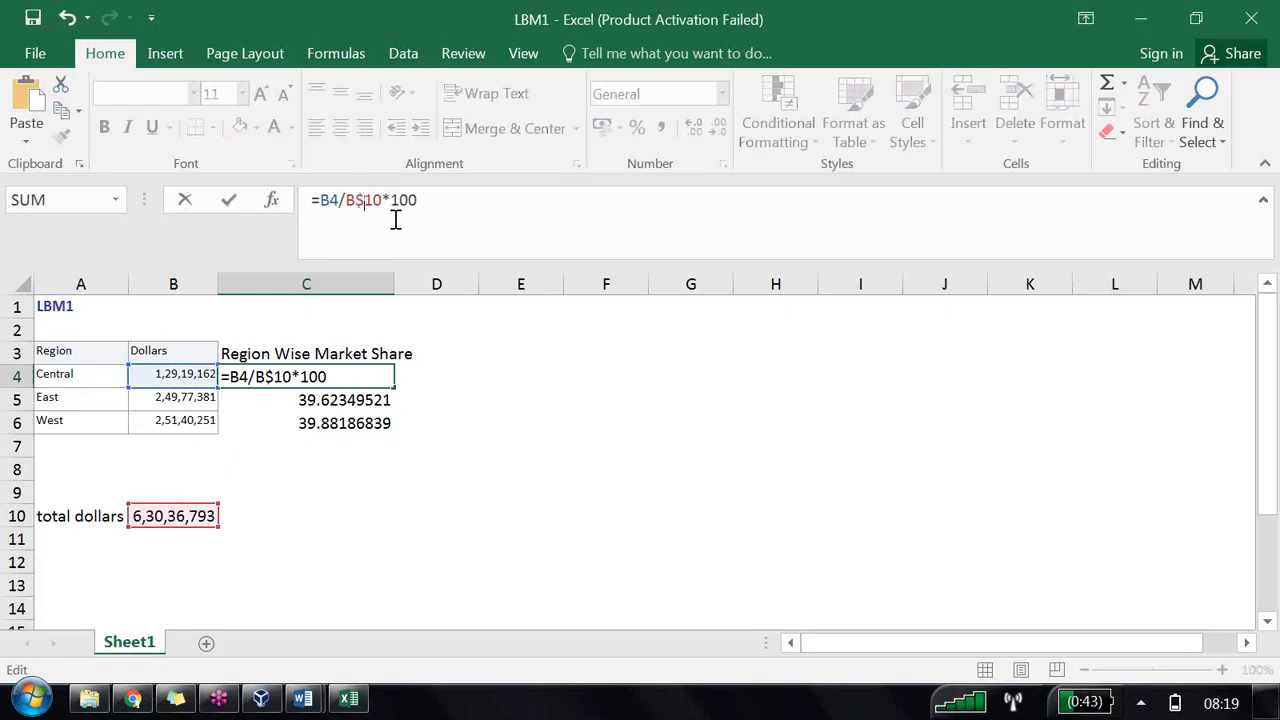
{"action": "left_click", "coordinate": [574, 403]}
{"action": "left_click", "coordinate": [370, 378]}
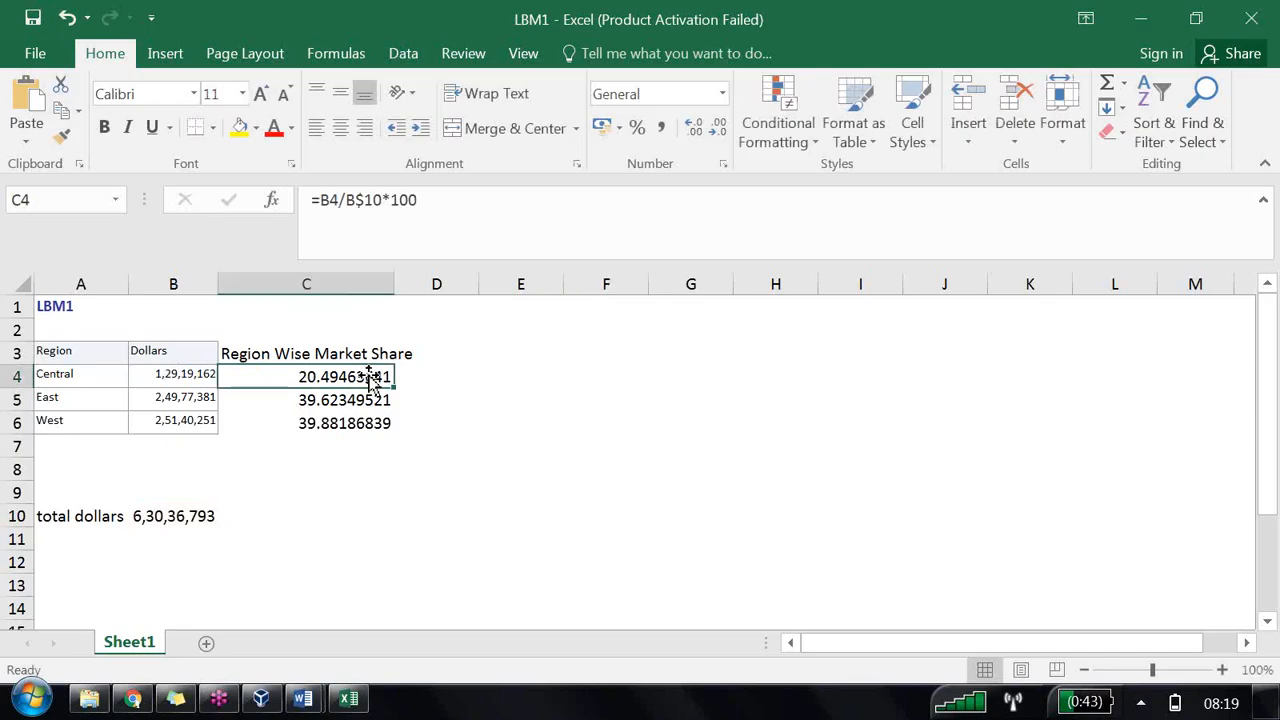
{"action": "left_click_drag", "start_coordinate": [394, 387], "coordinate": [390, 431]}
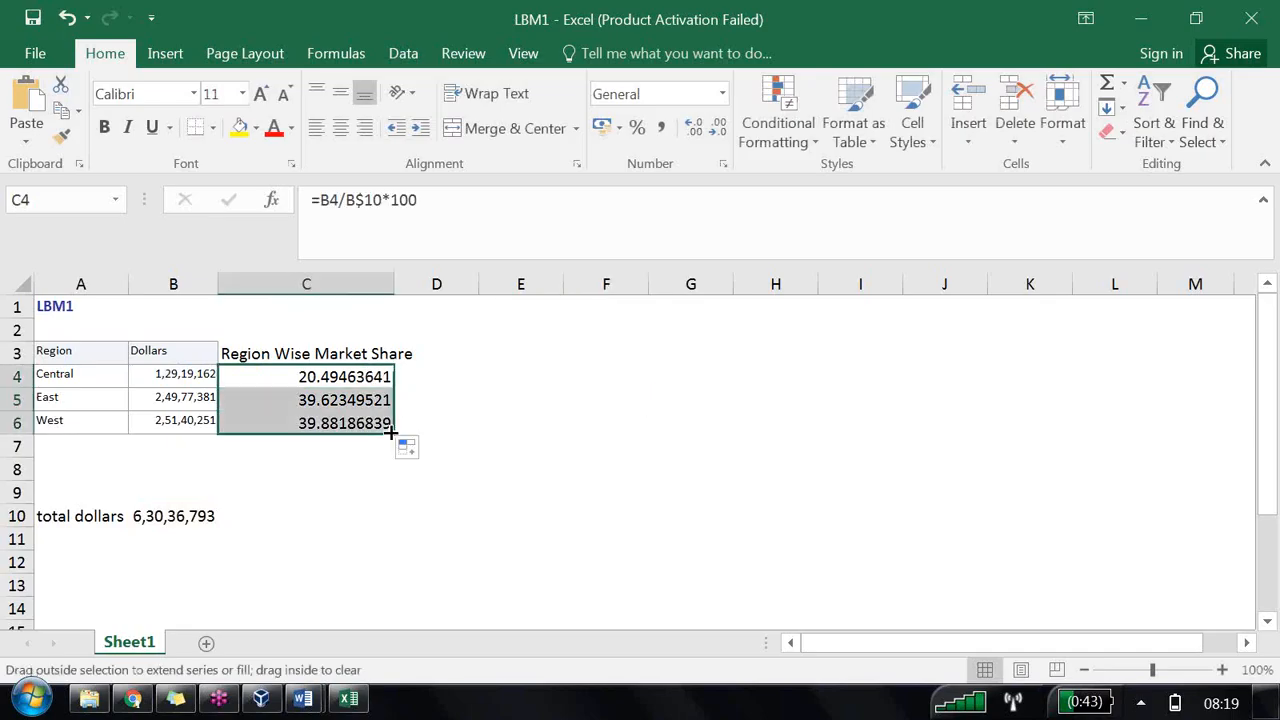
Step: Re-edit the B$10 reference in C4's formula and fill it down to C6 again
{"action": "left_click", "coordinate": [357, 376]}
{"action": "left_click", "coordinate": [364, 201]}
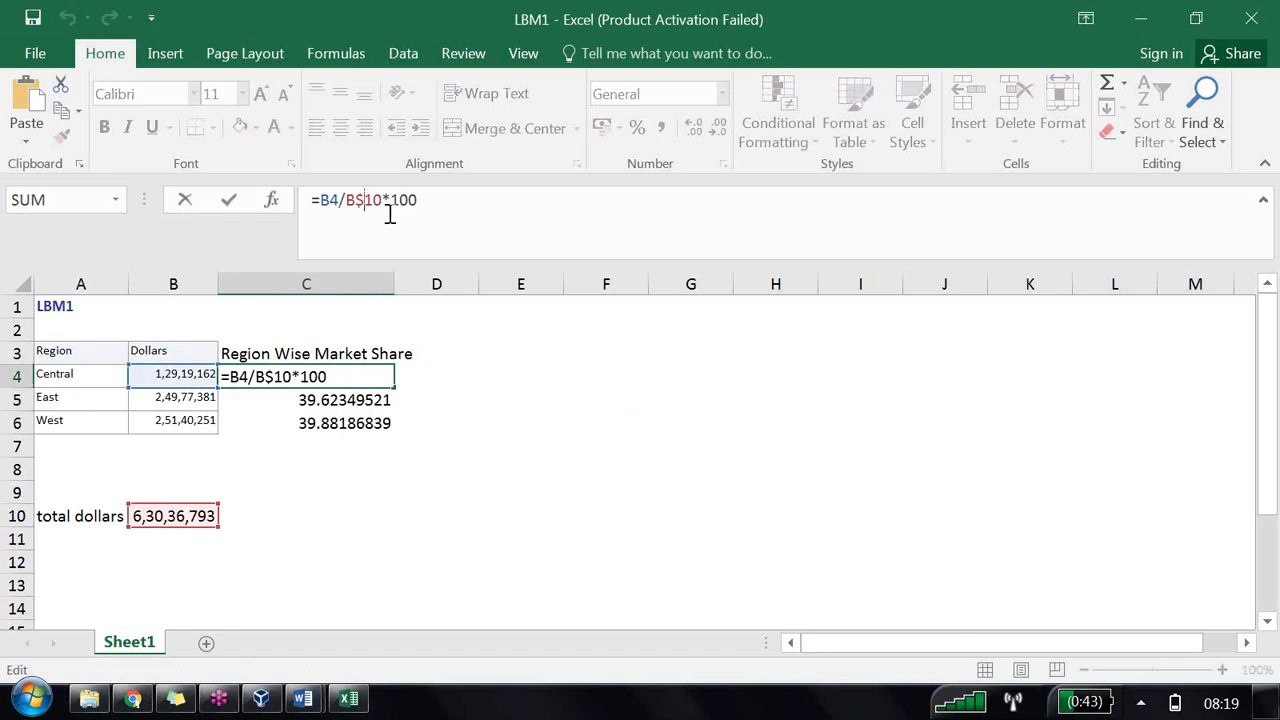
{"action": "key", "text": "BackSpace"}
{"action": "type", "text": "$"}
{"action": "key", "text": "Return"}
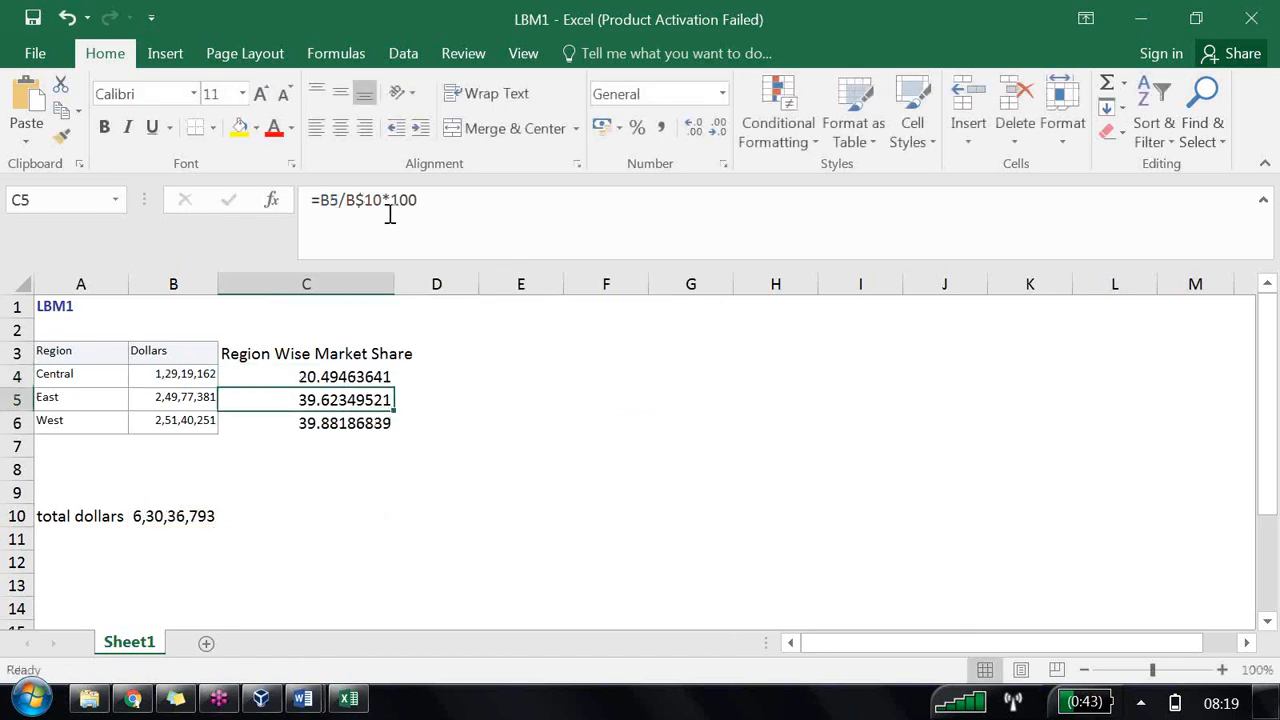
{"action": "left_click", "coordinate": [362, 376]}
{"action": "left_click_drag", "start_coordinate": [393, 388], "coordinate": [388, 426]}
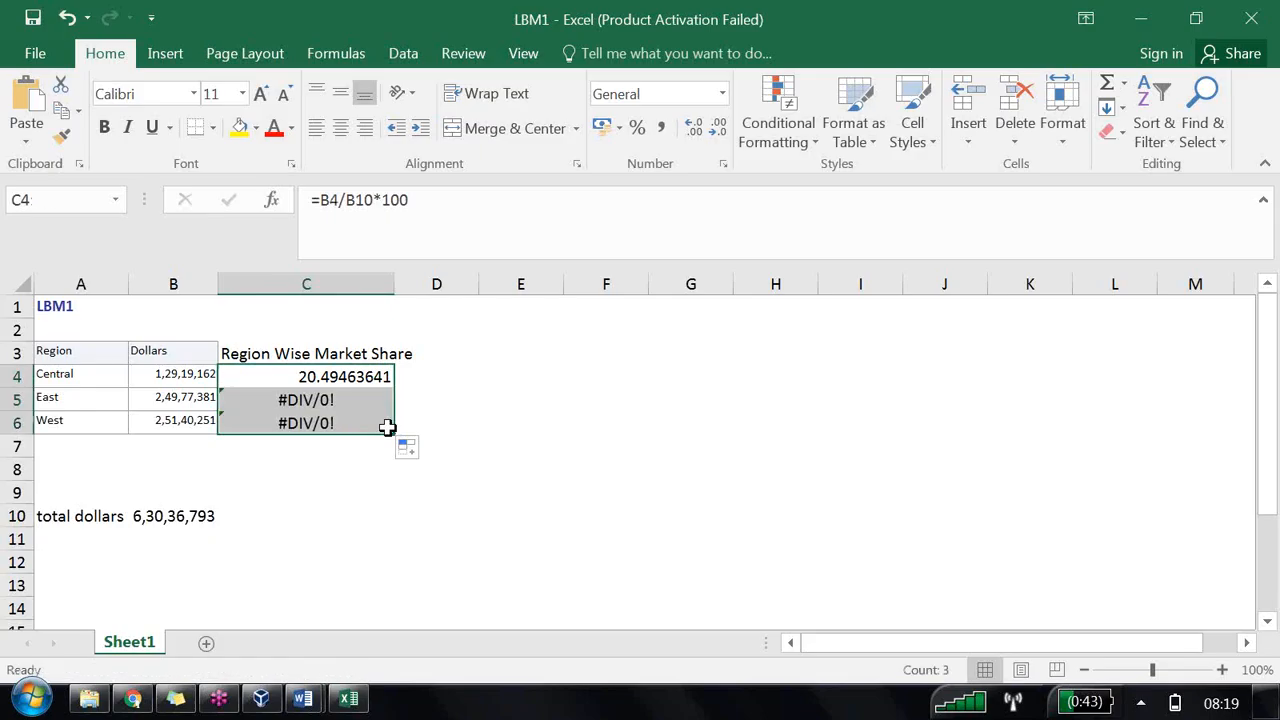
Step: Lock the total's row as B$10 in C4's formula and fill it down through C6
{"action": "left_click", "coordinate": [328, 401]}
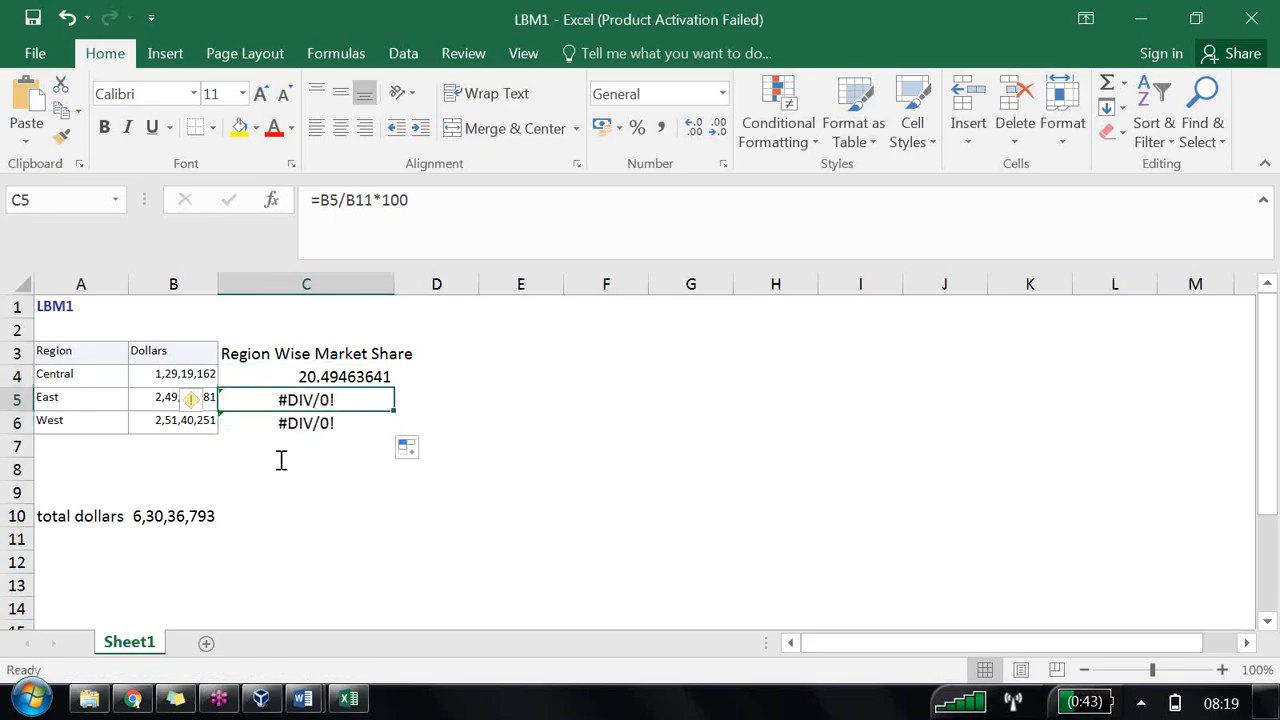
{"action": "left_click", "coordinate": [144, 539]}
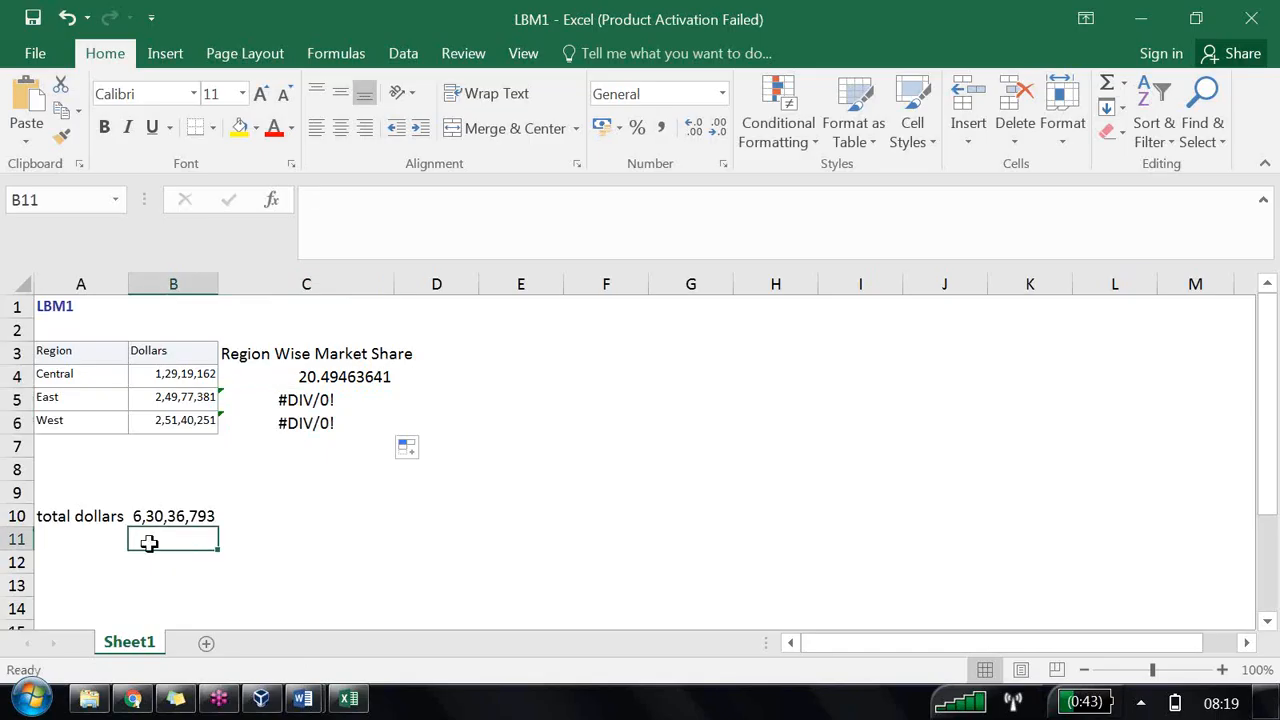
{"action": "left_click", "coordinate": [312, 382]}
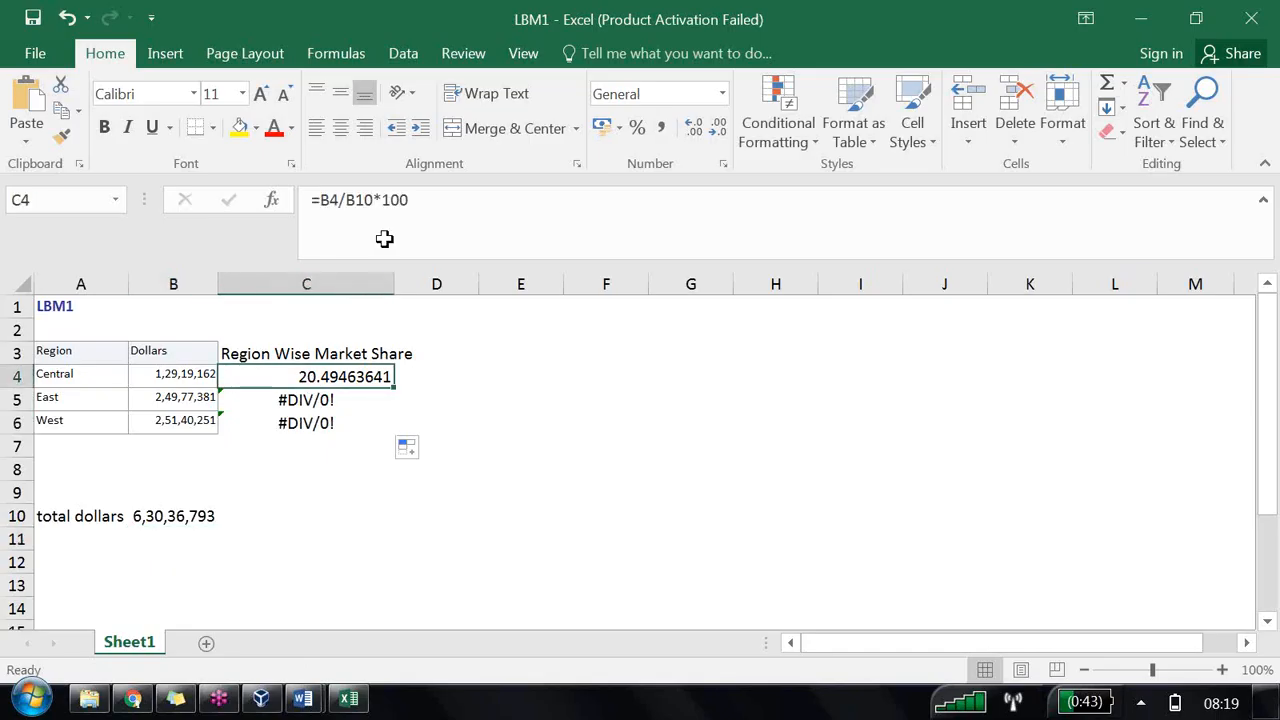
{"action": "left_click", "coordinate": [358, 200]}
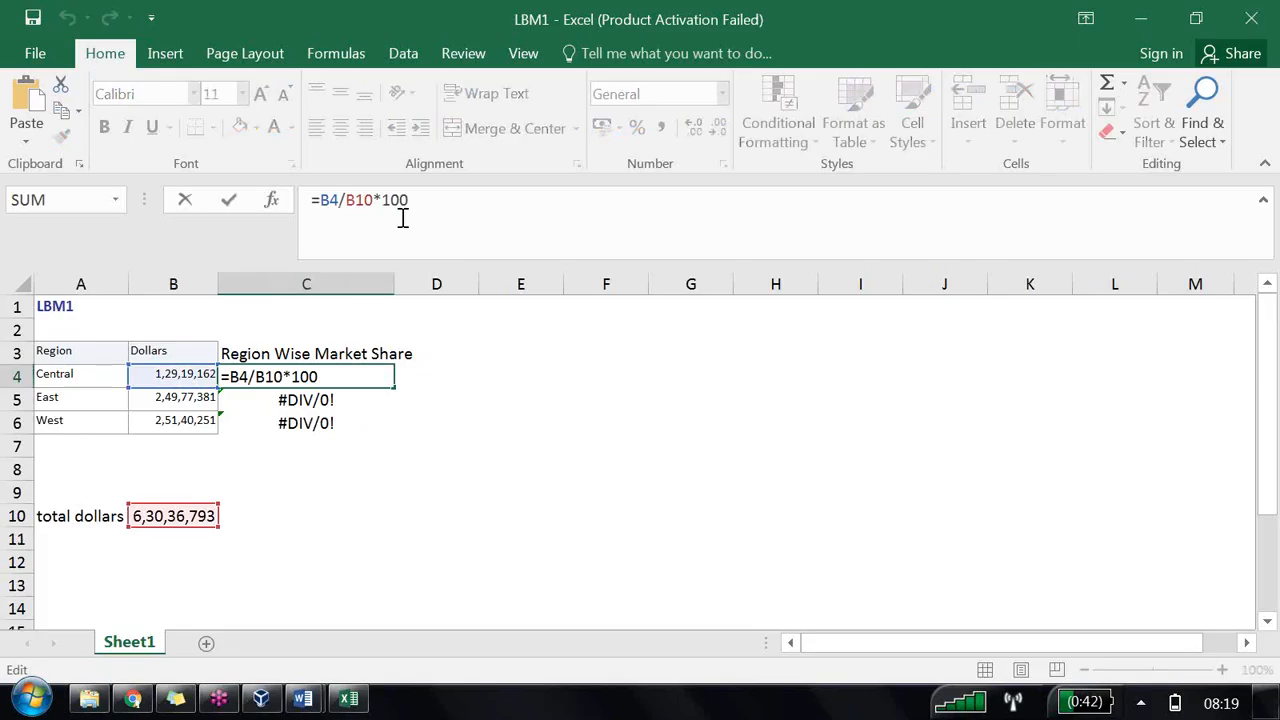
{"action": "type", "text": "$"}
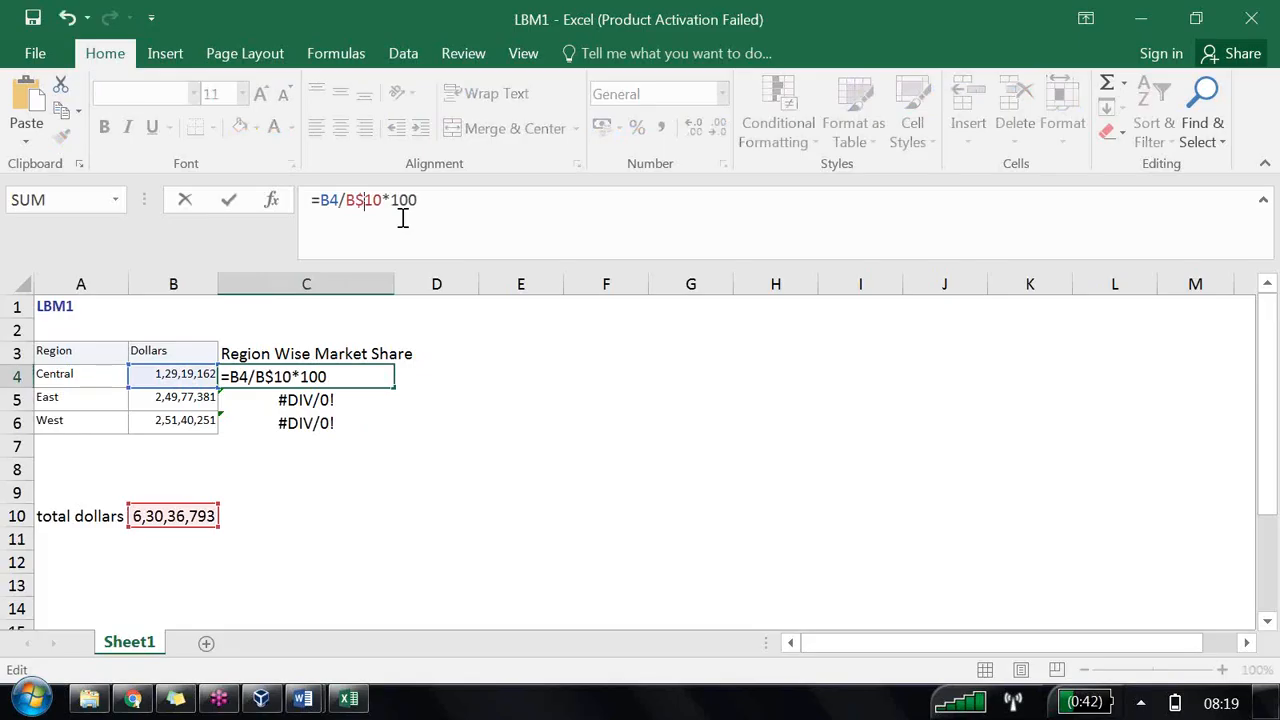
{"action": "left_click", "coordinate": [551, 423]}
{"action": "left_click", "coordinate": [357, 377]}
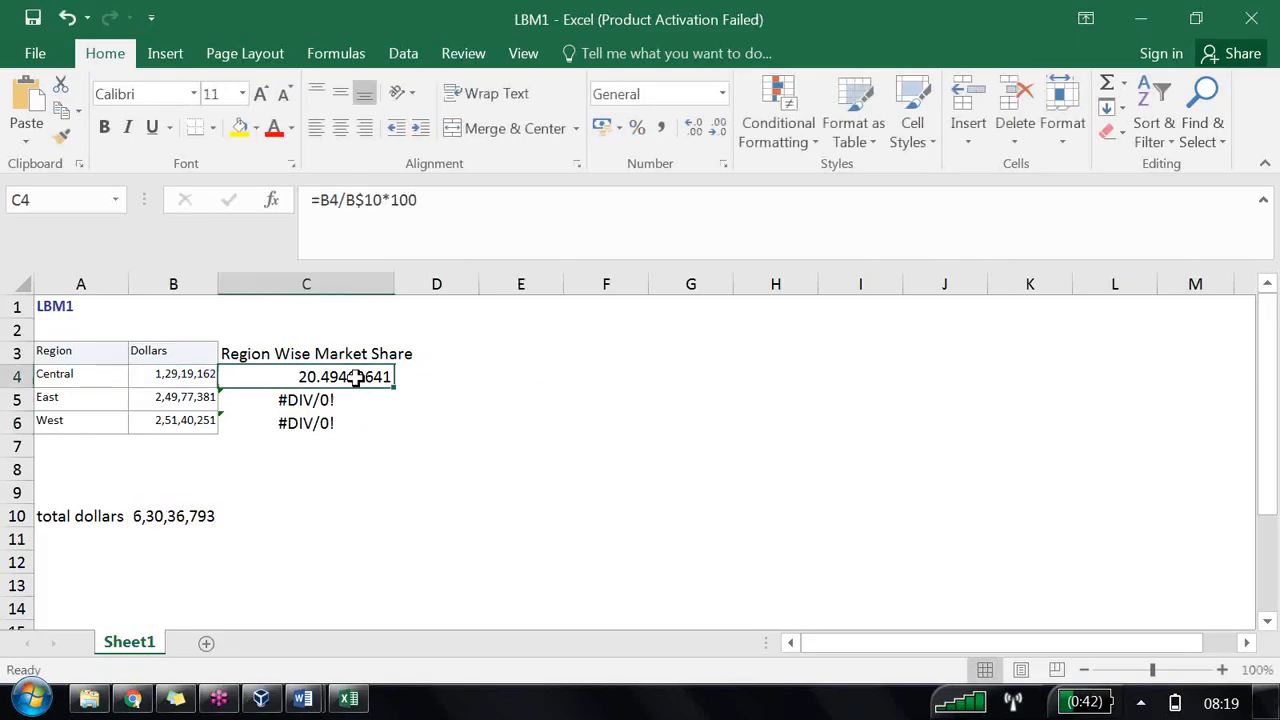
{"action": "left_click_drag", "start_coordinate": [394, 388], "coordinate": [393, 425]}
Step: Return to Oracle BI Answers, close the export confirmation and open the analysis criteria
{"action": "left_click", "coordinate": [171, 517]}
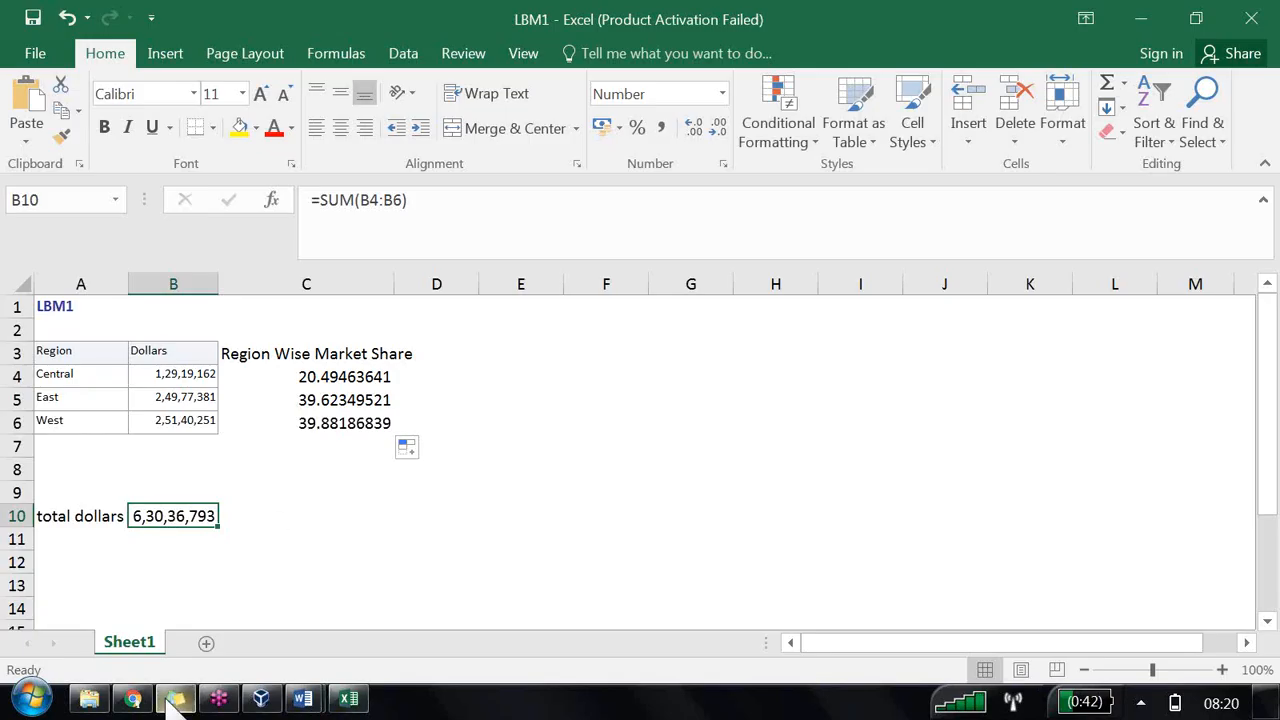
{"action": "left_click", "coordinate": [118, 700]}
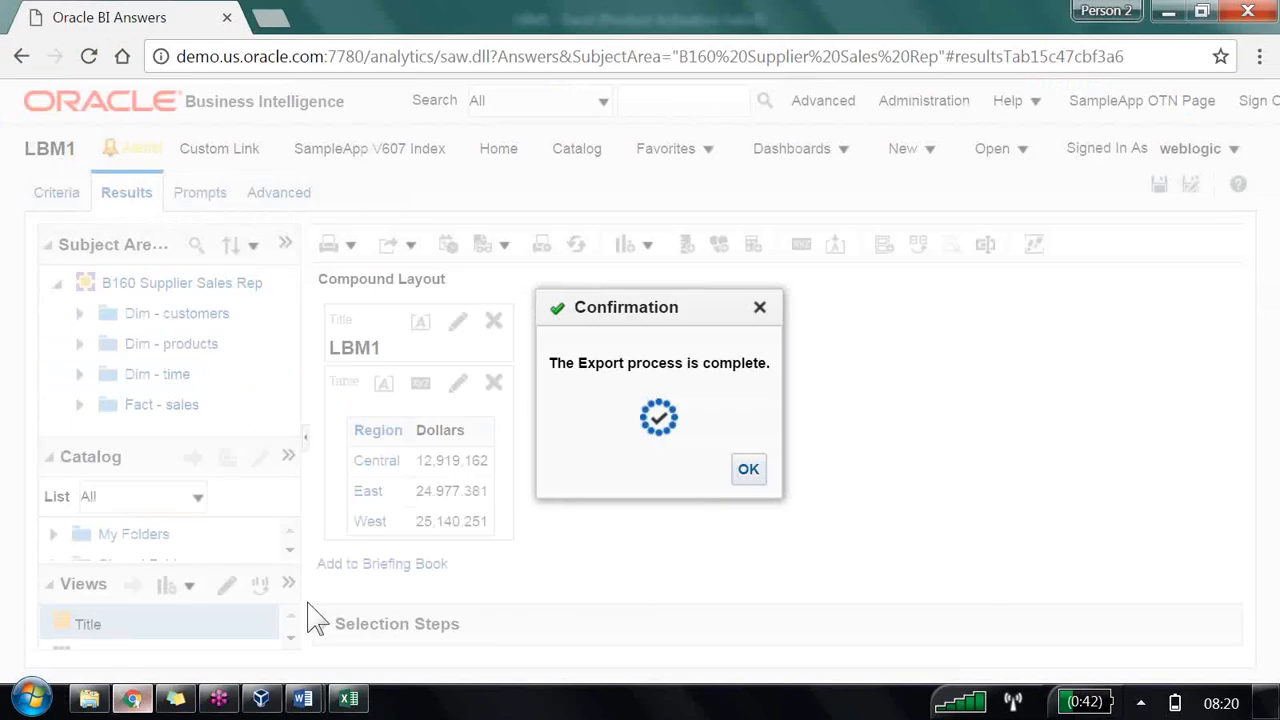
{"action": "left_click", "coordinate": [750, 472]}
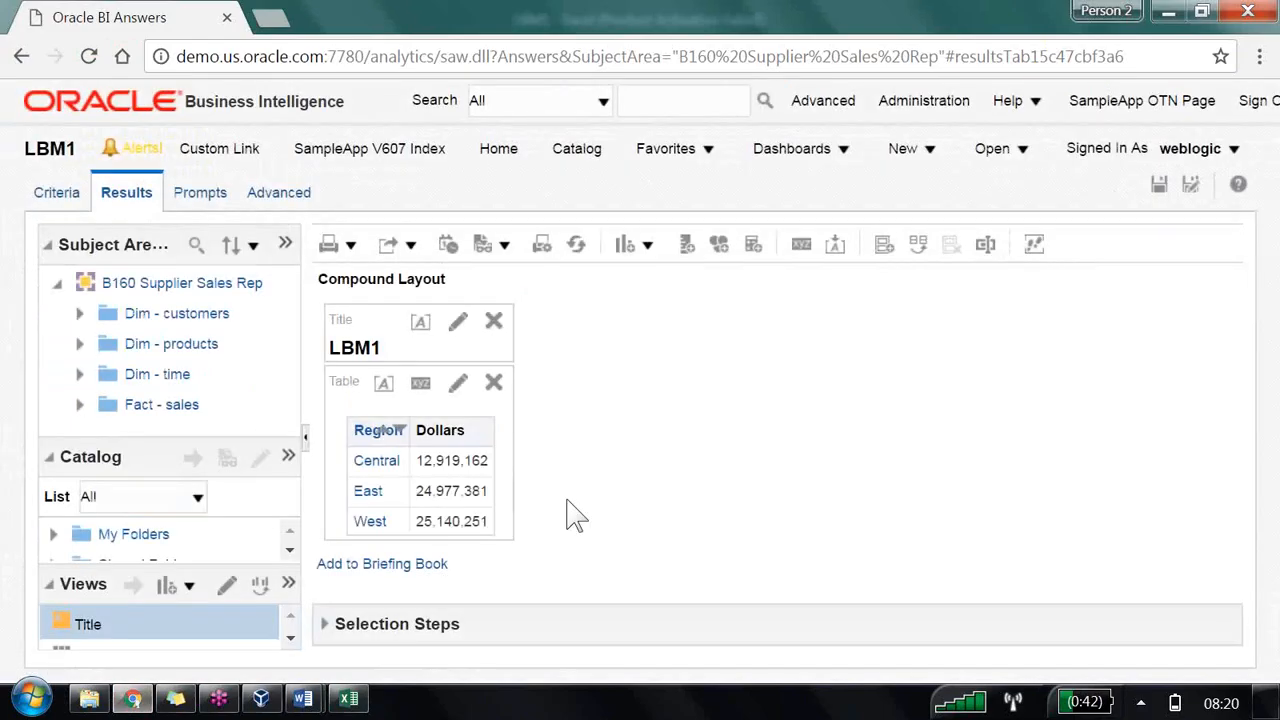
{"action": "left_click", "coordinate": [57, 195]}
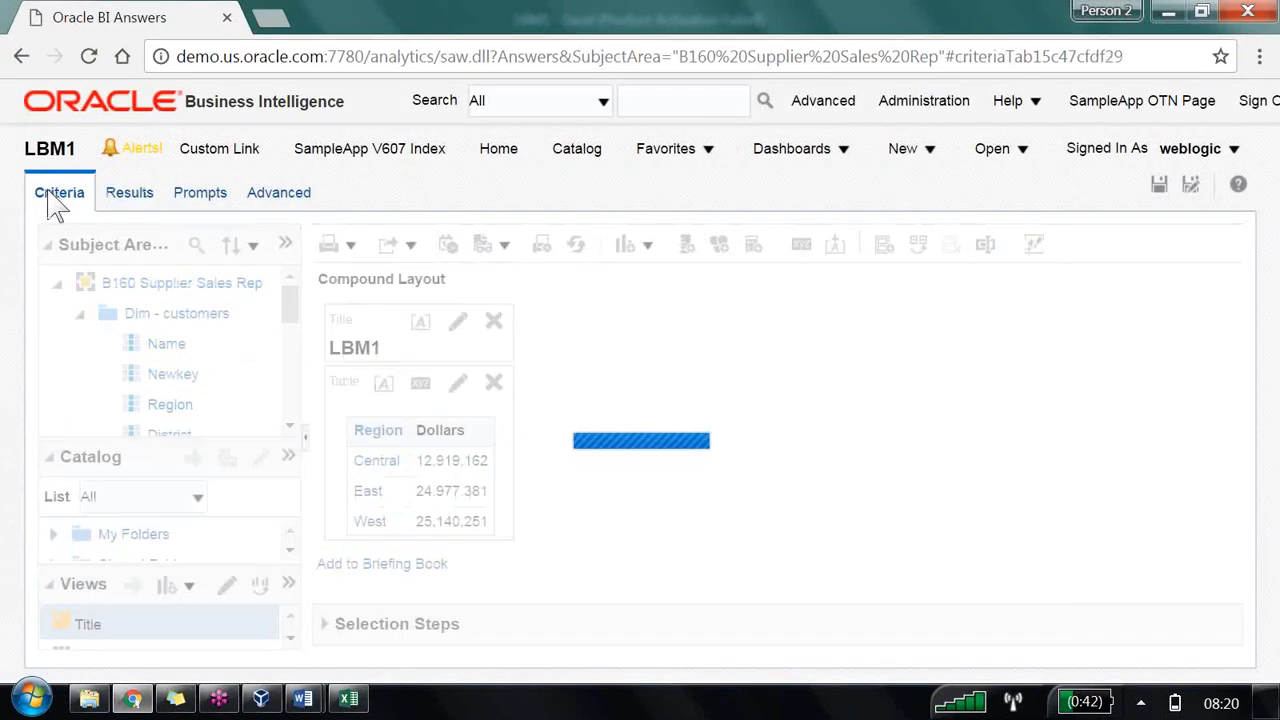
{"action": "scroll", "coordinate": [225, 447], "scroll_direction": "down", "scroll_amount": 5}
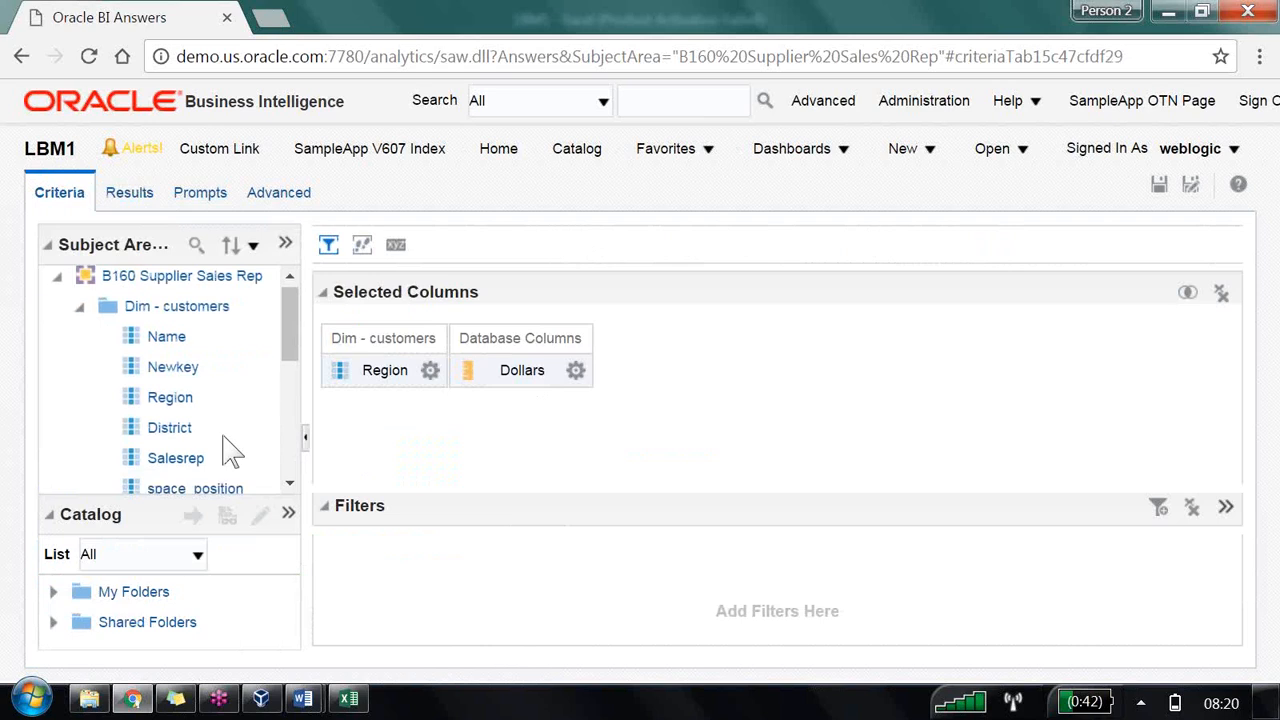
Step: Add a second Dollars column to the selected columns and give it the custom heading Region Wise Market Share(REPORT)
{"action": "left_click_drag", "start_coordinate": [208, 360], "coordinate": [648, 428]}
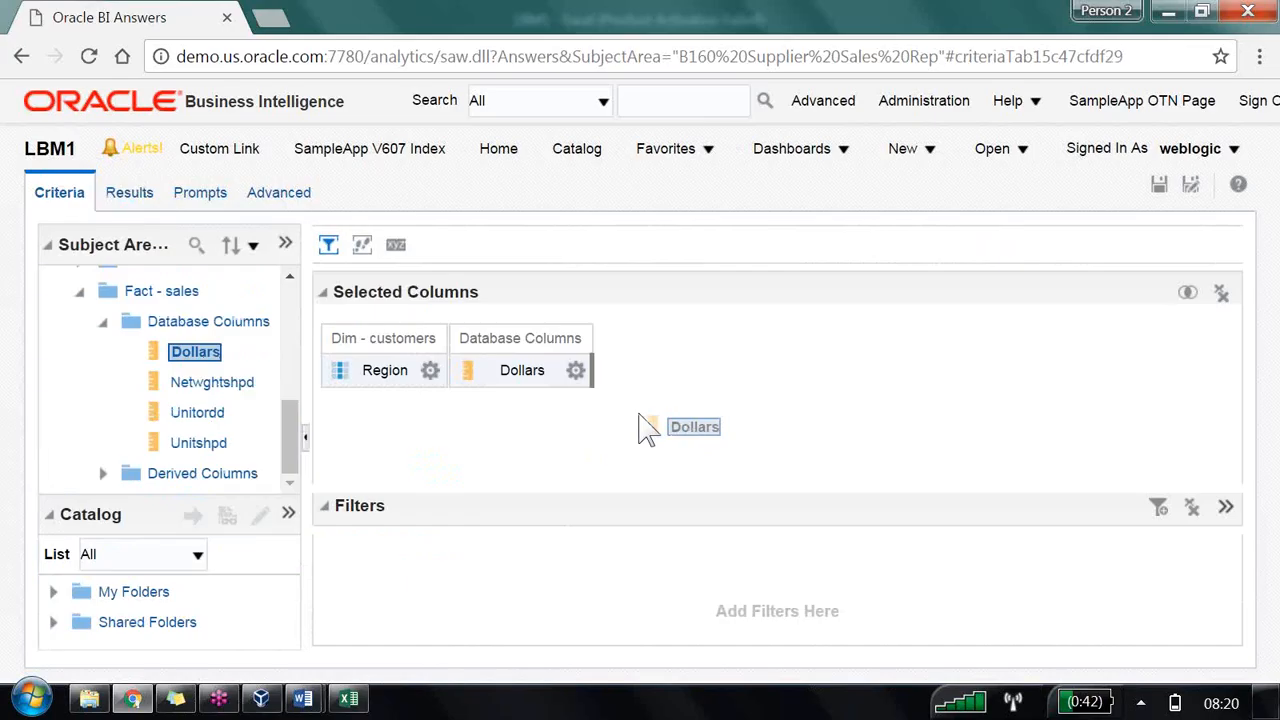
{"action": "left_click_drag", "start_coordinate": [639, 415], "coordinate": [640, 414]}
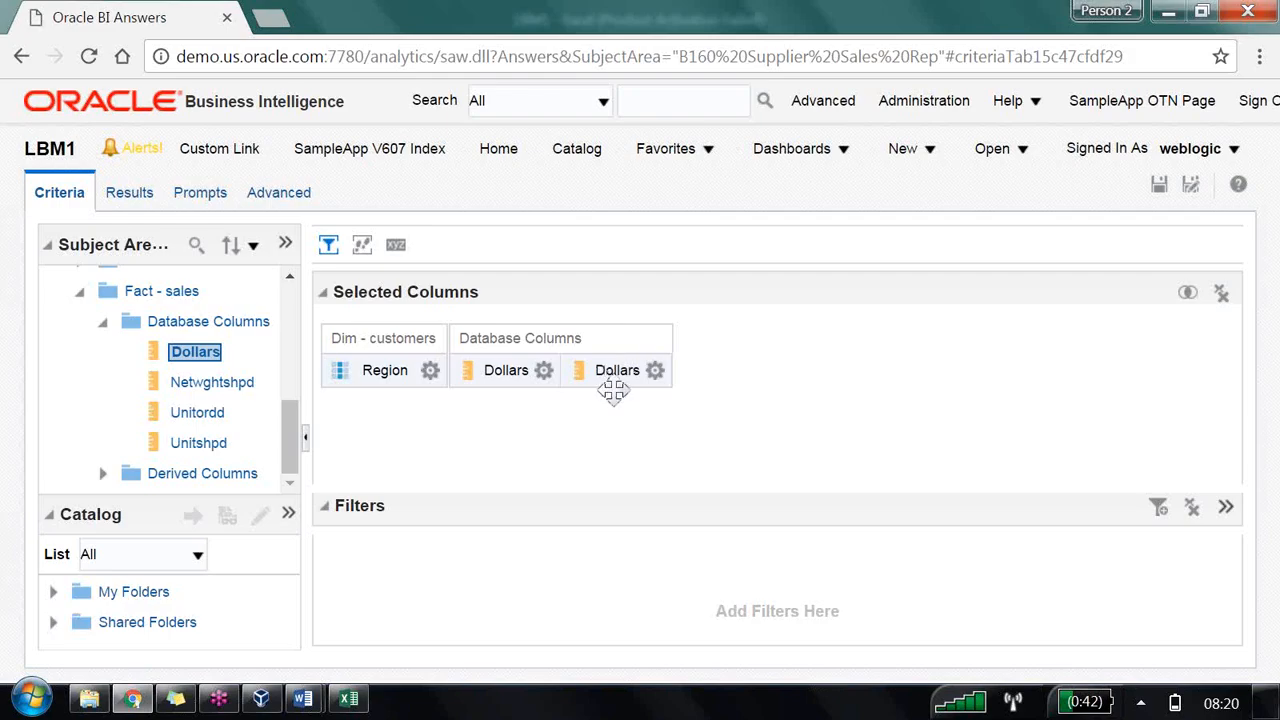
{"action": "left_click", "coordinate": [655, 370]}
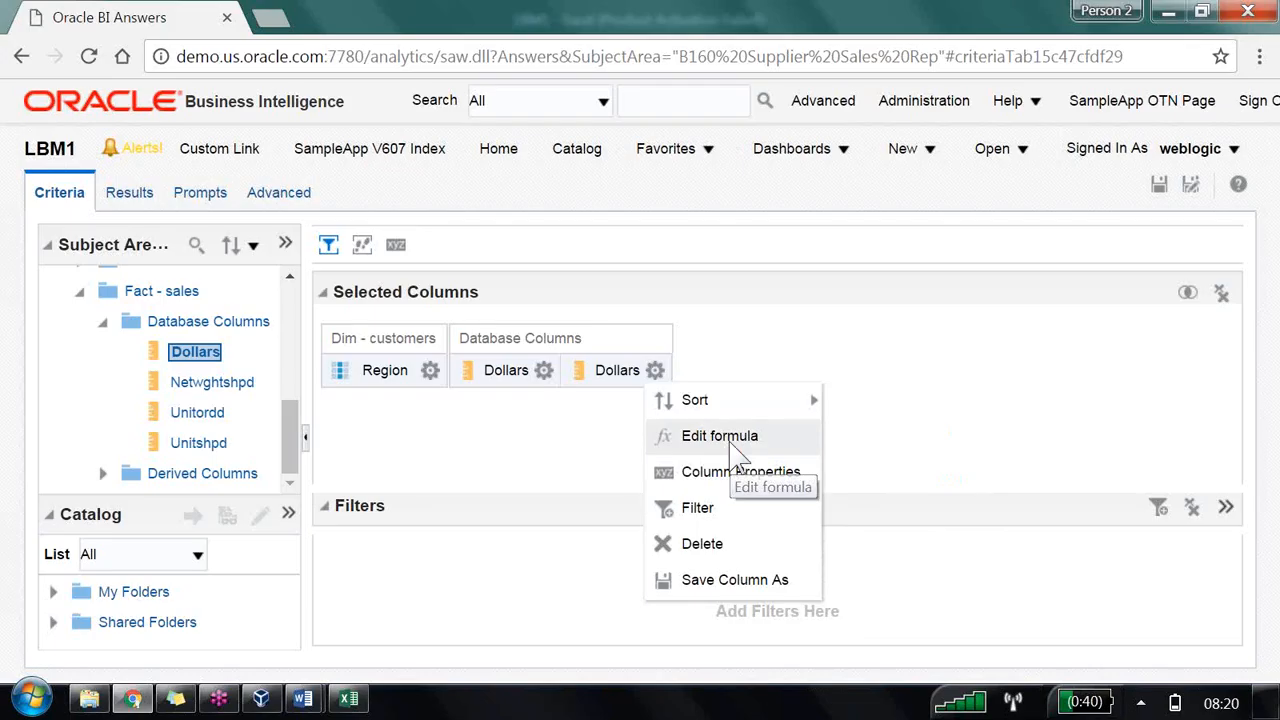
{"action": "left_click", "coordinate": [731, 445]}
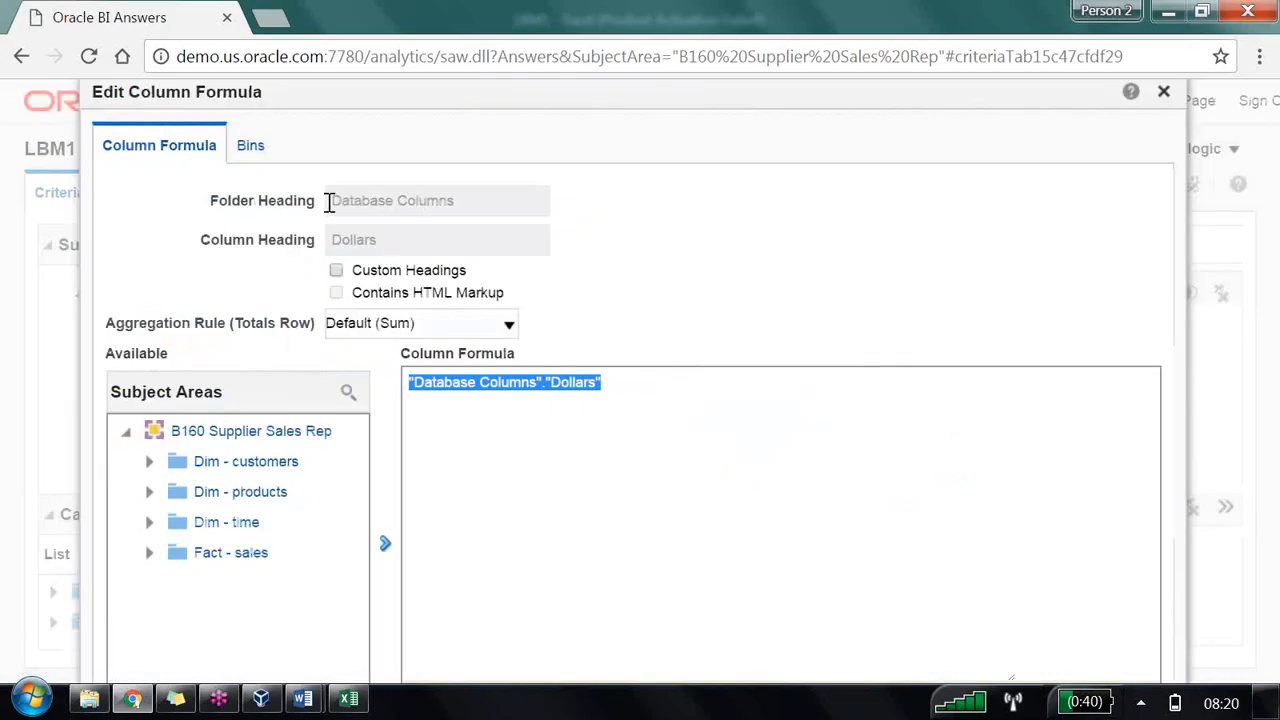
{"action": "left_click", "coordinate": [336, 270]}
{"action": "left_click_drag", "start_coordinate": [398, 247], "coordinate": [300, 247]}
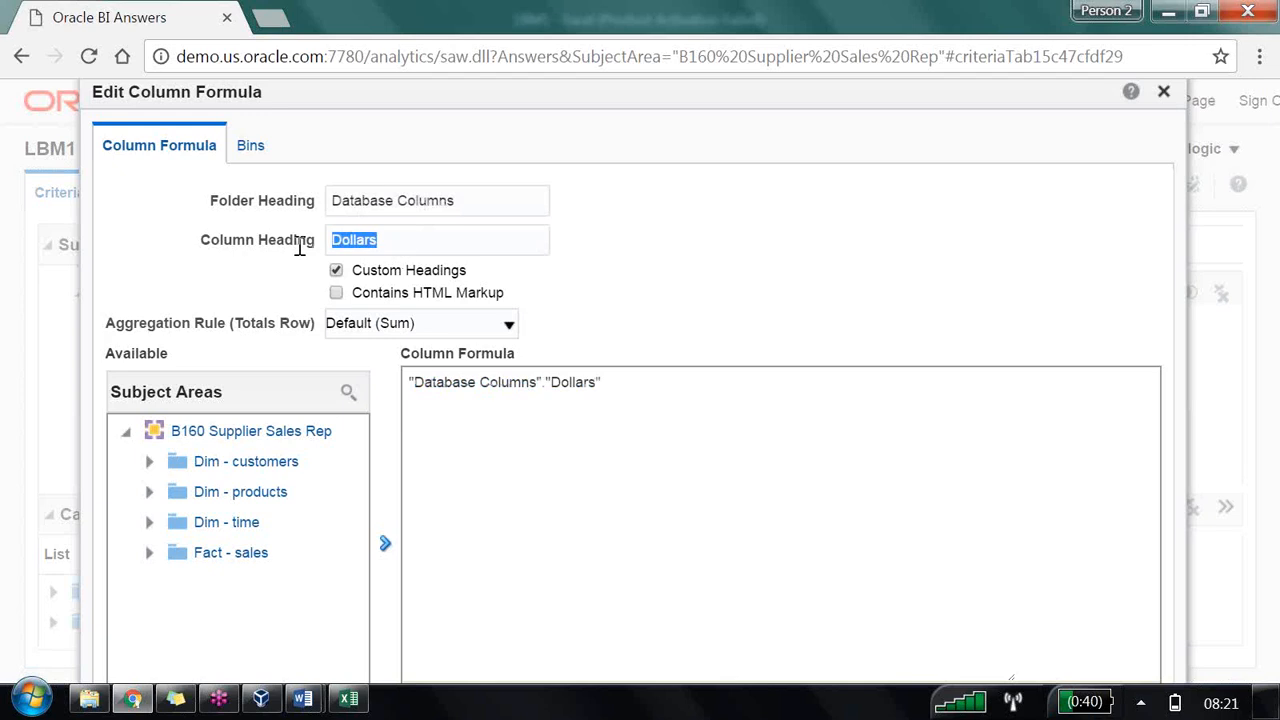
{"action": "type", "text": "Region Wise"}
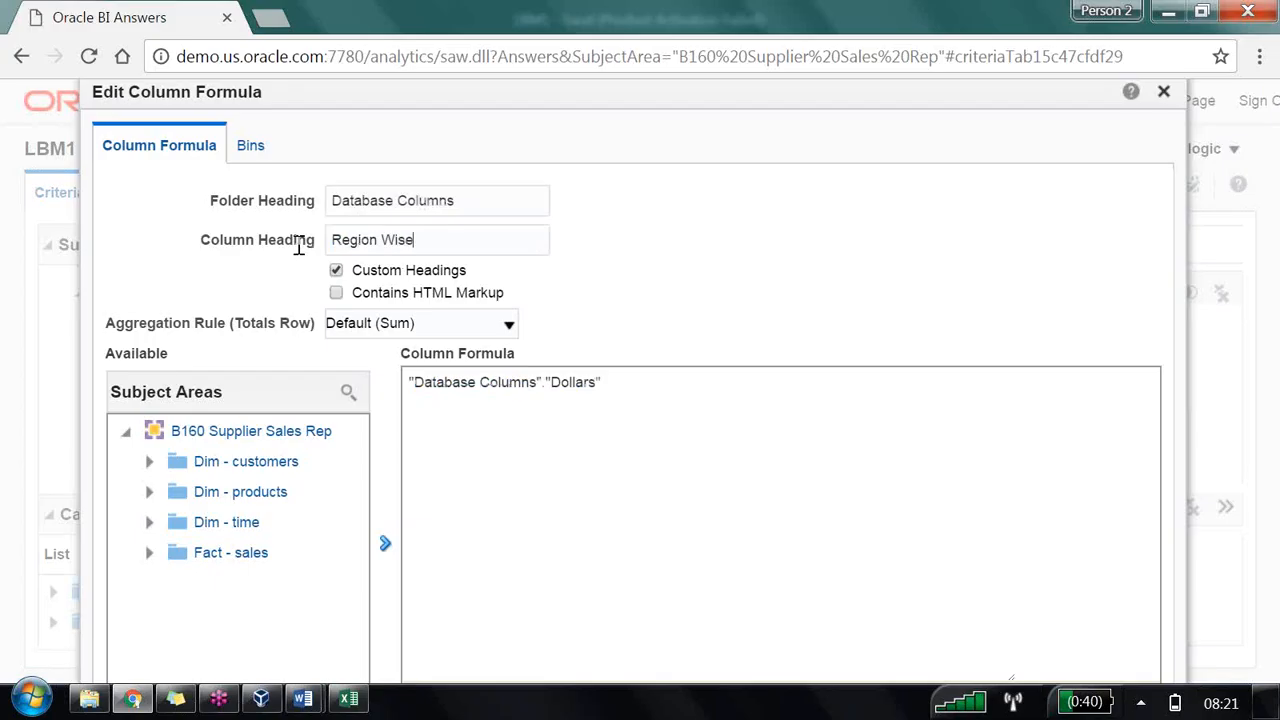
{"action": "type", "text": " Market Share(R)EPORT)"}
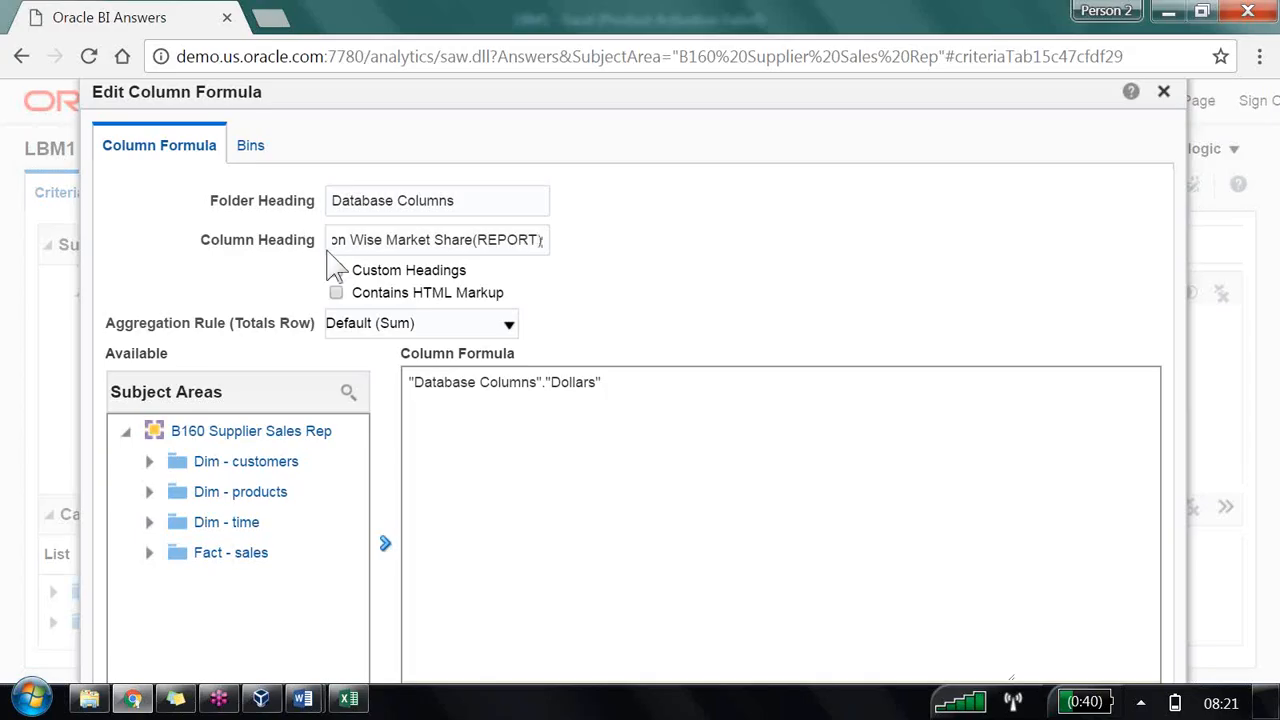
Step: Set the new column's formula to "Database Columns"."Dollars"/SUM("Database Columns"."Dollars")*100 and view the analysis results
{"action": "left_click", "coordinate": [643, 393]}
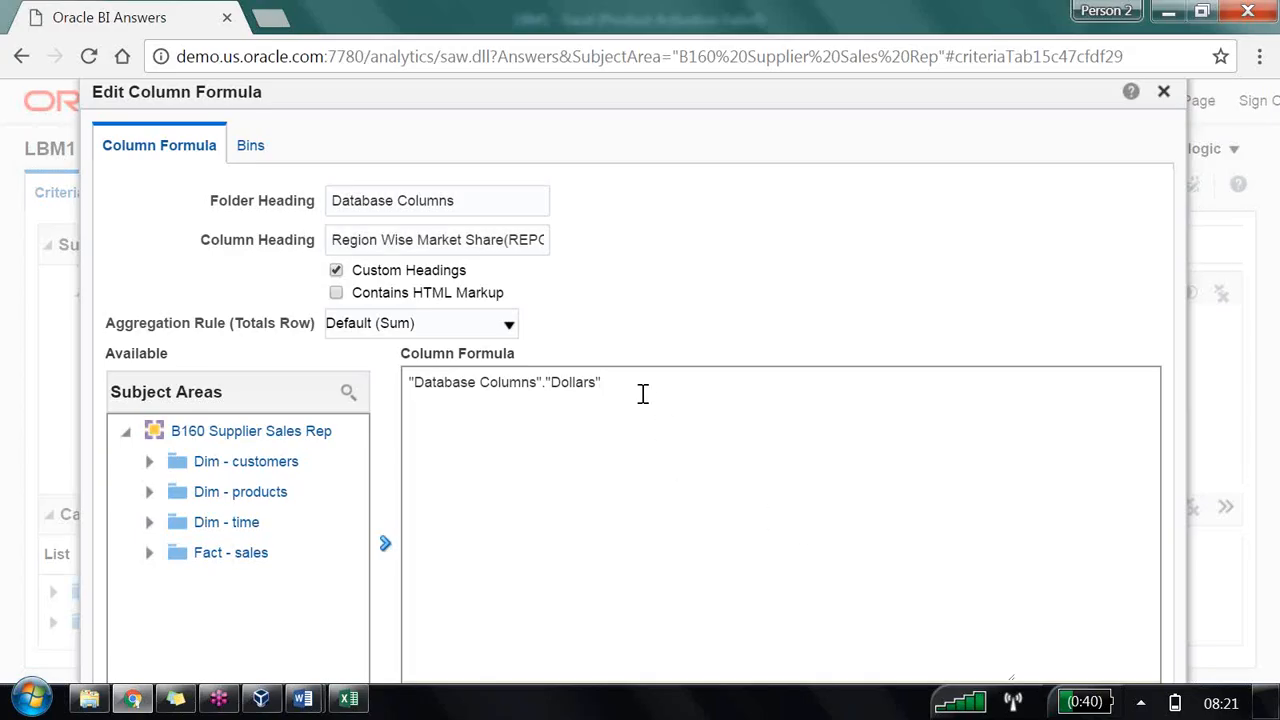
{"action": "type", "text": "/SUM("}
{"action": "left_click", "coordinate": [149, 553]}
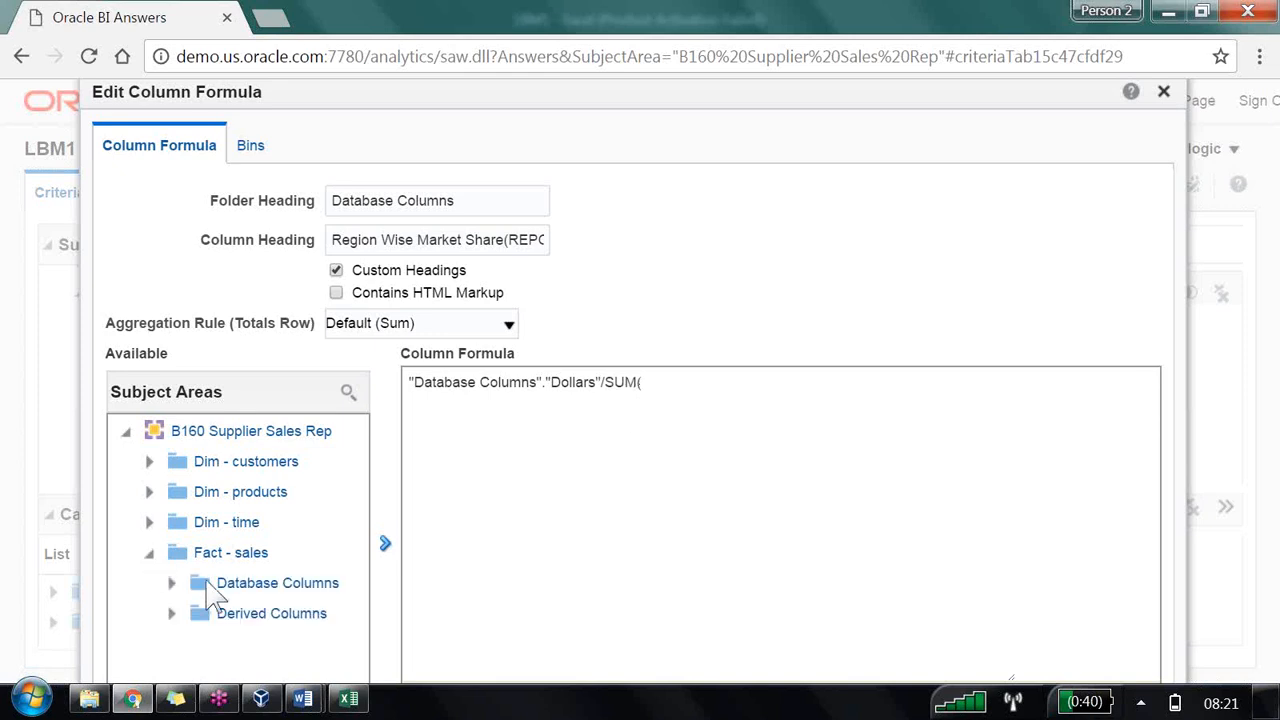
{"action": "left_click", "coordinate": [171, 584]}
{"action": "left_click", "coordinate": [264, 617]}
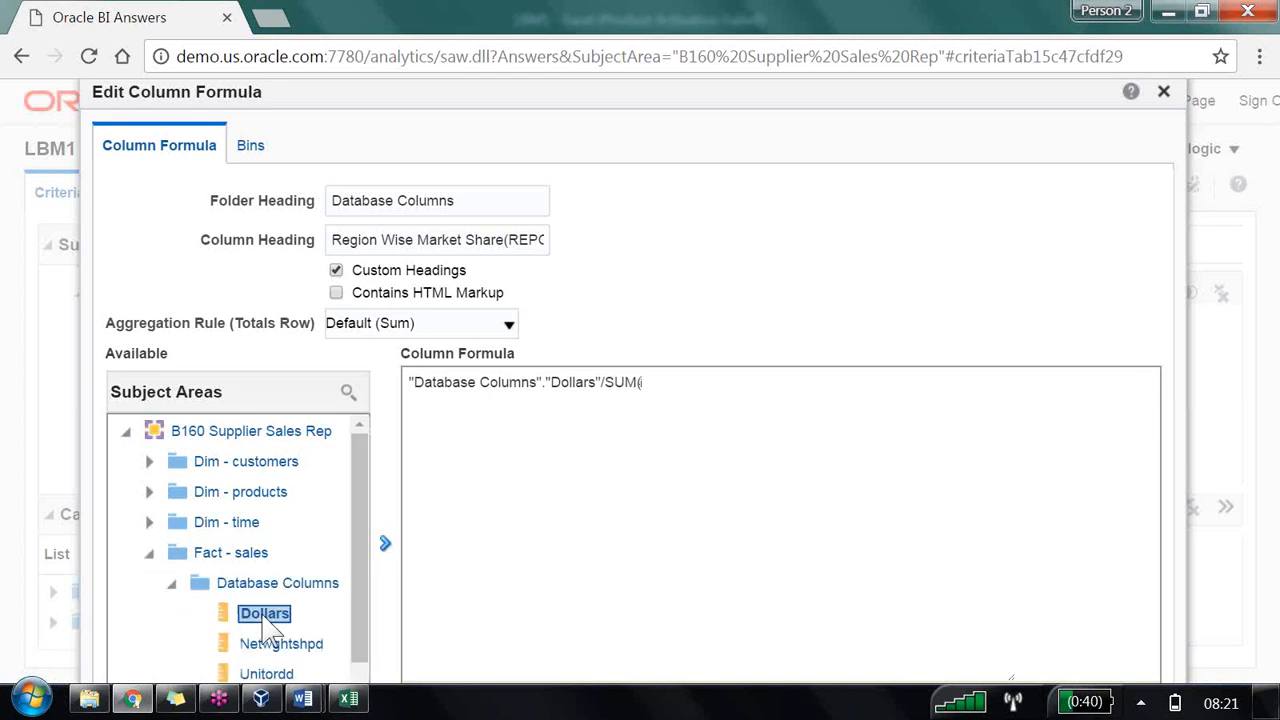
{"action": "left_click", "coordinate": [385, 543]}
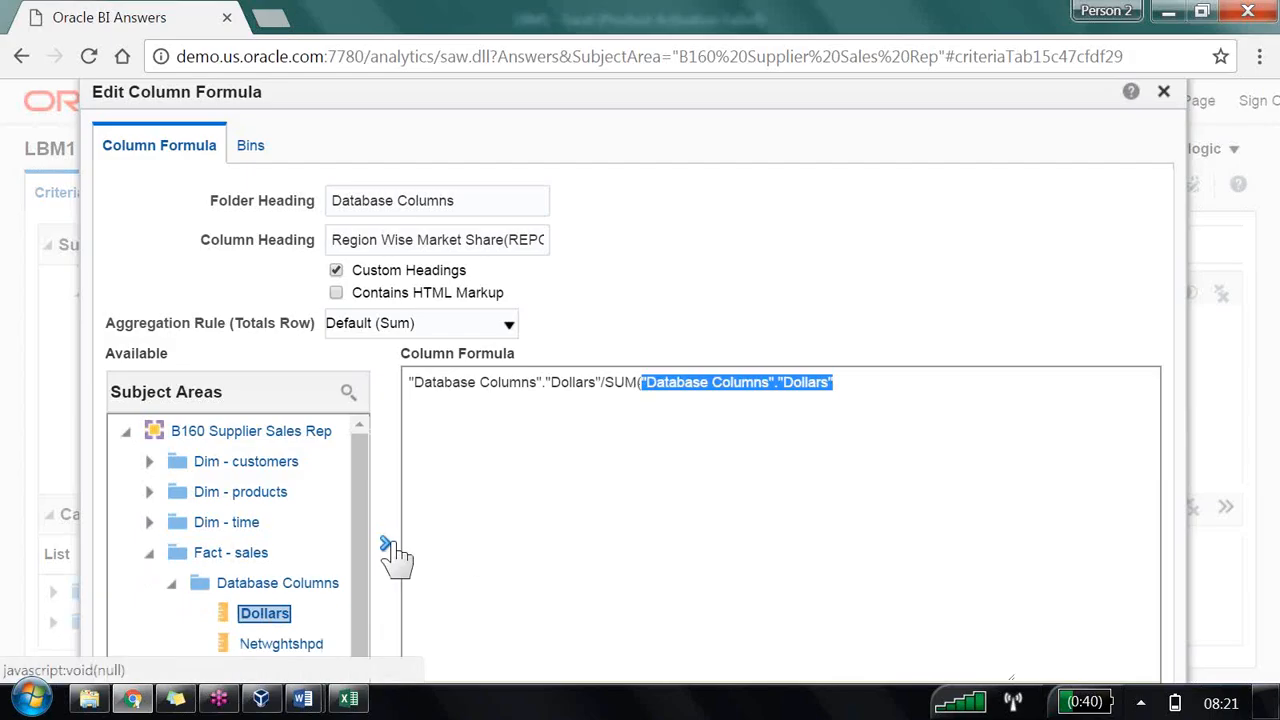
{"action": "left_click", "coordinate": [851, 364]}
{"action": "type", "text": ")*100"}
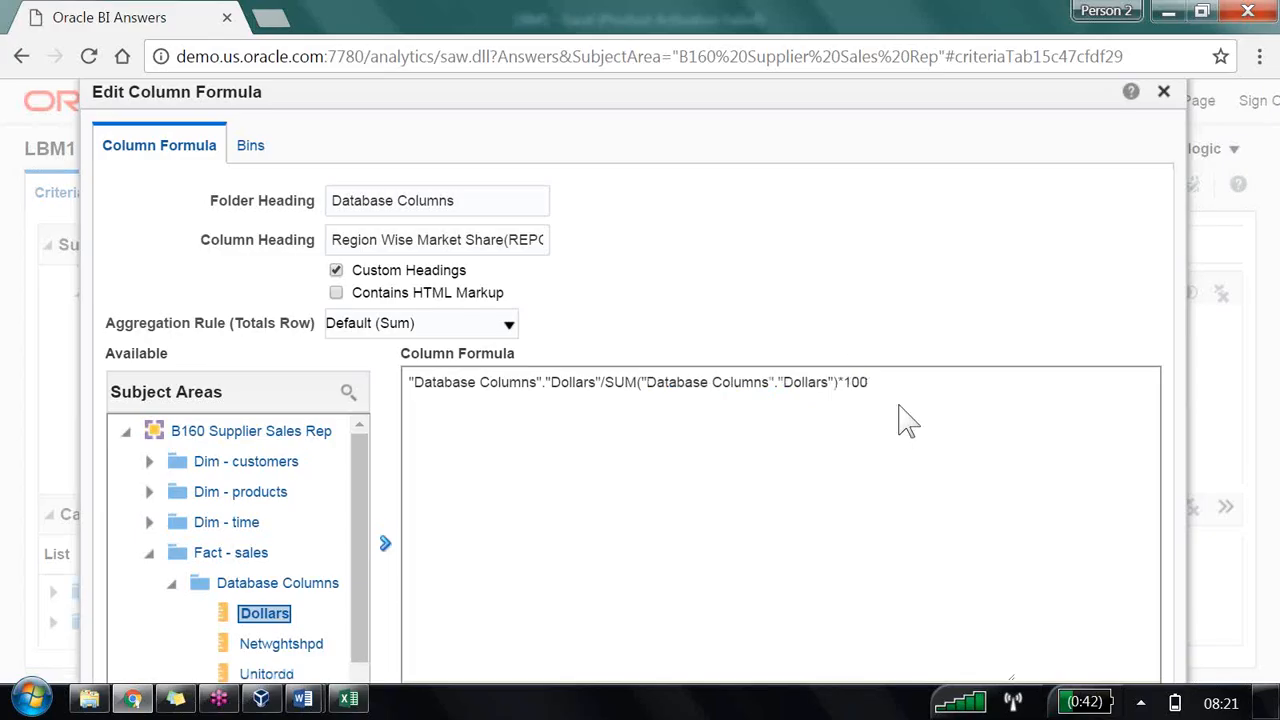
{"action": "scroll", "coordinate": [900, 422], "scroll_direction": "down", "scroll_amount": 2}
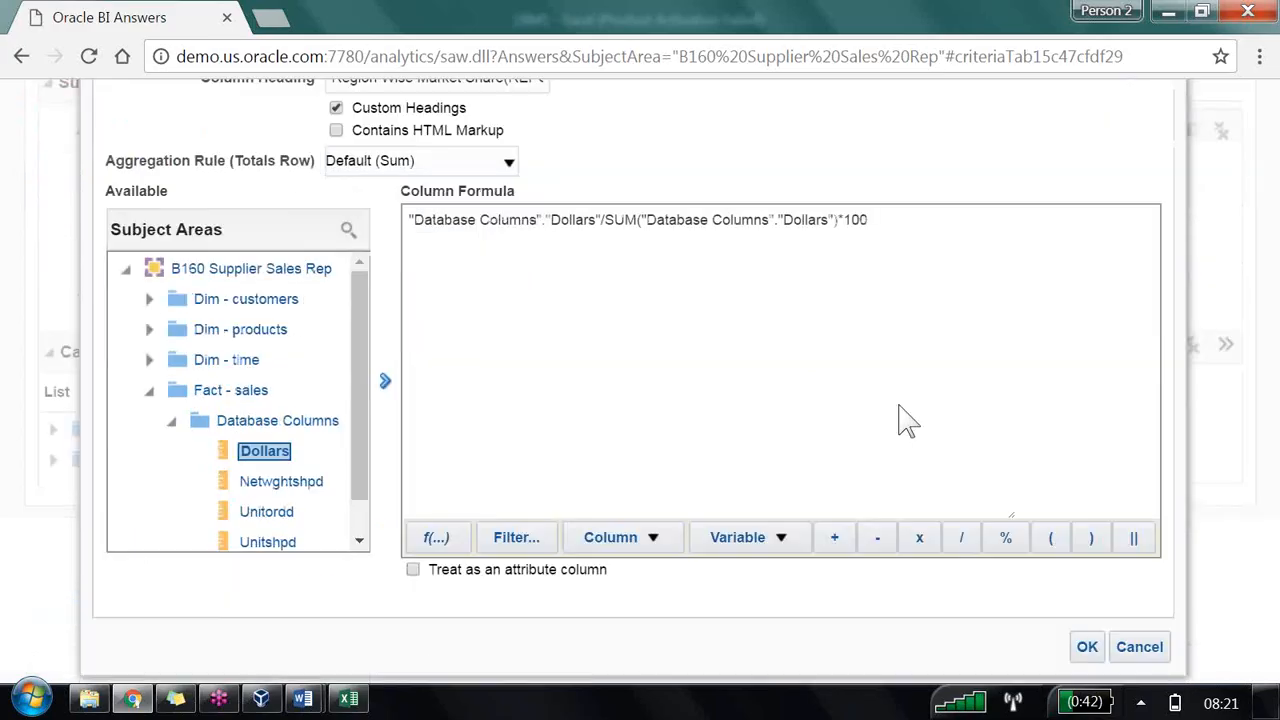
{"action": "left_click", "coordinate": [1089, 648]}
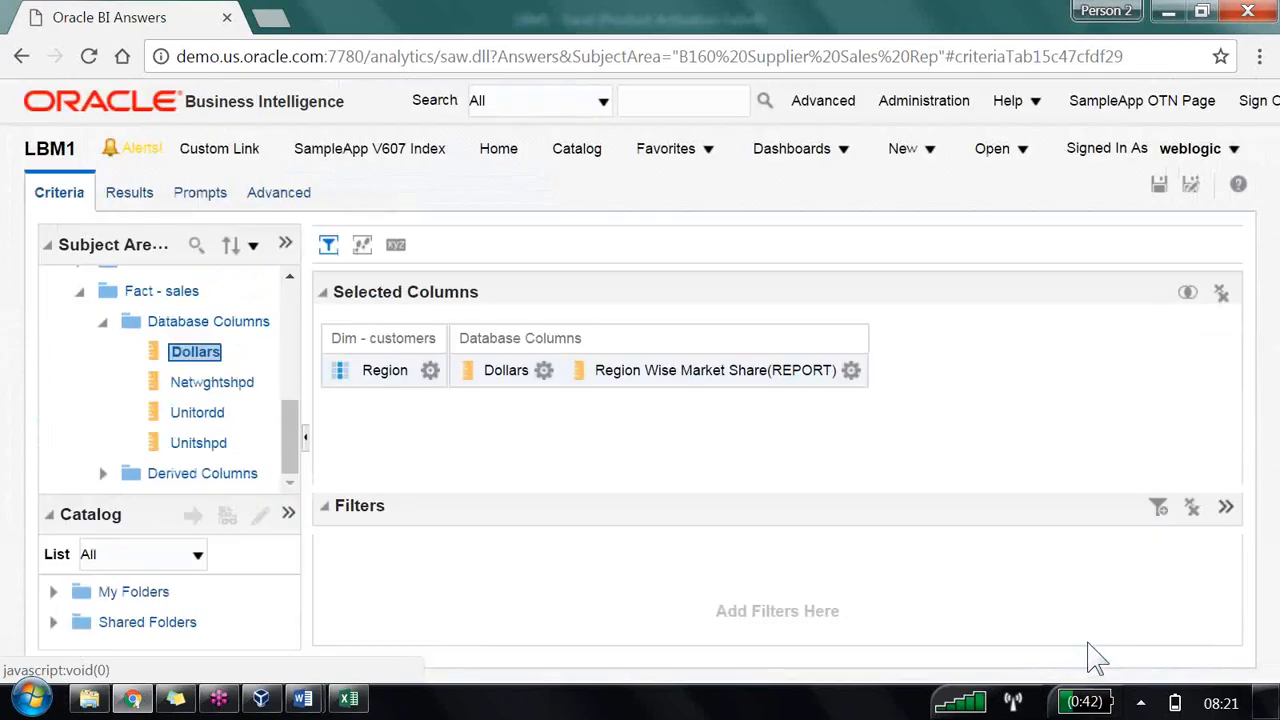
{"action": "left_click", "coordinate": [127, 196]}
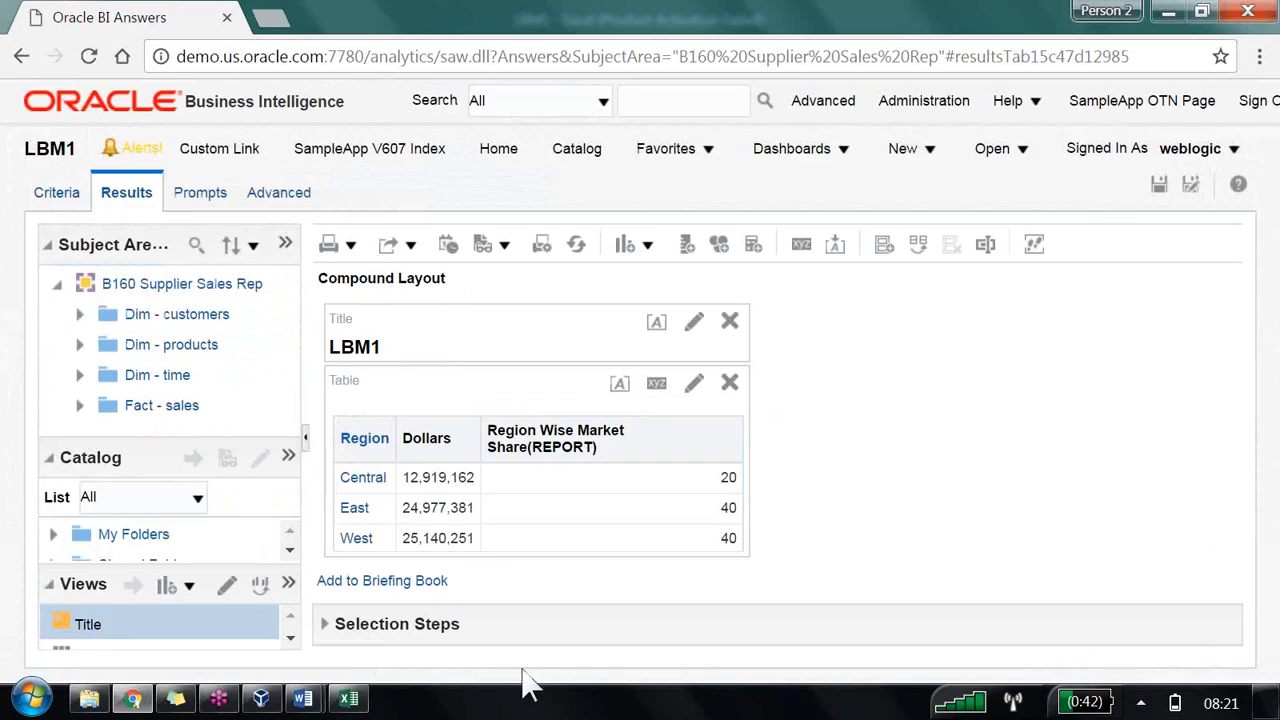
Step: Switch to Excel and copy B4's formatting onto the market share values in C4 through C6
{"action": "left_click", "coordinate": [349, 699]}
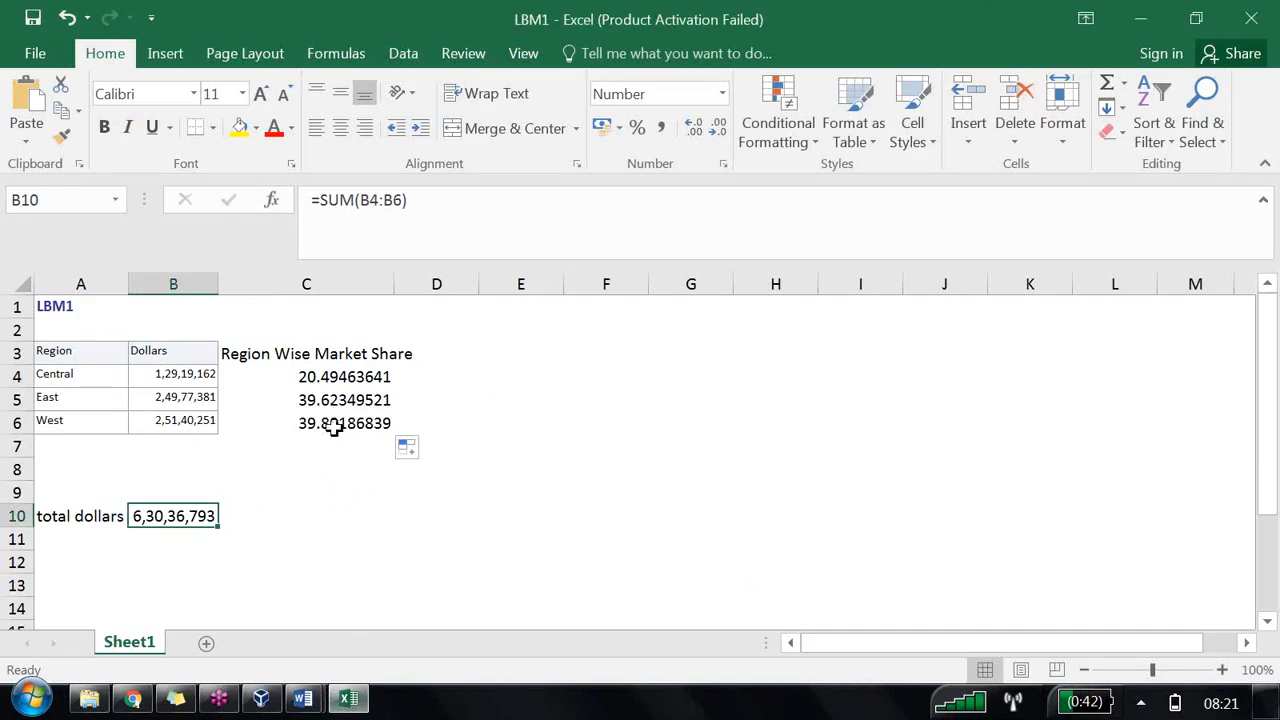
{"action": "left_click", "coordinate": [165, 378]}
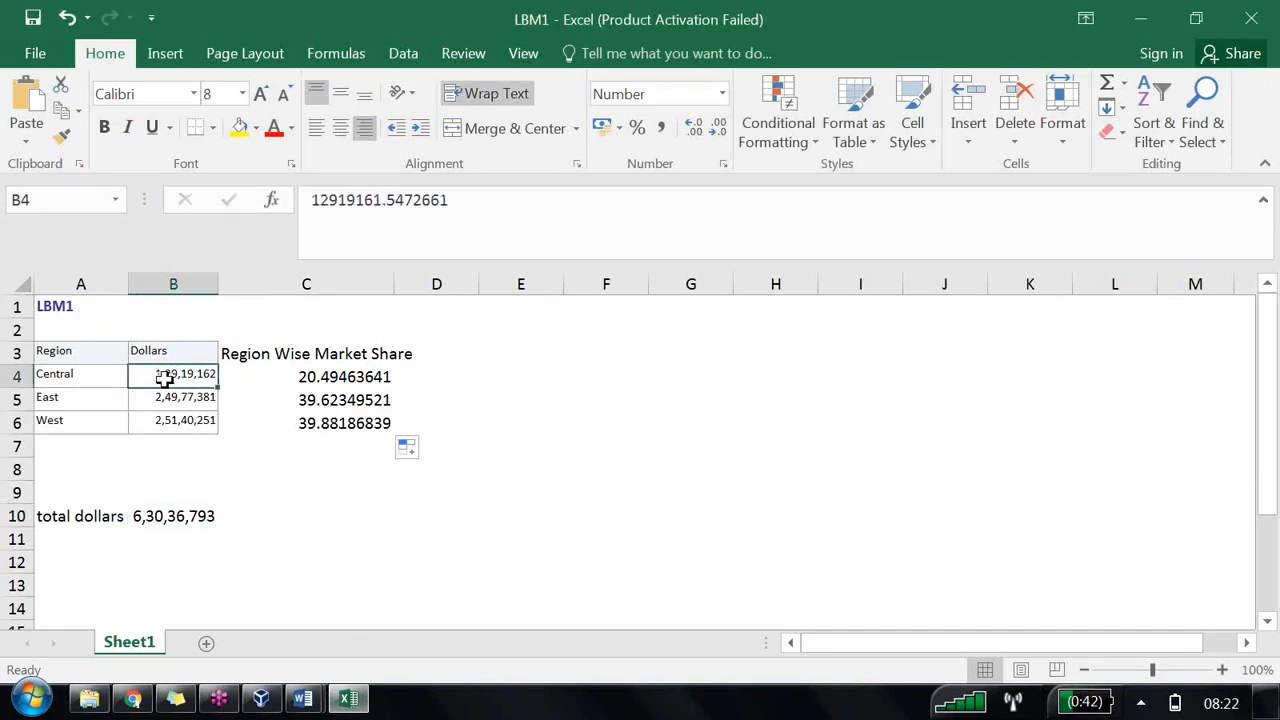
{"action": "left_click", "coordinate": [61, 135]}
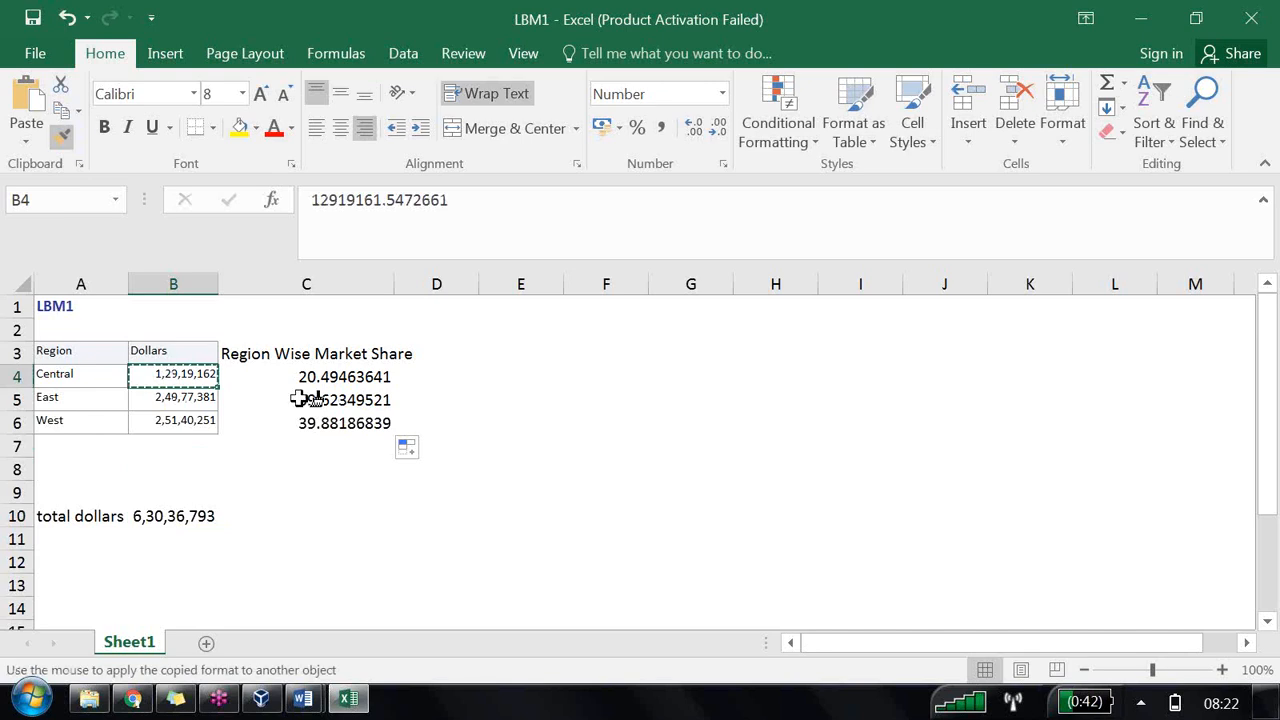
{"action": "left_click_drag", "start_coordinate": [310, 372], "coordinate": [315, 432]}
{"action": "left_click", "coordinate": [349, 468]}
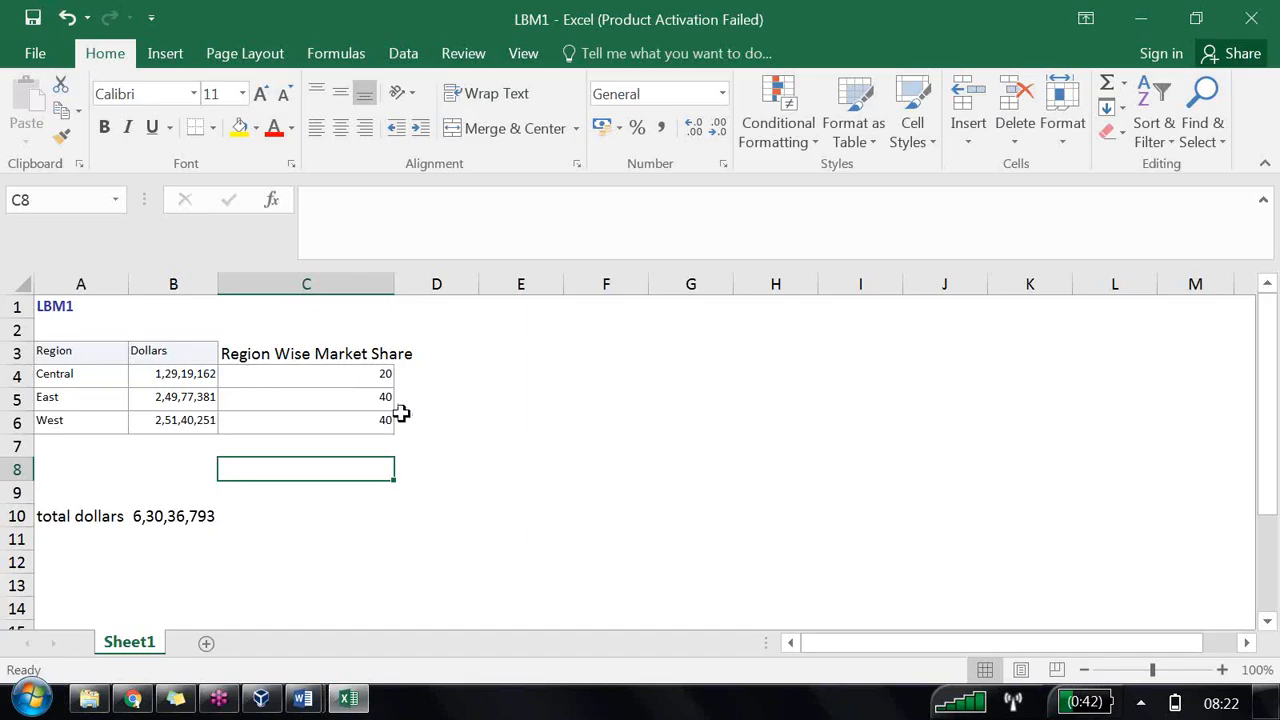
Step: Copy the Dollars header's formatting from B3 onto the Region Wise Market Share header in C3
{"action": "left_click", "coordinate": [177, 349]}
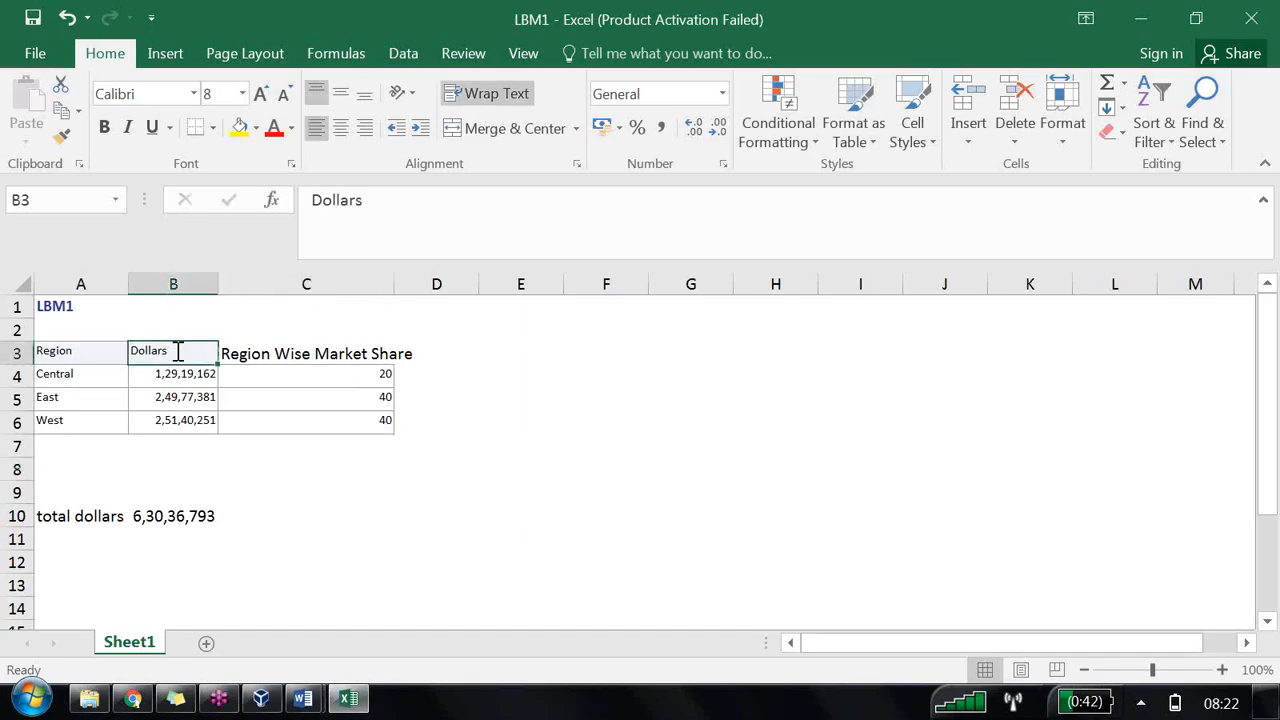
{"action": "left_click", "coordinate": [62, 137]}
{"action": "left_click", "coordinate": [243, 351]}
{"action": "left_click", "coordinate": [529, 420]}
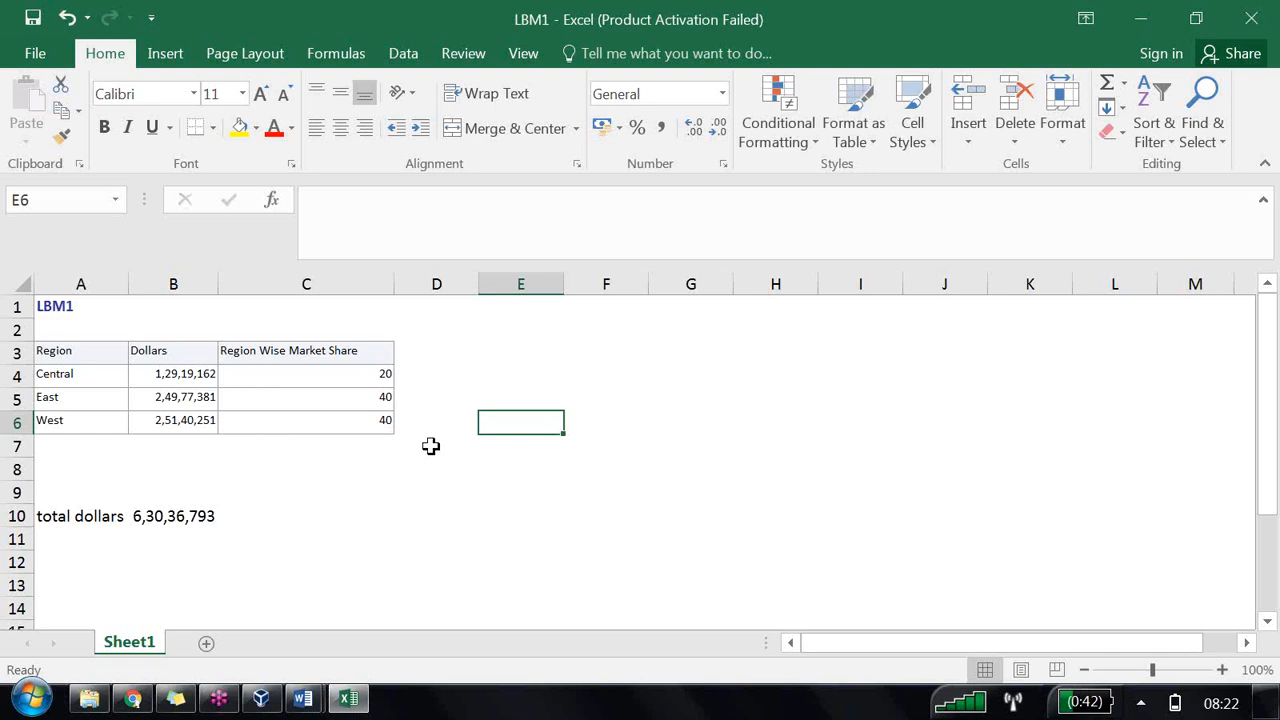
Step: Search the Start menu for admin and launch the Oracle BI Administration program
{"action": "left_click", "coordinate": [30, 699]}
{"action": "type", "text": "admin"}
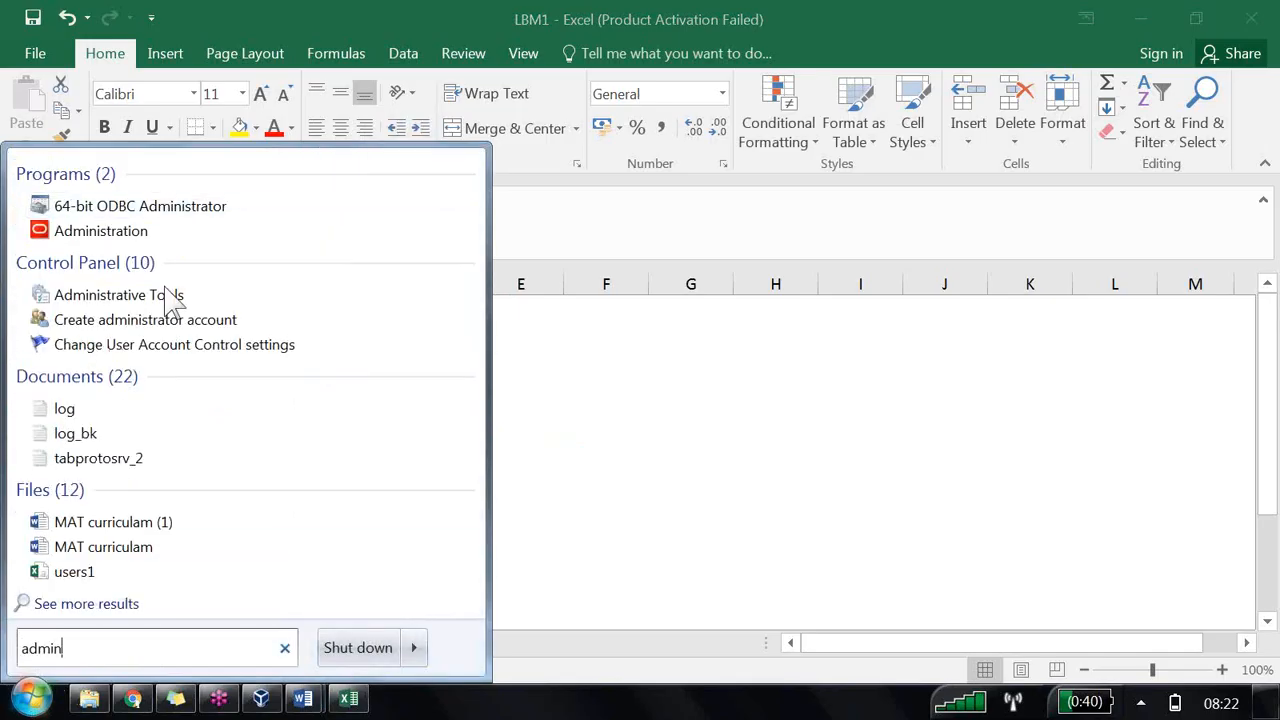
{"action": "key", "text": "Down"}
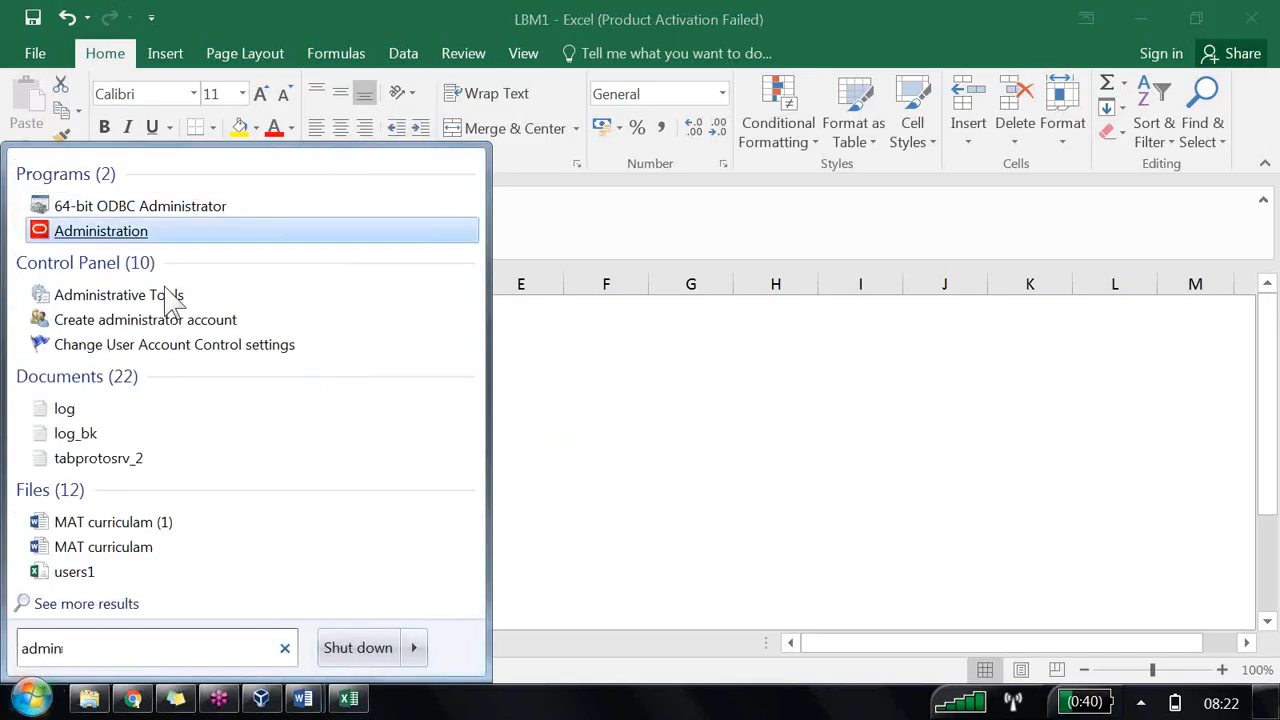
{"action": "key", "text": "Return"}
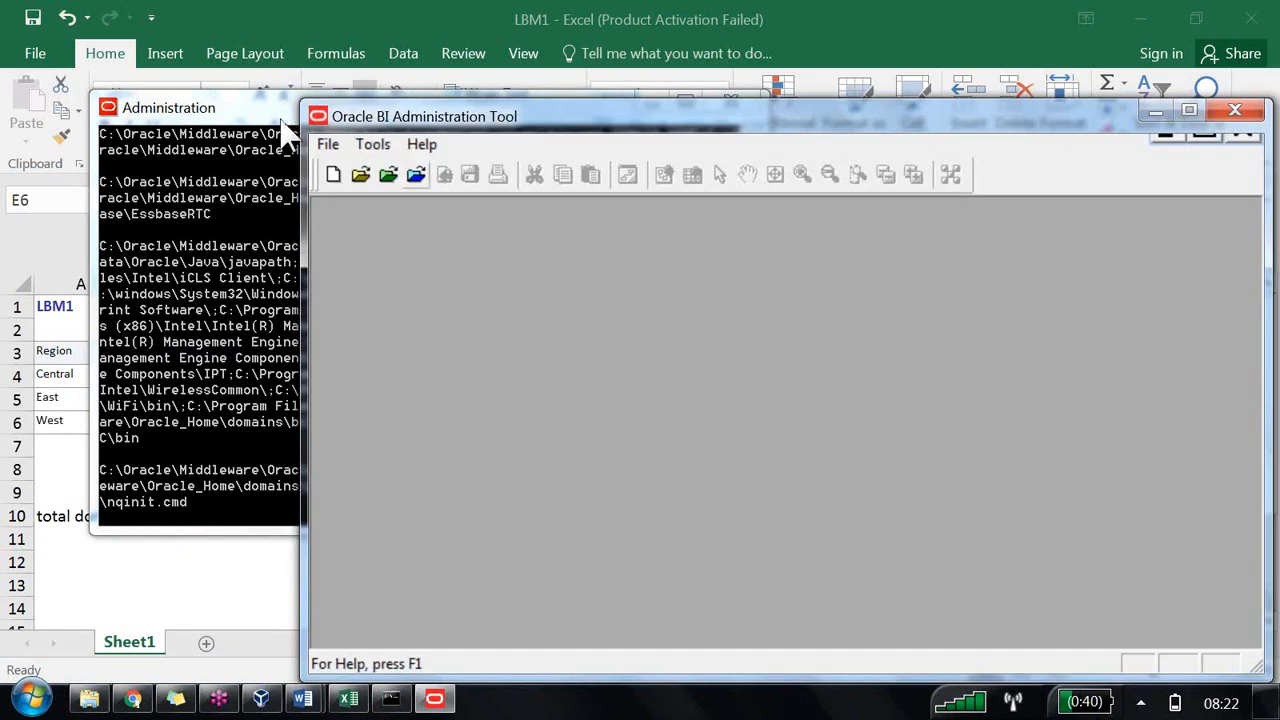
Step: Open the OBIEE1 repository online as weblogic, entering the account password
{"action": "left_click", "coordinate": [416, 174]}
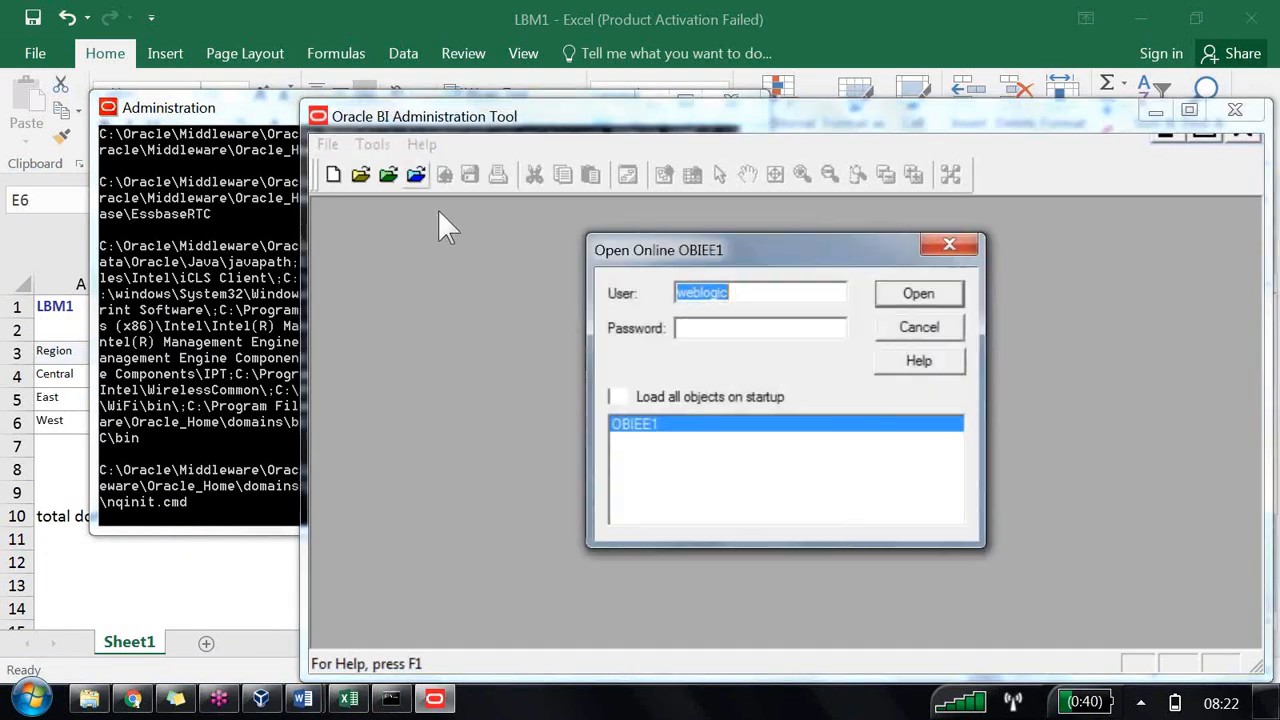
{"action": "key", "text": "Tab"}
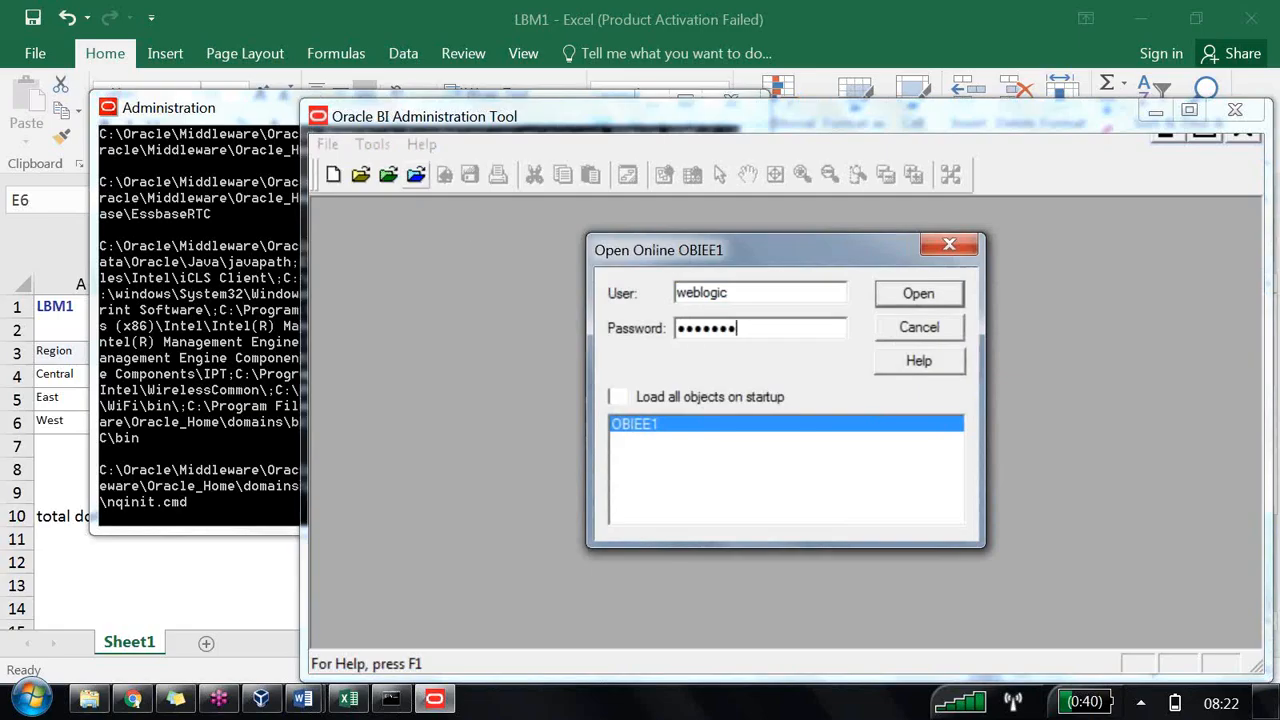
{"action": "key", "text": "Return"}
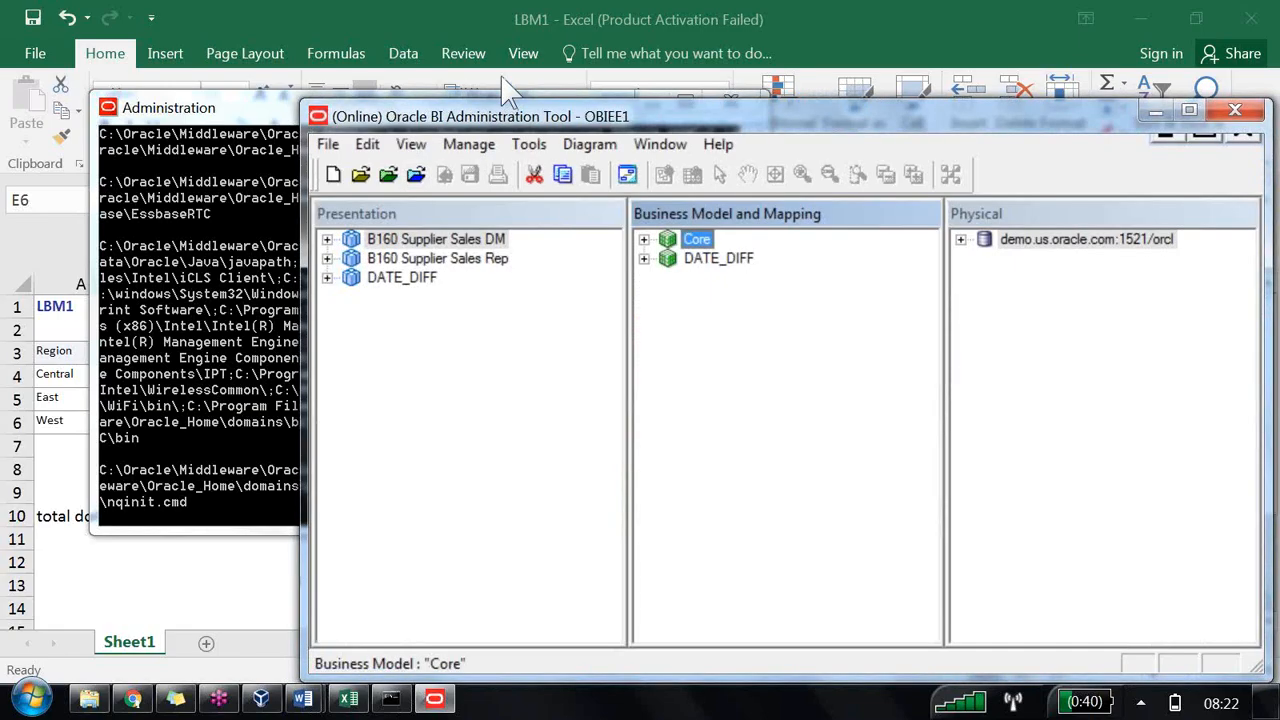
Step: Maximize the Administration Tool and expand the Core business model and its Fact - sales table
{"action": "double_click", "coordinate": [486, 110]}
{"action": "key", "text": "Right"}
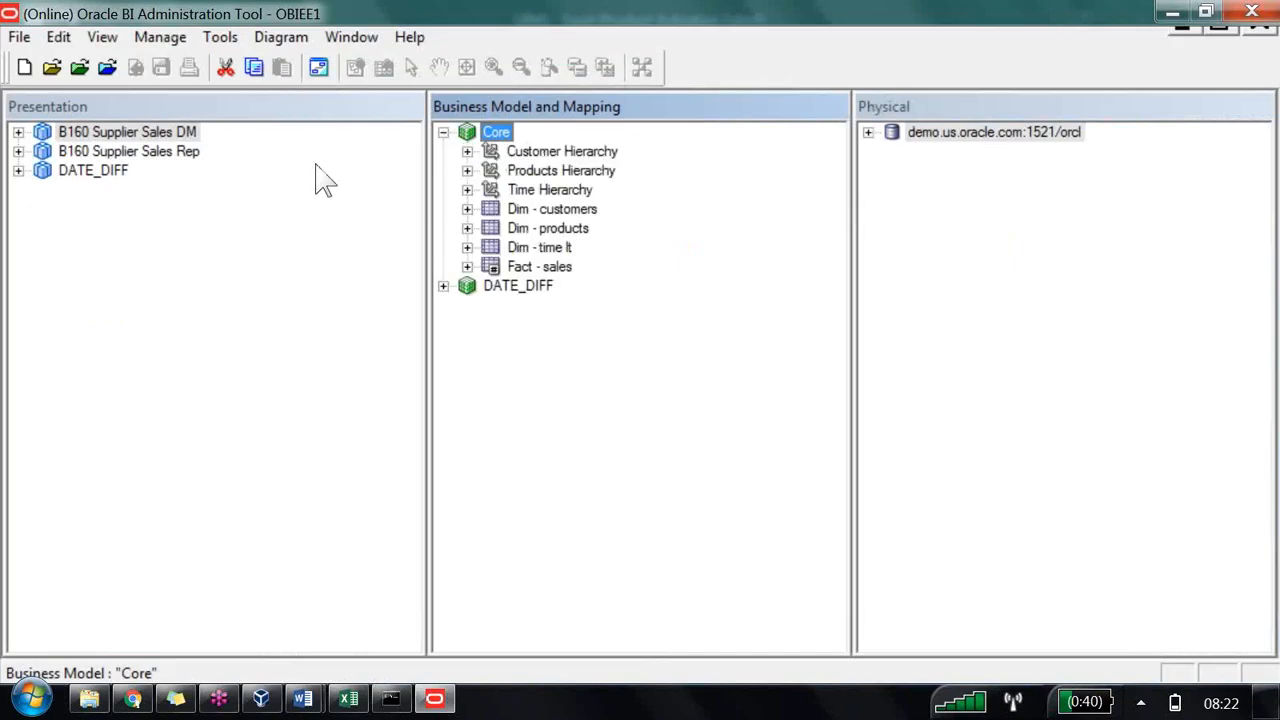
{"action": "key", "text": "Down"}
{"action": "key", "text": "Down"}
{"action": "key", "text": "Down"}
{"action": "key", "text": "Down"}
{"action": "key", "text": "Down"}
{"action": "key", "text": "Down"}
{"action": "key", "text": "Down"}
{"action": "key", "text": "Right"}
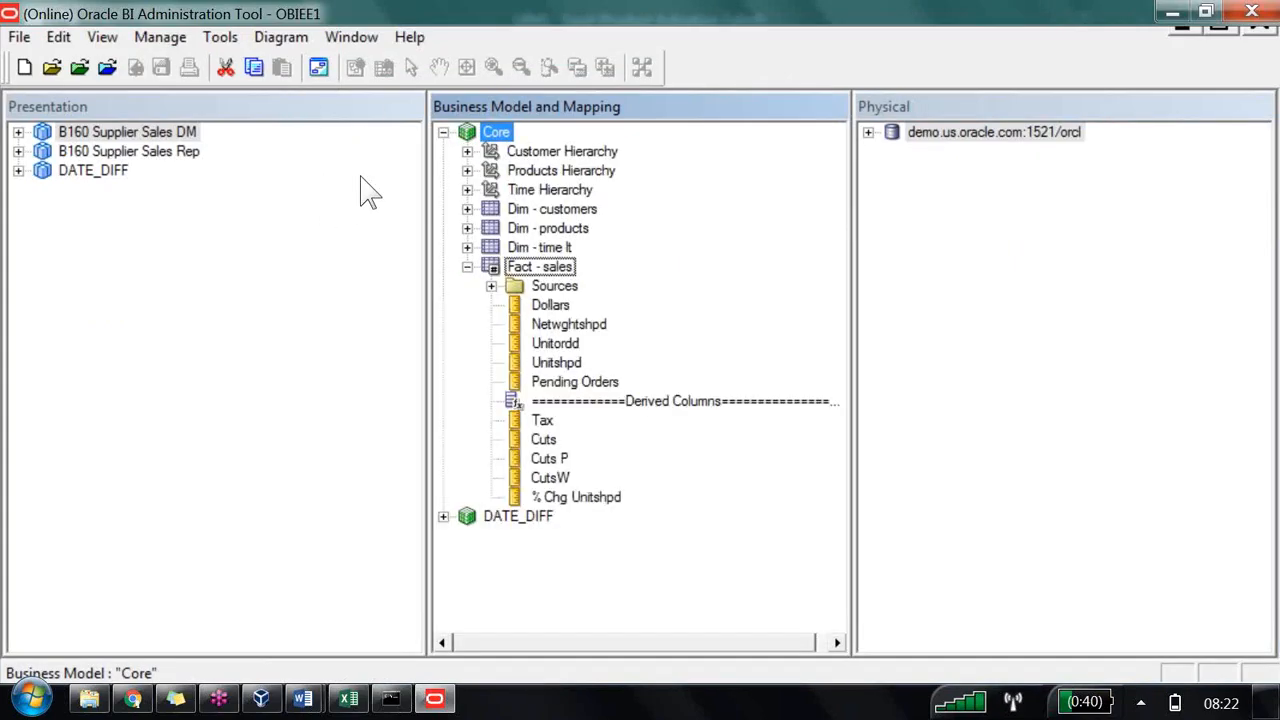
Step: Add a new logical column to the Fact - sales table named Region Wise Market Share(RPD)
{"action": "key", "text": "shift+F10"}
{"action": "key", "text": "Down"}
{"action": "key", "text": "Right"}
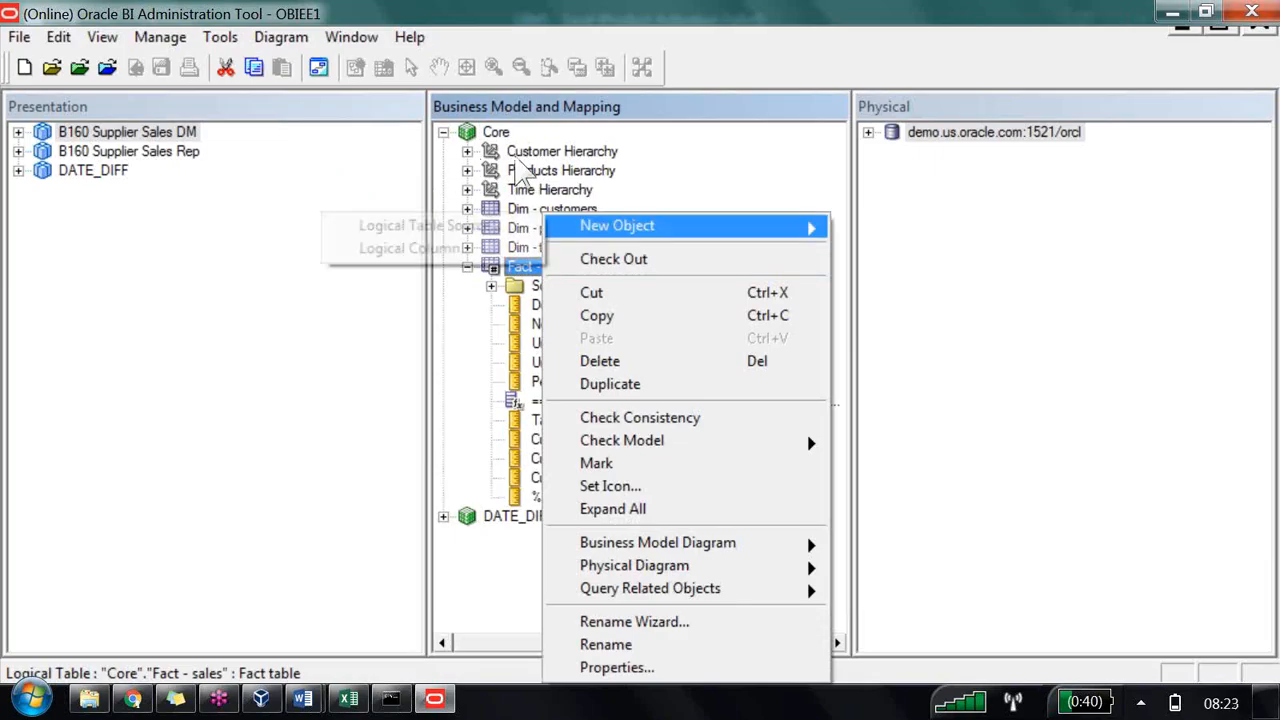
{"action": "key", "text": "Left"}
{"action": "key", "text": "Right"}
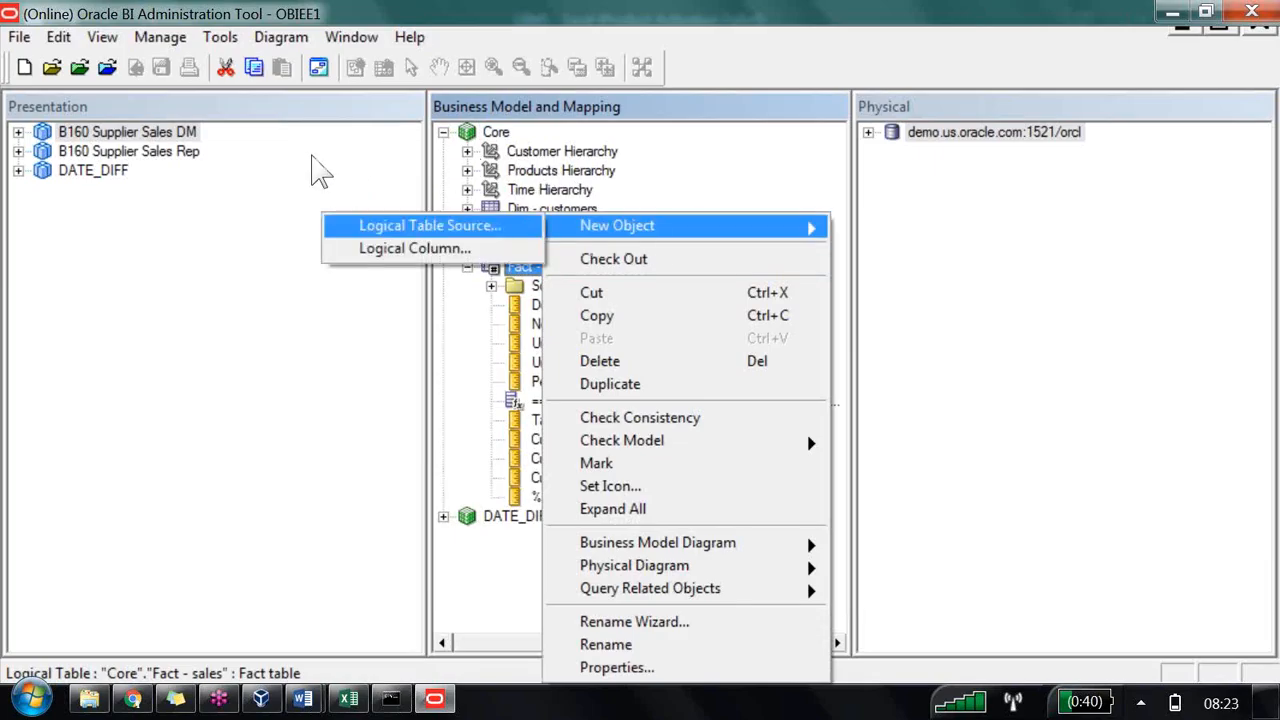
{"action": "left_click", "coordinate": [466, 248]}
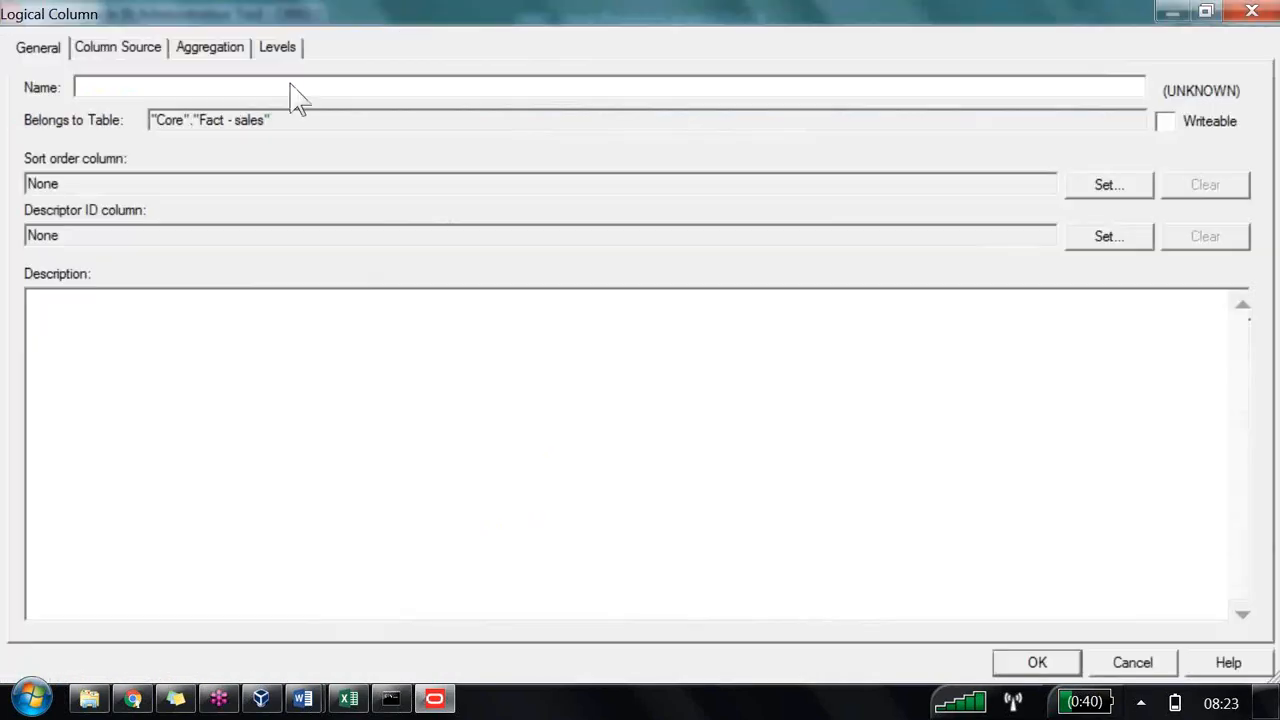
{"action": "type", "text": "Reg"}
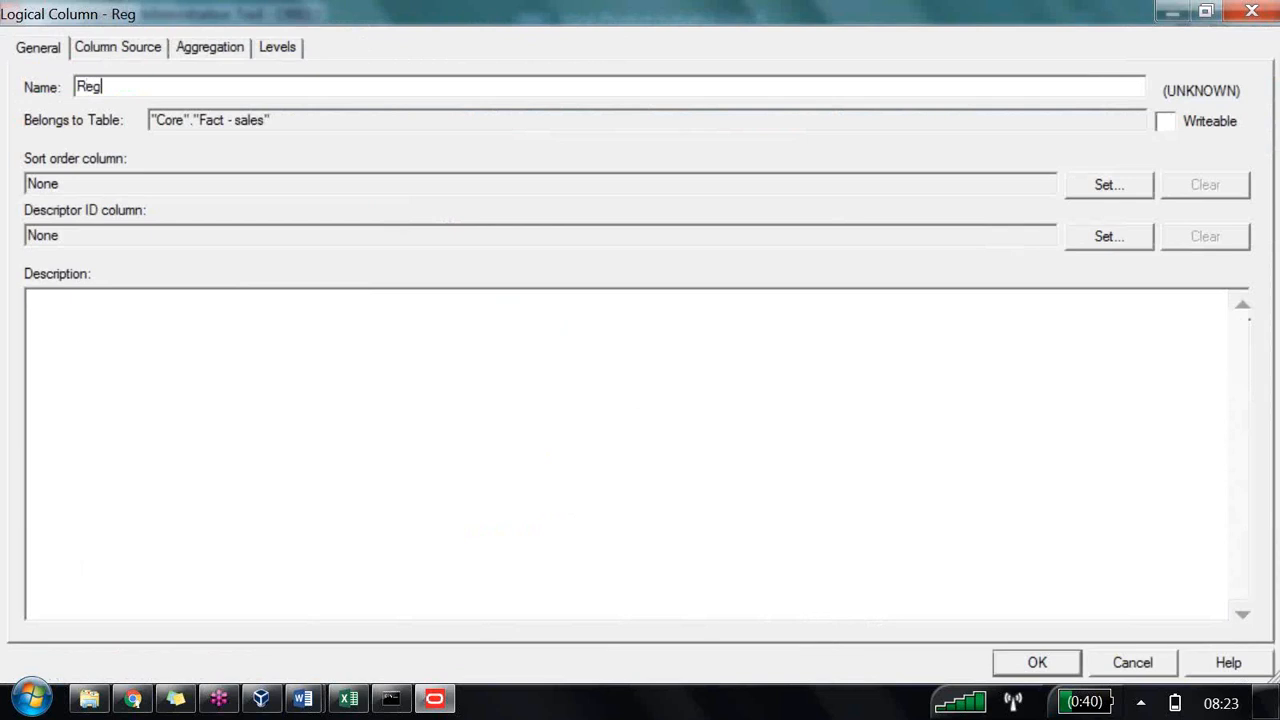
{"action": "type", "text": "ion Wise "}
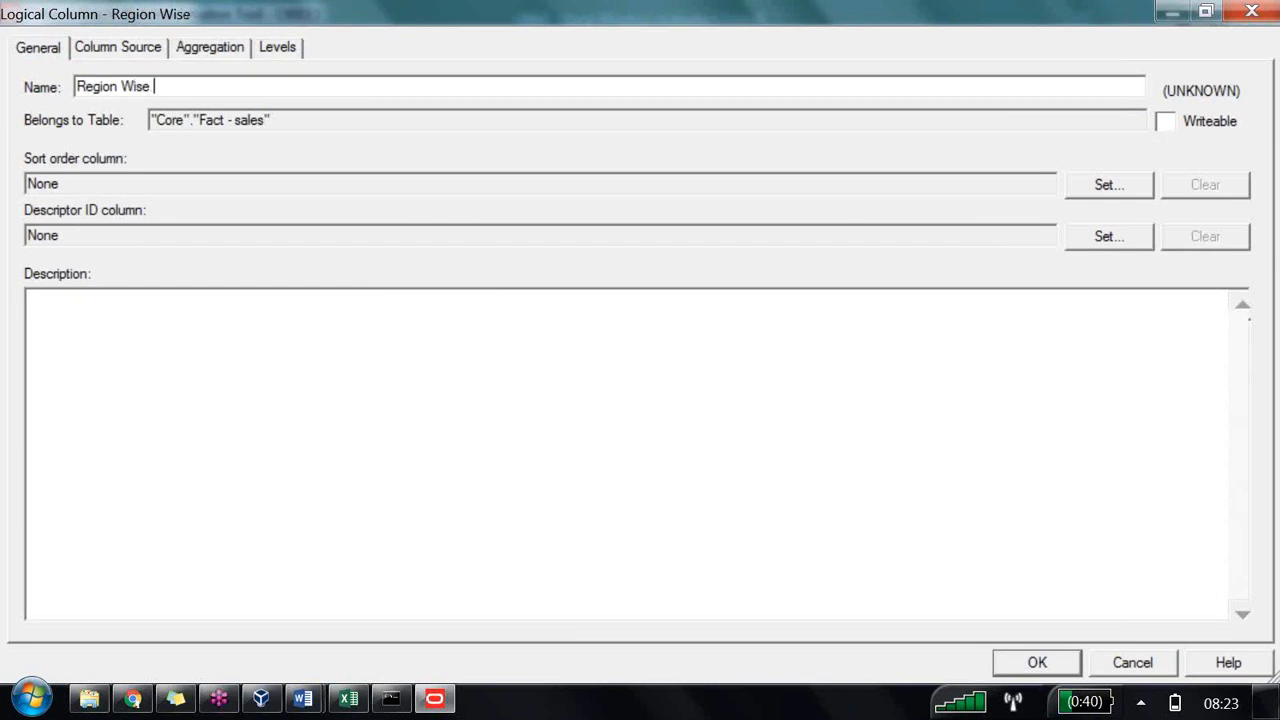
{"action": "type", "text": "Marke"}
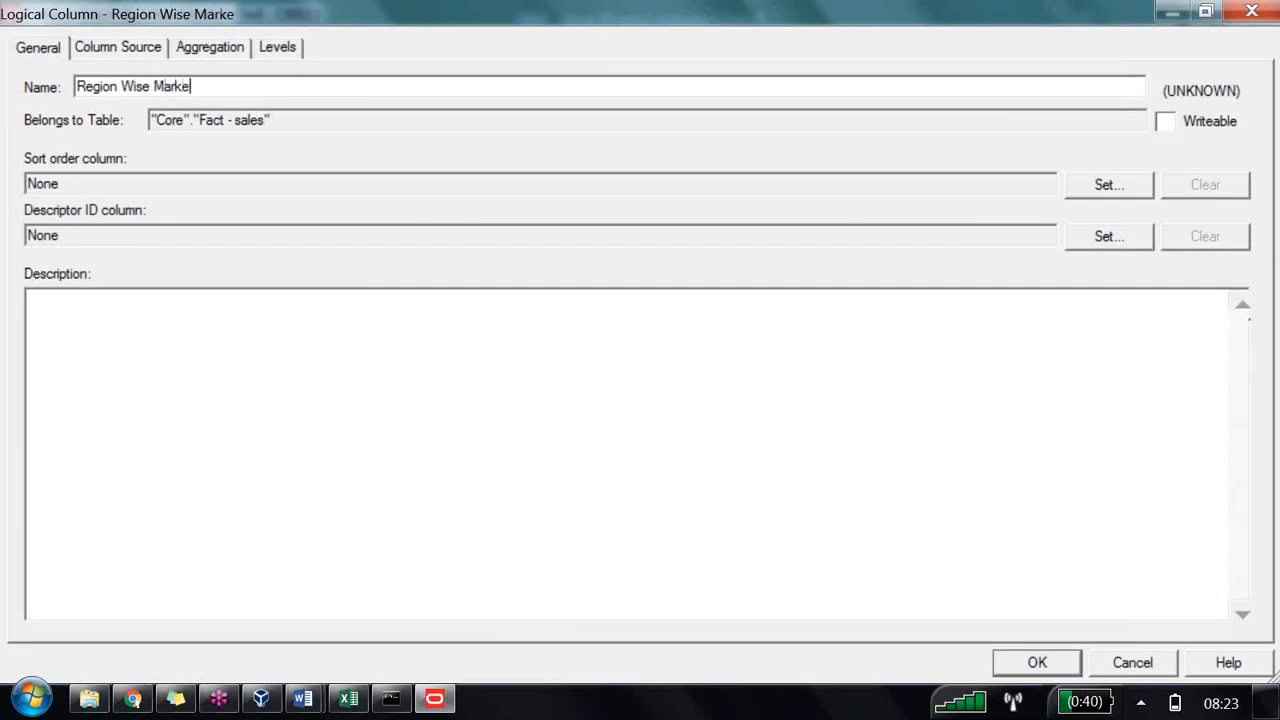
{"action": "type", "text": "t Share"}
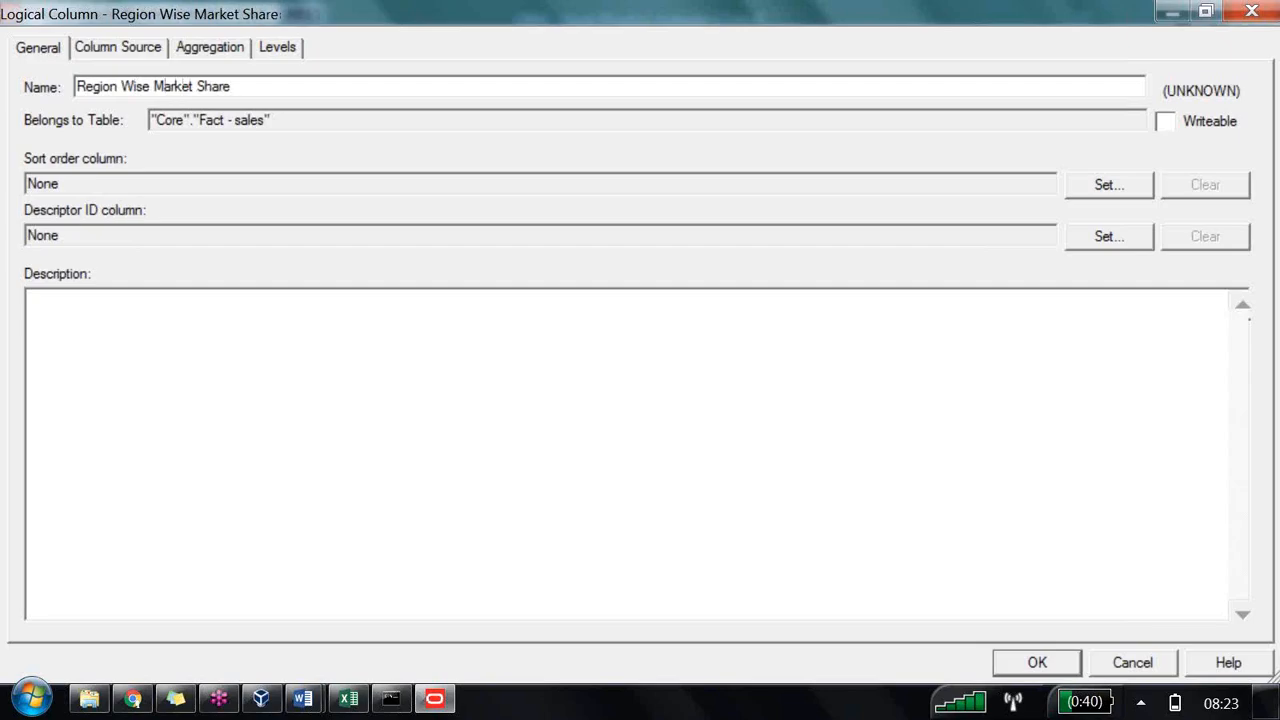
{"action": "type", "text": "(RPD)"}
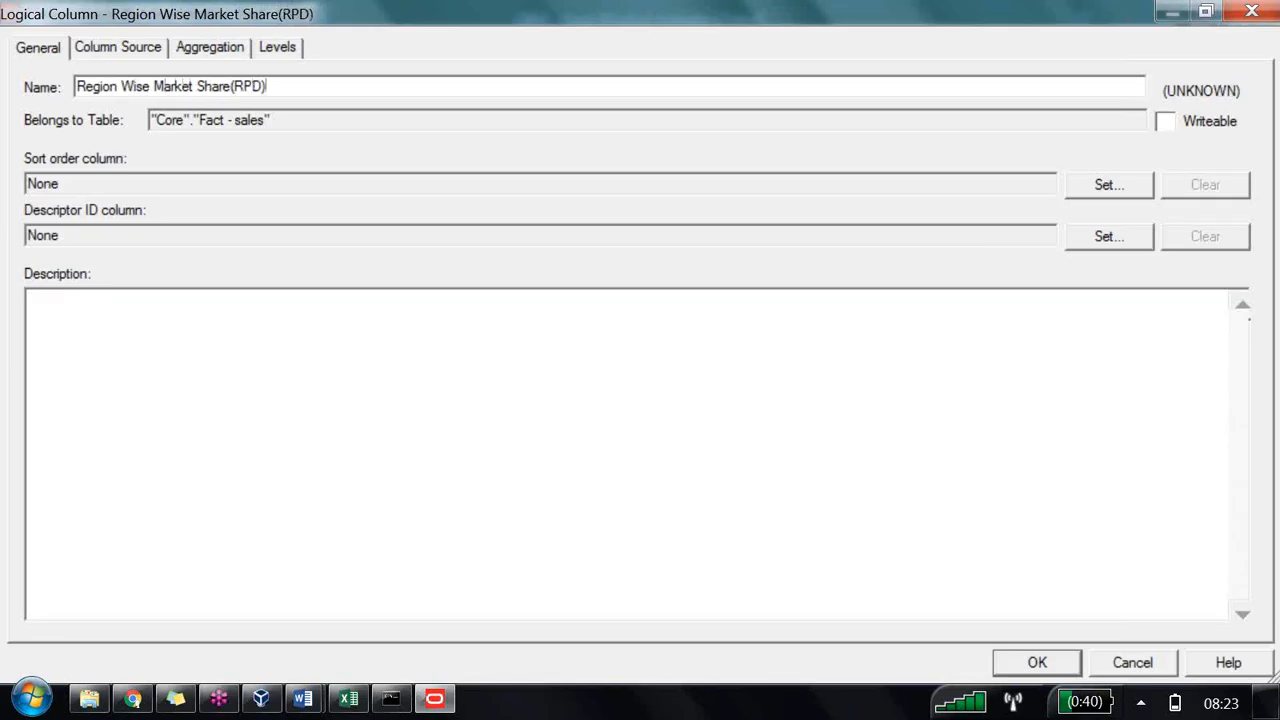
Step: Derive the column from the expression "Core"."Fact - sales"."Dollars" /SUM("Core"."Fact - sales"."Dollars")*100 and save it
{"action": "left_click", "coordinate": [89, 49]}
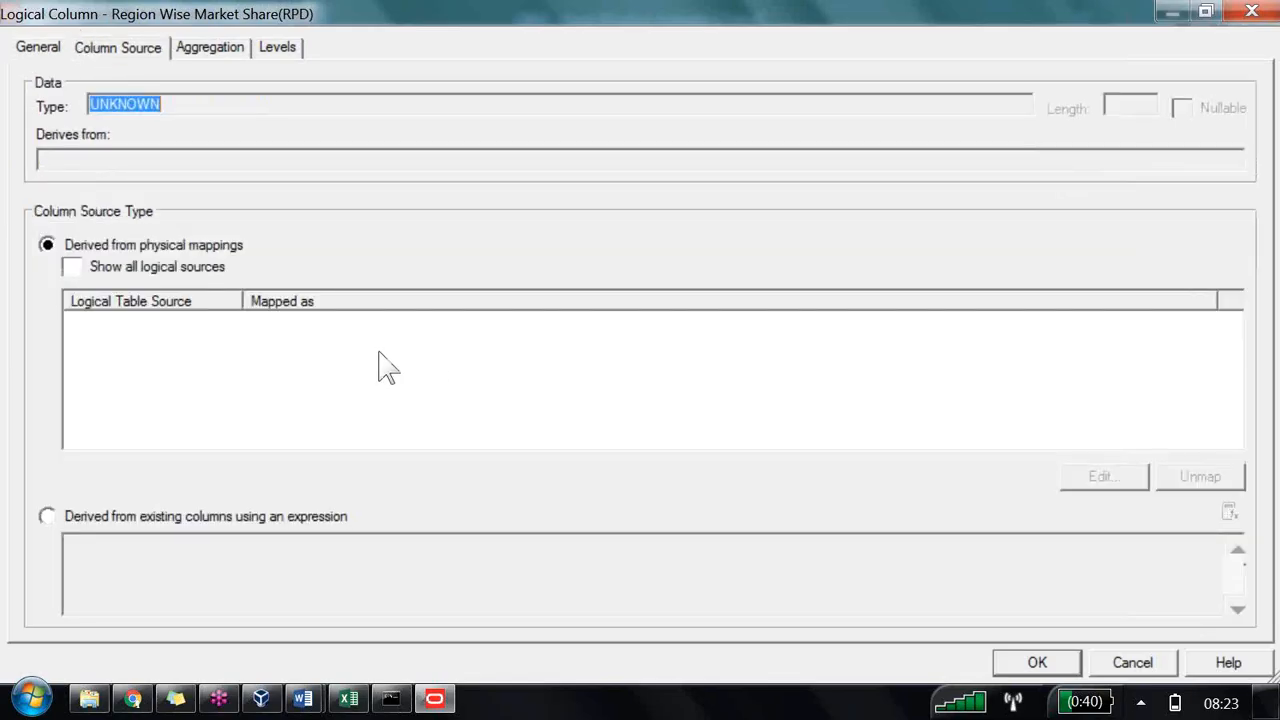
{"action": "left_click", "coordinate": [188, 346]}
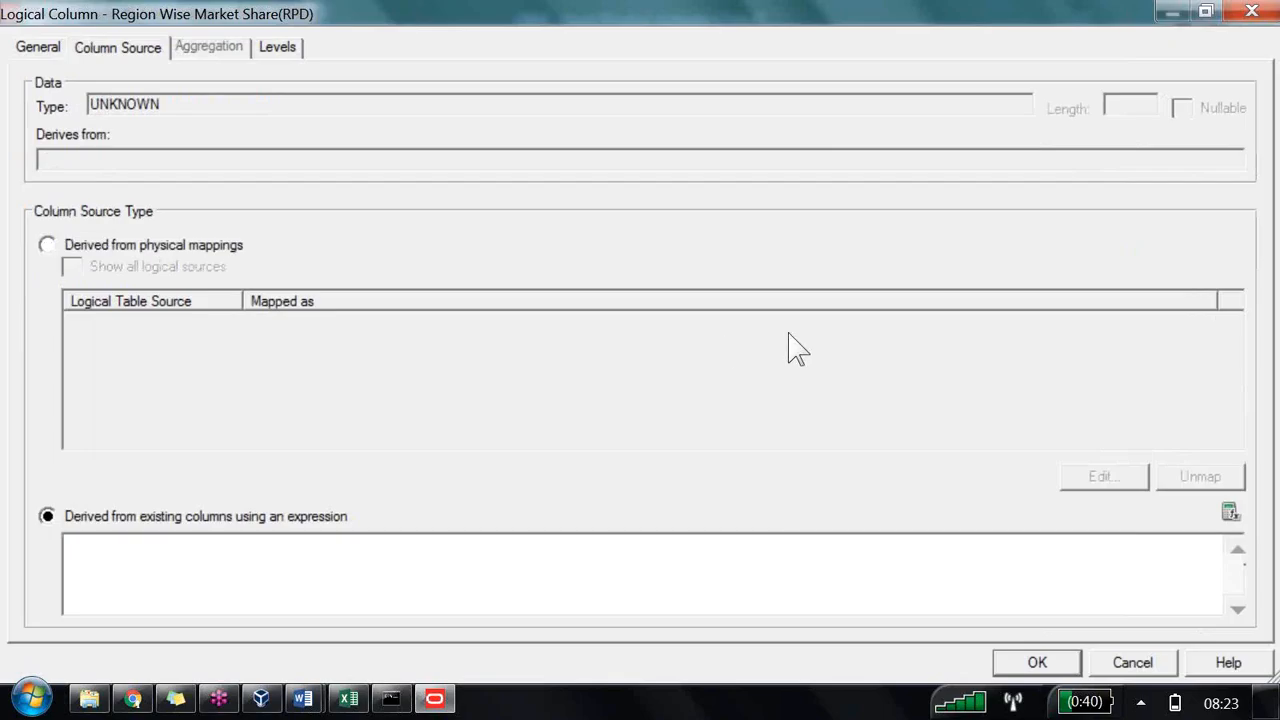
{"action": "left_click", "coordinate": [1231, 512]}
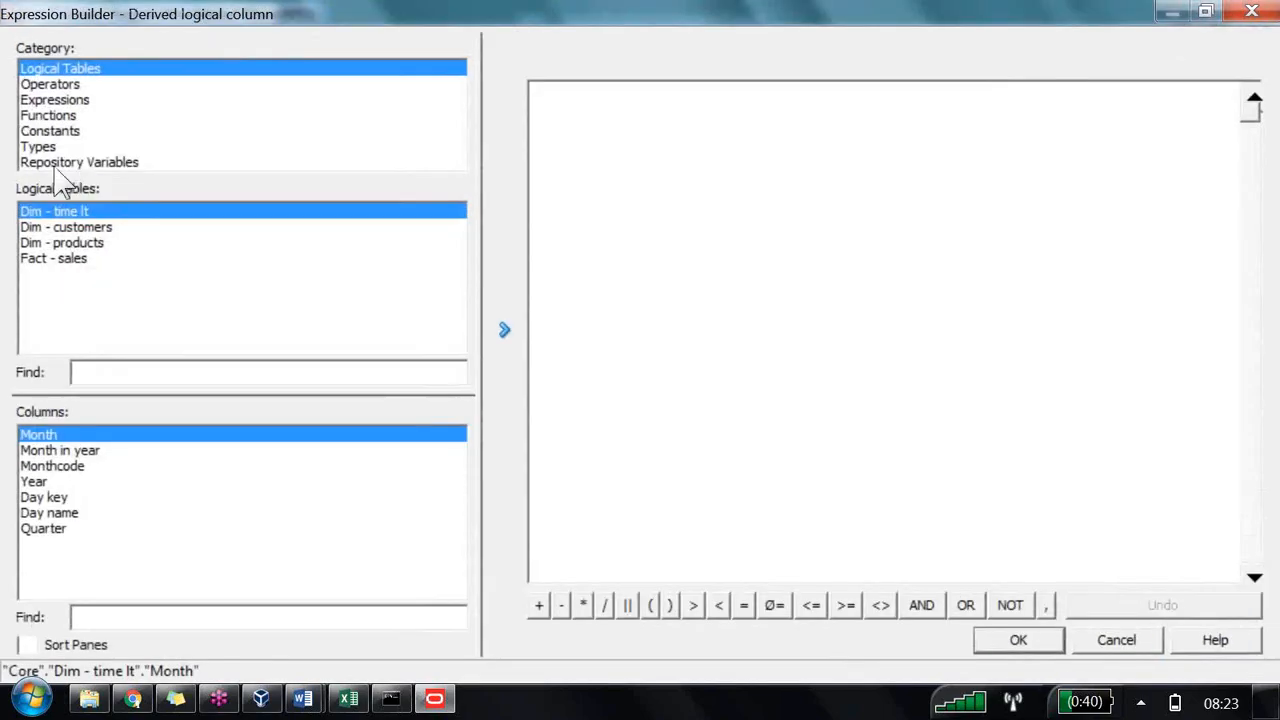
{"action": "left_click", "coordinate": [86, 258]}
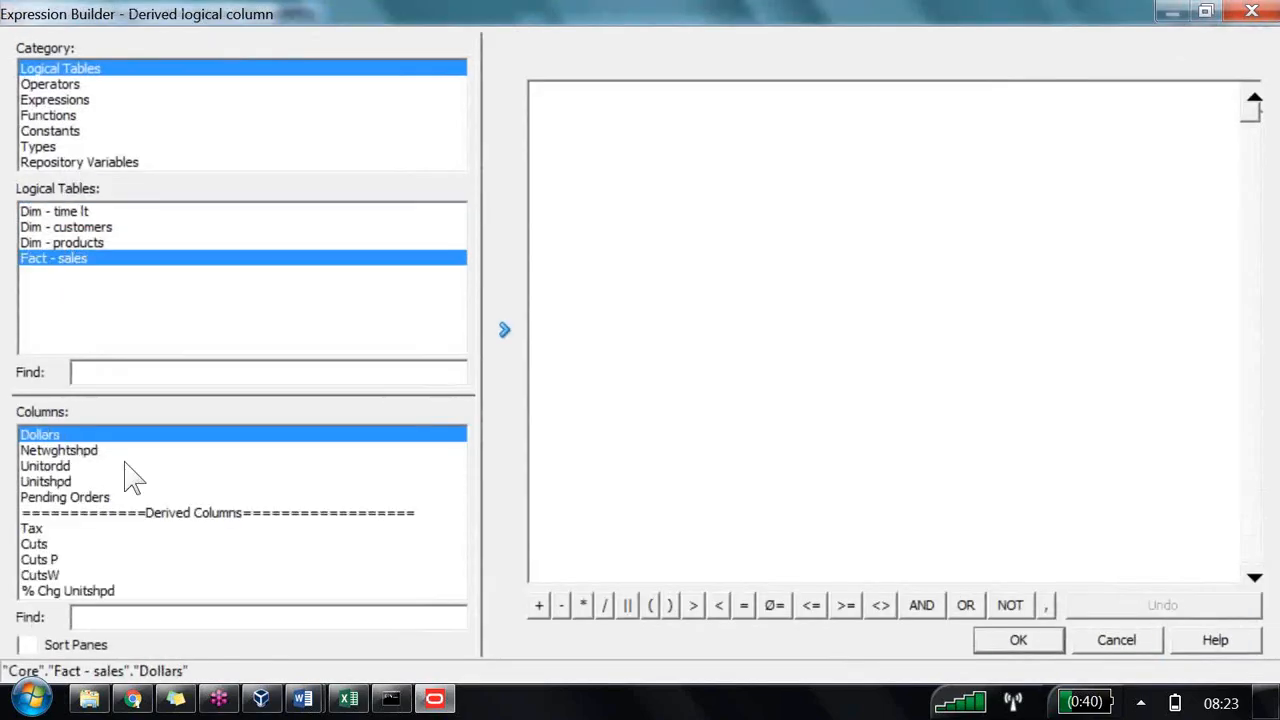
{"action": "left_click", "coordinate": [504, 329]}
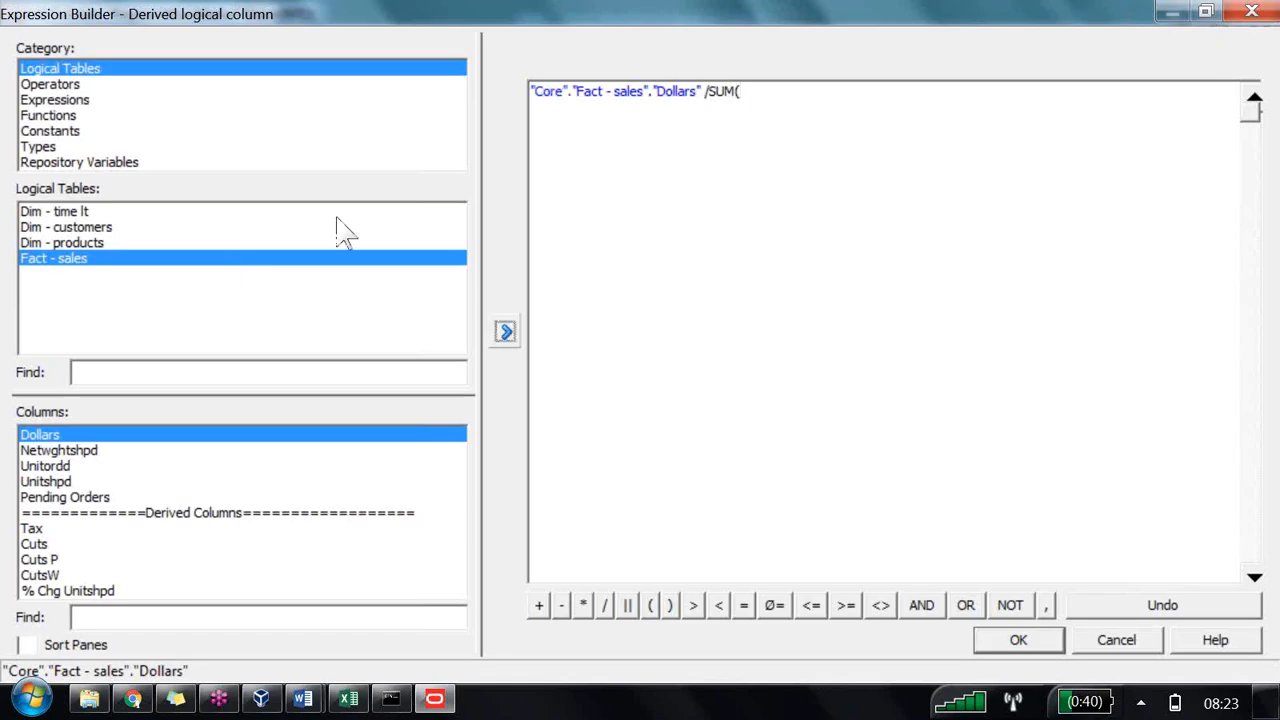
{"action": "left_click", "coordinate": [504, 329]}
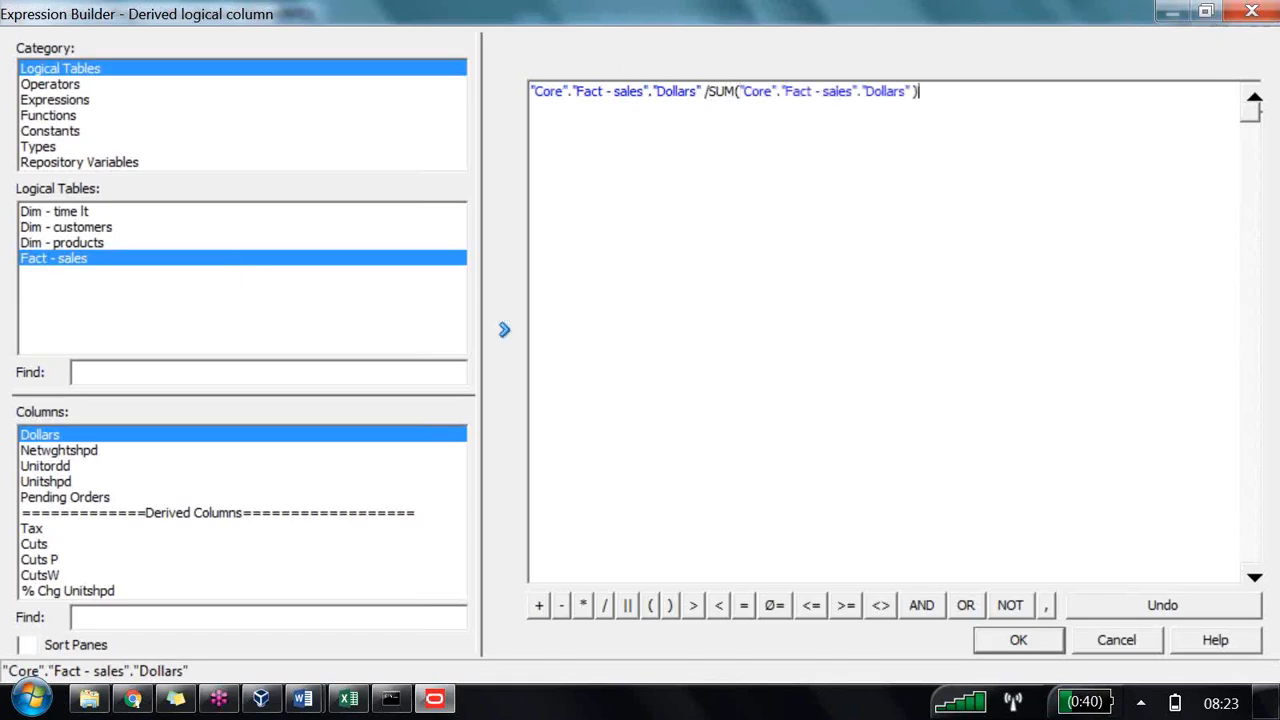
{"action": "type", "text": ")*100"}
{"action": "left_click", "coordinate": [1024, 640]}
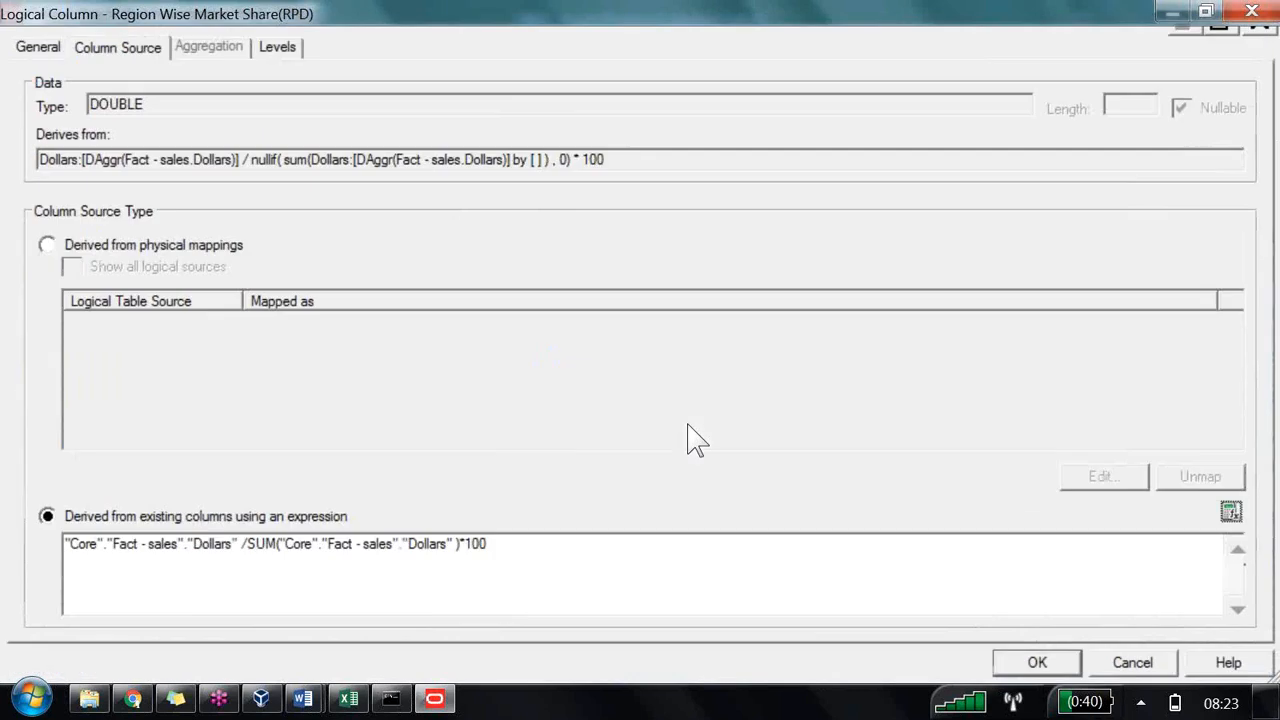
{"action": "key", "text": "Return"}
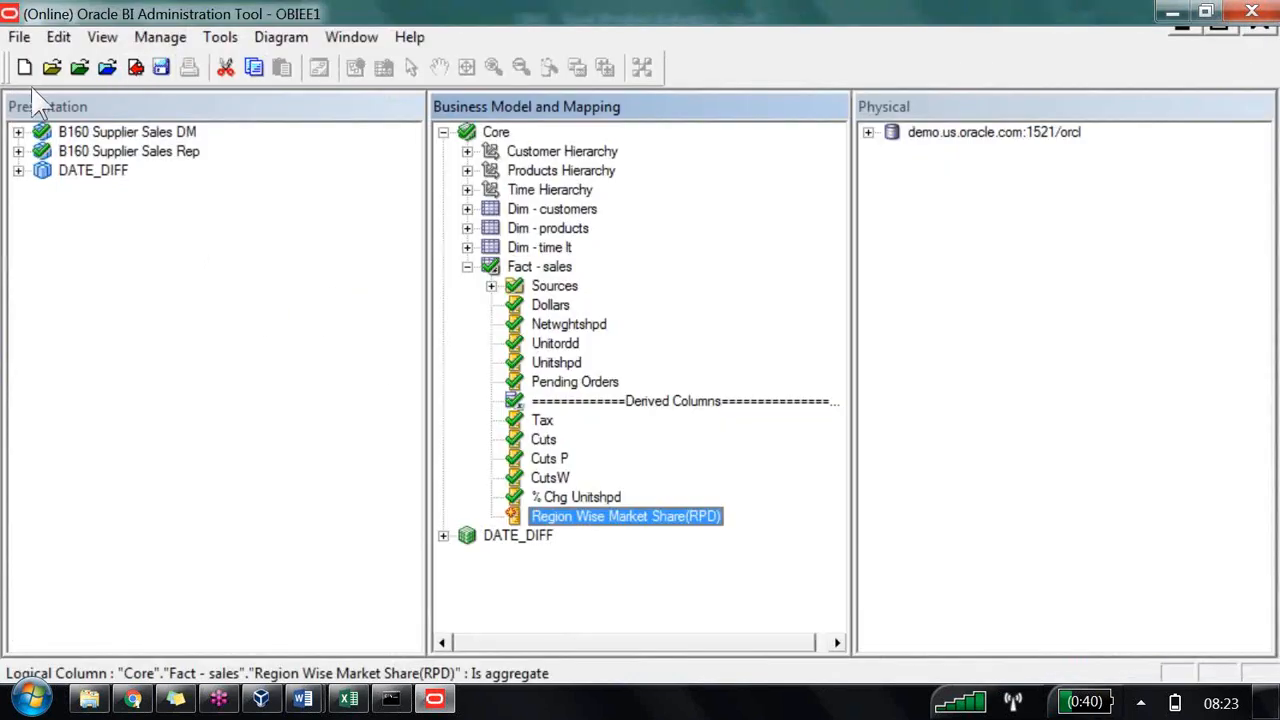
Step: Add Region Wise Market Share(RPD) to the Derived Columns folder of the B160 Supplier Sales Rep presentation subject area
{"action": "left_click", "coordinate": [18, 151]}
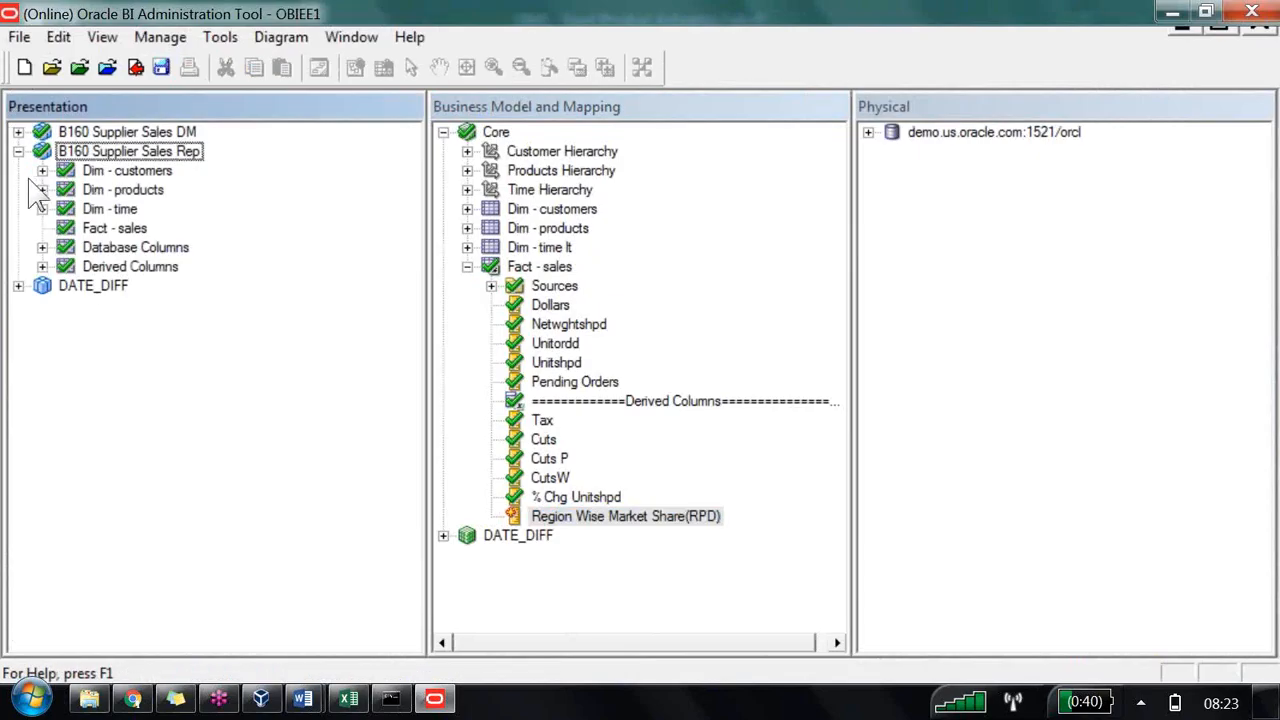
{"action": "left_click", "coordinate": [42, 266]}
{"action": "left_click_drag", "start_coordinate": [625, 516], "coordinate": [123, 195]}
Step: Save the repository and run the global consistency check, answering the follow-up prompt
{"action": "left_click", "coordinate": [135, 67]}
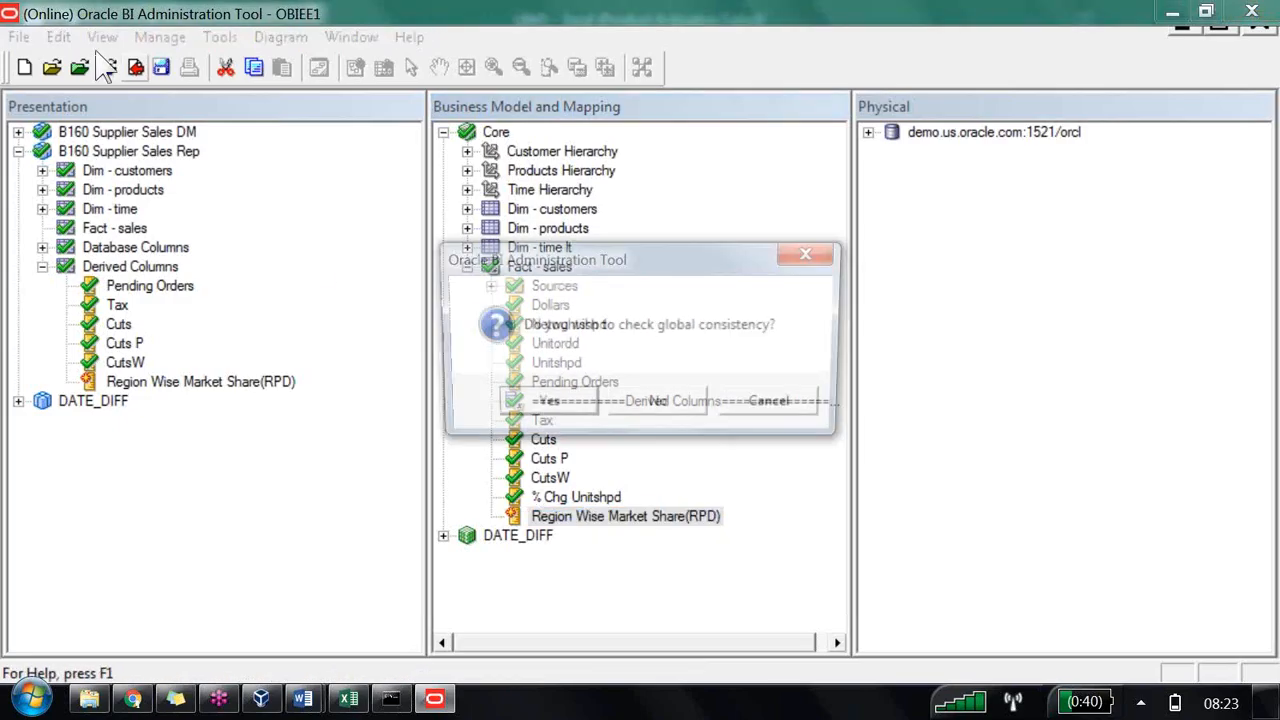
{"action": "key", "text": "Return"}
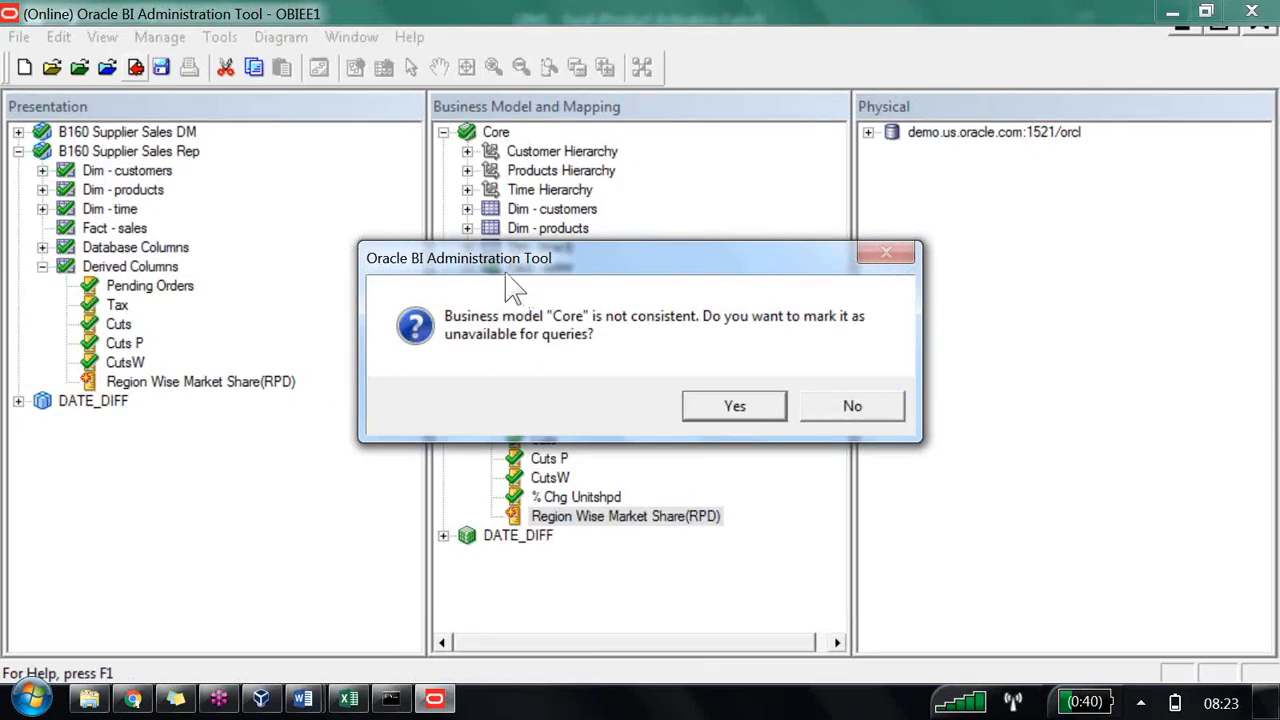
{"action": "key", "text": "Return"}
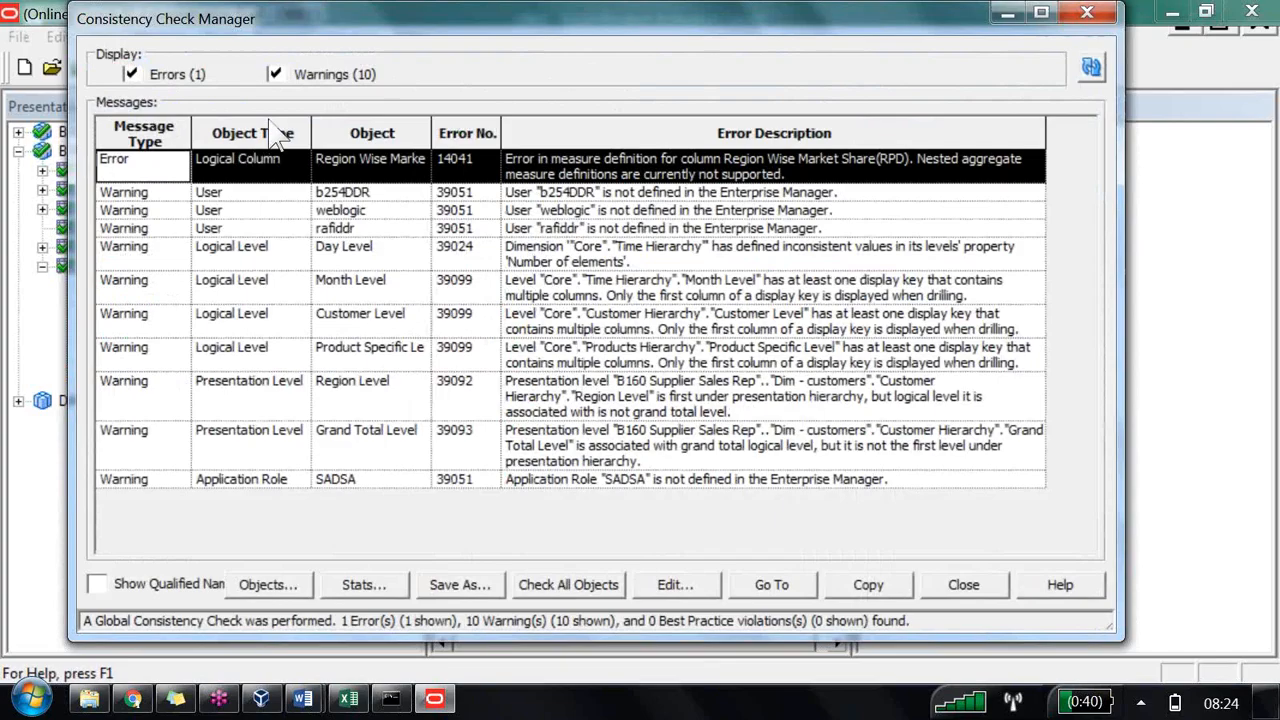
Step: Examine the consistency error reported for the Region Wise Market Share(RPD) column, then close the checker
{"action": "left_click_drag", "start_coordinate": [431, 133], "coordinate": [534, 133]}
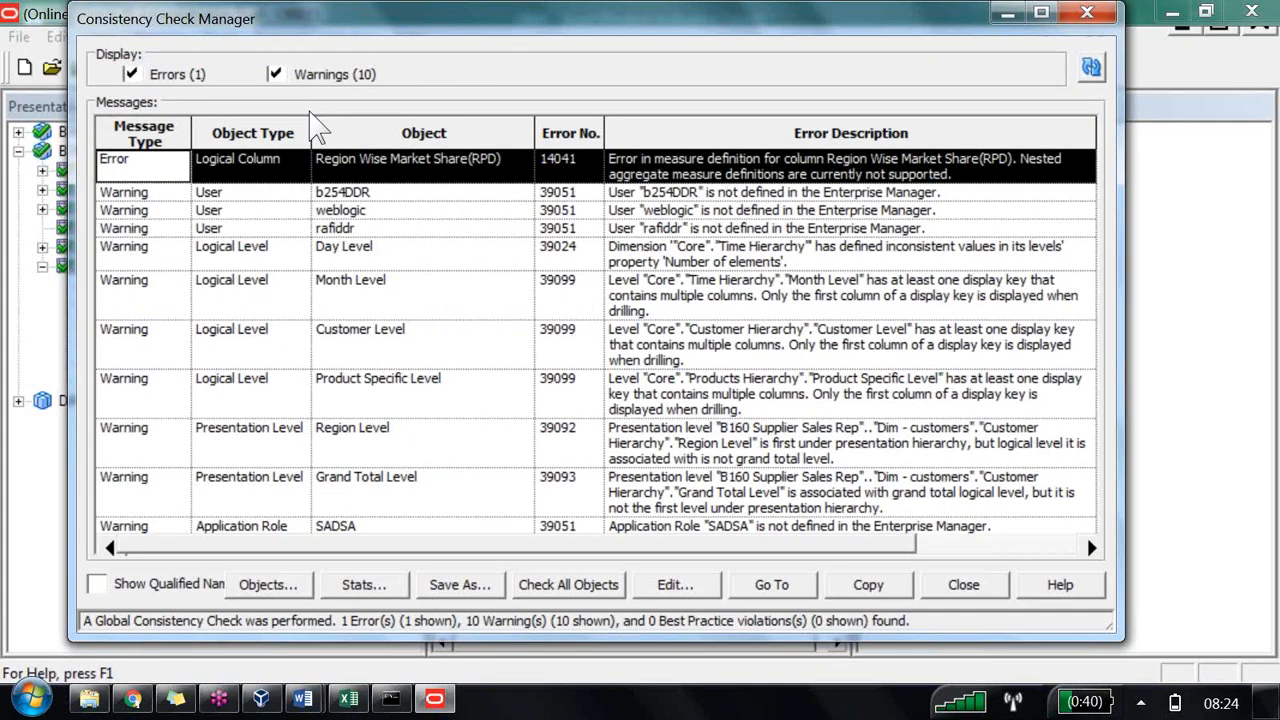
{"action": "left_click", "coordinate": [636, 169]}
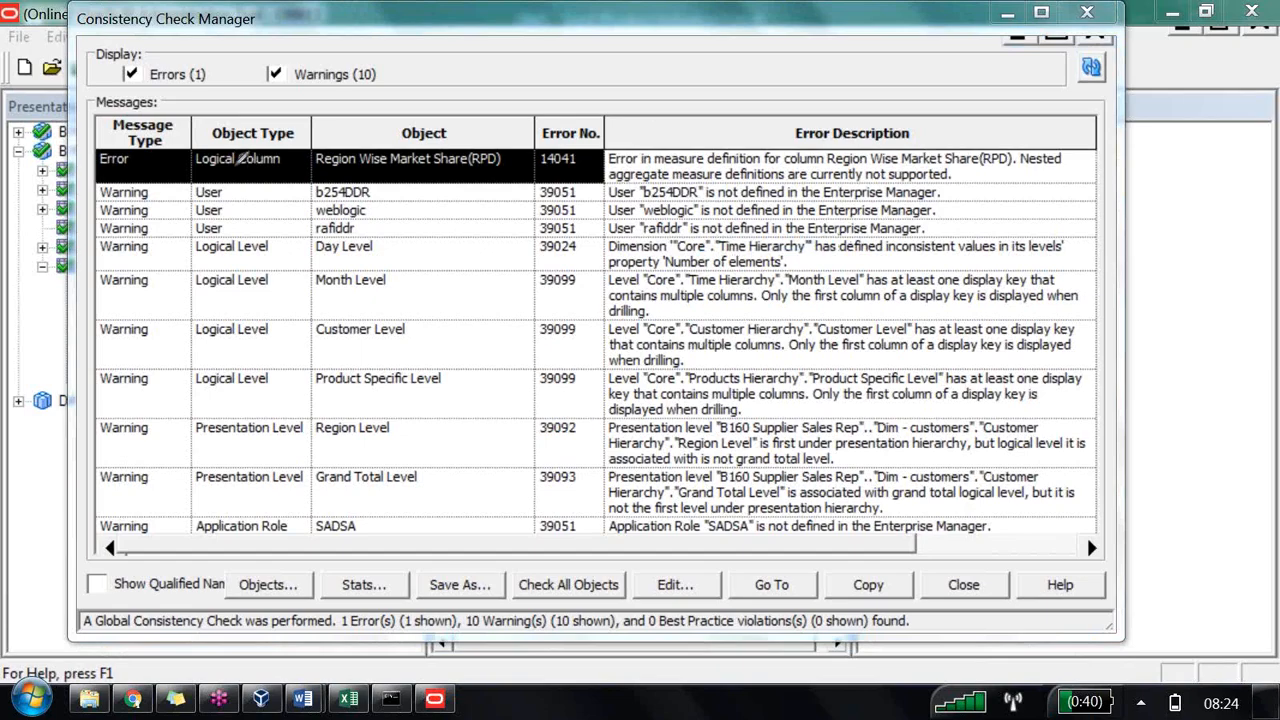
{"action": "mouse_move", "coordinate": [223, 167]}
{"action": "left_mouse_down"}
{"action": "mouse_move", "coordinate": [240, 204]}
{"action": "mouse_move", "coordinate": [197, 211]}
{"action": "mouse_move", "coordinate": [253, 204]}
{"action": "mouse_move", "coordinate": [273, 172]}
{"action": "mouse_move", "coordinate": [322, 172]}
{"action": "mouse_move", "coordinate": [362, 140]}
{"action": "mouse_move", "coordinate": [394, 222]}
{"action": "mouse_move", "coordinate": [470, 164]}
{"action": "mouse_move", "coordinate": [525, 195]}
{"action": "left_mouse_up"}
{"action": "mouse_move", "coordinate": [560, 145]}
{"action": "left_mouse_down"}
{"action": "mouse_move", "coordinate": [598, 226]}
{"action": "mouse_move", "coordinate": [612, 110]}
{"action": "mouse_move", "coordinate": [661, 145]}
{"action": "mouse_move", "coordinate": [642, 118]}
{"action": "mouse_move", "coordinate": [678, 140]}
{"action": "mouse_move", "coordinate": [690, 95]}
{"action": "mouse_move", "coordinate": [766, 50]}
{"action": "mouse_move", "coordinate": [860, 86]}
{"action": "mouse_move", "coordinate": [863, 29]}
{"action": "mouse_move", "coordinate": [877, 90]}
{"action": "mouse_move", "coordinate": [940, 103]}
{"action": "mouse_move", "coordinate": [946, 56]}
{"action": "mouse_move", "coordinate": [978, 40]}
{"action": "mouse_move", "coordinate": [980, 80]}
{"action": "mouse_move", "coordinate": [1003, 20]}
{"action": "mouse_move", "coordinate": [1020, 80]}
{"action": "mouse_move", "coordinate": [1063, 49]}
{"action": "mouse_move", "coordinate": [1085, 95]}
{"action": "left_mouse_up"}
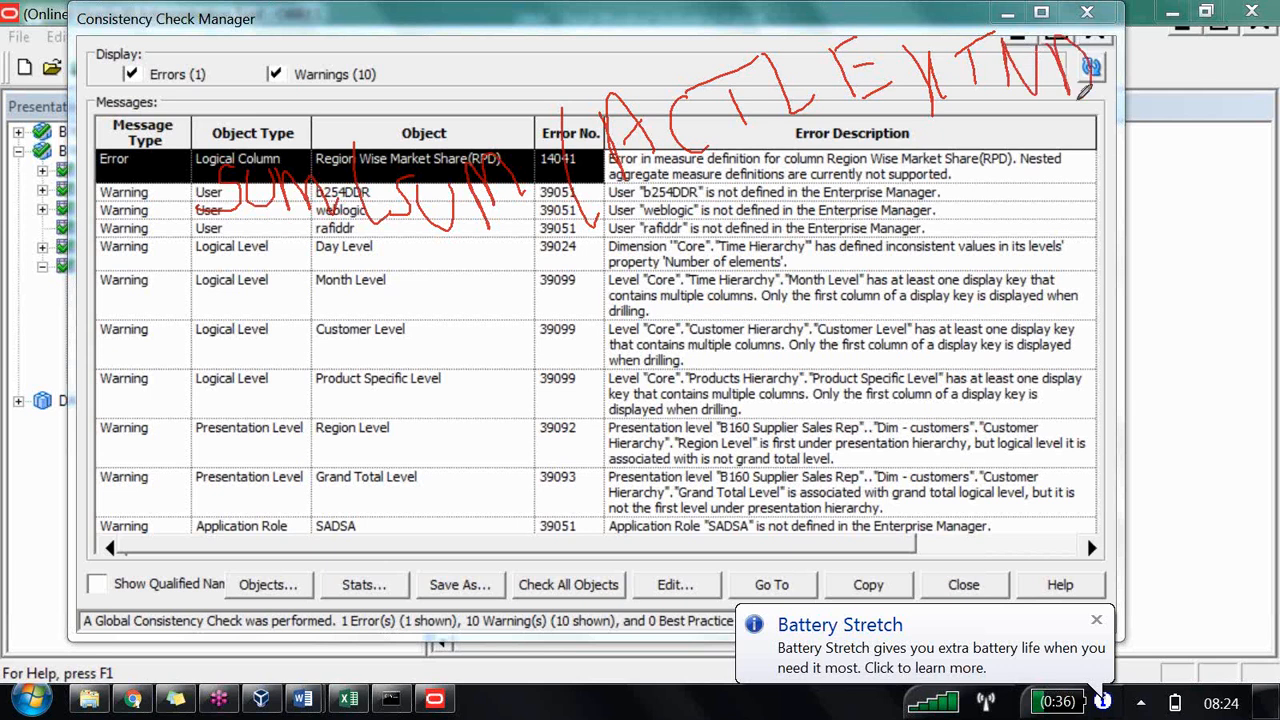
{"action": "left_click_drag", "start_coordinate": [1108, 14], "coordinate": [1185, 152]}
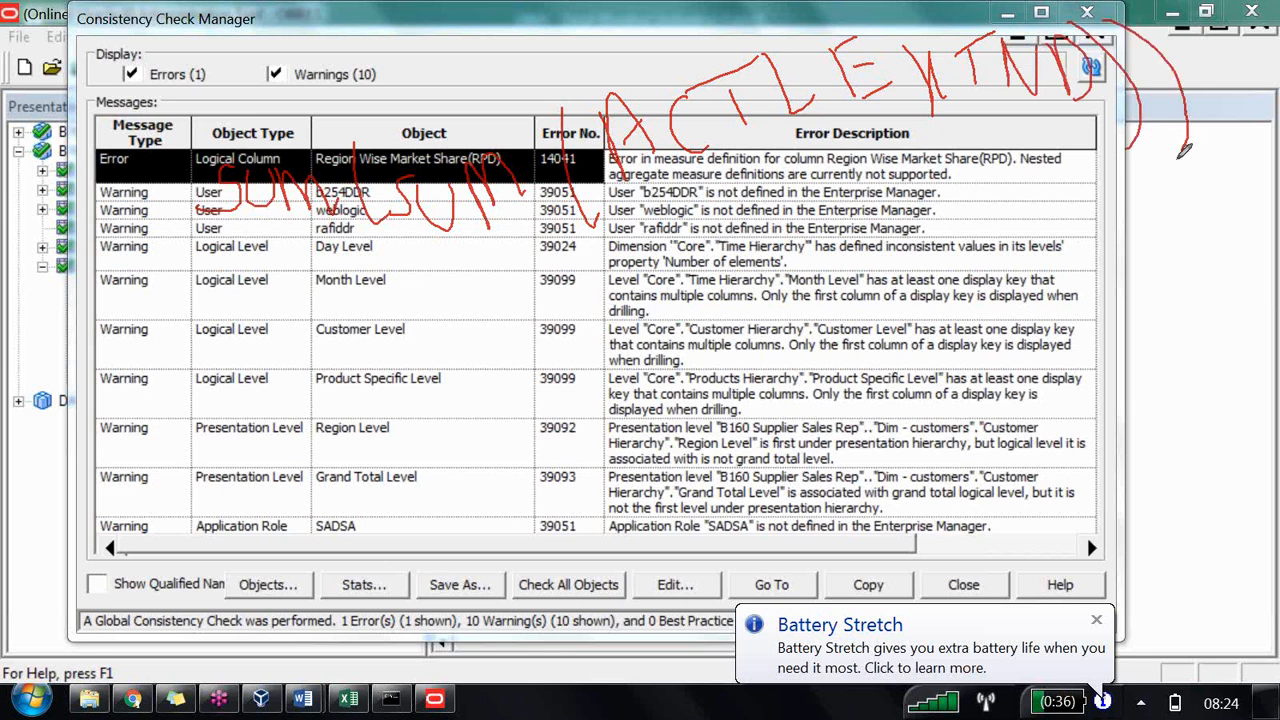
{"action": "left_click_drag", "start_coordinate": [390, 271], "coordinate": [476, 256]}
{"action": "left_click_drag", "start_coordinate": [321, 296], "coordinate": [384, 282]}
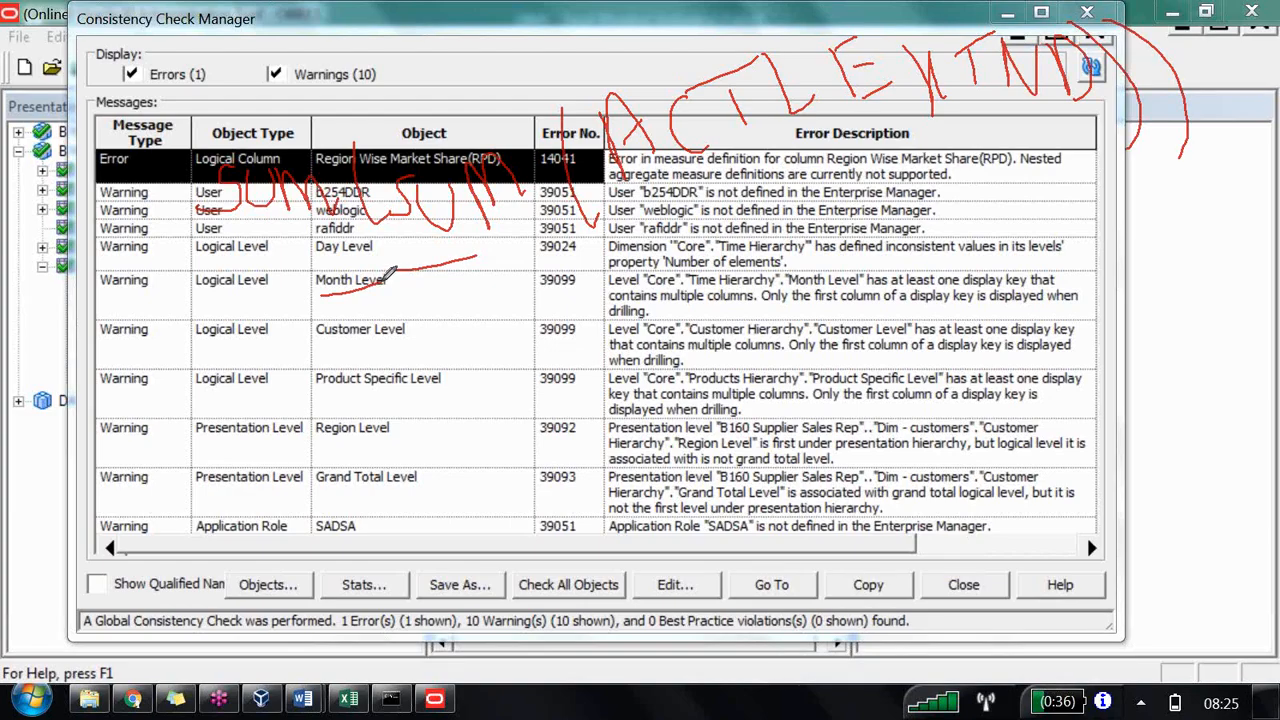
{"action": "key", "text": "Escape"}
{"action": "key", "text": "Escape"}
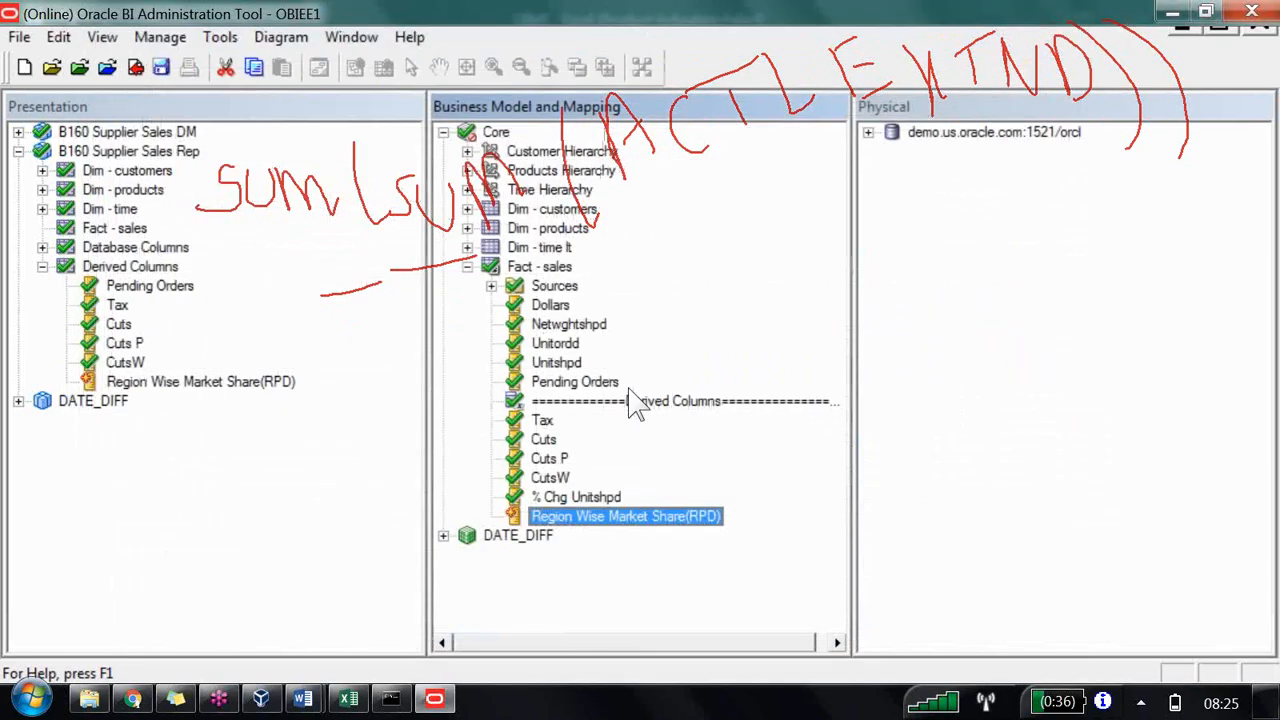
Step: Expand the physical SUPPLIER2 schema to browse the columns of the Fact - Orders table
{"action": "left_click", "coordinate": [1261, 315]}
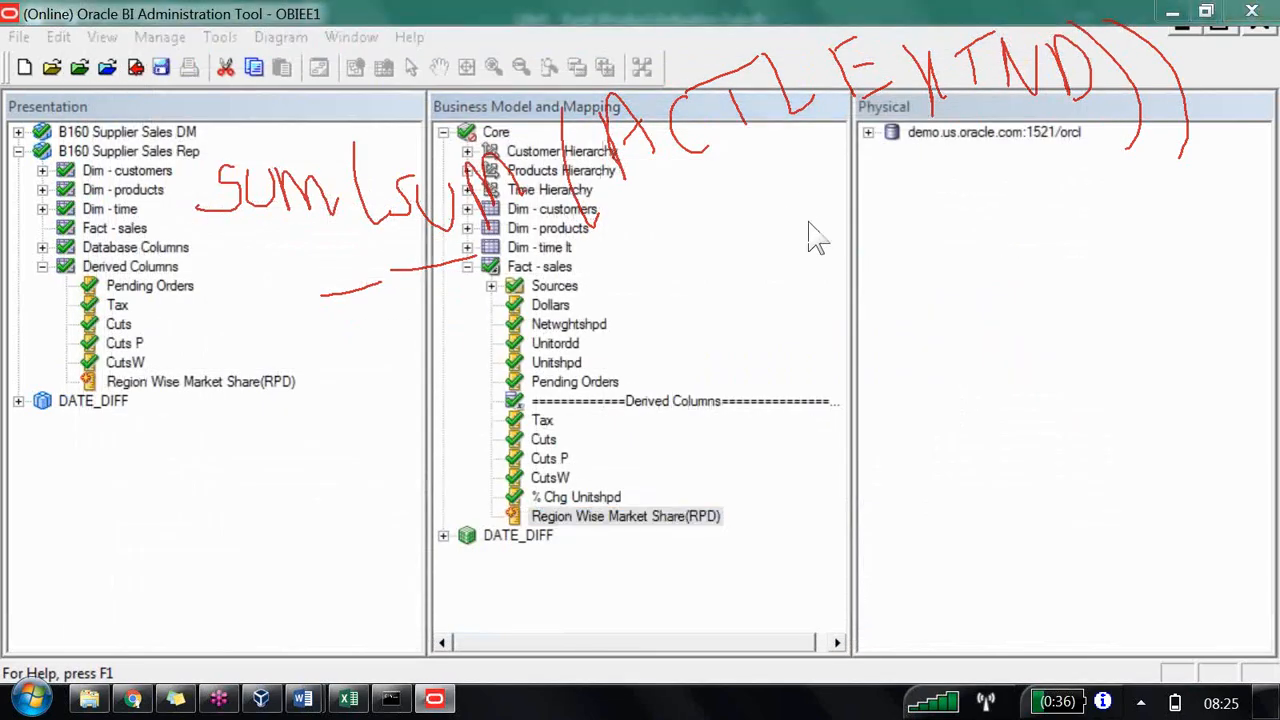
{"action": "left_click", "coordinate": [730, 245]}
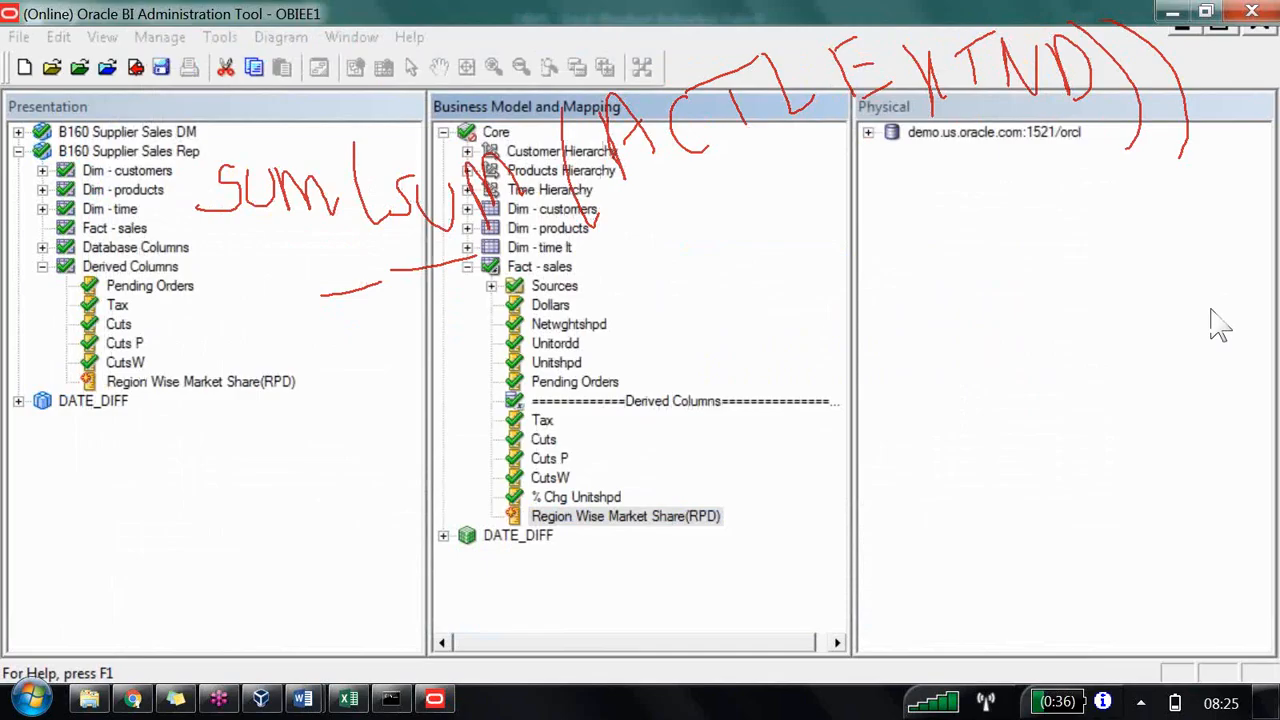
{"action": "left_click", "coordinate": [721, 307]}
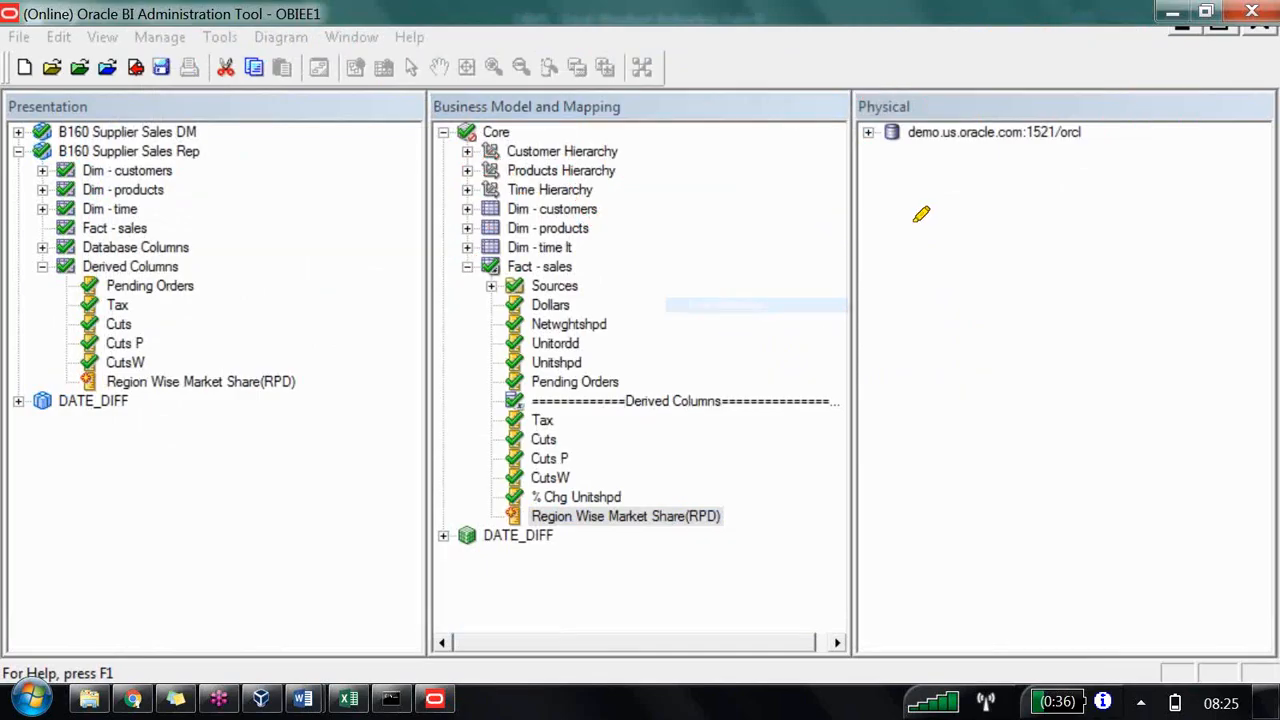
{"action": "left_click", "coordinate": [868, 133]}
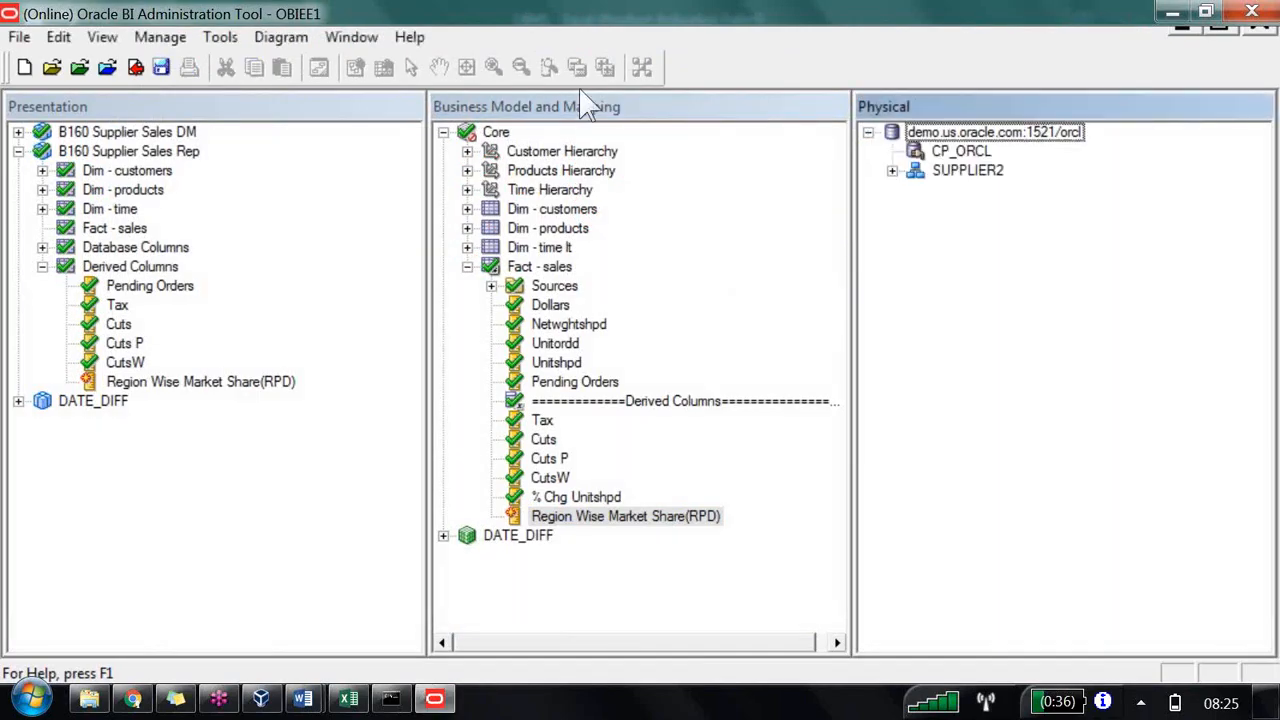
{"action": "left_click", "coordinate": [892, 171]}
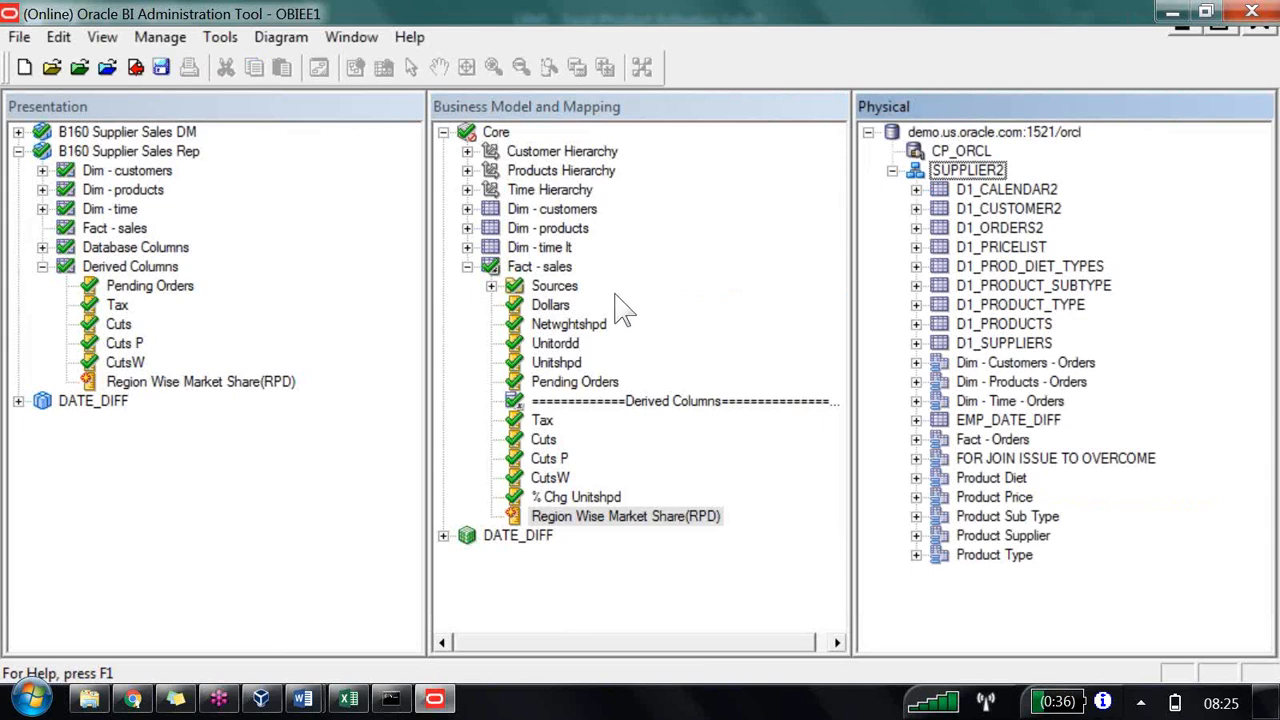
{"action": "left_click", "coordinate": [916, 440]}
{"action": "key", "text": "Down"}
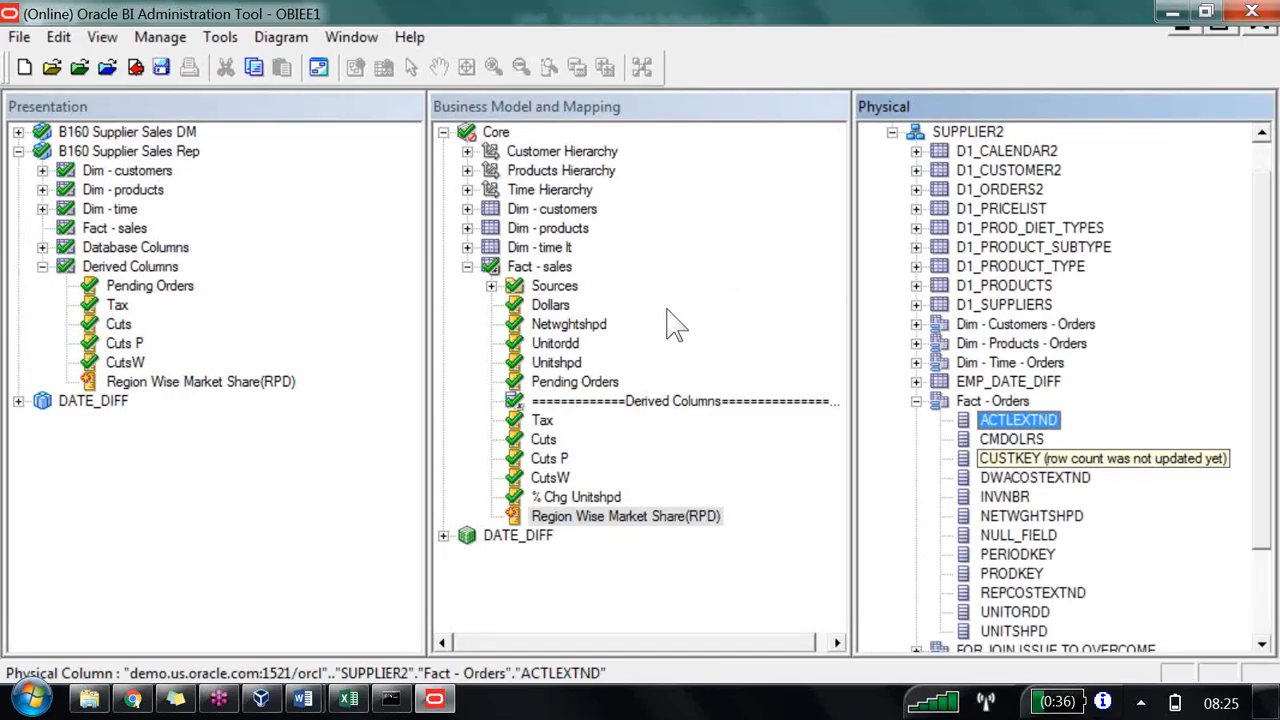
Step: Inspect the Dollars logical column's physical source mapping and its default aggregation rule
{"action": "left_click", "coordinate": [550, 305]}
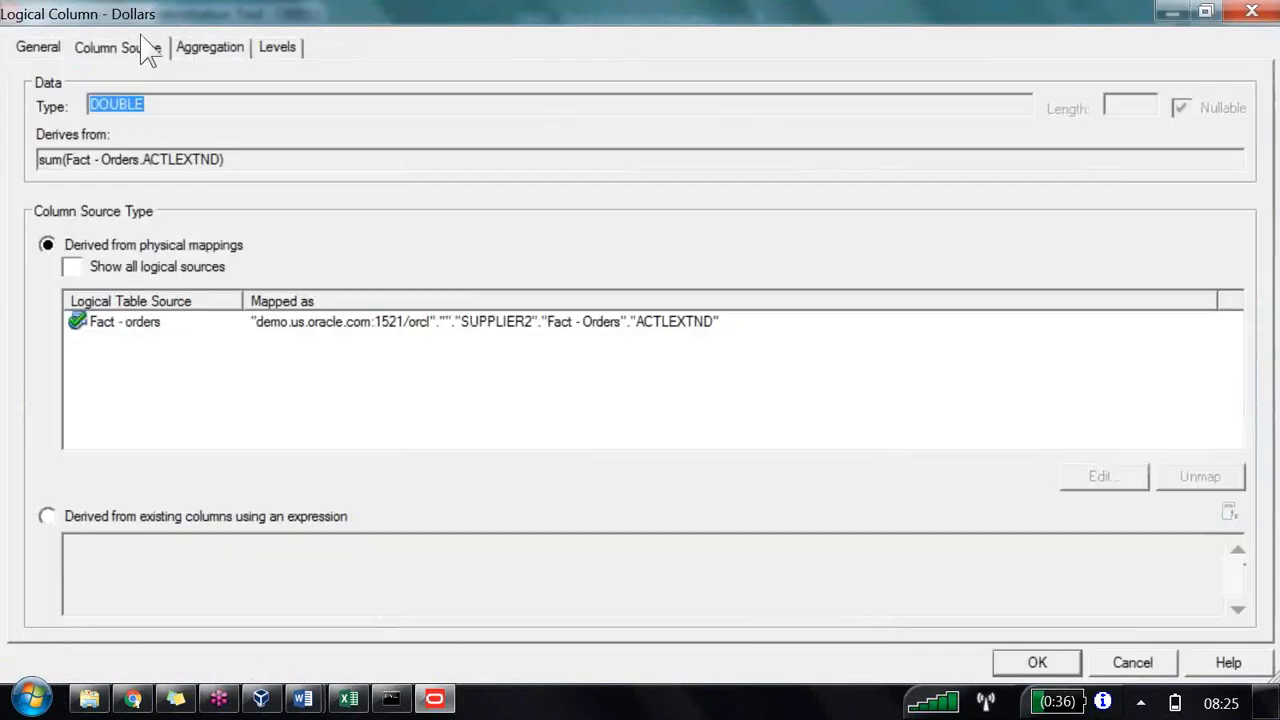
{"action": "left_click", "coordinate": [209, 47]}
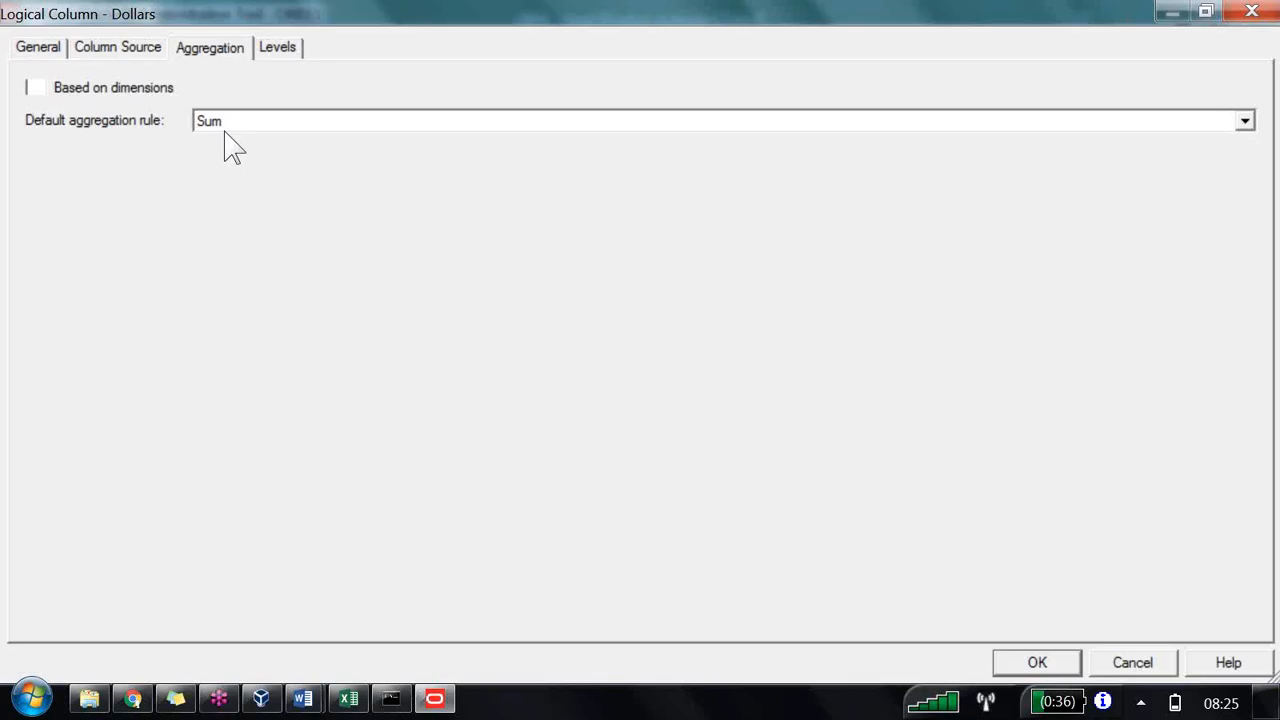
{"action": "left_click", "coordinate": [68, 40]}
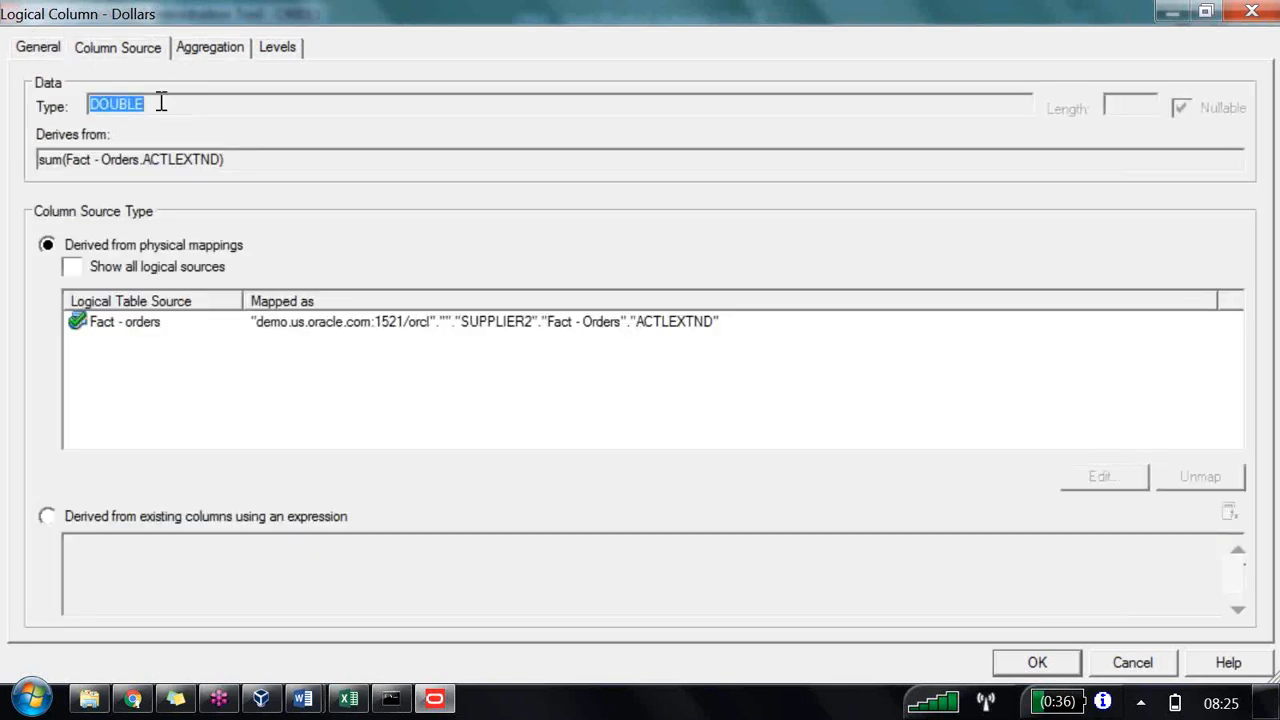
{"action": "left_click_drag", "start_coordinate": [226, 159], "coordinate": [20, 104]}
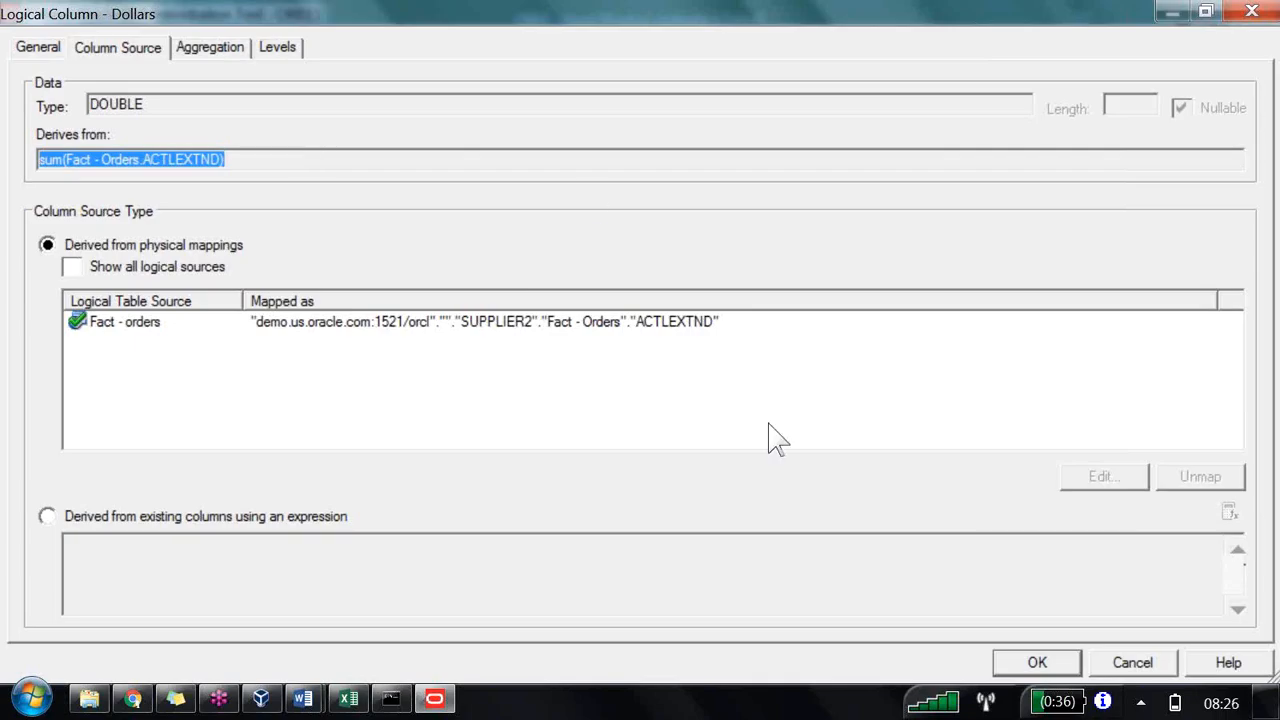
{"action": "key", "text": "Return"}
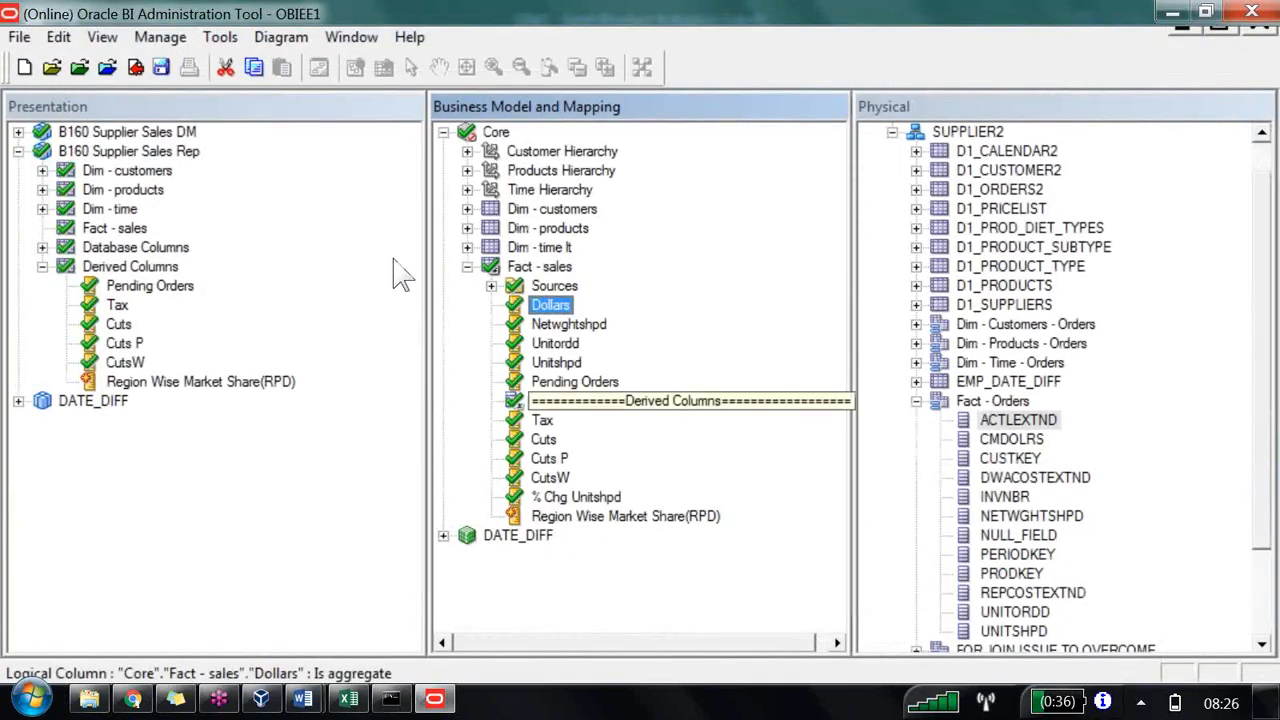
Step: Open the Region Wise Market Share(RPD) column and examine the nested sums in its derived physical expression
{"action": "key", "text": "r"}
{"action": "key", "text": "Return"}
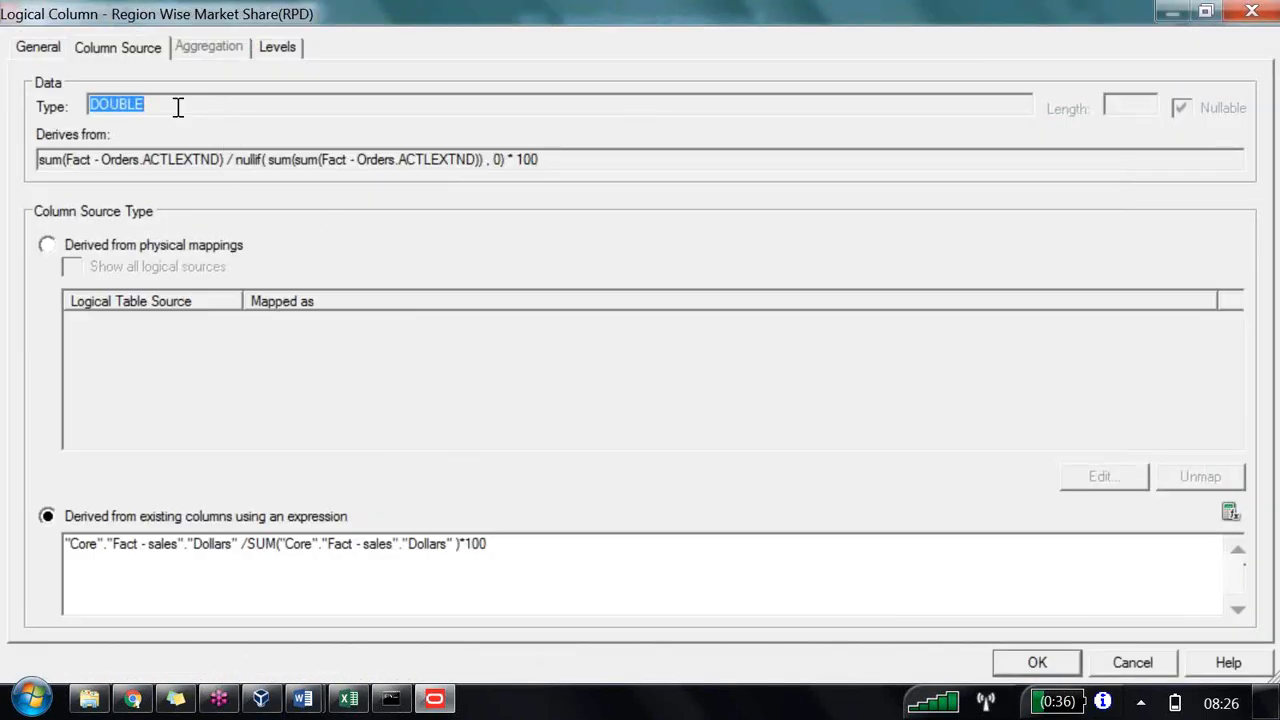
{"action": "left_click_drag", "start_coordinate": [179, 106], "coordinate": [215, 105]}
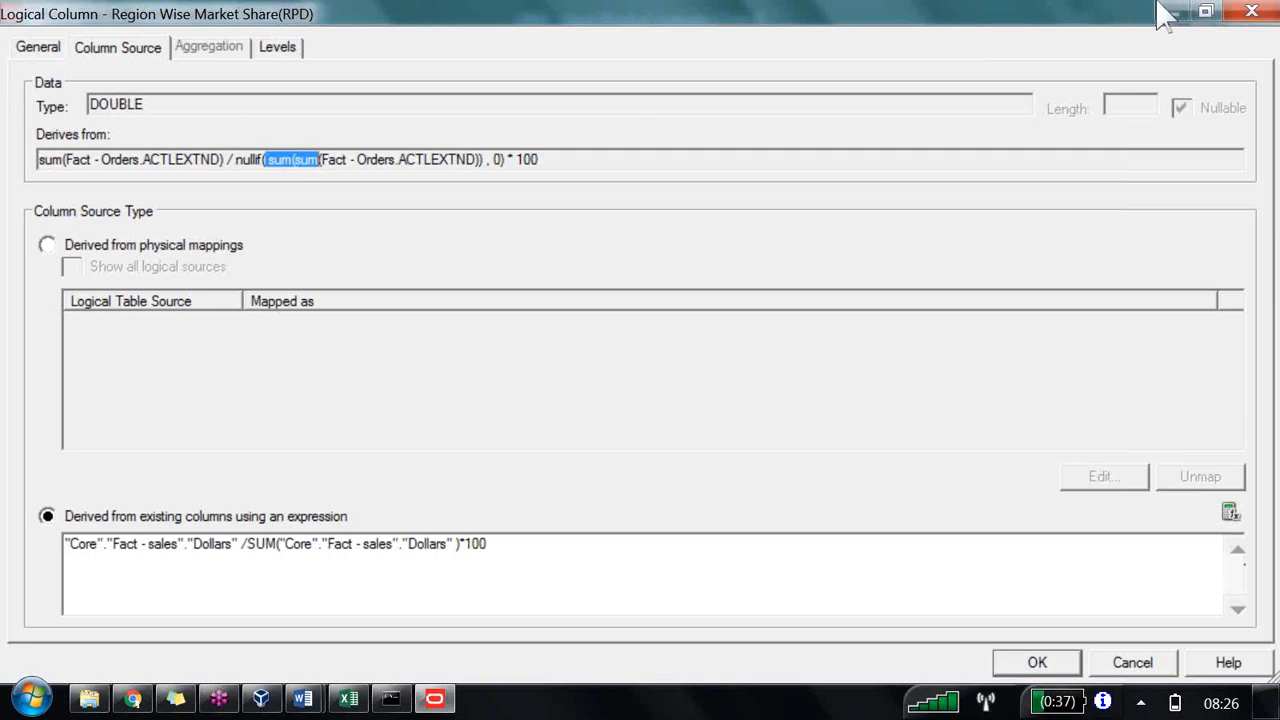
Step: Read the course notes on nested aggregate functions and level based measures in the Word document, then return
{"action": "left_click", "coordinate": [303, 698]}
{"action": "left_click", "coordinate": [245, 640]}
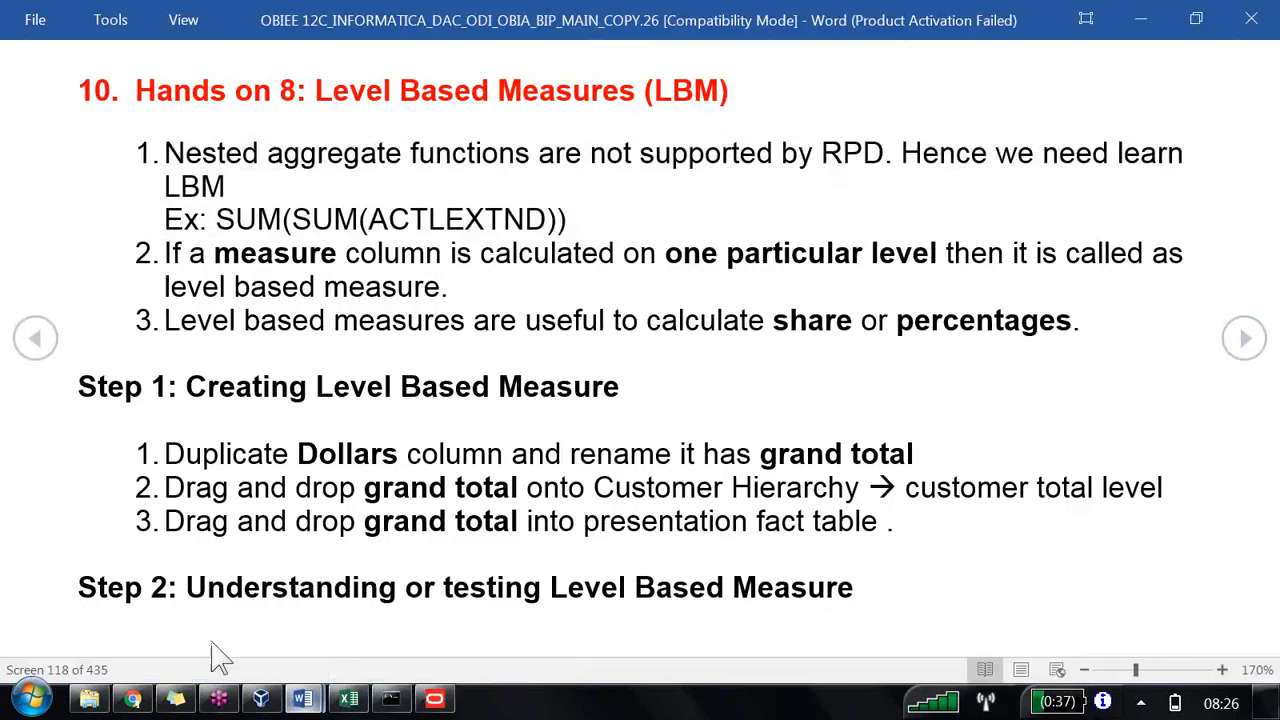
{"action": "left_click", "coordinate": [205, 165]}
{"action": "left_click_drag", "start_coordinate": [170, 155], "coordinate": [862, 203]}
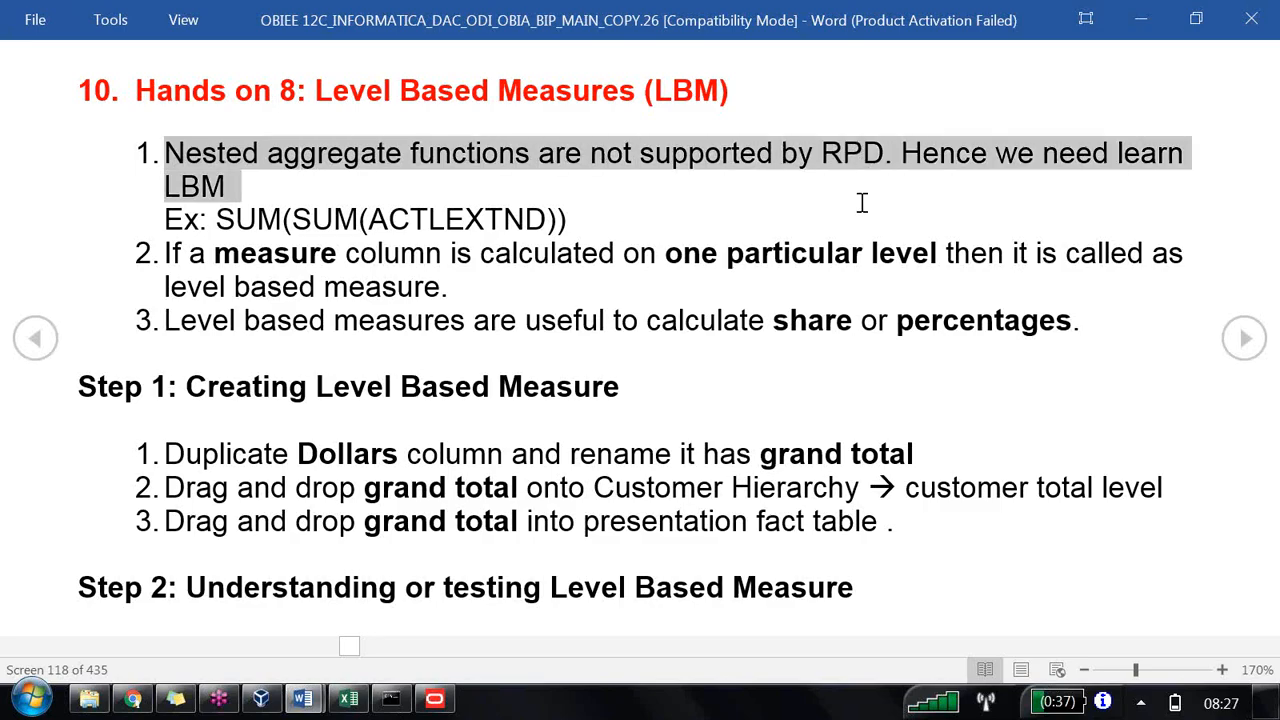
{"action": "left_click_drag", "start_coordinate": [862, 203], "coordinate": [826, 222]}
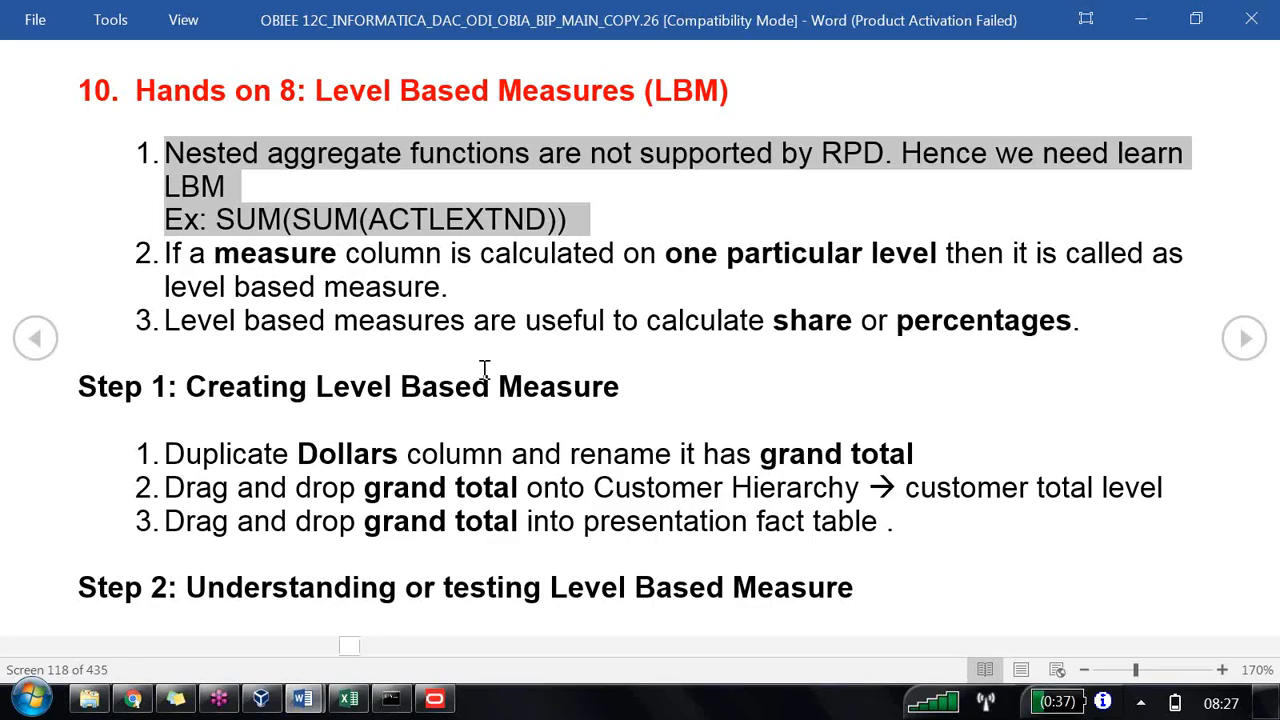
{"action": "left_click", "coordinate": [187, 390]}
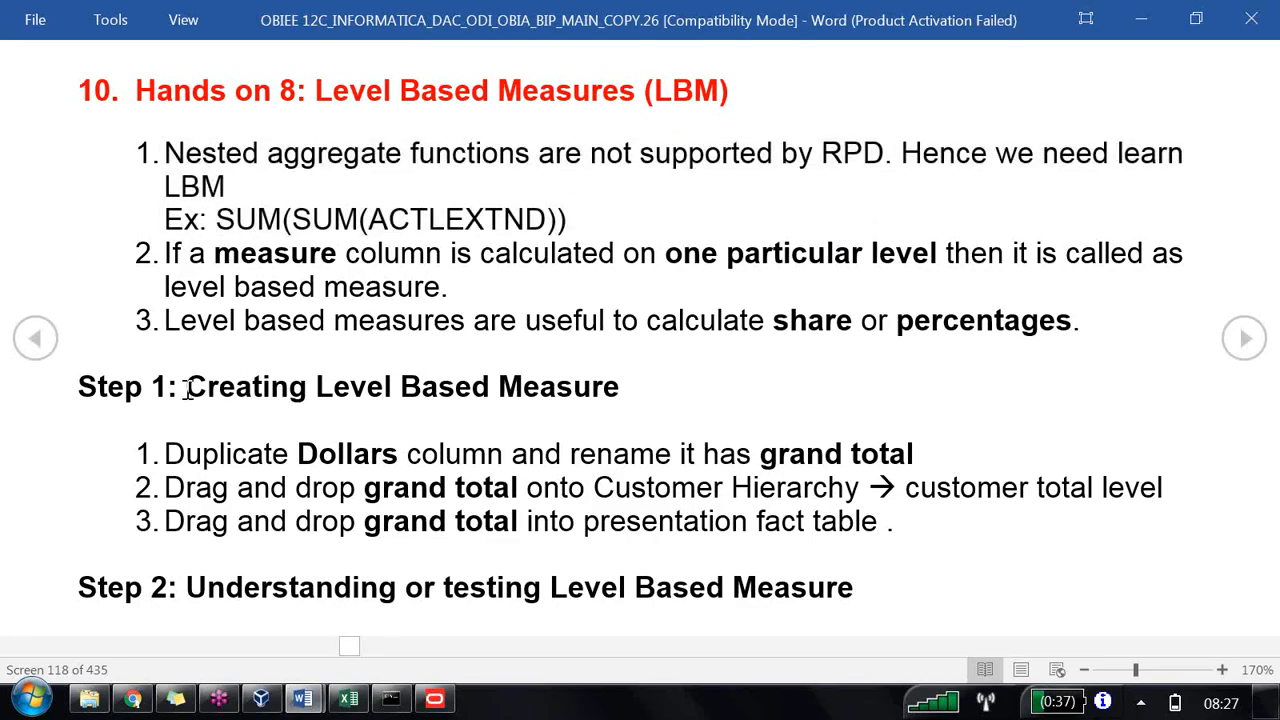
{"action": "key", "text": "alt+Tab"}
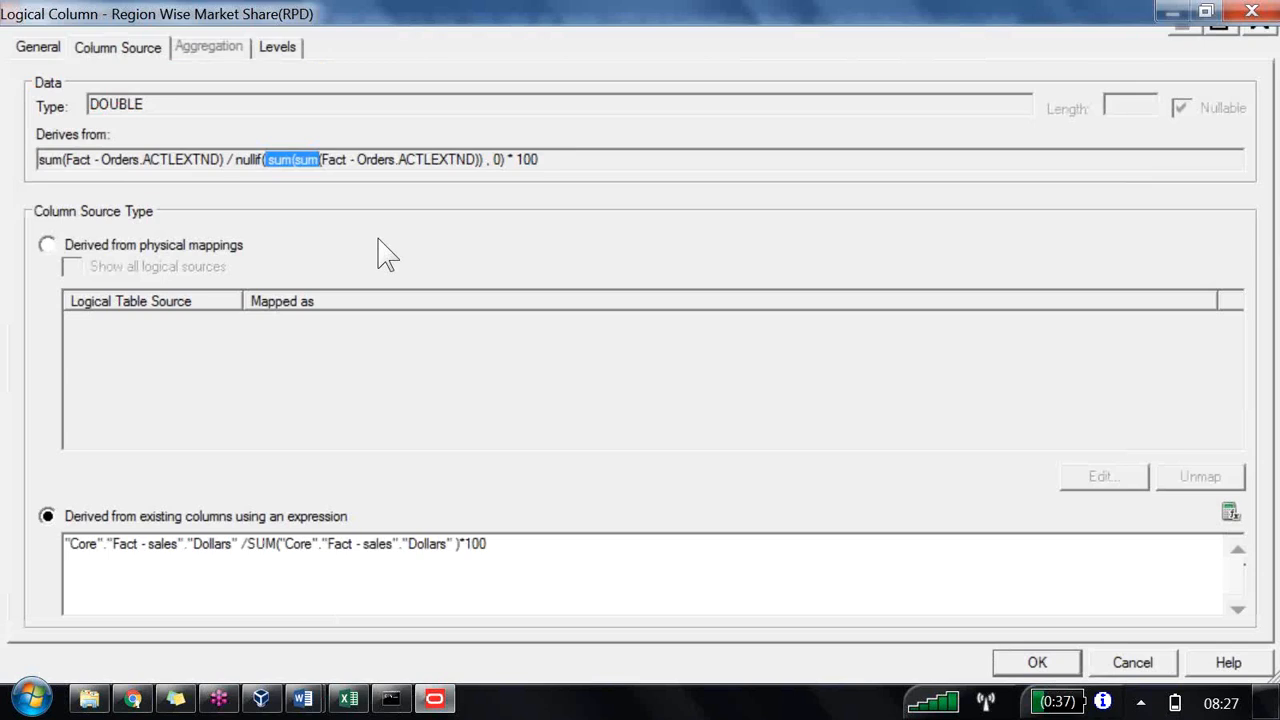
Step: Delete the Region Wise Market Share(RPD) logical column from the Fact - sales table
{"action": "key", "text": "Return"}
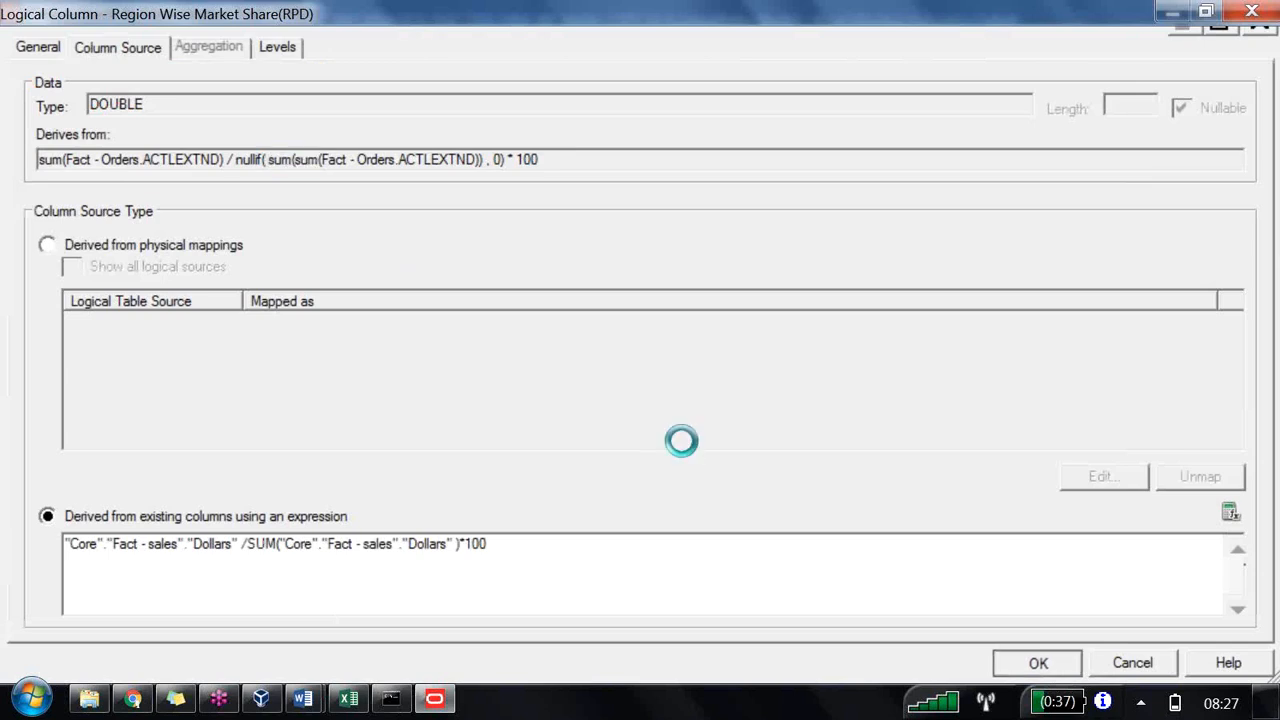
{"action": "key", "text": "Delete"}
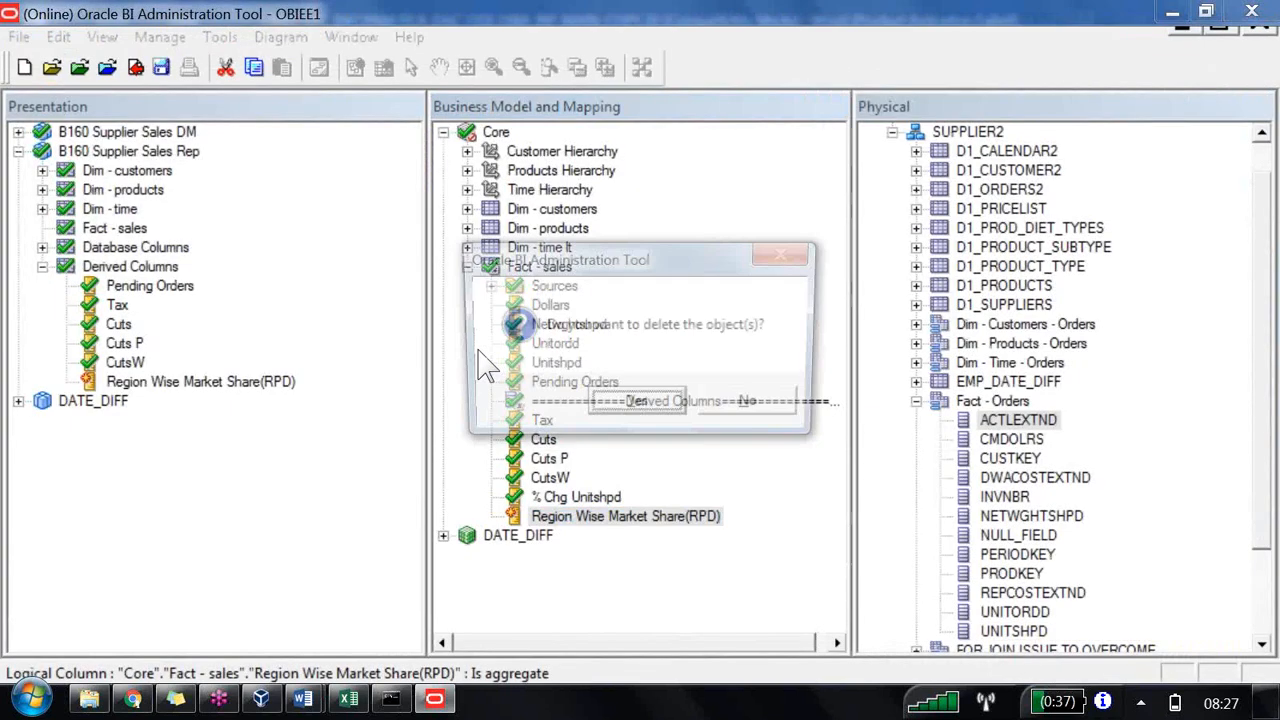
{"action": "key", "text": "Return"}
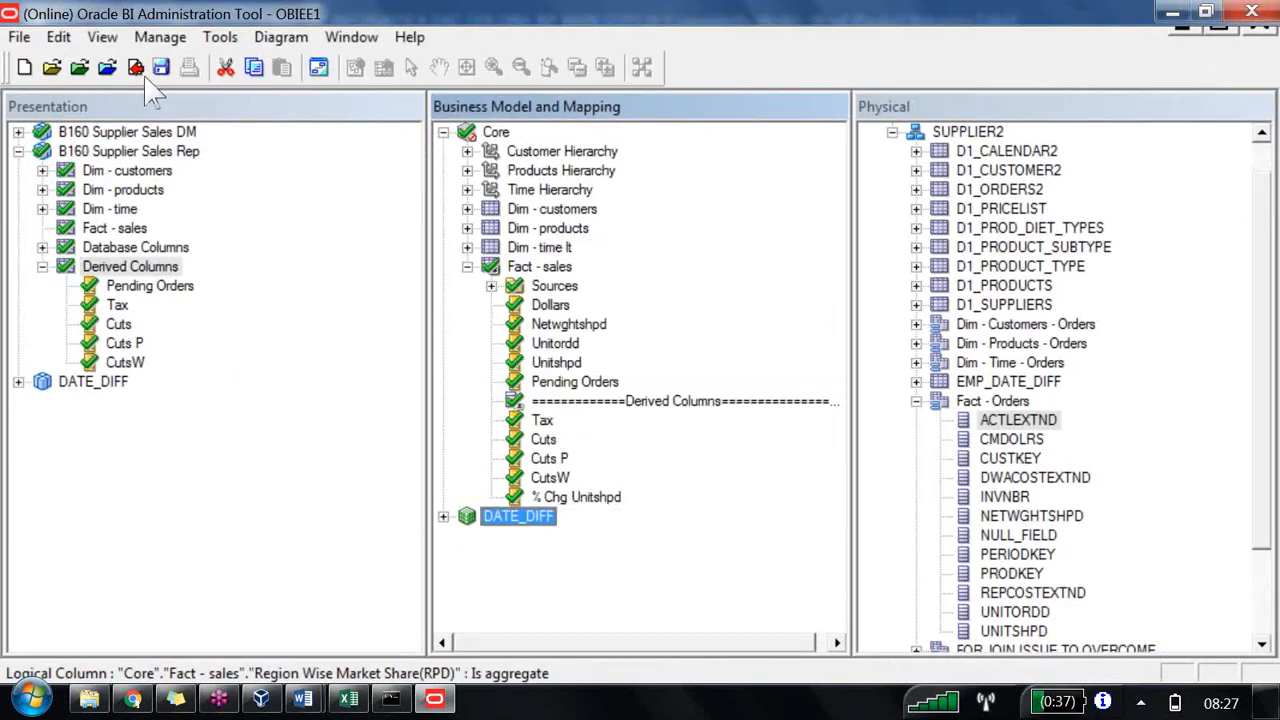
Step: Save the repository, run the global consistency check, mark Core available for queries, and close the checker
{"action": "left_click", "coordinate": [112, 72]}
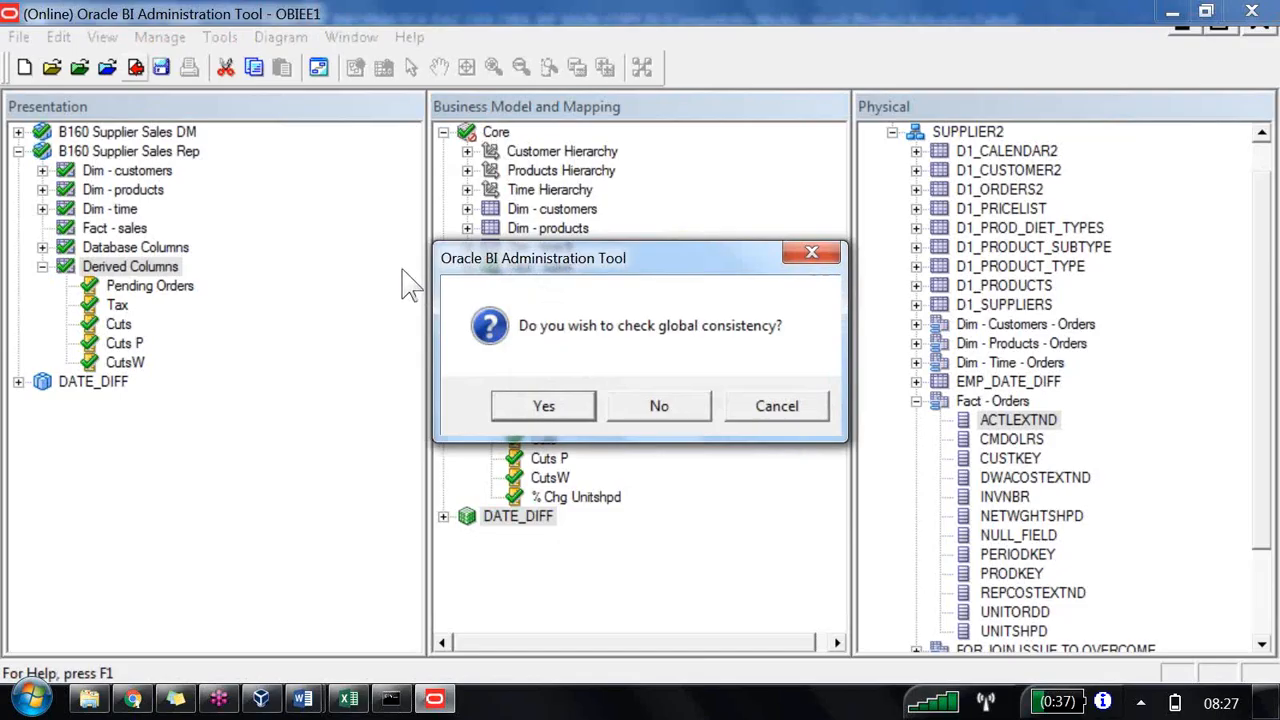
{"action": "key", "text": "Return"}
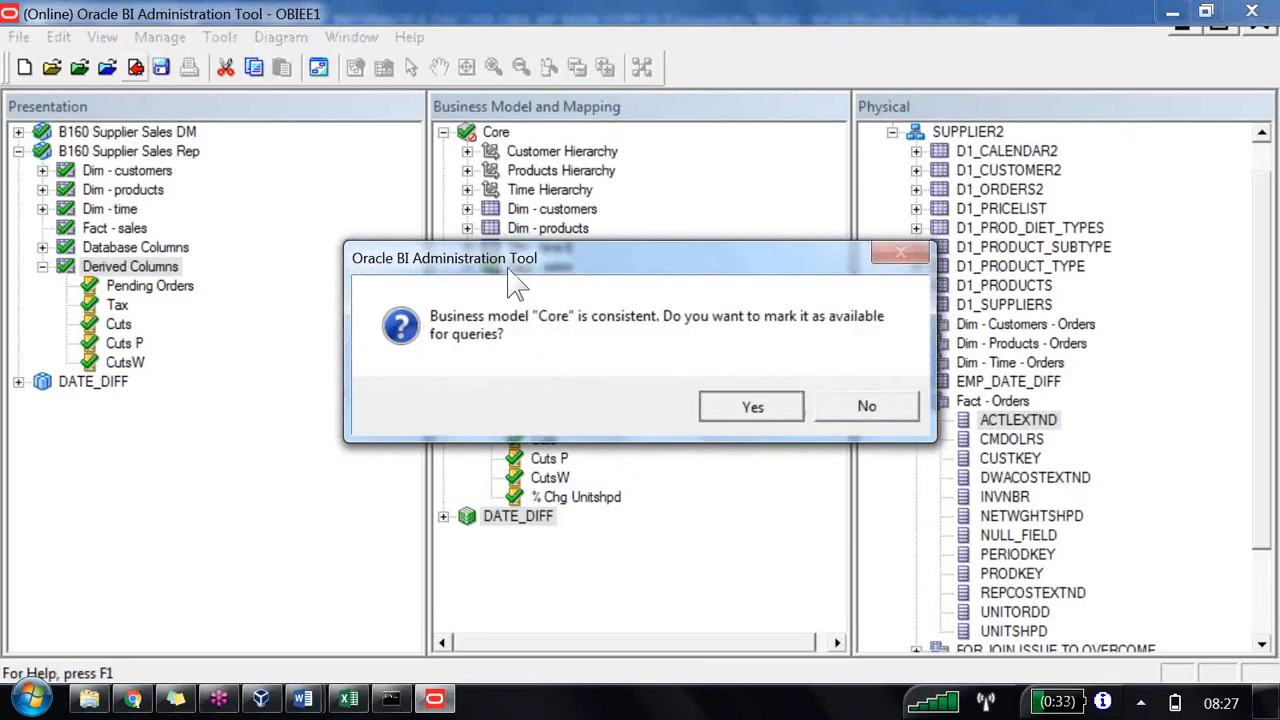
{"action": "left_click", "coordinate": [750, 405]}
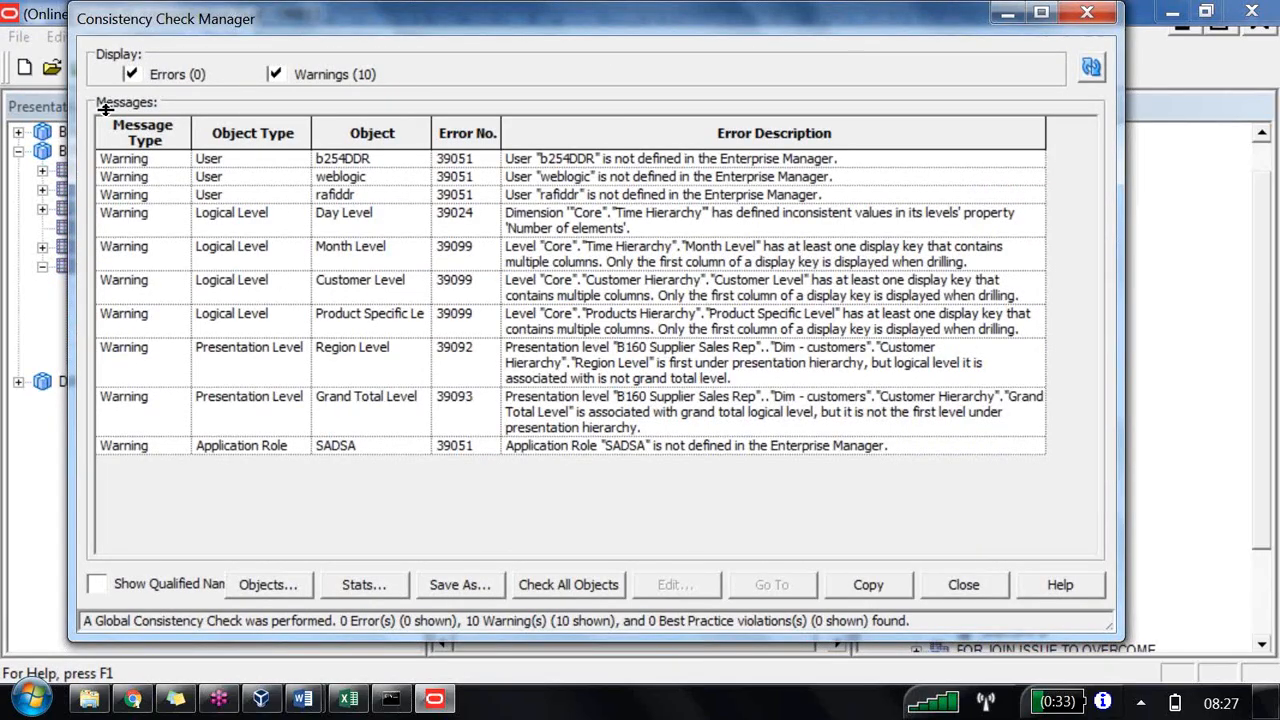
{"action": "left_click", "coordinate": [275, 74]}
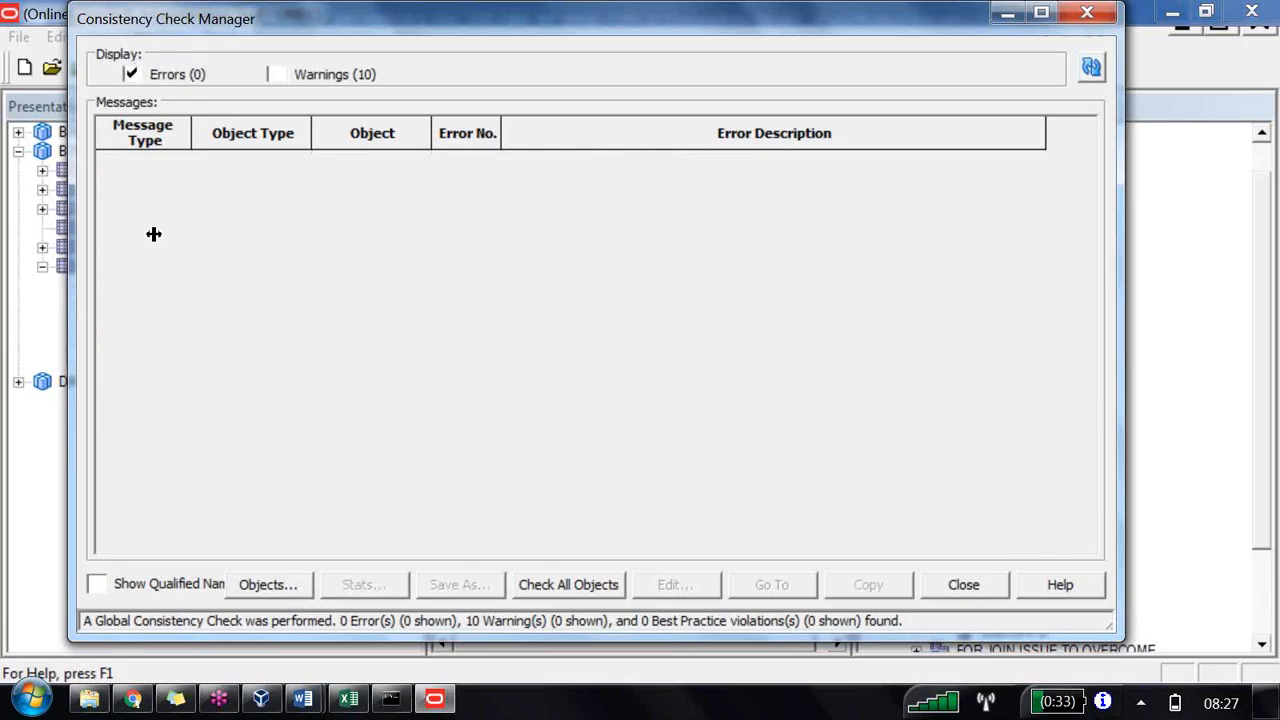
{"action": "key", "text": "Escape"}
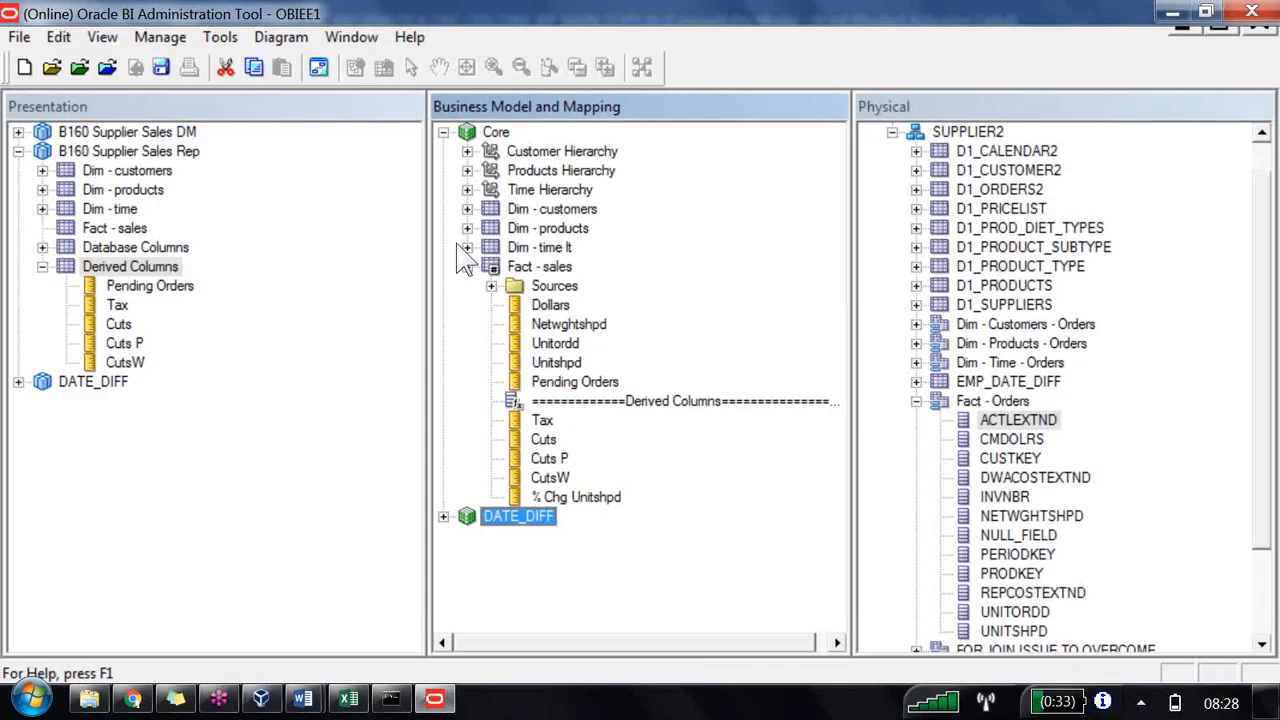
Step: Review the region-wise market share results in the Answers report and the Excel sheet
{"action": "left_click", "coordinate": [133, 700]}
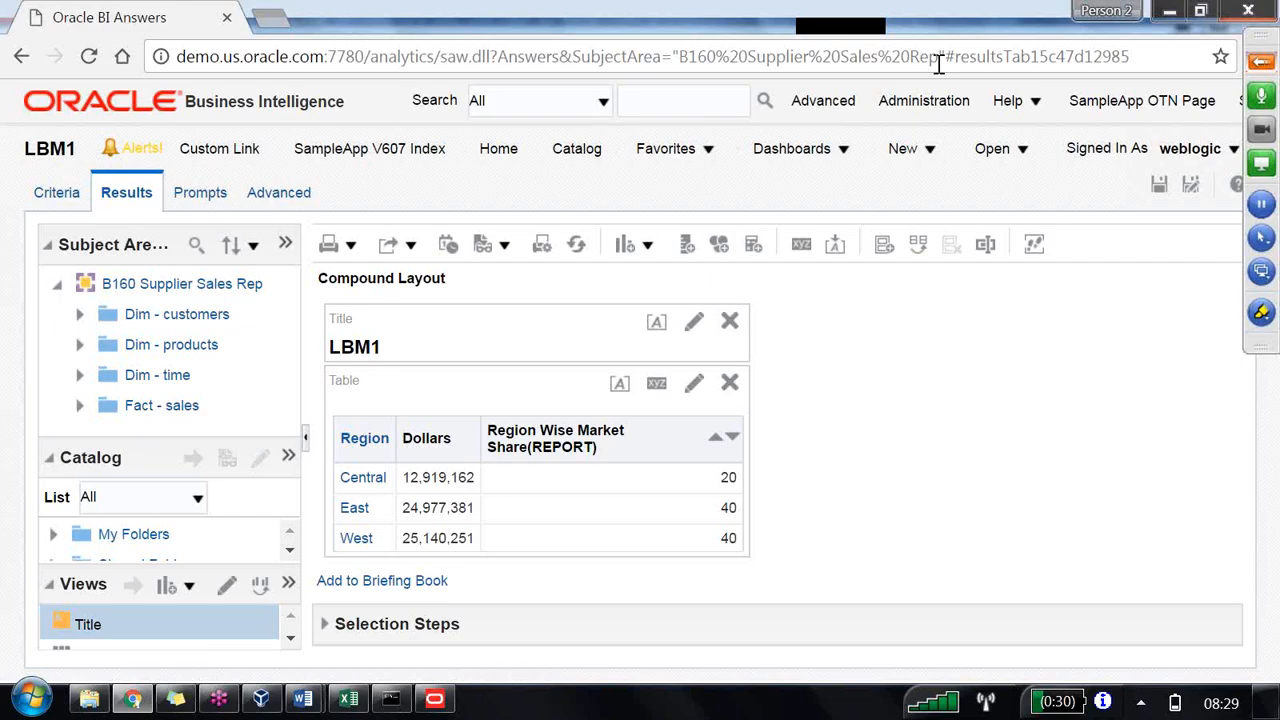
{"action": "left_click", "coordinate": [312, 700]}
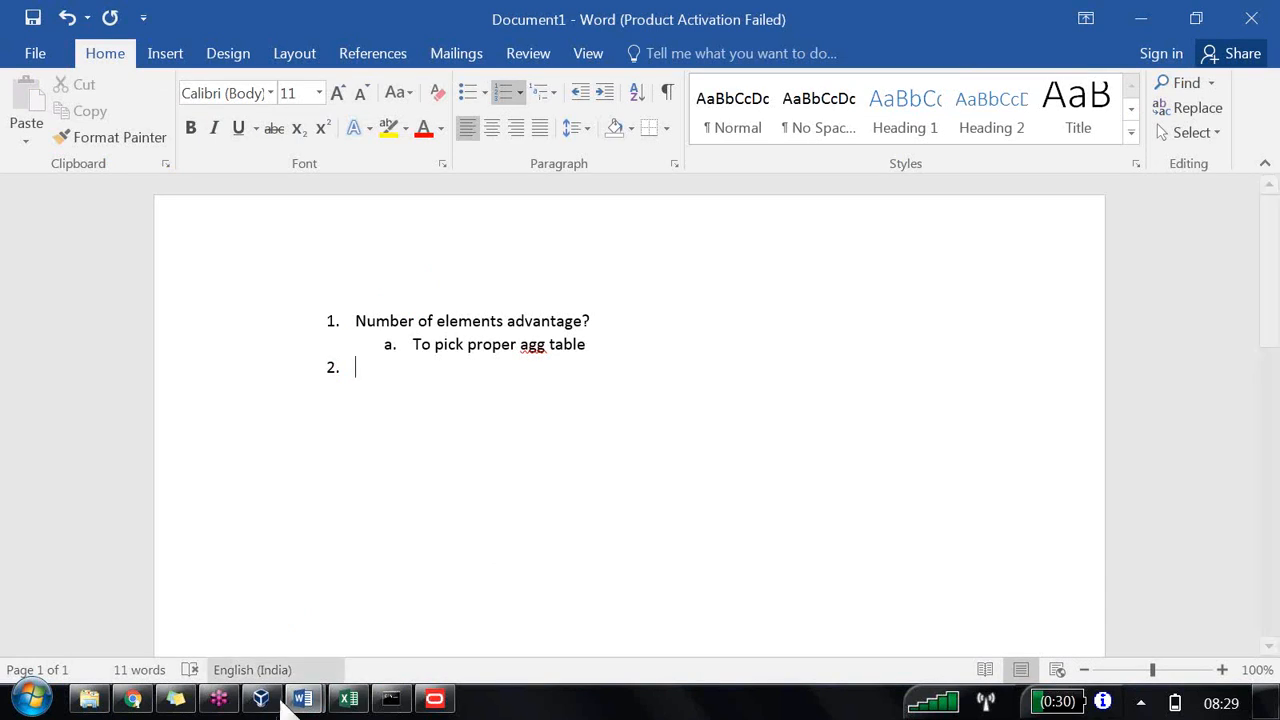
{"action": "left_click", "coordinate": [348, 698]}
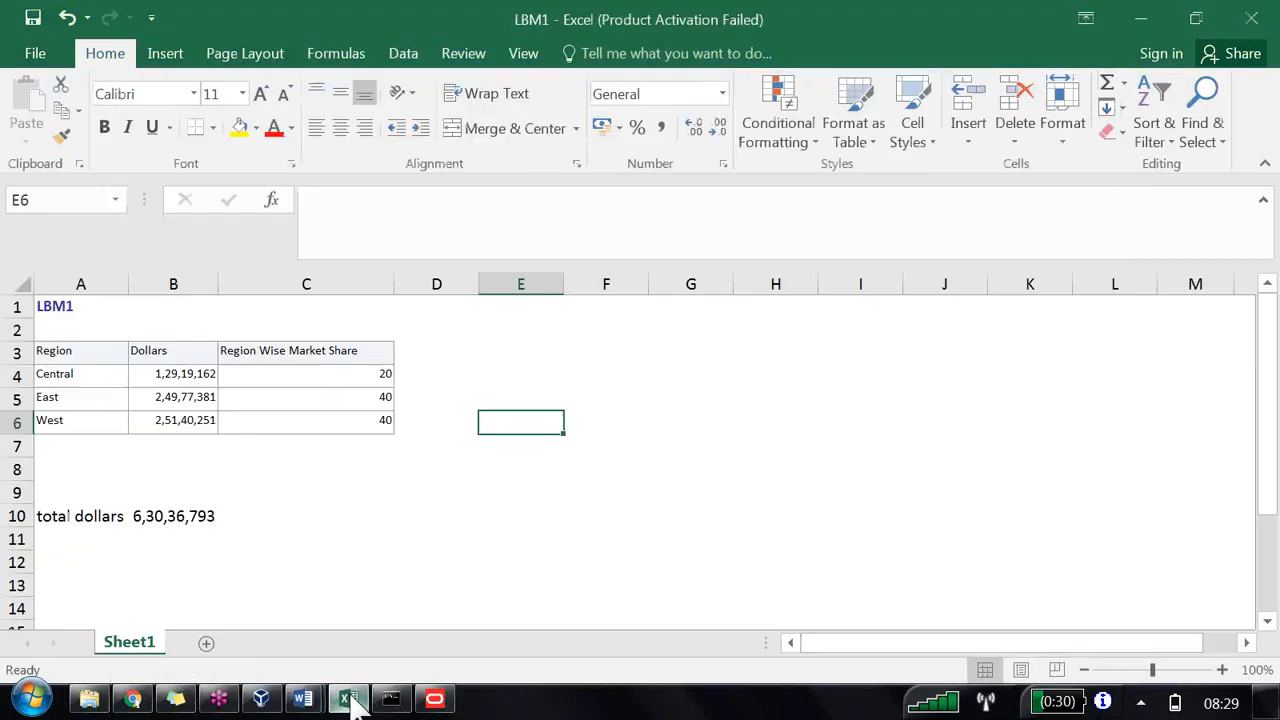
{"action": "left_click", "coordinate": [463, 556]}
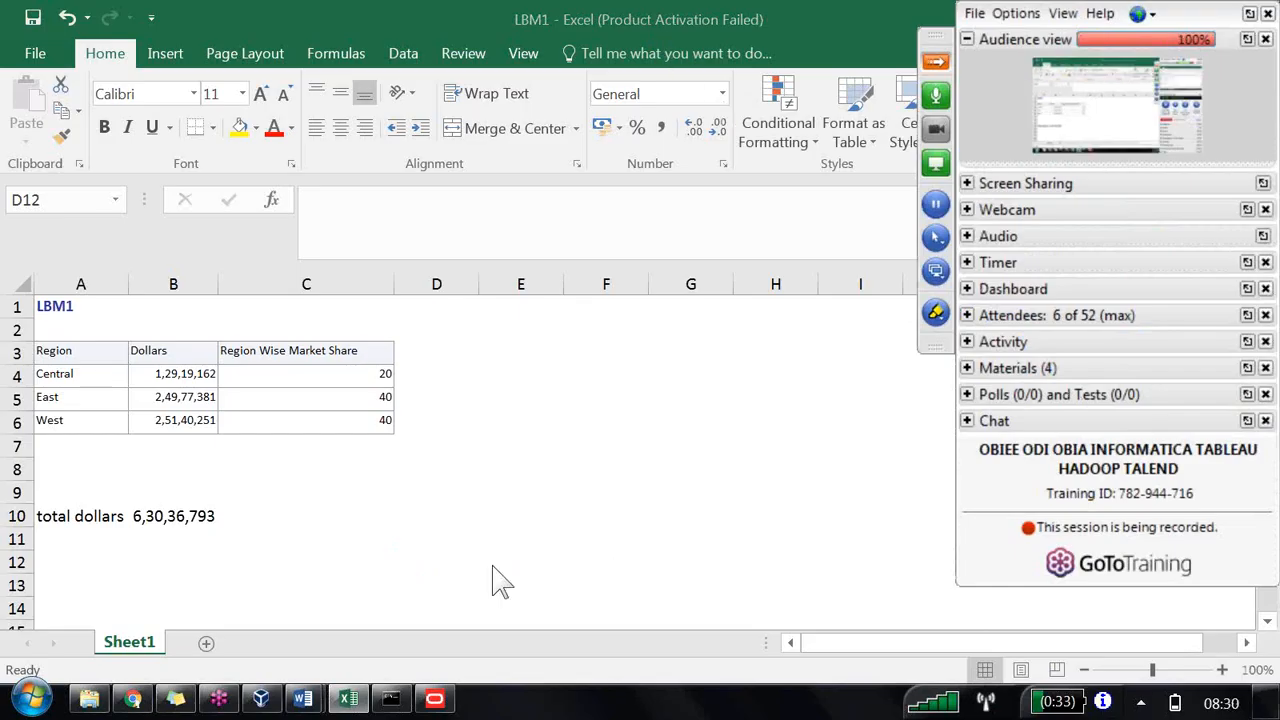
{"action": "mouse_move", "coordinate": [302, 698]}
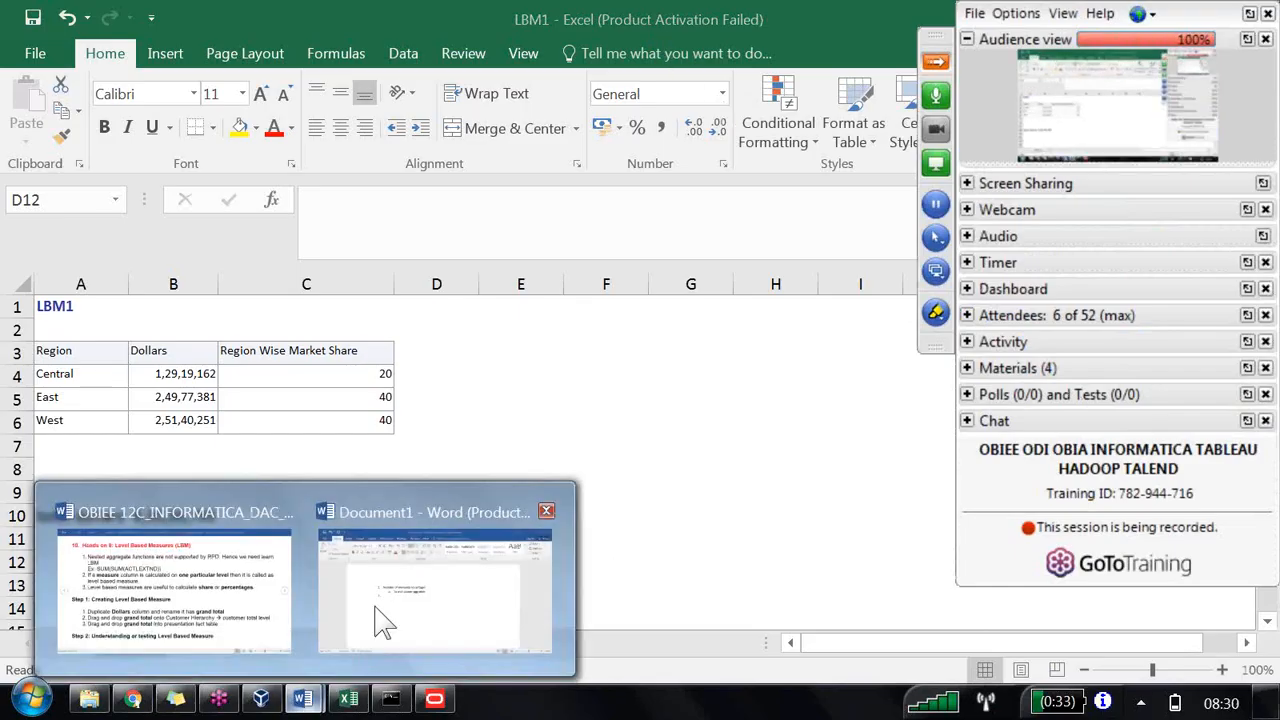
{"action": "left_click", "coordinate": [410, 612]}
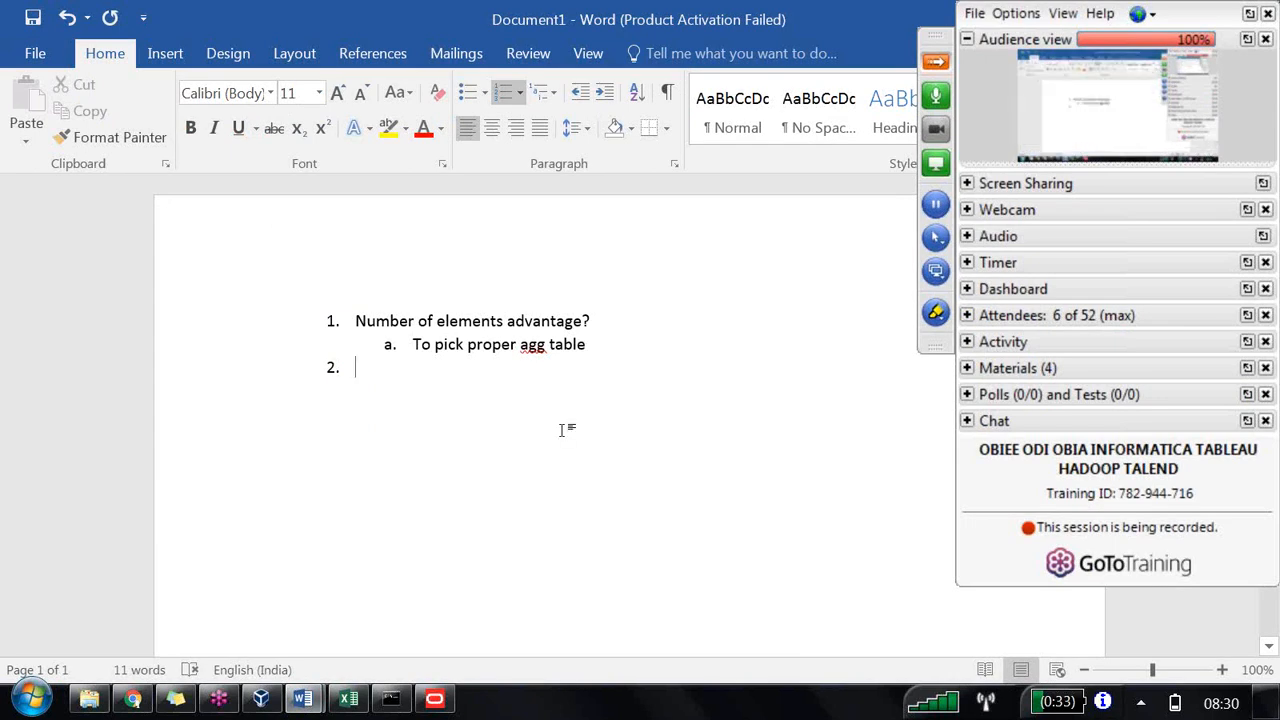
{"action": "left_click", "coordinate": [967, 39]}
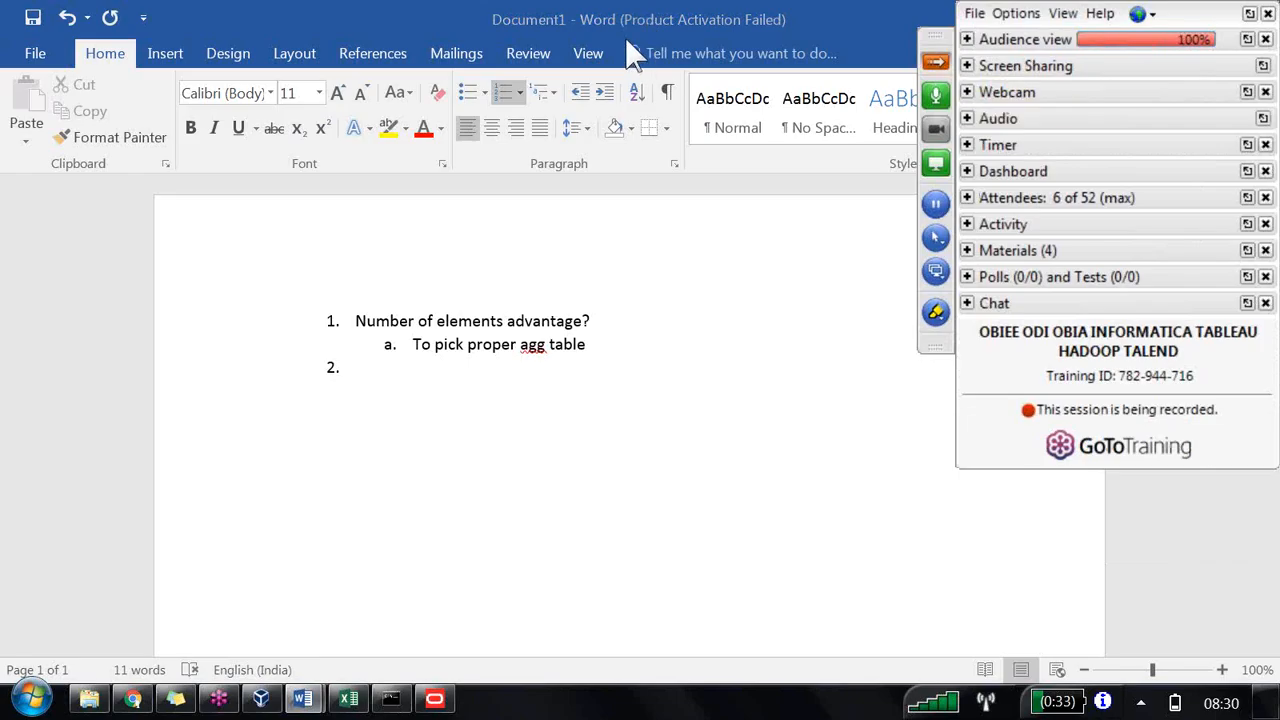
{"action": "left_click", "coordinate": [936, 61]}
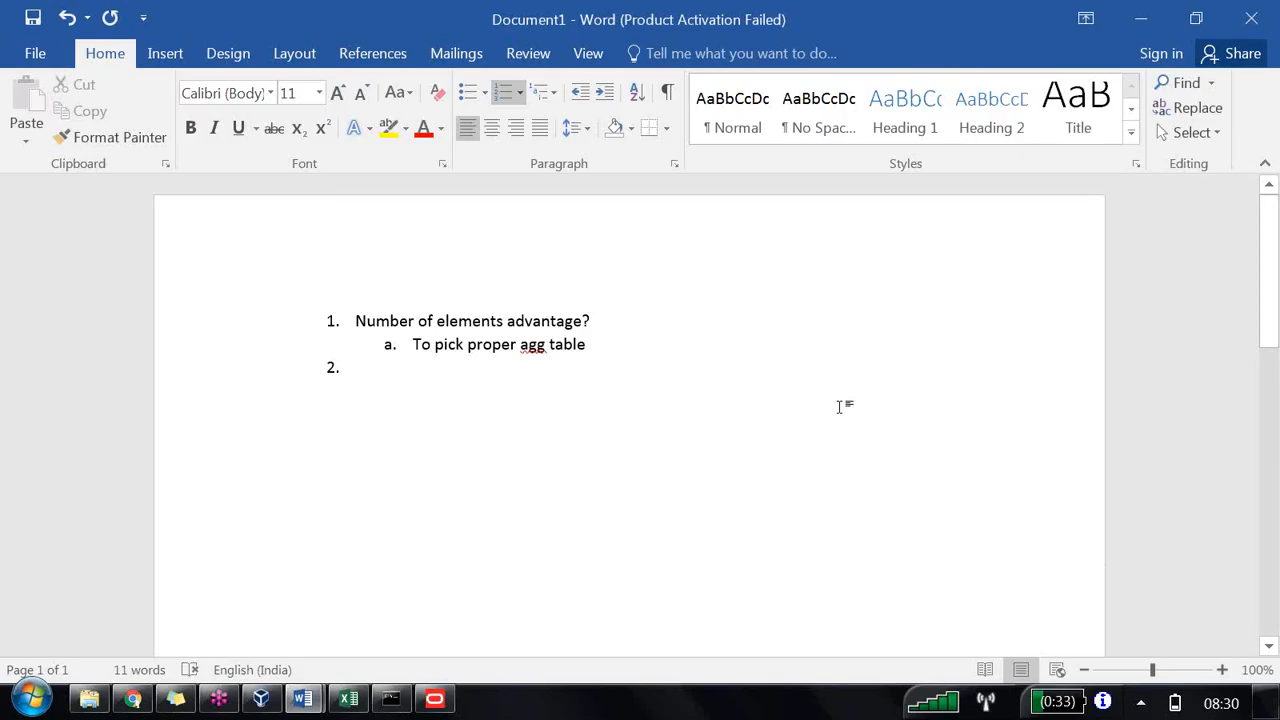
{"action": "left_click", "coordinate": [348, 700]}
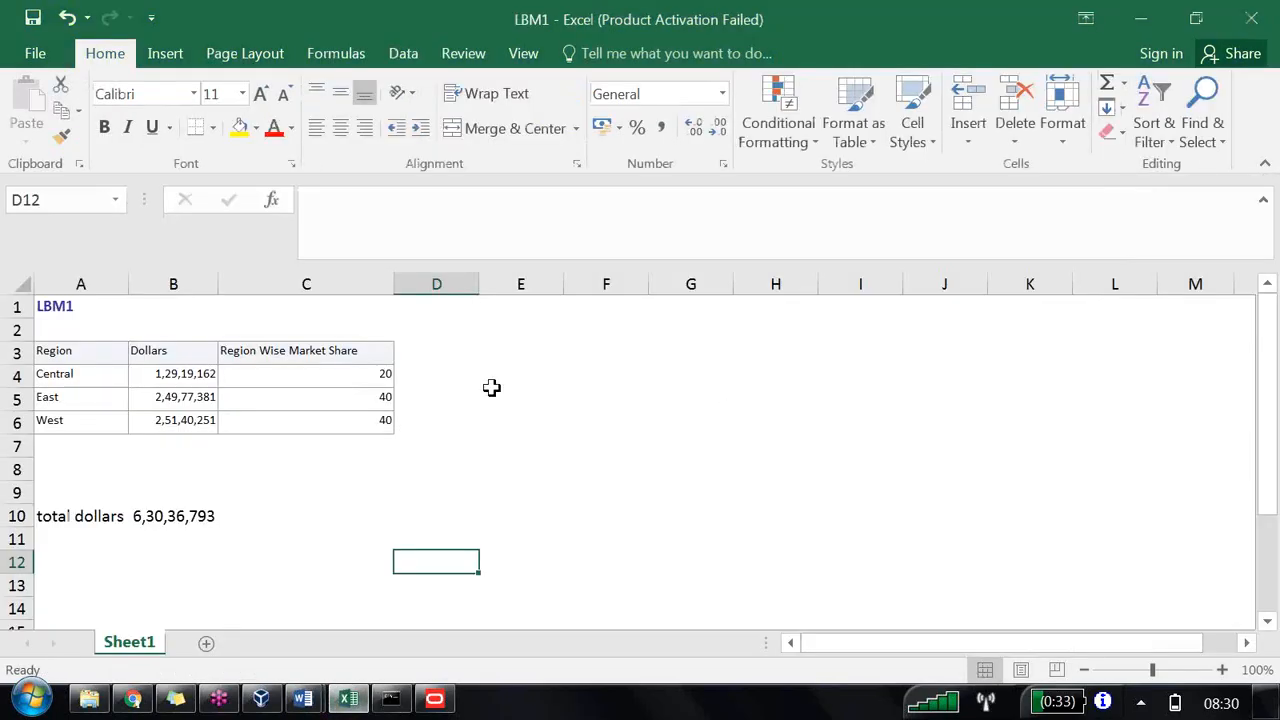
Step: Duplicate the Dollars logical column in the Fact - sales table of the Core business model
{"action": "left_click", "coordinate": [504, 399]}
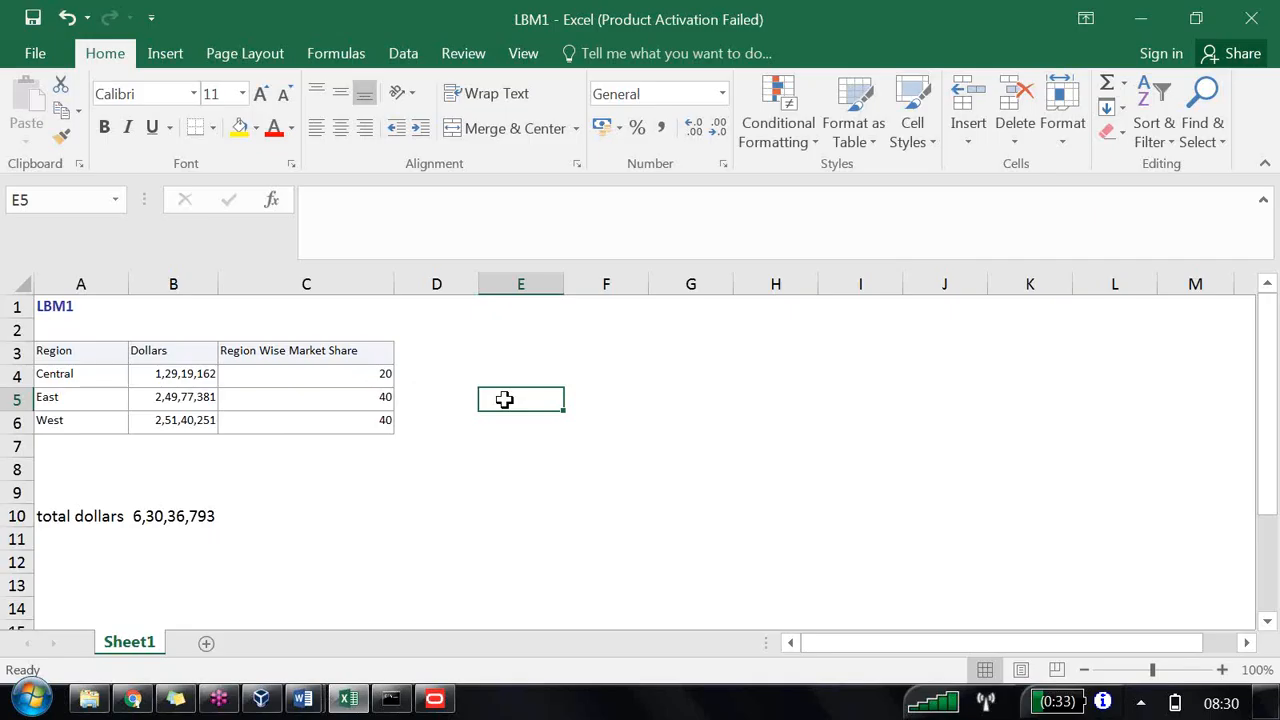
{"action": "left_click", "coordinate": [434, 699]}
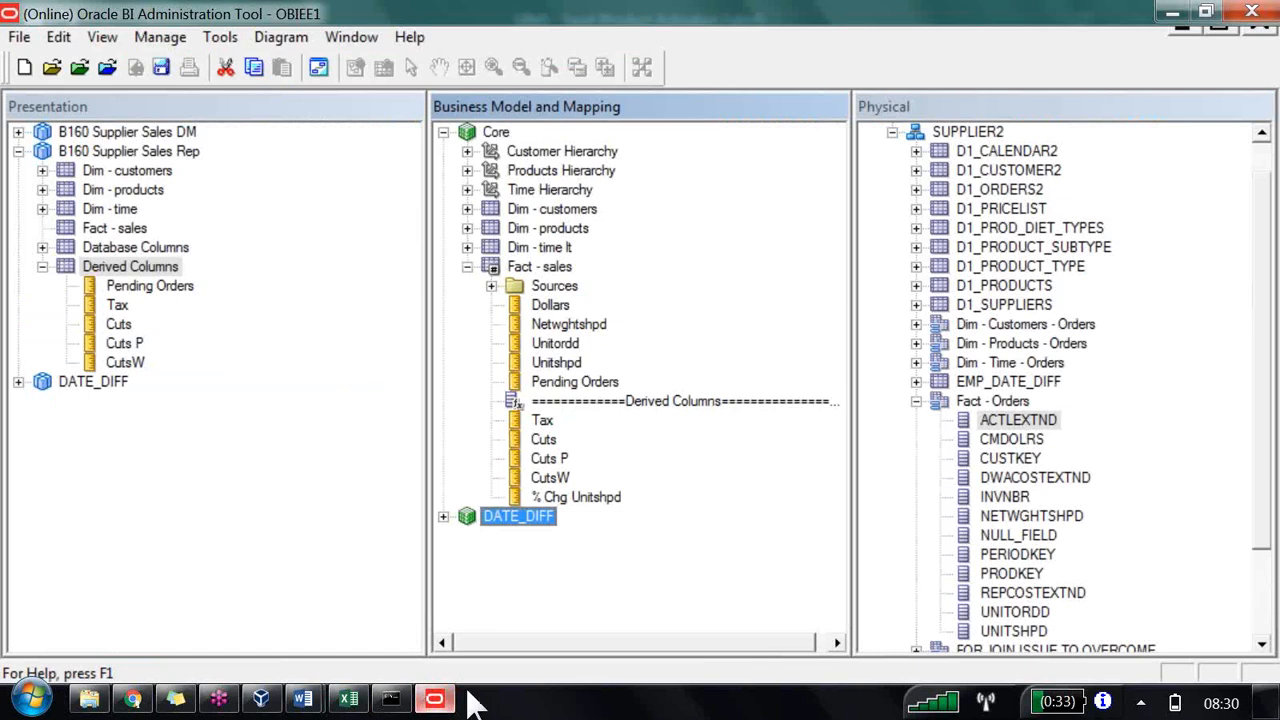
{"action": "right_click", "coordinate": [563, 306]}
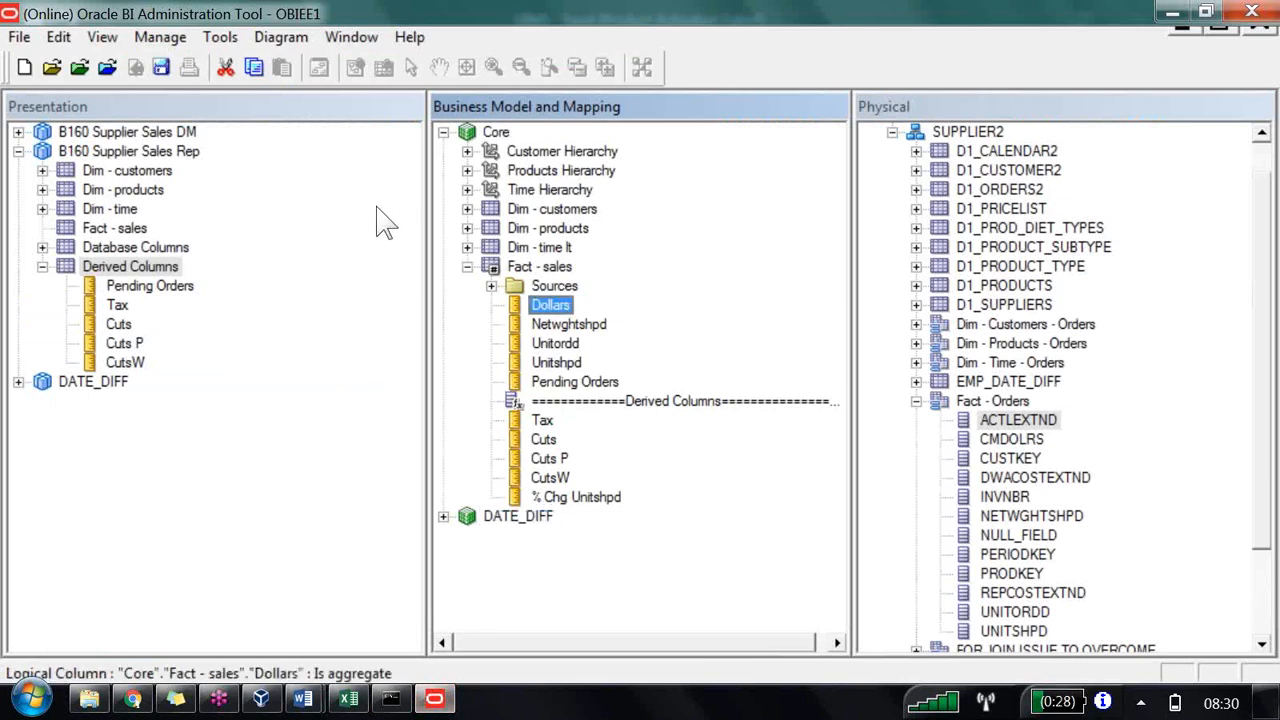
{"action": "left_click", "coordinate": [634, 350]}
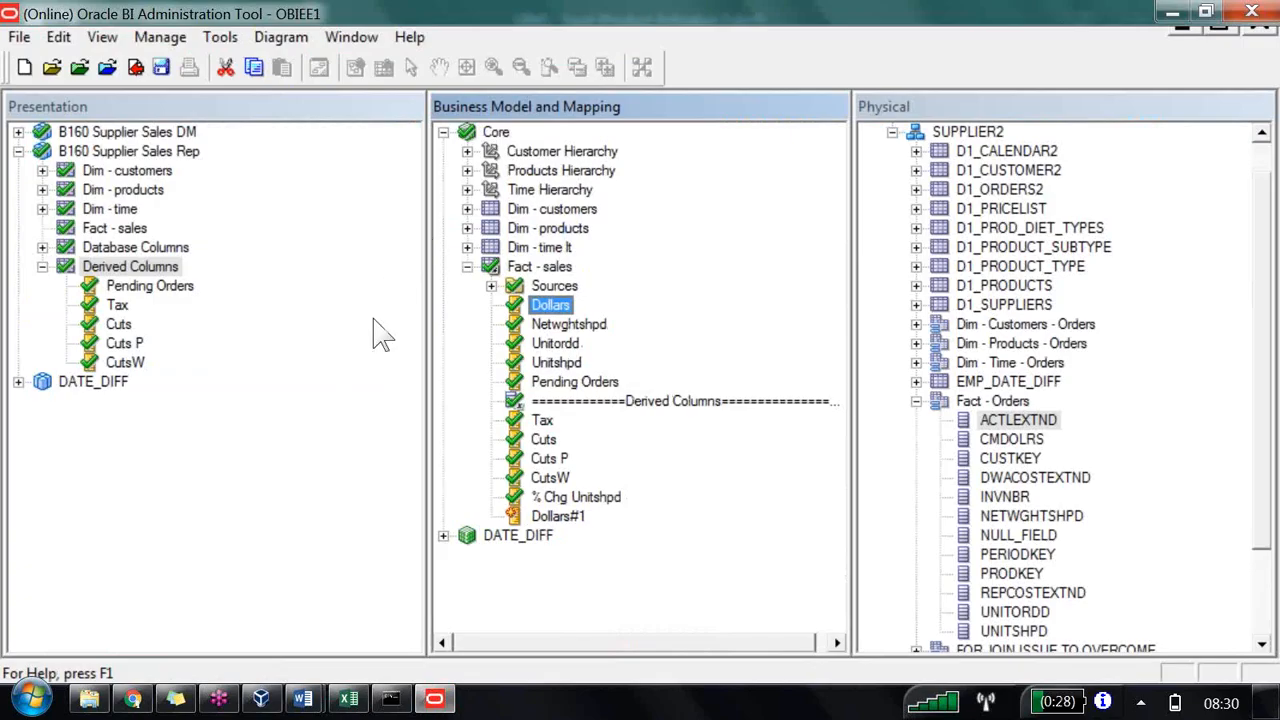
Step: Rename the duplicated column to Grand Total and add it to the Derived Columns presentation folder
{"action": "left_click", "coordinate": [558, 516]}
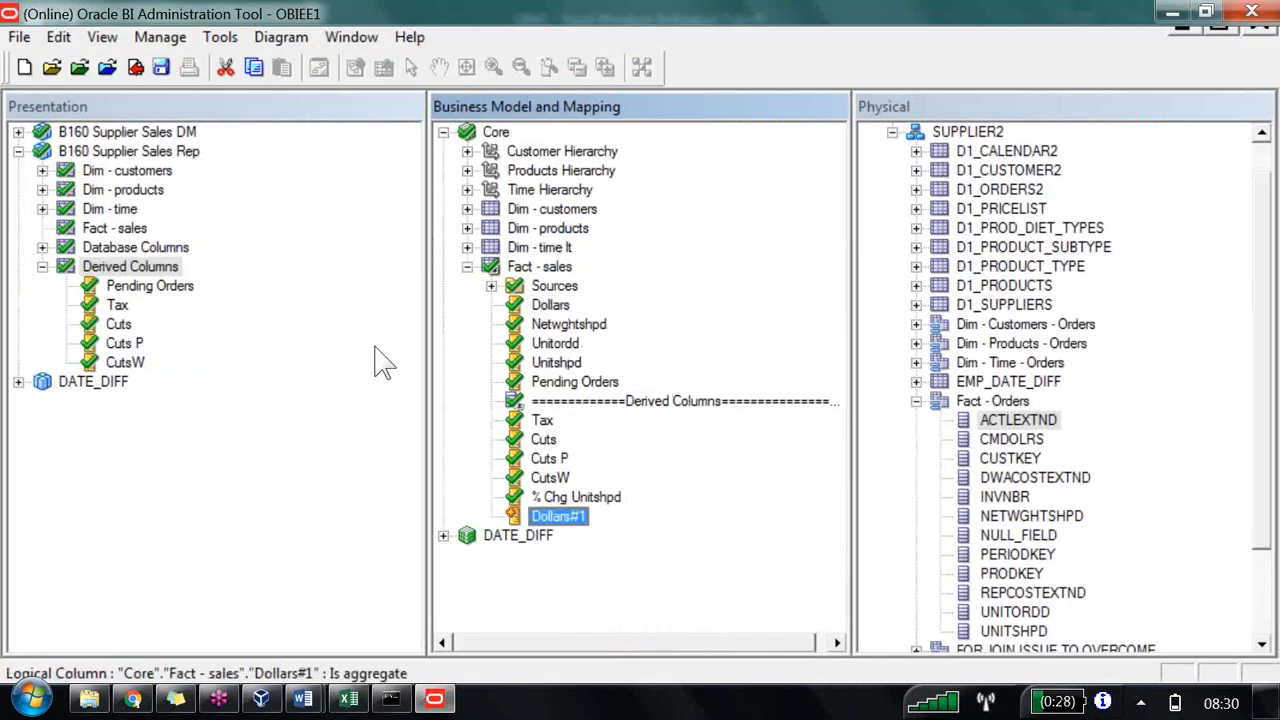
{"action": "key", "text": "F2"}
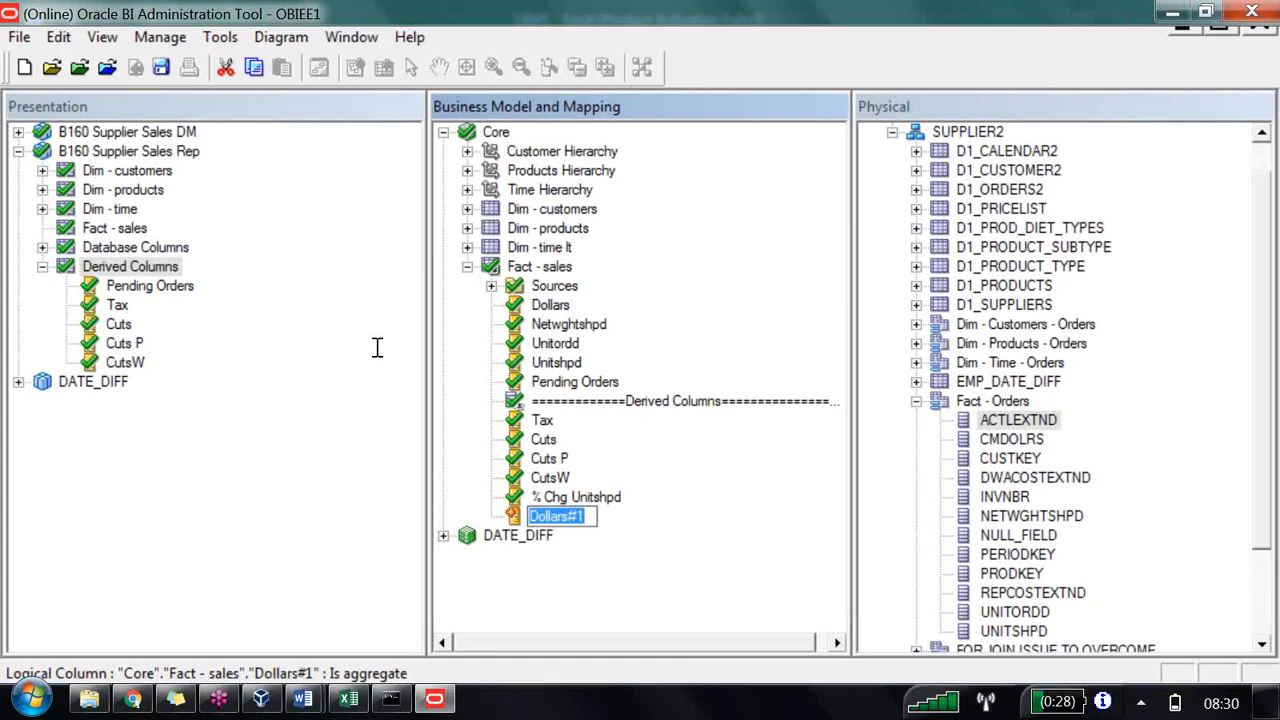
{"action": "type", "text": "Gran"}
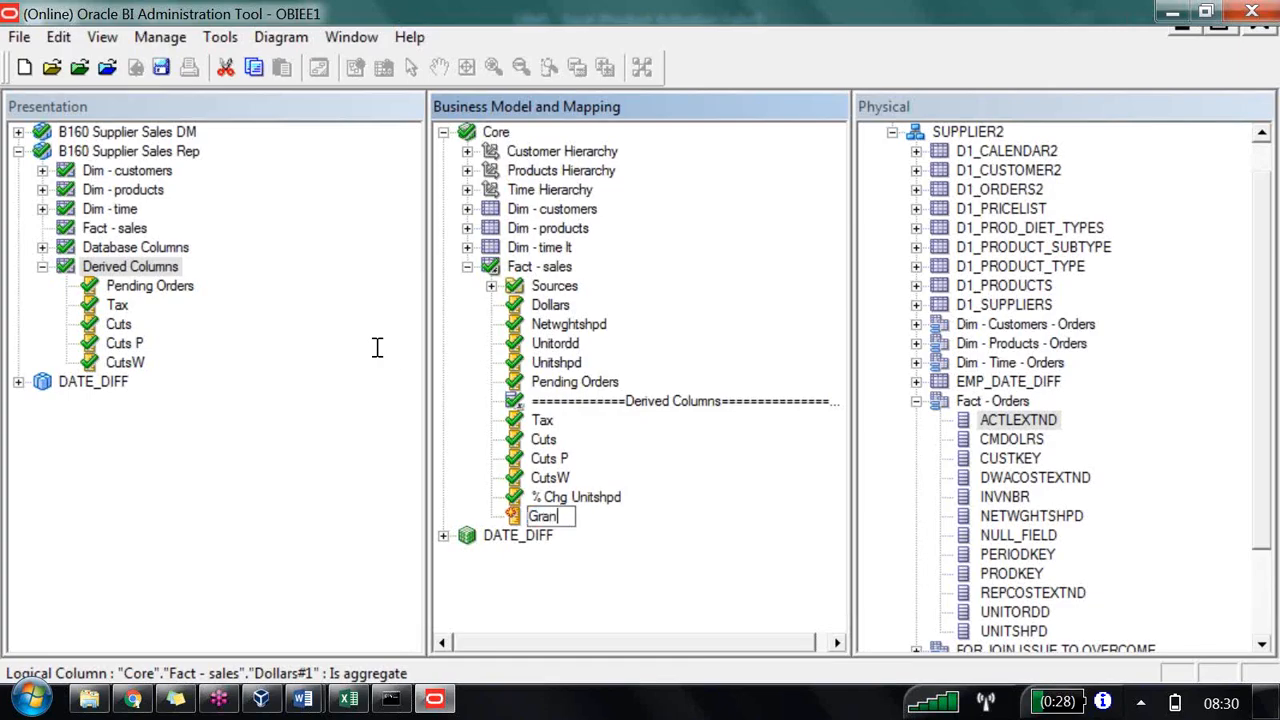
{"action": "type", "text": "d Total"}
{"action": "key", "text": "Return"}
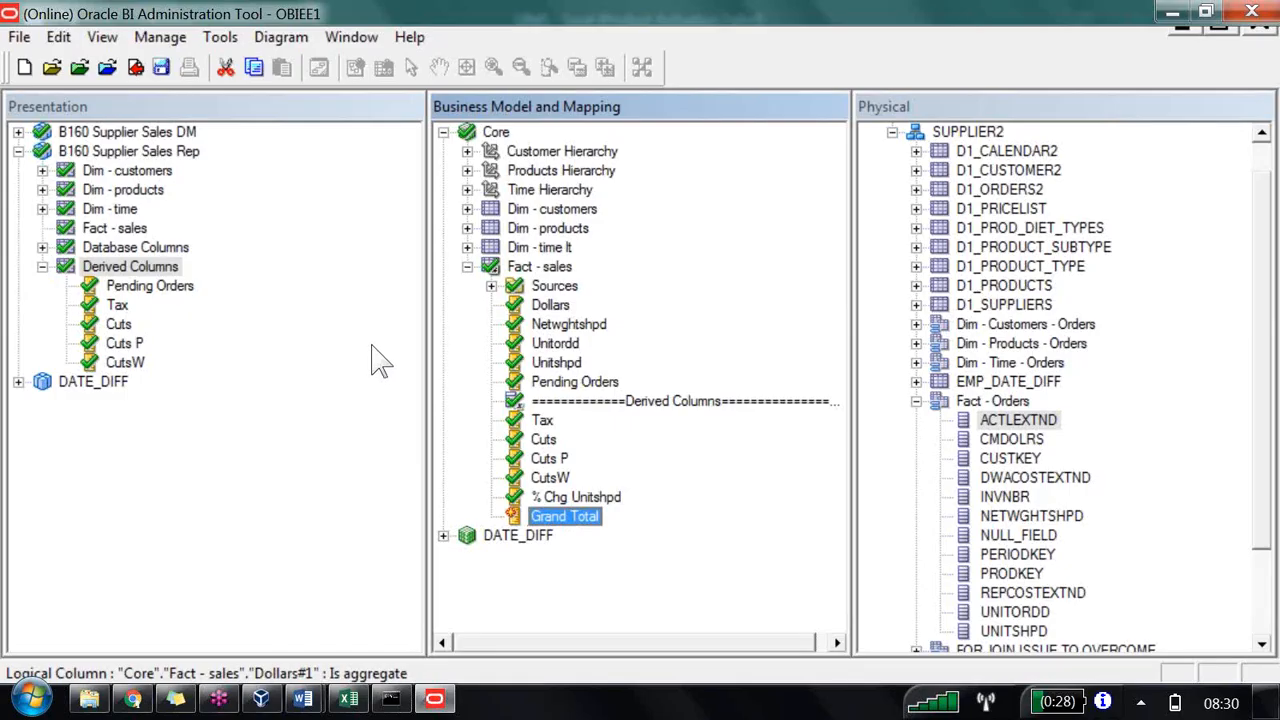
{"action": "left_click_drag", "start_coordinate": [565, 516], "coordinate": [108, 185]}
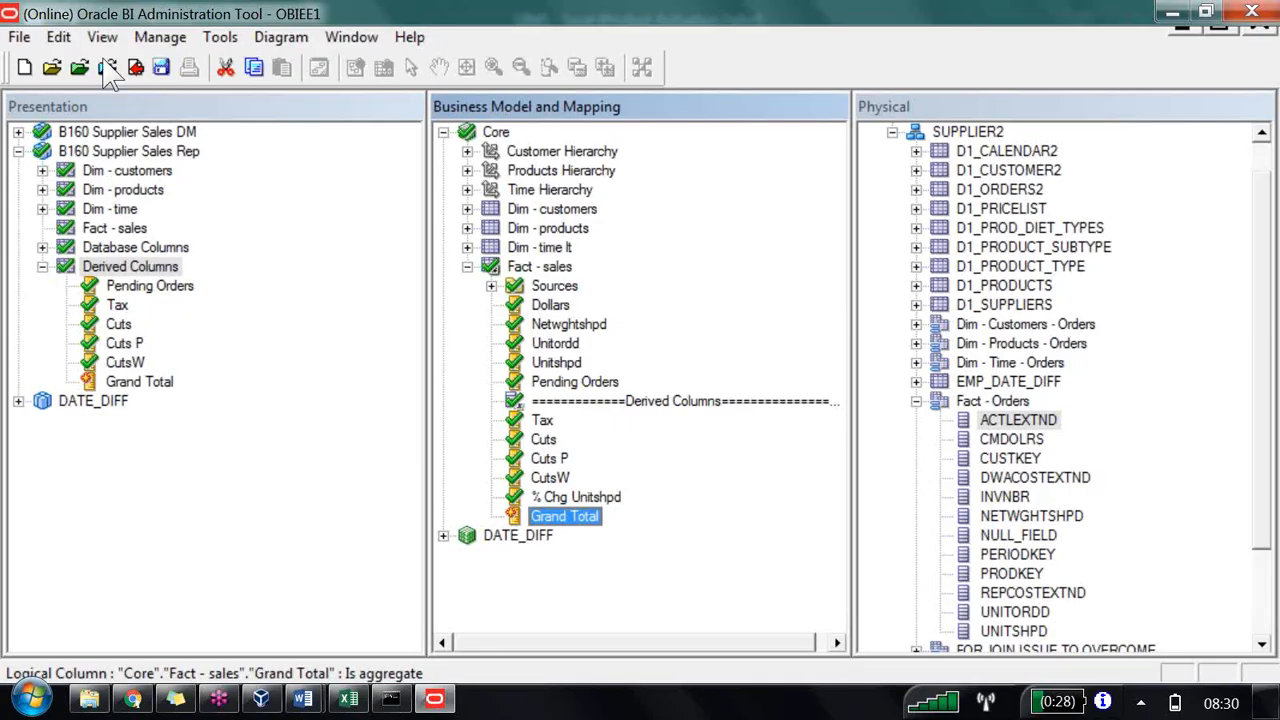
Step: Save the repository, accept the global consistency check, and close the checker
{"action": "left_click", "coordinate": [135, 67]}
{"action": "key", "text": "Return"}
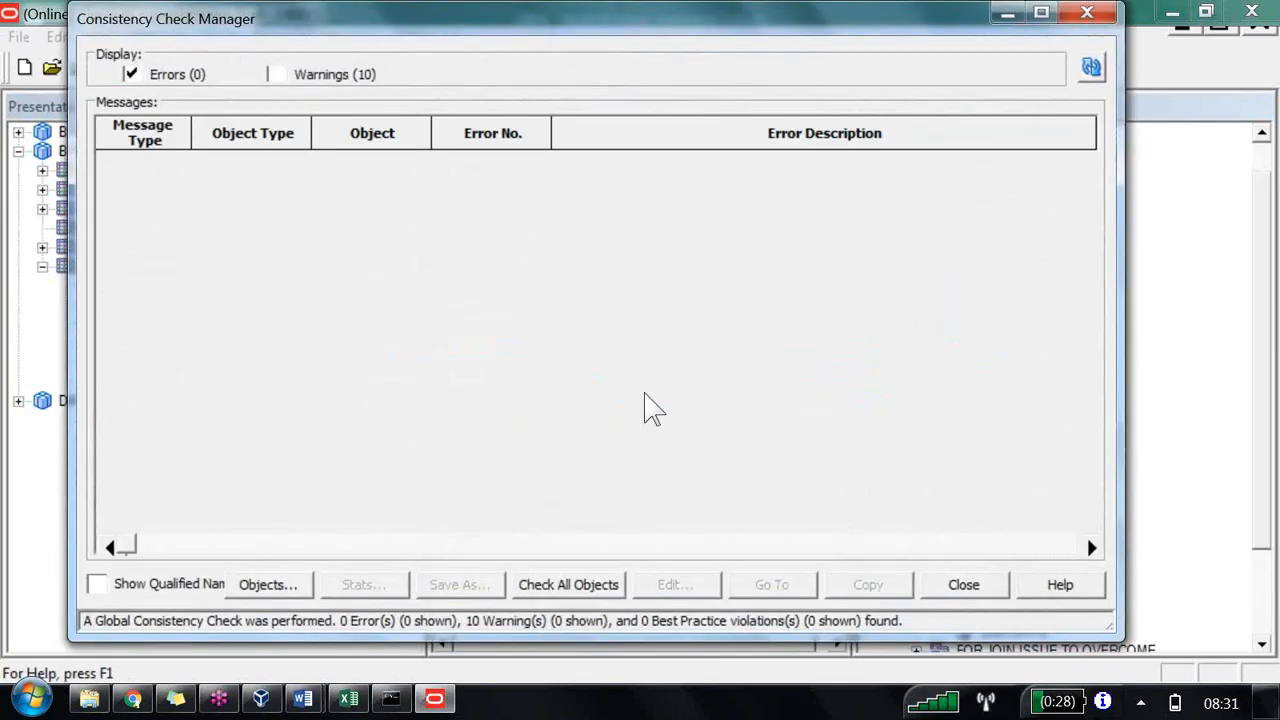
{"action": "left_click", "coordinate": [964, 585]}
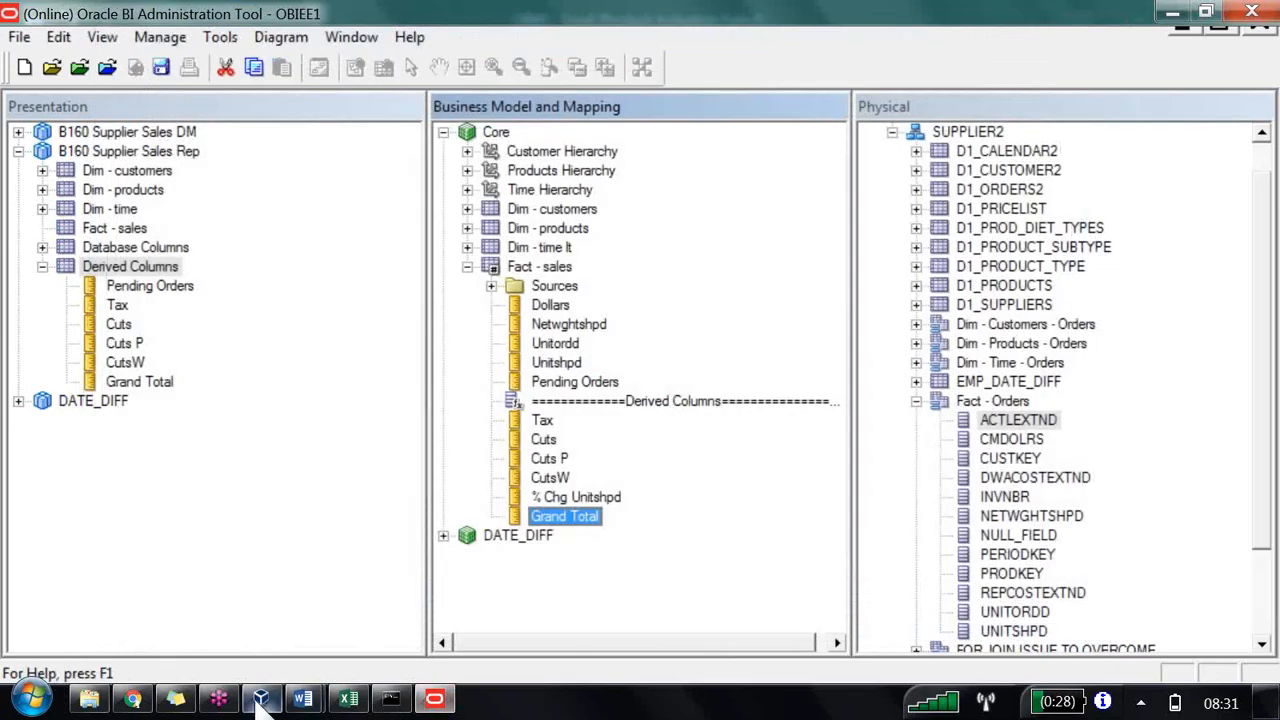
Step: Refresh the subject area metadata in Answers and add the Grand Total column to the report table, placed after Dollars
{"action": "left_click", "coordinate": [132, 700]}
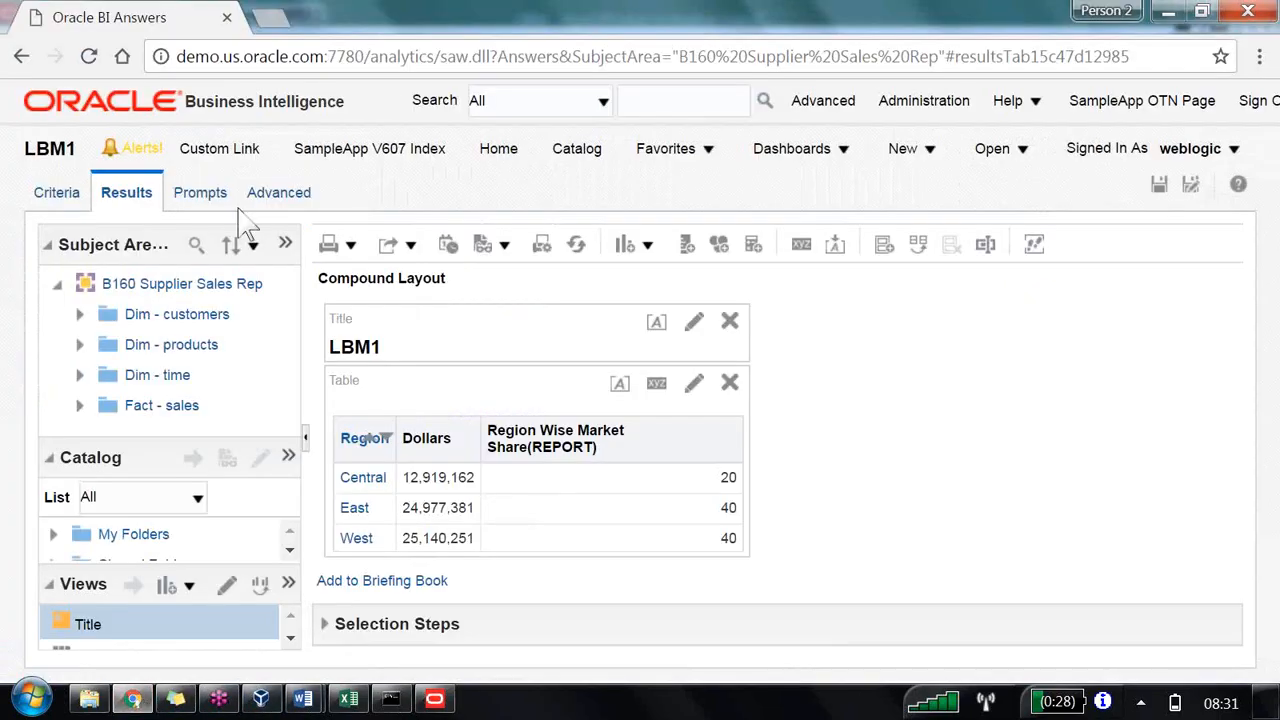
{"action": "left_click", "coordinate": [286, 245]}
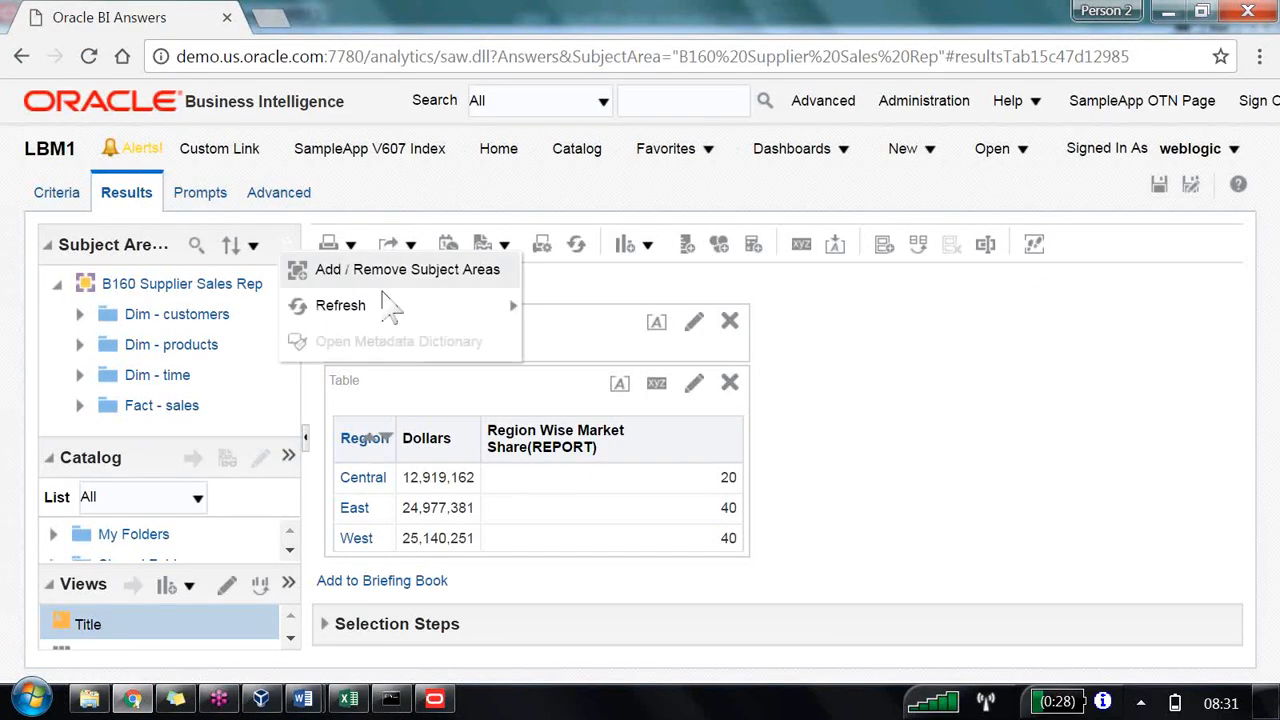
{"action": "mouse_move", "coordinate": [420, 306]}
{"action": "left_click", "coordinate": [578, 343]}
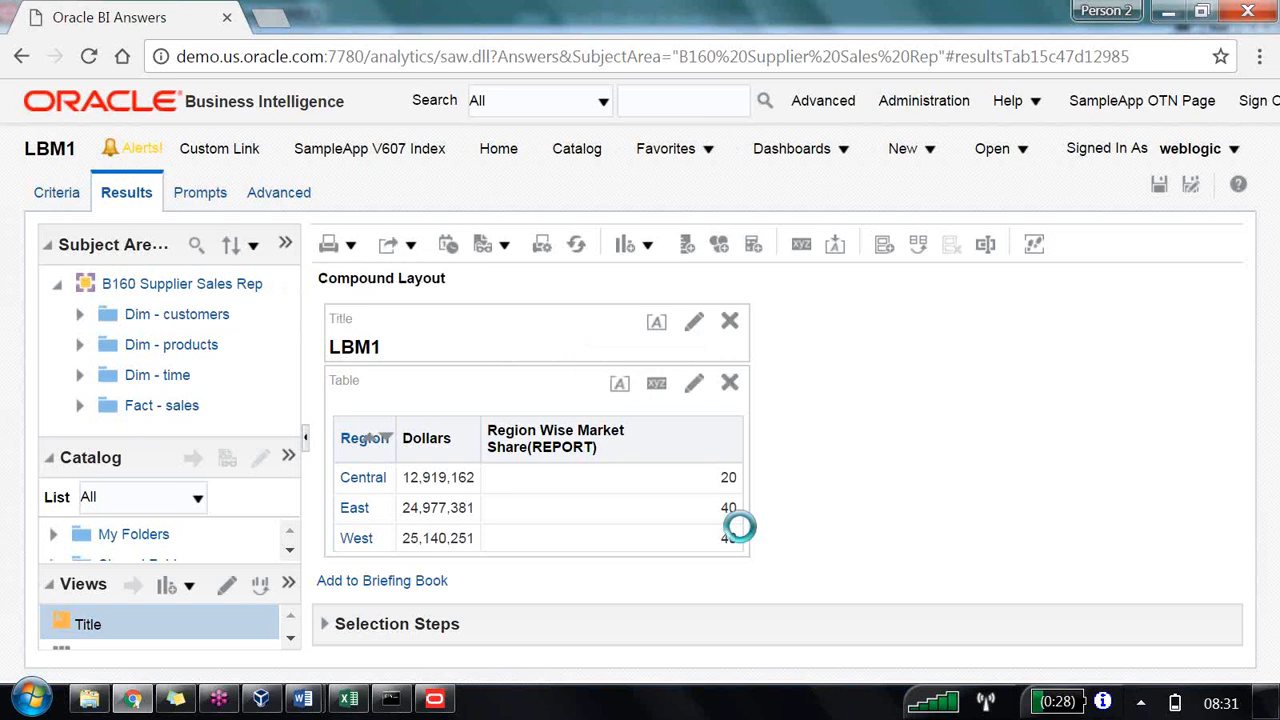
{"action": "left_click", "coordinate": [80, 406]}
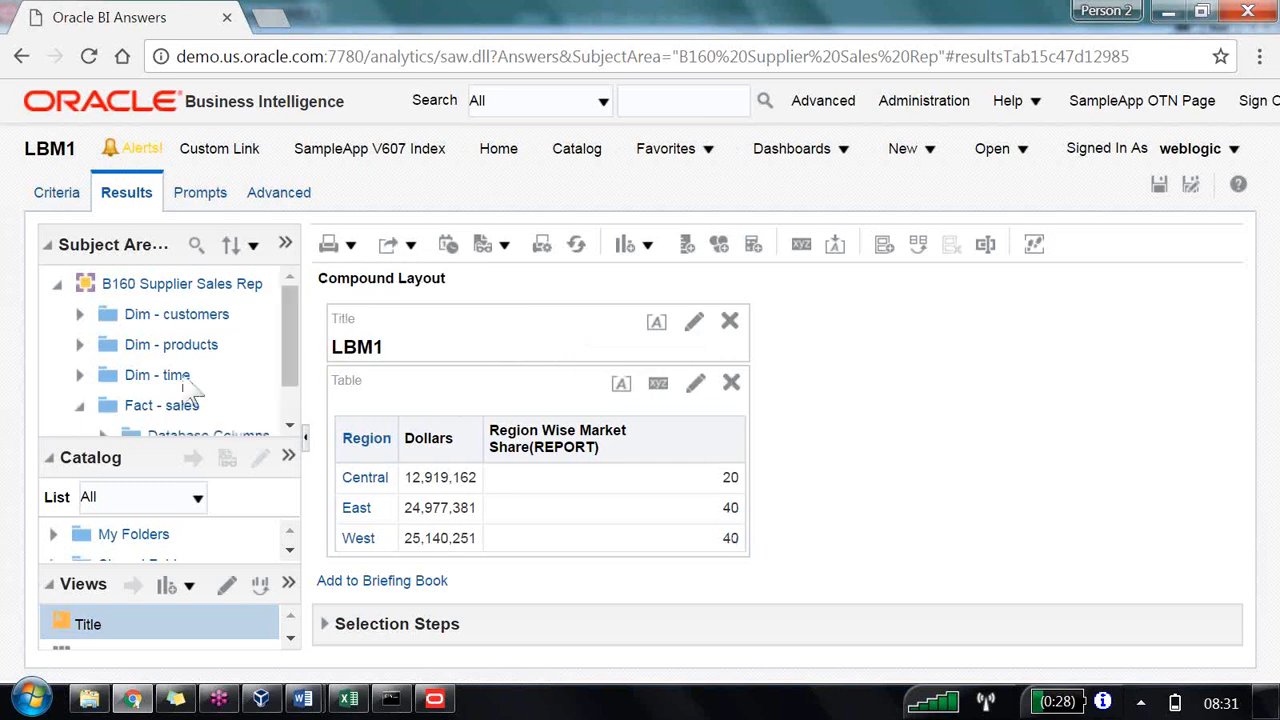
{"action": "left_click", "coordinate": [103, 416]}
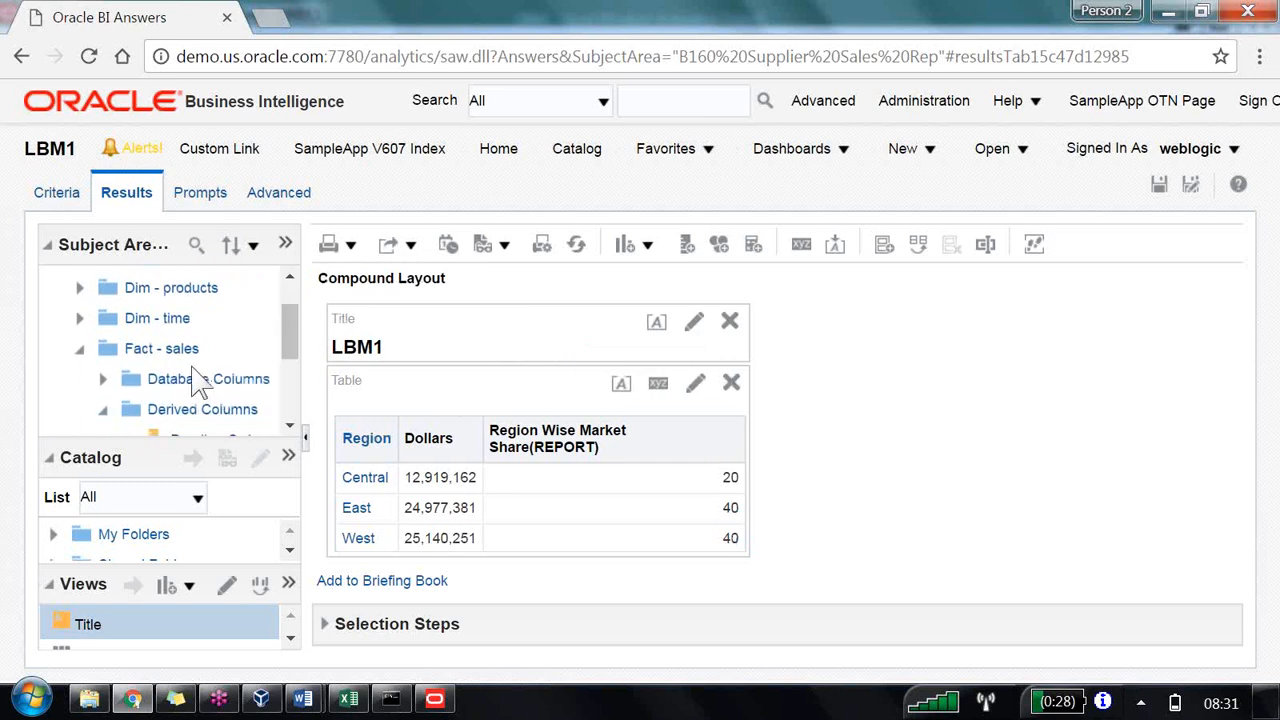
{"action": "left_click_drag", "start_coordinate": [205, 425], "coordinate": [460, 480]}
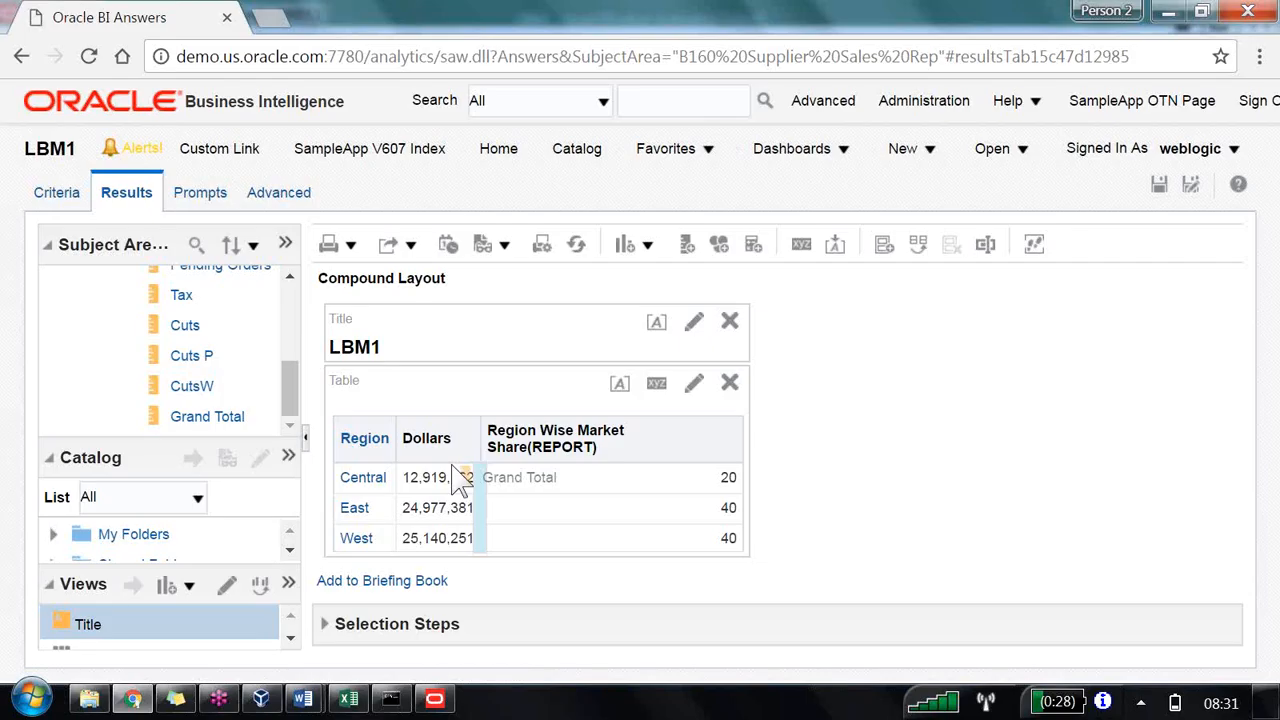
{"action": "left_click_drag", "start_coordinate": [460, 480], "coordinate": [460, 482]}
{"action": "left_click_drag", "start_coordinate": [460, 480], "coordinate": [458, 478]}
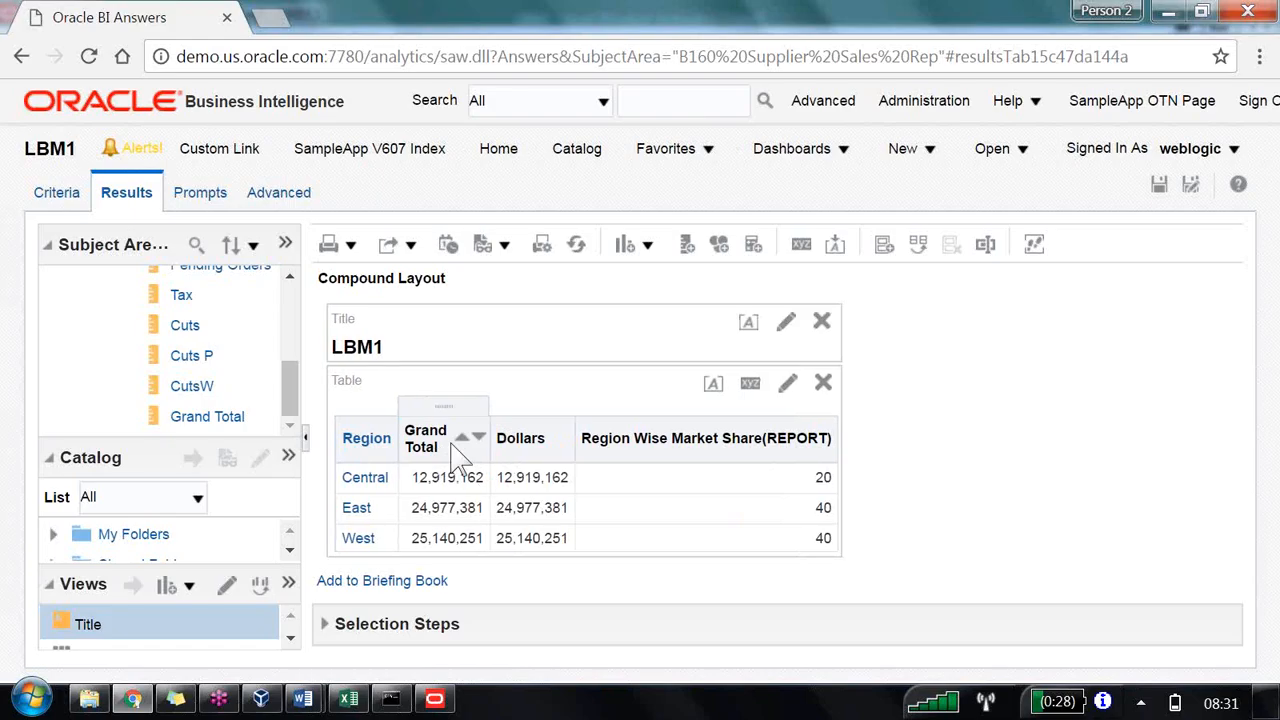
{"action": "left_click_drag", "start_coordinate": [443, 410], "coordinate": [558, 476]}
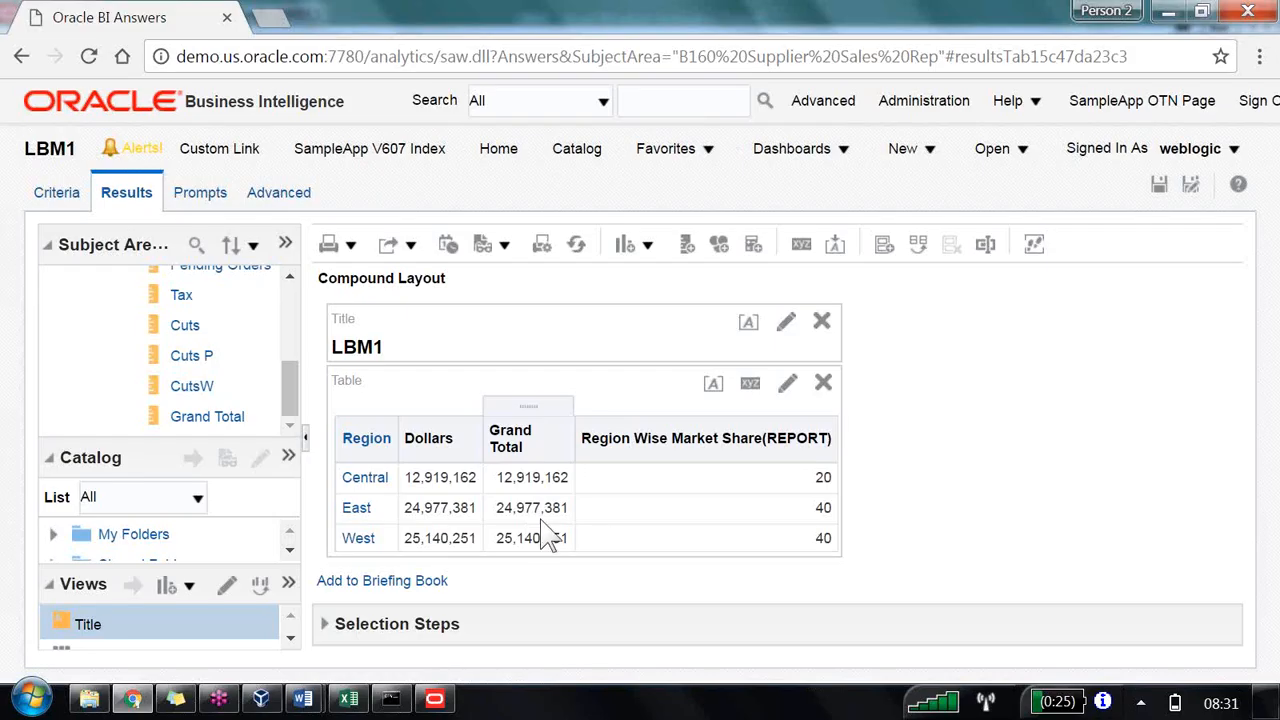
Step: Expand all levels of the Customer Hierarchy in the business model
{"action": "left_click", "coordinate": [435, 699]}
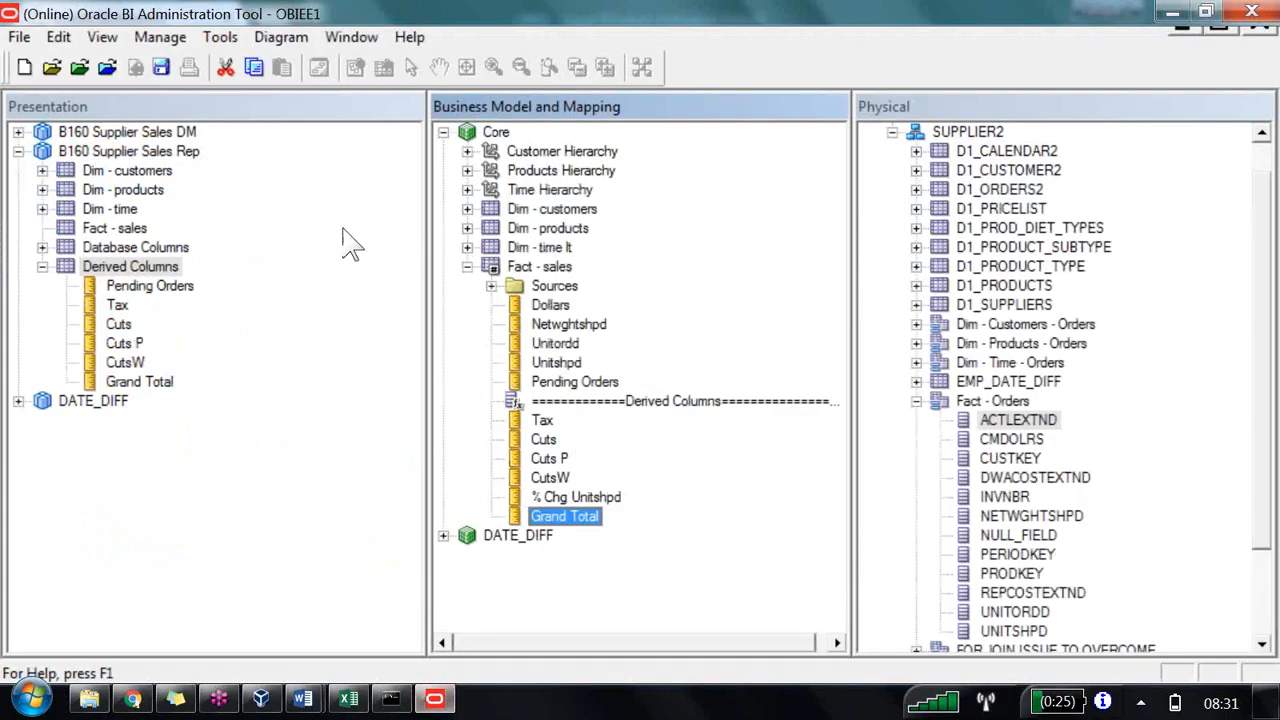
{"action": "left_click", "coordinate": [526, 152]}
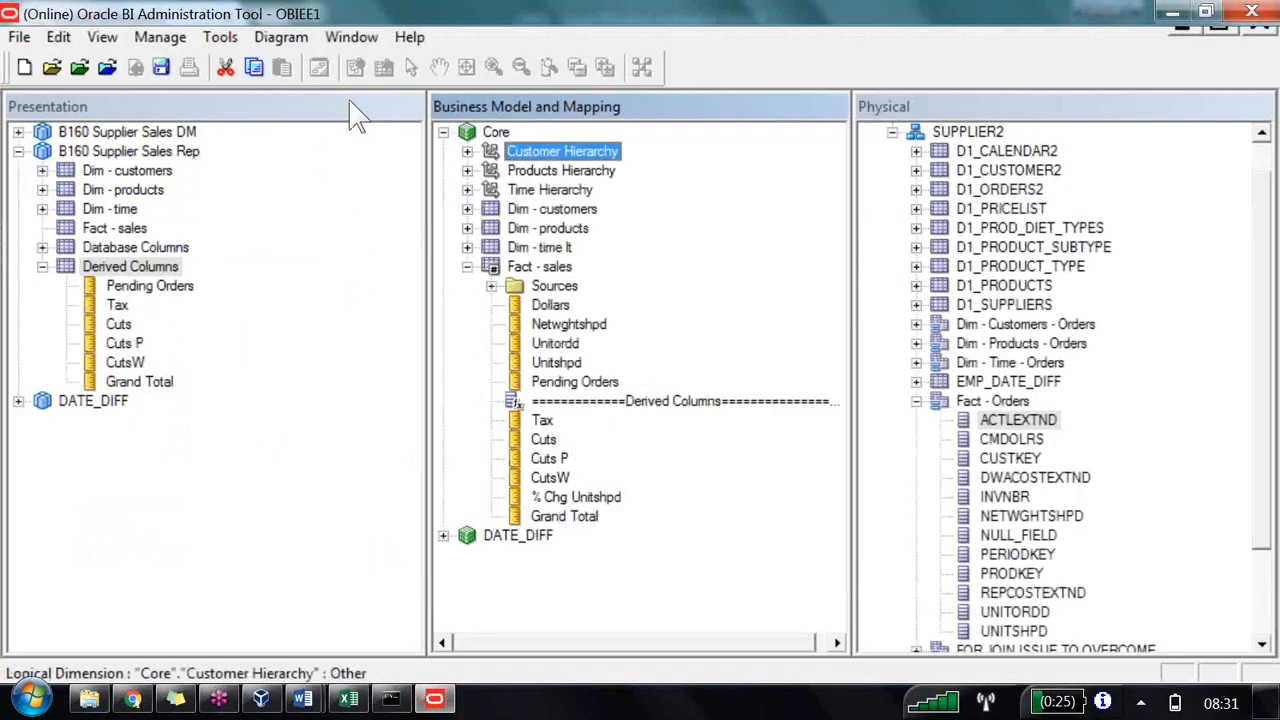
{"action": "right_click", "coordinate": [526, 152]}
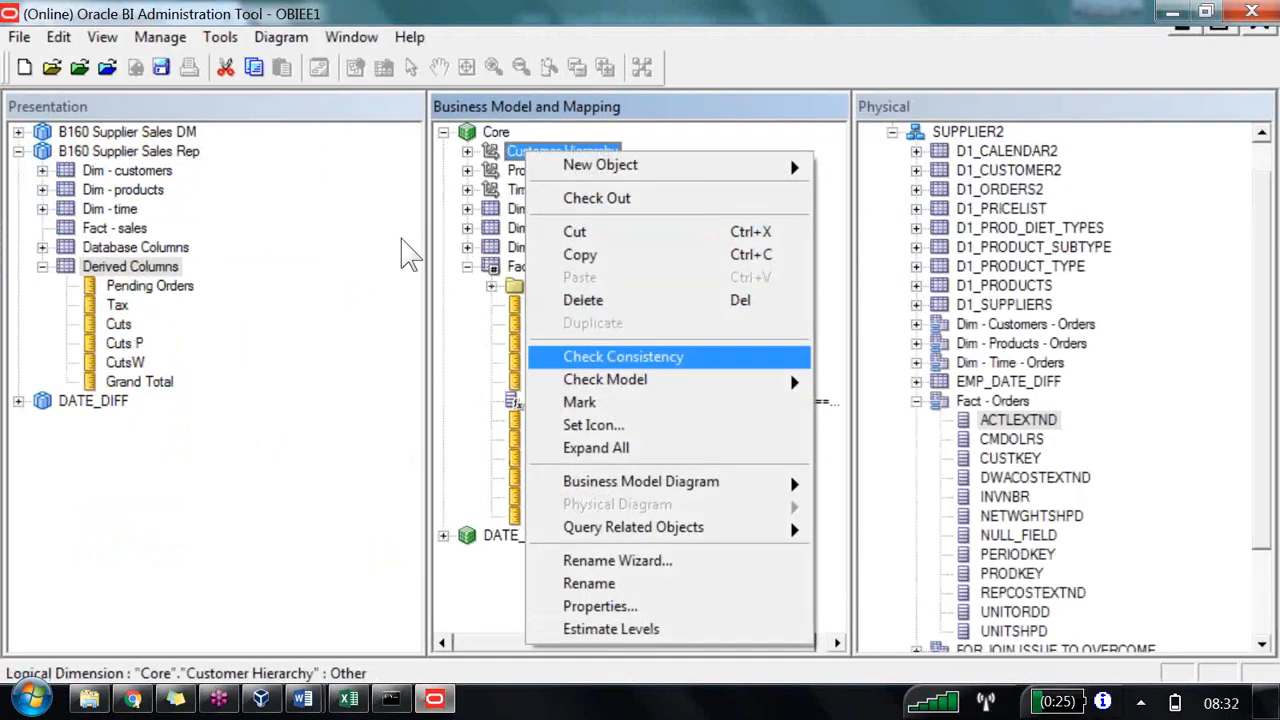
{"action": "left_click", "coordinate": [614, 458]}
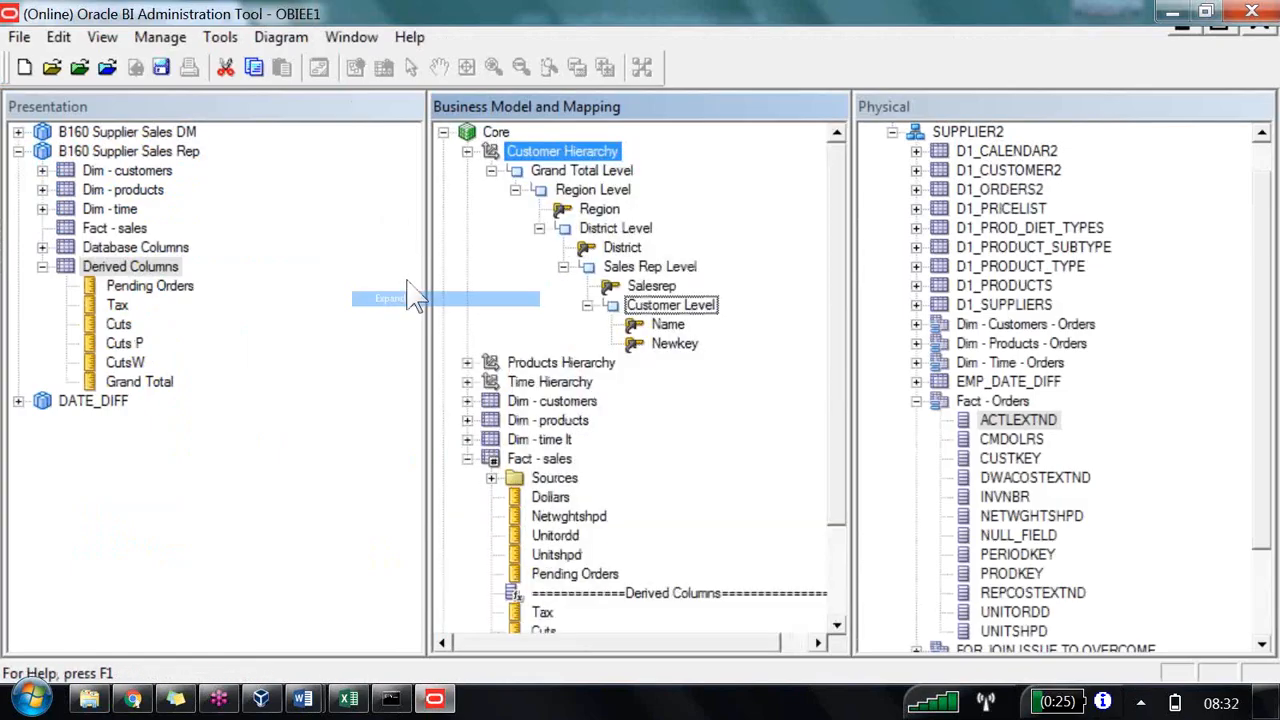
{"action": "key", "text": "Down"}
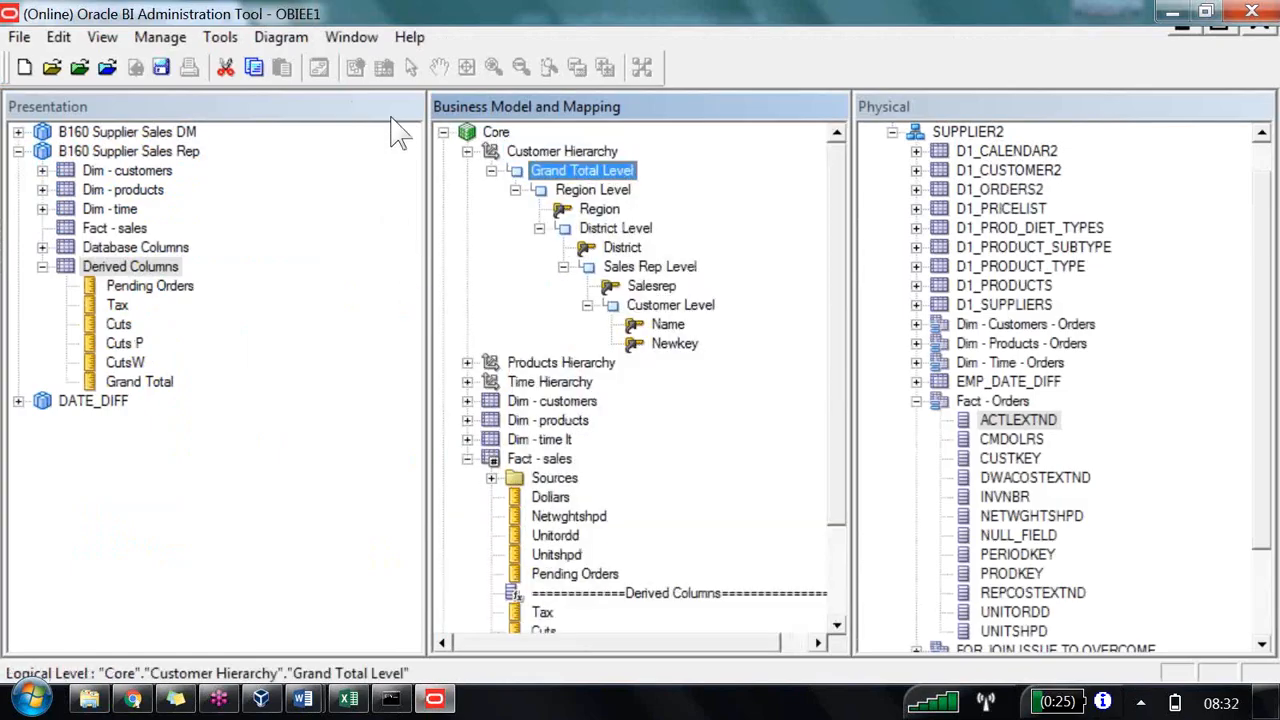
{"action": "key", "text": "p"}
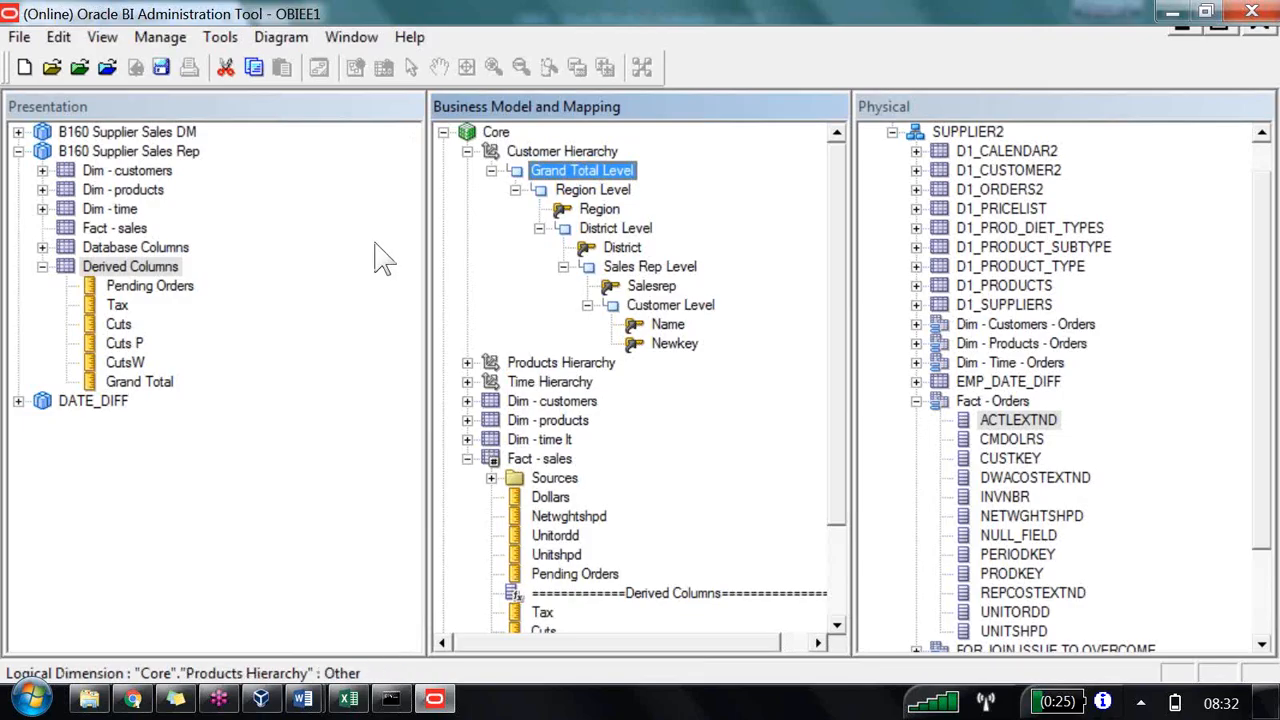
Step: Expand all levels of the Products Hierarchy and the Time Hierarchy
{"action": "right_click", "coordinate": [562, 363]}
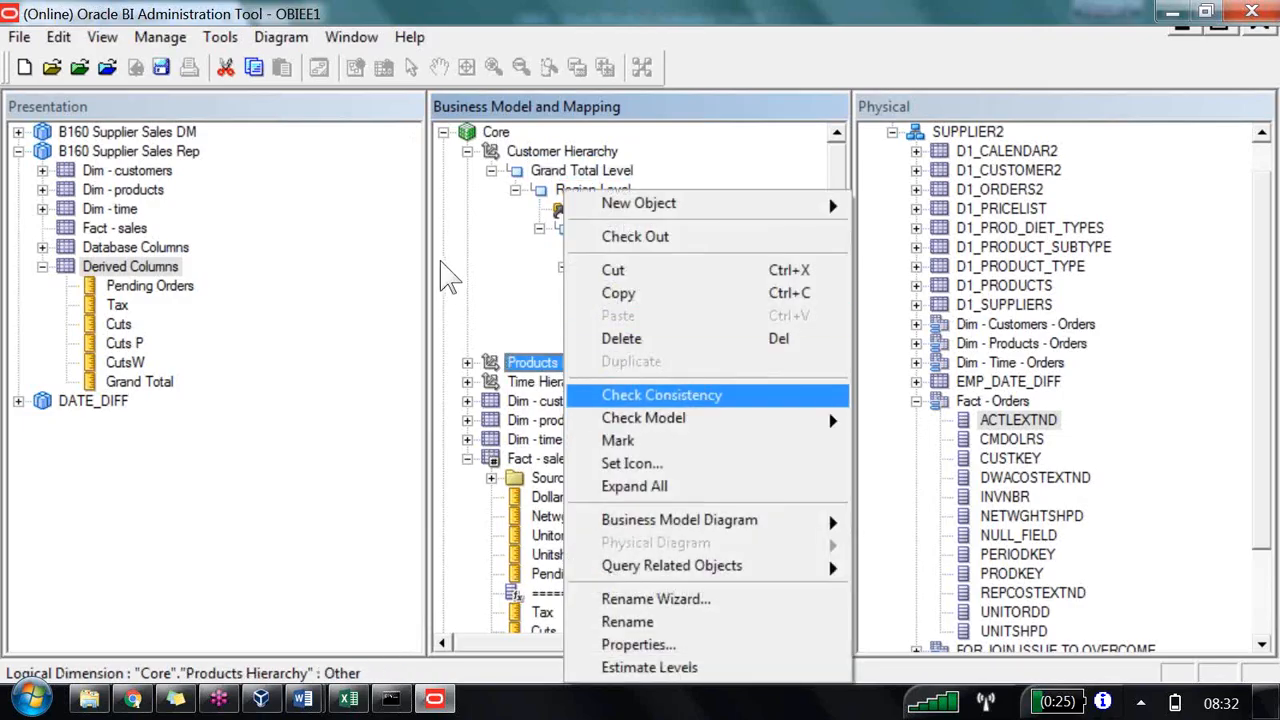
{"action": "key", "text": "Down"}
{"action": "key", "text": "Return"}
{"action": "key", "text": "Down"}
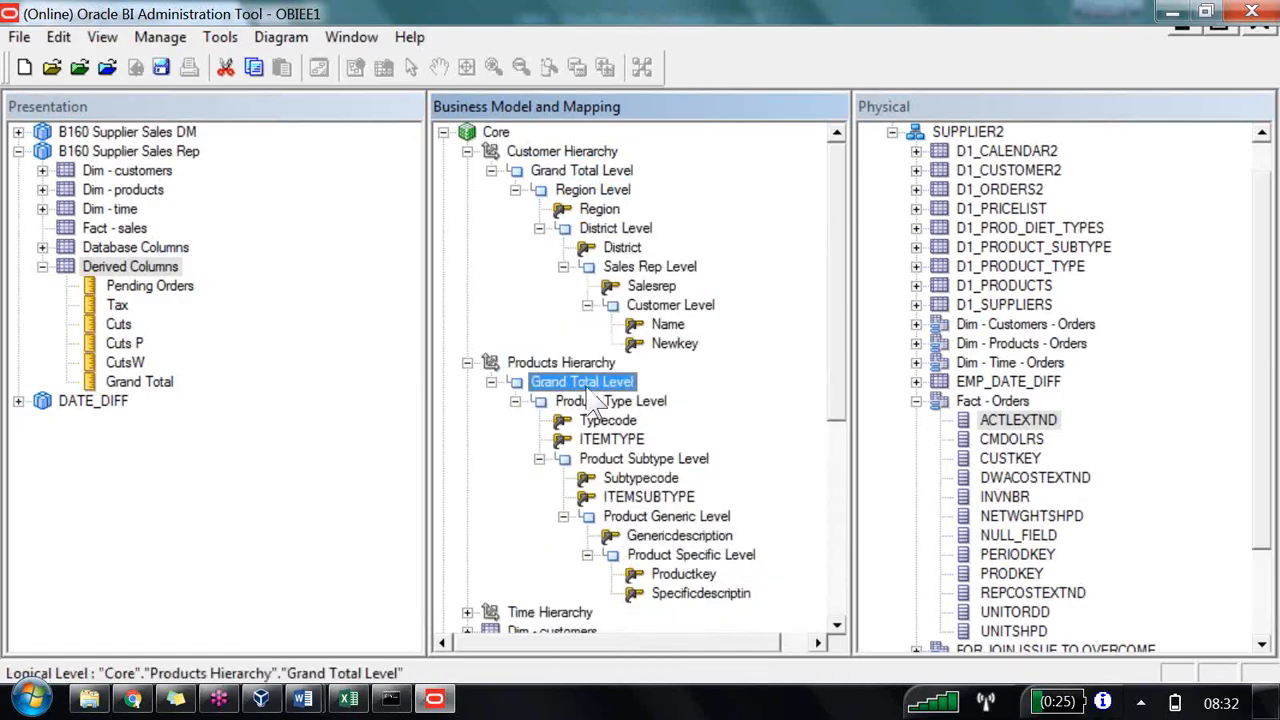
{"action": "scroll", "coordinate": [585, 387], "scroll_direction": "down", "scroll_amount": 2}
{"action": "right_click", "coordinate": [571, 499]}
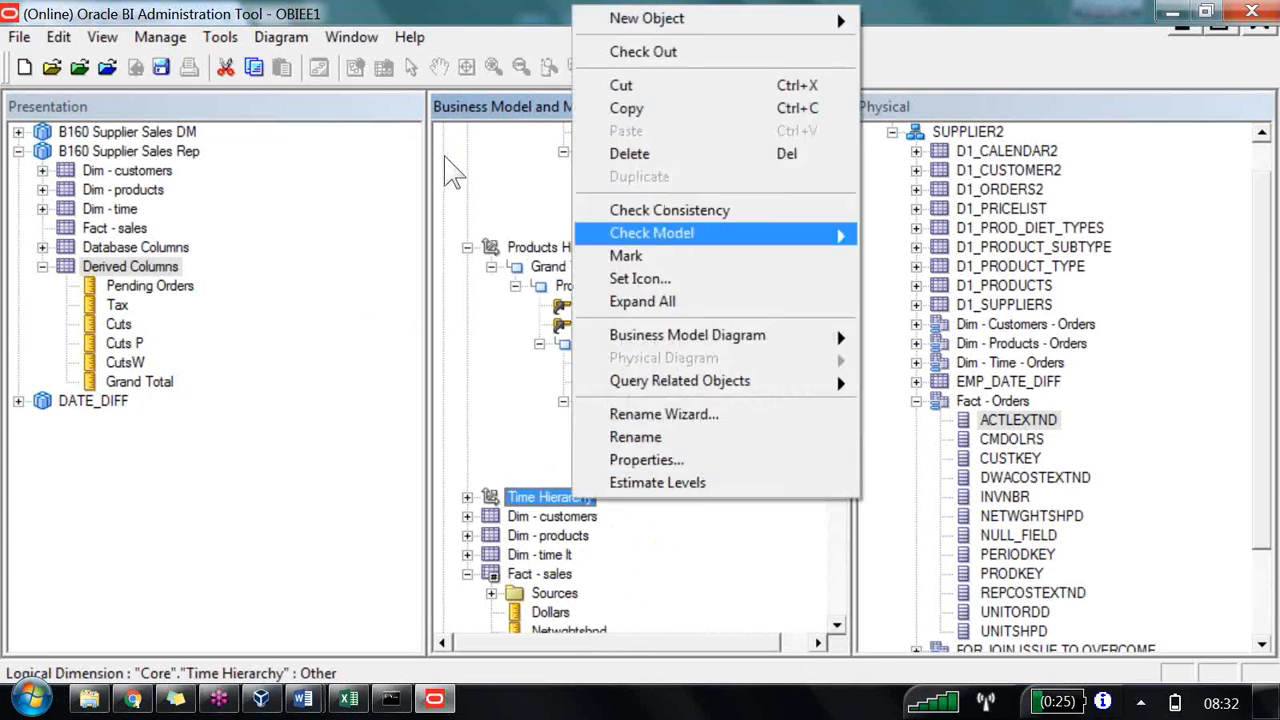
{"action": "key", "text": "Down"}
{"action": "key", "text": "Return"}
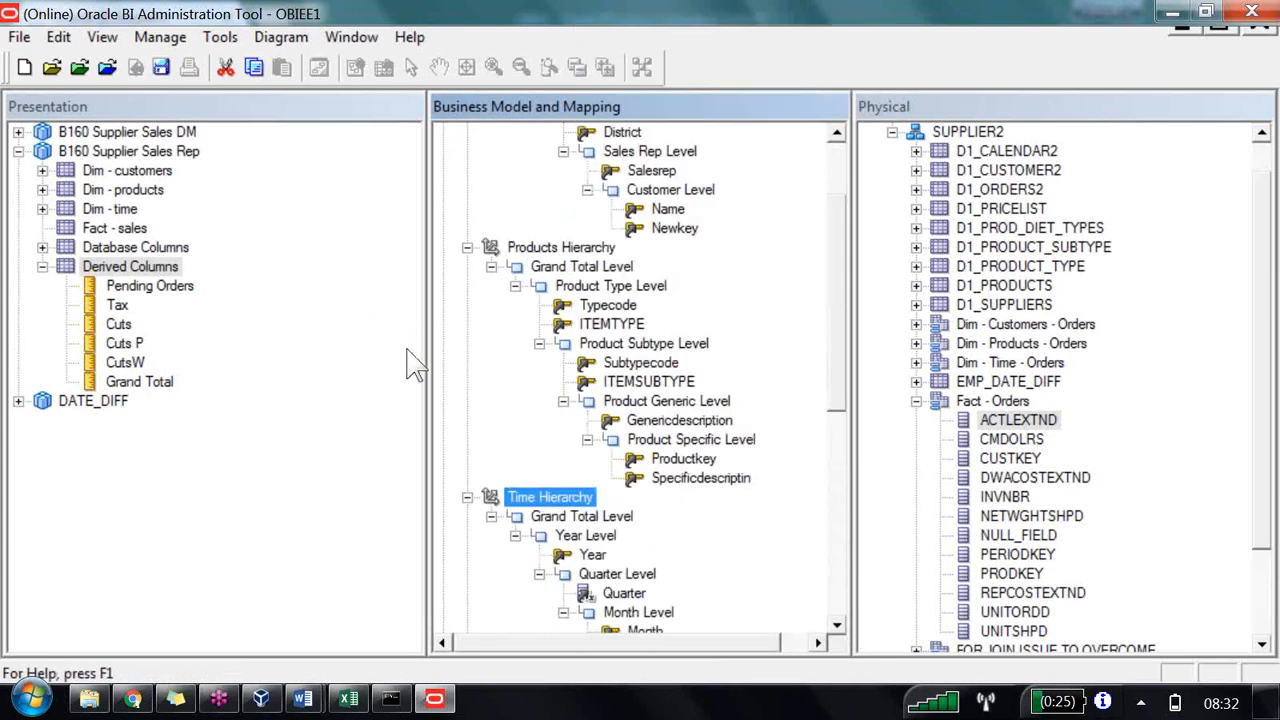
{"action": "key", "text": "Down"}
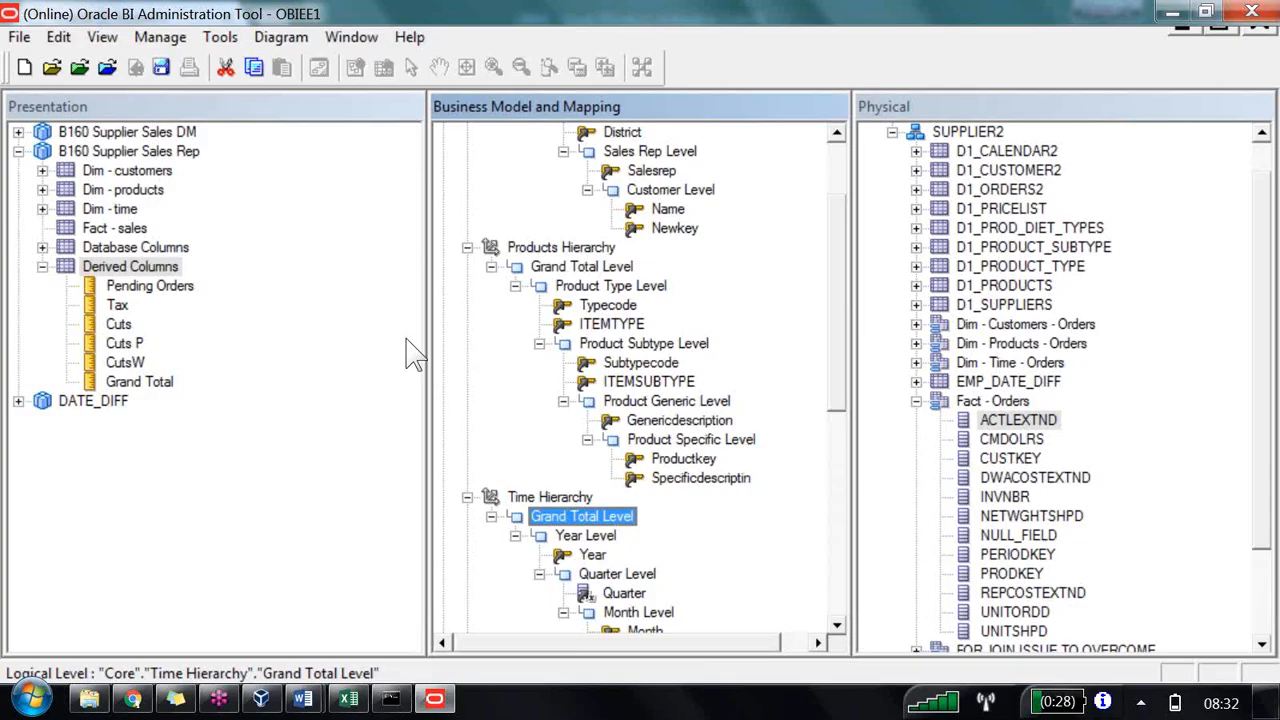
{"action": "scroll", "coordinate": [630, 522], "scroll_direction": "down", "scroll_amount": 2}
{"action": "scroll", "coordinate": [625, 530], "scroll_direction": "down", "scroll_amount": 4}
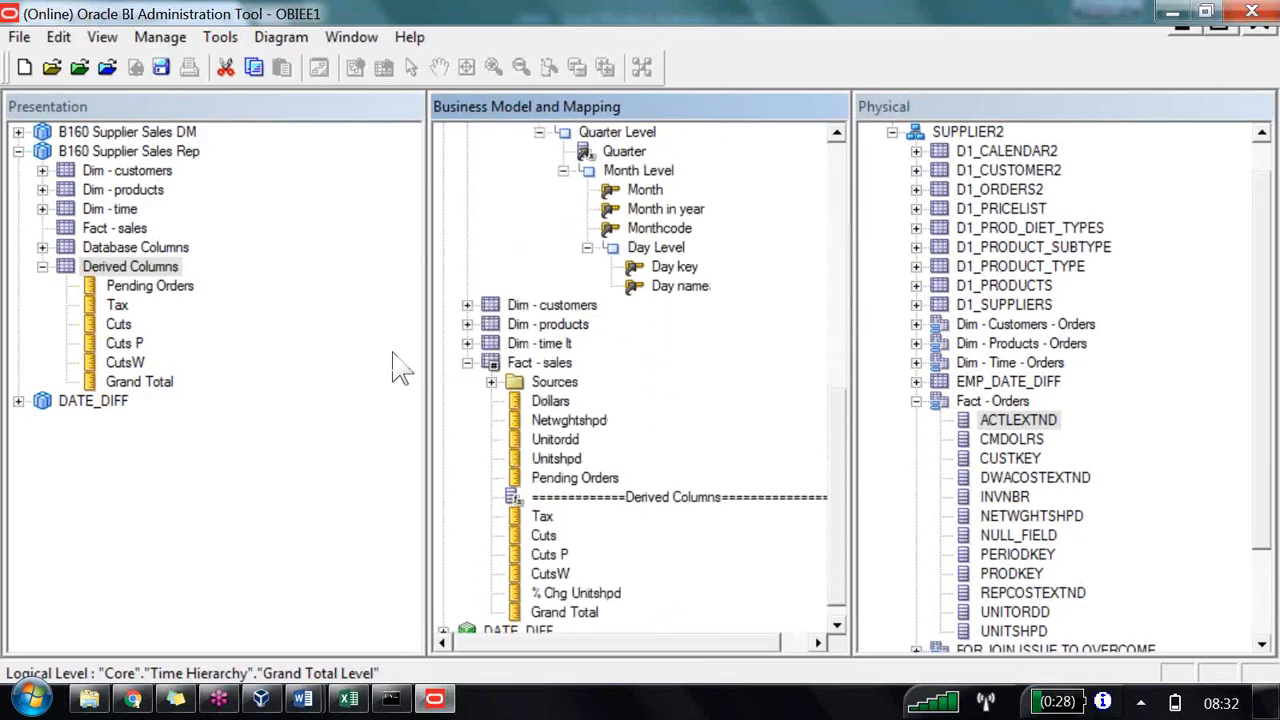
Step: Assign the Grand Total column to the Customer Hierarchy's Grand Total Level and collapse the Products and Time hierarchies
{"action": "left_click", "coordinate": [564, 593]}
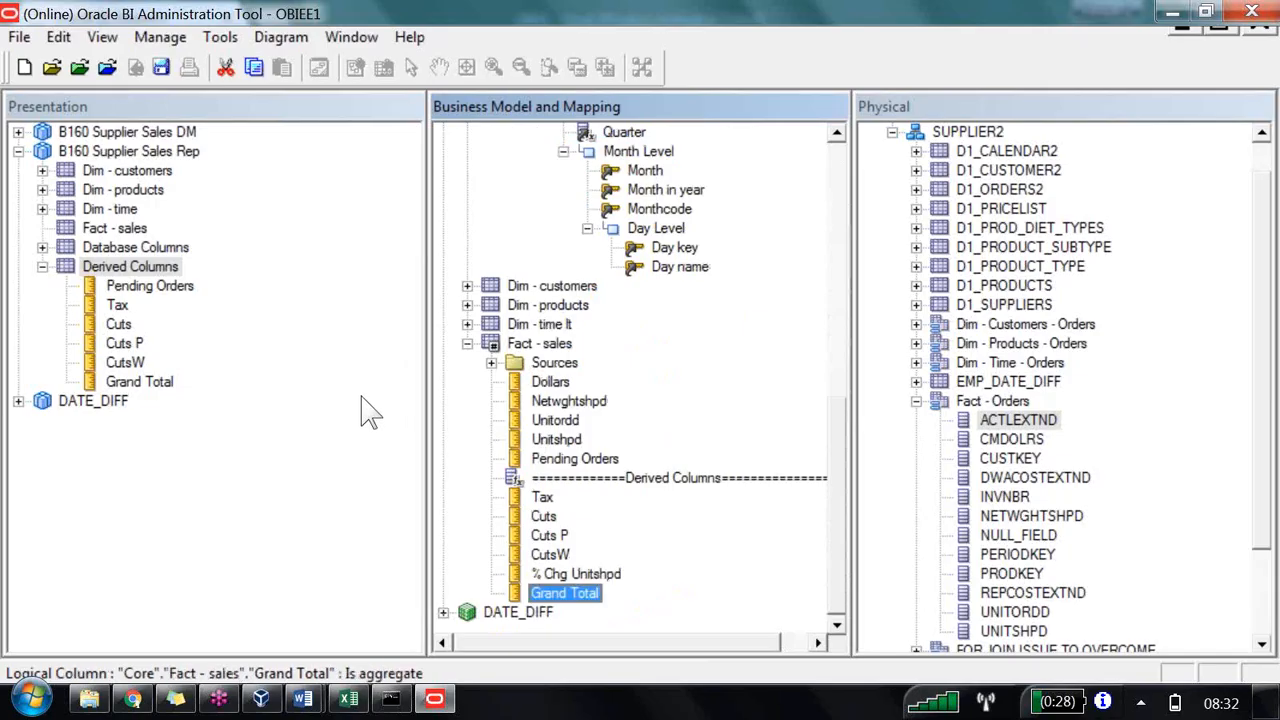
{"action": "left_click_drag", "start_coordinate": [548, 593], "coordinate": [597, 177]}
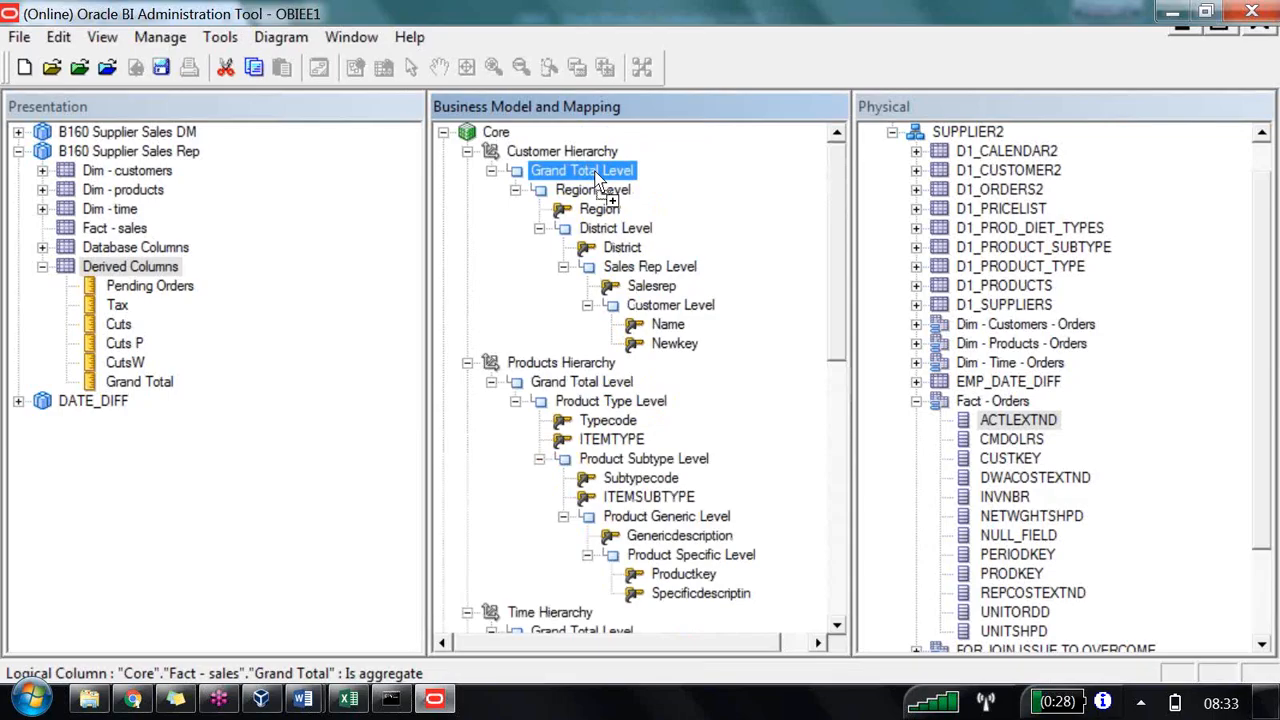
{"action": "left_click_drag", "start_coordinate": [597, 177], "coordinate": [603, 184]}
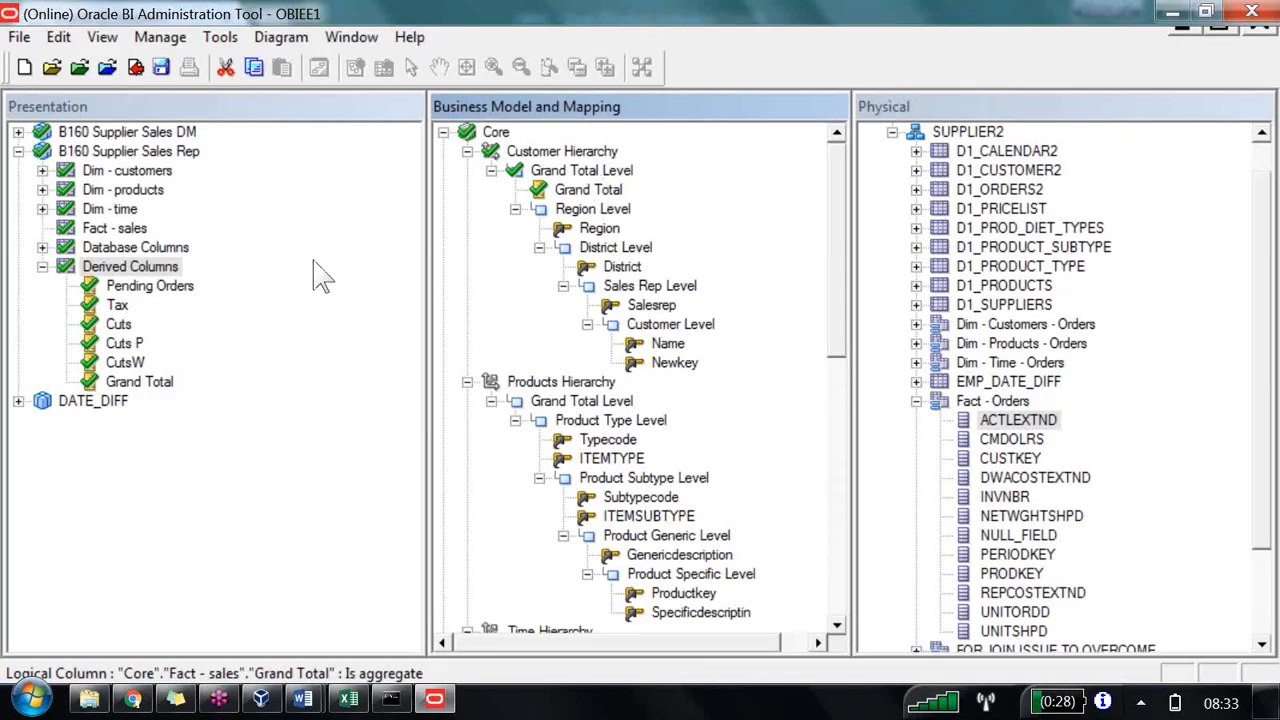
{"action": "left_click", "coordinate": [467, 381]}
{"action": "left_click", "coordinate": [467, 401]}
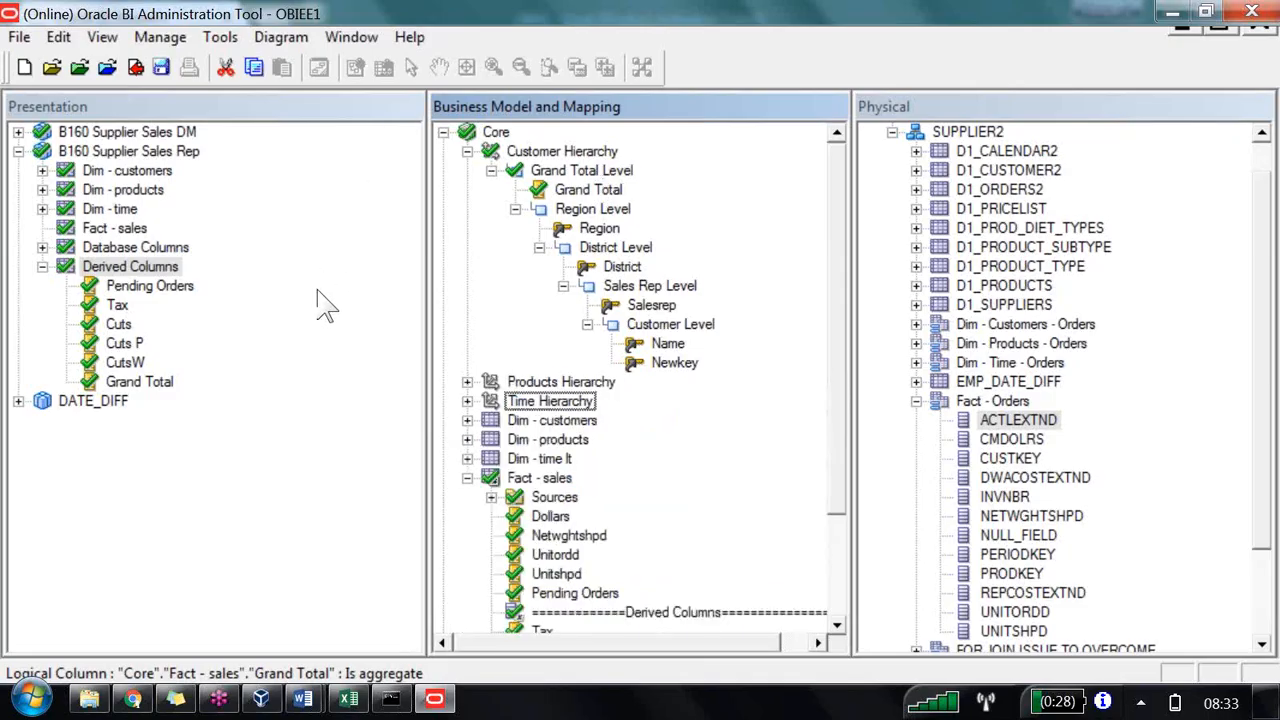
{"action": "scroll", "coordinate": [541, 428], "scroll_direction": "down", "scroll_amount": 1}
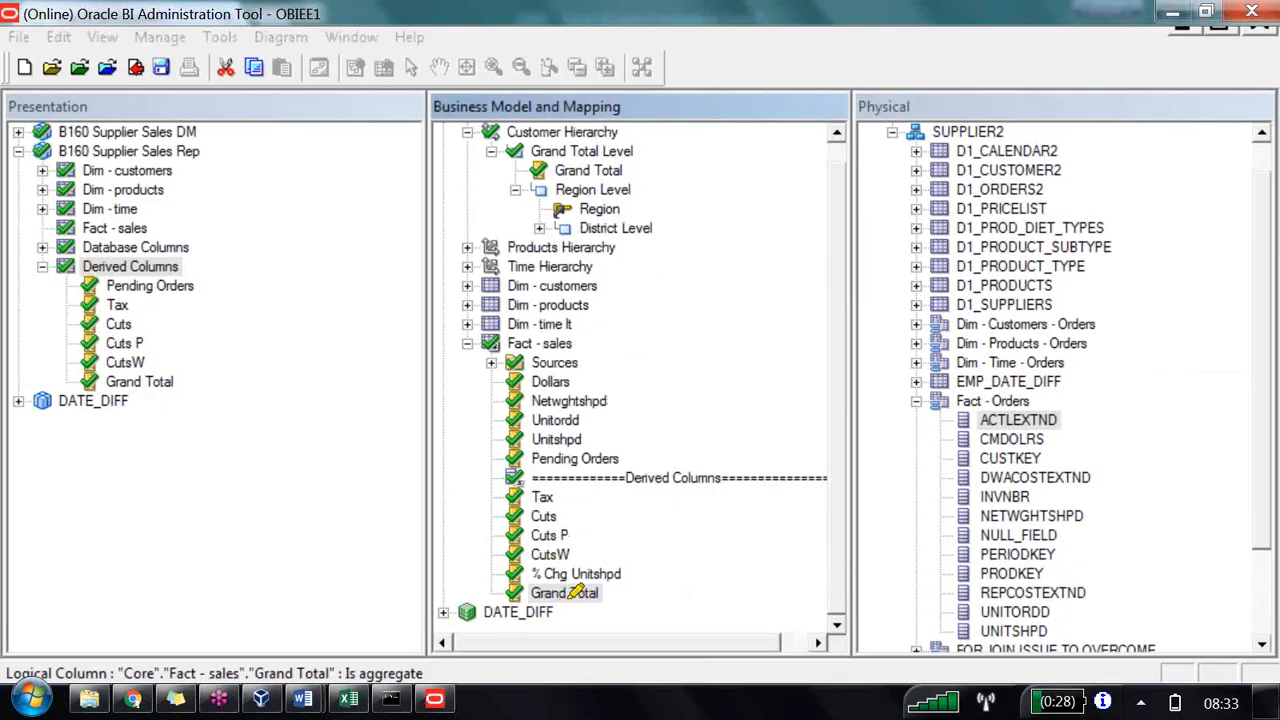
{"action": "mouse_move", "coordinate": [566, 593]}
{"action": "left_mouse_down"}
{"action": "mouse_move", "coordinate": [608, 593]}
{"action": "mouse_move", "coordinate": [358, 600]}
{"action": "left_mouse_up"}
{"action": "mouse_move", "coordinate": [232, 582]}
{"action": "left_mouse_down"}
{"action": "mouse_move", "coordinate": [278, 605]}
{"action": "mouse_move", "coordinate": [298, 562]}
{"action": "mouse_move", "coordinate": [320, 630]}
{"action": "left_mouse_up"}
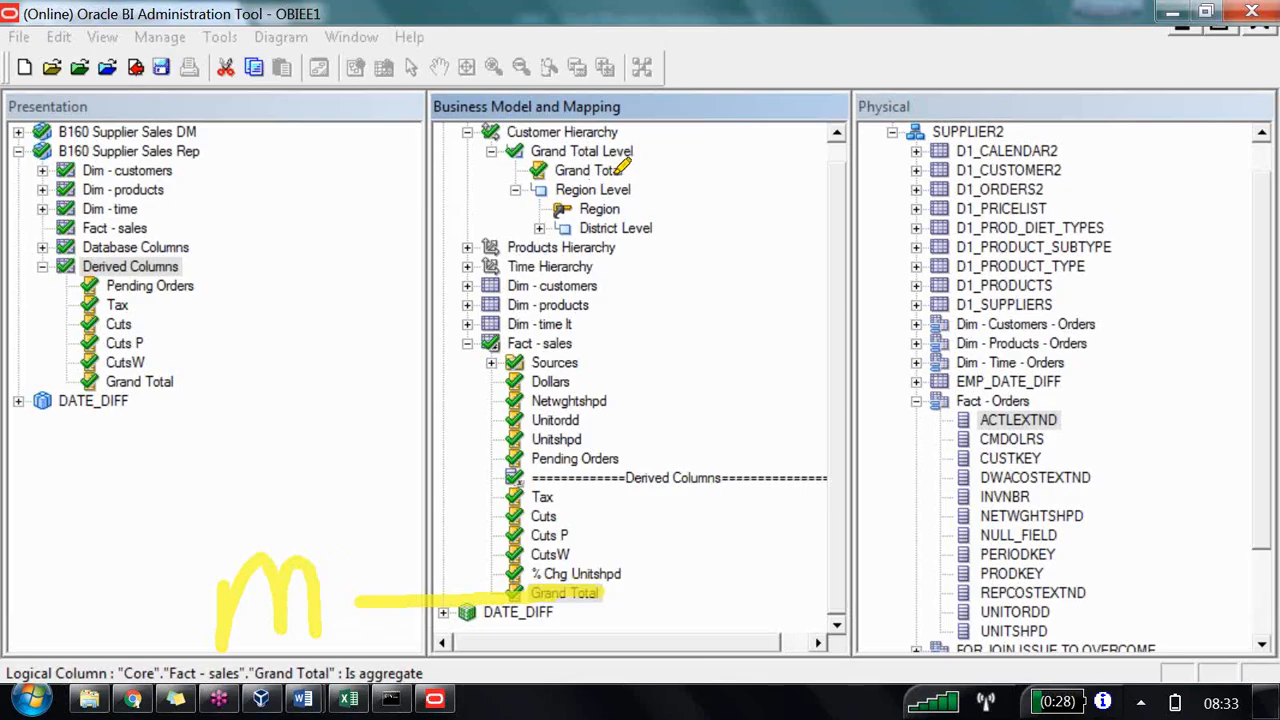
{"action": "left_click_drag", "start_coordinate": [640, 150], "coordinate": [350, 155]}
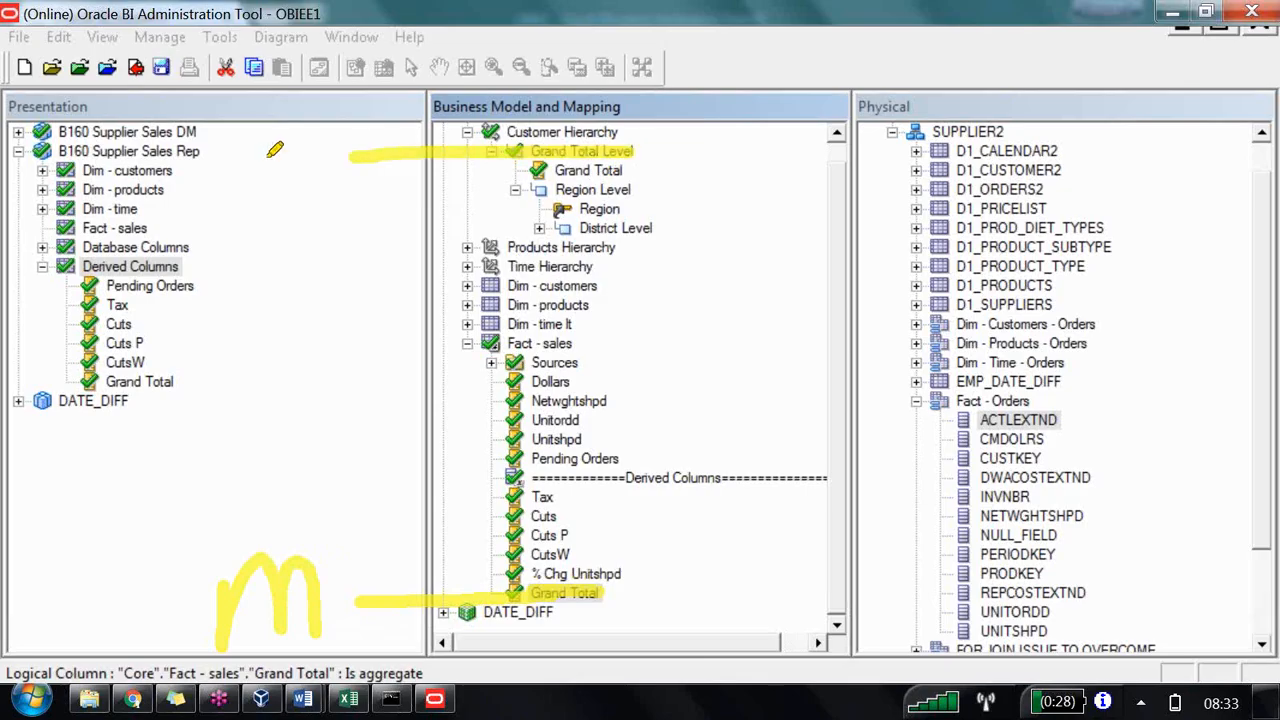
{"action": "mouse_move", "coordinate": [246, 130]}
{"action": "left_mouse_down"}
{"action": "mouse_move", "coordinate": [238, 205]}
{"action": "mouse_move", "coordinate": [293, 203]}
{"action": "left_mouse_up"}
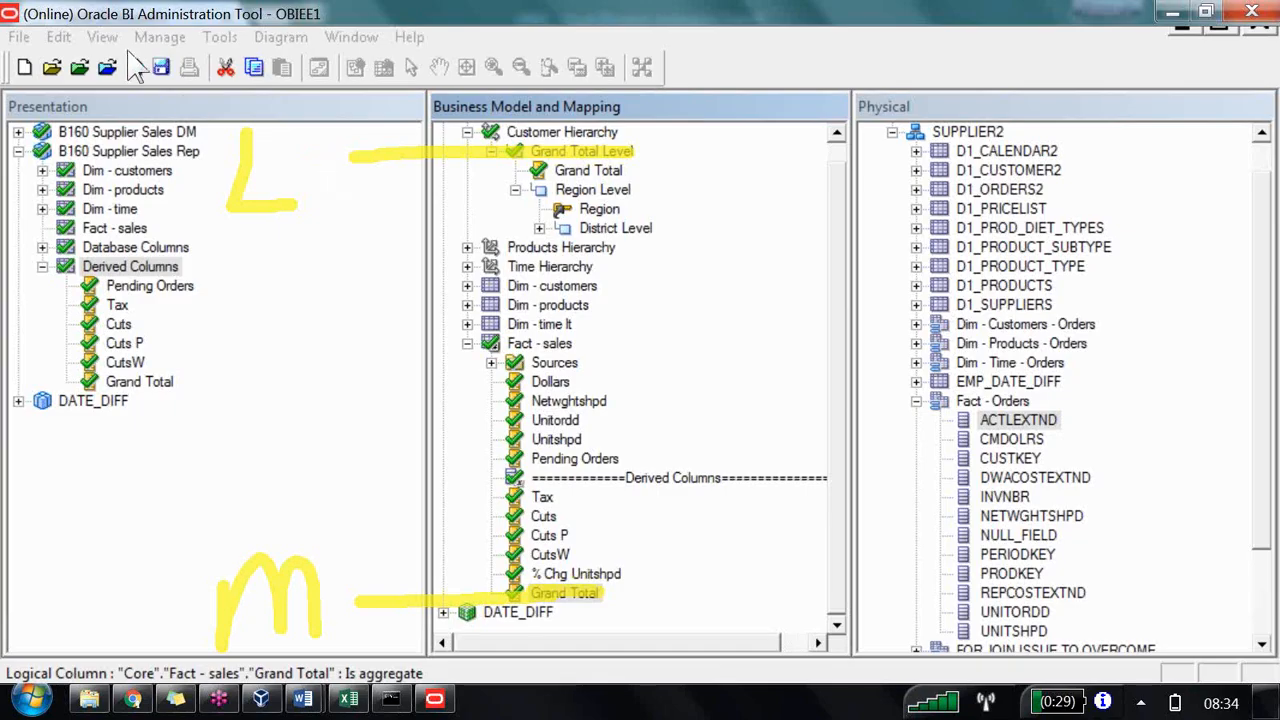
Step: Save the repository, running the global consistency check, and close the Consistency Check Manager
{"action": "left_click", "coordinate": [88, 64]}
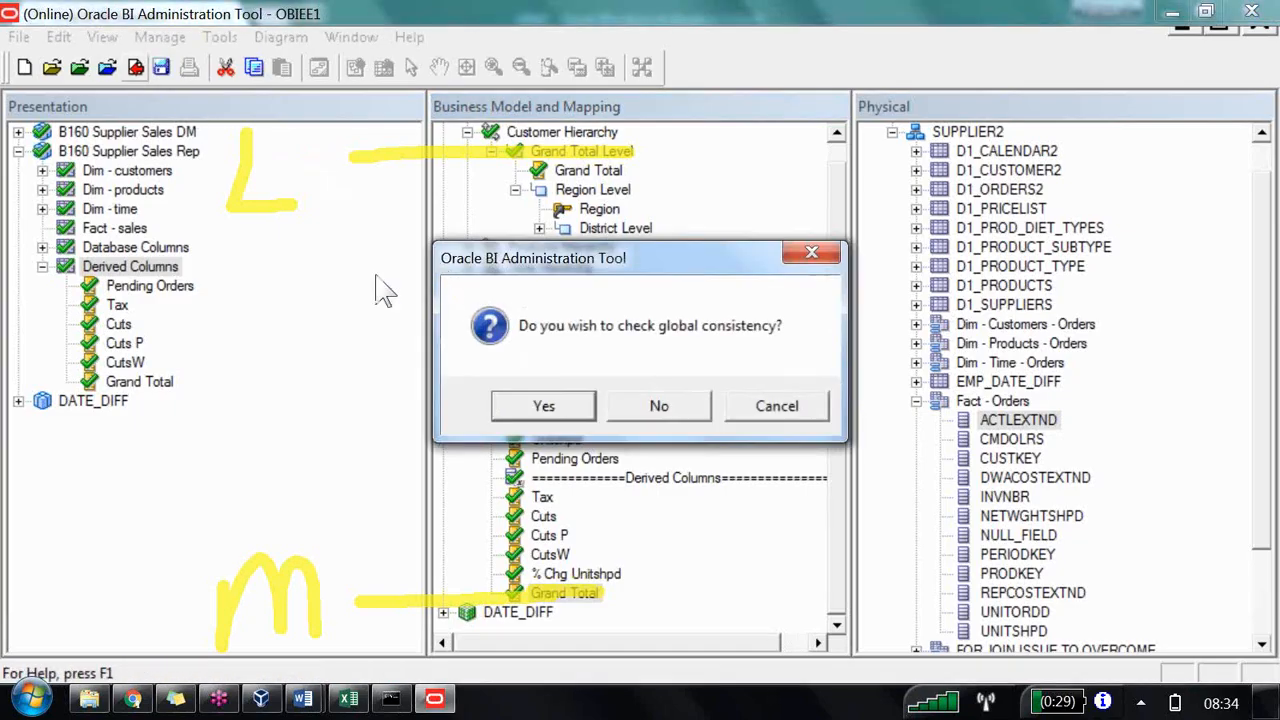
{"action": "key", "text": "Return"}
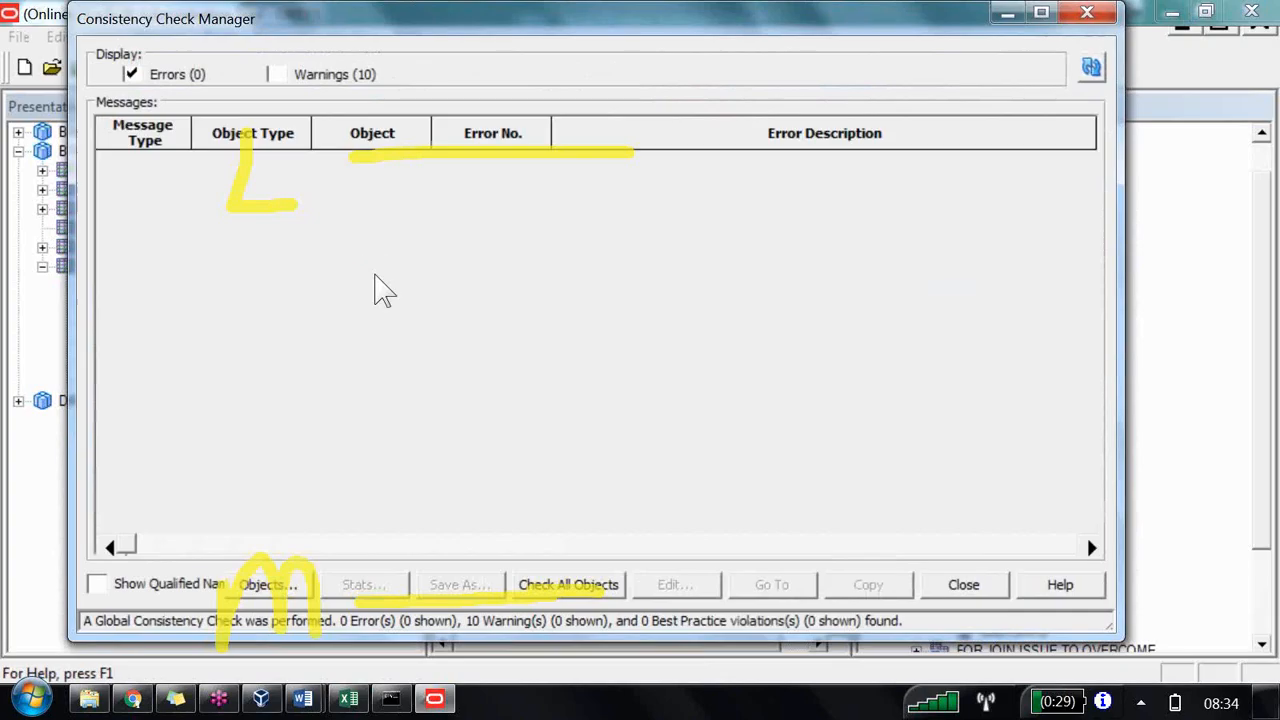
{"action": "key", "text": "Escape"}
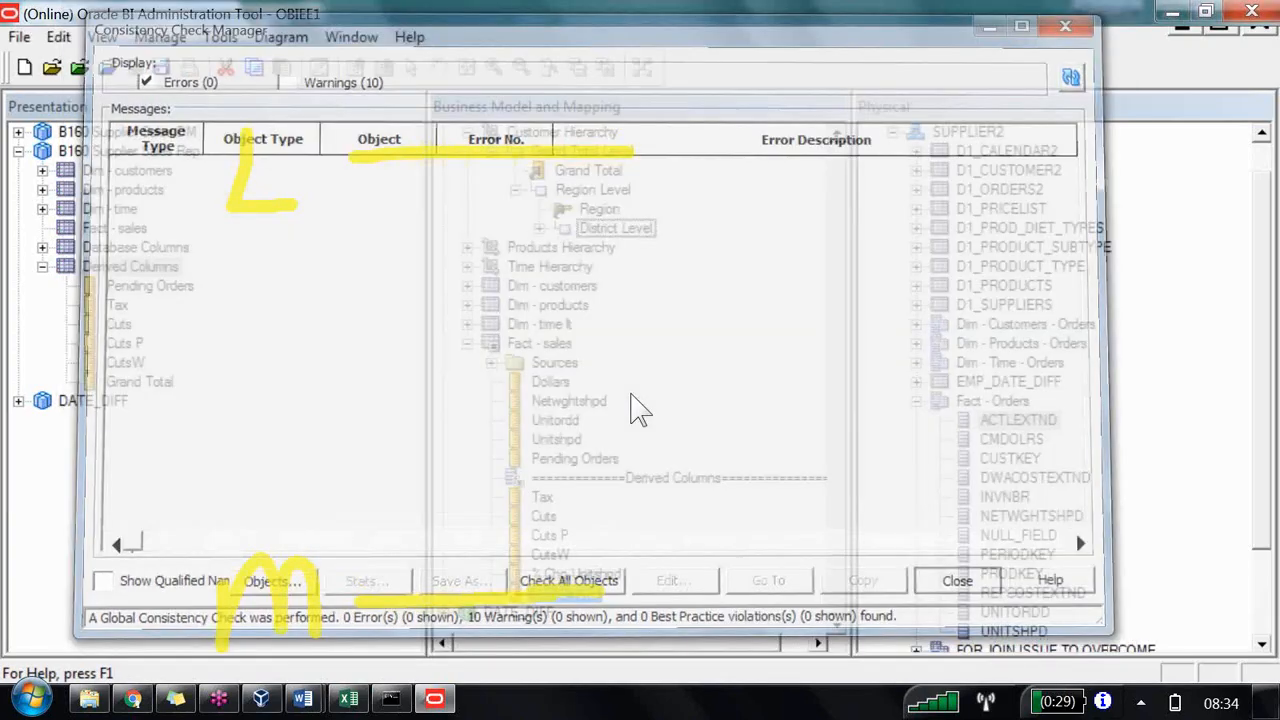
Step: Return to the Answers report and reload the server metadata for the subject area
{"action": "left_click", "coordinate": [133, 698]}
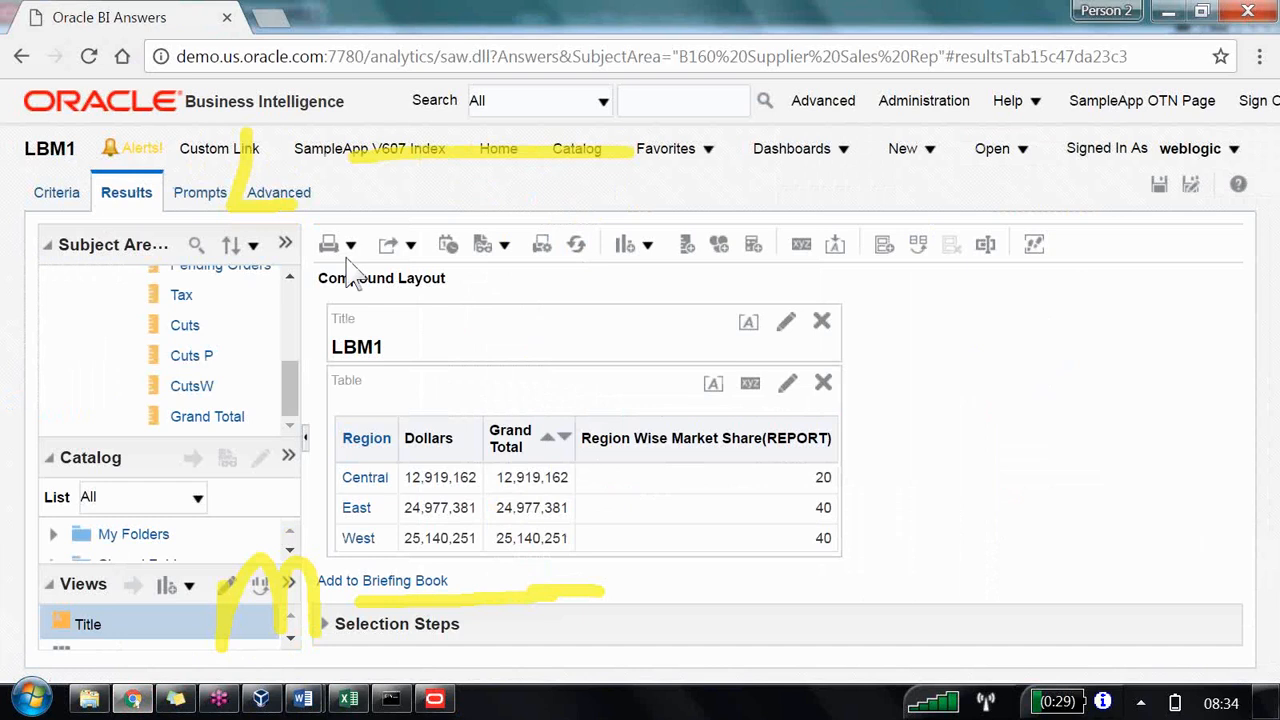
{"action": "left_click", "coordinate": [285, 244]}
{"action": "mouse_move", "coordinate": [345, 305]}
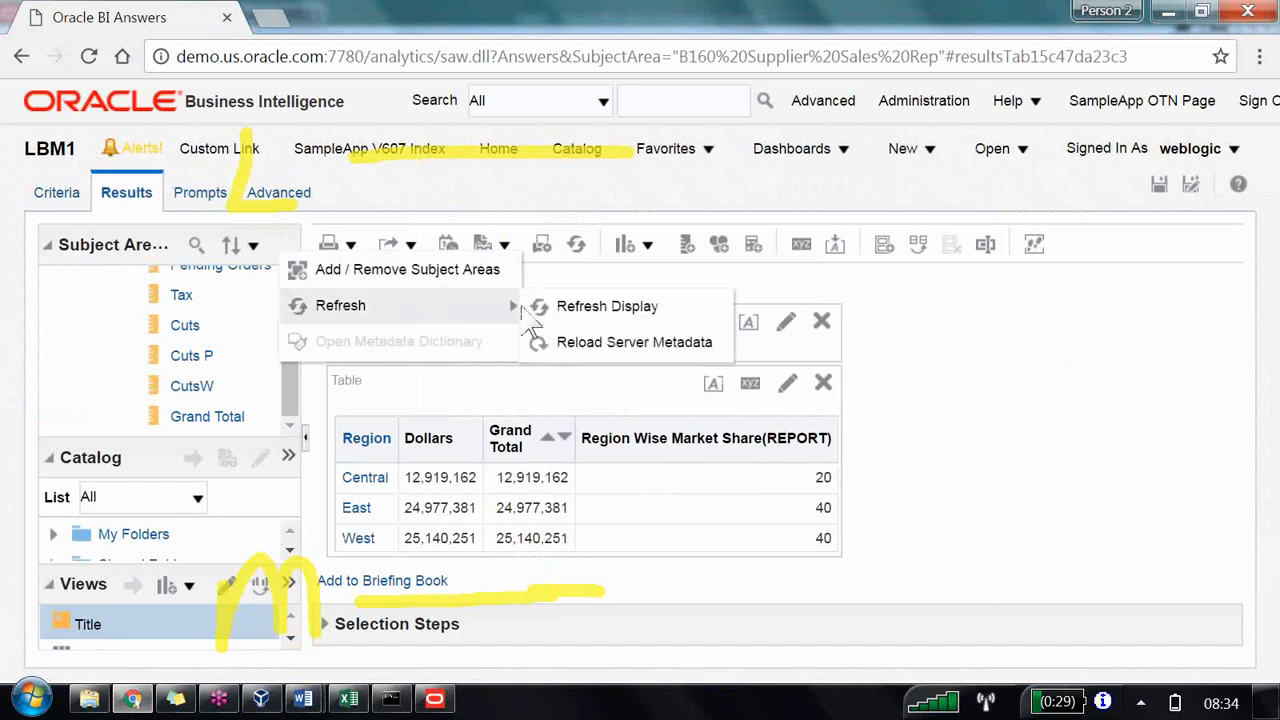
{"action": "left_click", "coordinate": [578, 343]}
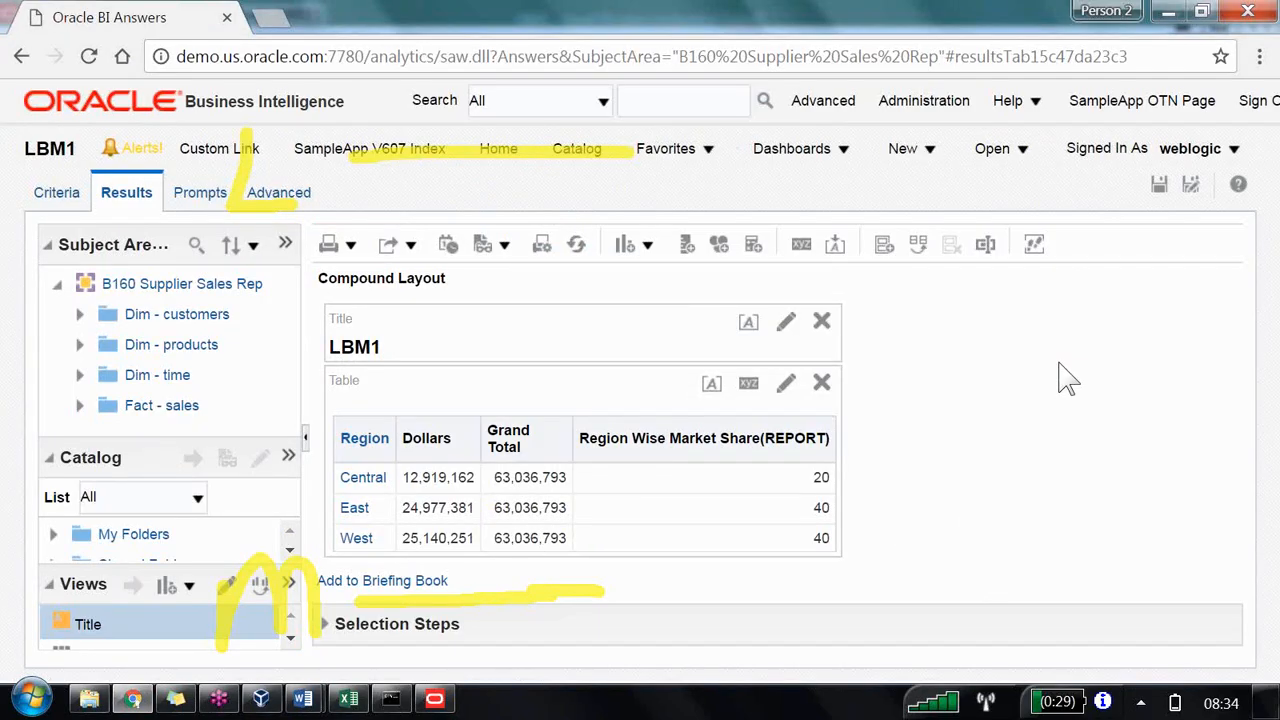
Step: Compare with the total dollars formula in cell B10 of the Excel sheet, then return to the Administration Tool
{"action": "left_click", "coordinate": [346, 698]}
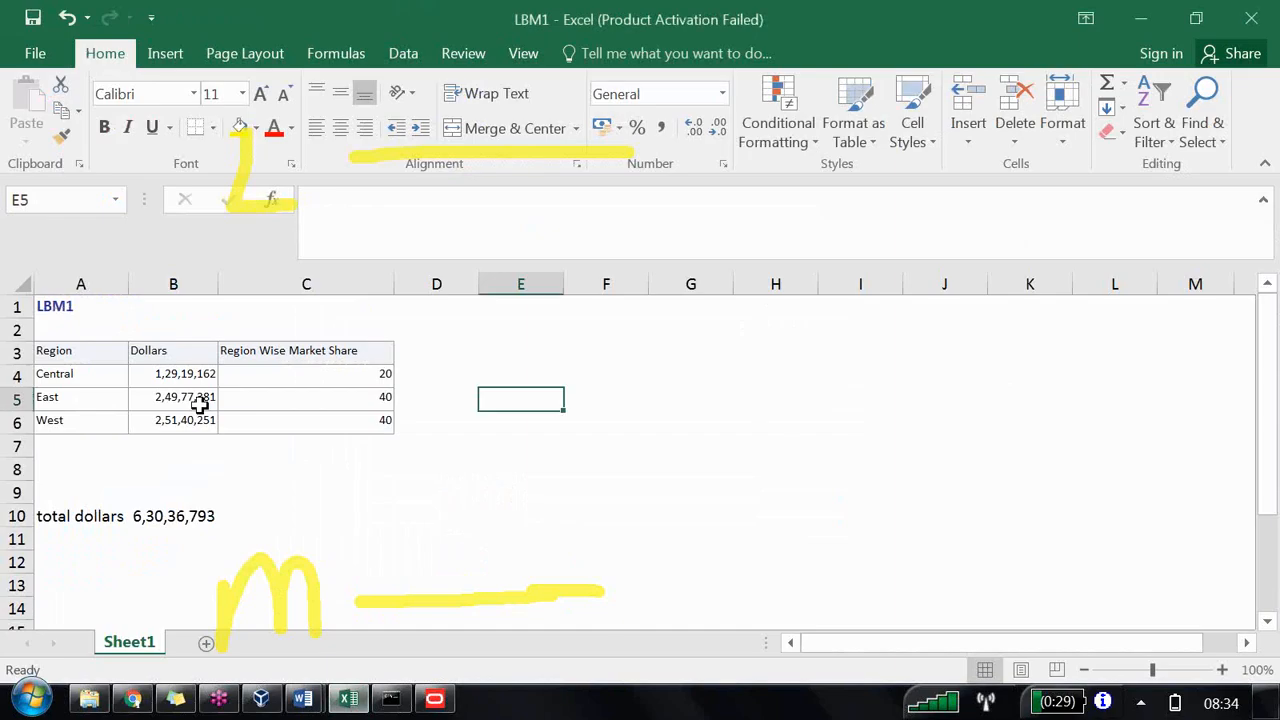
{"action": "left_click", "coordinate": [165, 516]}
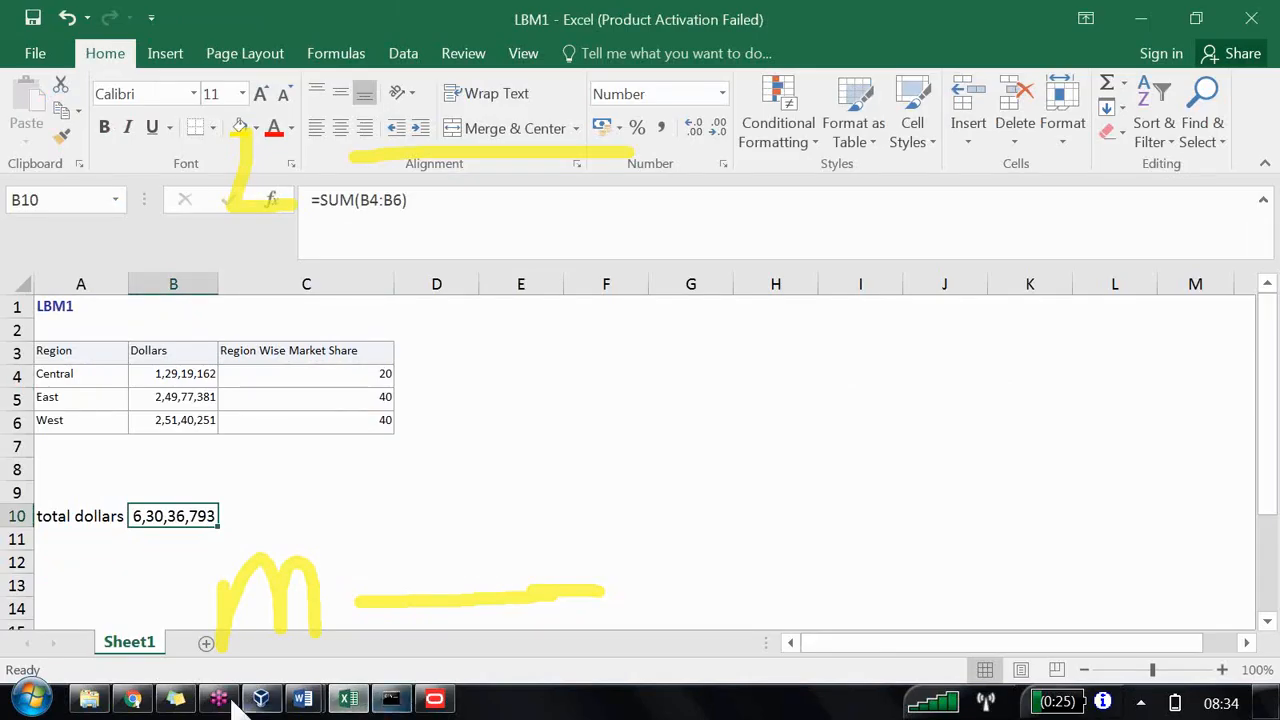
{"action": "left_click", "coordinate": [133, 700]}
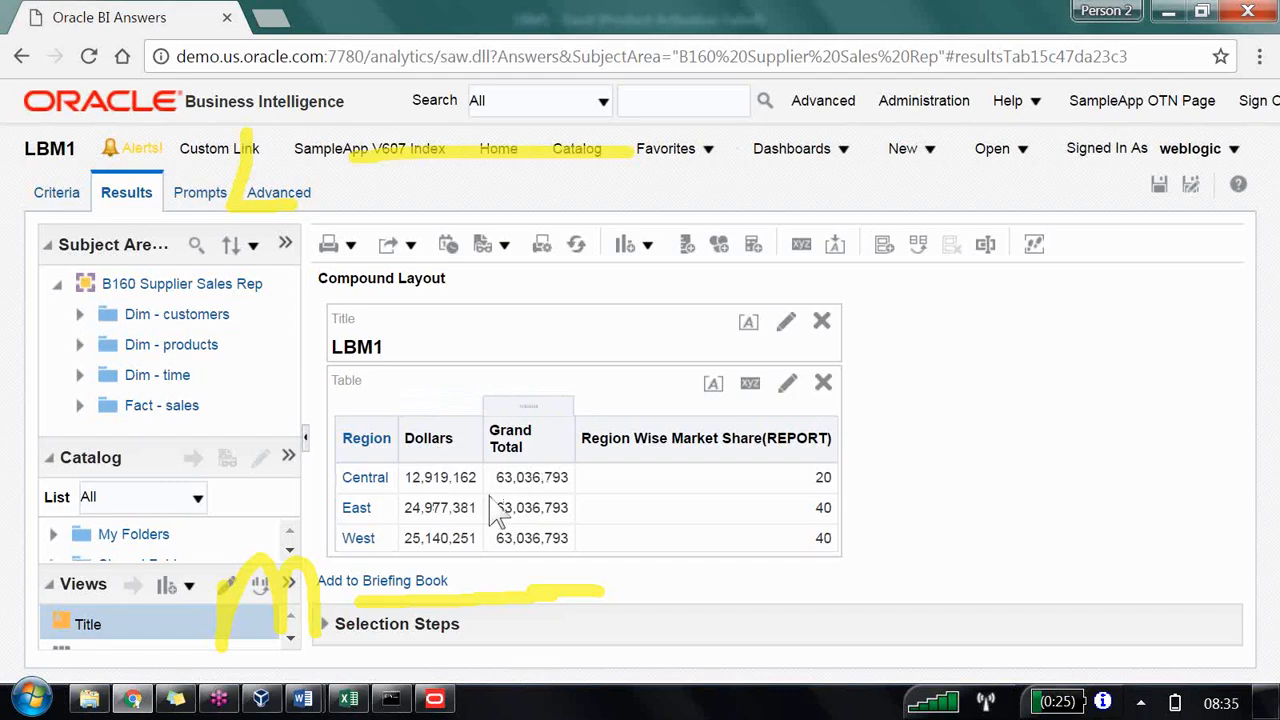
{"action": "left_click", "coordinate": [434, 698]}
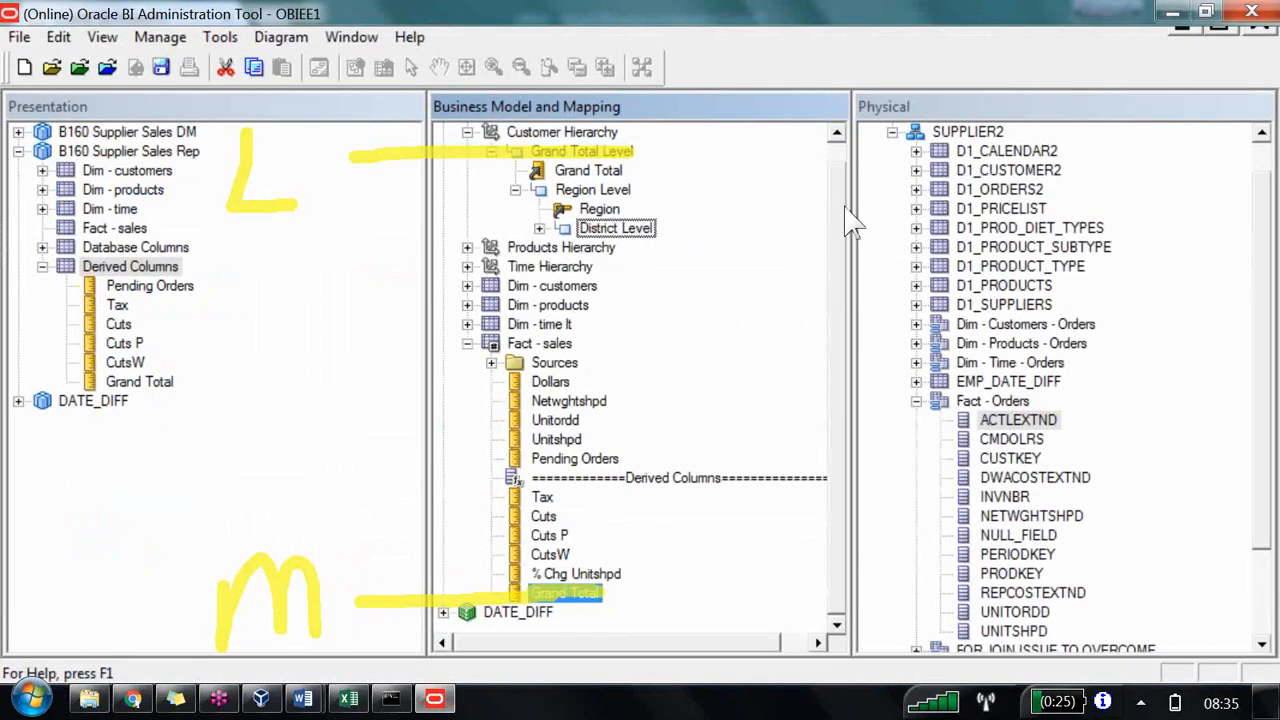
{"action": "key", "text": "alt+Tab"}
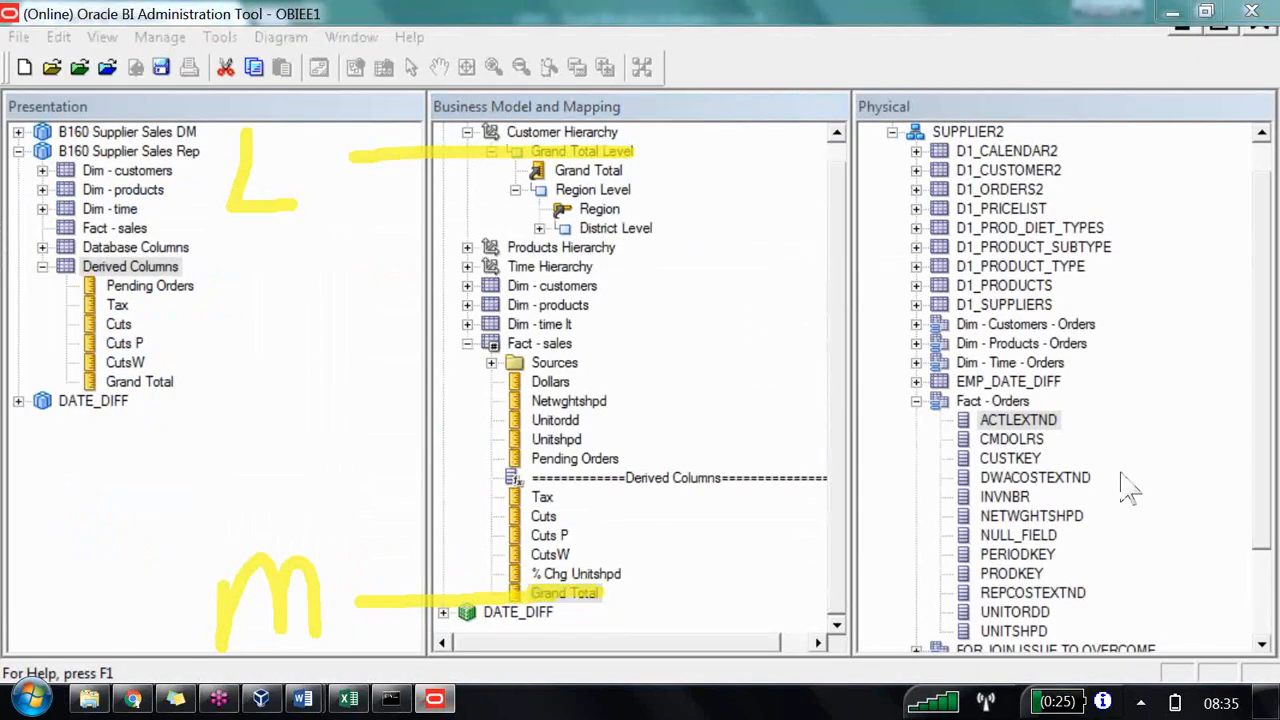
Step: Create a new logical column in the Fact - sales table named Region Wise Market Share(RPD)
{"action": "right_click", "coordinate": [680, 292]}
{"action": "left_click", "coordinate": [706, 302]}
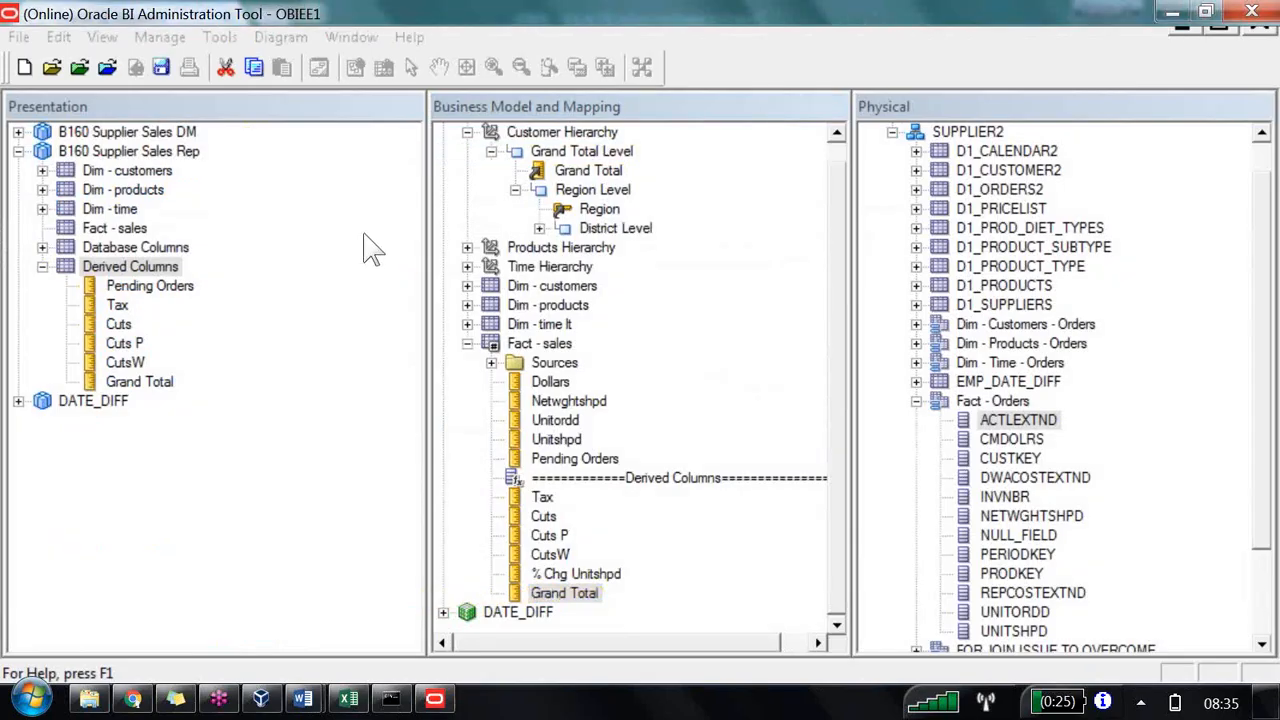
{"action": "key", "text": "Left"}
{"action": "right_click", "coordinate": [547, 343]}
{"action": "mouse_move", "coordinate": [664, 227]}
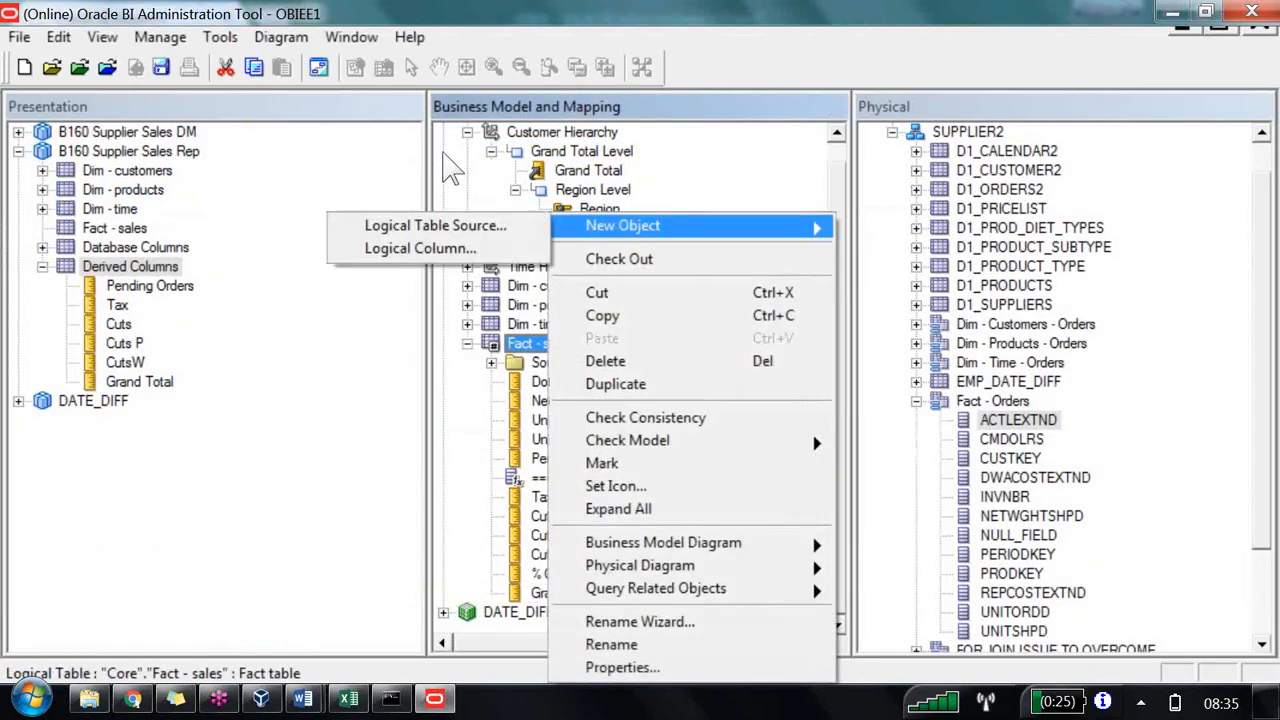
{"action": "key", "text": "Return"}
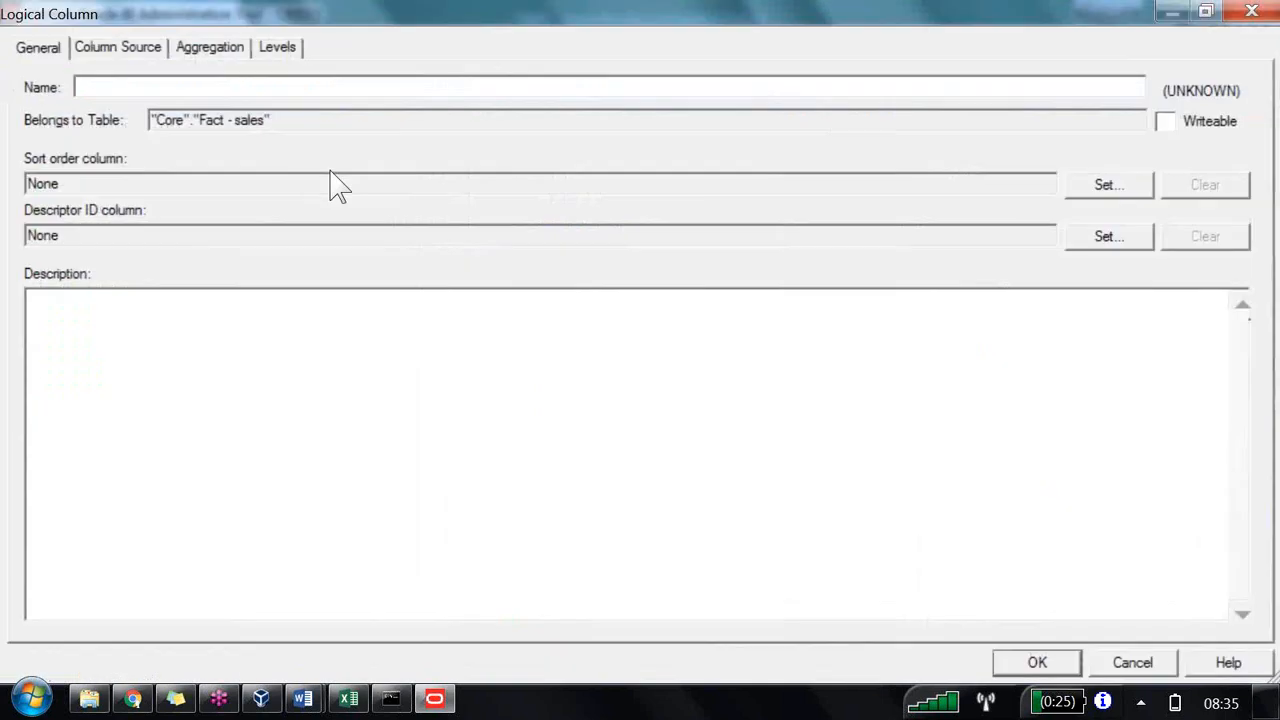
{"action": "type", "text": "Reg"}
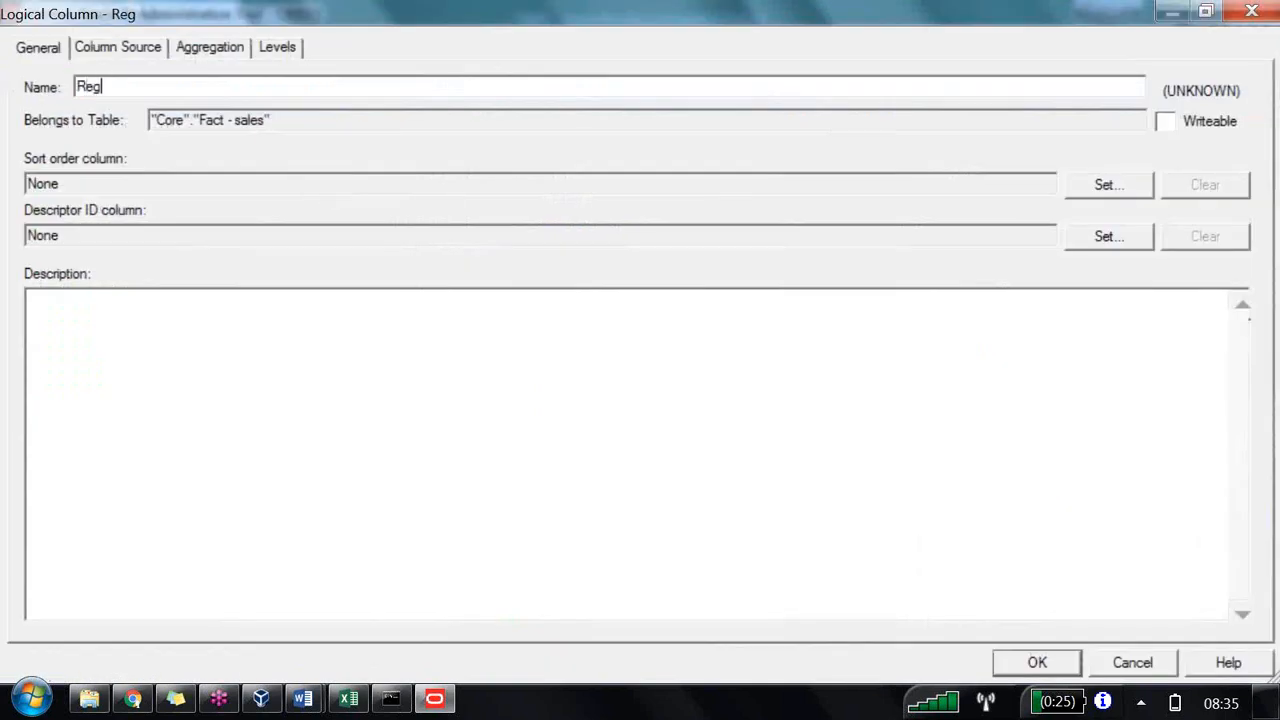
{"action": "type", "text": "ion Wis"}
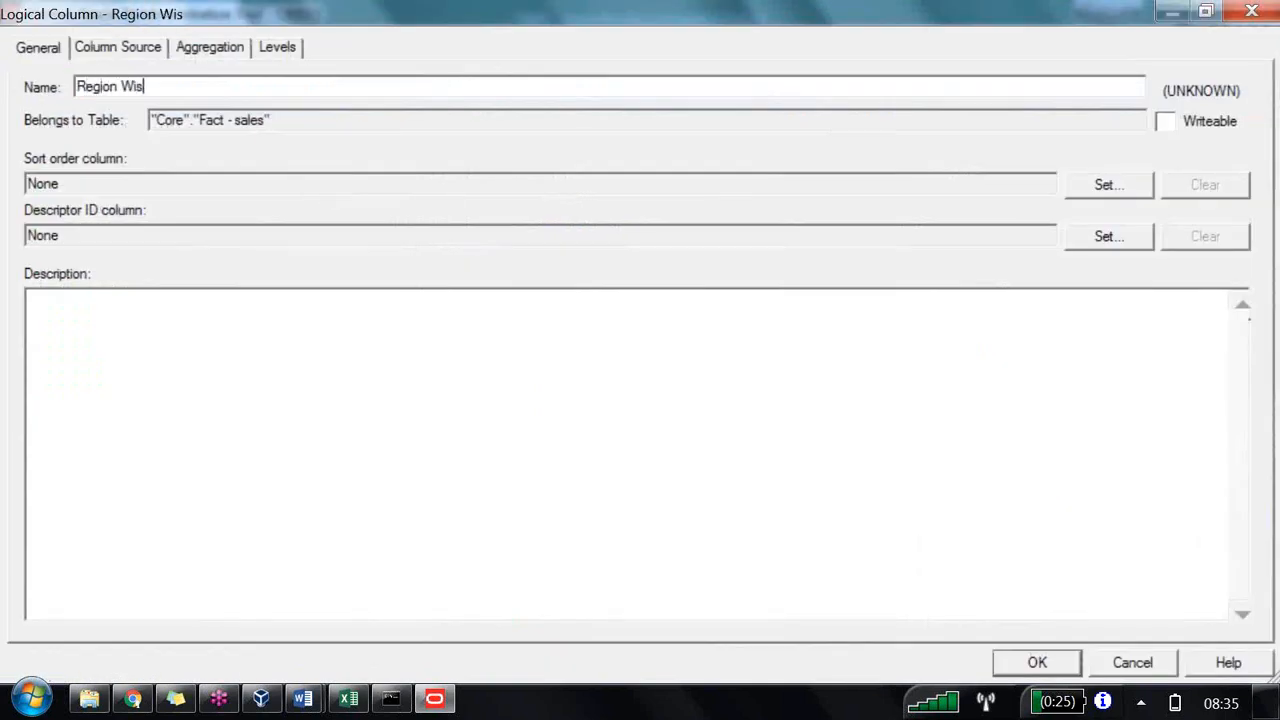
{"action": "type", "text": "e Mark"}
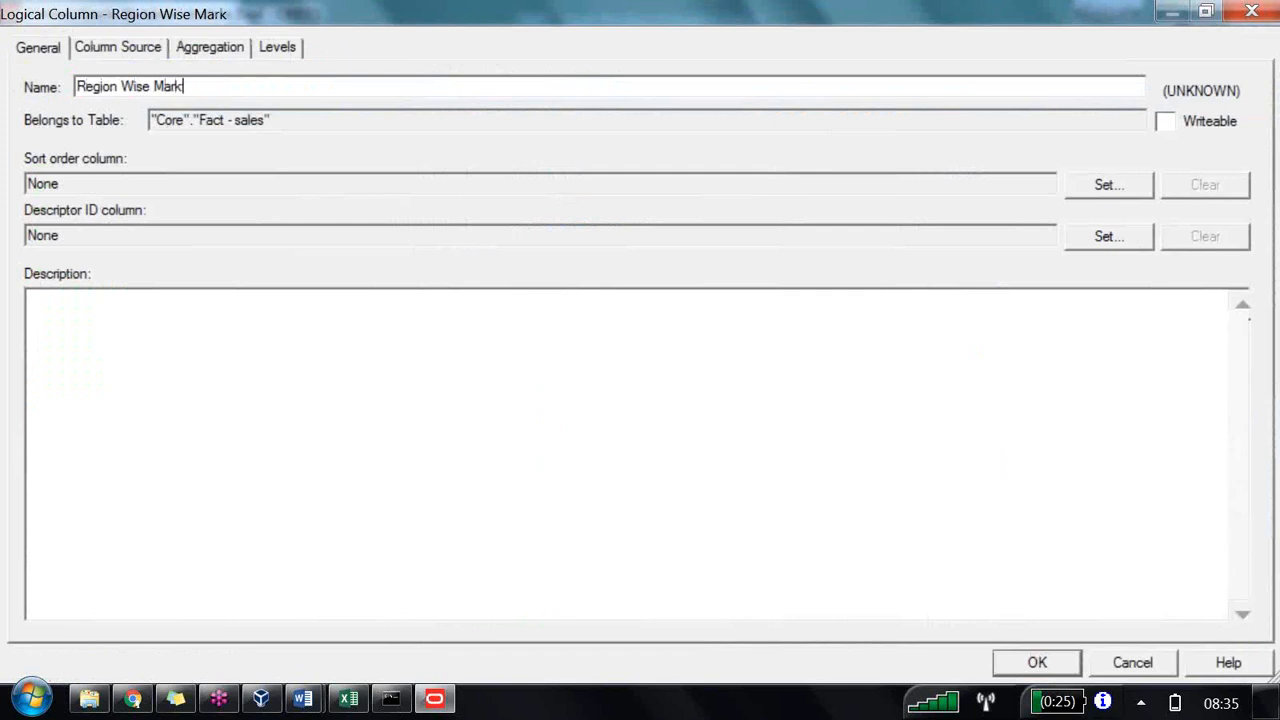
{"action": "type", "text": "et Share"}
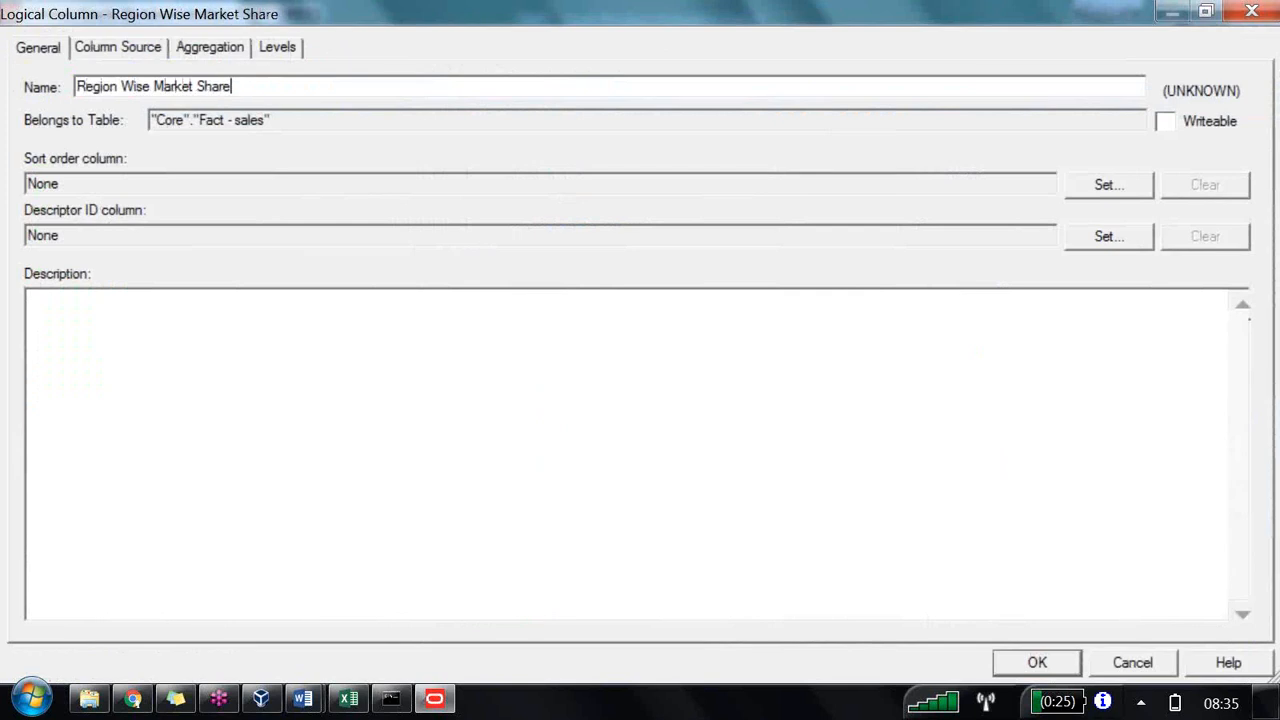
{"action": "type", "text": "(RPD)"}
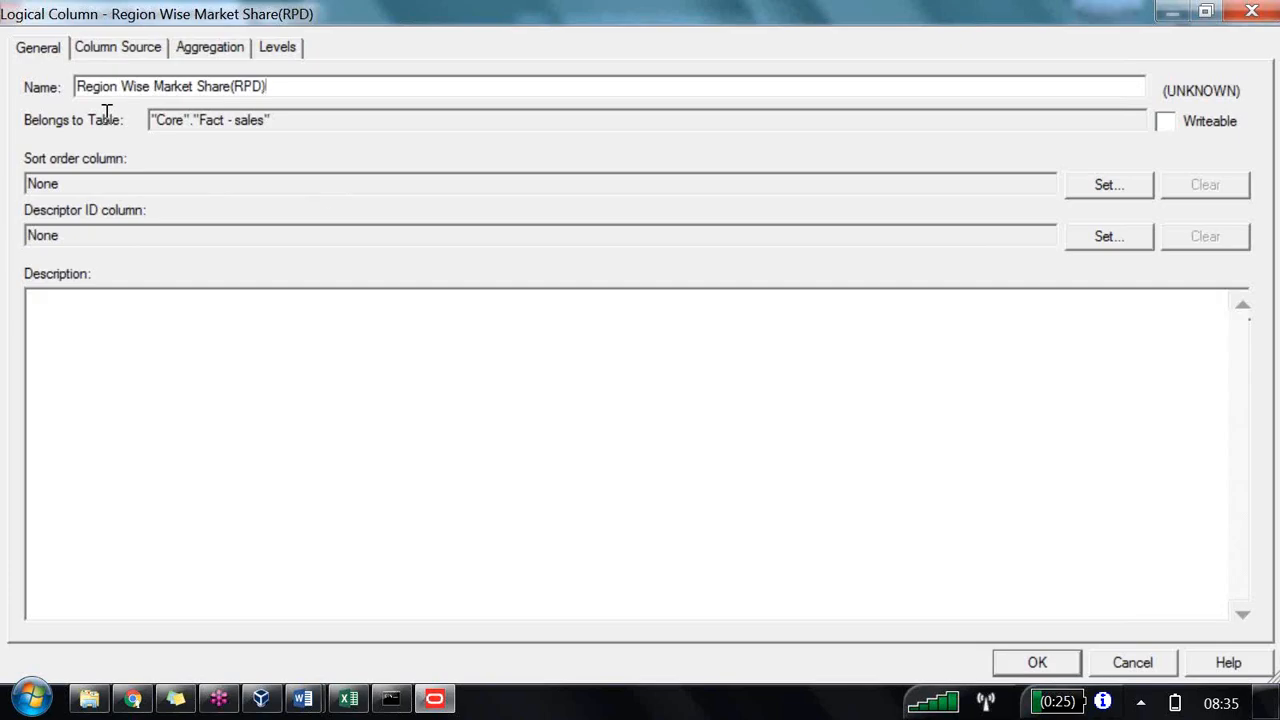
Step: Derive the column from the expression "Dollars" / "Grand Total" *100 using the Expression Builder and confirm the column
{"action": "left_click", "coordinate": [100, 48]}
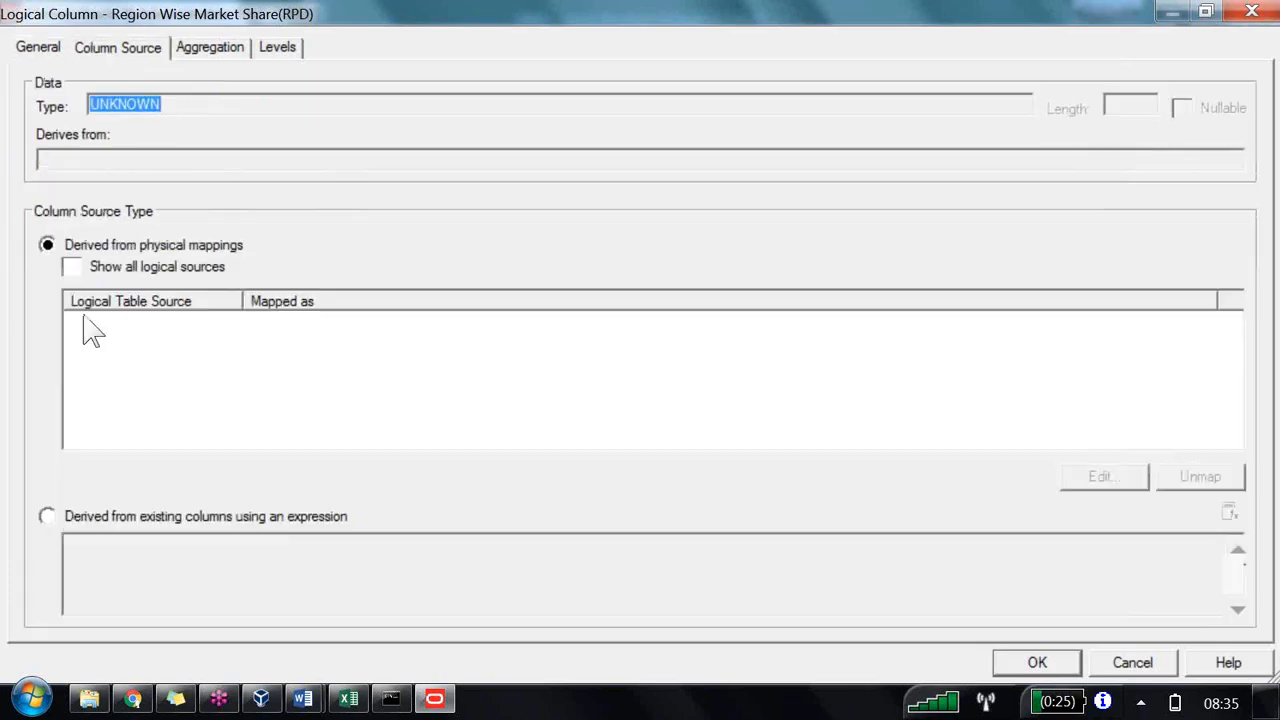
{"action": "left_click", "coordinate": [121, 519]}
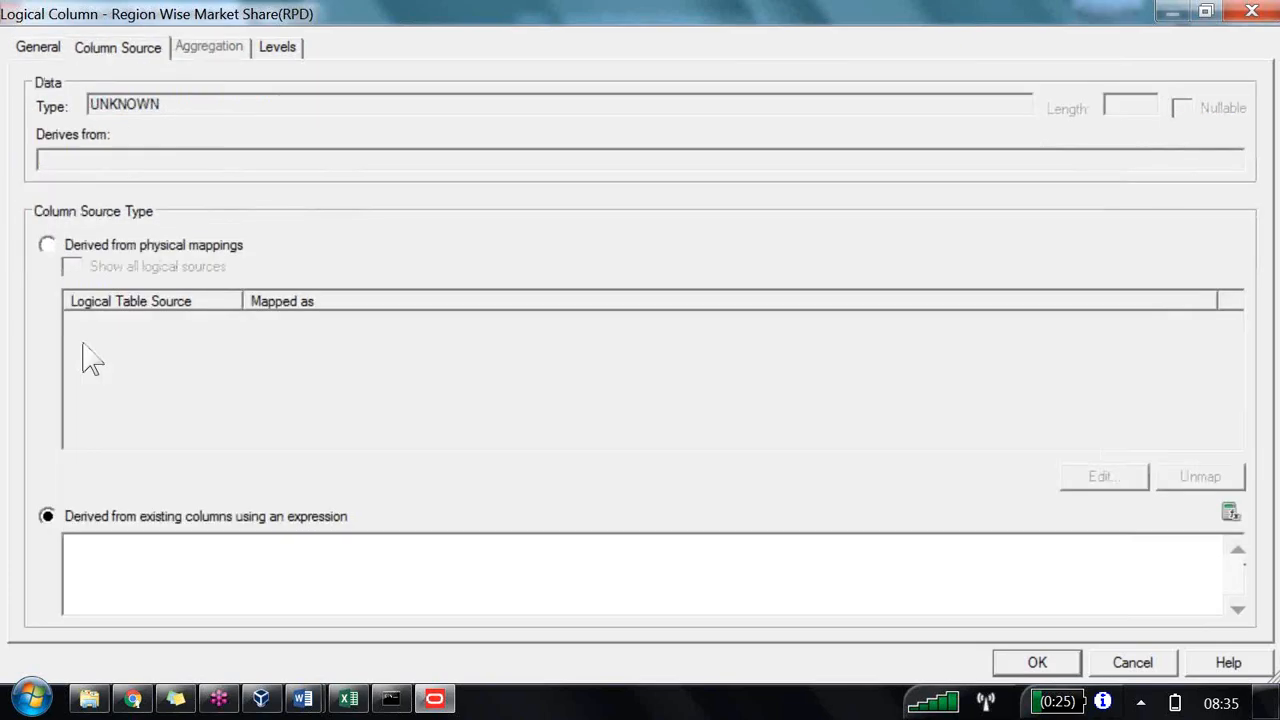
{"action": "left_click", "coordinate": [1231, 512]}
{"action": "left_click", "coordinate": [54, 259]}
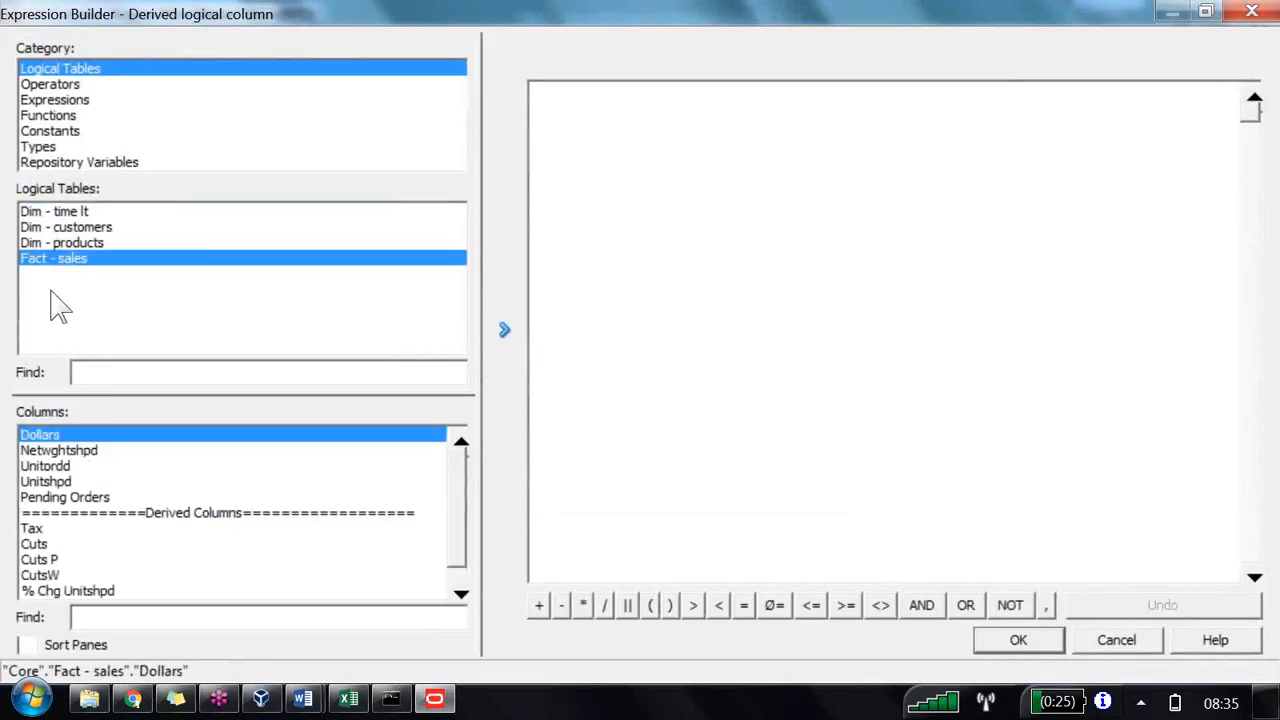
{"action": "left_click", "coordinate": [504, 330]}
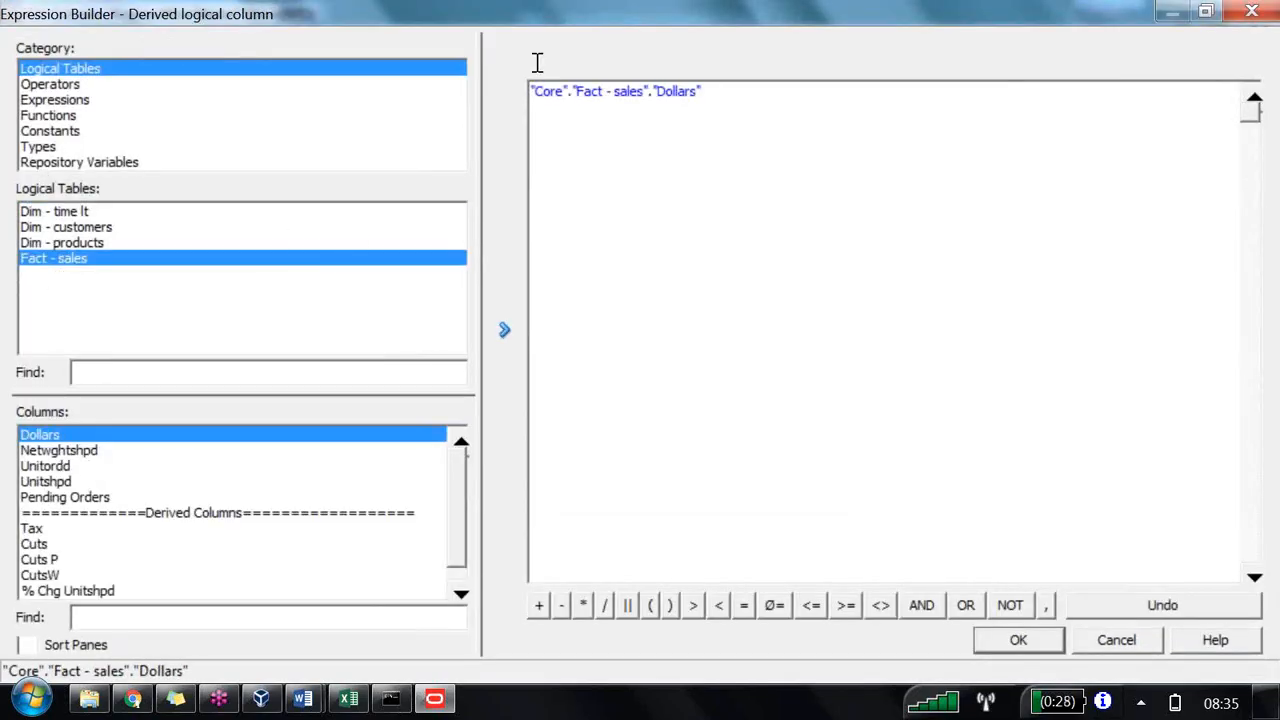
{"action": "left_click", "coordinate": [44, 559]}
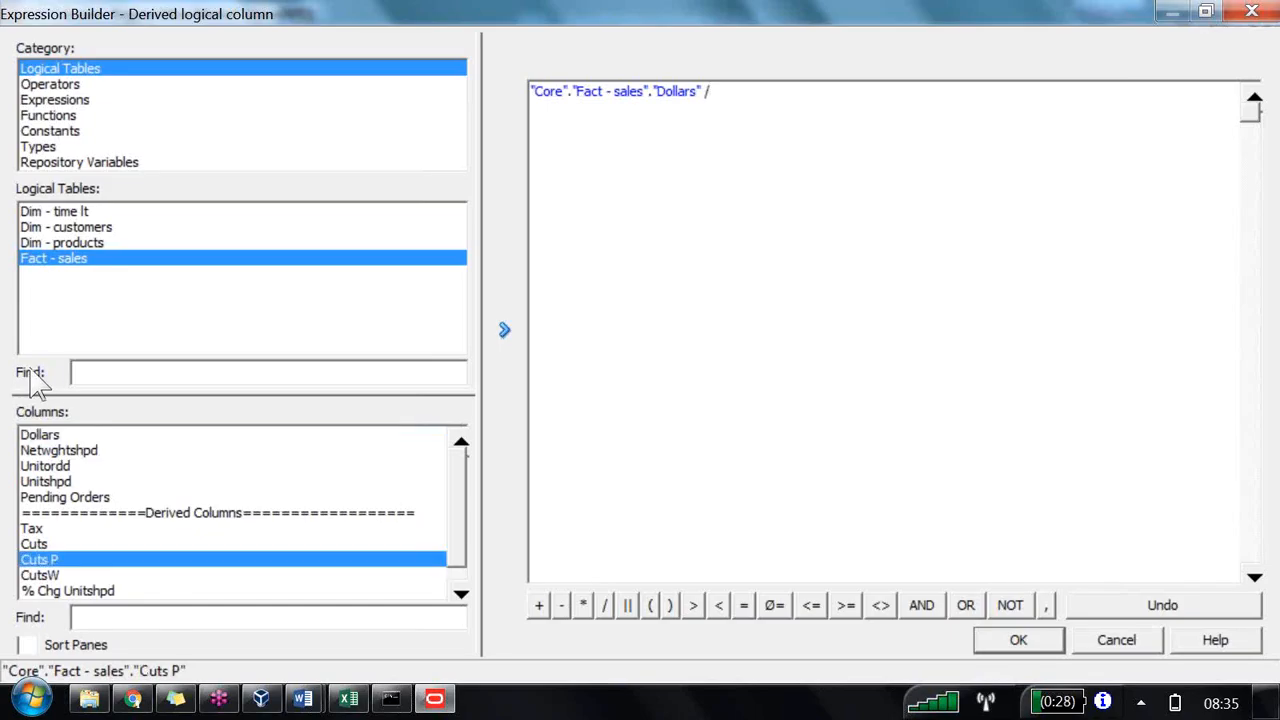
{"action": "scroll", "coordinate": [69, 557], "scroll_direction": "down", "scroll_amount": 1}
{"action": "left_click", "coordinate": [74, 591]}
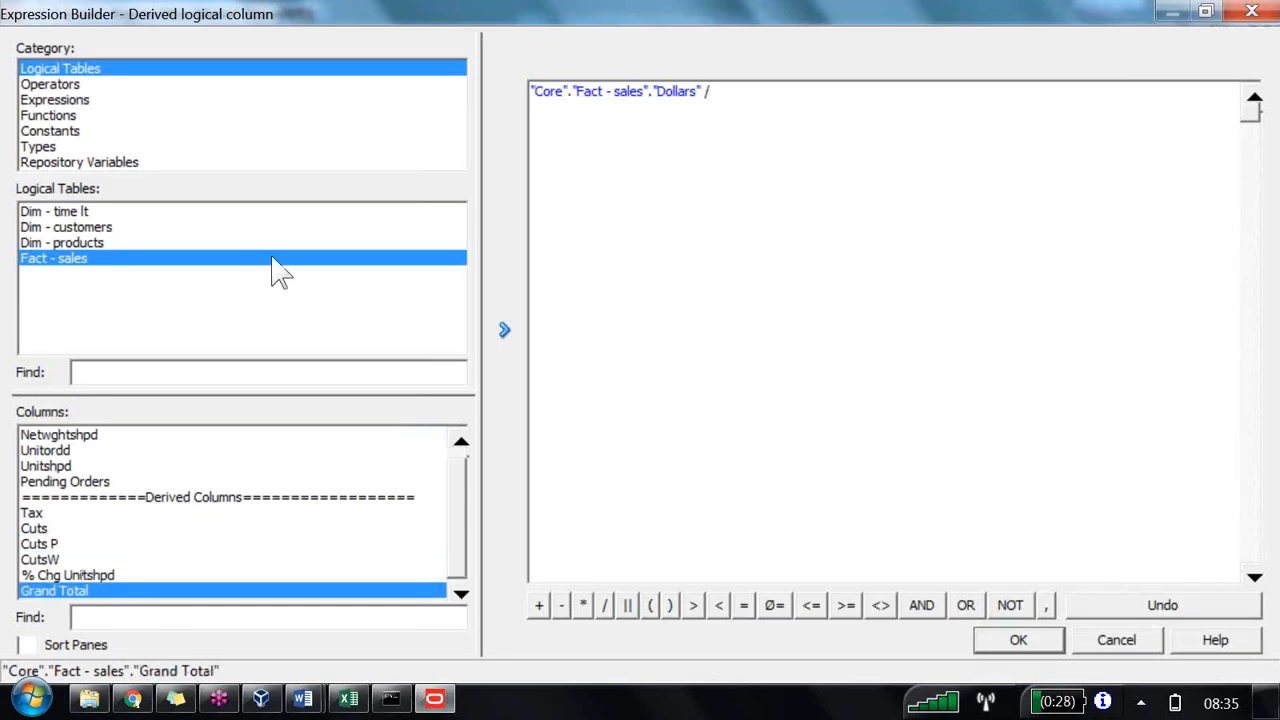
{"action": "left_click", "coordinate": [504, 331]}
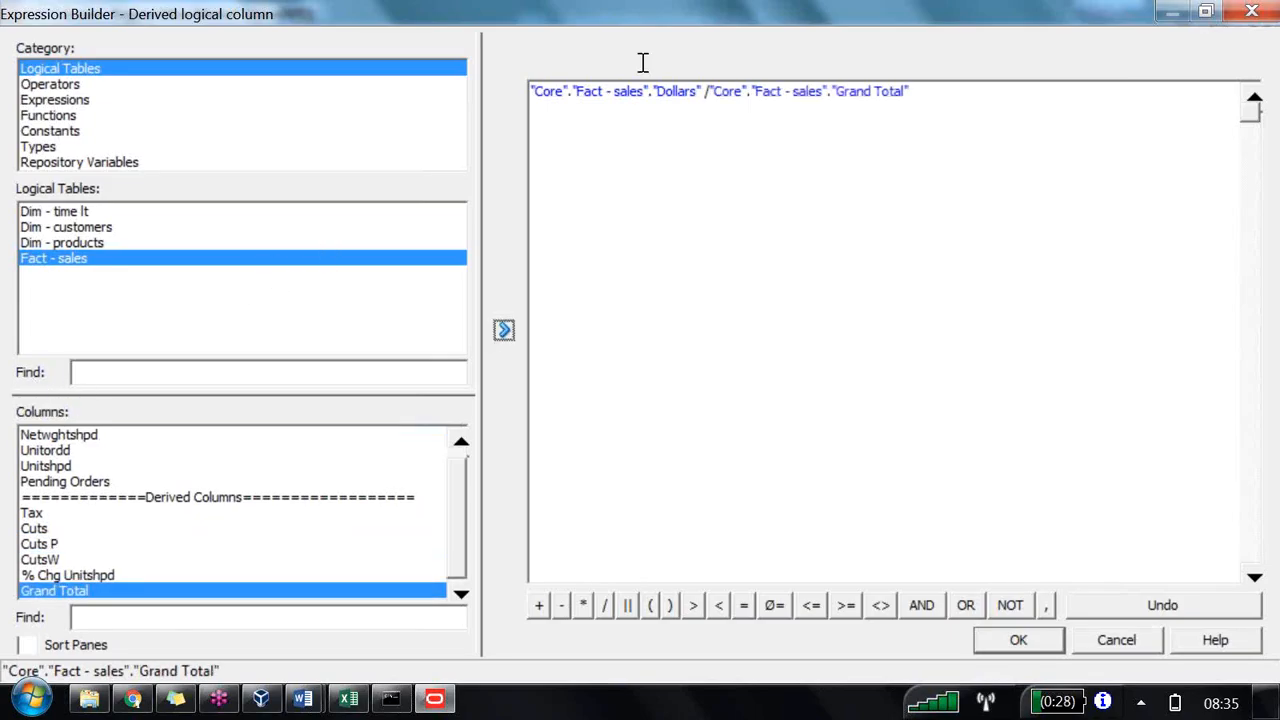
{"action": "type", "text": "*100"}
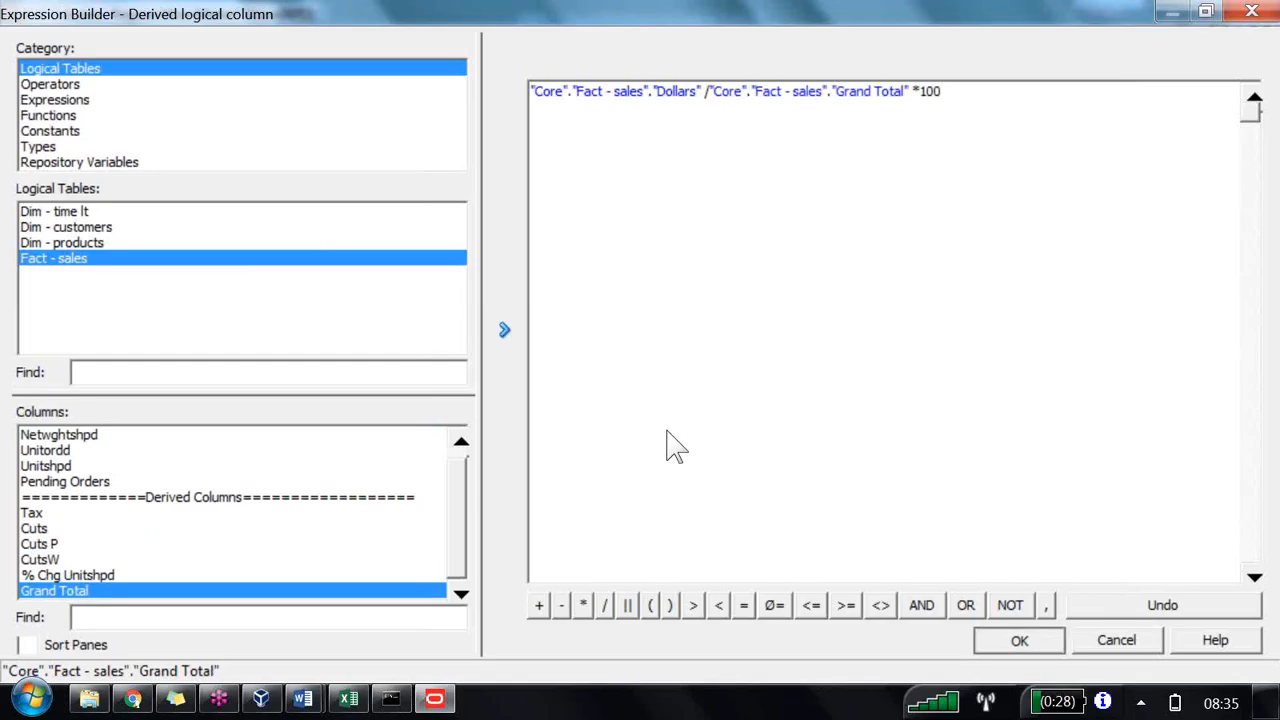
{"action": "left_click", "coordinate": [1014, 641]}
{"action": "left_click", "coordinate": [1038, 663]}
Step: Add the new column to the presentation Derived Columns folder and save the repository with a global consistency check
{"action": "left_click_drag", "start_coordinate": [626, 593], "coordinate": [122, 175]}
{"action": "left_click", "coordinate": [104, 66]}
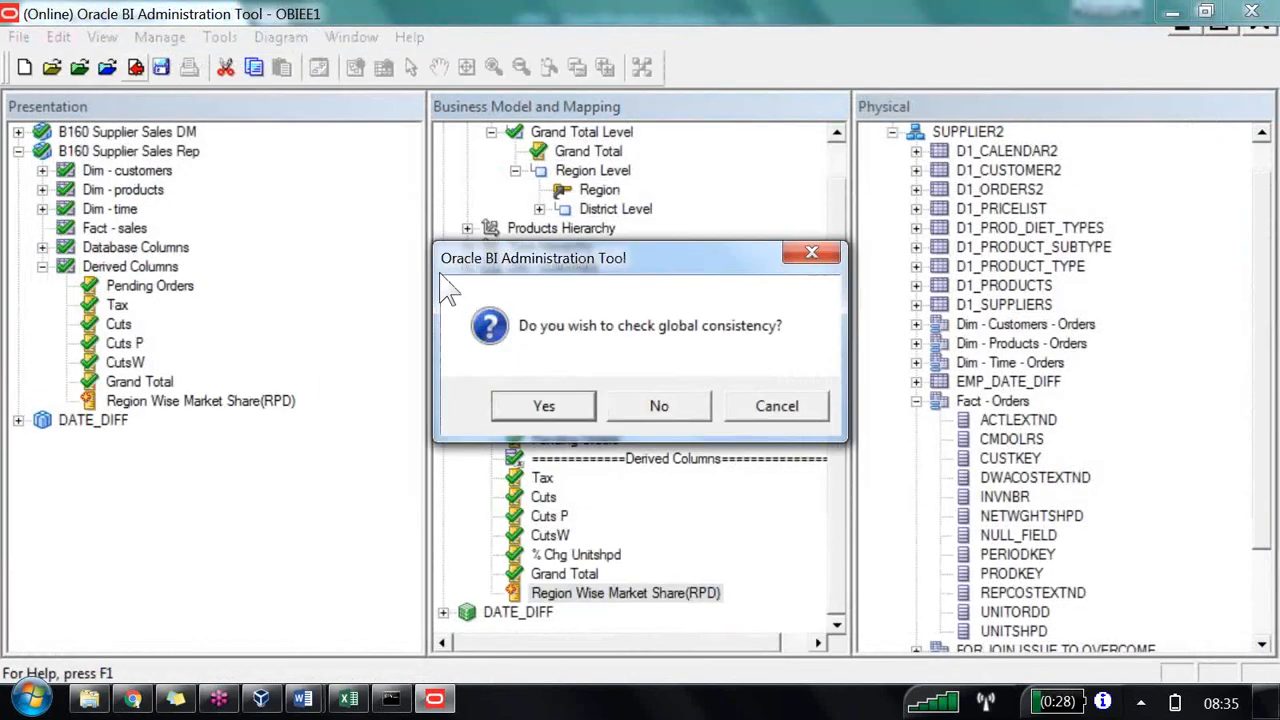
{"action": "key", "text": "Return"}
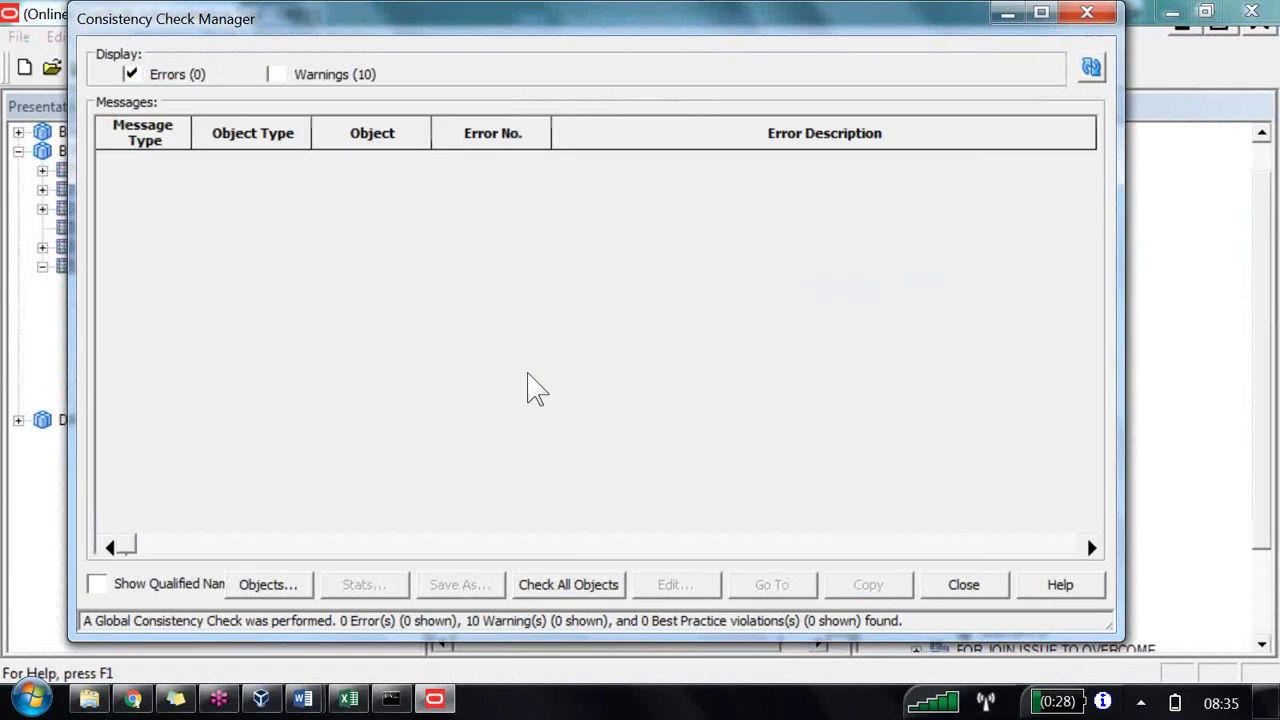
{"action": "key", "text": "Escape"}
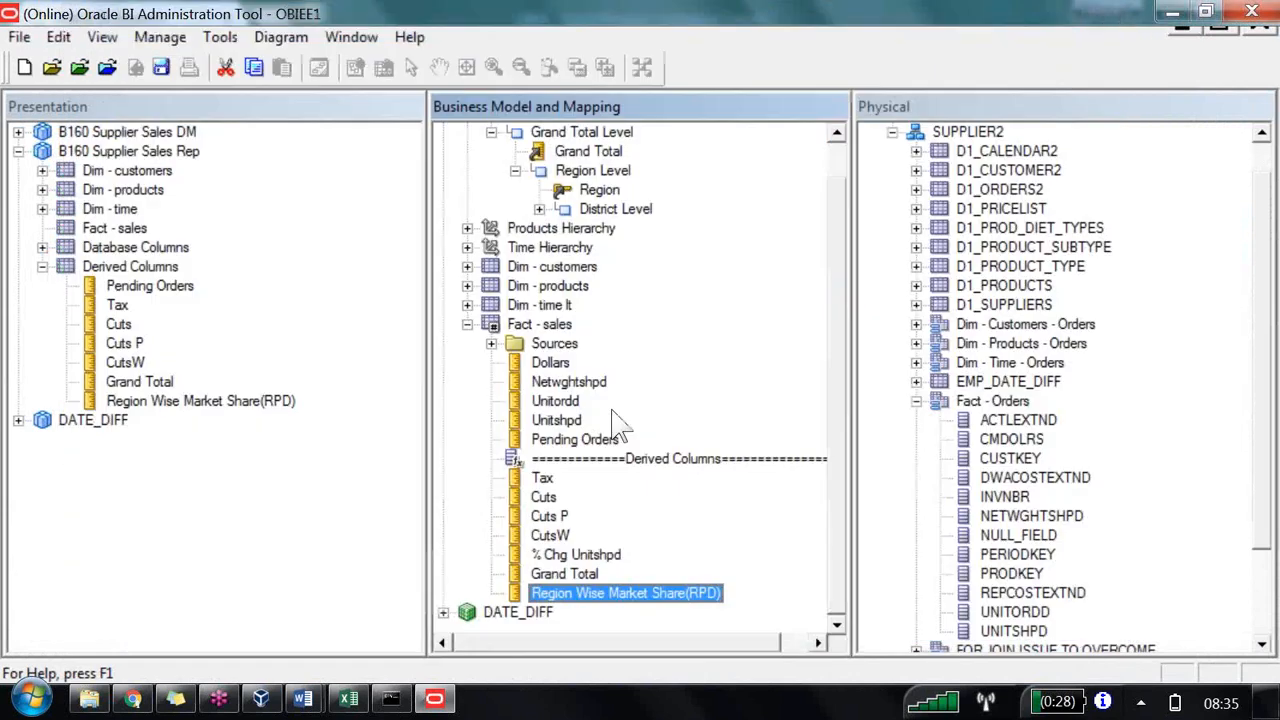
Step: Switch to Answers and reload the server metadata for the subject area
{"action": "left_click", "coordinate": [303, 698]}
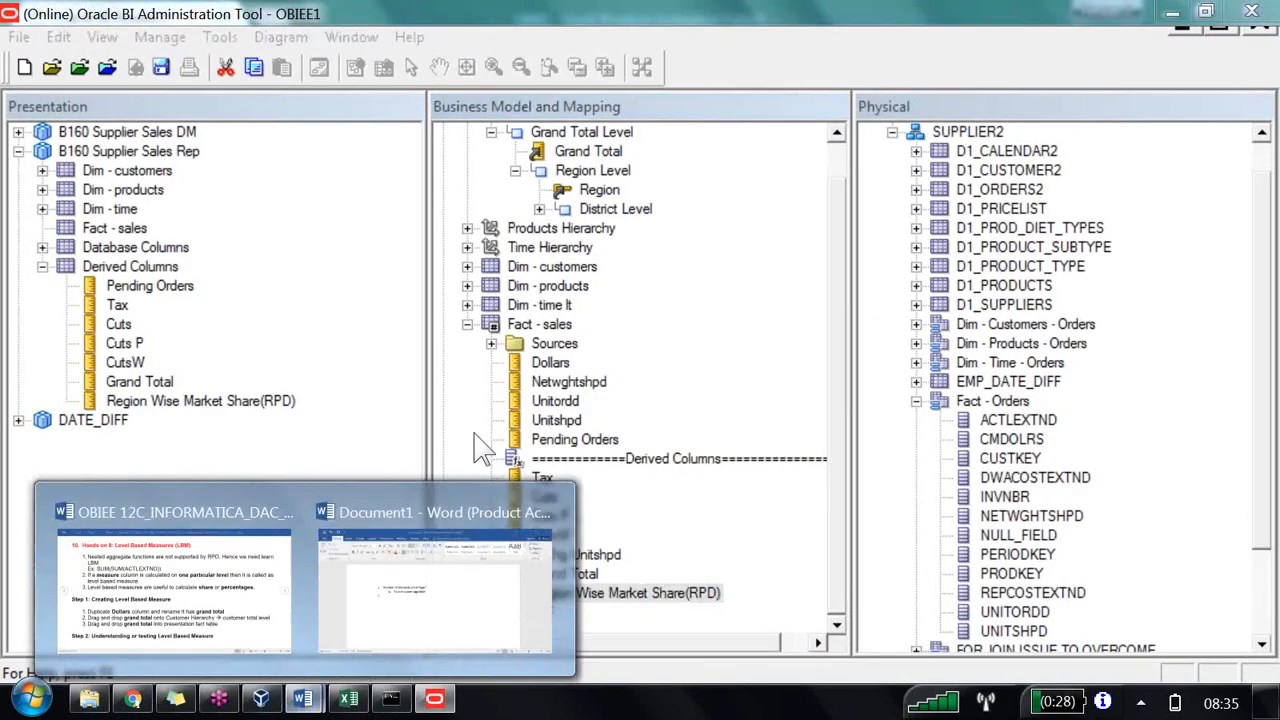
{"action": "left_click", "coordinate": [132, 698]}
{"action": "left_click", "coordinate": [285, 246]}
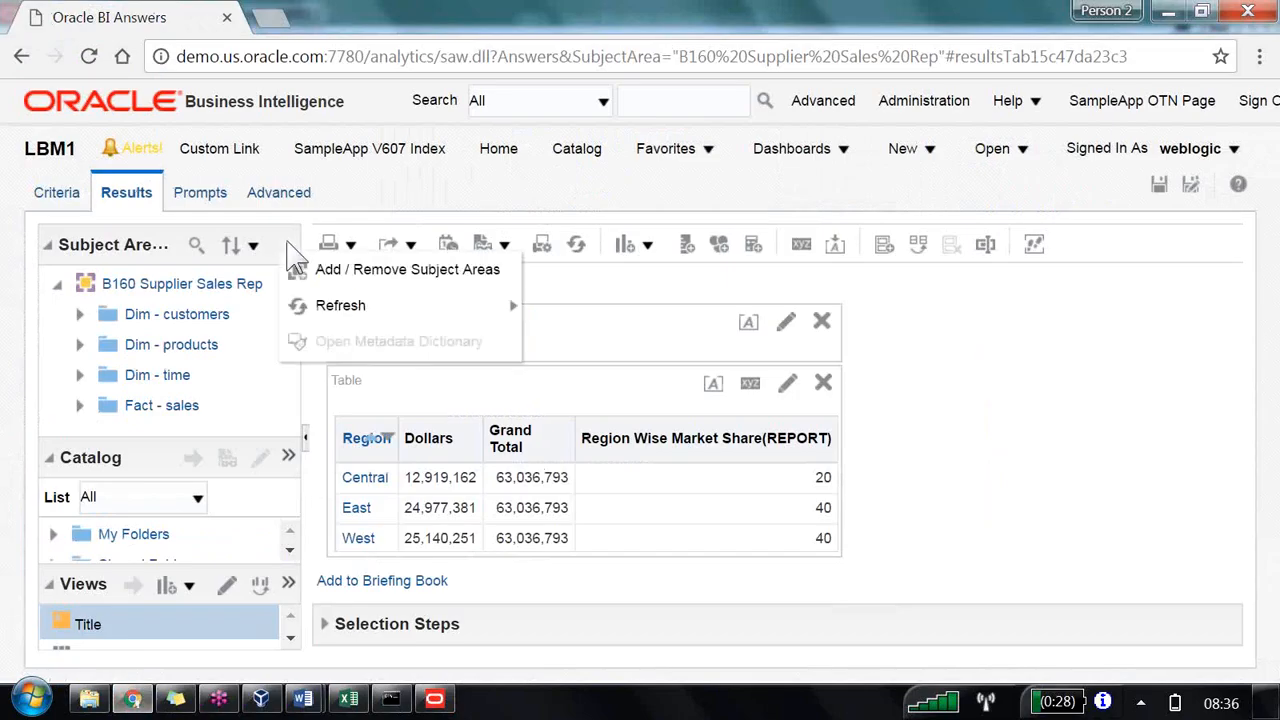
{"action": "mouse_move", "coordinate": [510, 318]}
{"action": "left_click", "coordinate": [580, 342]}
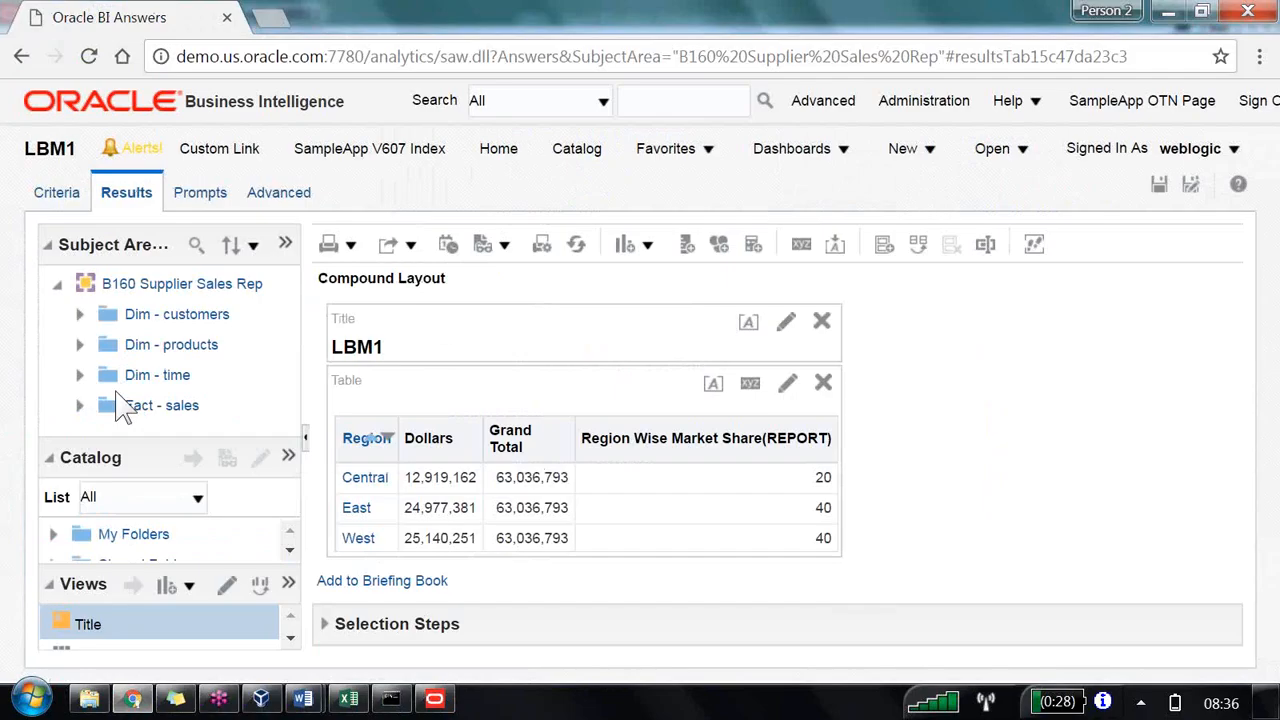
Step: Add Region Wise Market Share(RPD) from the Fact - sales derived columns to the results table beside the REPORT column
{"action": "left_click", "coordinate": [80, 405]}
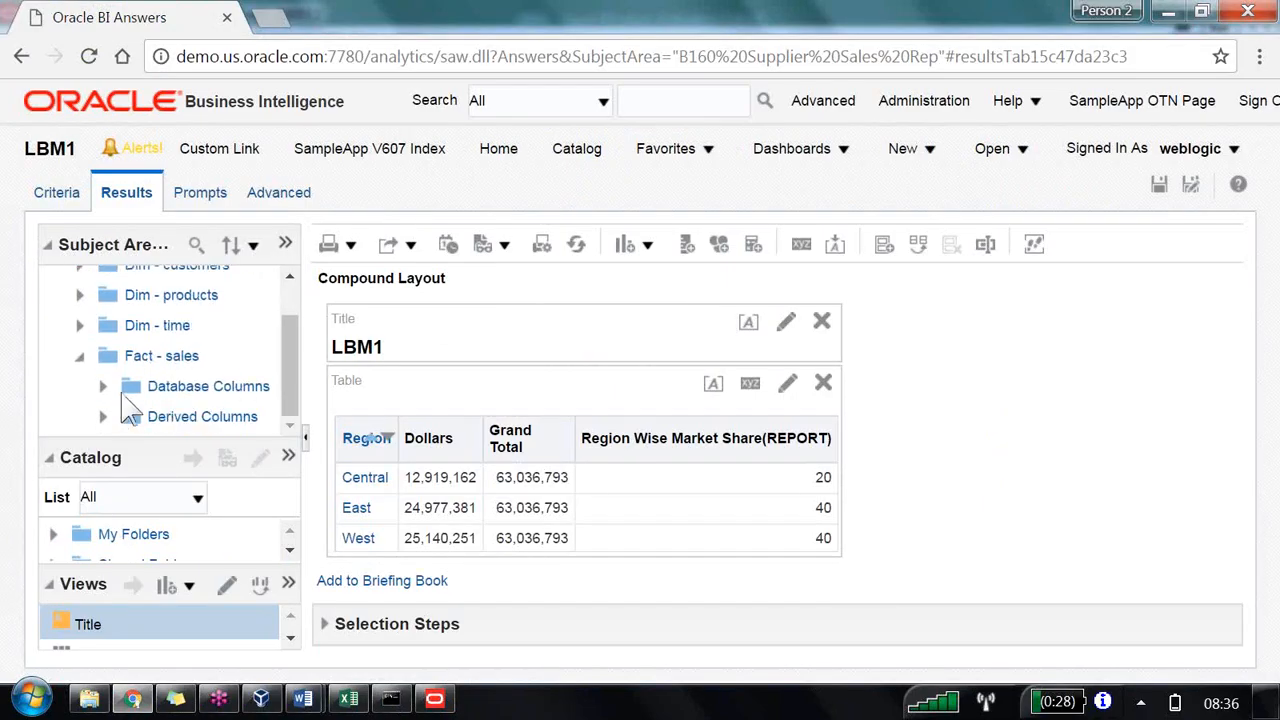
{"action": "scroll", "coordinate": [180, 395], "scroll_direction": "down", "scroll_amount": 3}
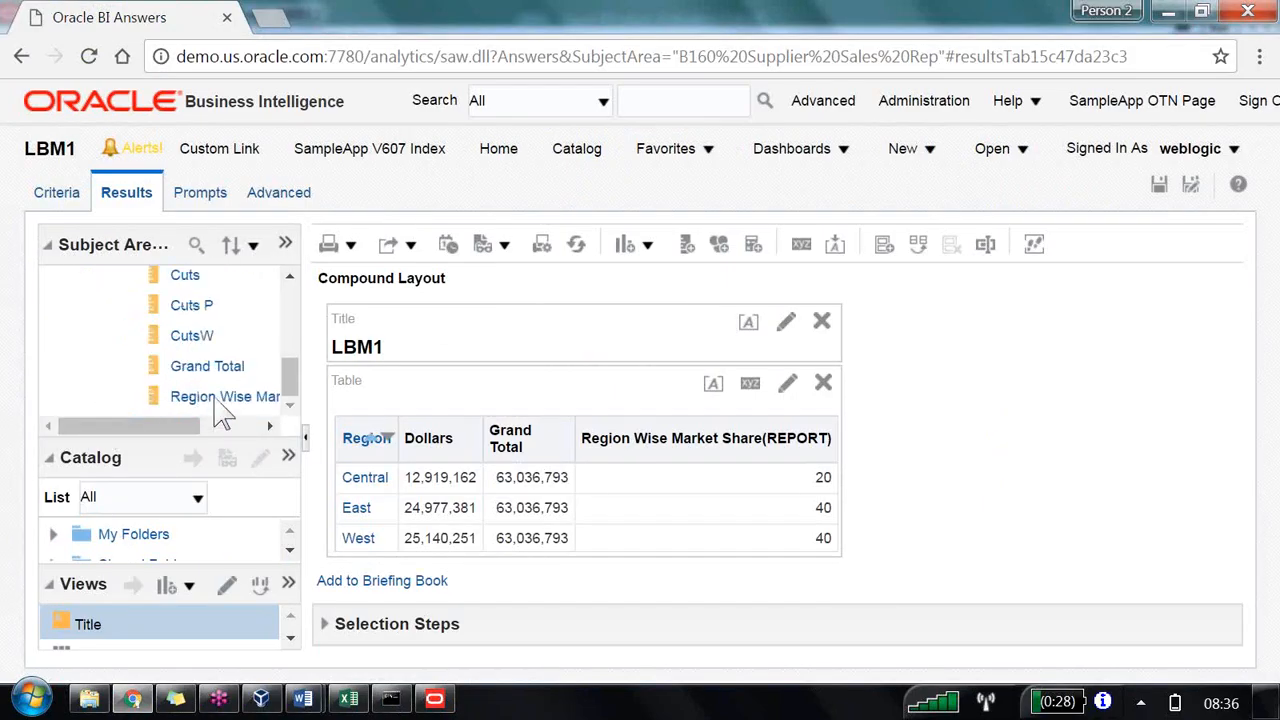
{"action": "mouse_move", "coordinate": [395, 480]}
{"action": "left_mouse_down"}
{"action": "mouse_move", "coordinate": [565, 520]}
{"action": "mouse_move", "coordinate": [805, 540]}
{"action": "mouse_move", "coordinate": [798, 525]}
{"action": "left_mouse_up"}
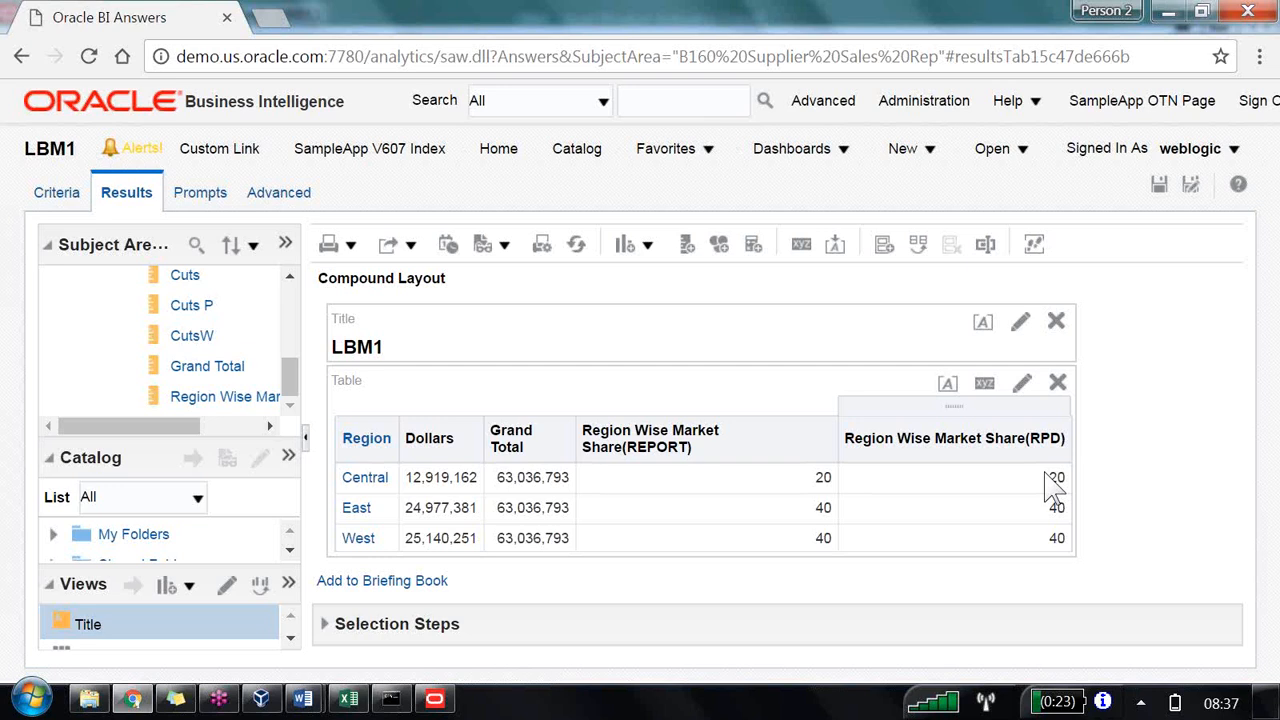
Step: Return to the Administration Tool and review the Grand Total column and the Grand Total Level of Customer Hierarchy
{"action": "left_click", "coordinate": [437, 699]}
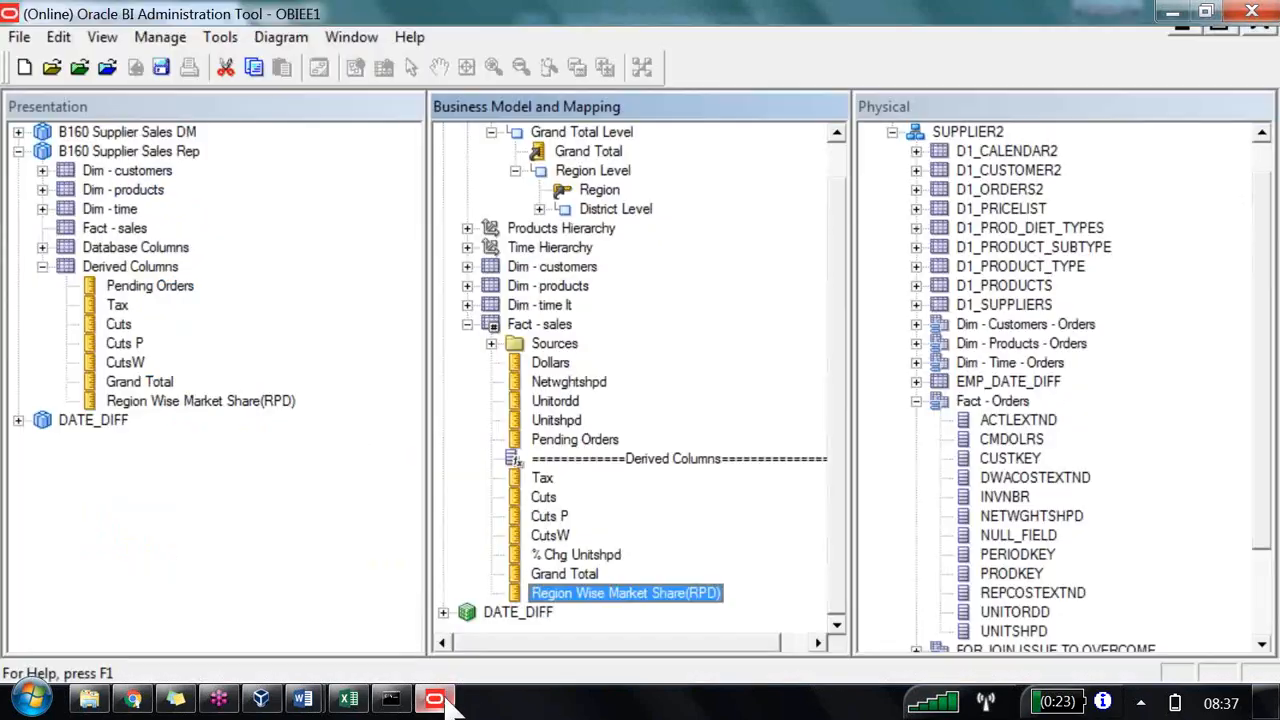
{"action": "key", "text": "Up"}
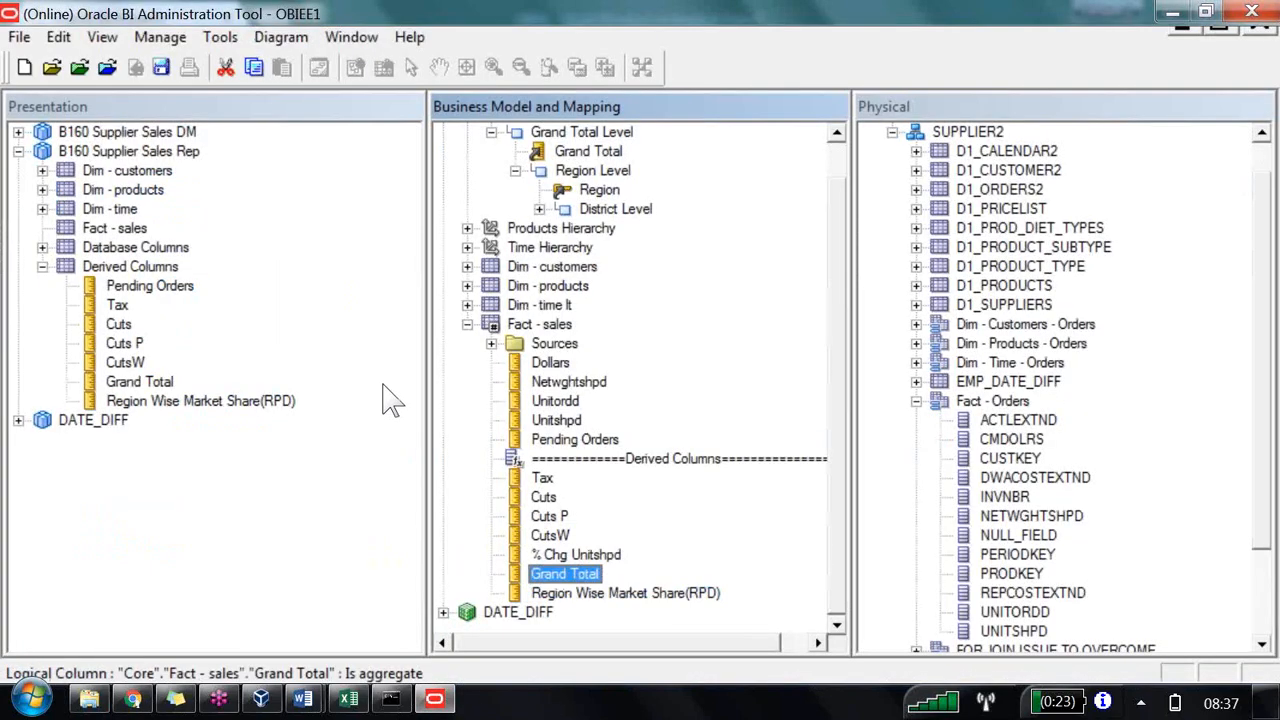
{"action": "scroll", "coordinate": [602, 577], "scroll_direction": "up", "scroll_amount": 1}
{"action": "left_click", "coordinate": [612, 166]}
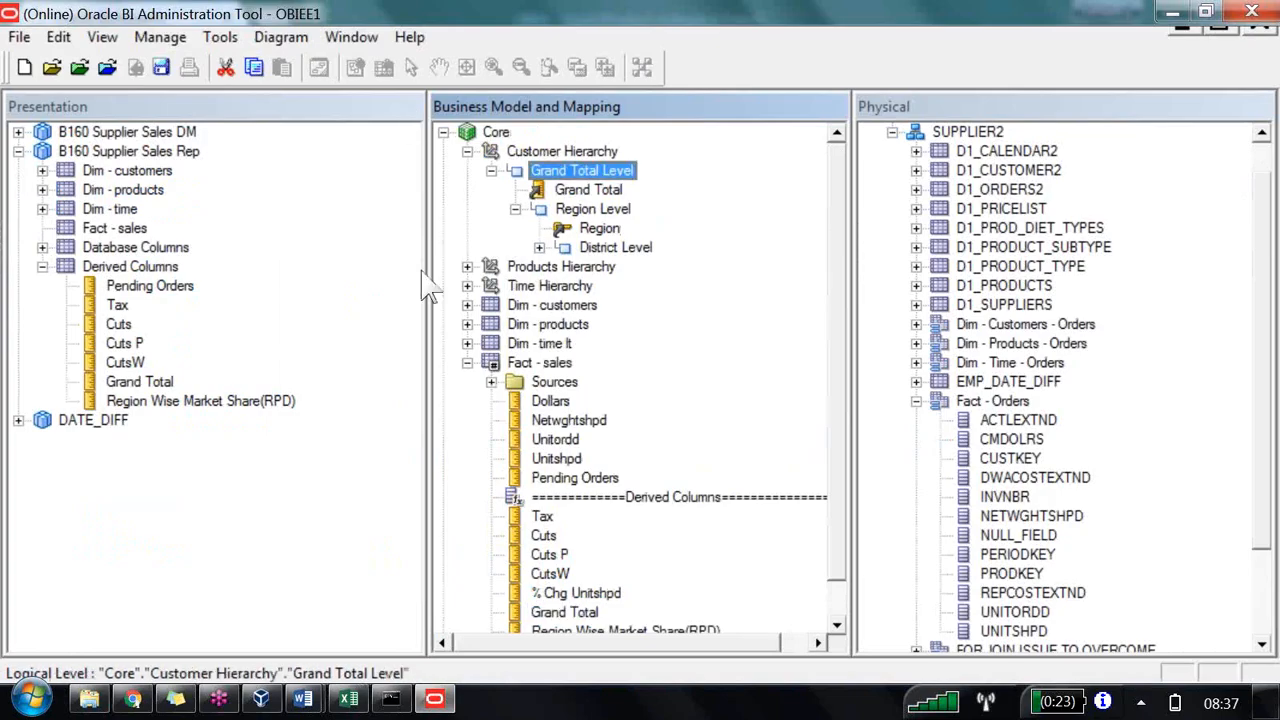
{"action": "scroll", "coordinate": [428, 288], "scroll_direction": "down", "scroll_amount": 1}
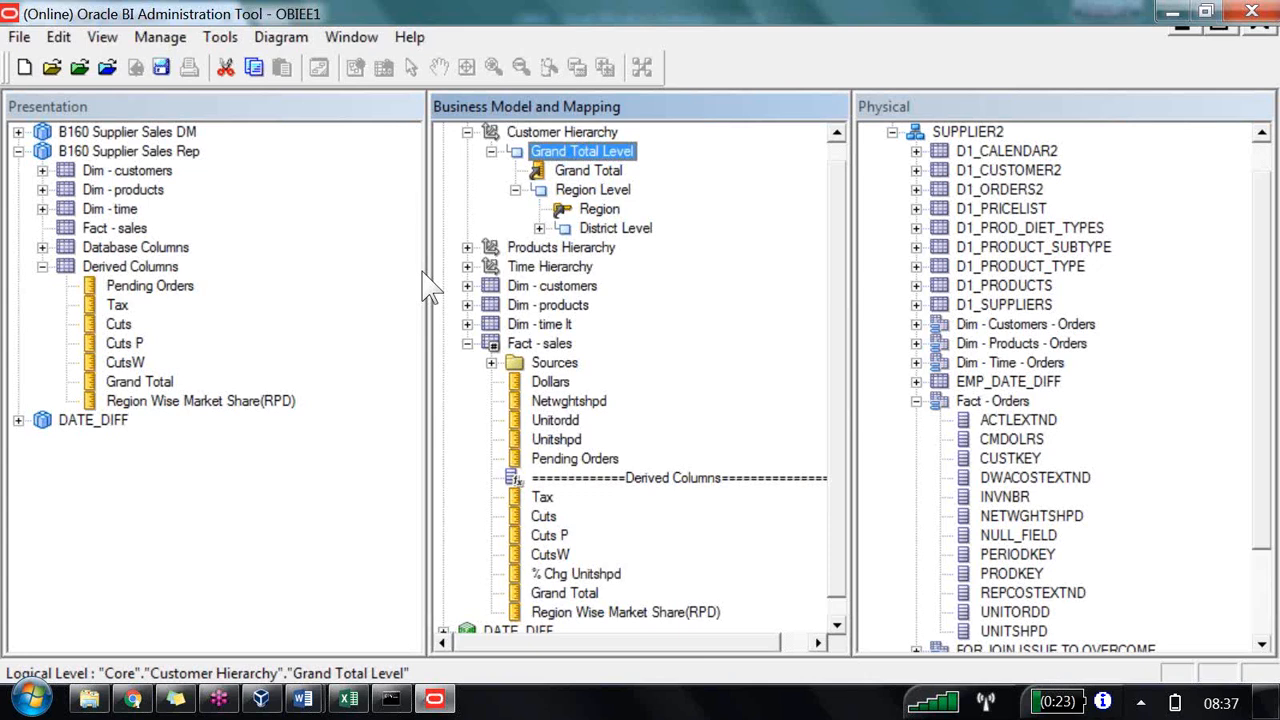
Step: Open Manage Sessions in the BI Administration page and view the log of the latest LBM1 report query
{"action": "key", "text": "alt+Tab"}
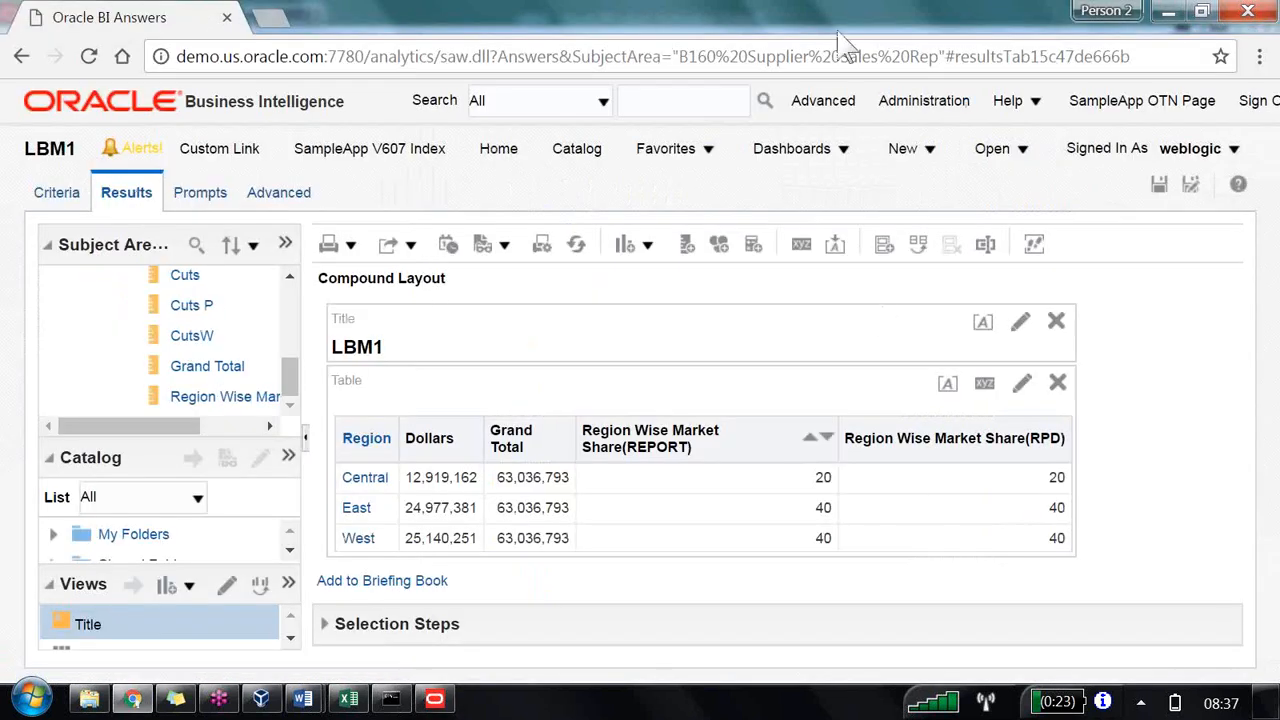
{"action": "left_click", "coordinate": [1158, 185]}
{"action": "left_click", "coordinate": [914, 102]}
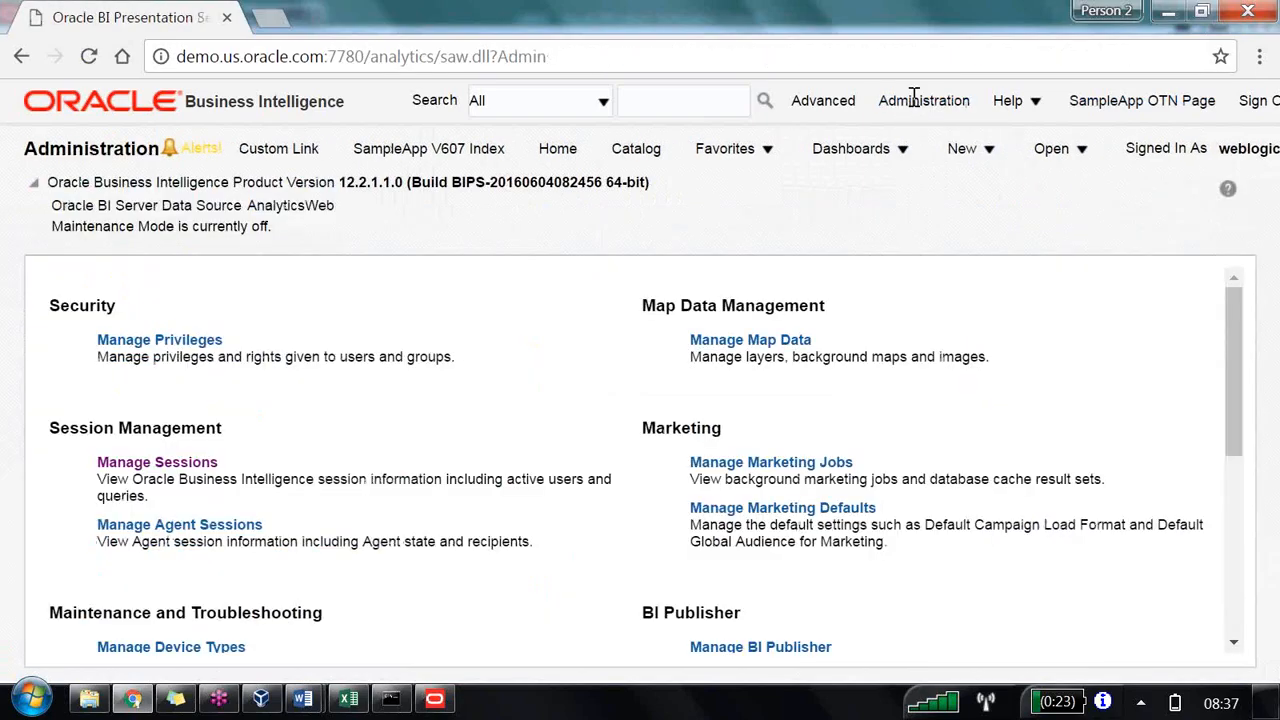
{"action": "left_click", "coordinate": [182, 468]}
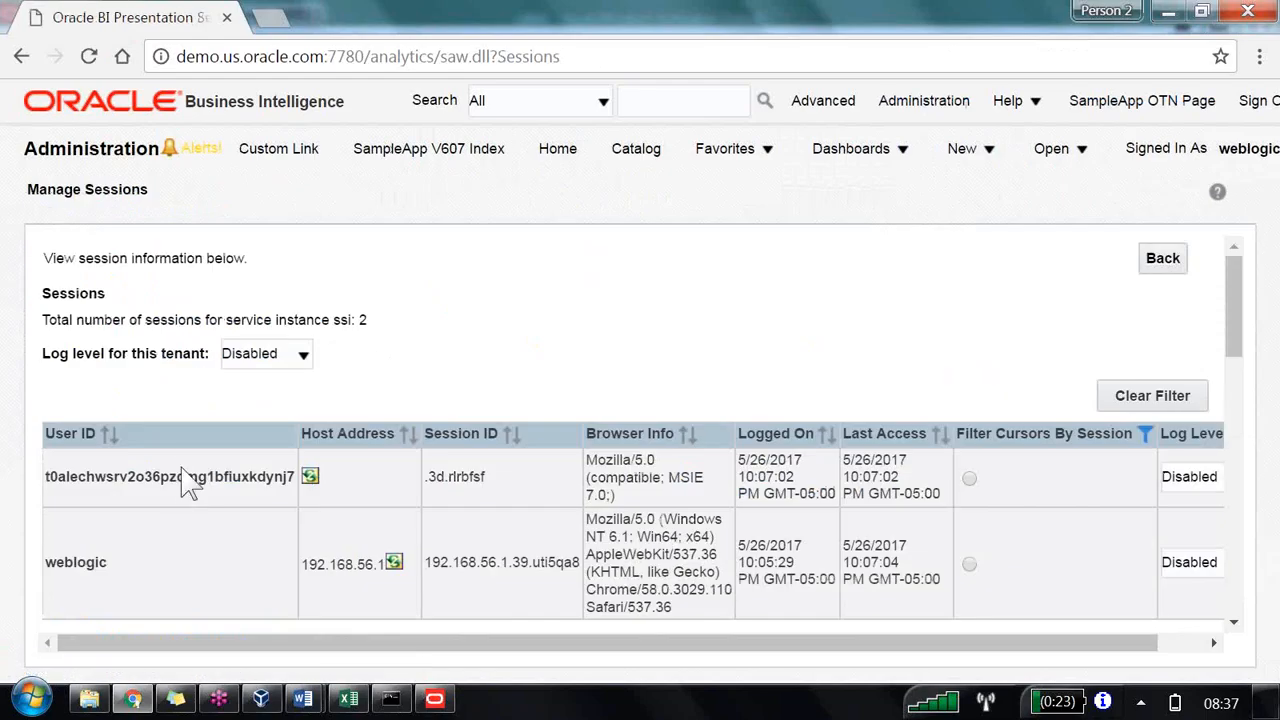
{"action": "scroll", "coordinate": [185, 480], "scroll_direction": "down", "scroll_amount": 10}
{"action": "scroll", "coordinate": [522, 456], "scroll_direction": "up", "scroll_amount": 1}
{"action": "scroll", "coordinate": [522, 455], "scroll_direction": "down", "scroll_amount": 1}
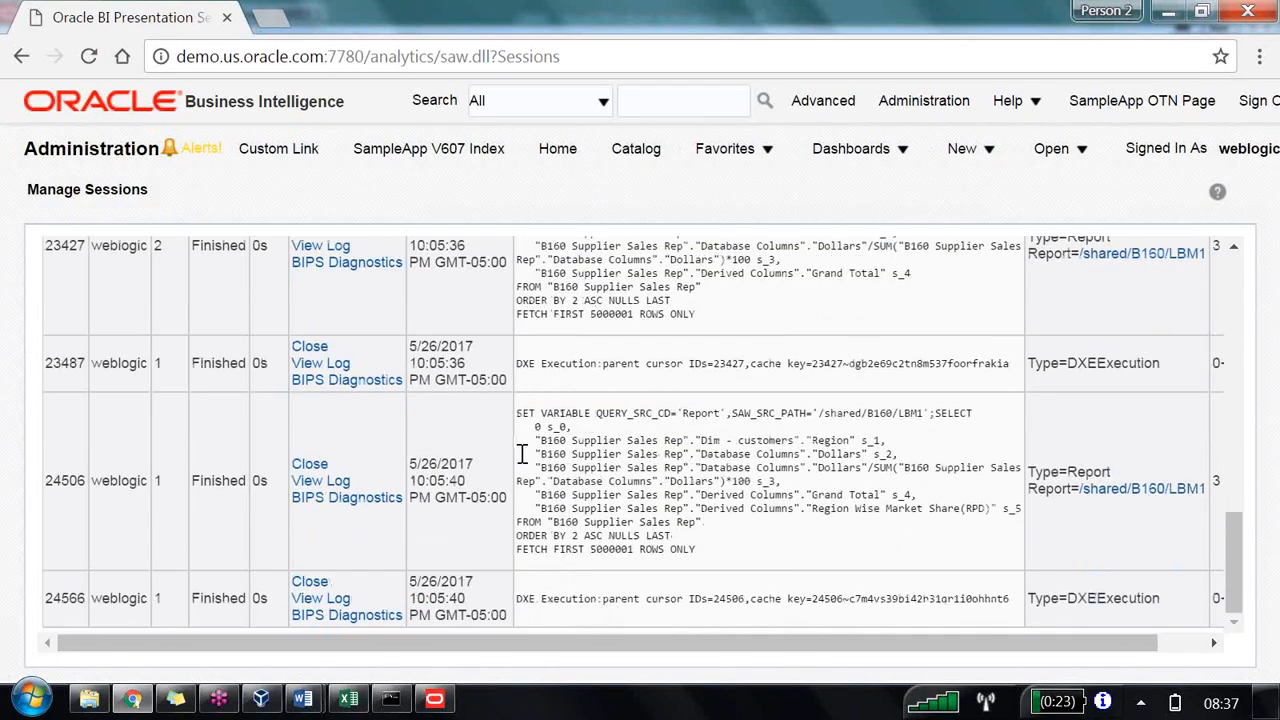
{"action": "left_click", "coordinate": [323, 484]}
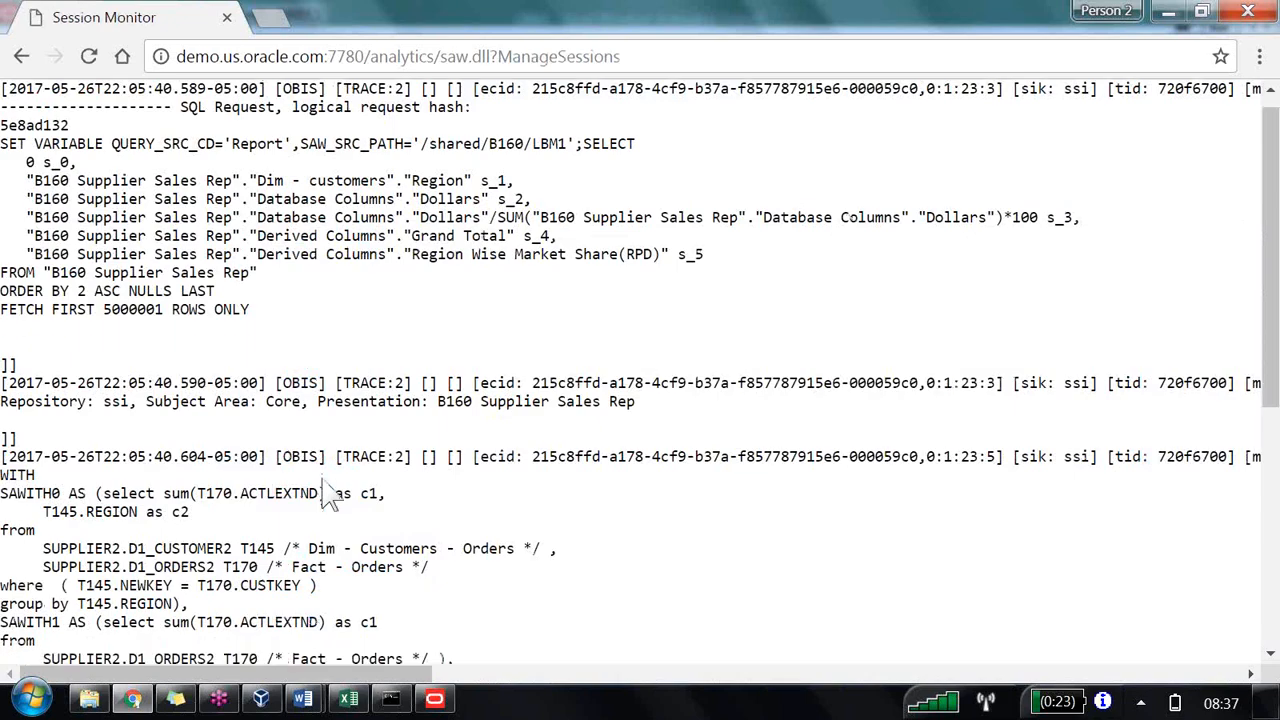
Step: Examine the generated physical SQL in the session log, highlighting the sum, region and percentage expressions
{"action": "scroll", "coordinate": [324, 481], "scroll_direction": "down", "scroll_amount": 3}
{"action": "scroll", "coordinate": [324, 481], "scroll_direction": "down", "scroll_amount": 2}
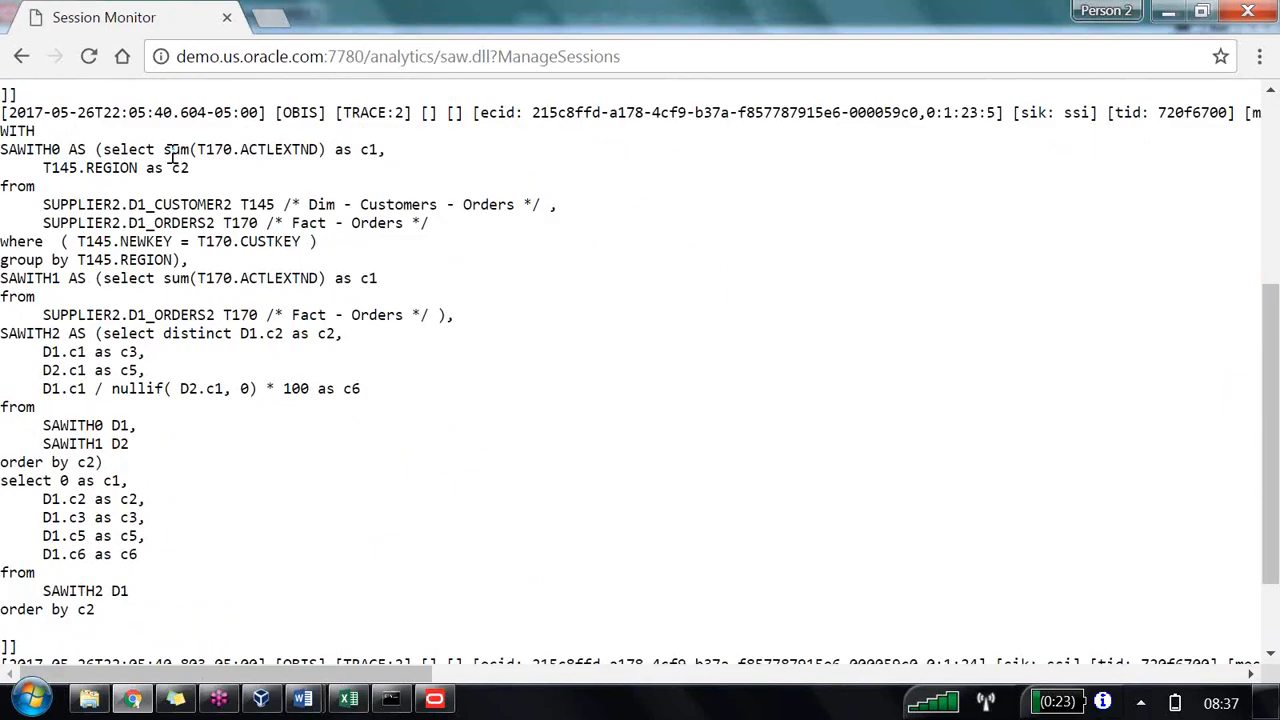
{"action": "left_click_drag", "start_coordinate": [170, 150], "coordinate": [322, 152]}
{"action": "left_click_drag", "start_coordinate": [92, 168], "coordinate": [316, 178]}
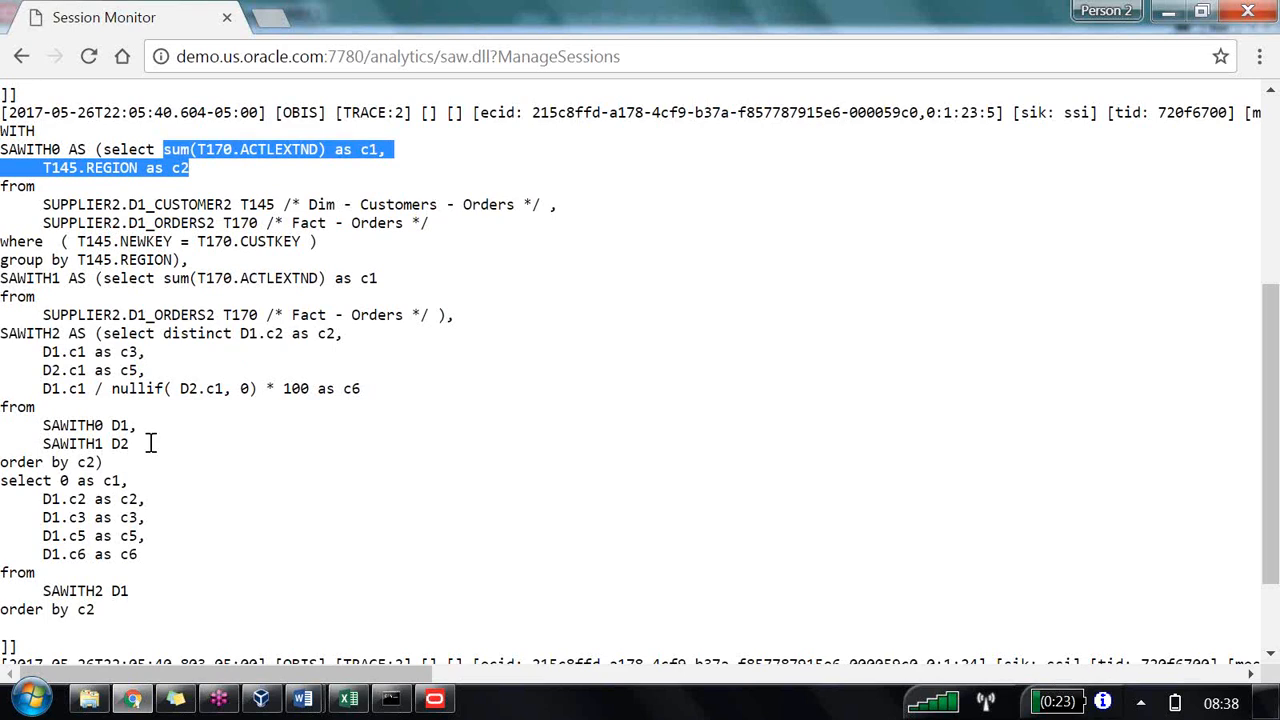
{"action": "left_click_drag", "start_coordinate": [44, 388], "coordinate": [320, 398]}
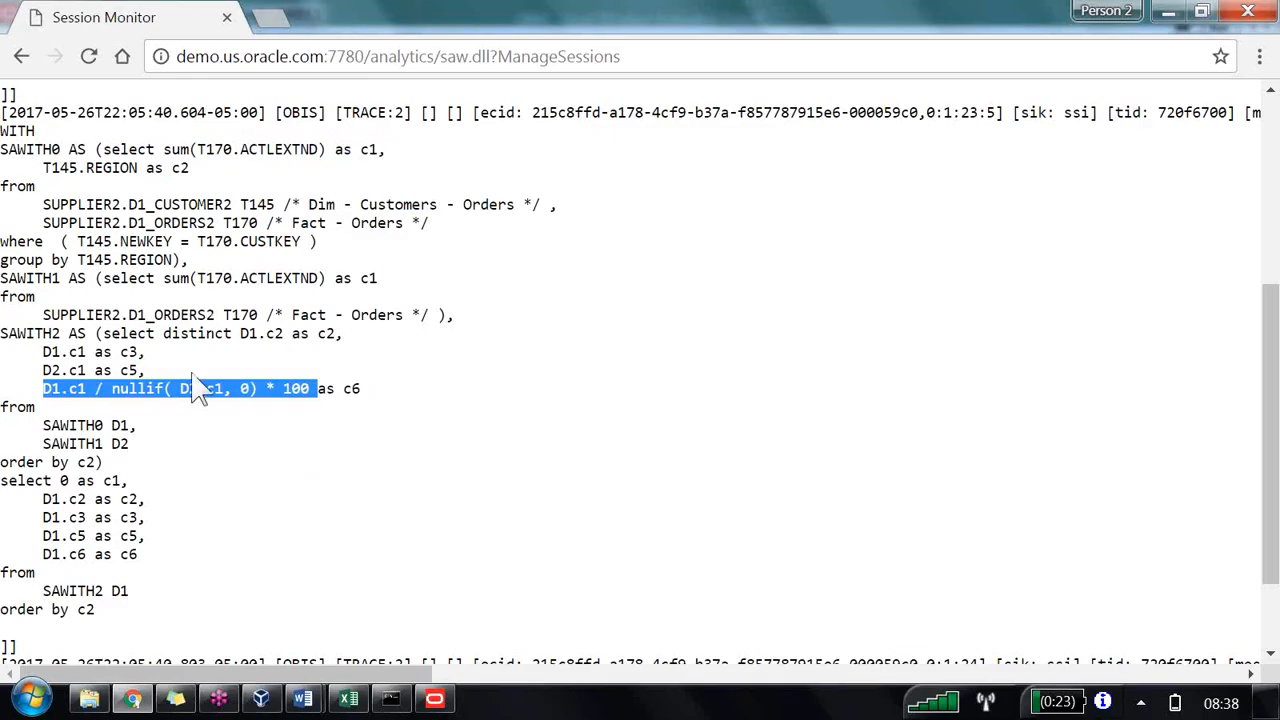
{"action": "left_click_drag", "start_coordinate": [128, 336], "coordinate": [346, 357]}
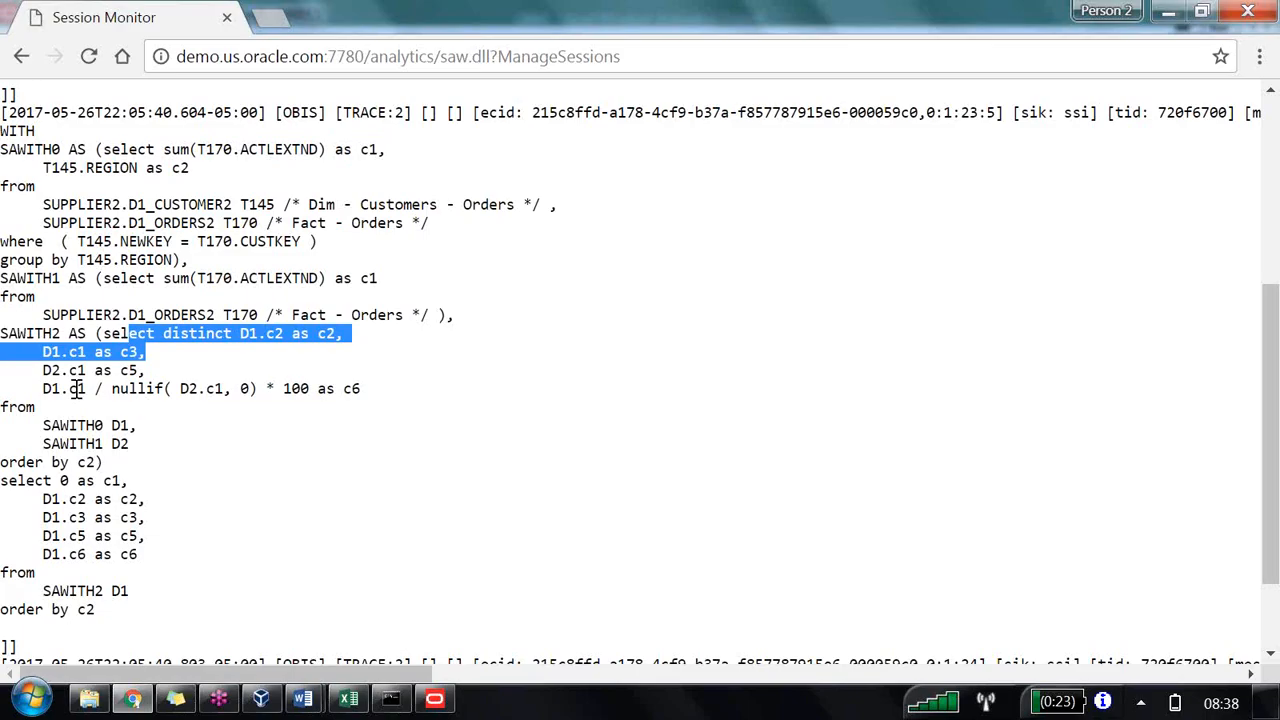
{"action": "left_click_drag", "start_coordinate": [76, 388], "coordinate": [90, 388]}
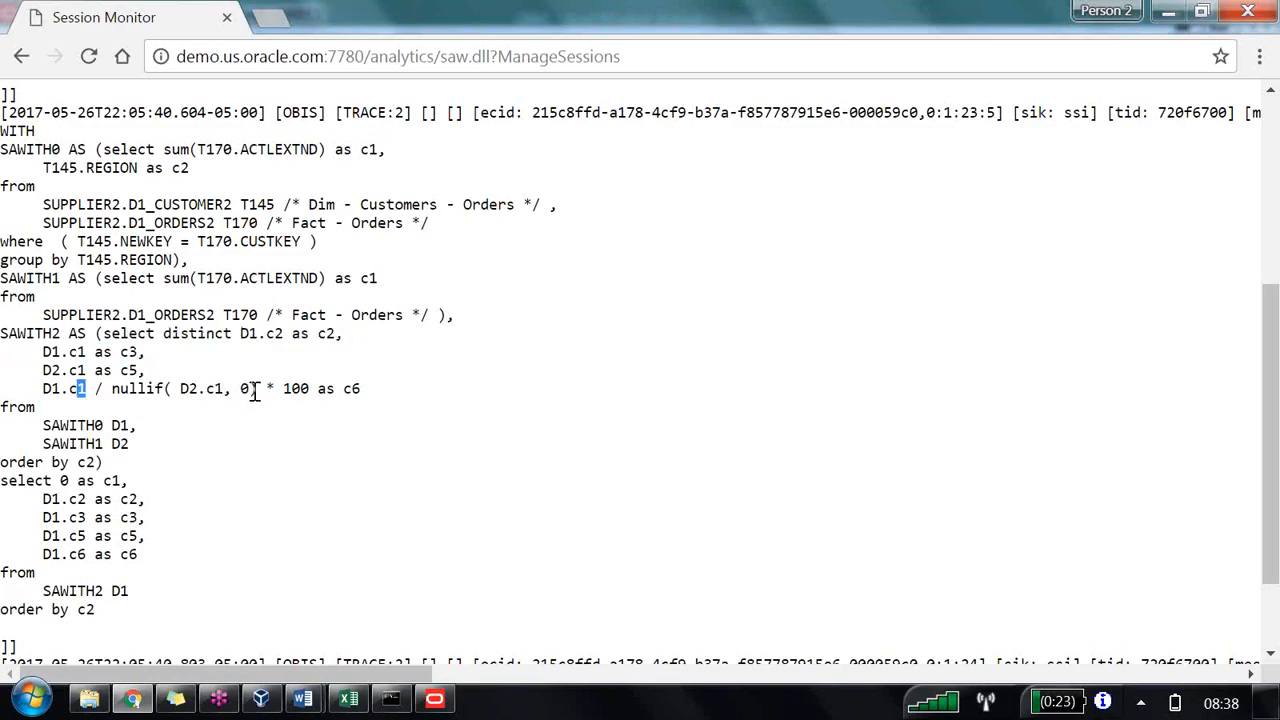
{"action": "double_click", "coordinate": [360, 390]}
{"action": "scroll", "coordinate": [220, 513], "scroll_direction": "down", "scroll_amount": 1}
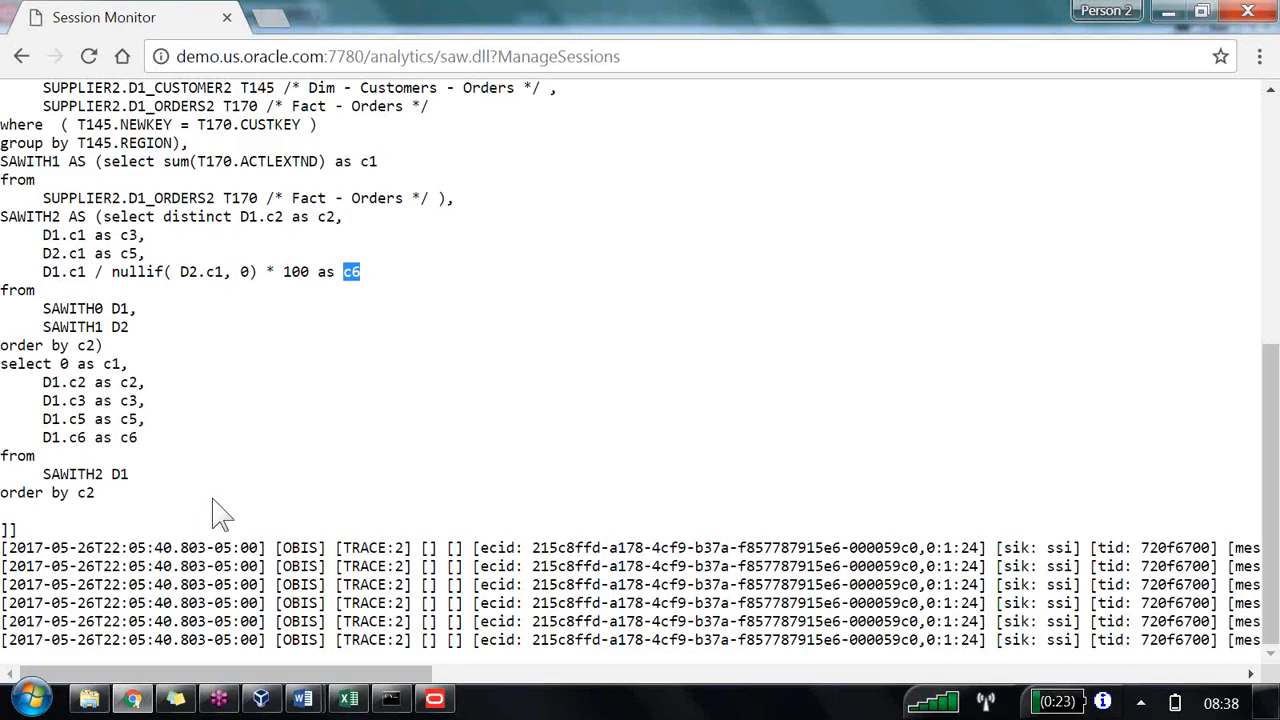
{"action": "left_click_drag", "start_coordinate": [360, 163], "coordinate": [378, 163]}
{"action": "left_click_drag", "start_coordinate": [170, 163], "coordinate": [328, 170]}
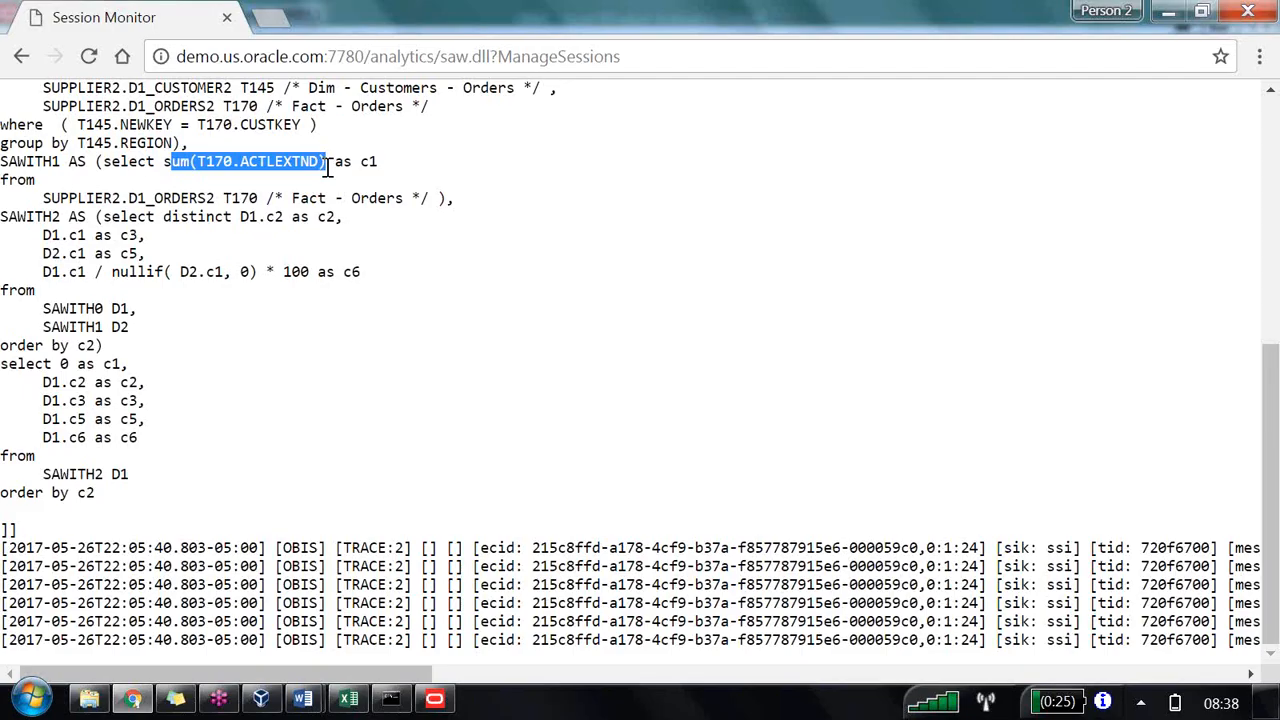
Step: In SQL Developer, replace the worksheet contents with the query SELECT SUM(ACTLEXTND) FROM D1_ORDERS2
{"action": "left_click", "coordinate": [260, 698]}
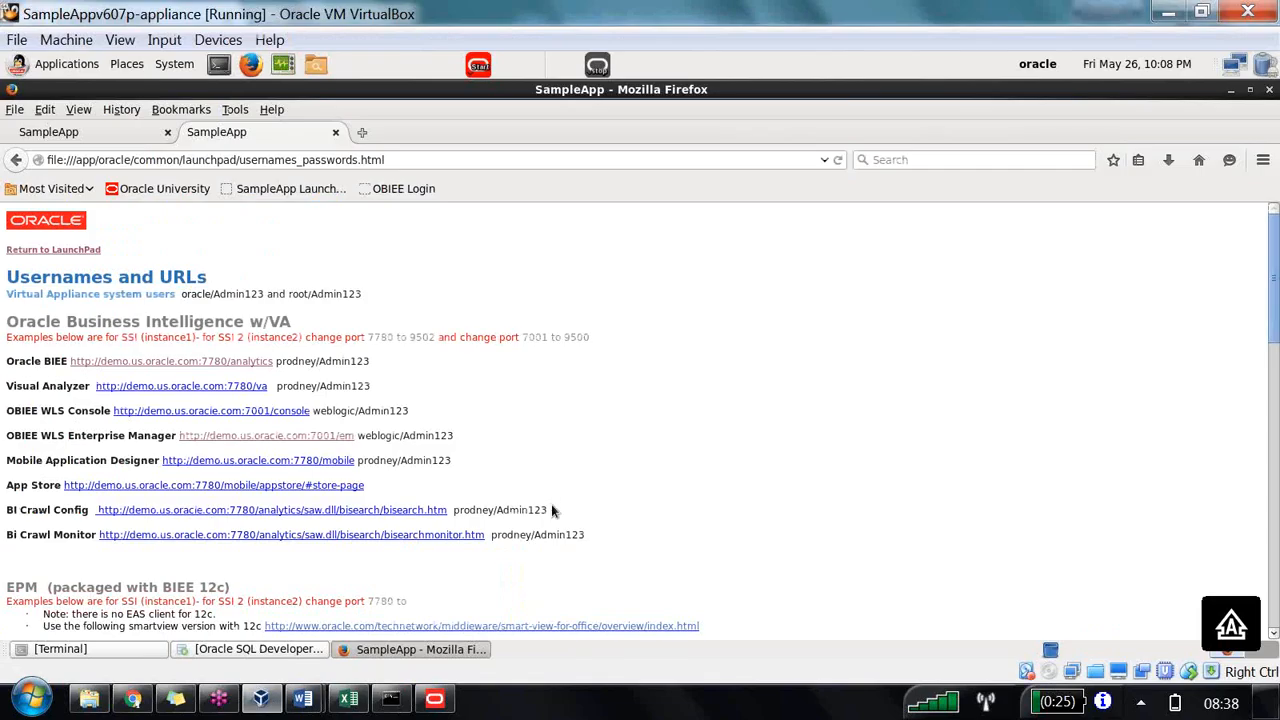
{"action": "key", "text": "alt+Tab"}
{"action": "left_click", "coordinate": [391, 243]}
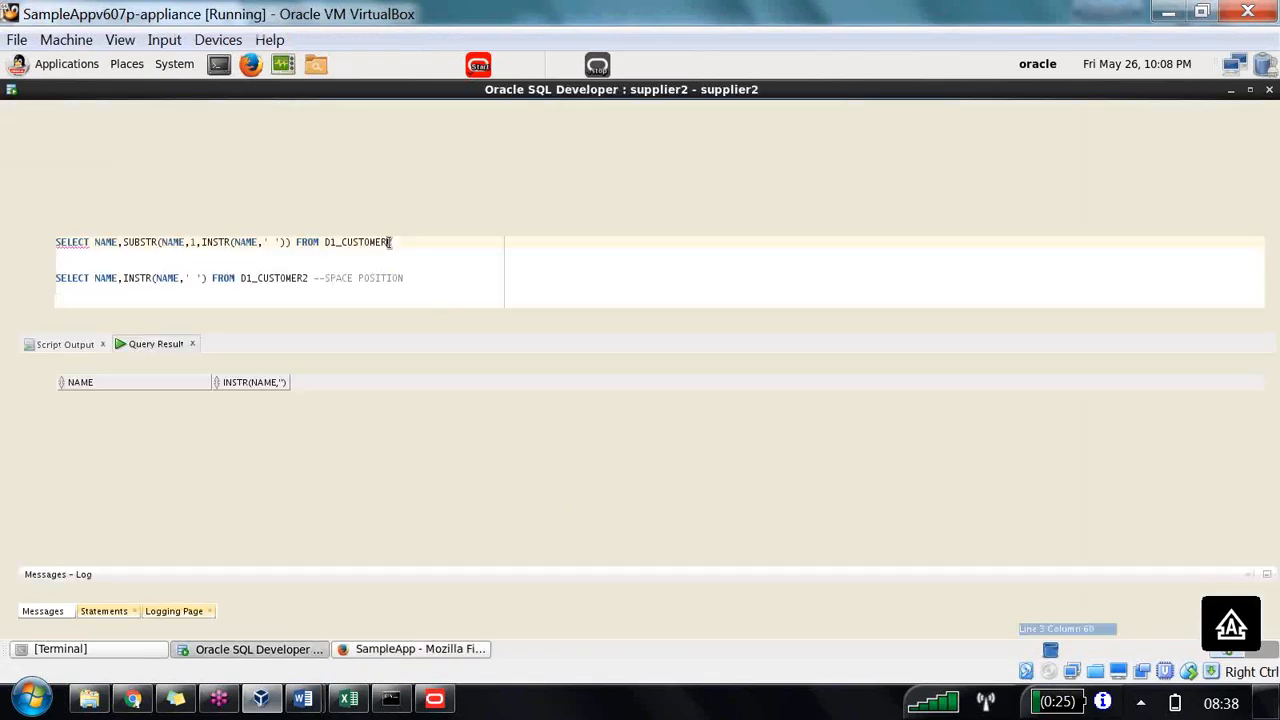
{"action": "left_click", "coordinate": [458, 285]}
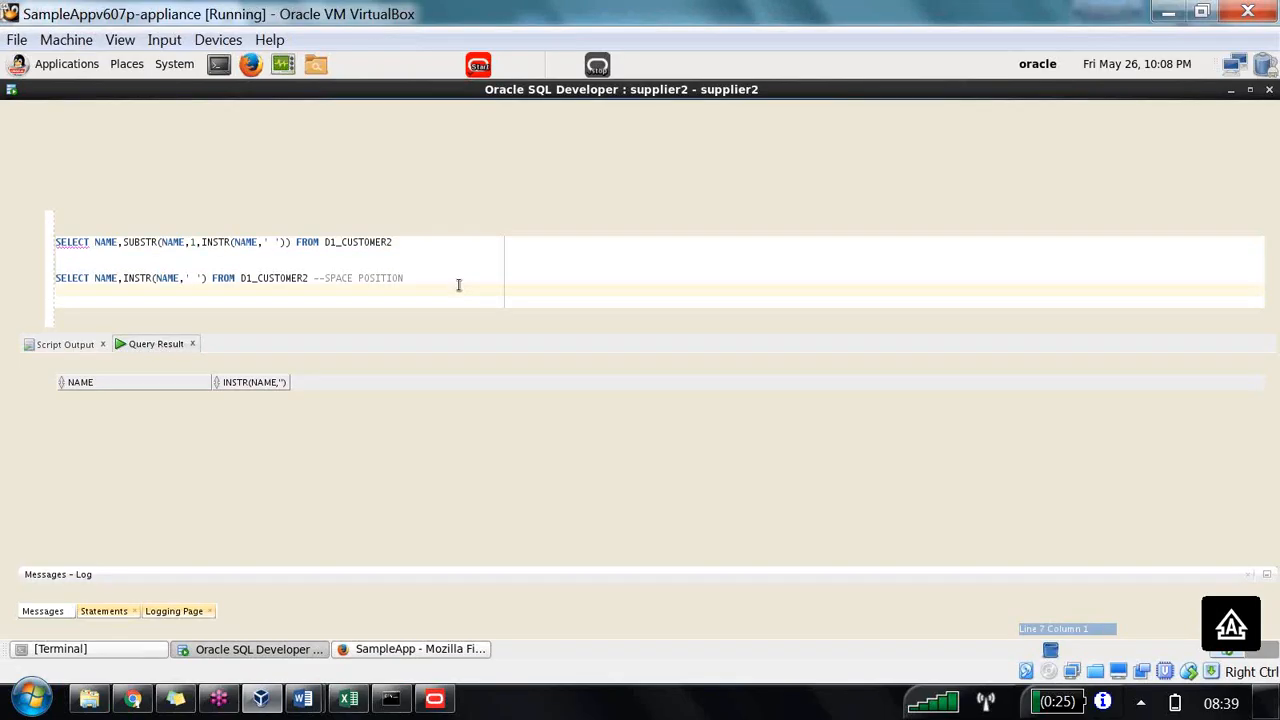
{"action": "key", "text": "ctrl+a"}
{"action": "type", "text": "S"}
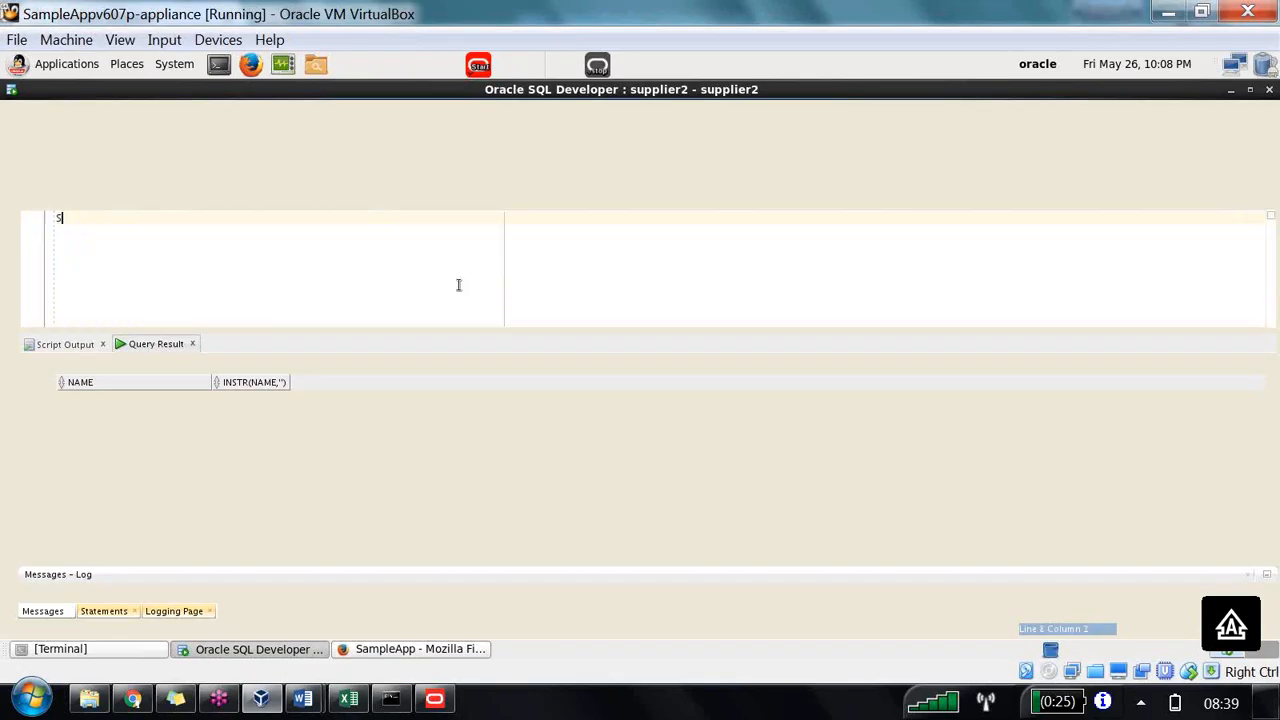
{"action": "type", "text": "ELECT SUM(ACTL_EXTND) FROM "}
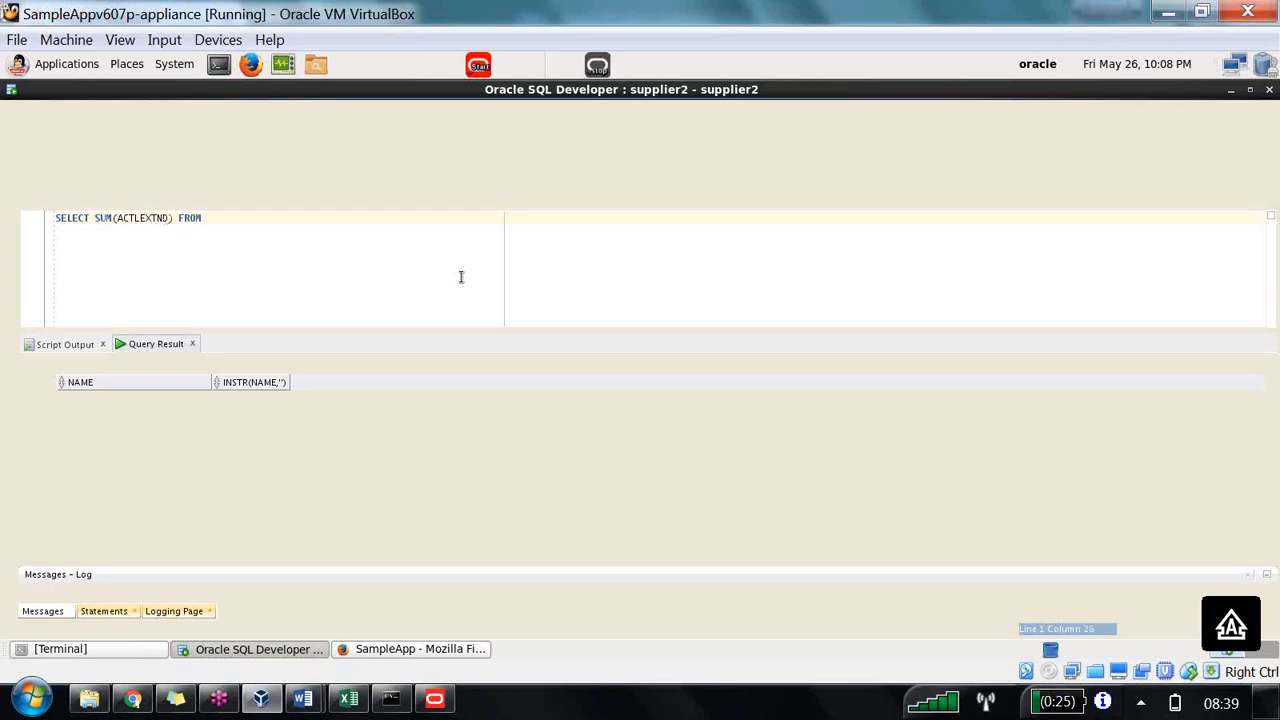
{"action": "type", "text": "D1_ORDER2"}
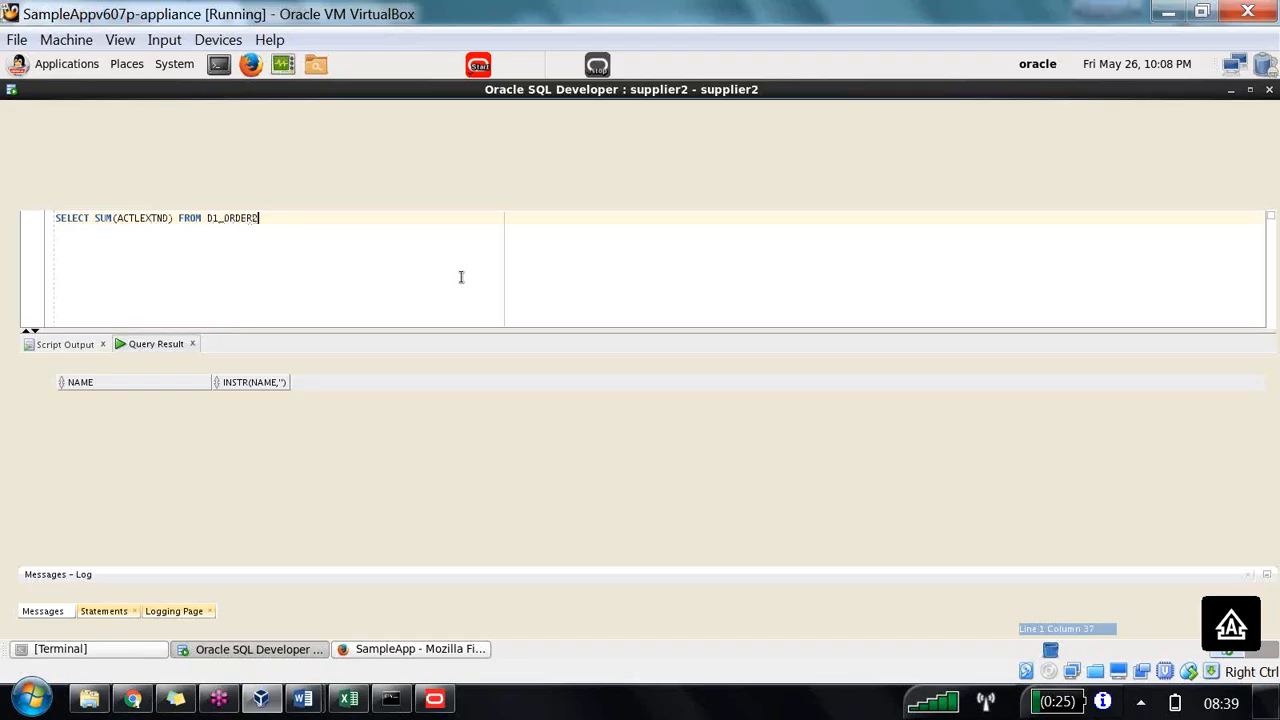
{"action": "key", "text": "BackSpace"}
{"action": "type", "text": "S2"}
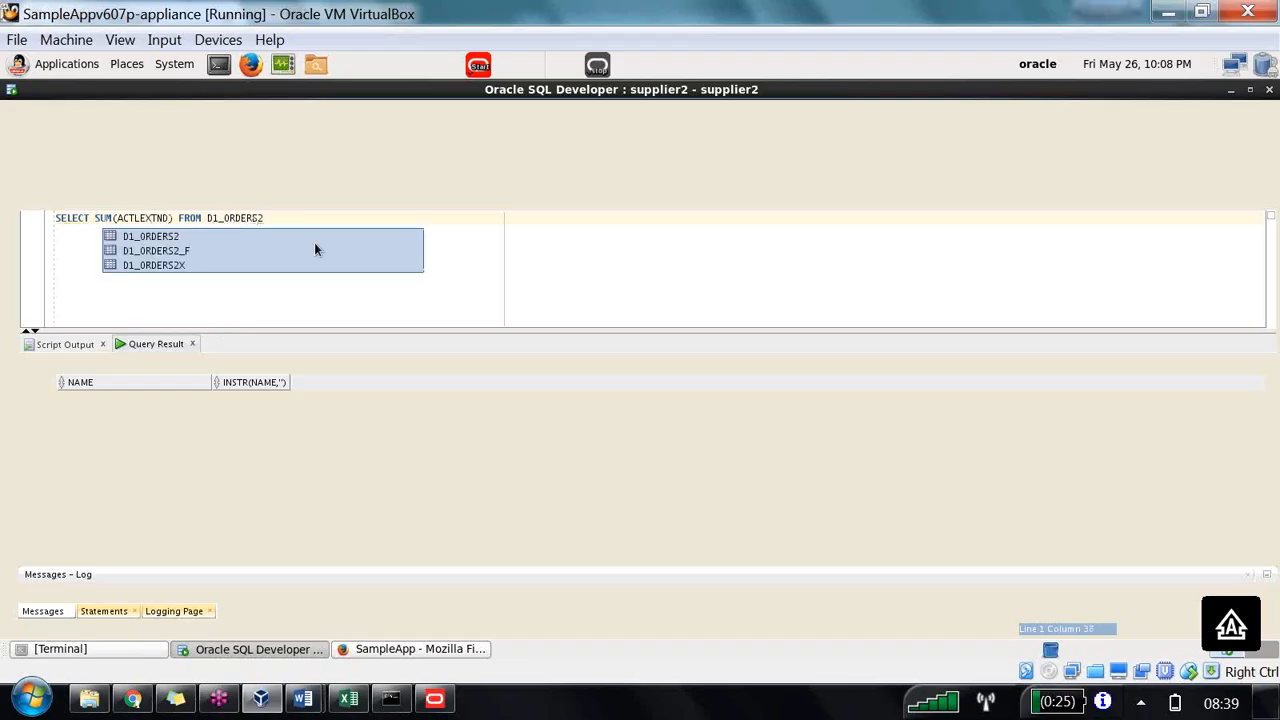
{"action": "double_click", "coordinate": [160, 237]}
Step: Run the query and select the returned total
{"action": "left_click_drag", "start_coordinate": [360, 226], "coordinate": [2, 220]}
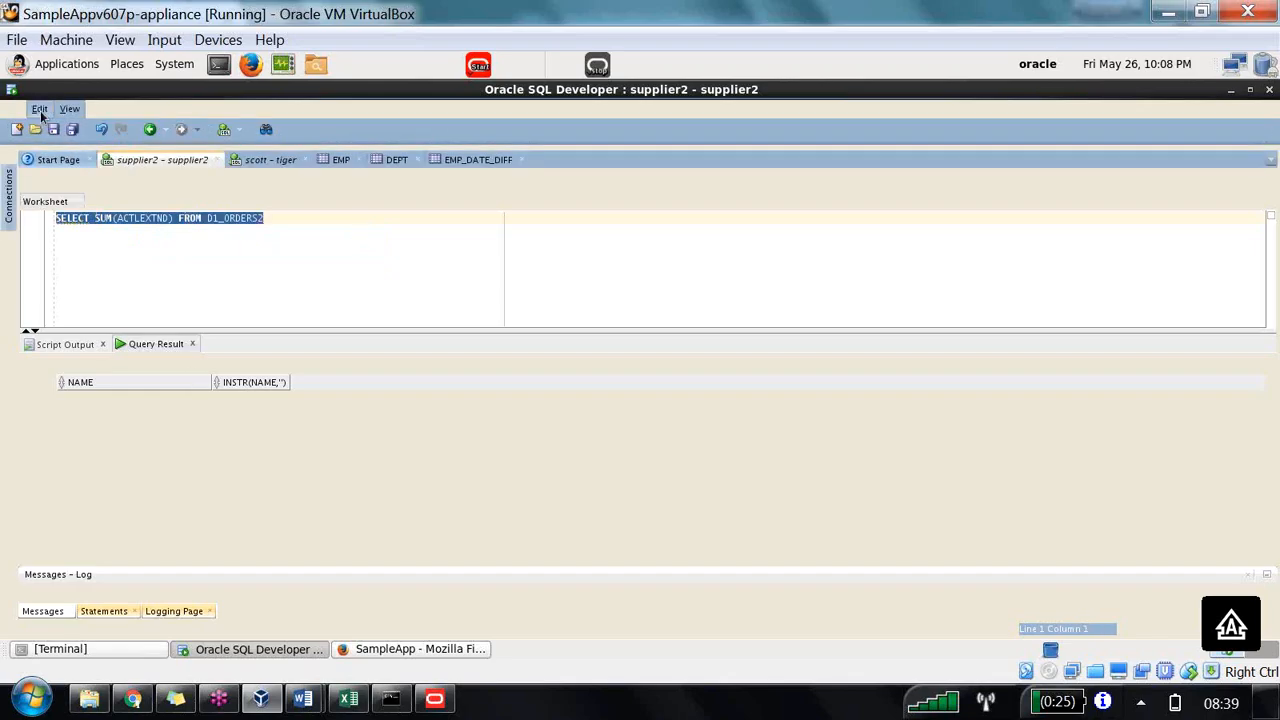
{"action": "left_click", "coordinate": [12, 187]}
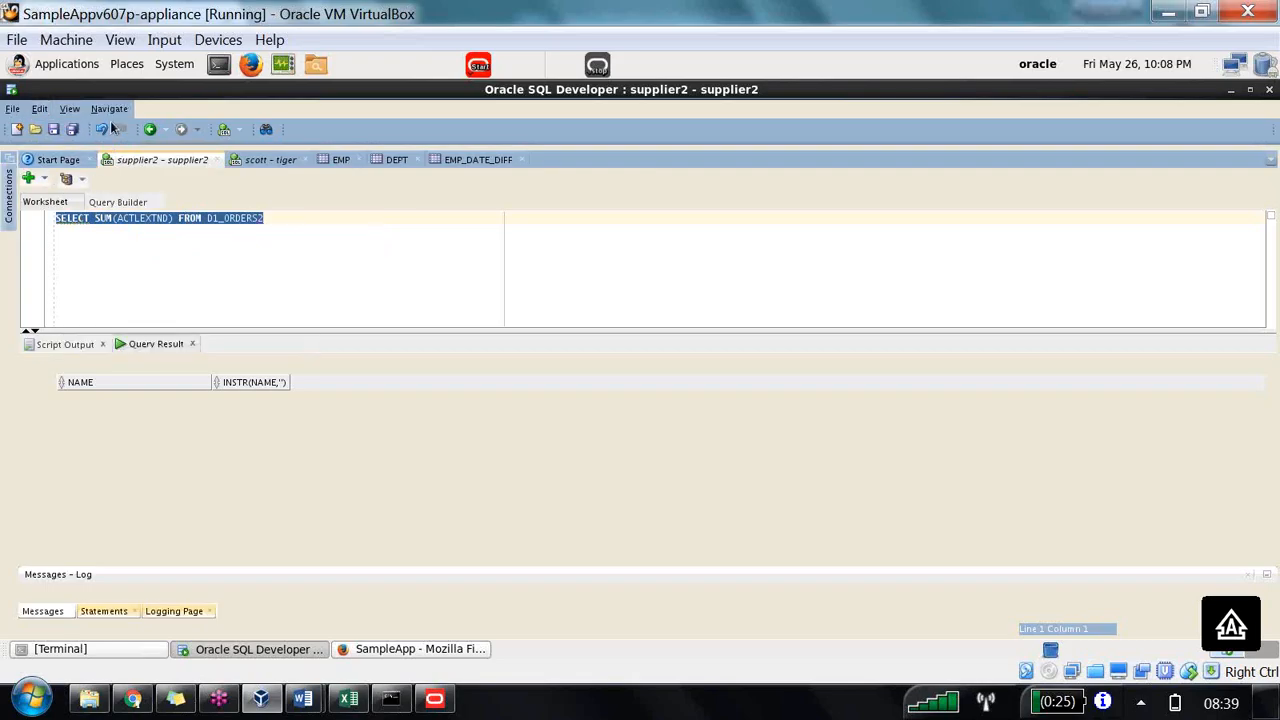
{"action": "left_click", "coordinate": [328, 273]}
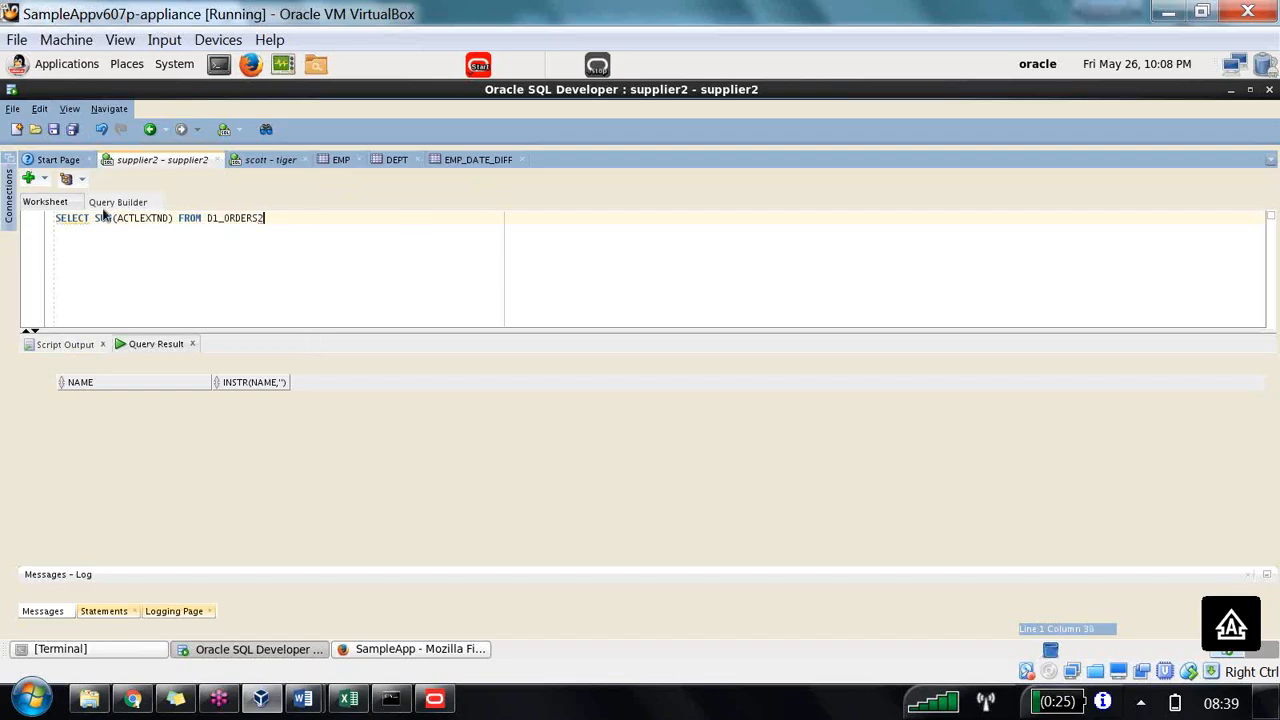
{"action": "left_click_drag", "start_coordinate": [266, 218], "coordinate": [55, 180]}
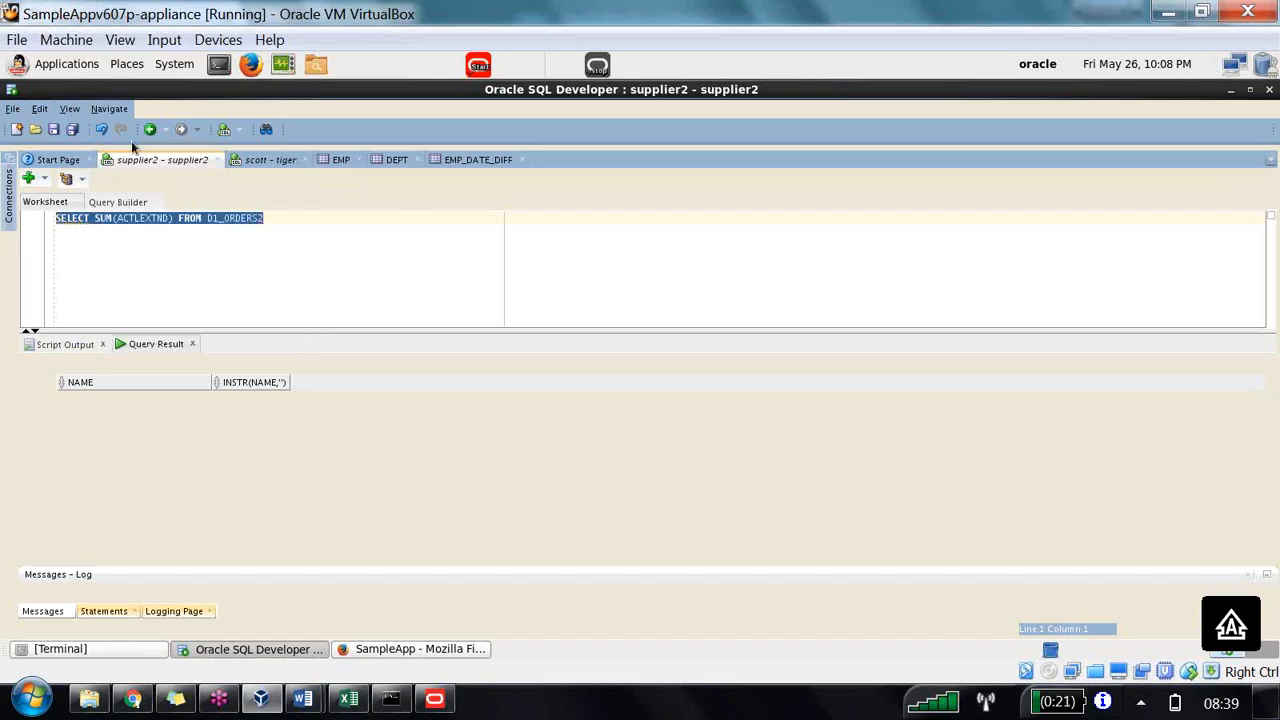
{"action": "left_click", "coordinate": [312, 251]}
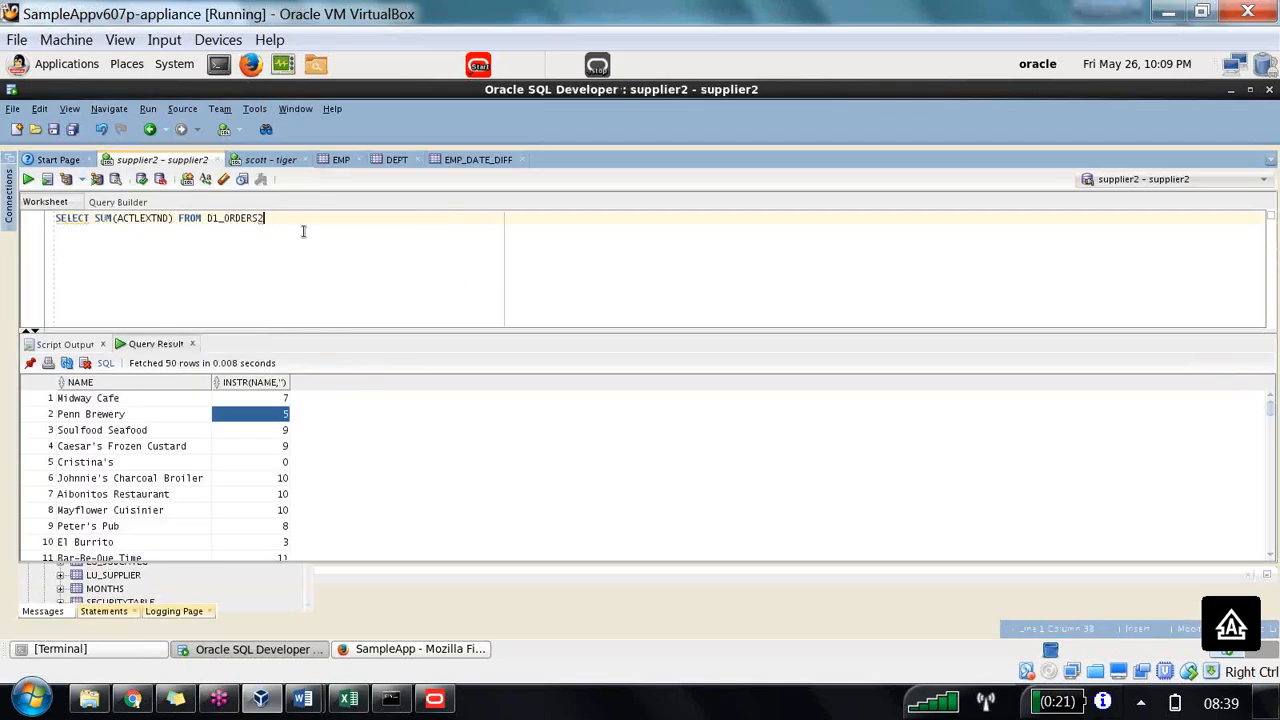
{"action": "key", "text": "ctrl+a"}
{"action": "left_click", "coordinate": [29, 180]}
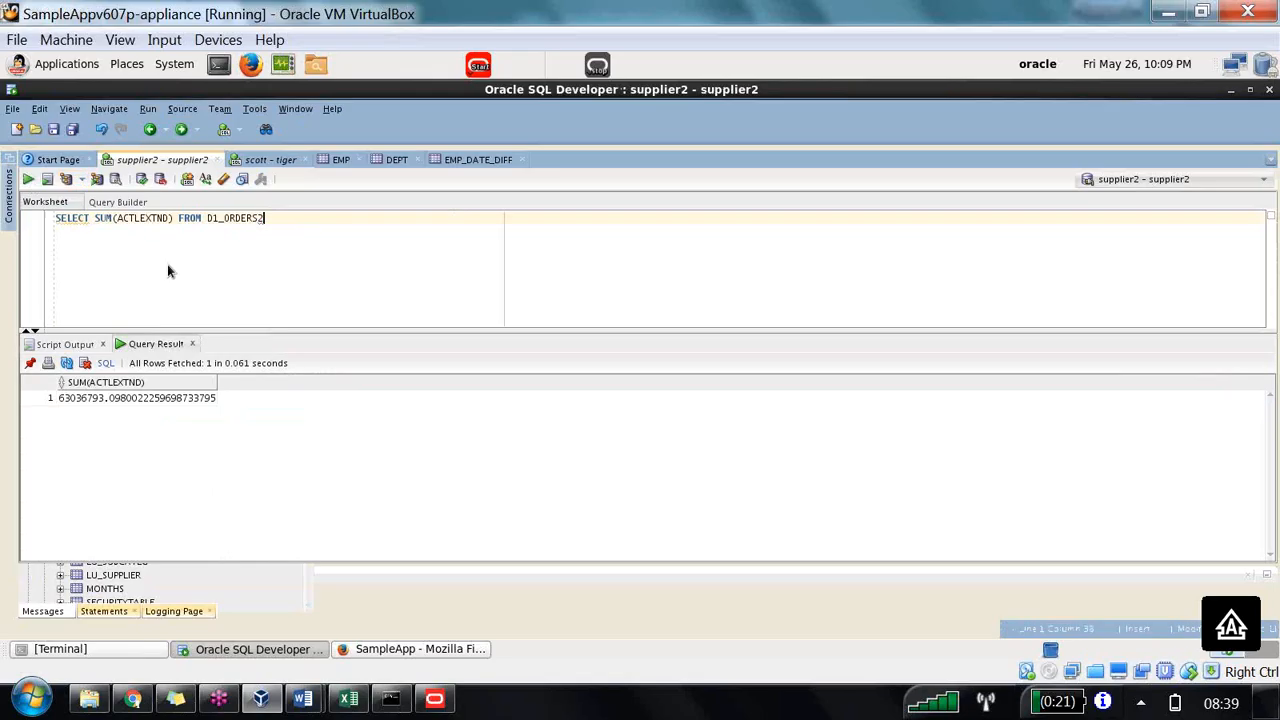
{"action": "left_click", "coordinate": [159, 405]}
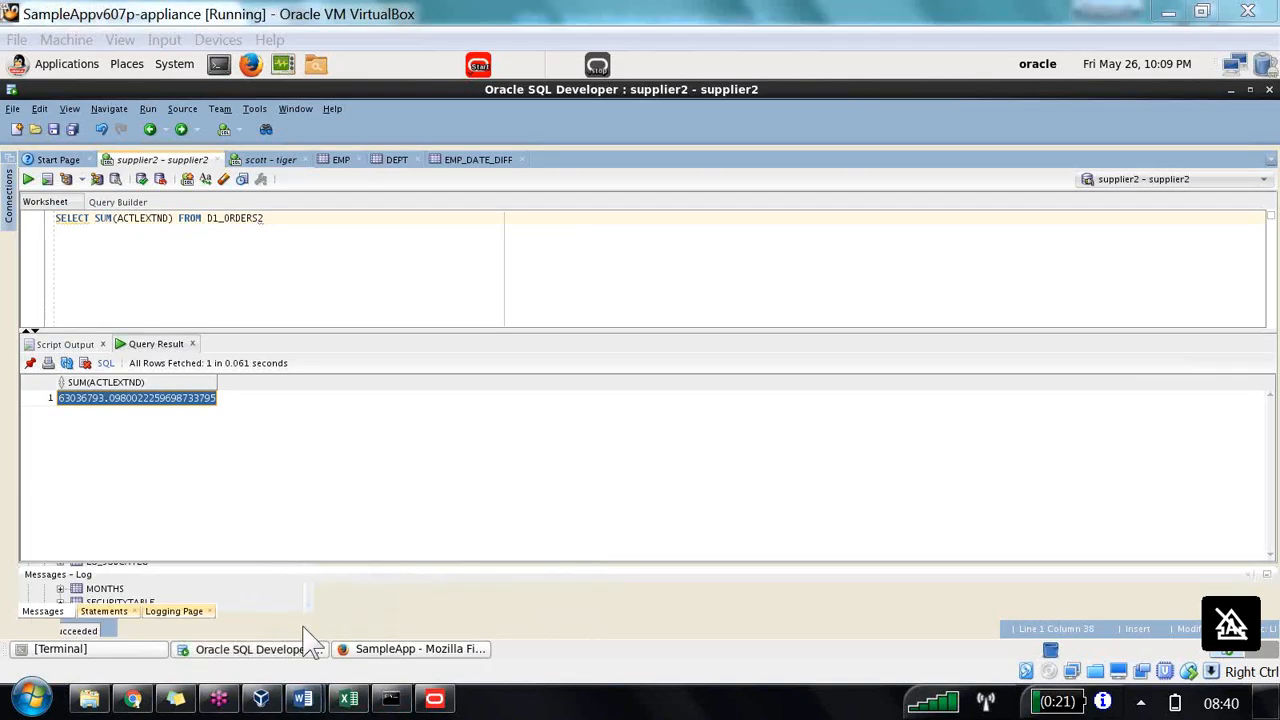
Step: Switch to the Word handout and review the Step 1 Creating Level Based Measure instructions
{"action": "mouse_move", "coordinate": [303, 698]}
{"action": "left_click", "coordinate": [280, 607]}
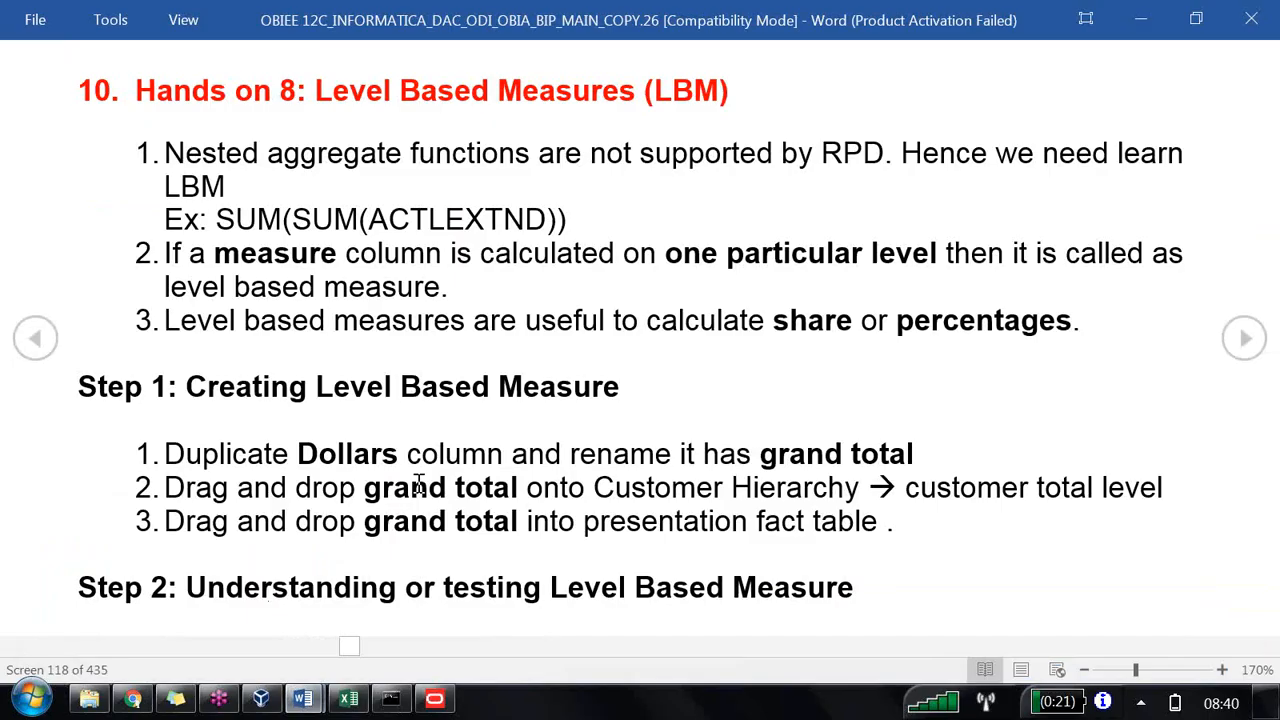
{"action": "left_click_drag", "start_coordinate": [190, 386], "coordinate": [252, 388]}
{"action": "left_click_drag", "start_coordinate": [502, 403], "coordinate": [622, 392]}
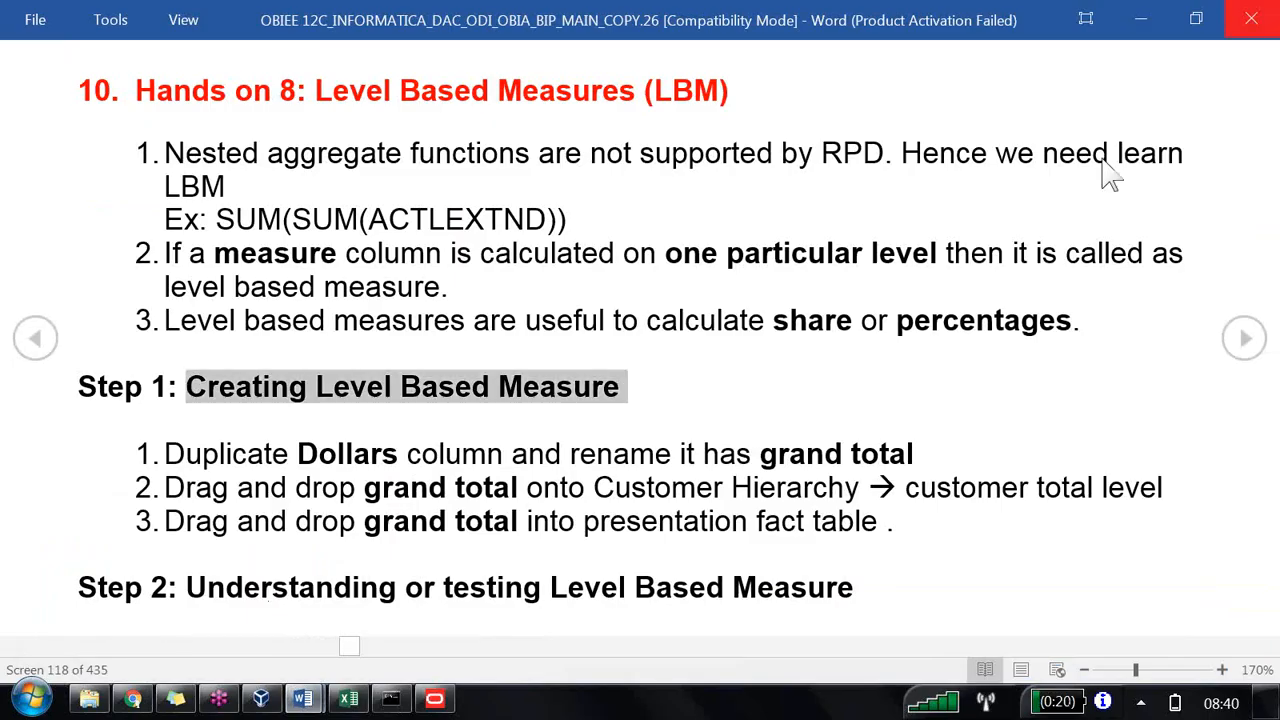
{"action": "left_click", "coordinate": [706, 206]}
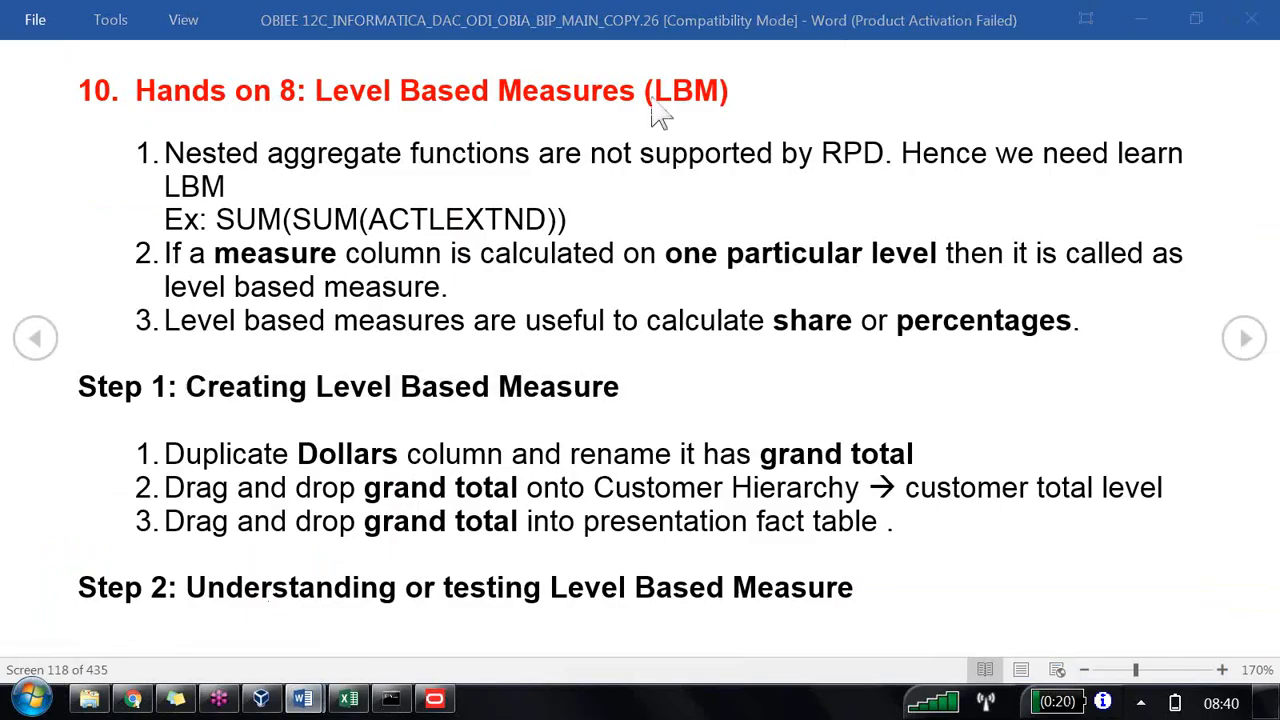
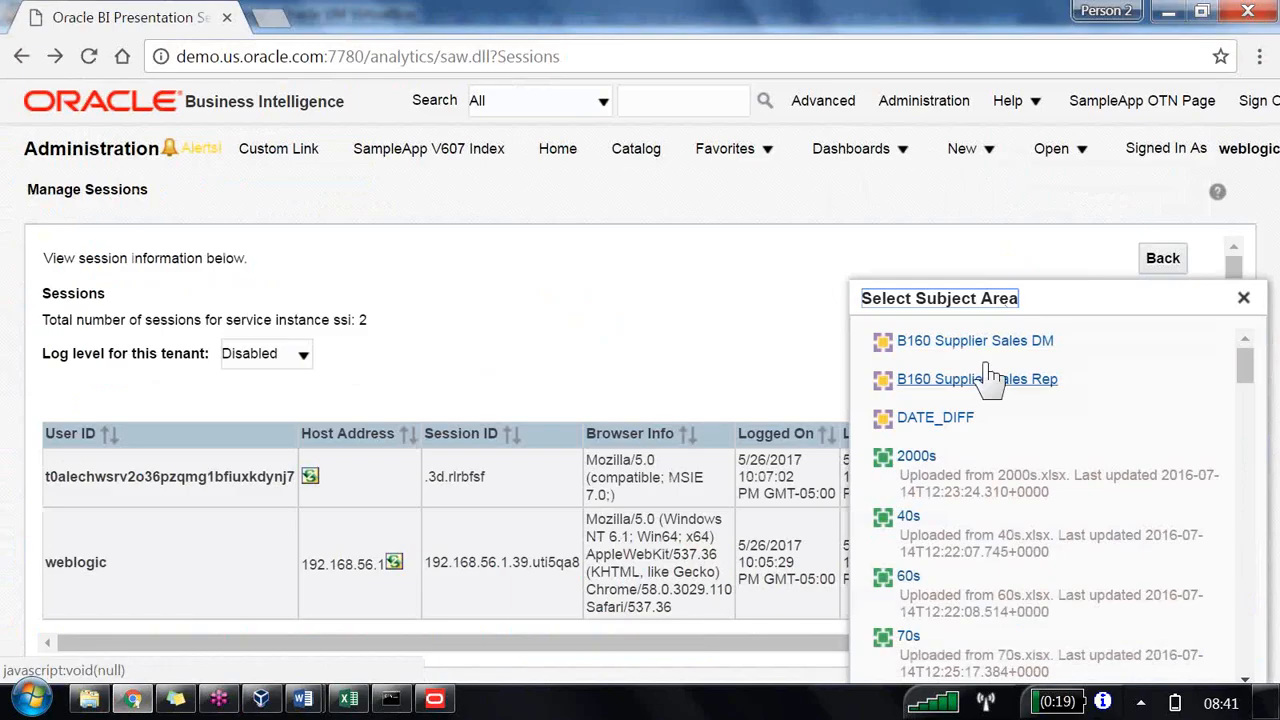
Step: Create a new analysis on the B160 Supplier Sales Rep subject area with the Year and Dollars columns
{"action": "left_click", "coordinate": [986, 376]}
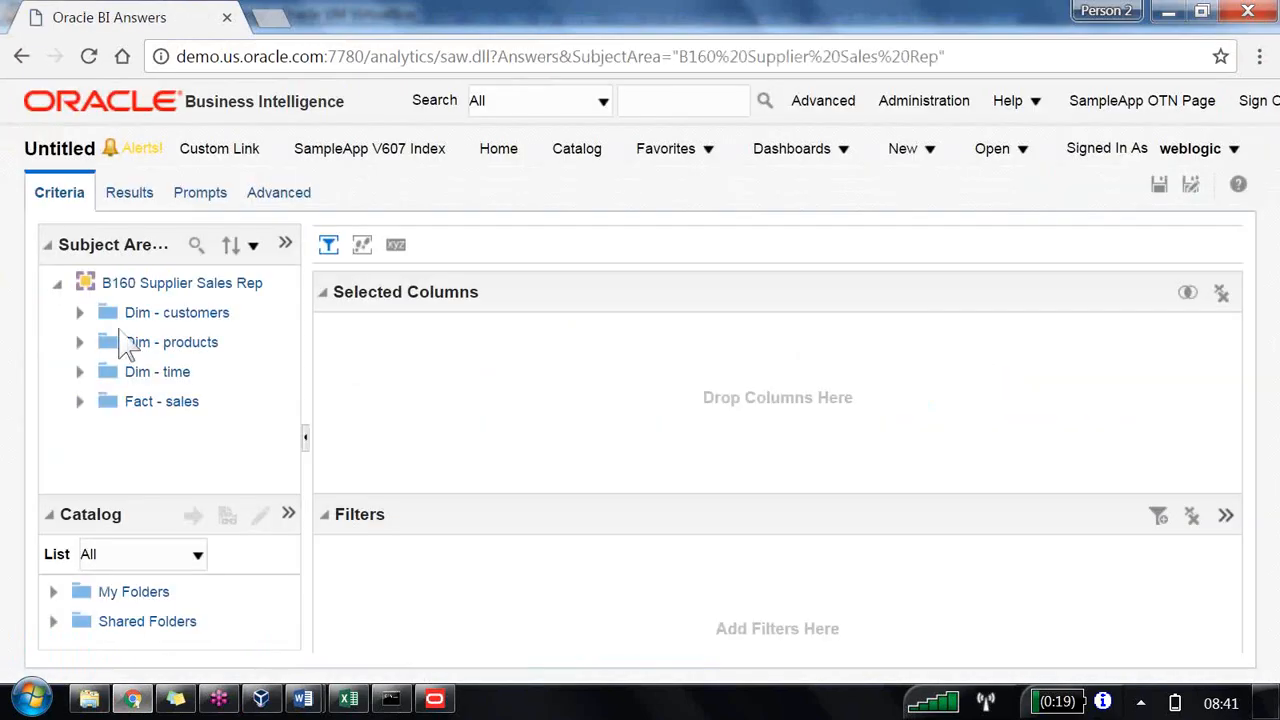
{"action": "left_click", "coordinate": [80, 372]}
{"action": "scroll", "coordinate": [206, 414], "scroll_direction": "down", "scroll_amount": 3}
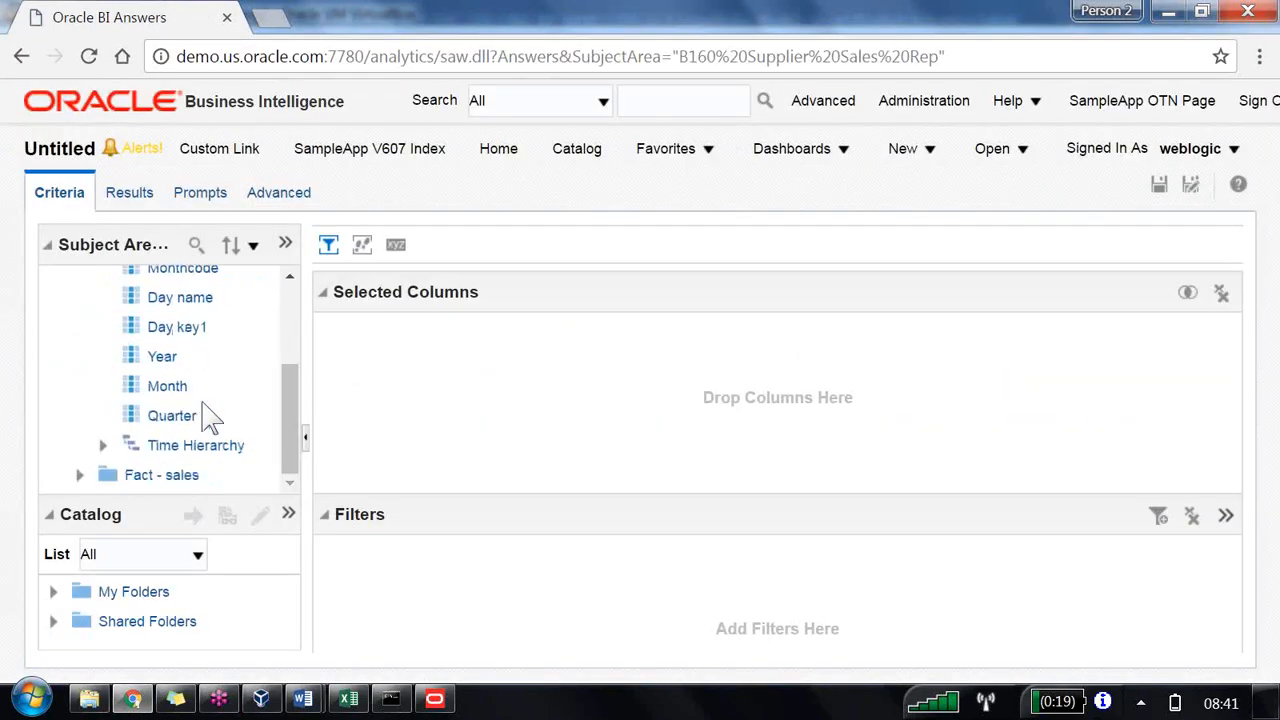
{"action": "double_click", "coordinate": [166, 358]}
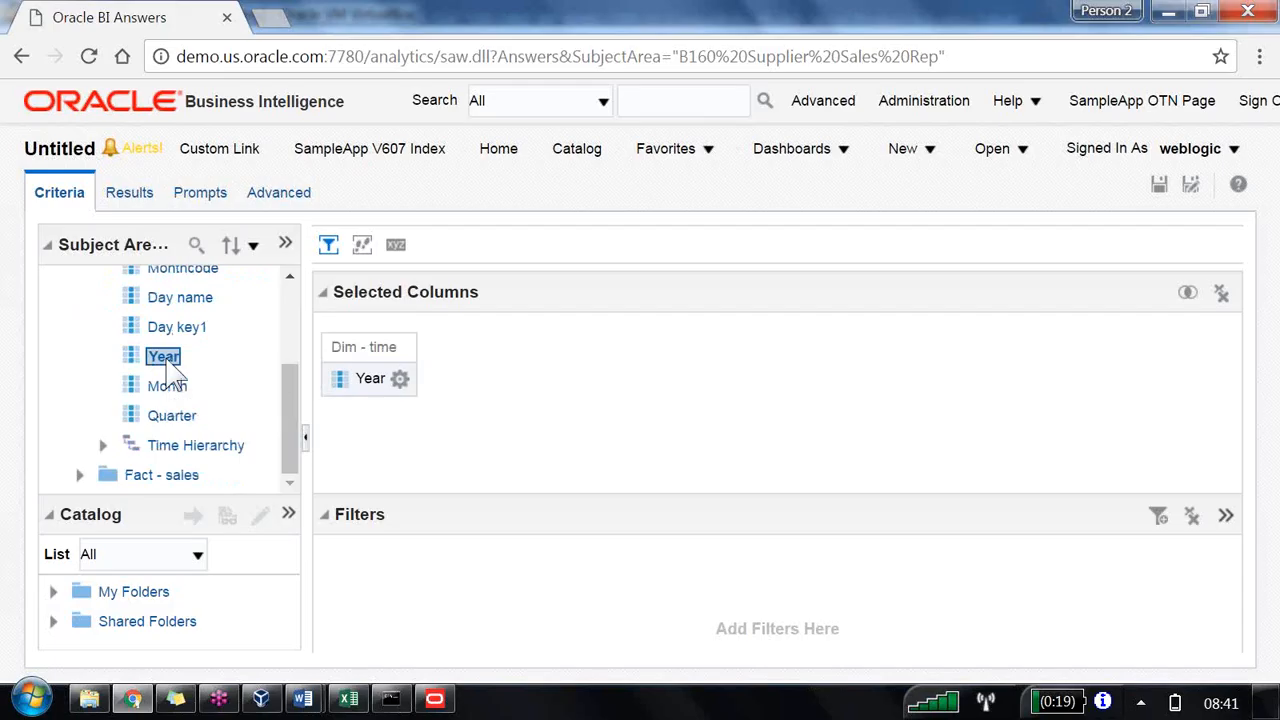
{"action": "left_click", "coordinate": [79, 475]}
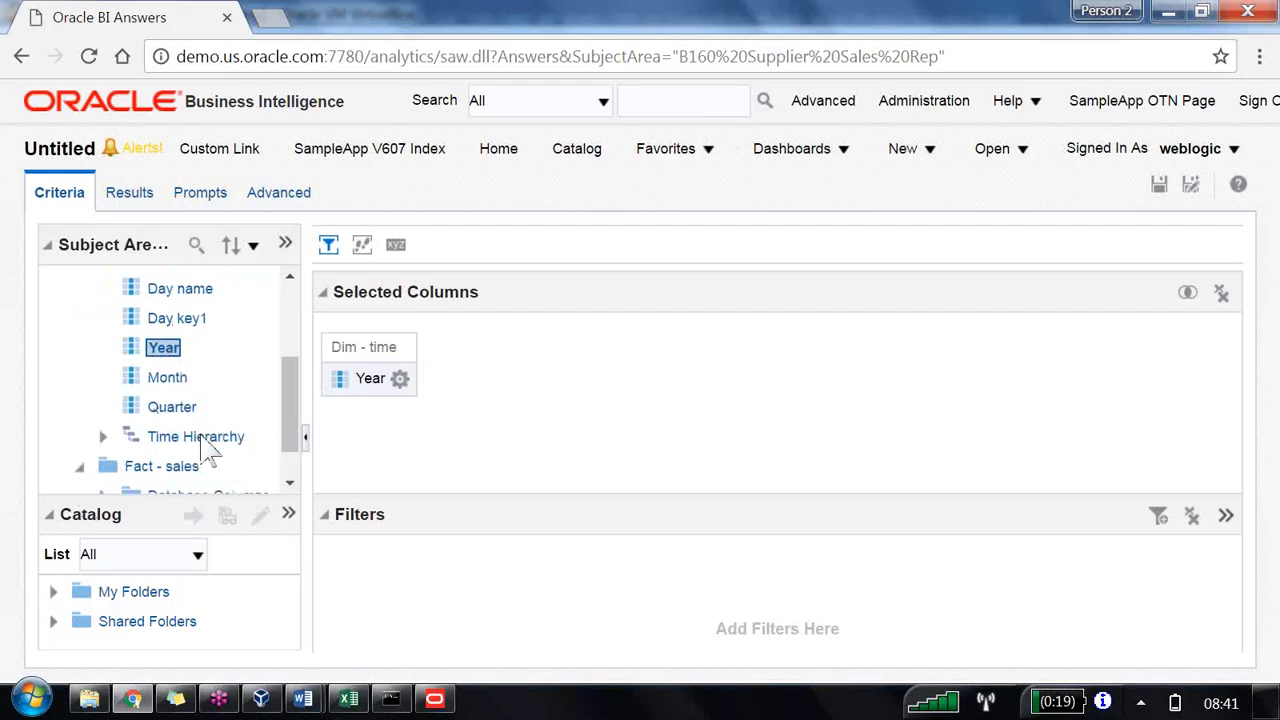
{"action": "left_click", "coordinate": [103, 445]}
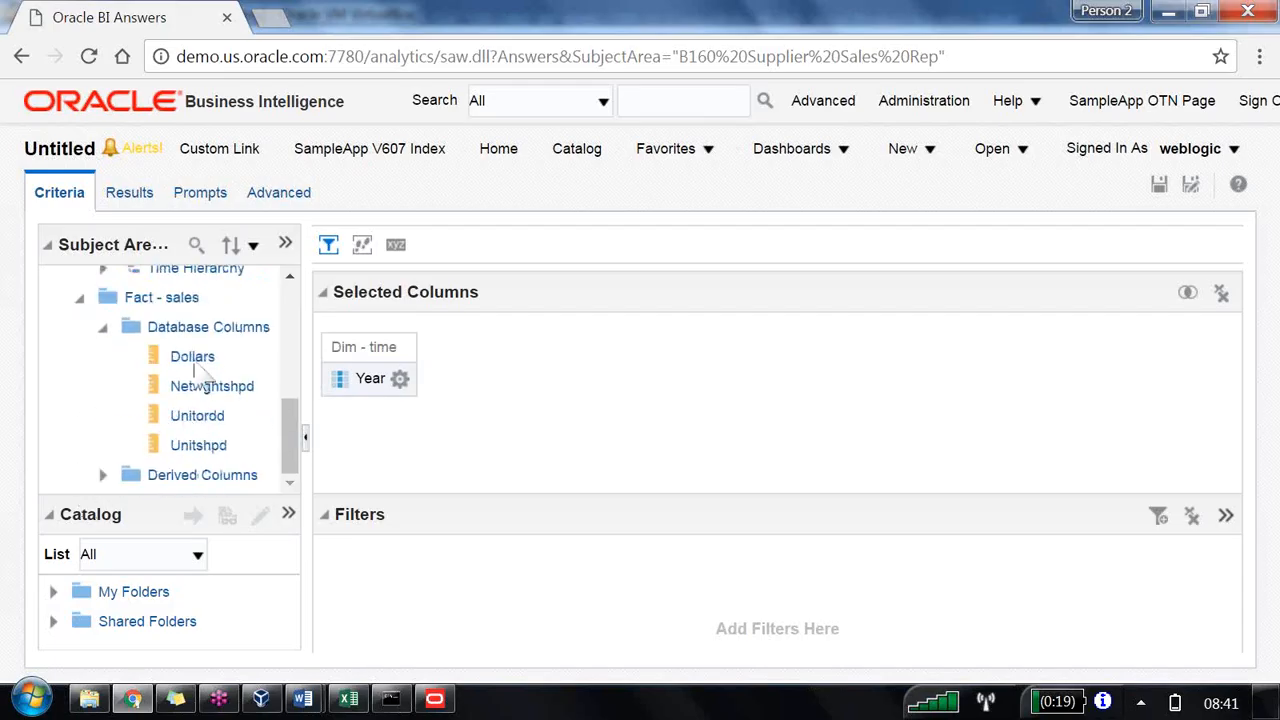
{"action": "double_click", "coordinate": [192, 357]}
Step: Save the analysis as LBM2 in /Shared Folders/B160
{"action": "left_click", "coordinate": [1190, 184]}
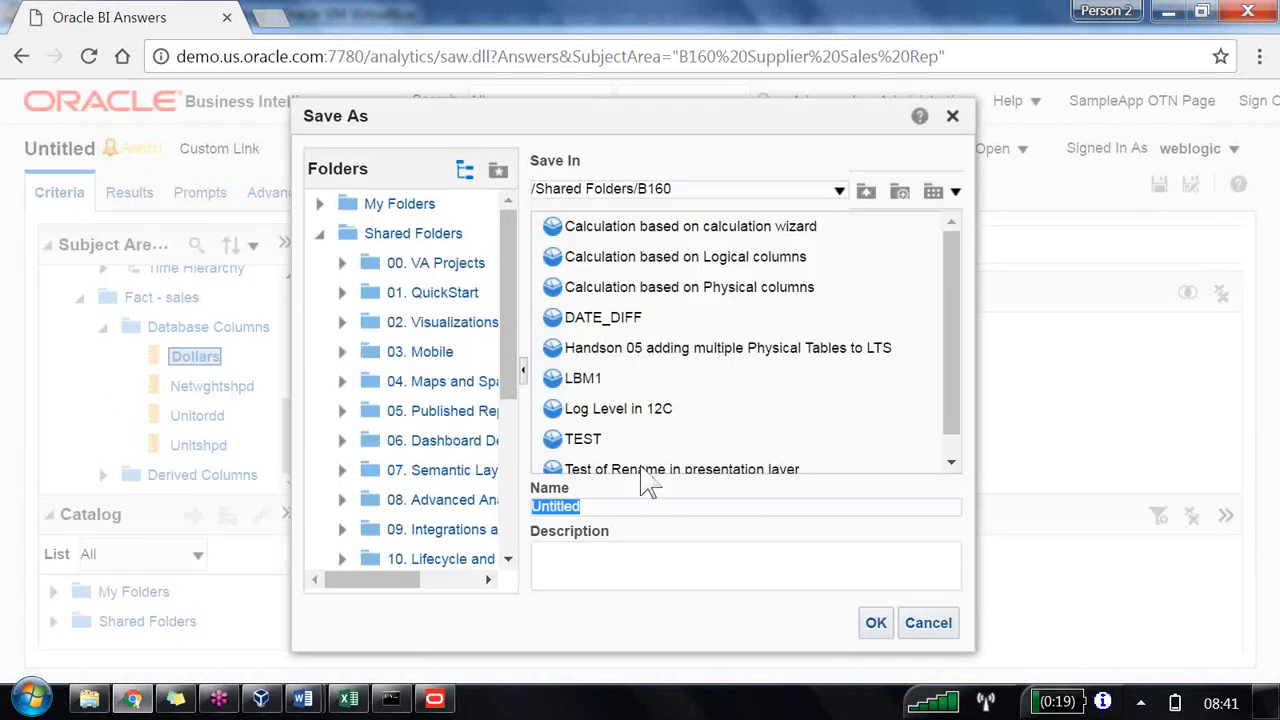
{"action": "left_click", "coordinate": [590, 380]}
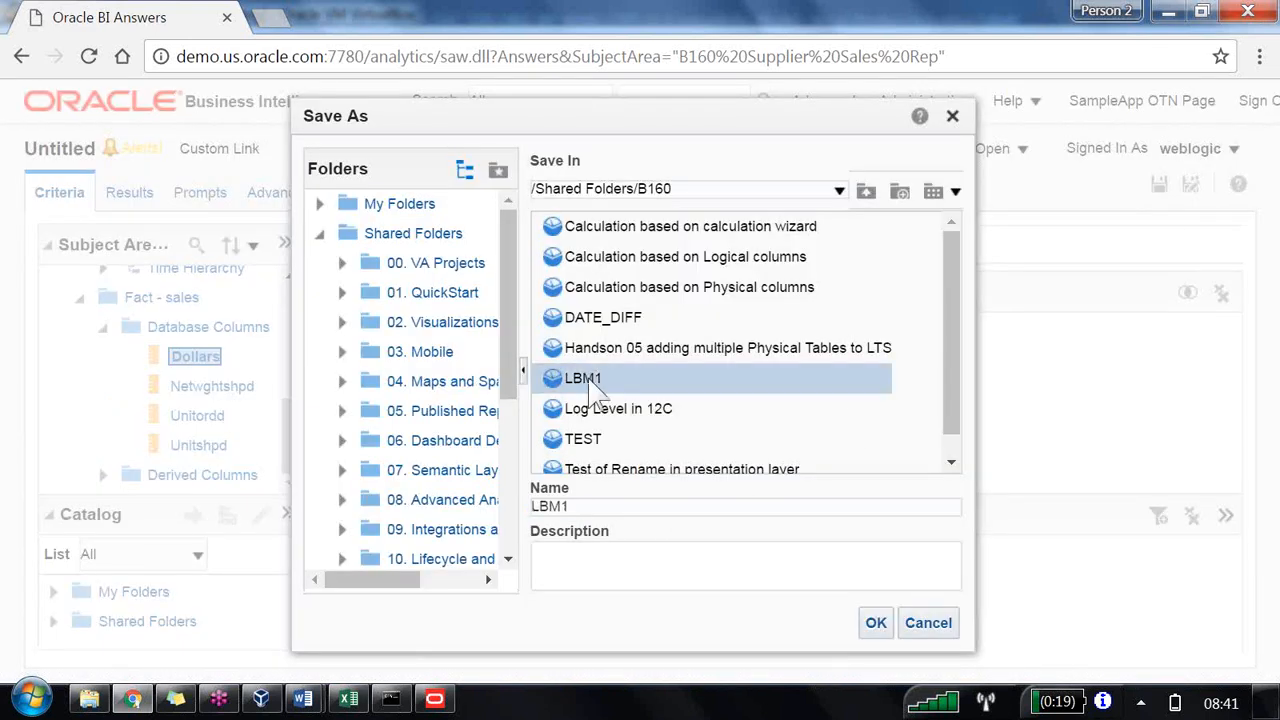
{"action": "left_click", "coordinate": [603, 505]}
{"action": "key", "text": "BackSpace"}
{"action": "type", "text": "2"}
{"action": "key", "text": "Return"}
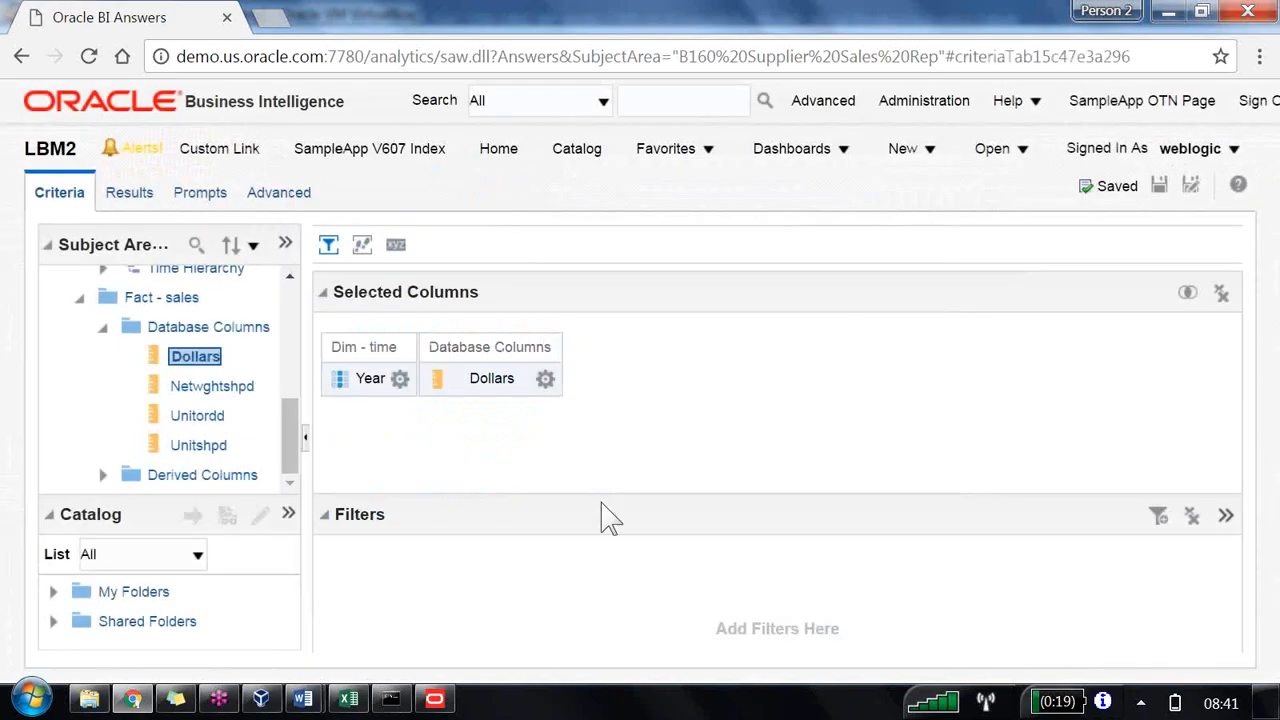
Step: Show the analysis results and add the derived Grand Total column to the table
{"action": "left_click", "coordinate": [131, 200]}
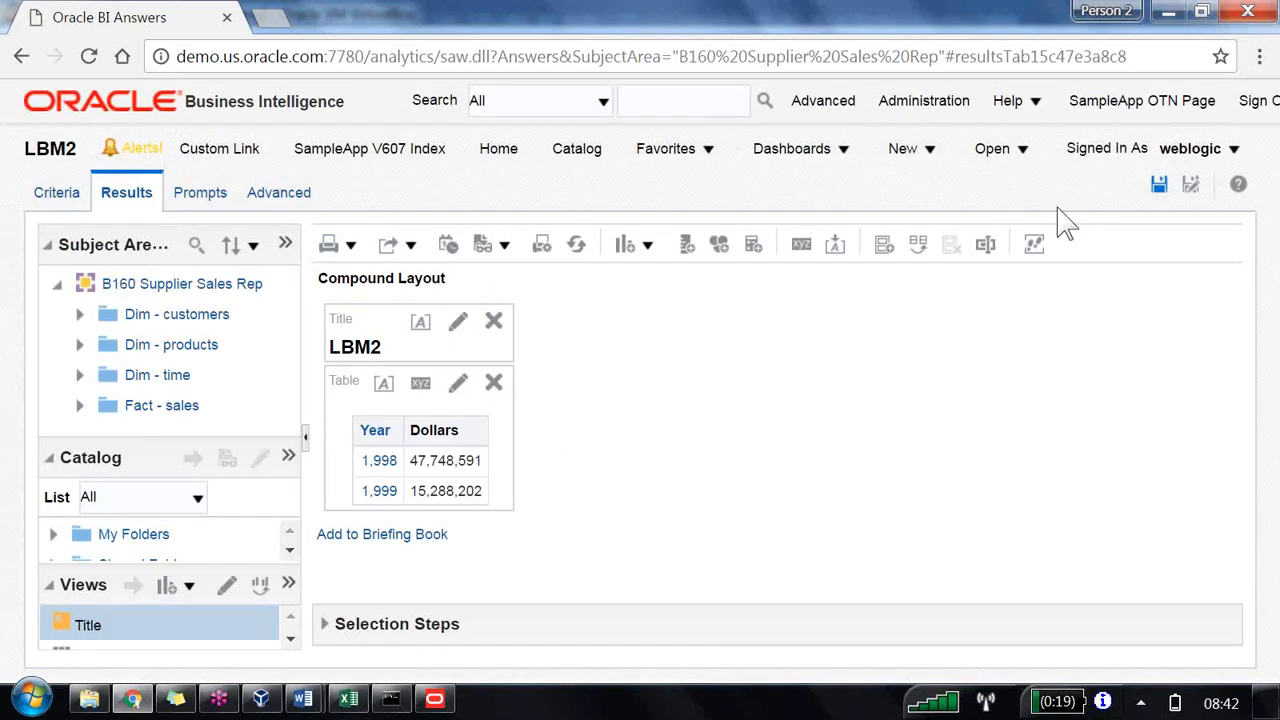
{"action": "left_click", "coordinate": [80, 405]}
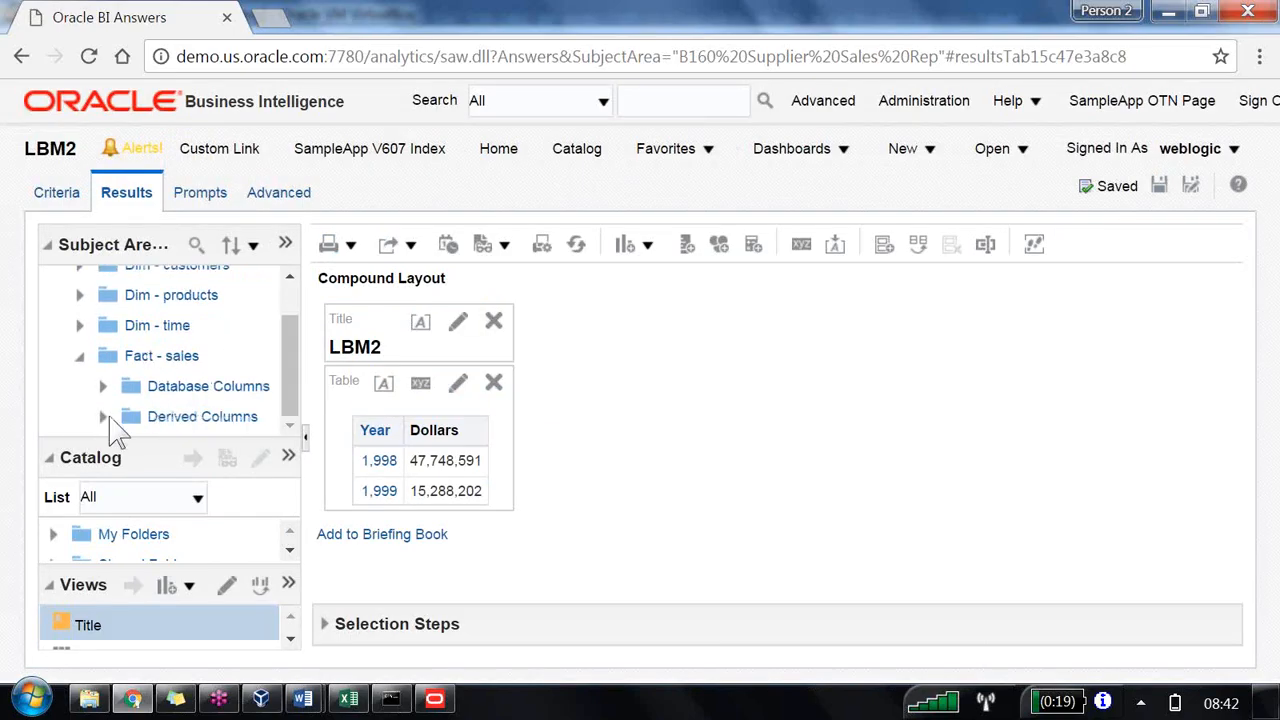
{"action": "left_click", "coordinate": [104, 417]}
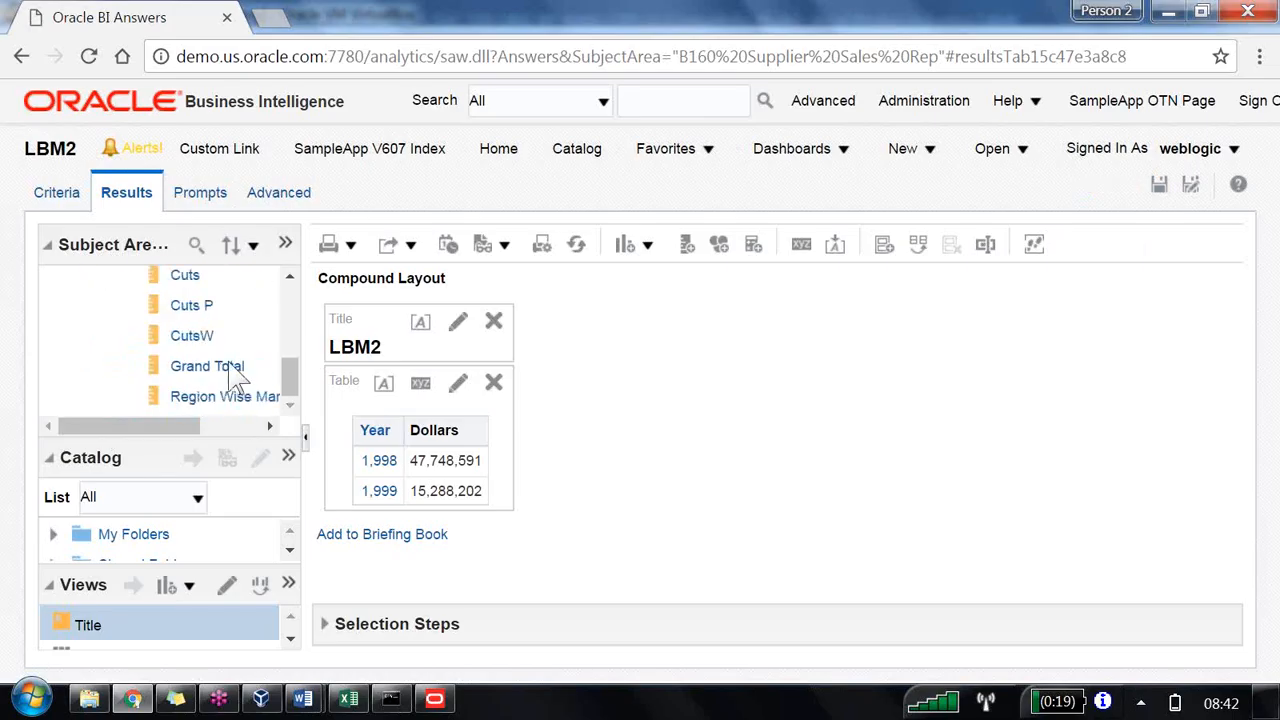
{"action": "mouse_move", "coordinate": [232, 372]}
{"action": "left_mouse_down"}
{"action": "mouse_move", "coordinate": [302, 410]}
{"action": "mouse_move", "coordinate": [487, 462]}
{"action": "left_mouse_up"}
{"action": "left_click_drag", "start_coordinate": [485, 462], "coordinate": [490, 462]}
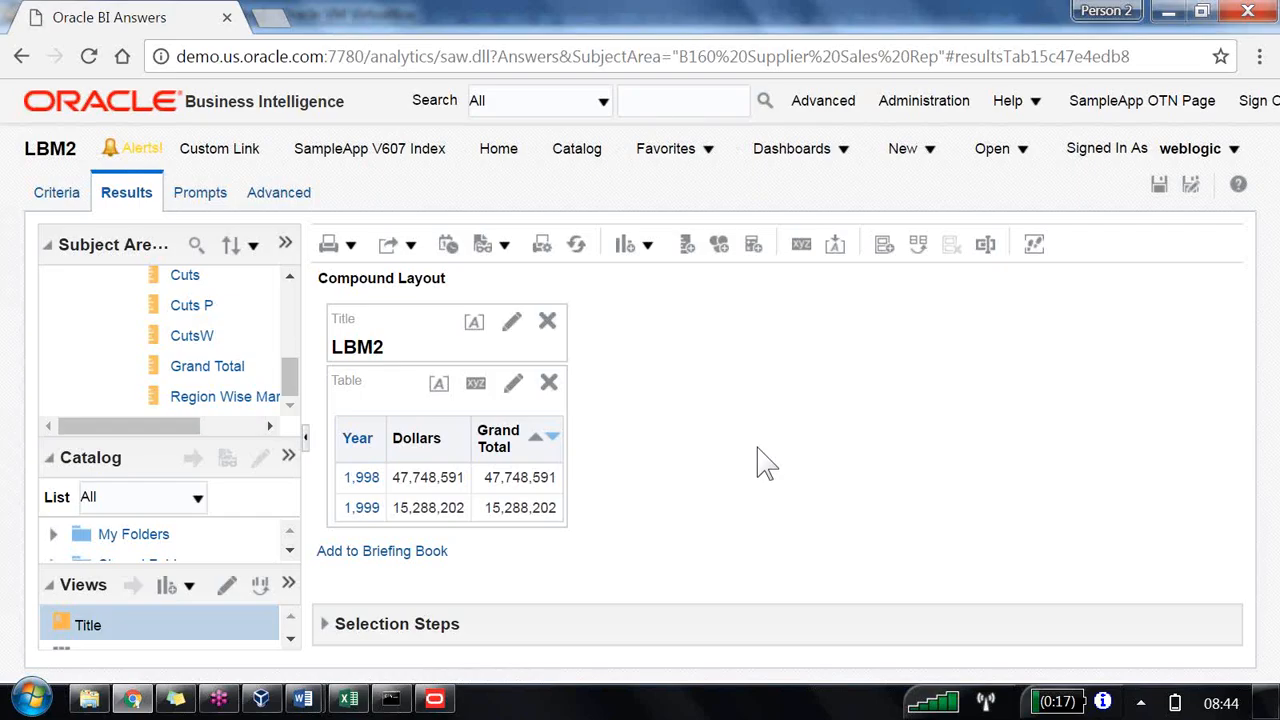
Step: In the Administration Tool, set the Grand Total logical column's Time Hierarchy level to Grand Total Level
{"action": "left_click", "coordinate": [436, 700]}
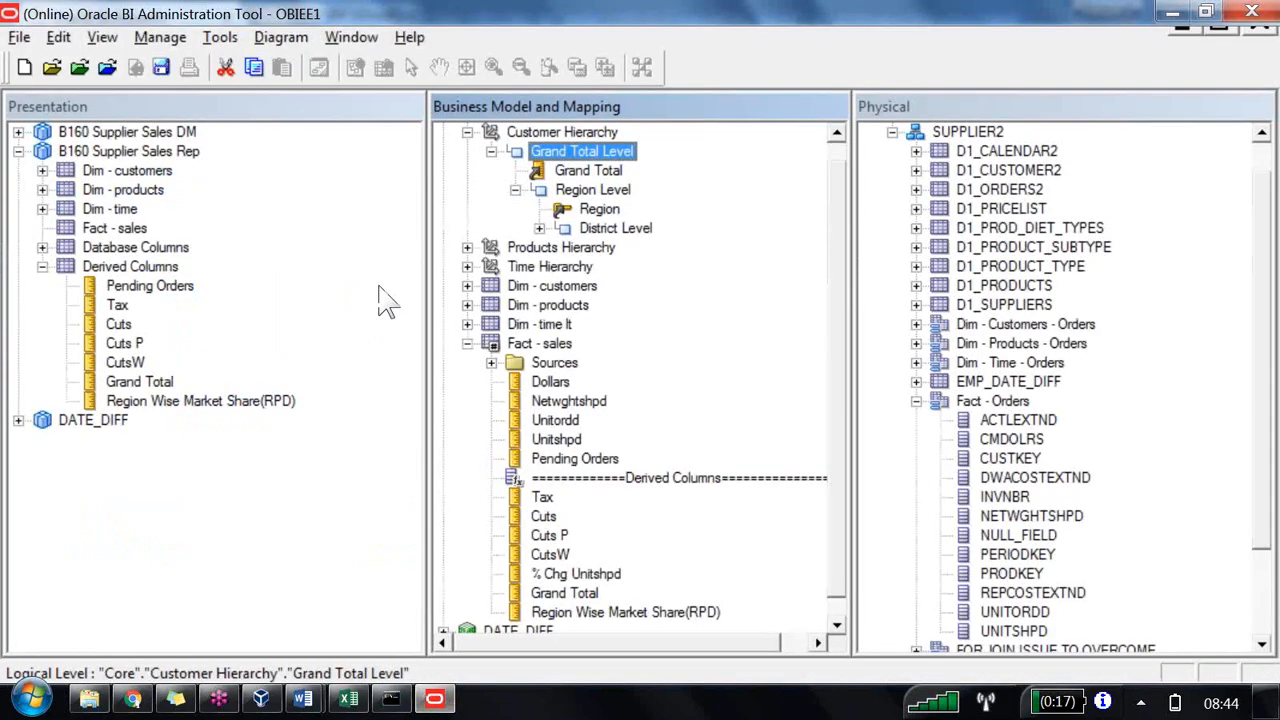
{"action": "key", "text": "g"}
{"action": "key", "text": "g"}
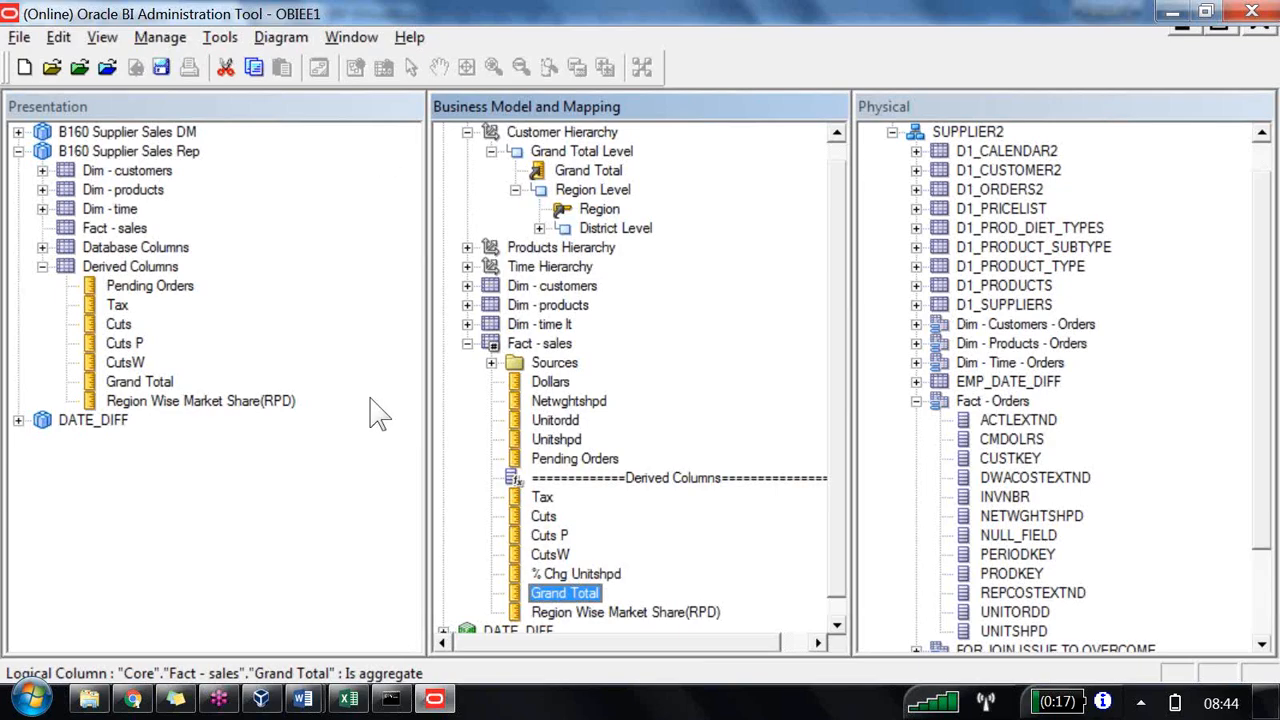
{"action": "double_click", "coordinate": [560, 594]}
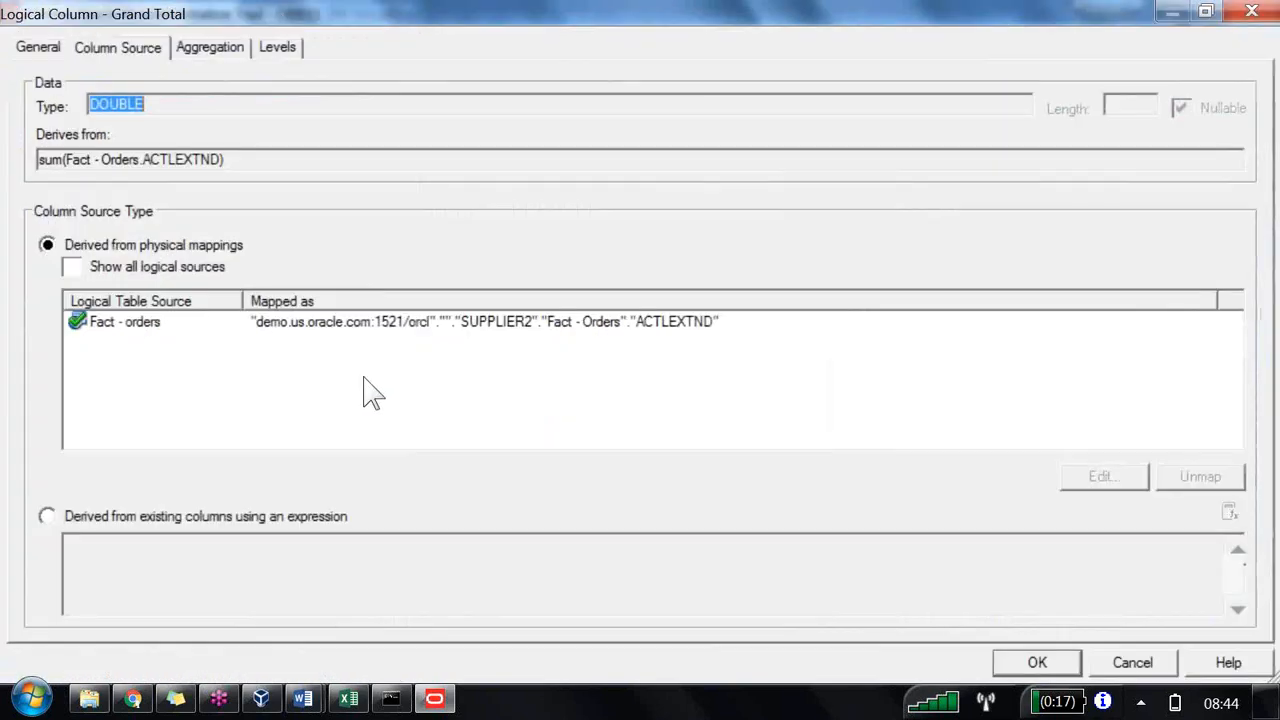
{"action": "left_click", "coordinate": [278, 48]}
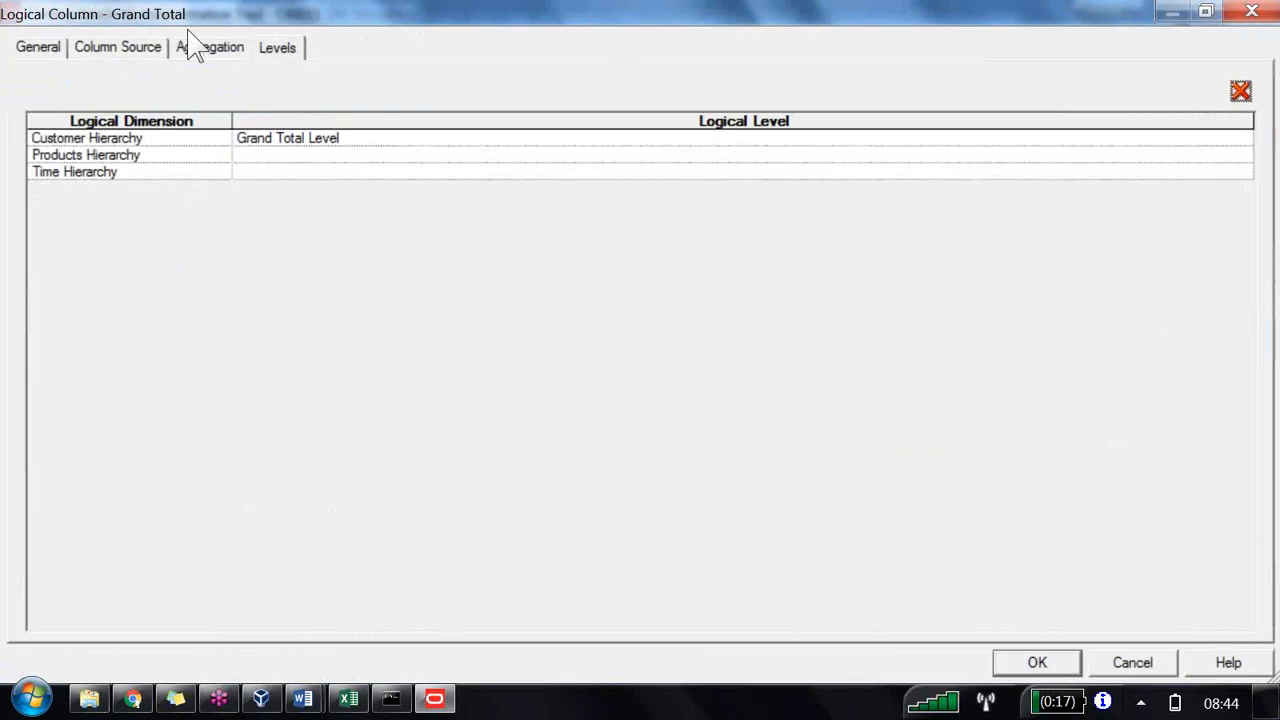
{"action": "left_click", "coordinate": [284, 172]}
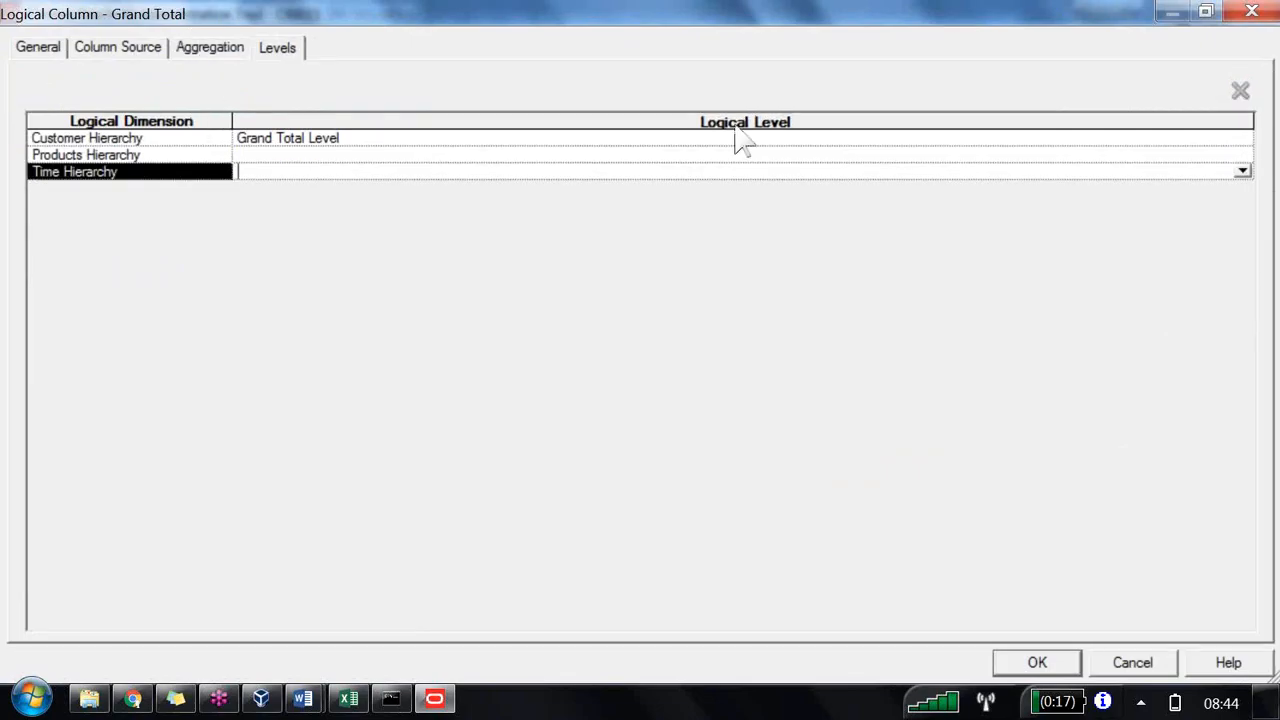
{"action": "left_click", "coordinate": [1242, 171]}
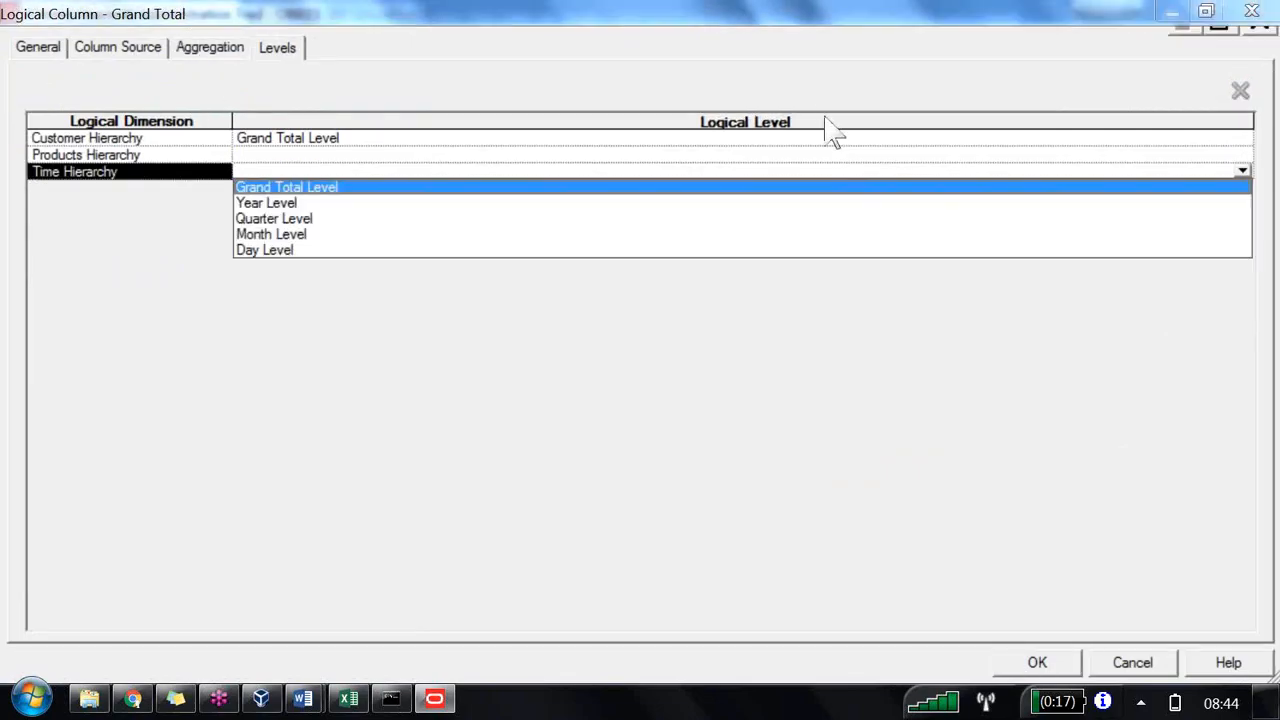
{"action": "left_click", "coordinate": [290, 187]}
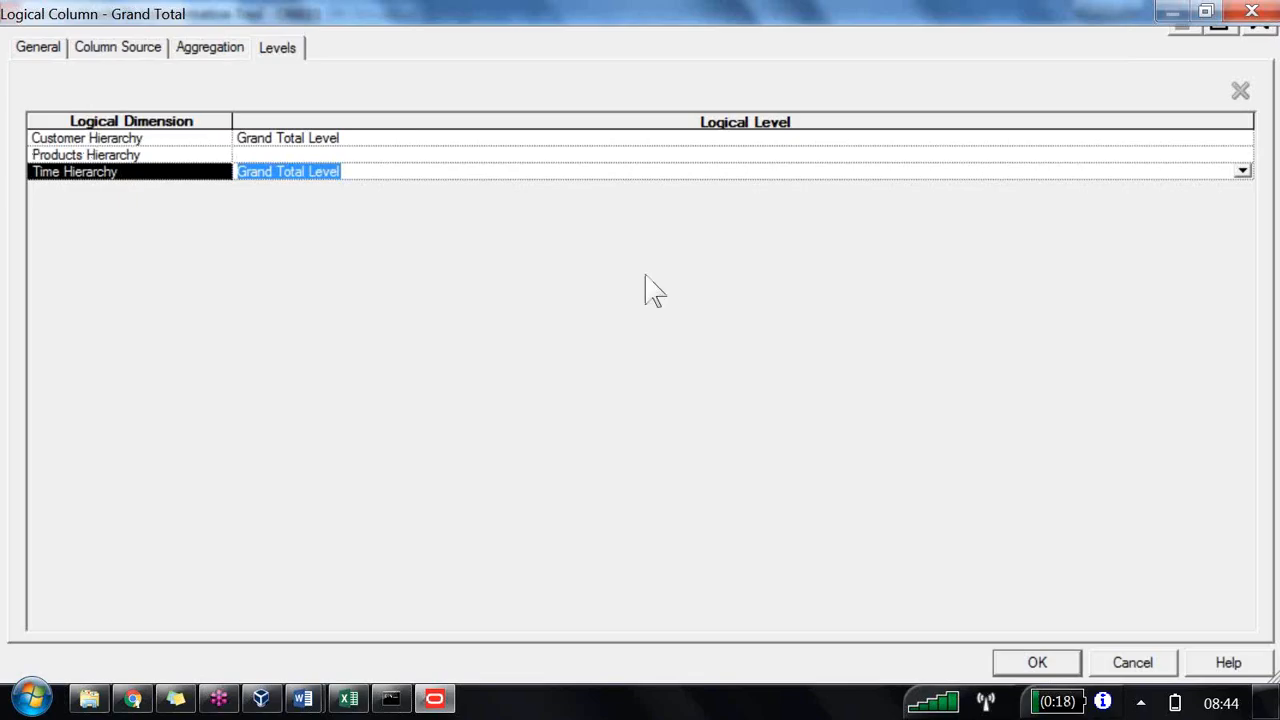
{"action": "left_click", "coordinate": [691, 434]}
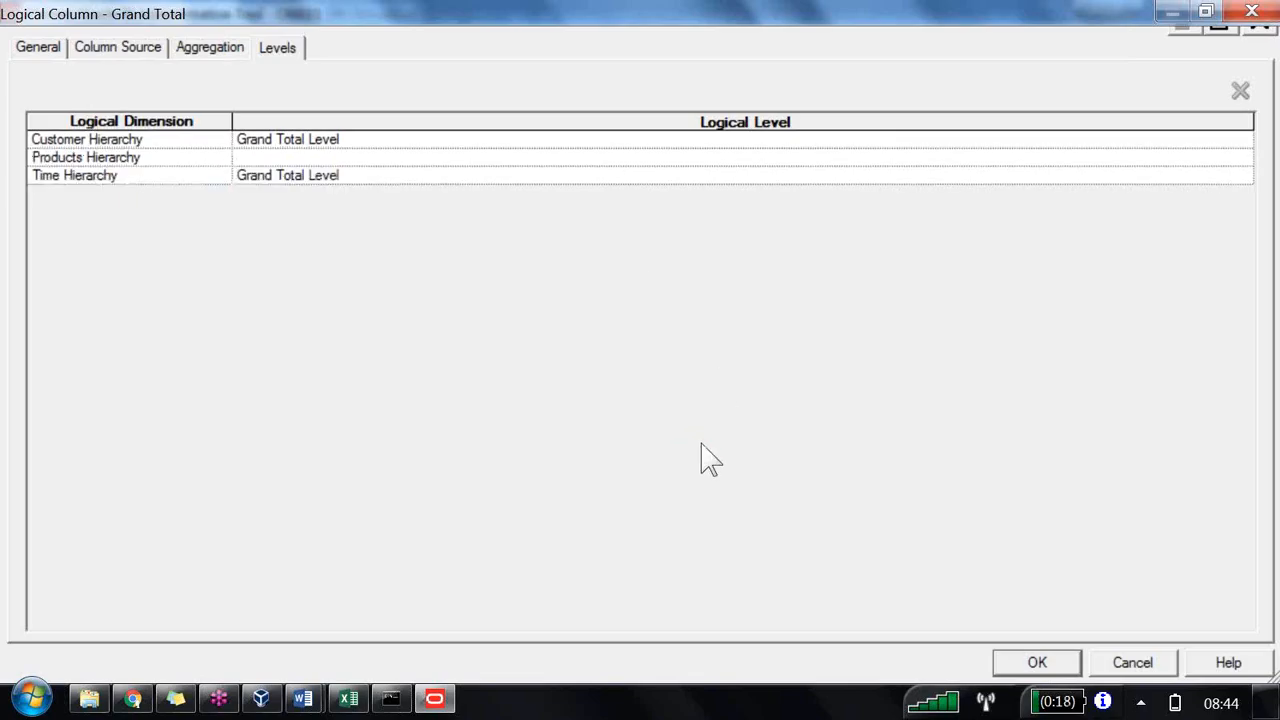
{"action": "key", "text": "Return"}
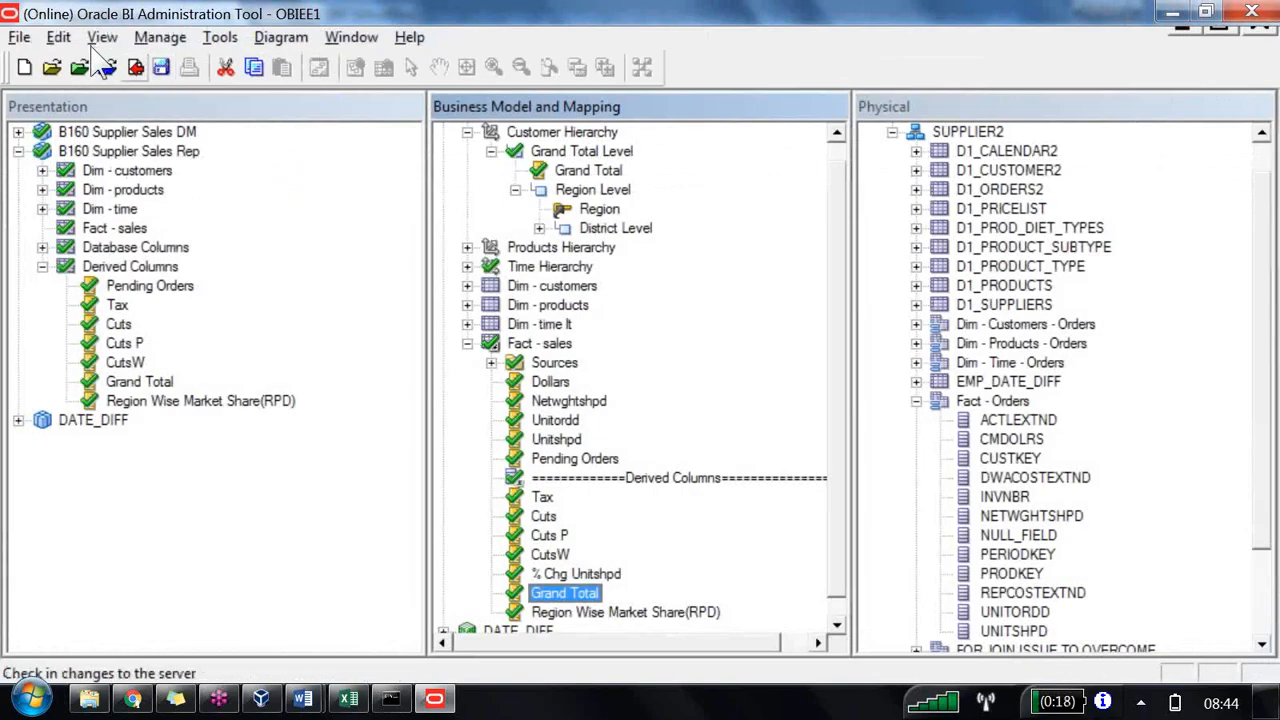
Step: Check in the repository changes and run the global consistency check
{"action": "left_click", "coordinate": [108, 66]}
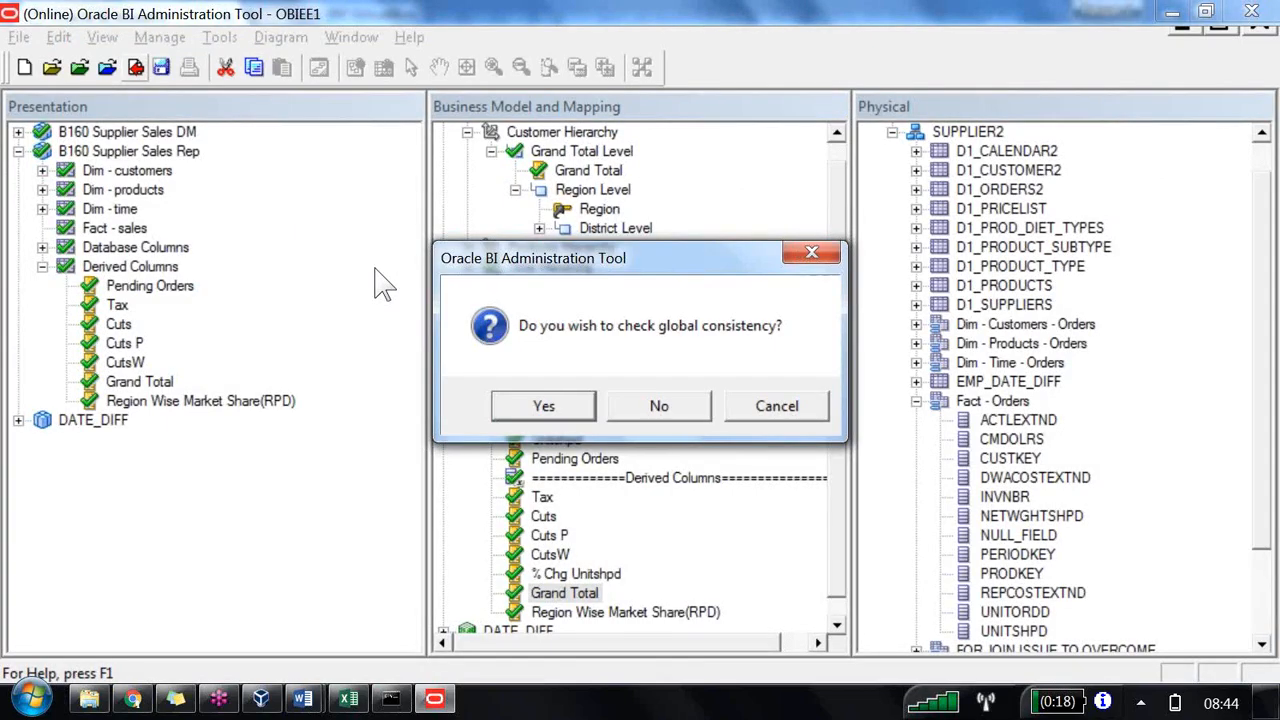
{"action": "key", "text": "Return"}
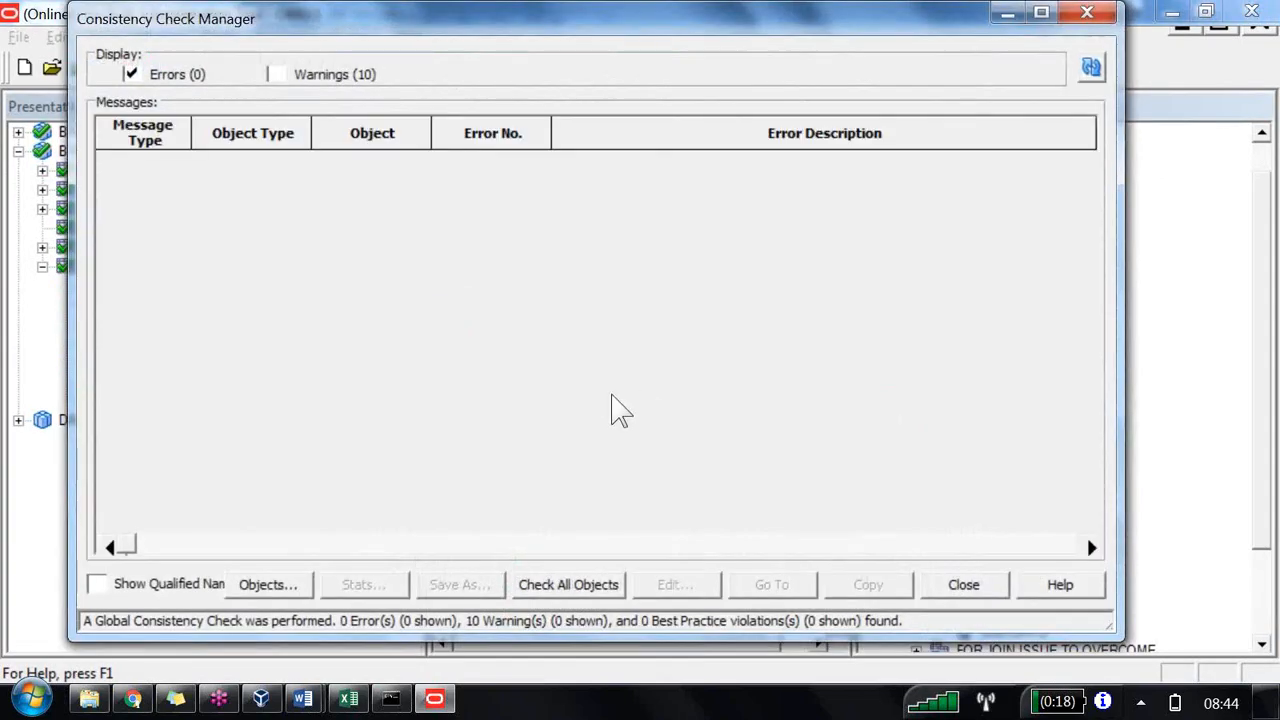
{"action": "key", "text": "Return"}
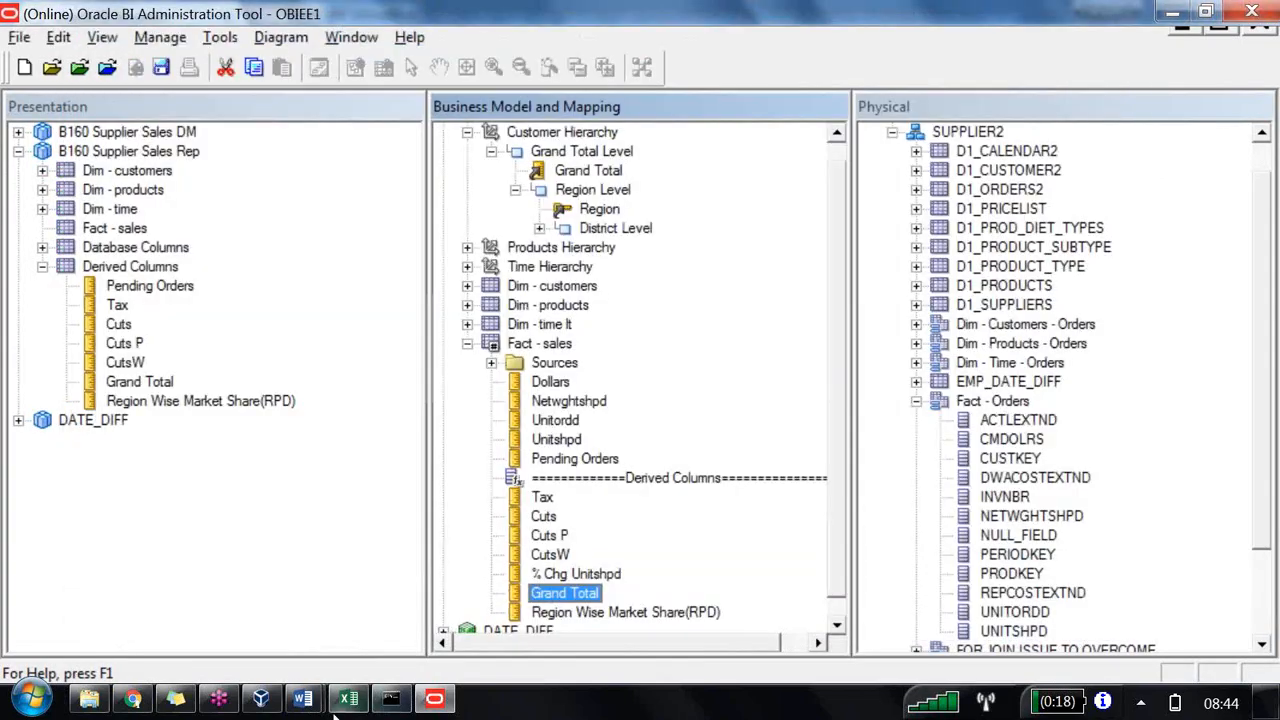
Step: Return to the LBM2 analysis and reload the server metadata to refresh the results
{"action": "left_click", "coordinate": [133, 699]}
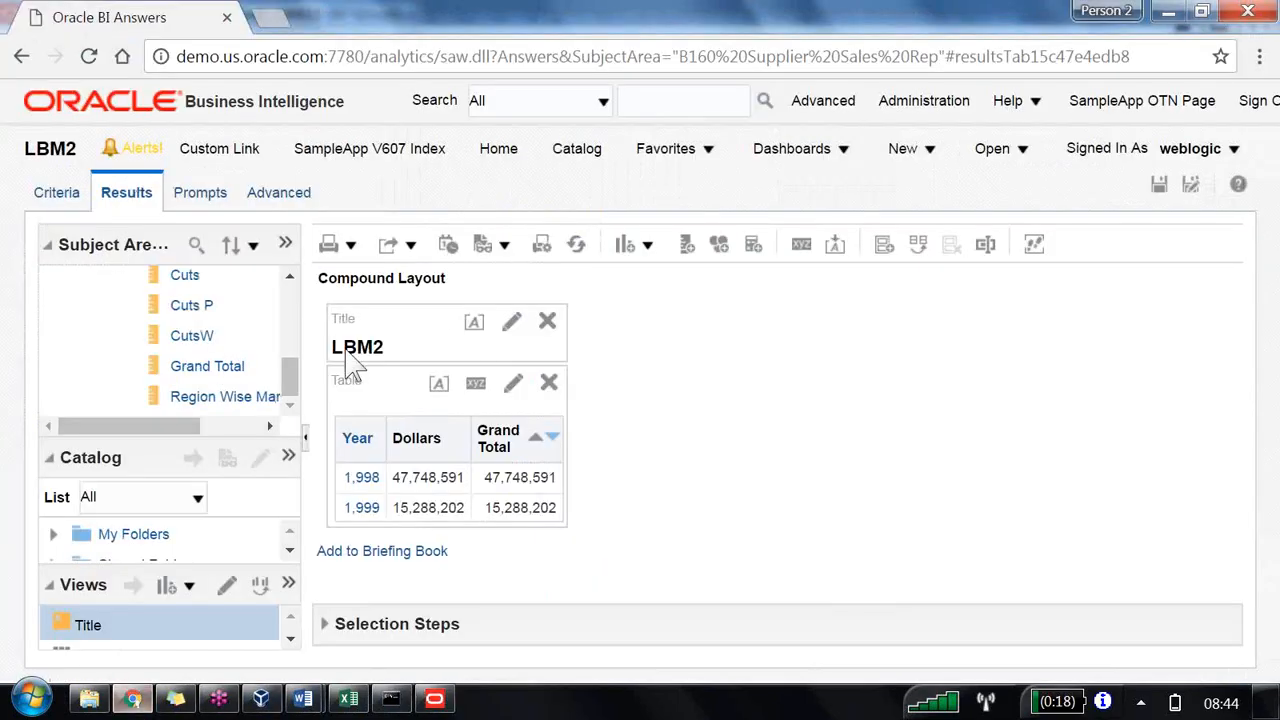
{"action": "left_click", "coordinate": [286, 246]}
{"action": "mouse_move", "coordinate": [400, 306]}
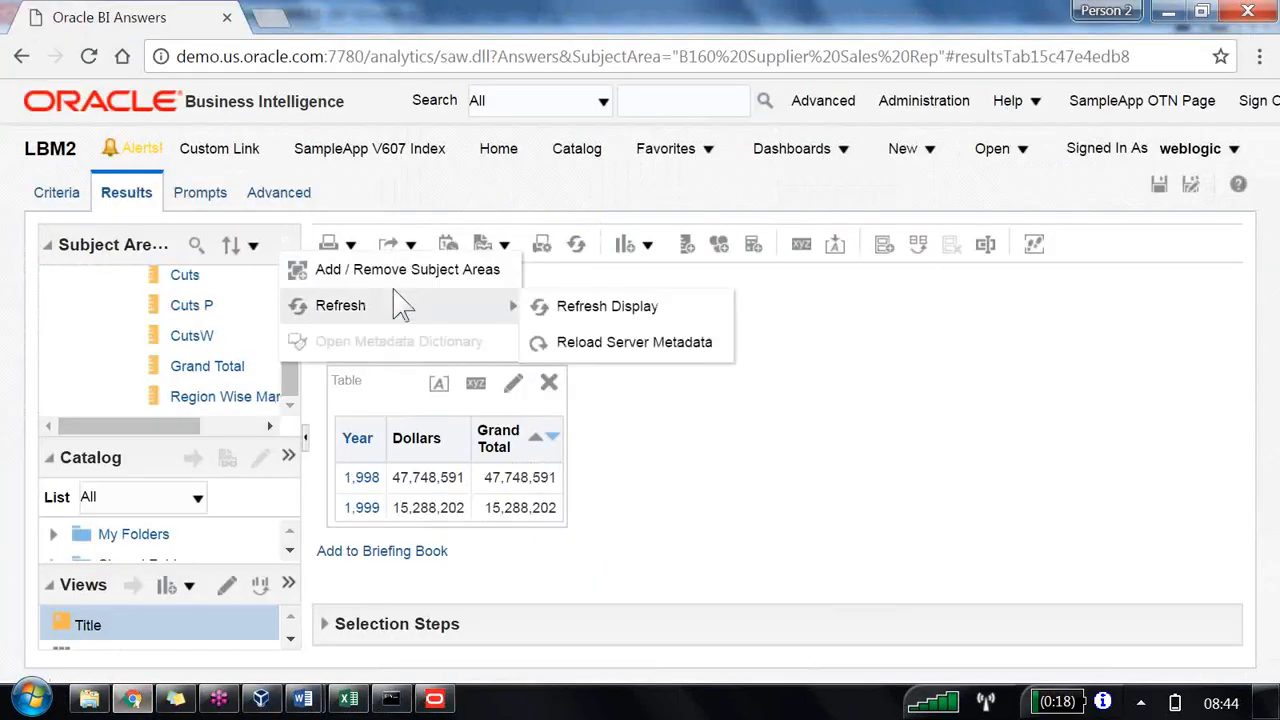
{"action": "left_click", "coordinate": [605, 343]}
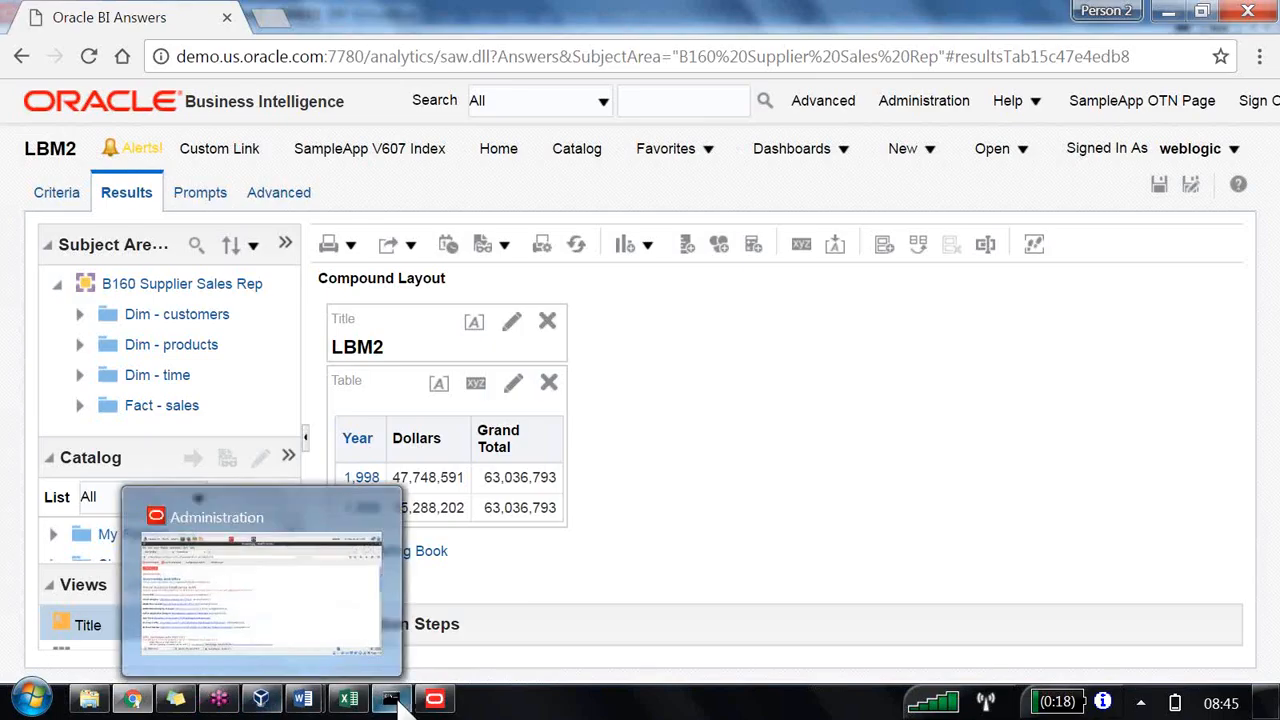
Step: Open the Region Wise Market Share(RPD) logical column's levels to review them
{"action": "left_click", "coordinate": [261, 698]}
{"action": "key", "text": "Down"}
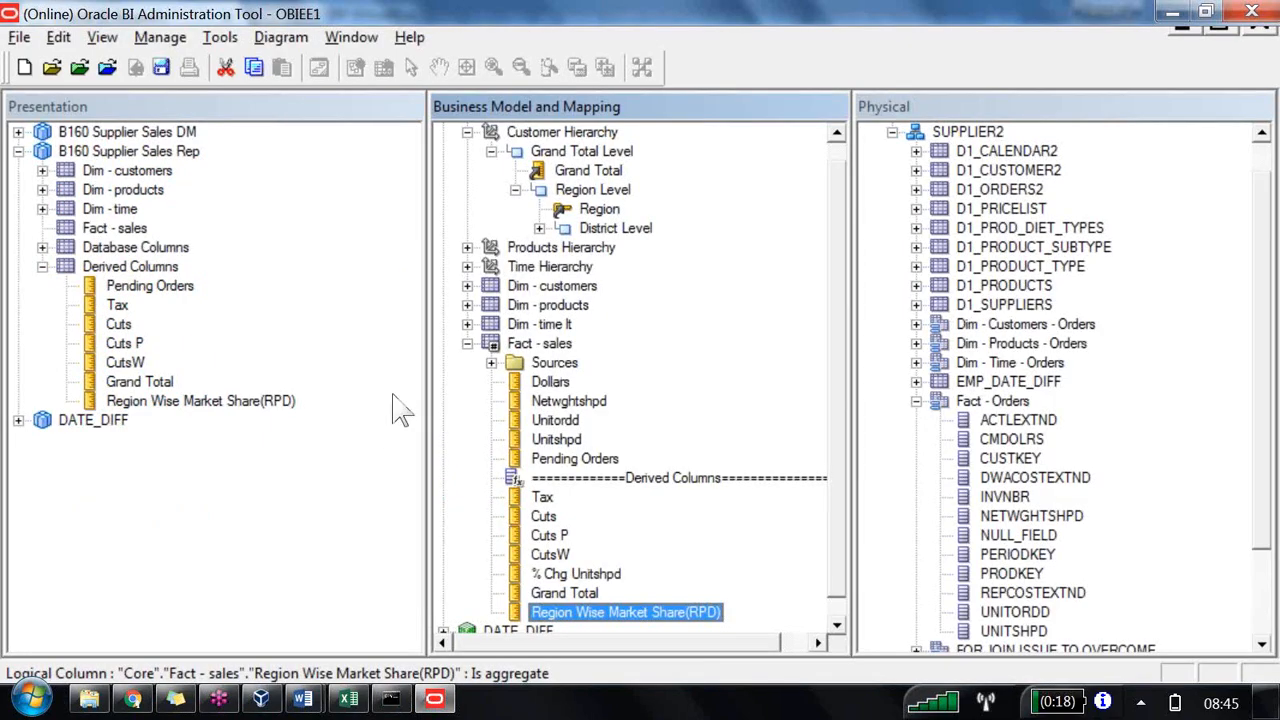
{"action": "key", "text": "Up"}
{"action": "key", "text": "Down"}
{"action": "key", "text": "Return"}
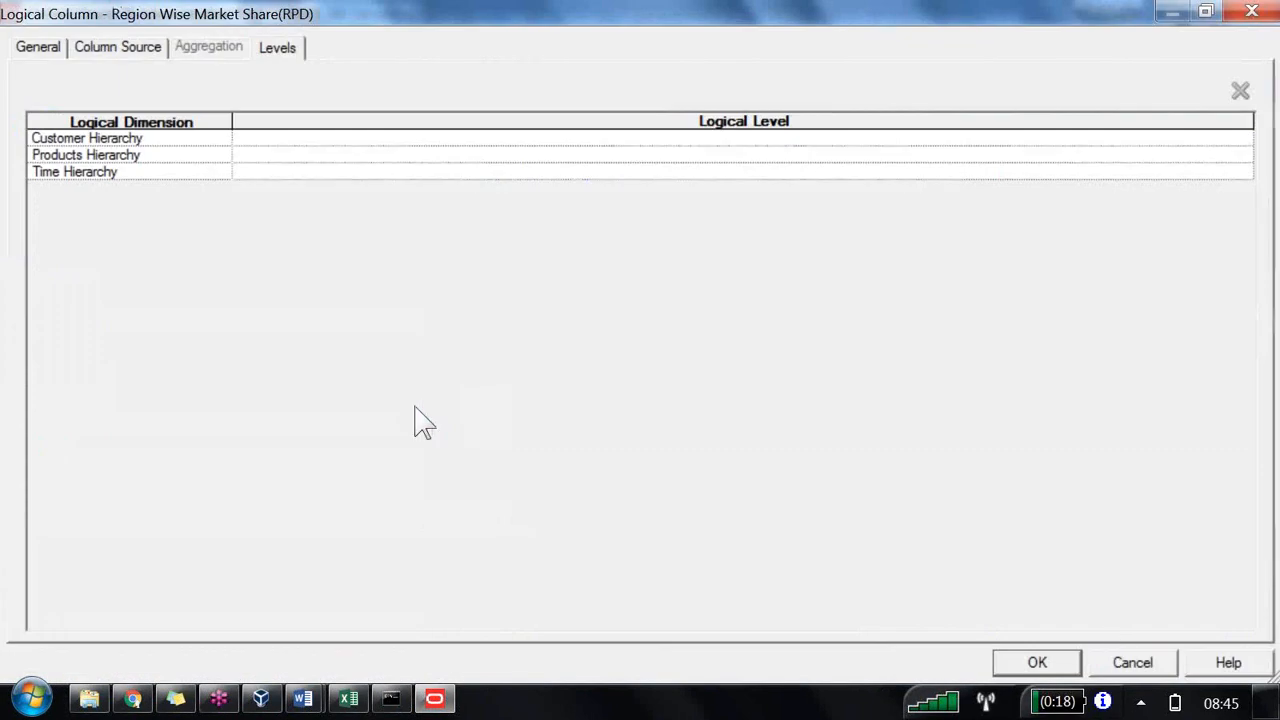
{"action": "key", "text": "Escape"}
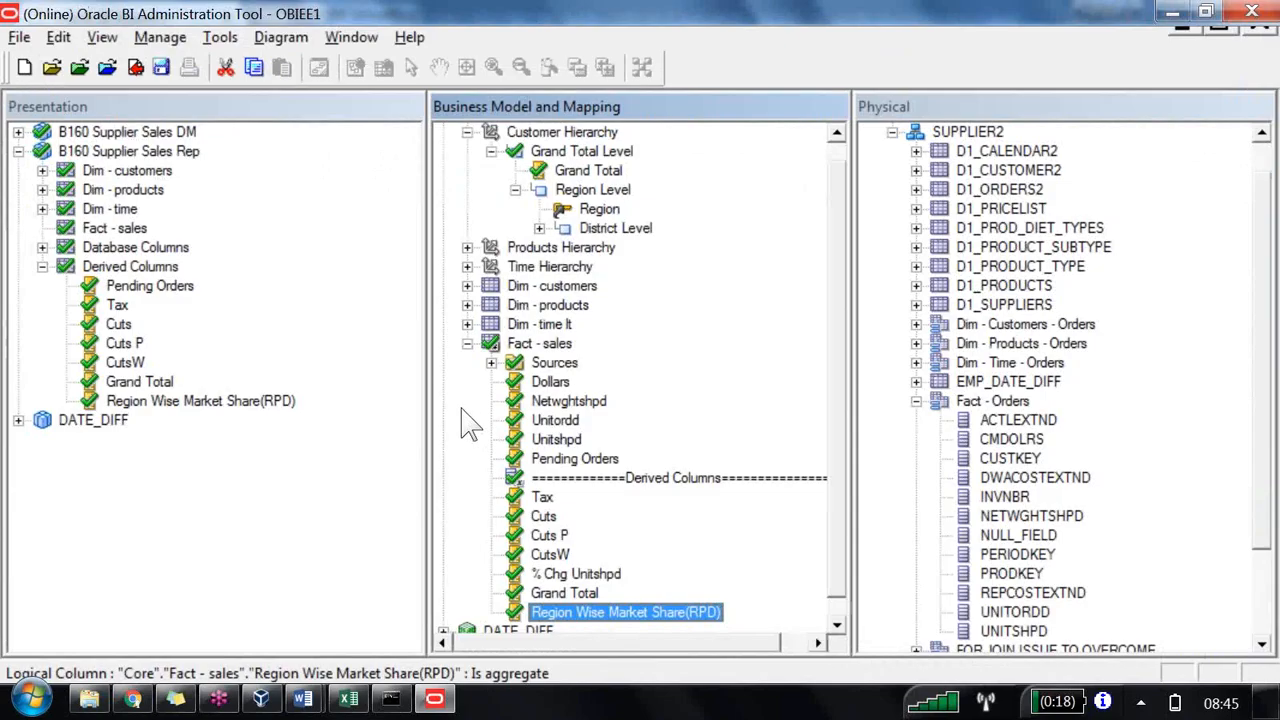
Step: Rename the Region Wise Market Share(RPD) logical column to Market Share(RPD)
{"action": "right_click", "coordinate": [692, 612]}
{"action": "left_click", "coordinate": [765, 540]}
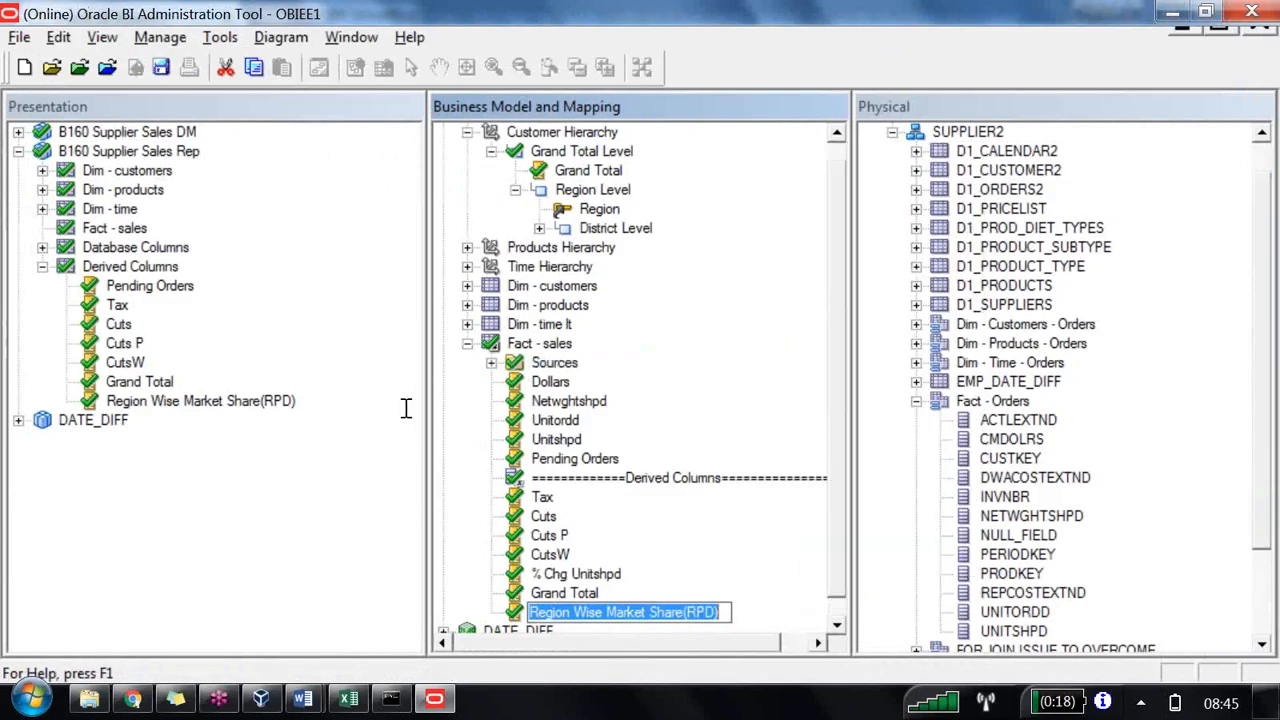
{"action": "left_click", "coordinate": [608, 611]}
{"action": "key", "text": "BackSpace"}
{"action": "key", "text": "BackSpace"}
{"action": "key", "text": "BackSpace"}
{"action": "key", "text": "BackSpace"}
{"action": "key", "text": "BackSpace"}
{"action": "key", "text": "BackSpace"}
{"action": "key", "text": "BackSpace"}
{"action": "key", "text": "BackSpace"}
{"action": "key", "text": "BackSpace"}
{"action": "key", "text": "BackSpace"}
{"action": "key", "text": "BackSpace"}
{"action": "key", "text": "BackSpace"}
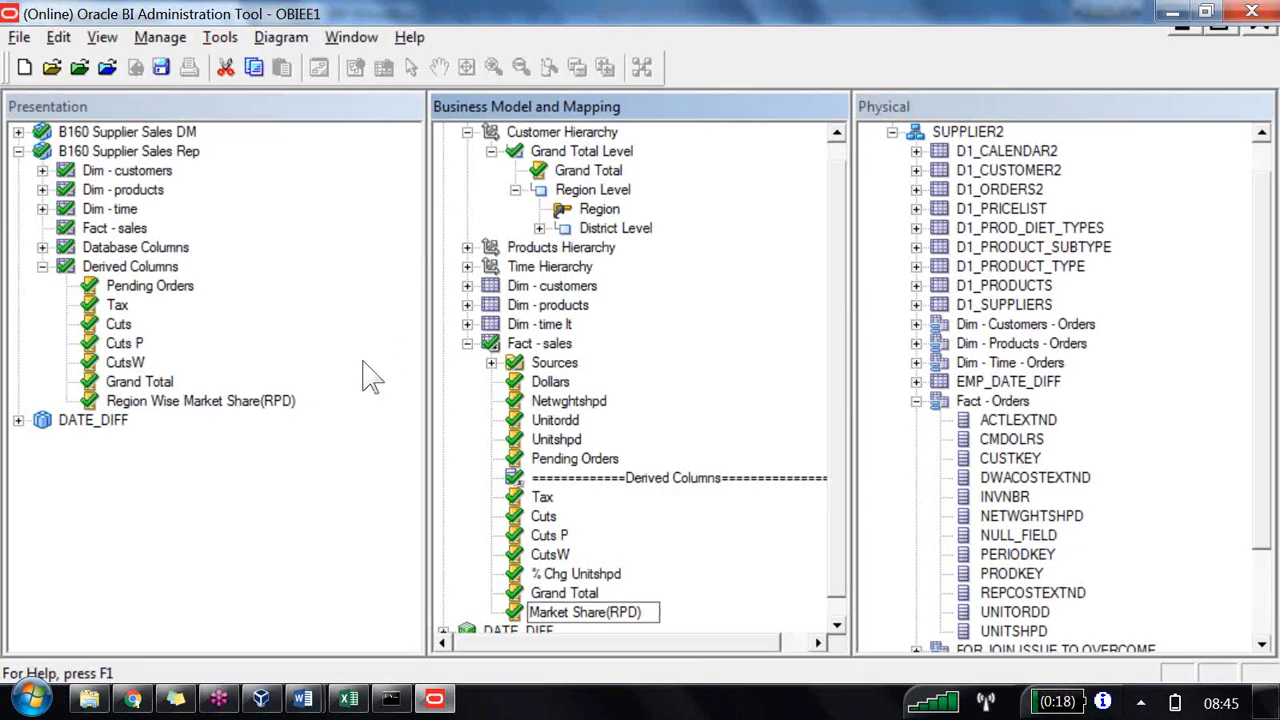
{"action": "key", "text": "Return"}
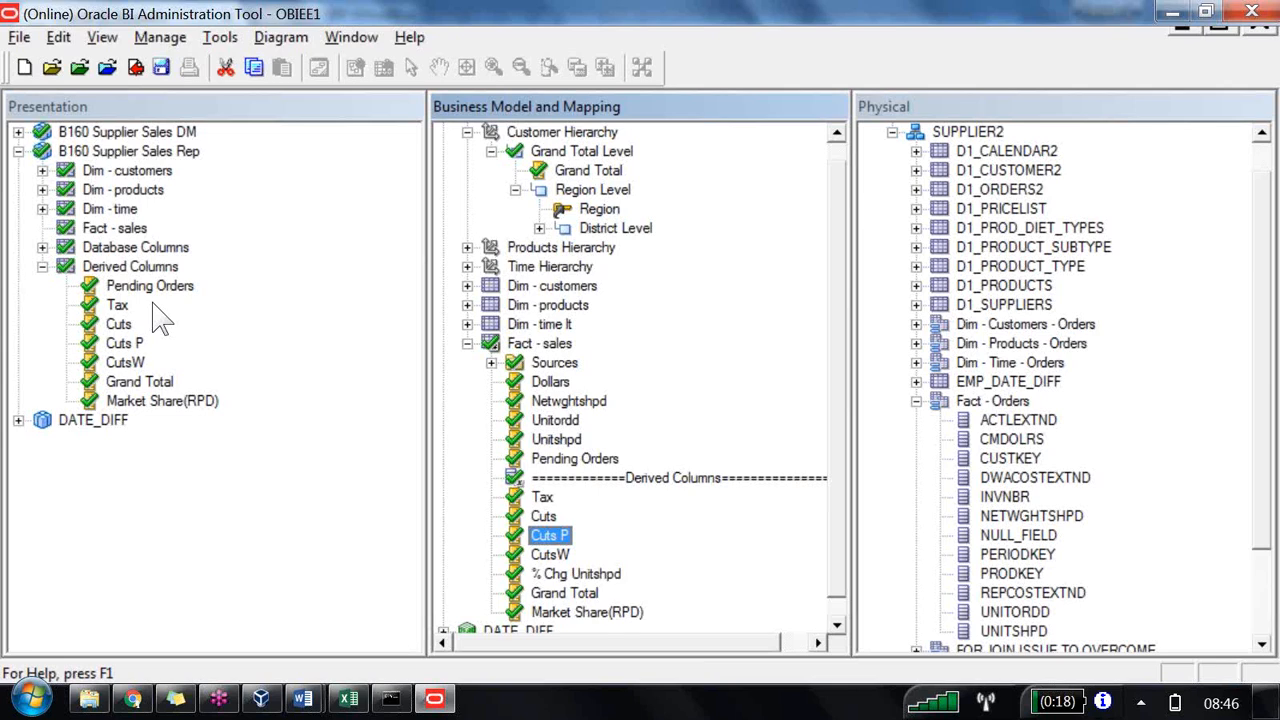
Step: Open the Market Share(RPD) presentation column's properties and review its aliases
{"action": "double_click", "coordinate": [130, 269]}
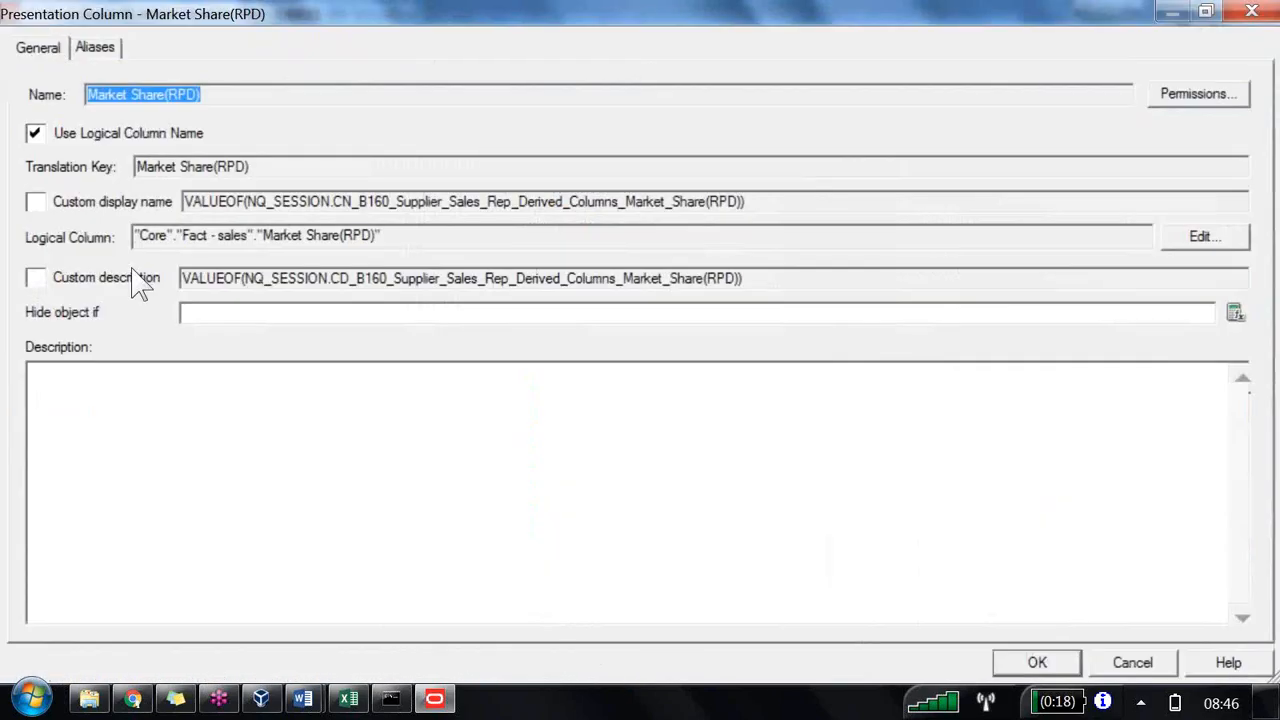
{"action": "left_click", "coordinate": [94, 48]}
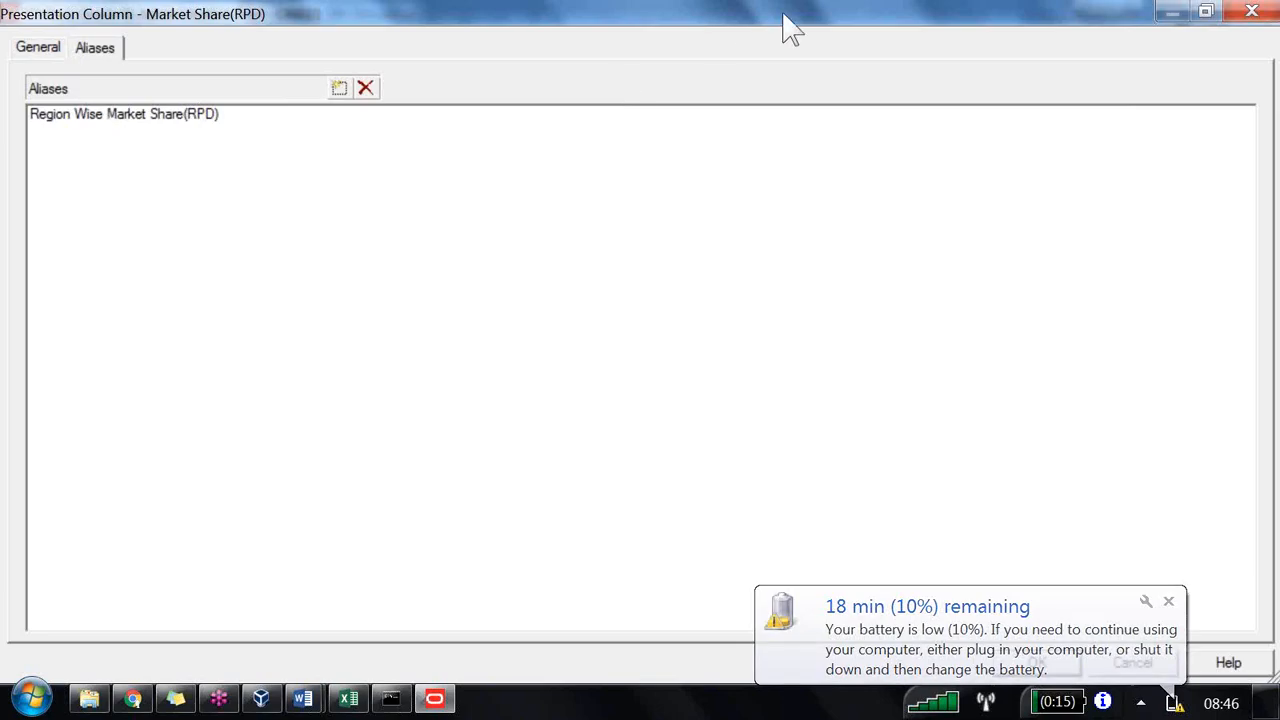
Step: Close the properties dialog and save the repository without checking global consistency
{"action": "key", "text": "Escape"}
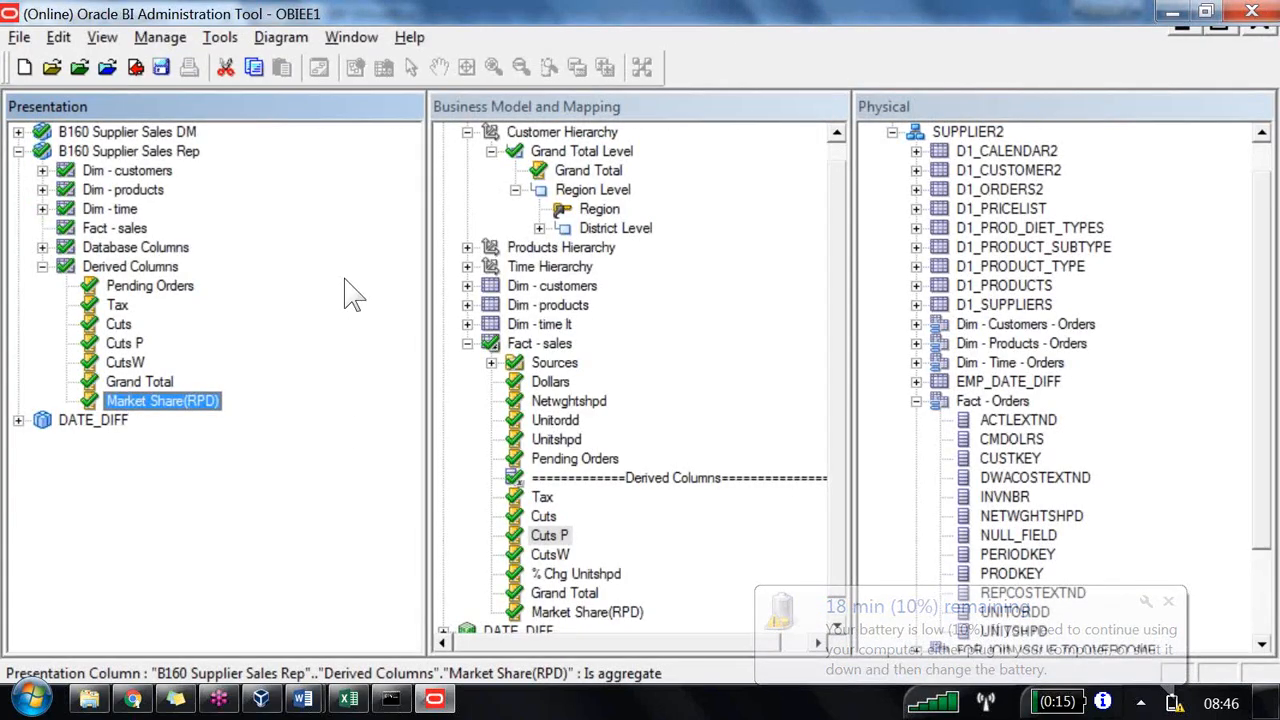
{"action": "left_click", "coordinate": [160, 67]}
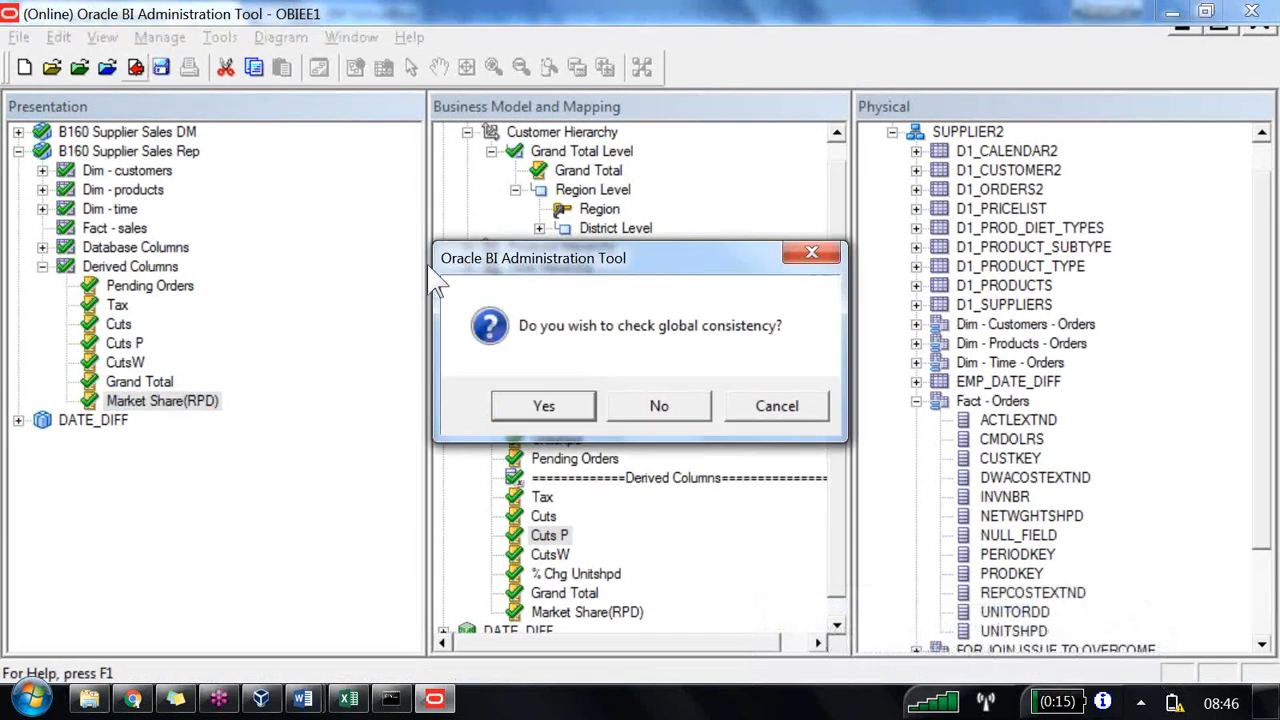
{"action": "key", "text": "Right"}
{"action": "key", "text": "Return"}
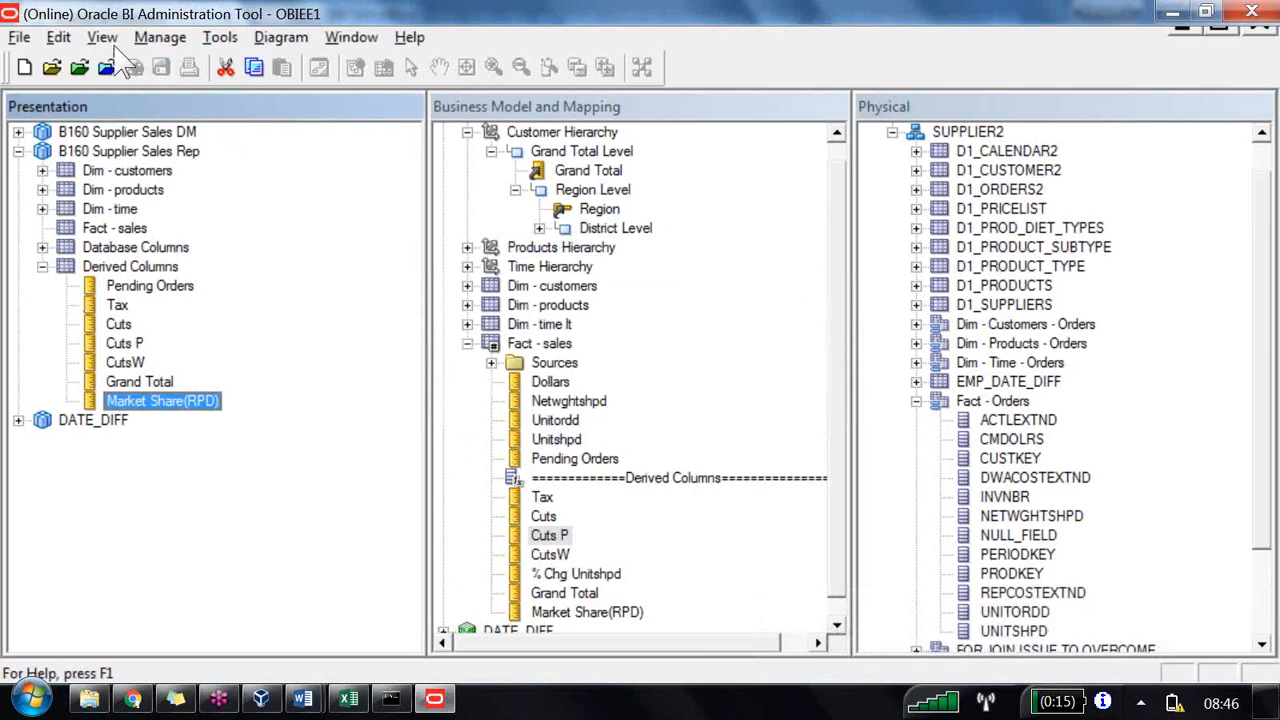
Step: Return to the LBM2 analysis and reload the server metadata
{"action": "key", "text": "alt+Tab"}
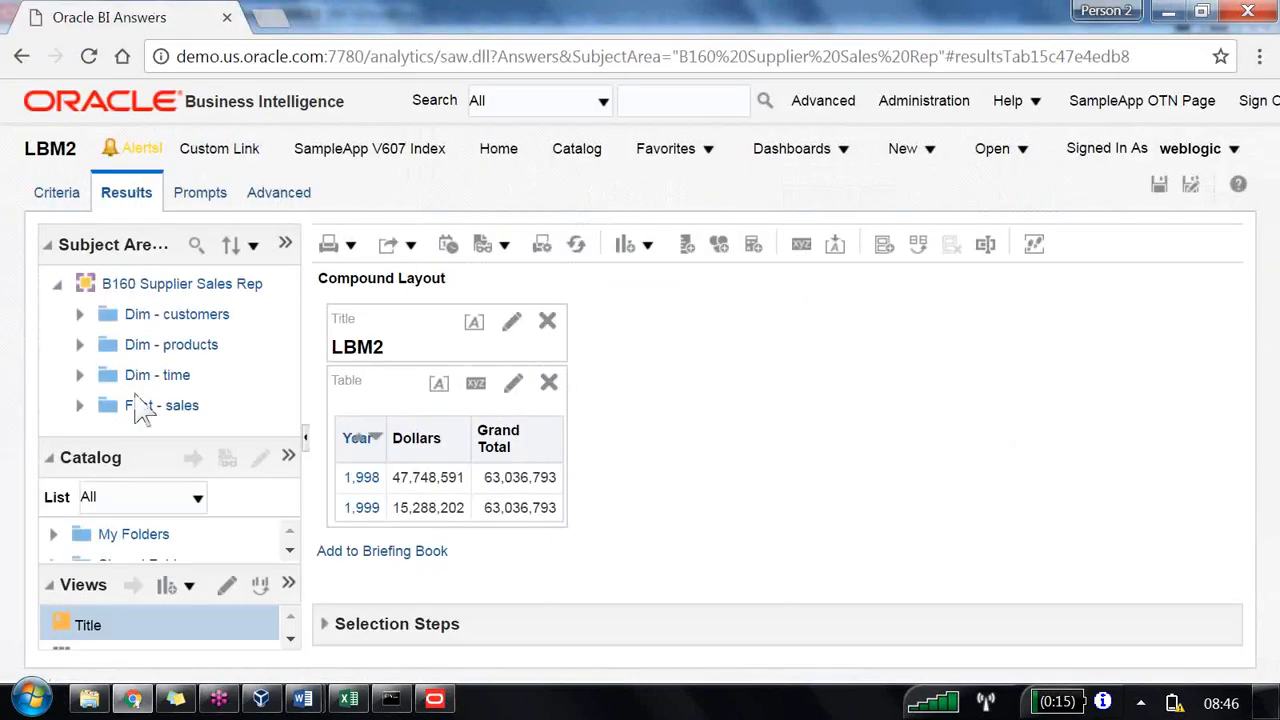
{"action": "left_click", "coordinate": [286, 246]}
{"action": "mouse_move", "coordinate": [474, 314]}
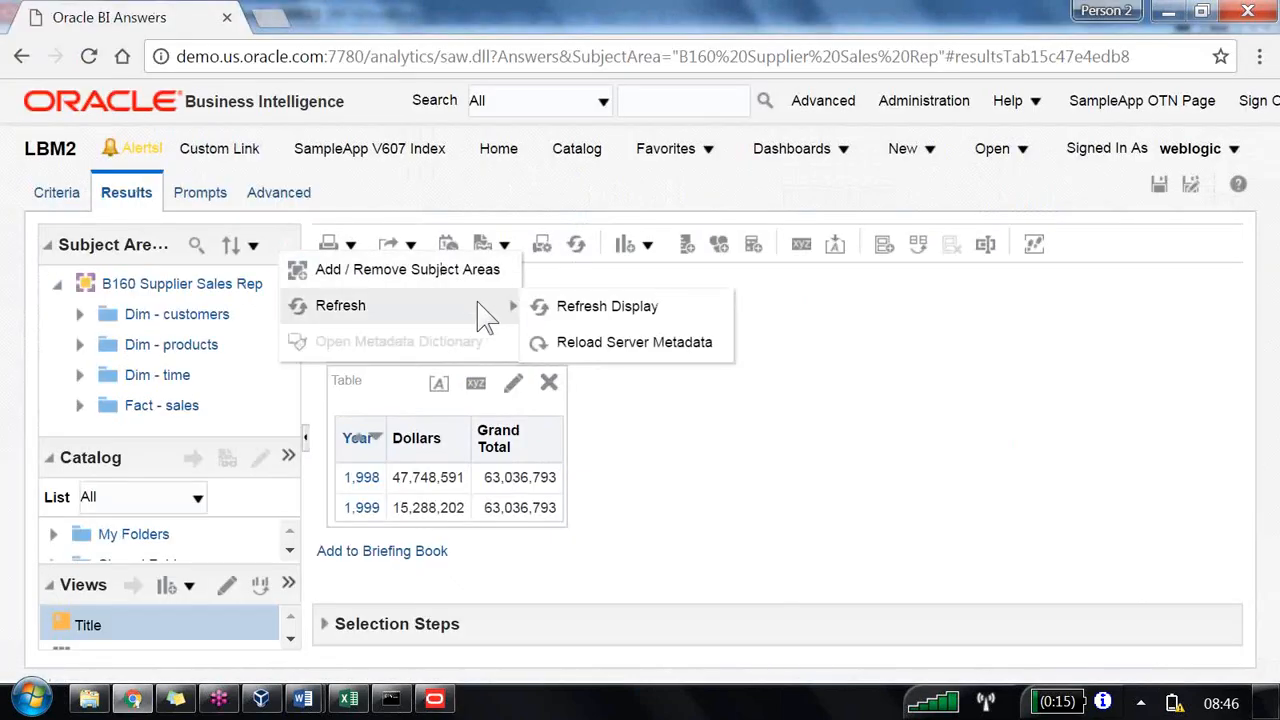
{"action": "left_click", "coordinate": [576, 343]}
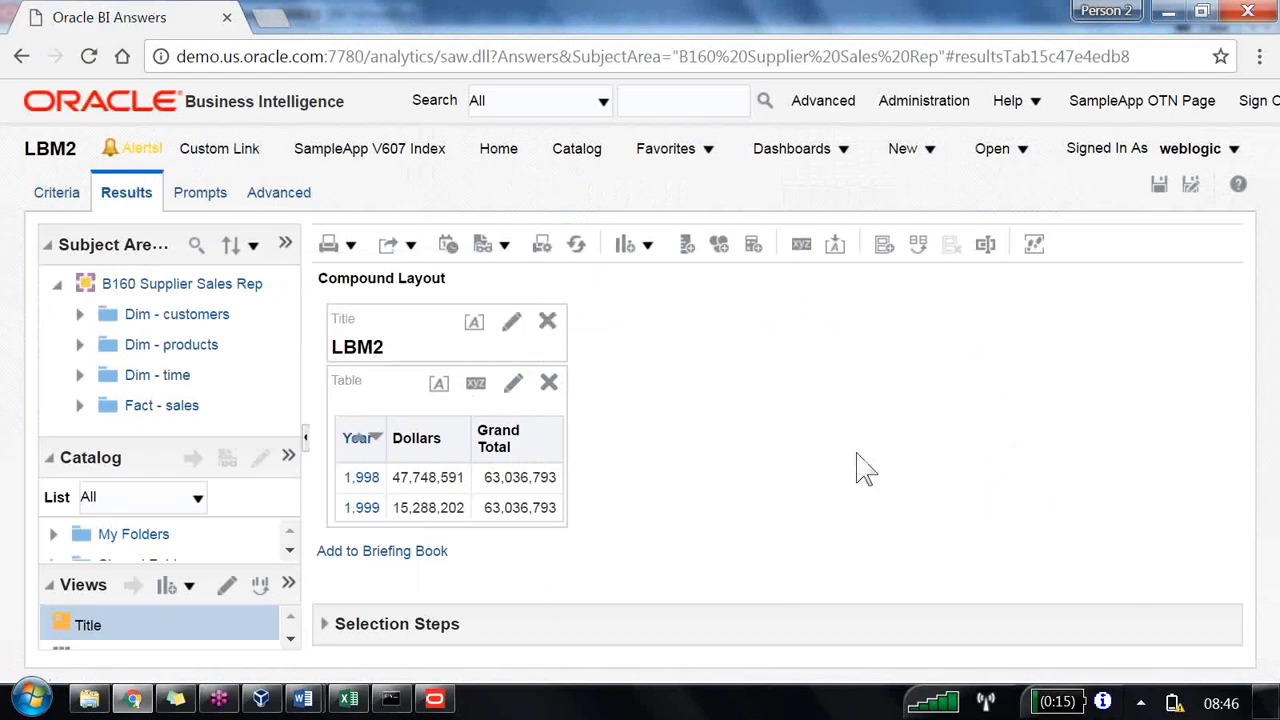
Step: Add the Market Share(RPD) derived column as the last column of the LBM2 table and save the analysis
{"action": "left_click", "coordinate": [80, 405]}
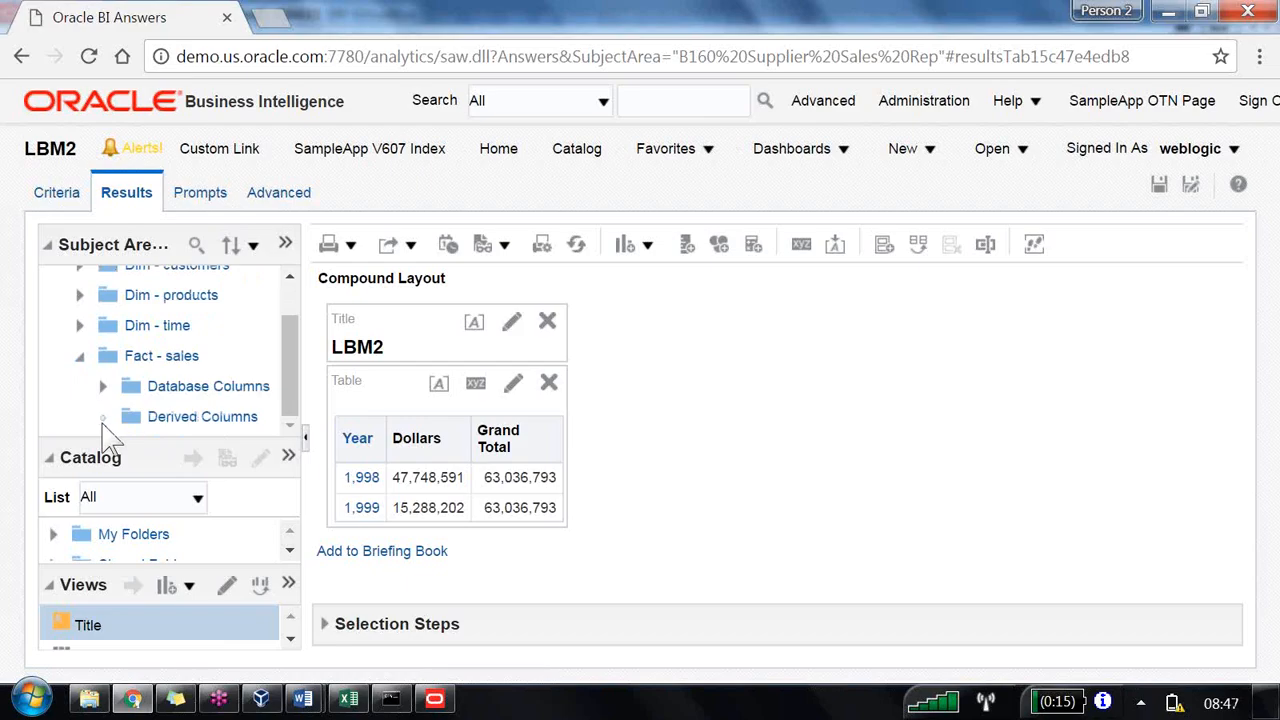
{"action": "left_click", "coordinate": [103, 418]}
{"action": "left_click_drag", "start_coordinate": [210, 397], "coordinate": [524, 508]}
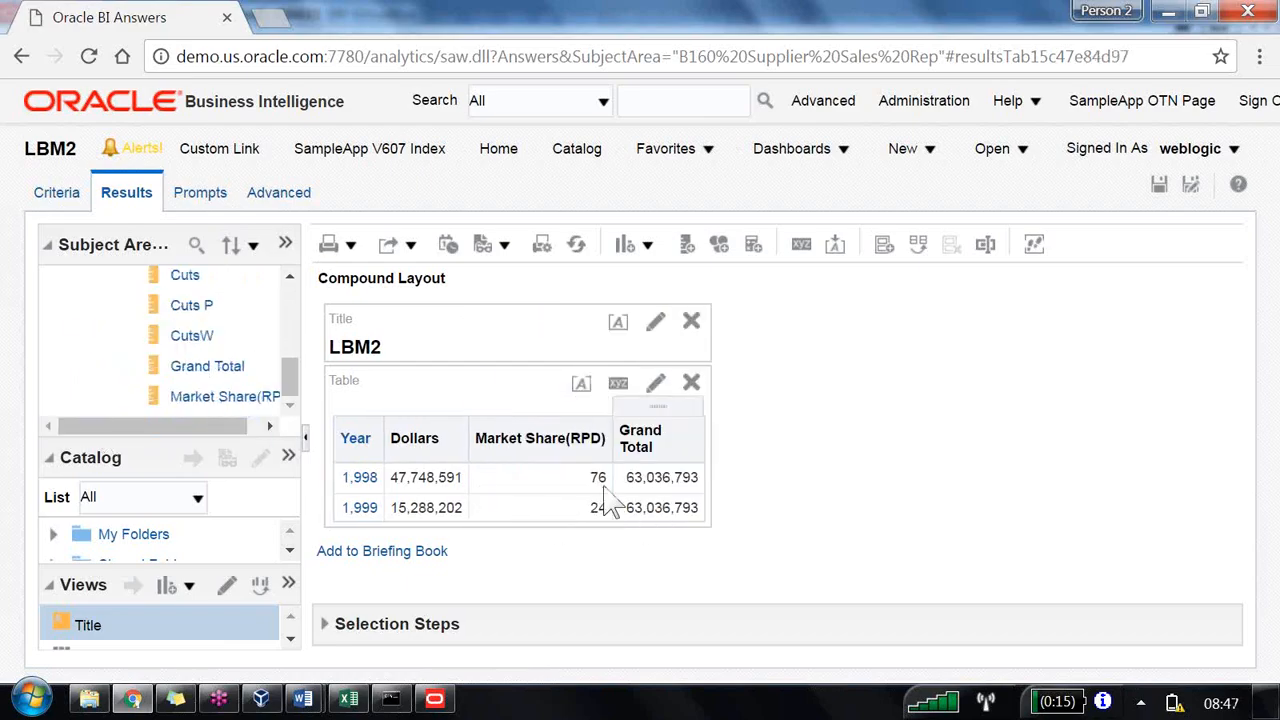
{"action": "left_click_drag", "start_coordinate": [534, 414], "coordinate": [694, 490]}
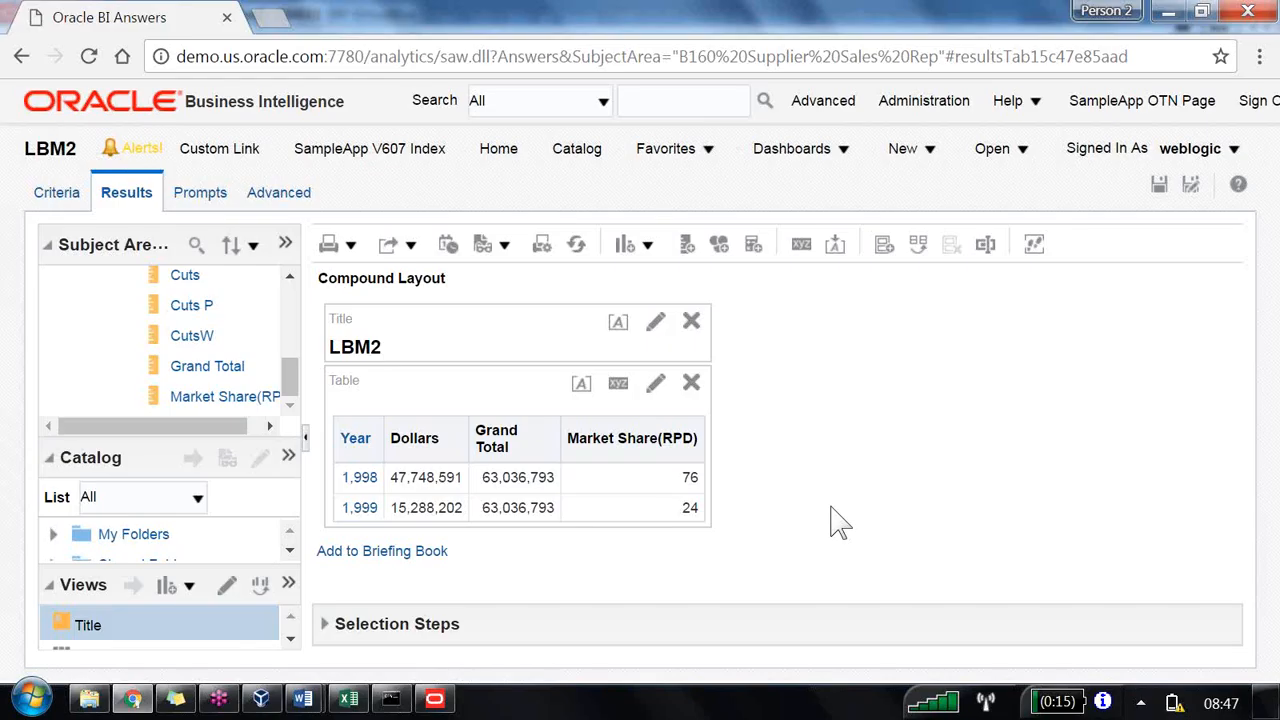
{"action": "left_click", "coordinate": [1159, 188]}
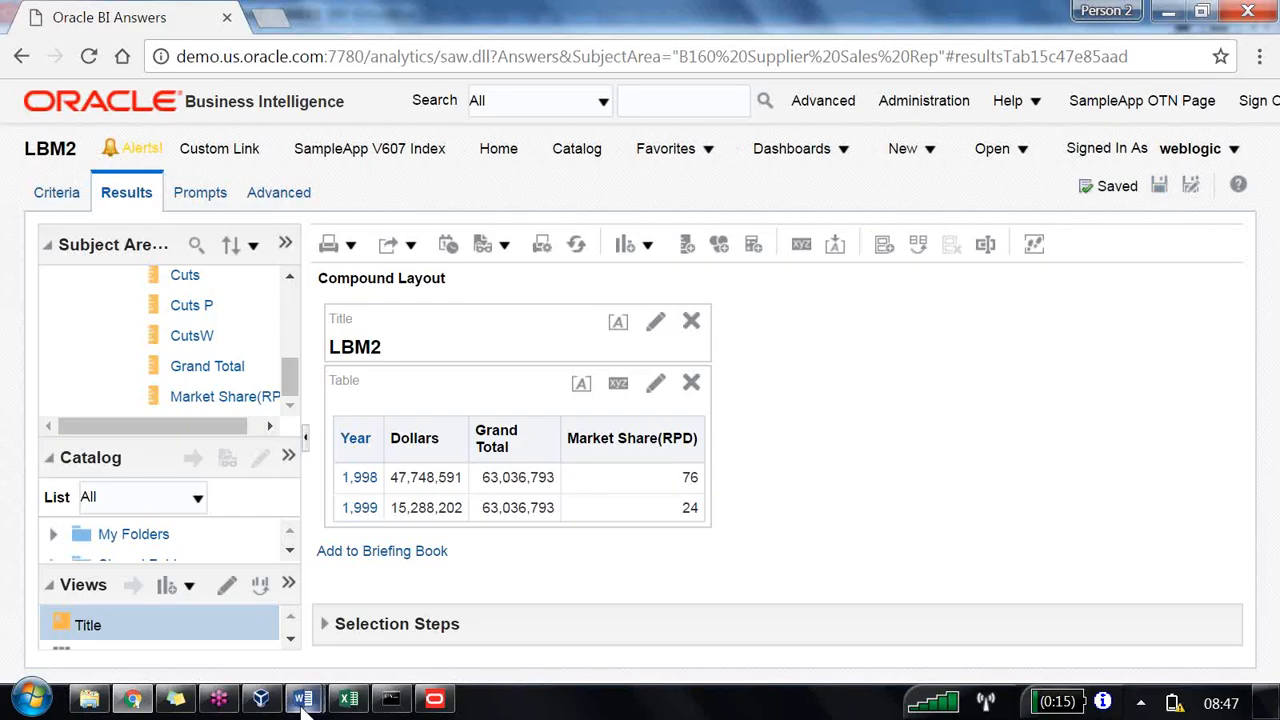
Step: Review the Calculate Itemtype share exercise in the course document
{"action": "mouse_move", "coordinate": [303, 699]}
{"action": "left_click", "coordinate": [210, 625]}
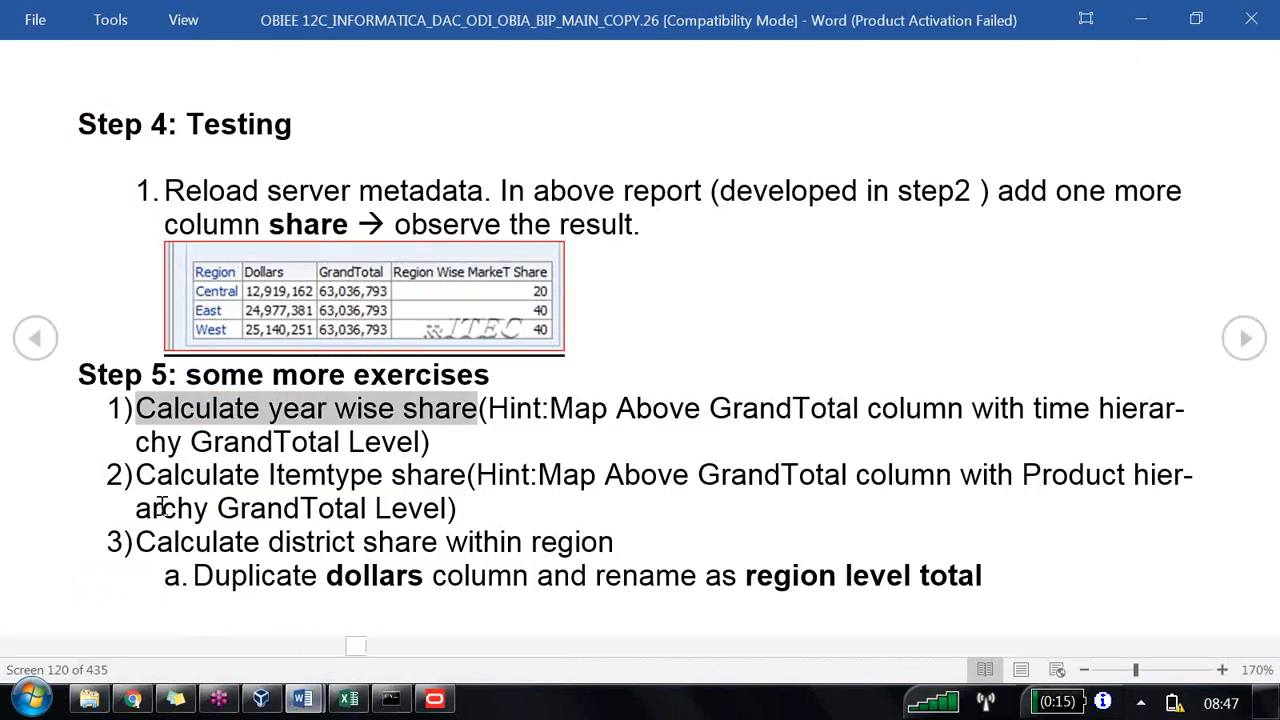
{"action": "left_click_drag", "start_coordinate": [137, 475], "coordinate": [470, 477]}
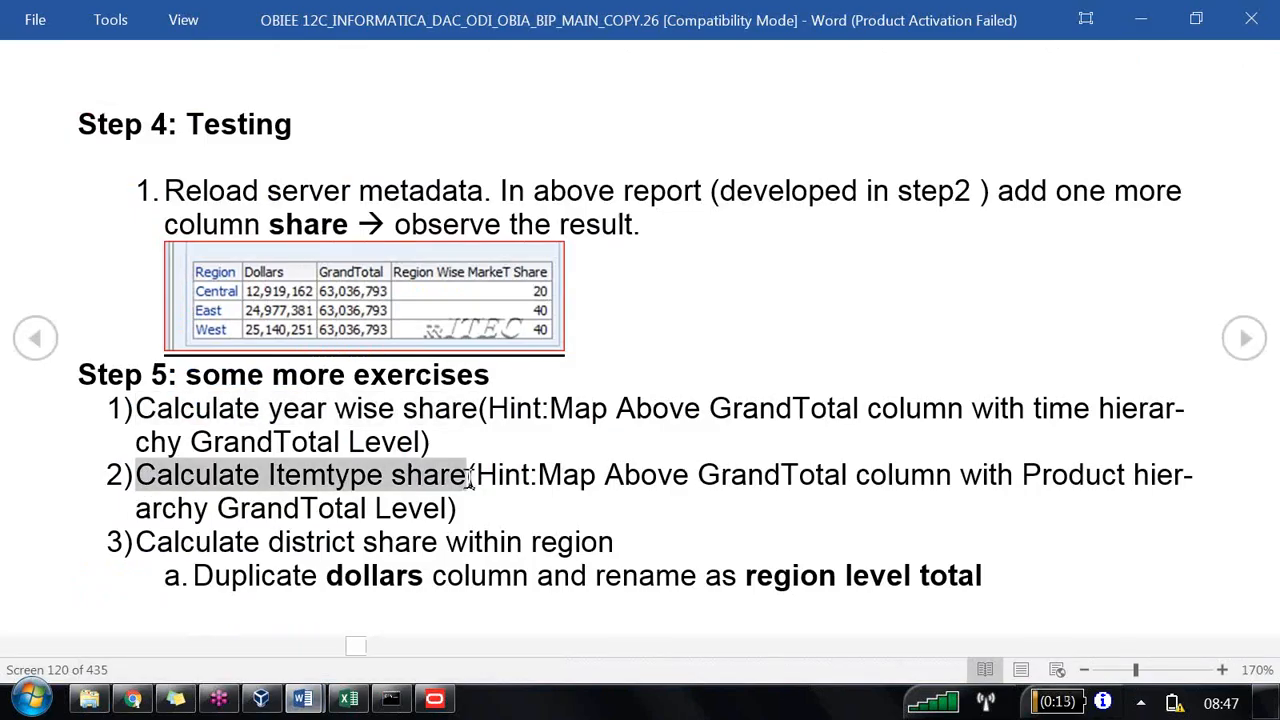
{"action": "key", "text": "alt+Tab"}
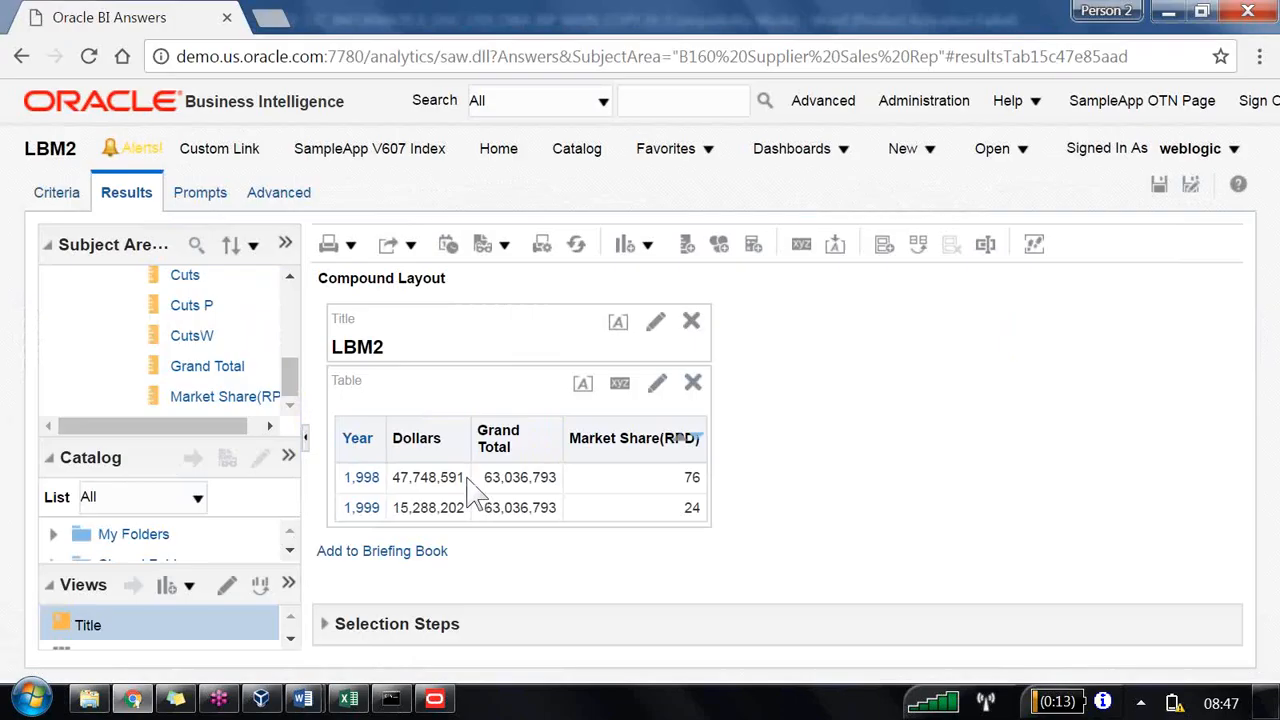
Step: Create a new analysis on B160 Supplier Sales Rep and add the ITEMTYPE column from Dim - products
{"action": "left_click", "coordinate": [933, 156]}
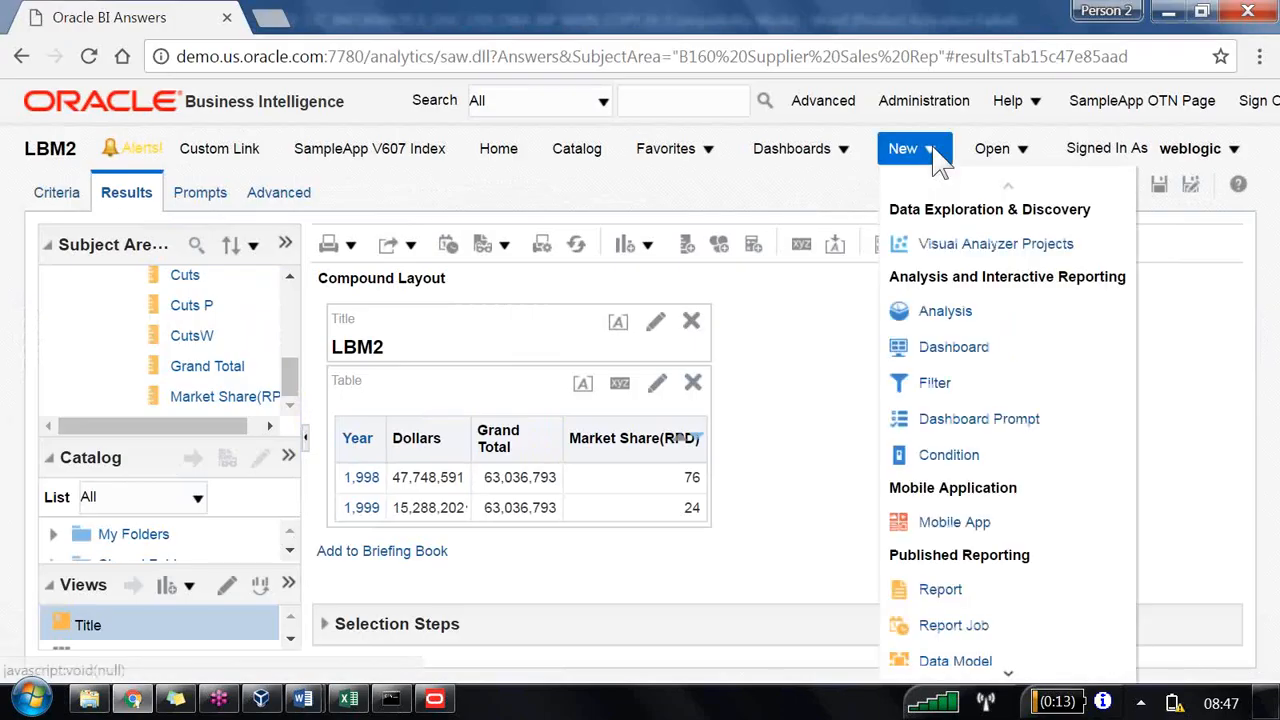
{"action": "left_click", "coordinate": [948, 311]}
{"action": "left_click", "coordinate": [945, 390]}
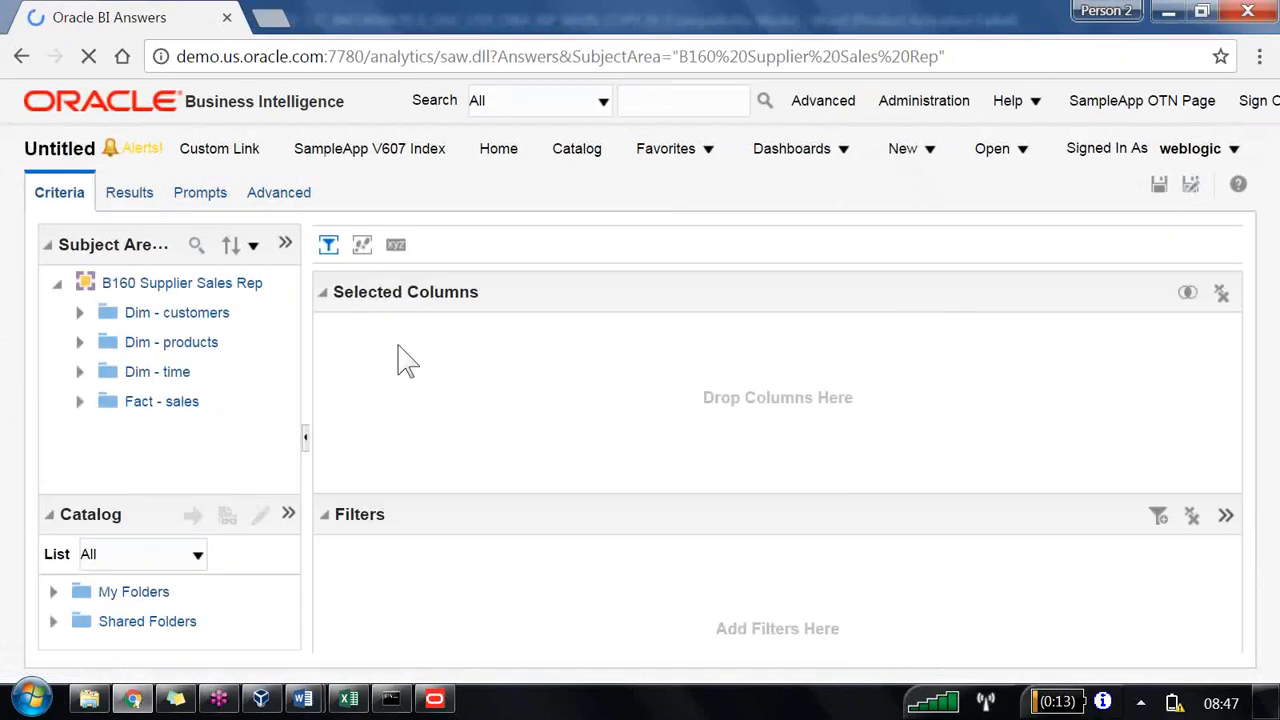
{"action": "left_click", "coordinate": [79, 342]}
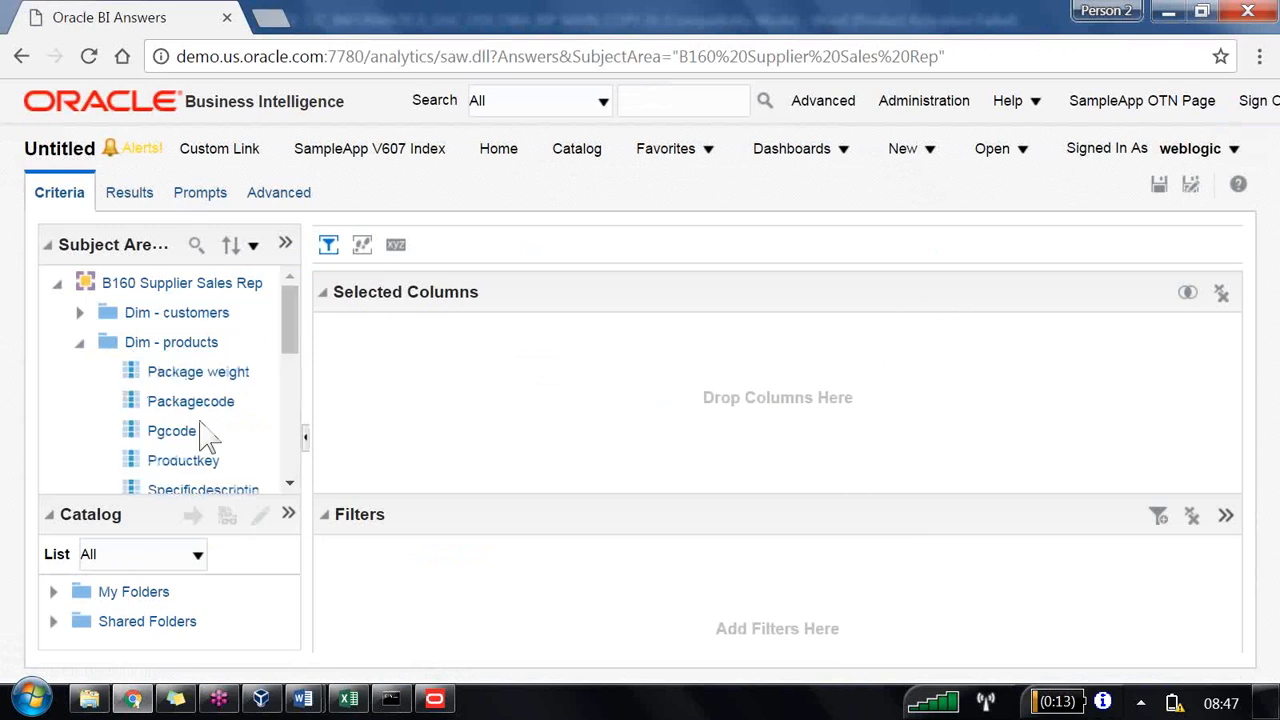
{"action": "scroll", "coordinate": [200, 430], "scroll_direction": "down", "scroll_amount": 5}
{"action": "double_click", "coordinate": [188, 297]}
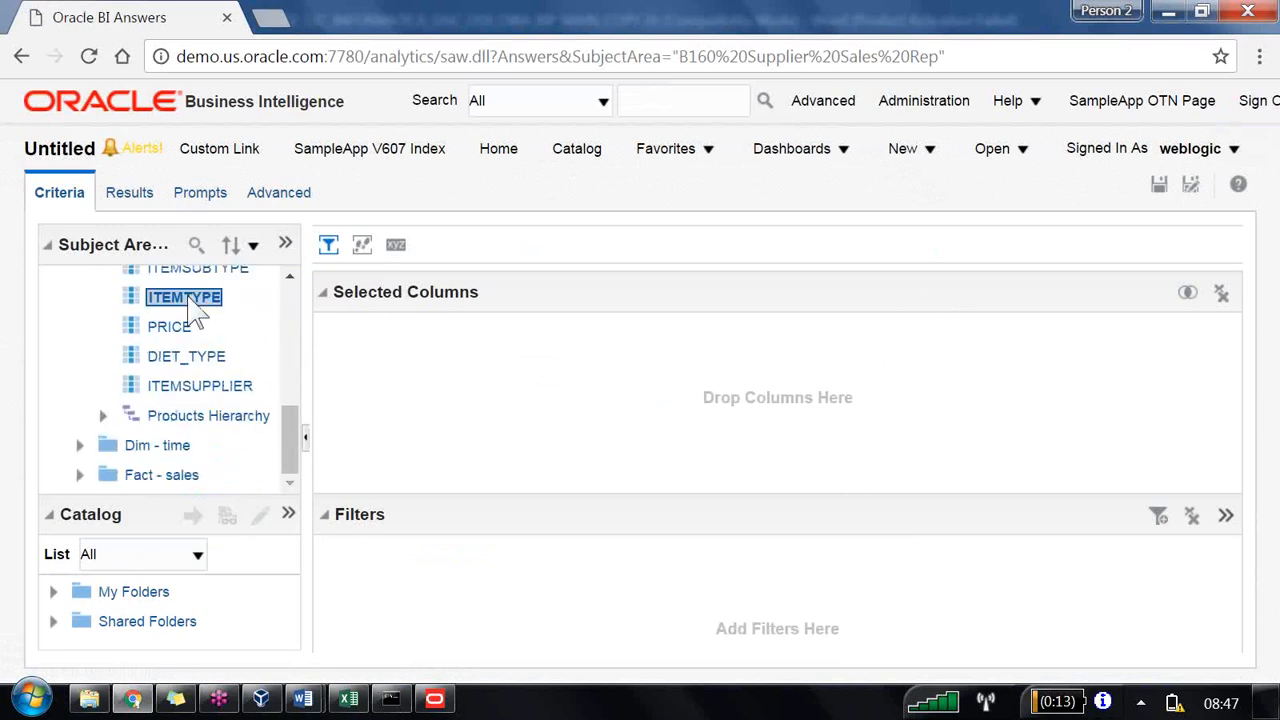
Step: Add the Dollars database column and the Grand Total derived column to the new analysis
{"action": "left_click", "coordinate": [79, 475]}
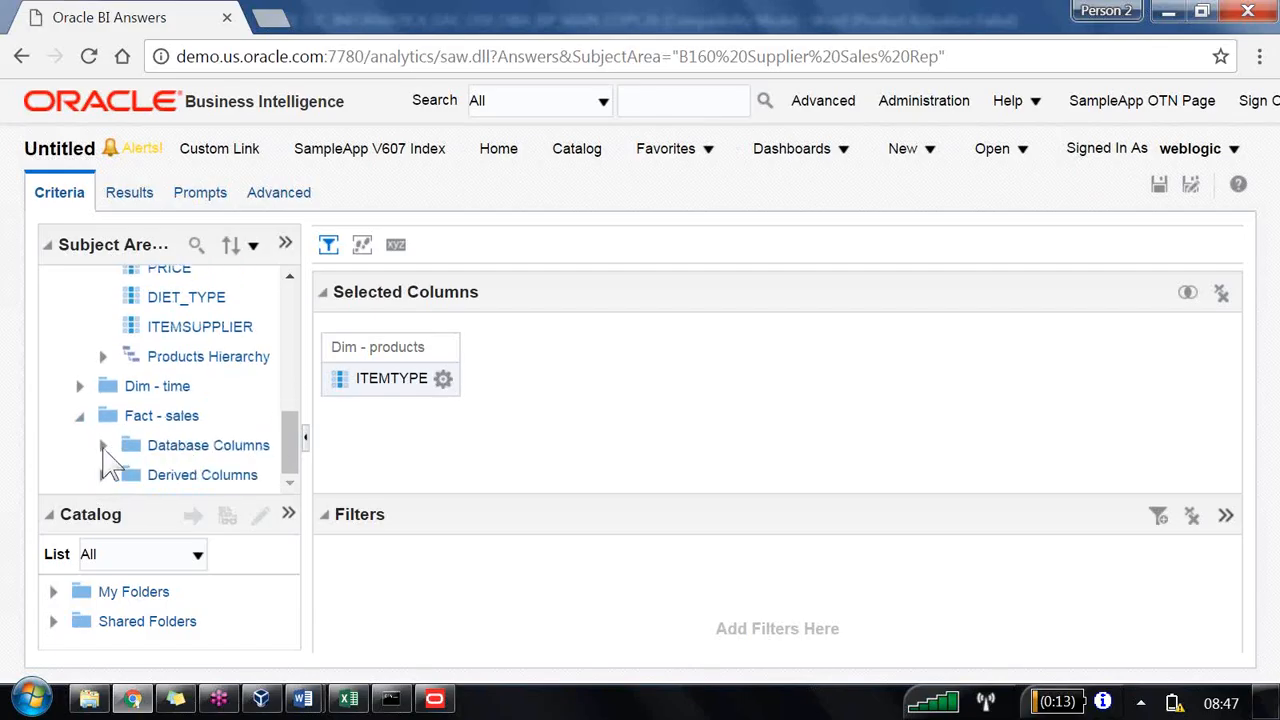
{"action": "left_click", "coordinate": [102, 445]}
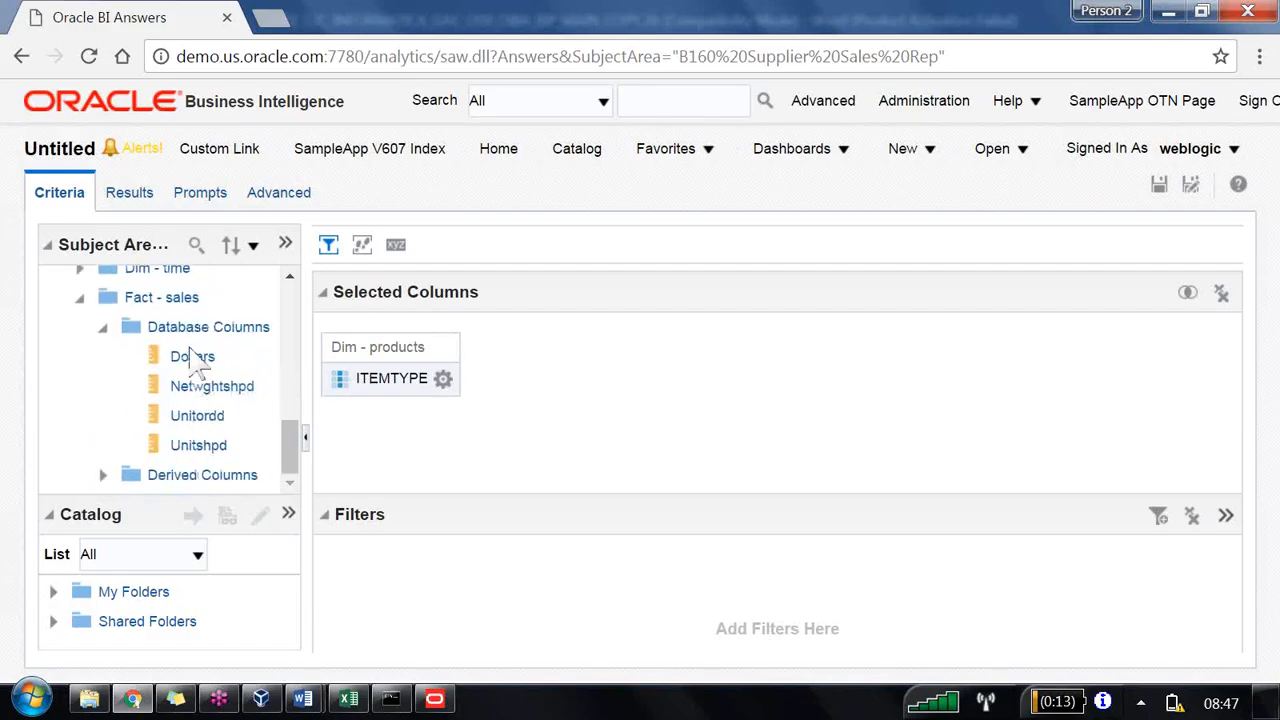
{"action": "double_click", "coordinate": [192, 356]}
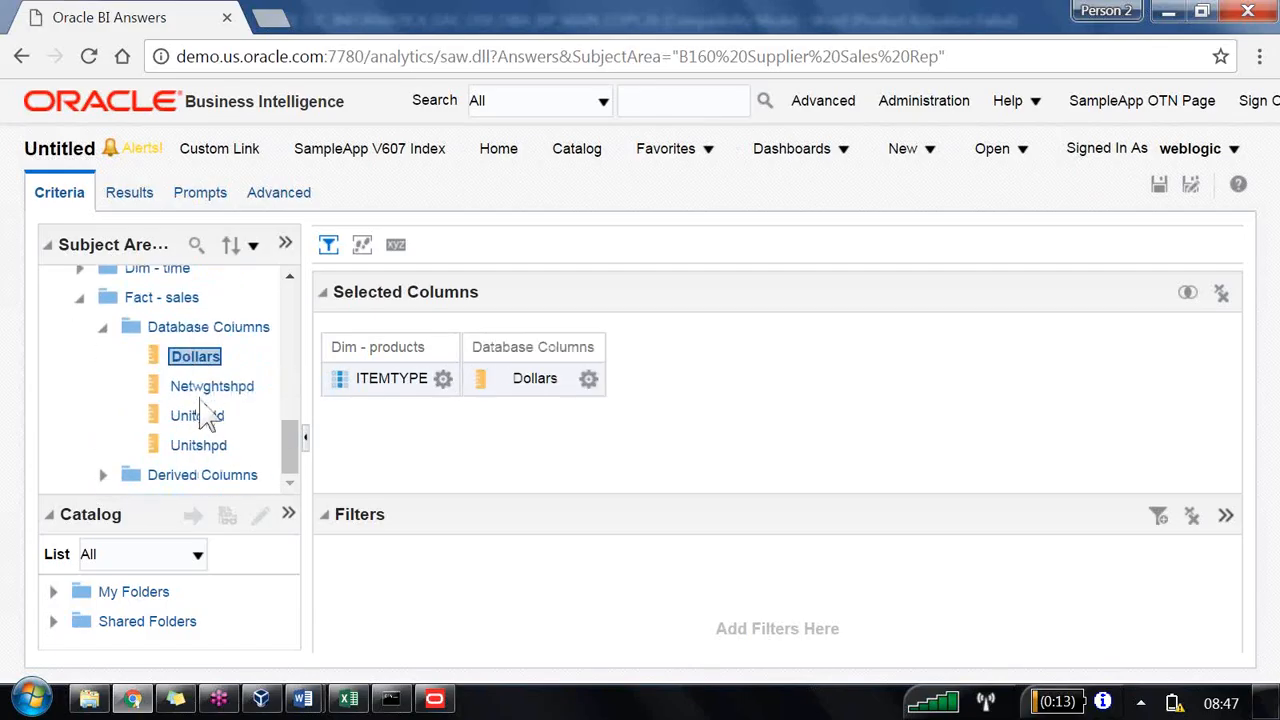
{"action": "left_click", "coordinate": [103, 475]}
{"action": "mouse_move", "coordinate": [206, 428]}
{"action": "left_mouse_down"}
{"action": "mouse_move", "coordinate": [386, 445]}
{"action": "mouse_move", "coordinate": [610, 414]}
{"action": "left_mouse_up"}
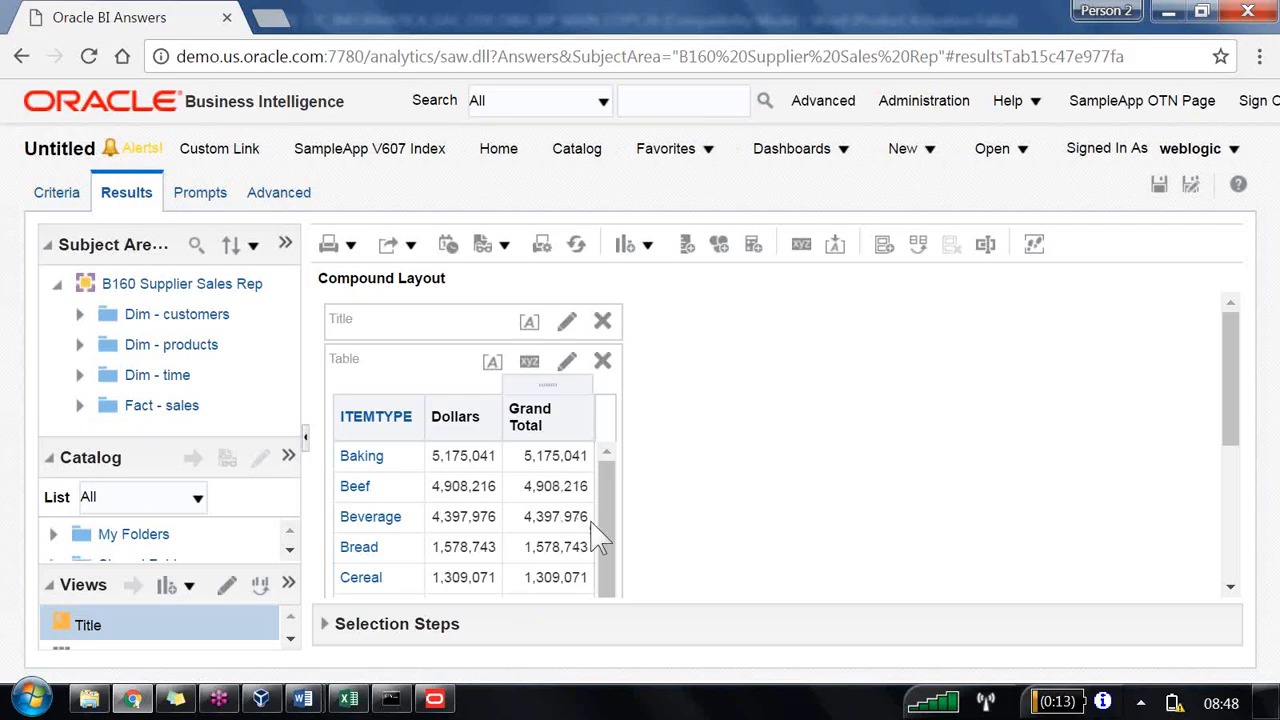
Step: Set the Grand Total logical column's Products Hierarchy level to Grand Total Level
{"action": "left_click", "coordinate": [435, 699]}
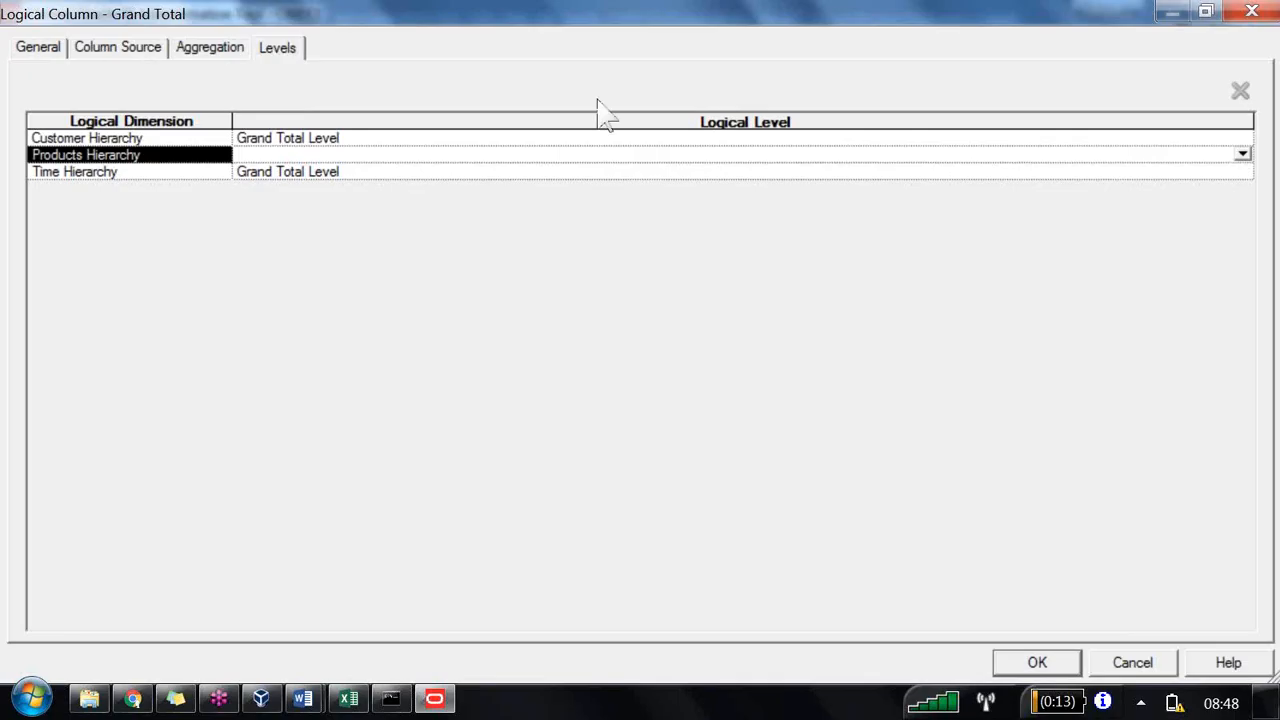
{"action": "key", "text": "alt+Down"}
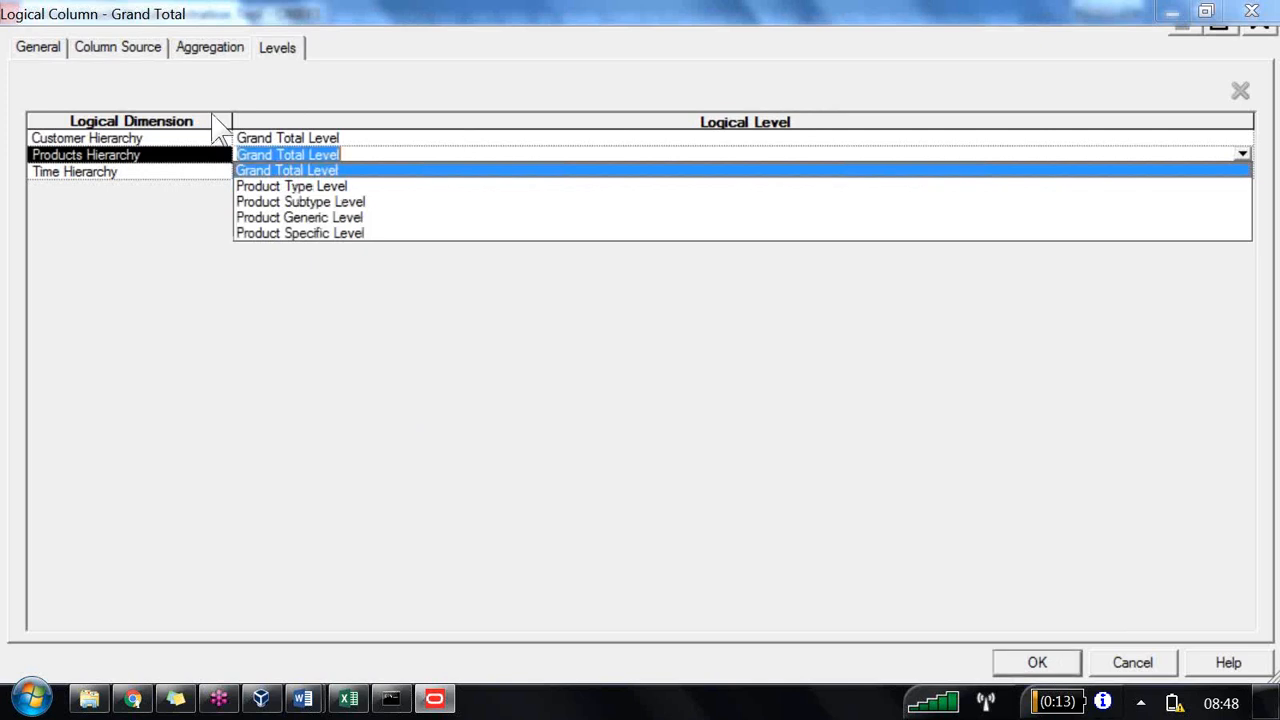
{"action": "key", "text": "Return"}
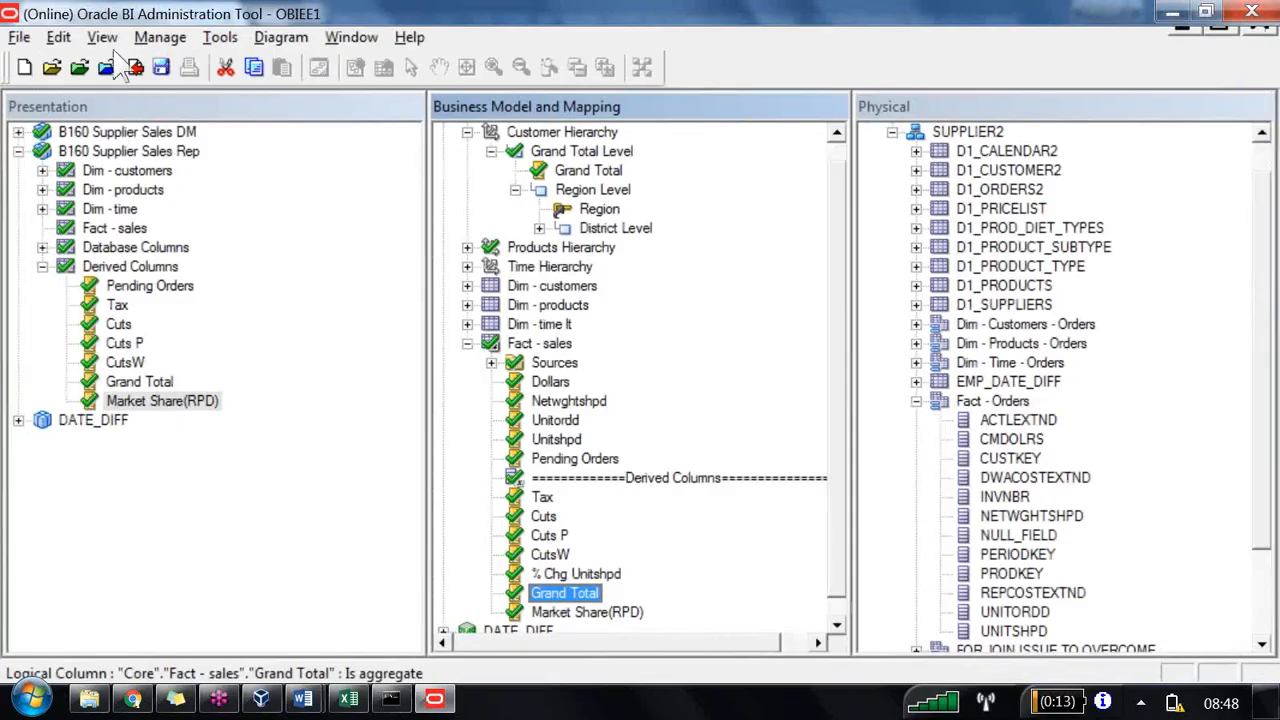
Step: Save the repository without checking global consistency
{"action": "left_click", "coordinate": [135, 67]}
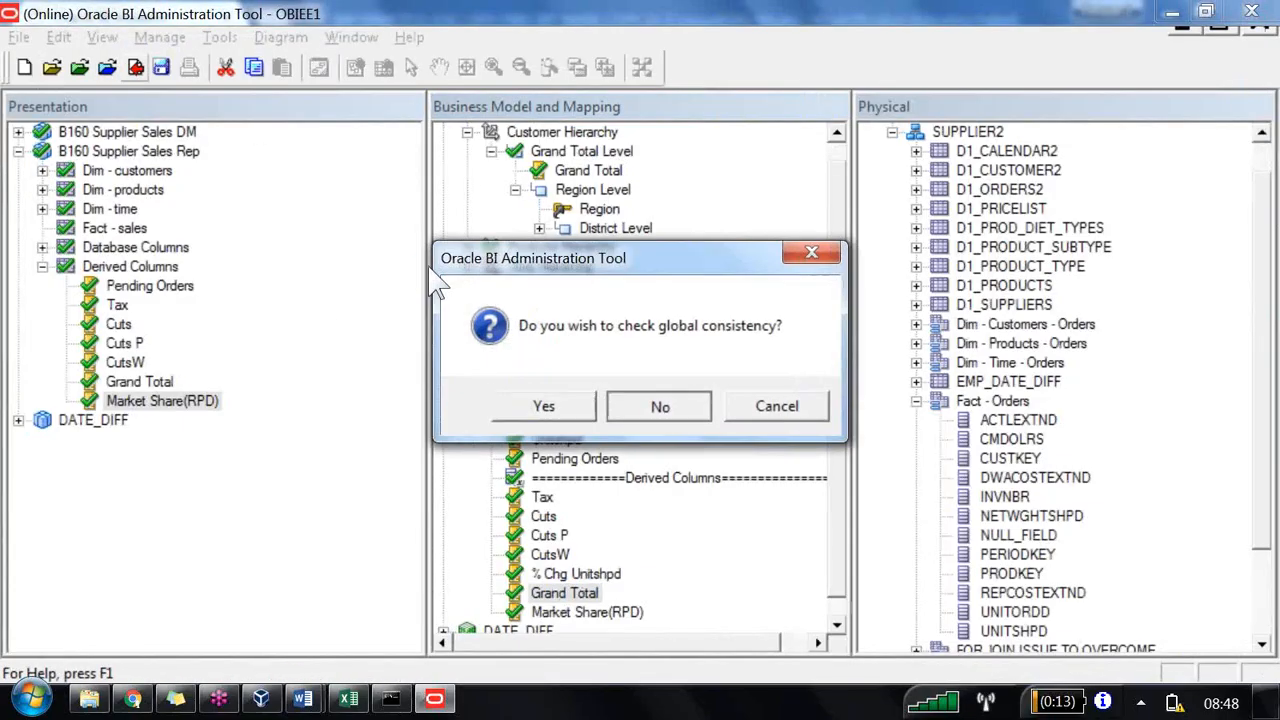
{"action": "key", "text": "Return"}
Step: Return to the new analysis, reload the server metadata and refresh the results
{"action": "left_click", "coordinate": [132, 699]}
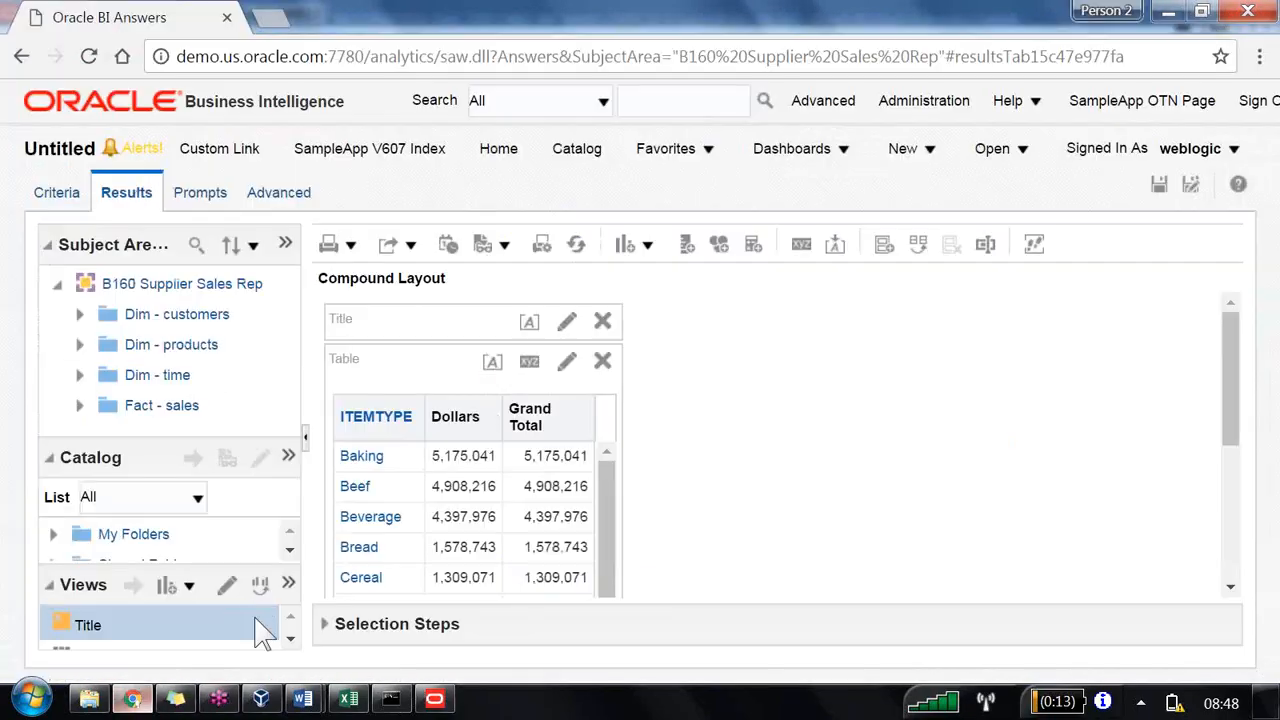
{"action": "left_click", "coordinate": [285, 246]}
{"action": "mouse_move", "coordinate": [414, 312]}
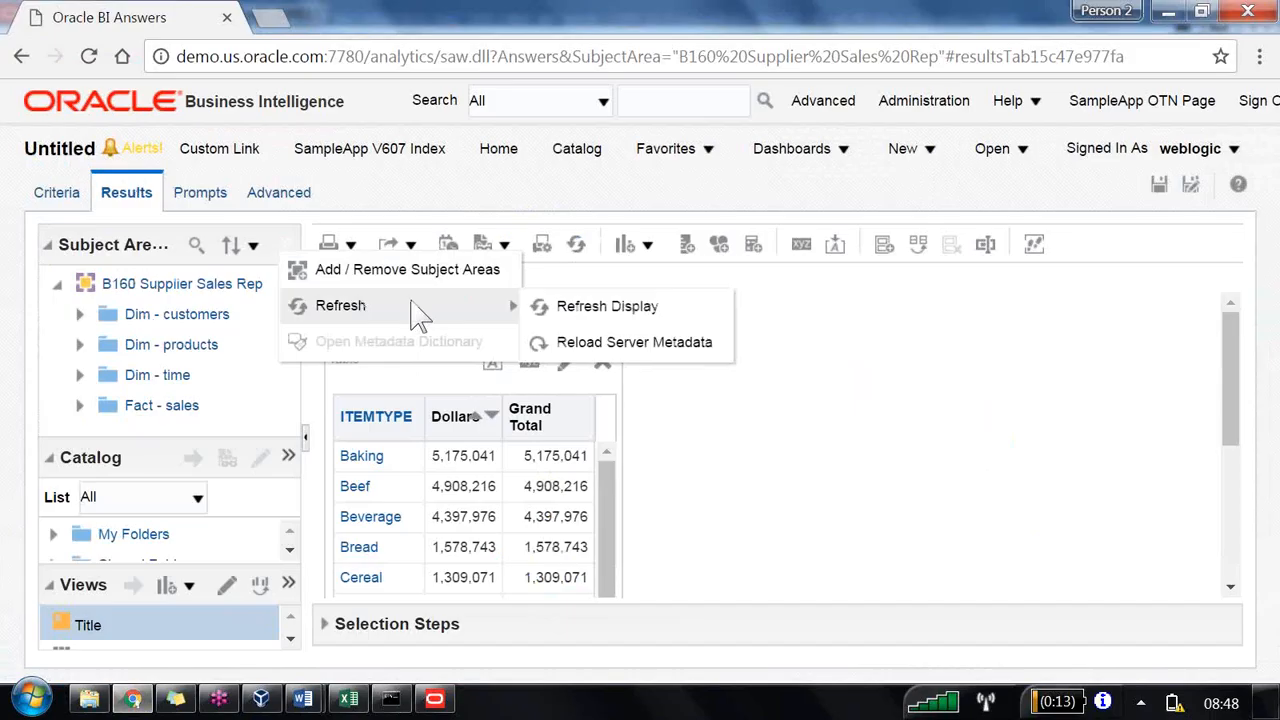
{"action": "left_click", "coordinate": [607, 343]}
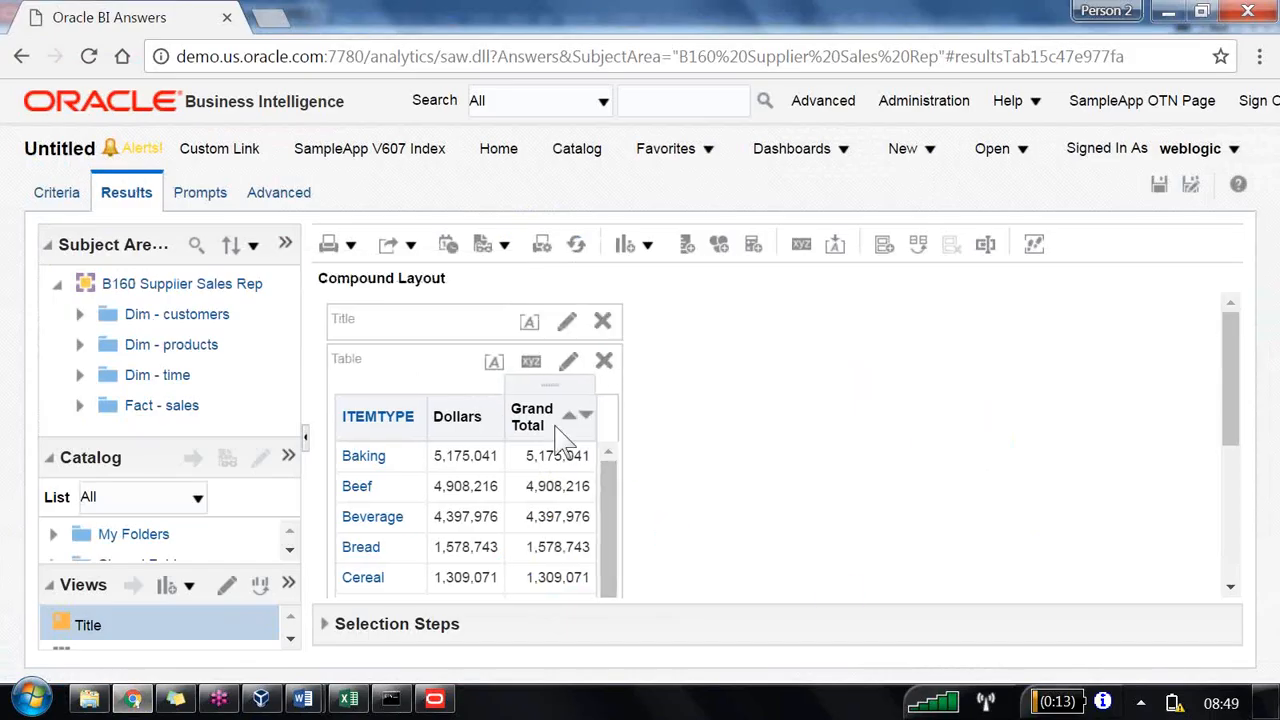
{"action": "left_click", "coordinate": [586, 248]}
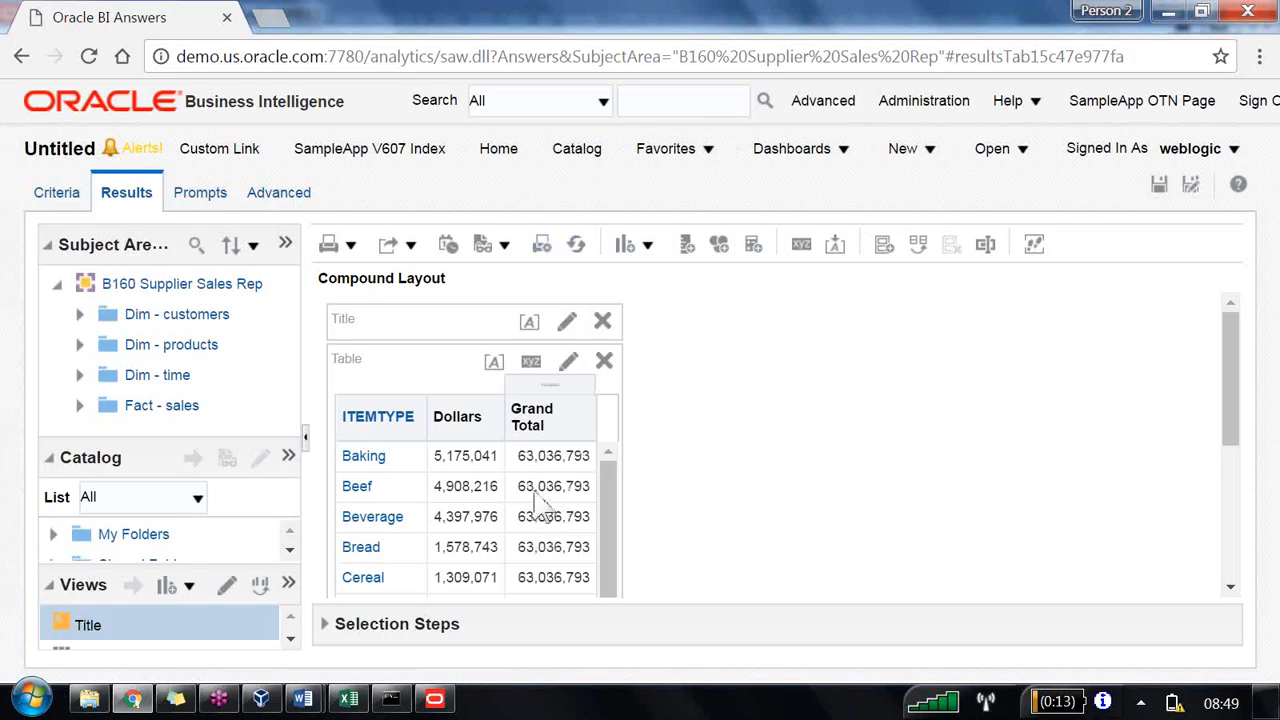
Step: Add the Market Share(RPD) derived column as the last column of the item-type table
{"action": "left_click", "coordinate": [79, 405]}
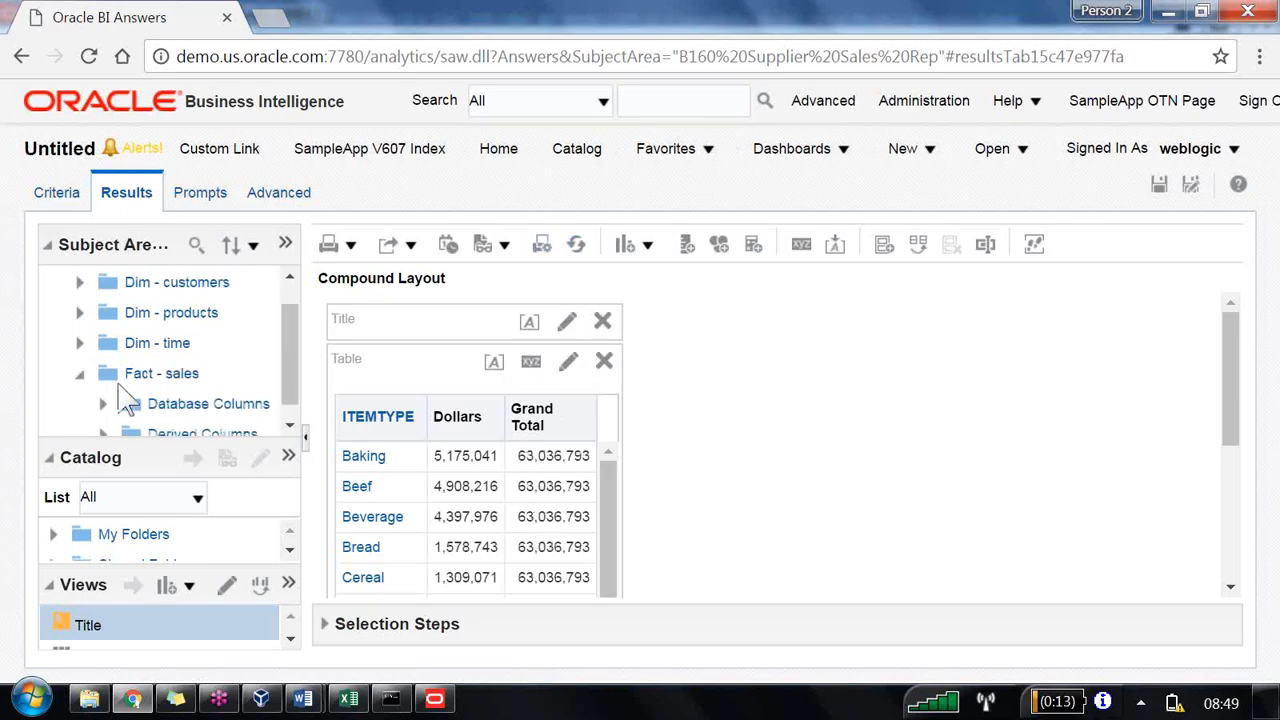
{"action": "left_click", "coordinate": [104, 432]}
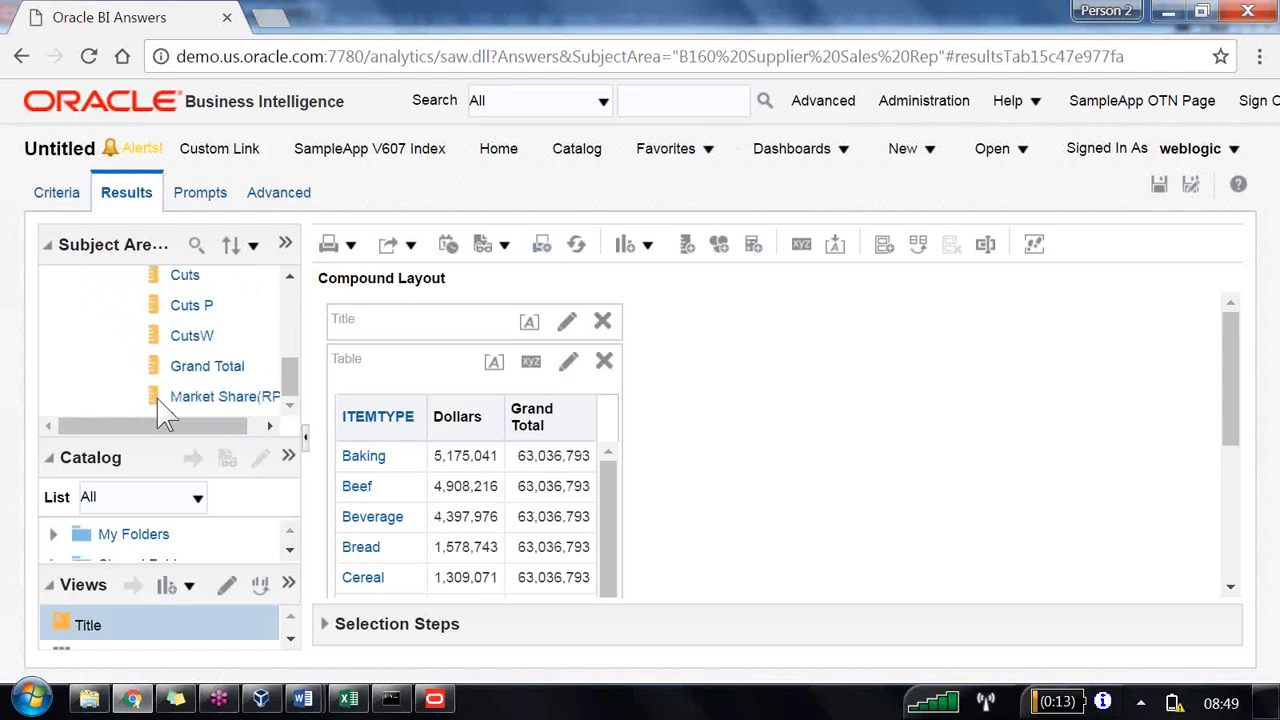
{"action": "left_click_drag", "start_coordinate": [214, 403], "coordinate": [588, 486]}
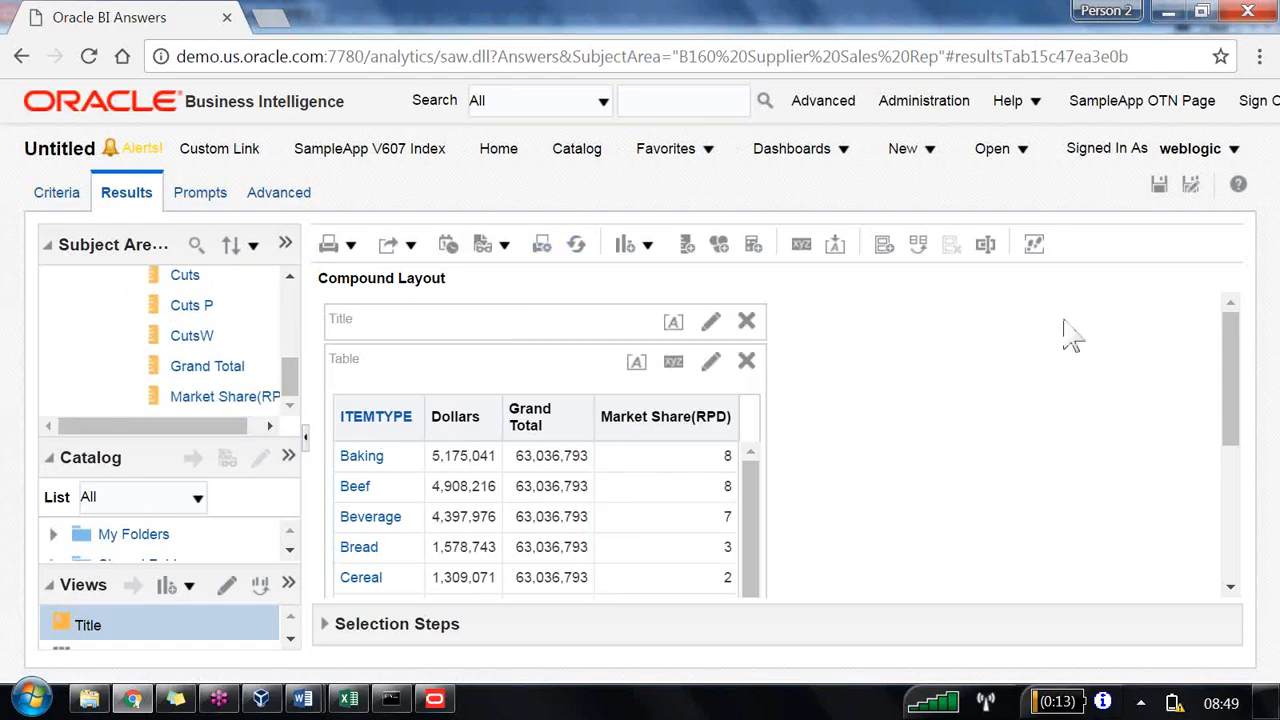
Step: Save the analysis as LBM3 in the /Shared Folders/B160 folder
{"action": "left_click", "coordinate": [1190, 185]}
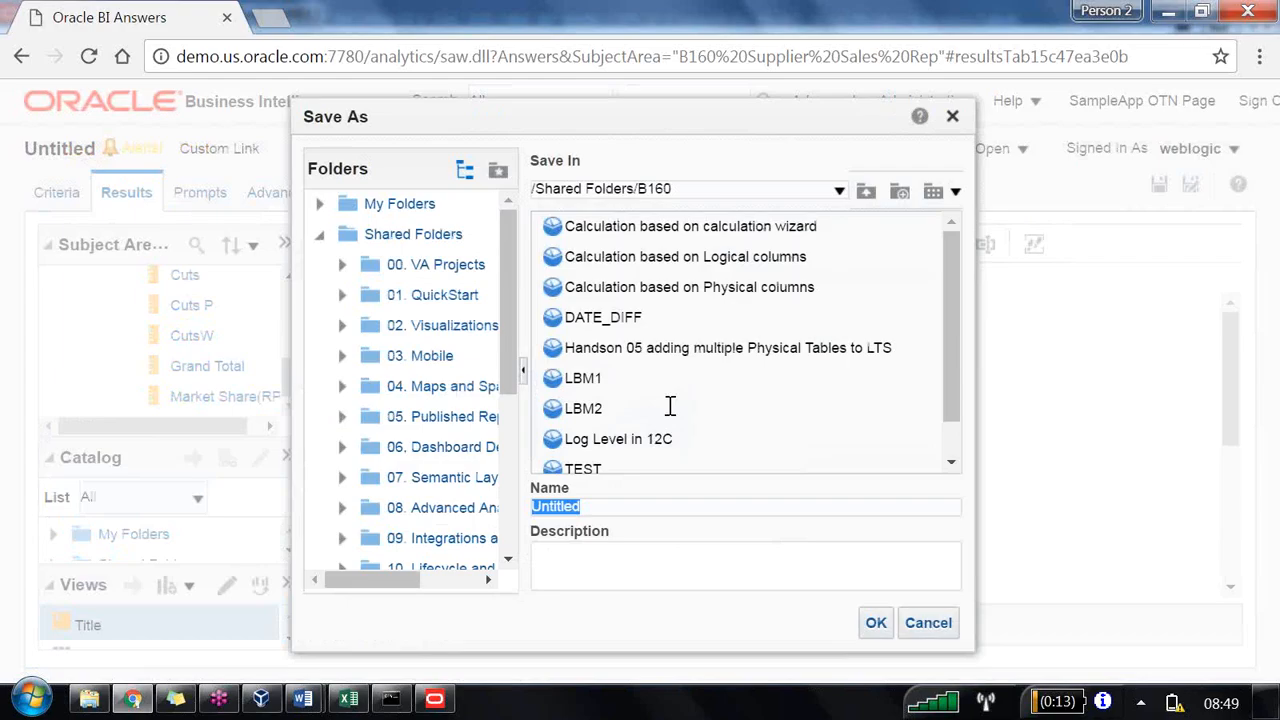
{"action": "left_click", "coordinate": [586, 408]}
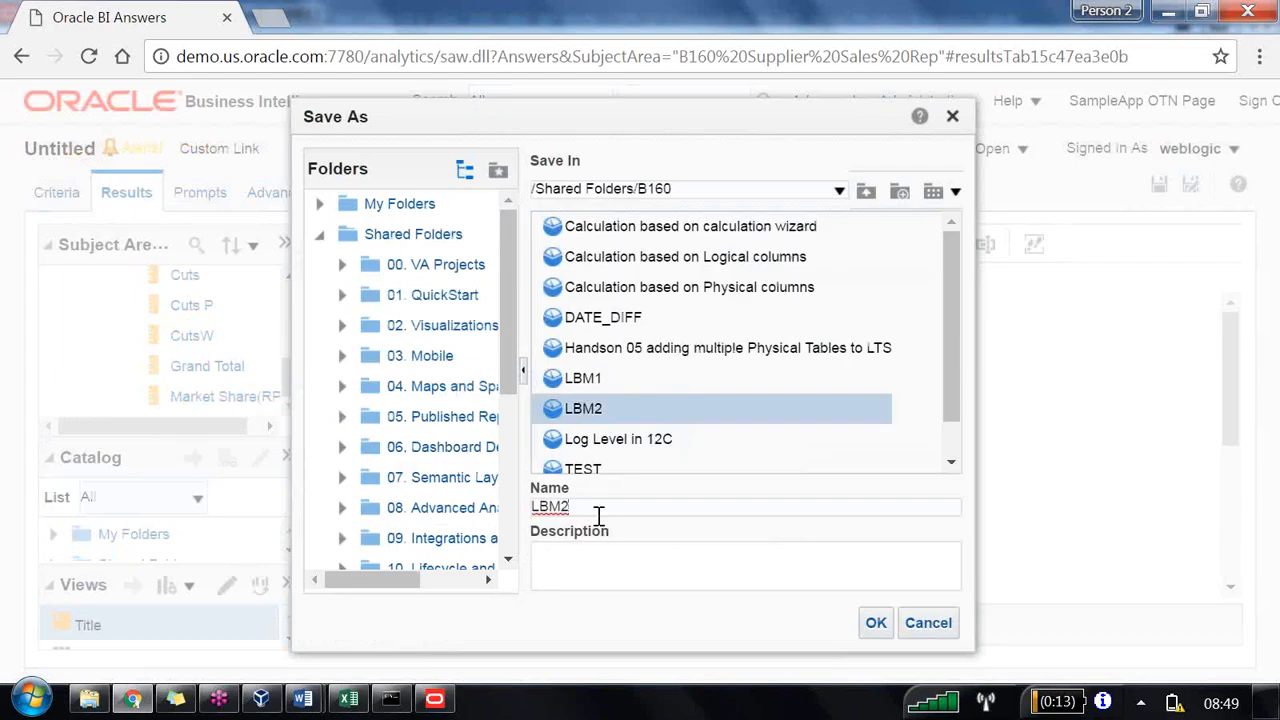
{"action": "key", "text": "Return"}
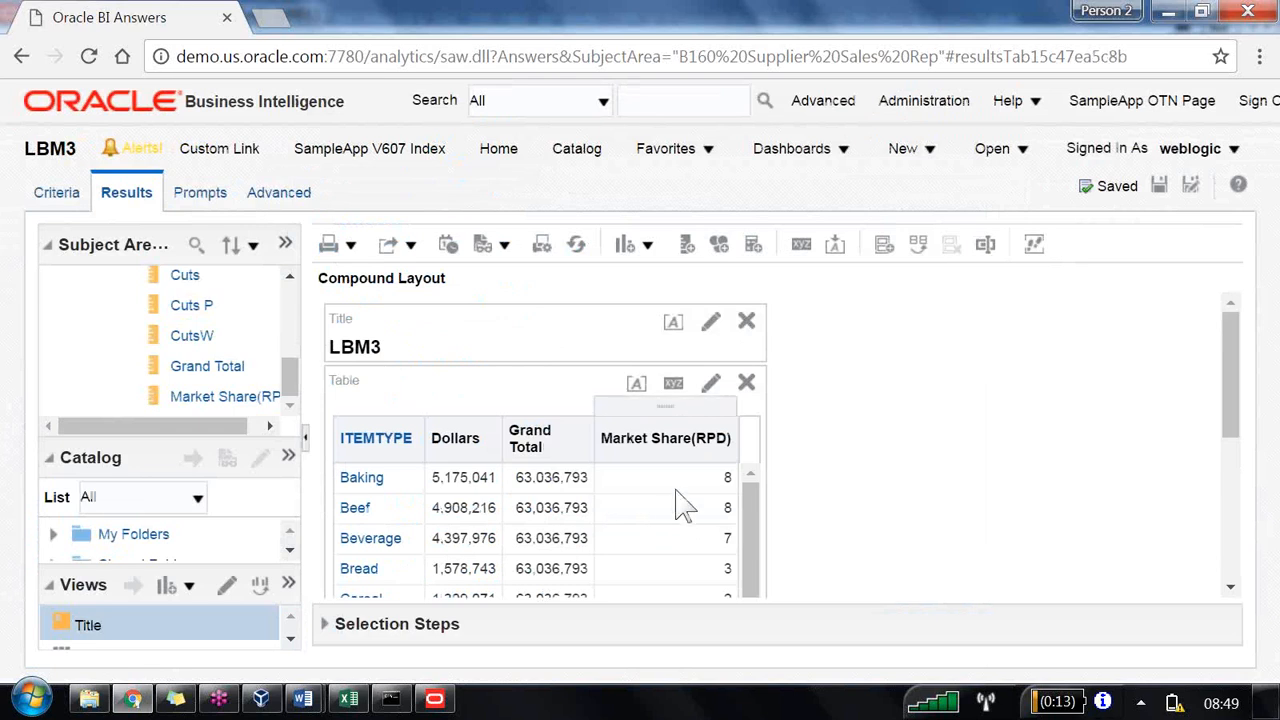
Step: Start a new analysis on the B160 Supplier Sales Rep subject area
{"action": "scroll", "coordinate": [735, 510], "scroll_direction": "down", "scroll_amount": 5}
{"action": "scroll", "coordinate": [728, 510], "scroll_direction": "down", "scroll_amount": 4}
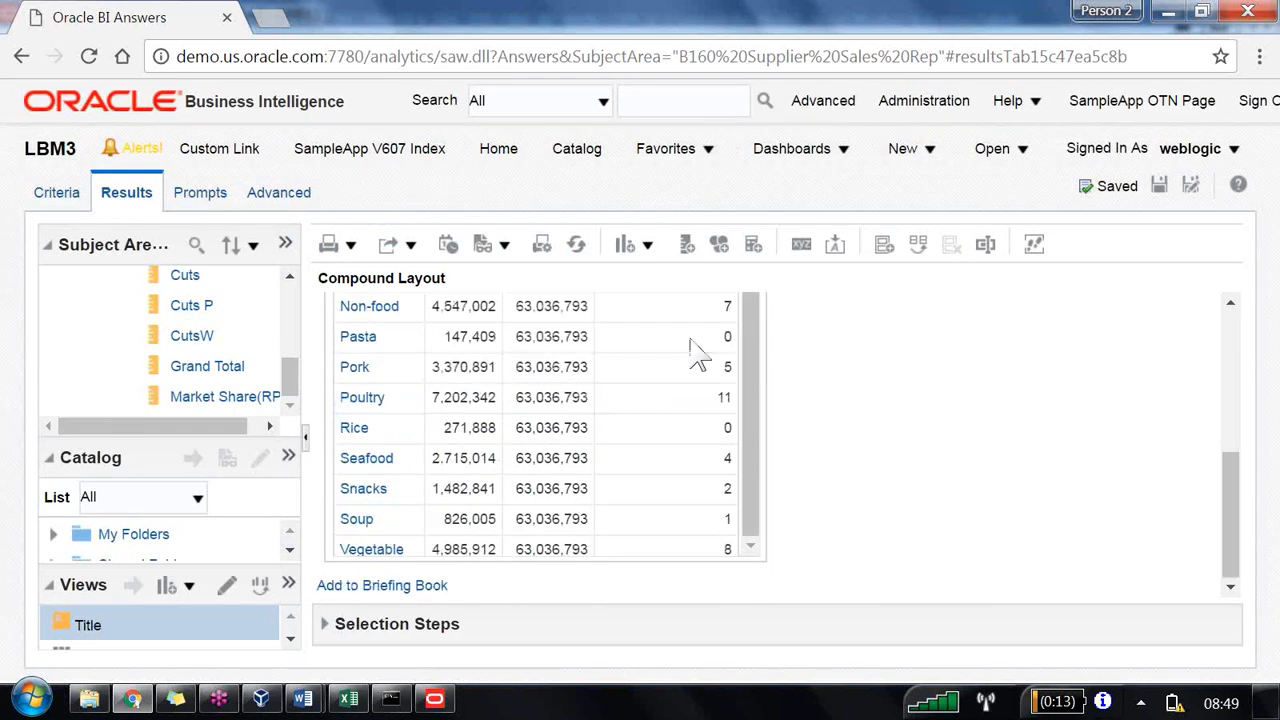
{"action": "scroll", "coordinate": [686, 534], "scroll_direction": "up", "scroll_amount": 7}
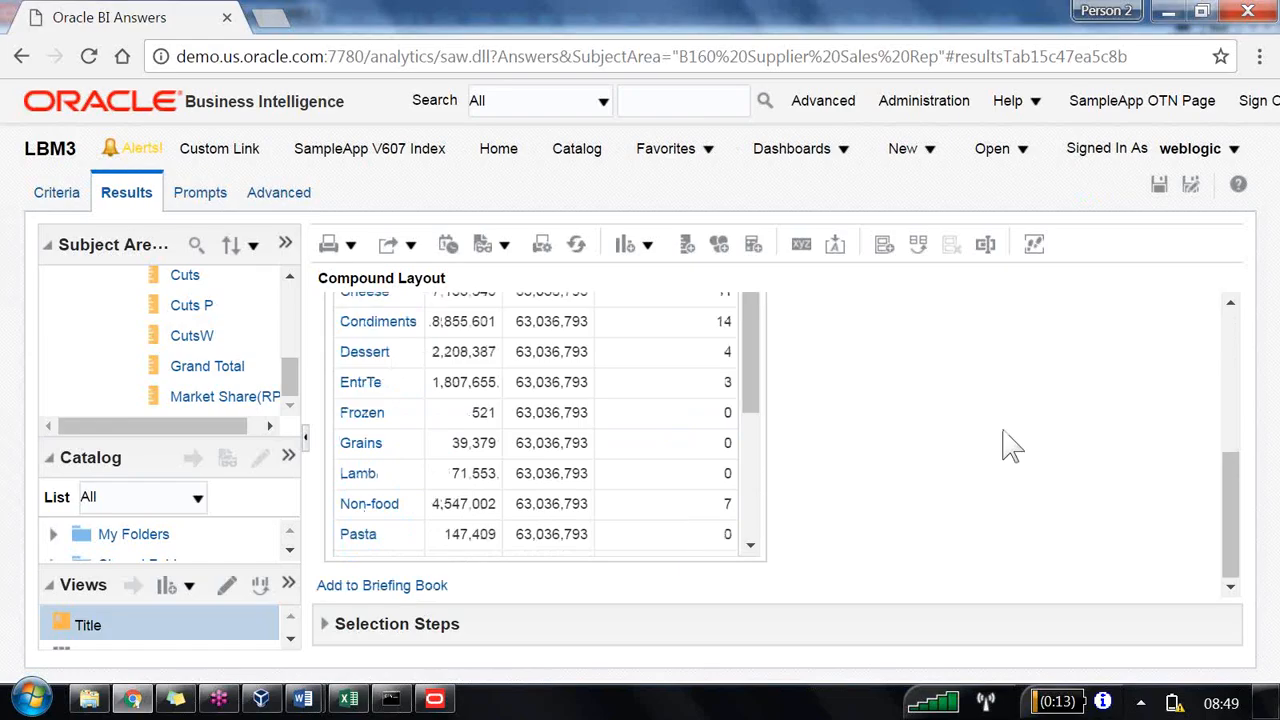
{"action": "left_click", "coordinate": [908, 150]}
{"action": "left_click", "coordinate": [1026, 309]}
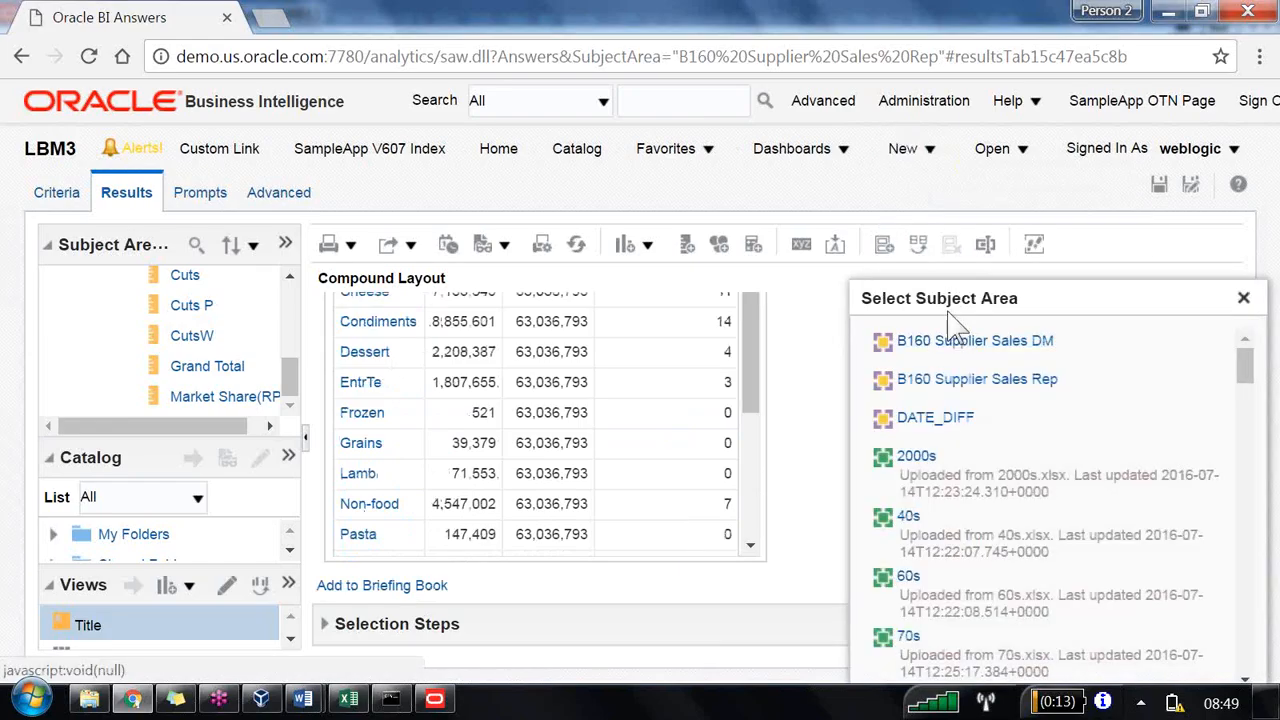
{"action": "left_click", "coordinate": [952, 380]}
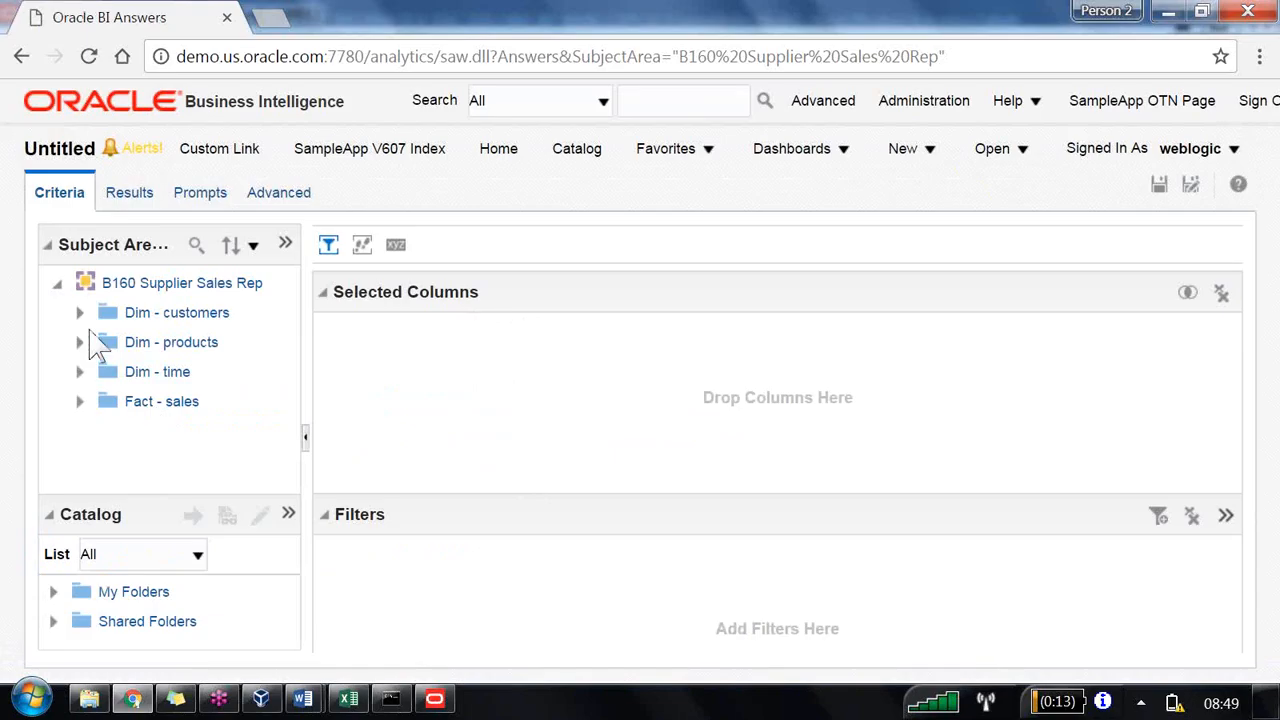
Step: Add the customer Region and District columns and the fact Dollars column to the analysis criteria
{"action": "left_click", "coordinate": [80, 312]}
{"action": "double_click", "coordinate": [171, 405]}
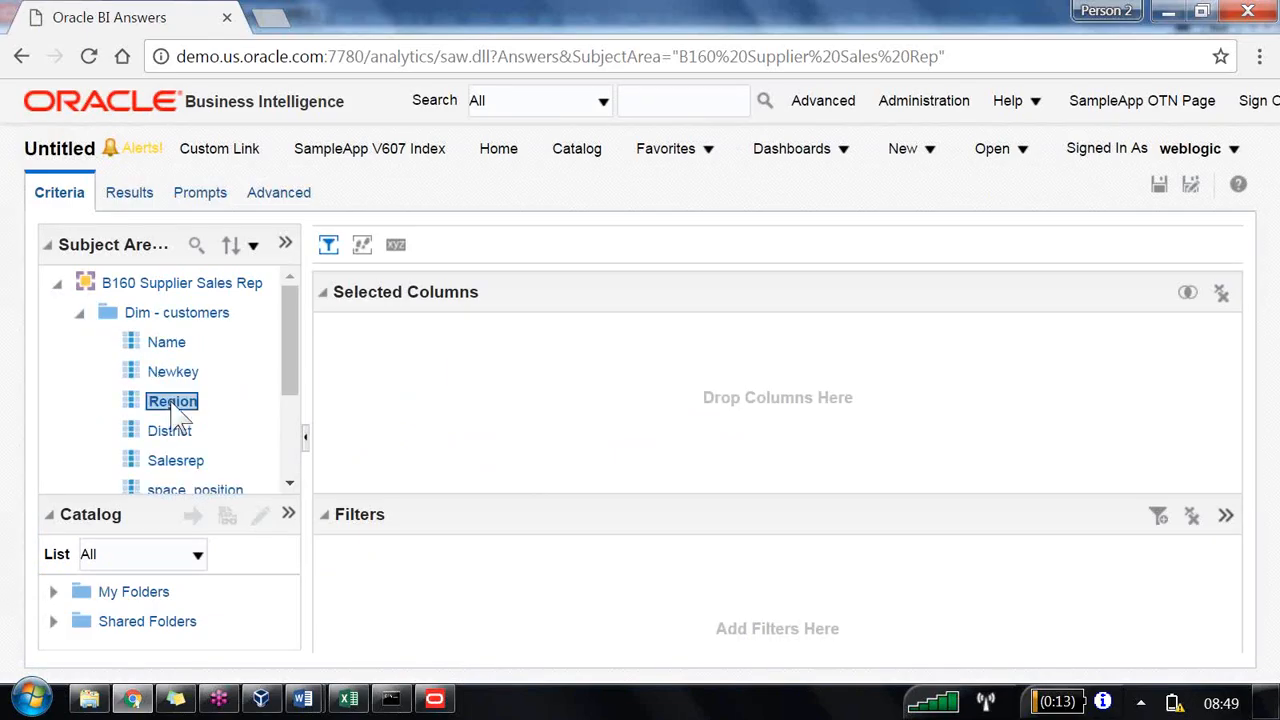
{"action": "double_click", "coordinate": [170, 431]}
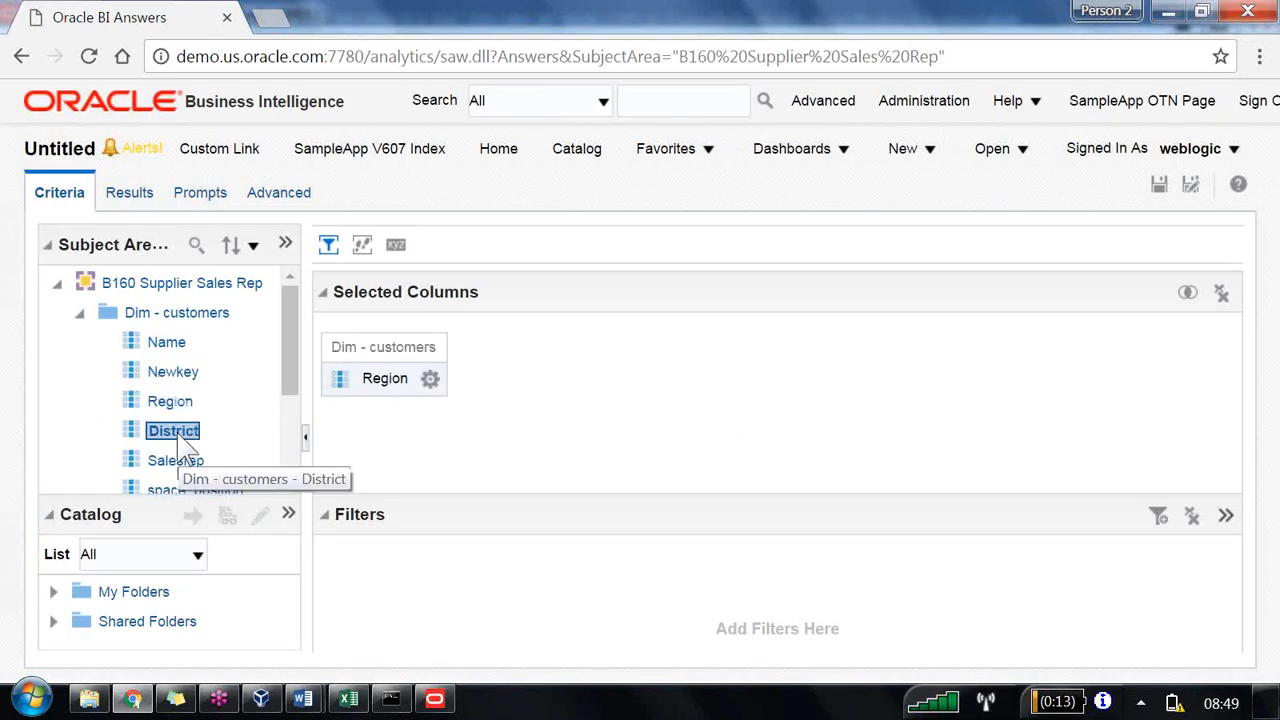
{"action": "scroll", "coordinate": [160, 455], "scroll_direction": "down", "scroll_amount": 3}
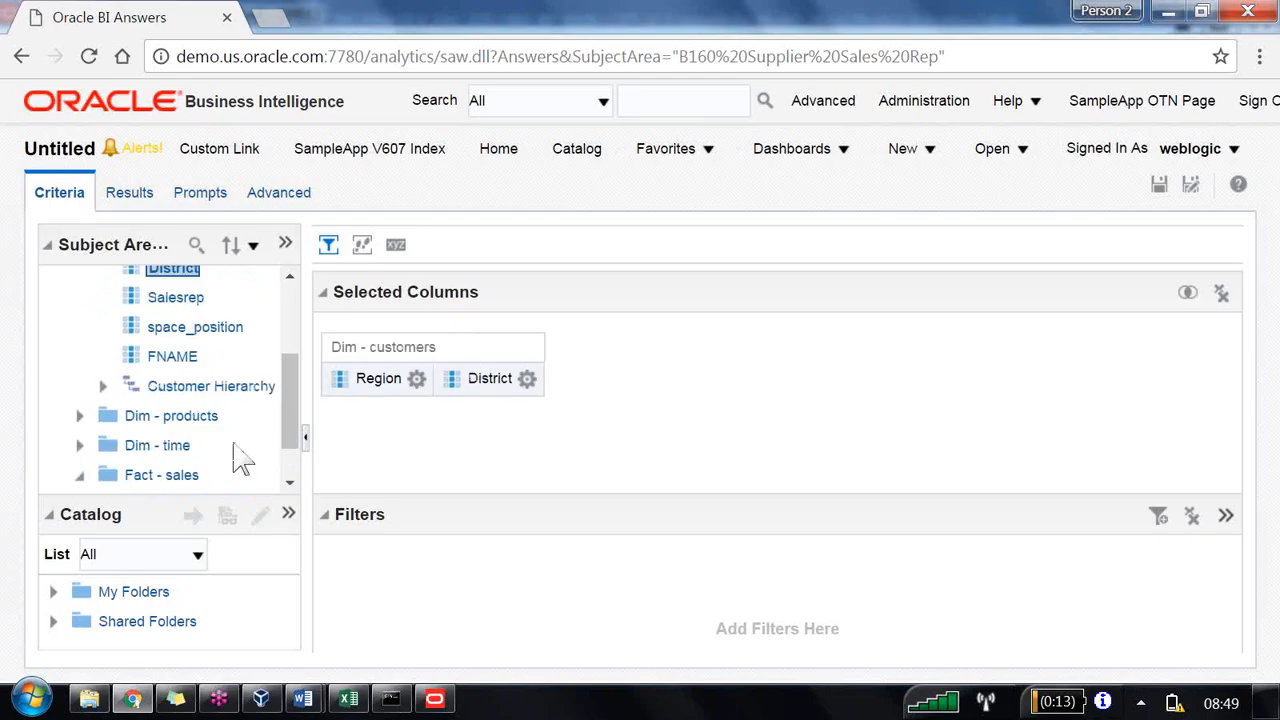
{"action": "left_click", "coordinate": [80, 475]}
{"action": "left_click", "coordinate": [102, 445]}
{"action": "double_click", "coordinate": [197, 475]}
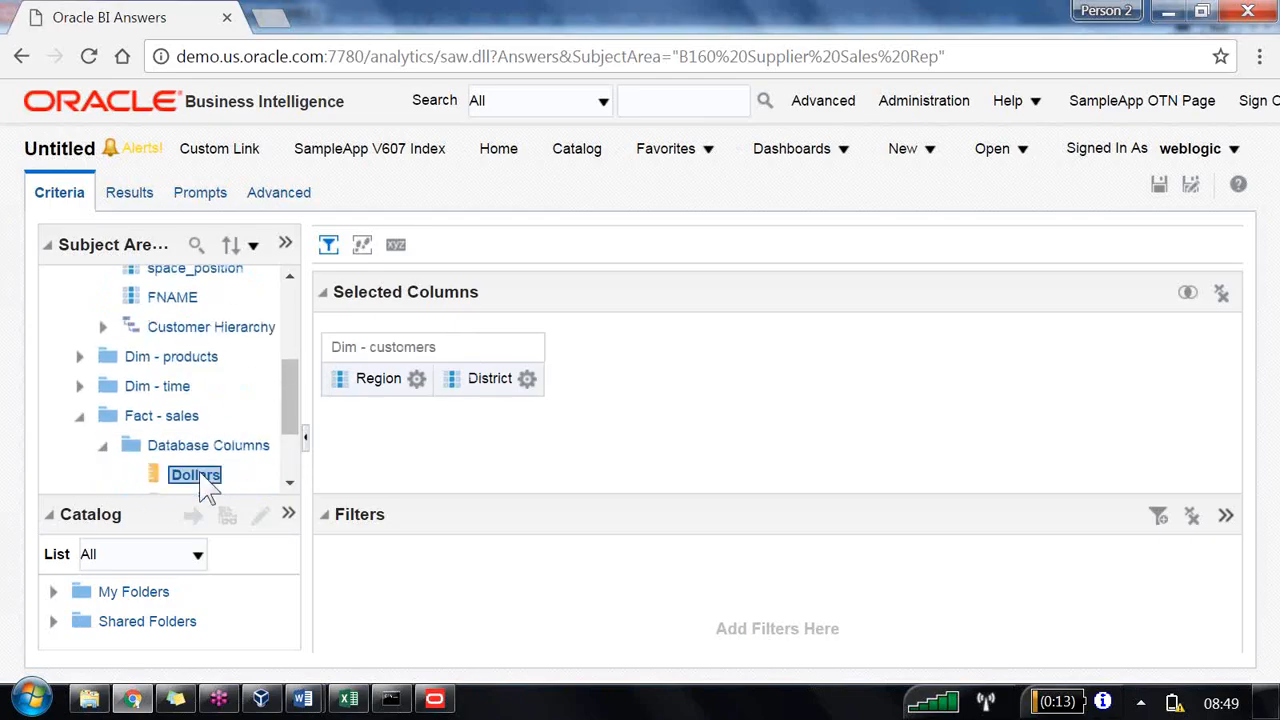
Step: Save the analysis as LBM4 in the /Shared Folders/B160 folder
{"action": "left_click", "coordinate": [1190, 186]}
{"action": "left_click", "coordinate": [594, 438]}
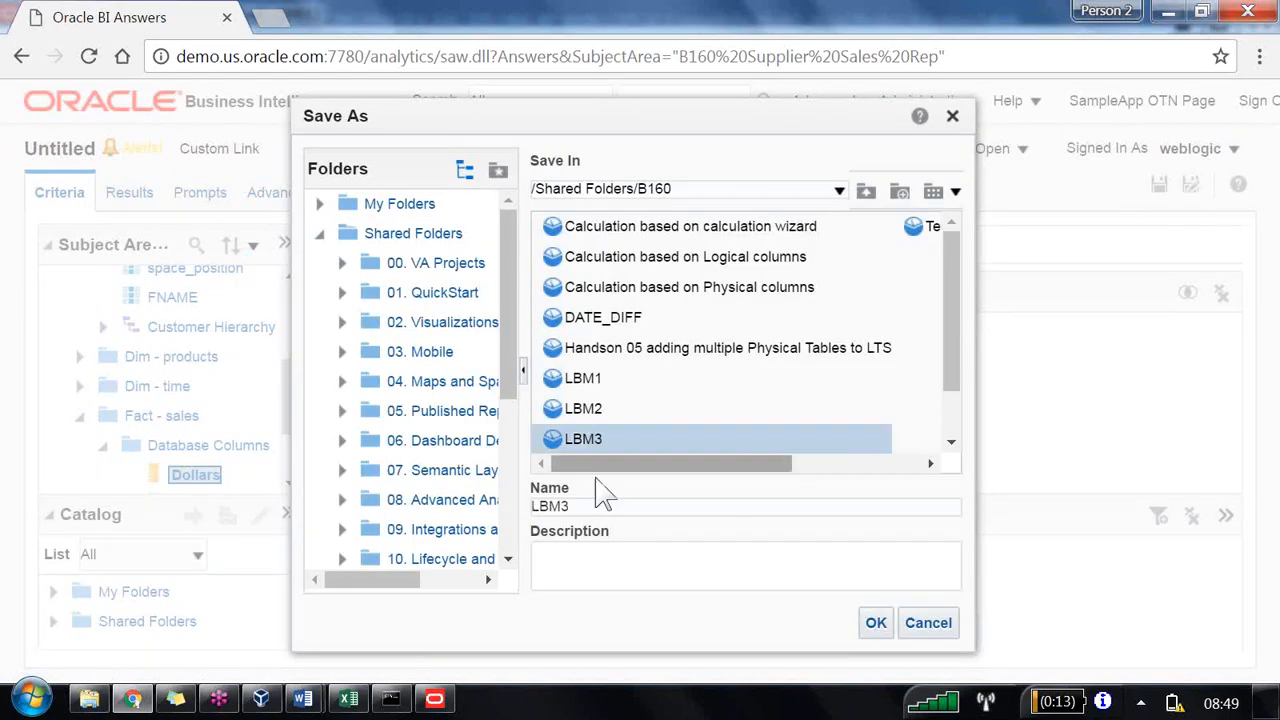
{"action": "type", "text": "4"}
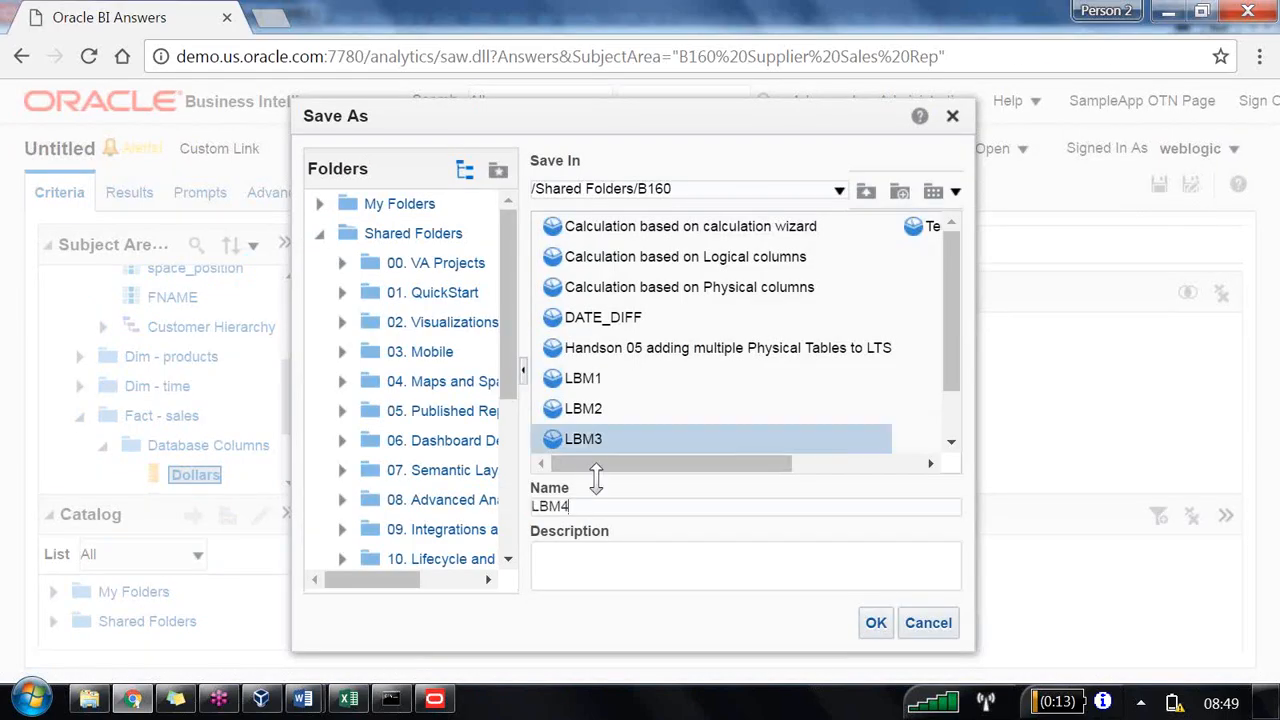
{"action": "key", "text": "Return"}
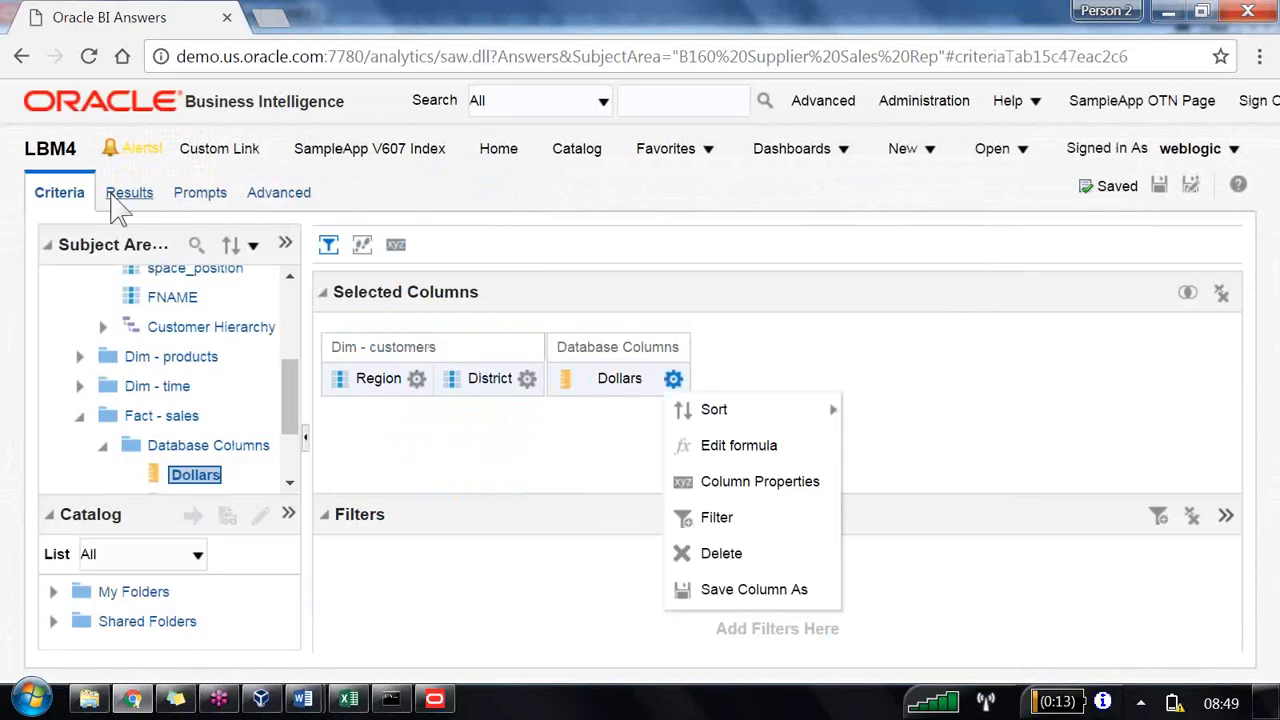
Step: Export the analysis results to Excel and open the downloaded LBM4.xlsx workbook
{"action": "left_click", "coordinate": [129, 192]}
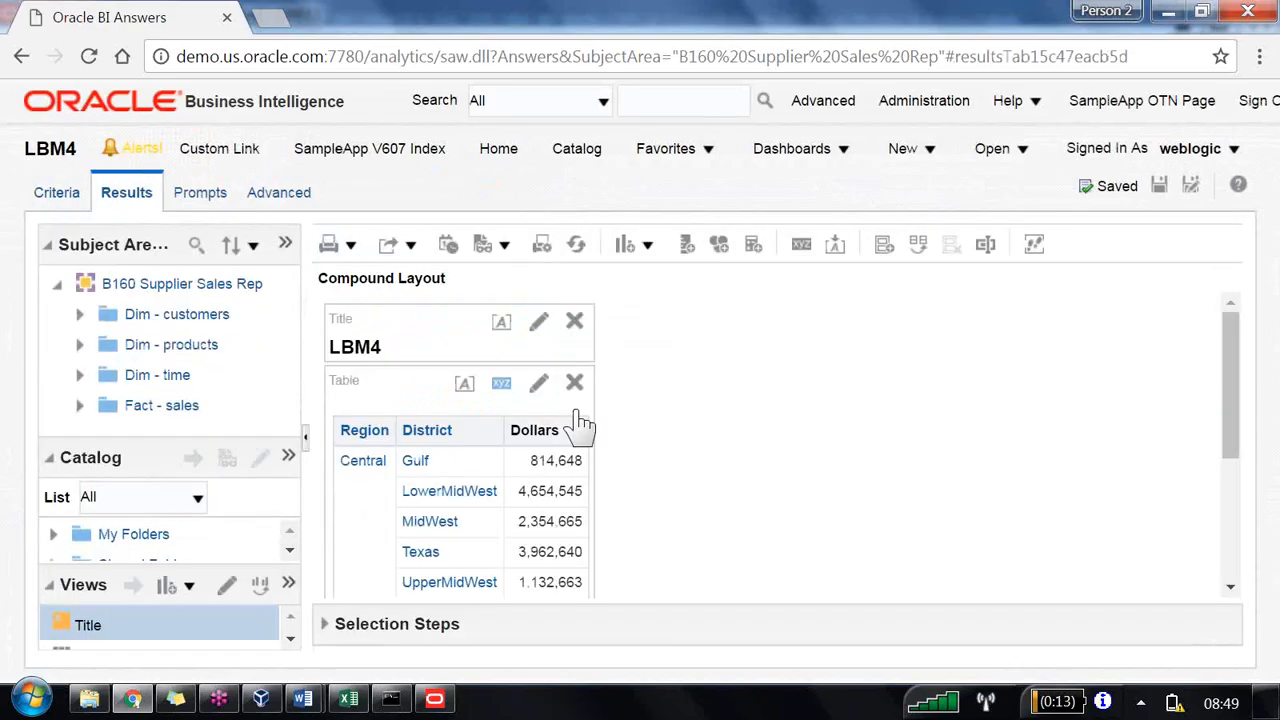
{"action": "left_click", "coordinate": [412, 246]}
{"action": "left_click", "coordinate": [441, 318]}
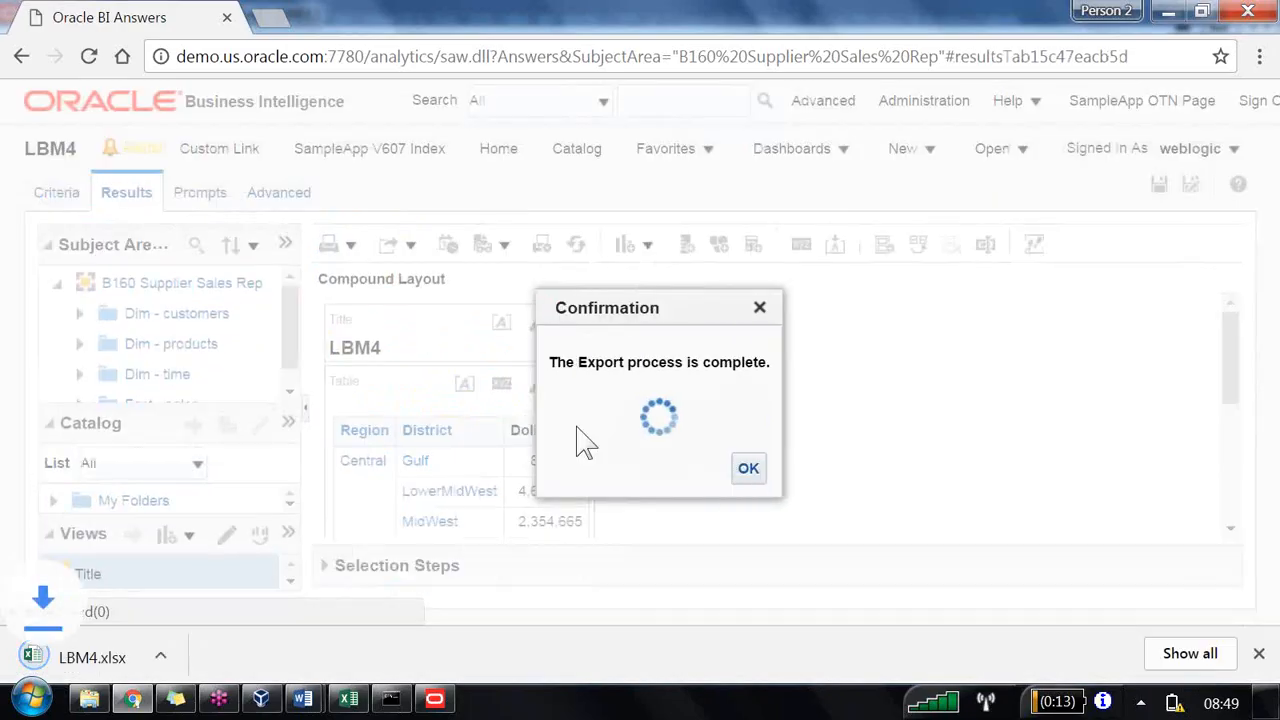
{"action": "left_click", "coordinate": [248, 658]}
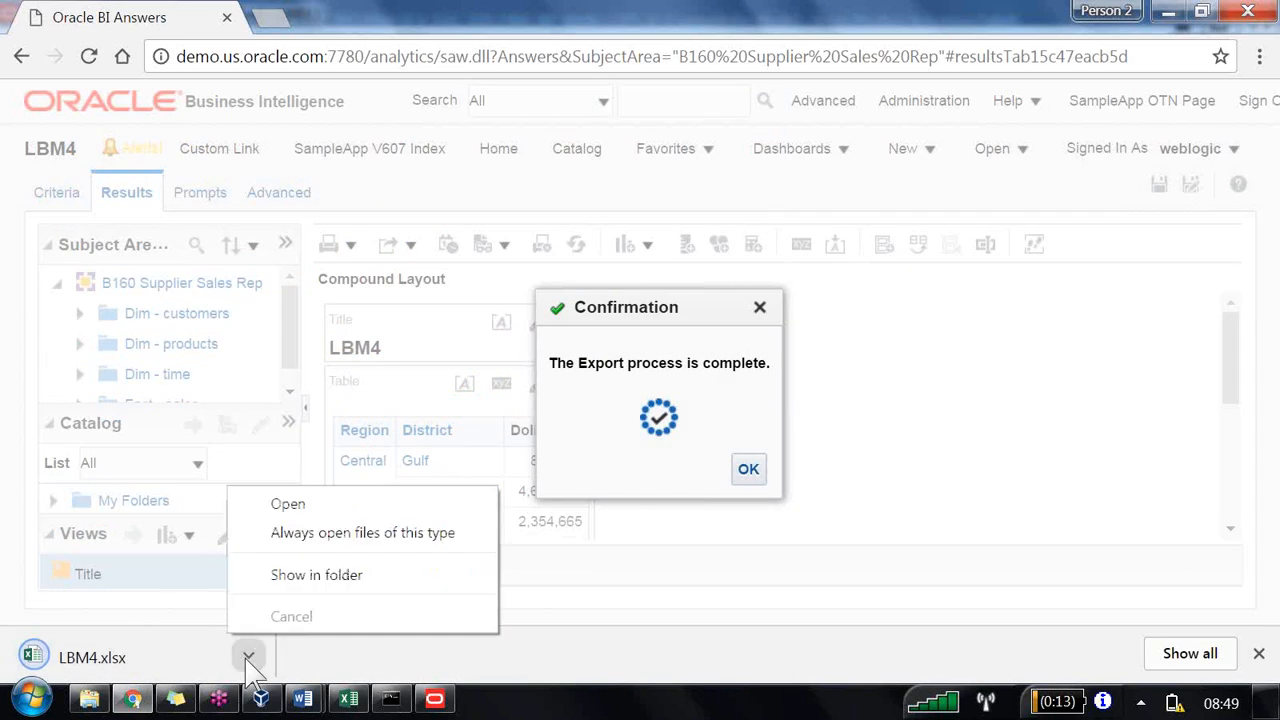
{"action": "left_click", "coordinate": [285, 503]}
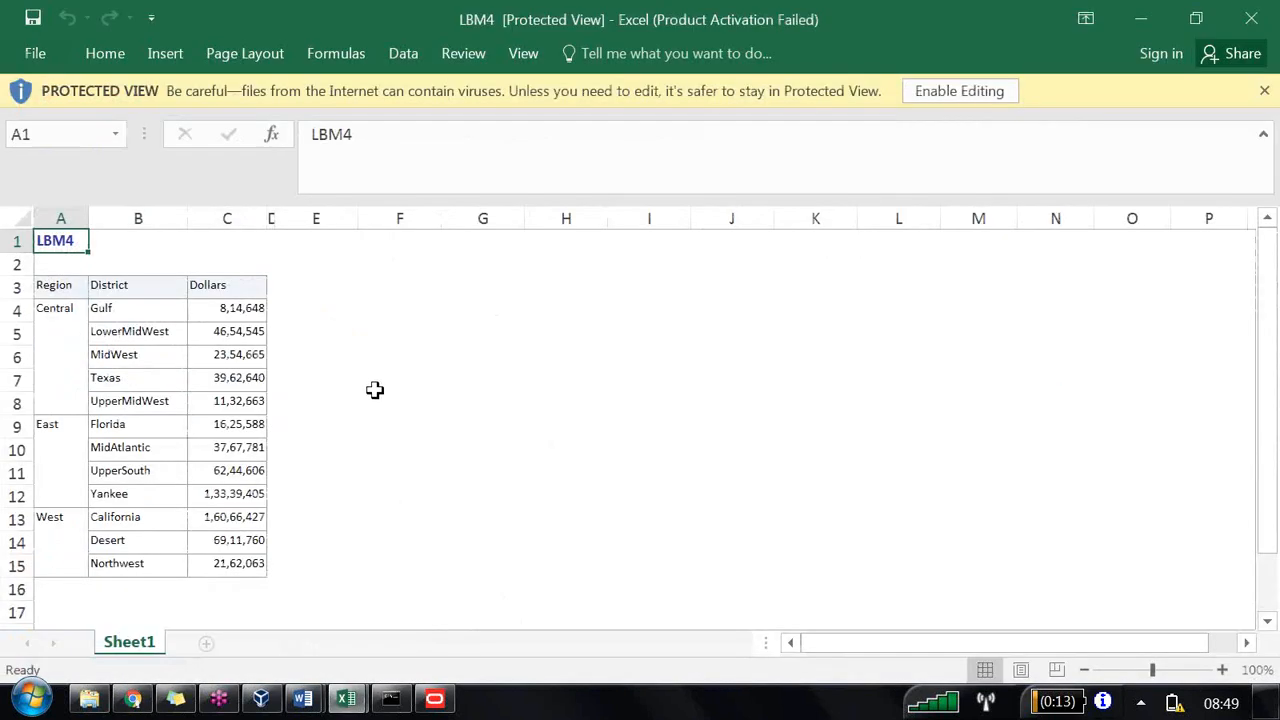
{"action": "left_click", "coordinate": [375, 387]}
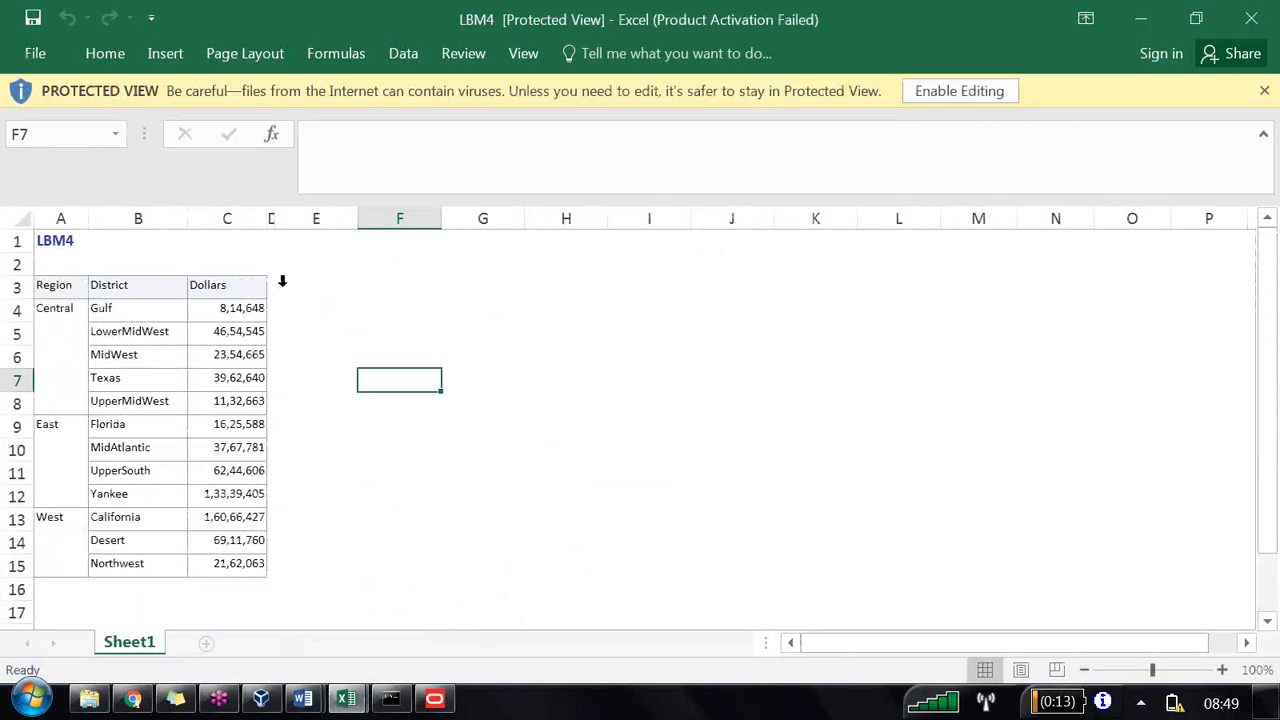
Step: Enable editing in the workbook and widen column D
{"action": "left_click_drag", "start_coordinate": [274, 217], "coordinate": [528, 220]}
{"action": "left_click", "coordinate": [945, 91]}
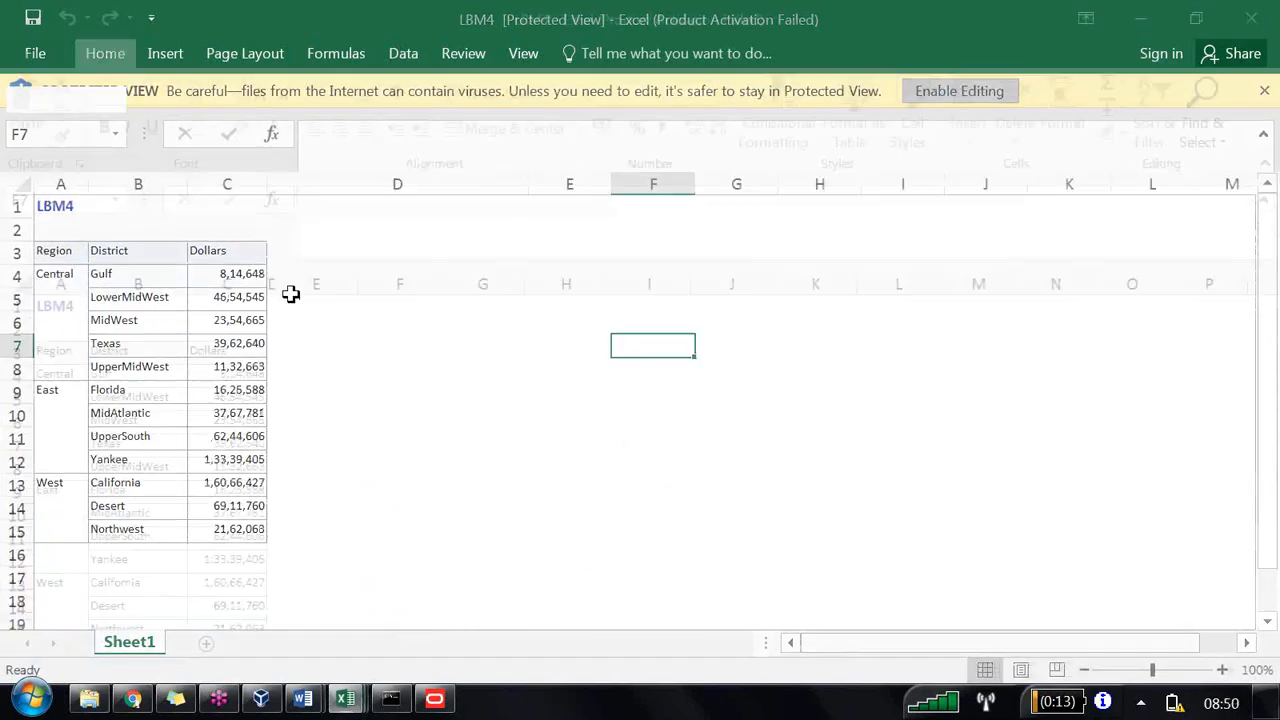
{"action": "left_click", "coordinate": [272, 351]}
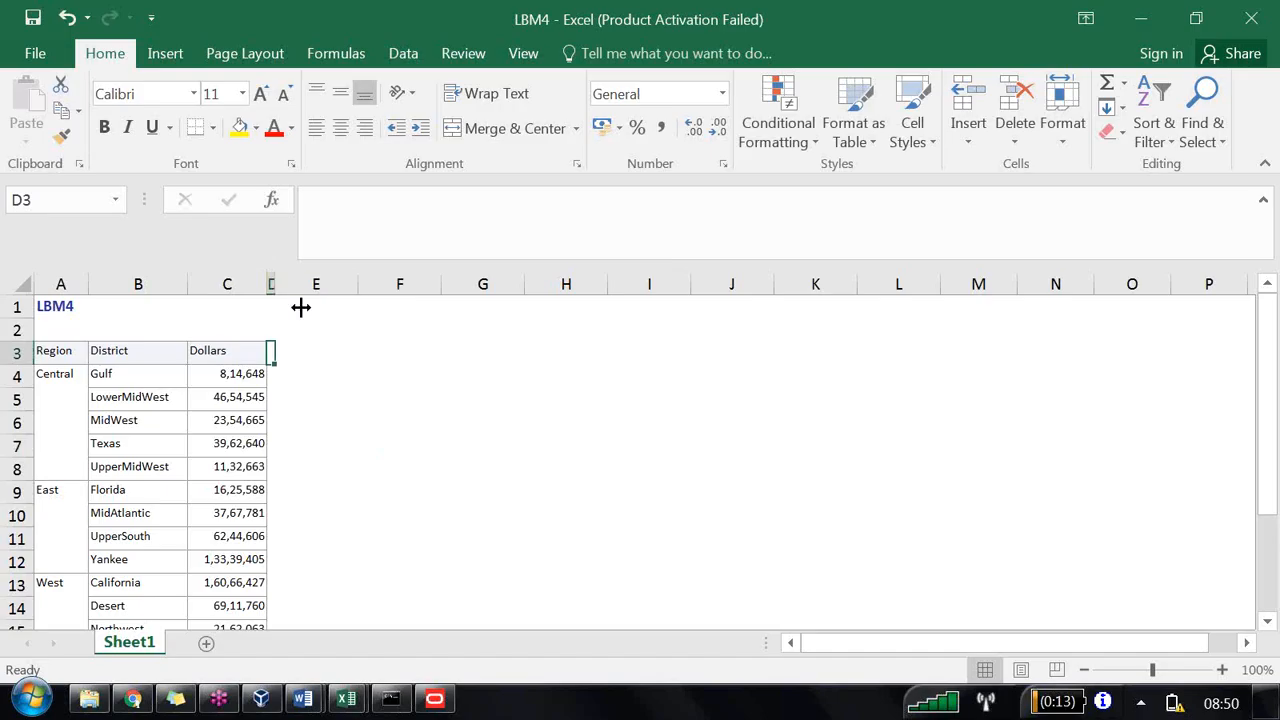
{"action": "left_click_drag", "start_coordinate": [274, 284], "coordinate": [531, 290]}
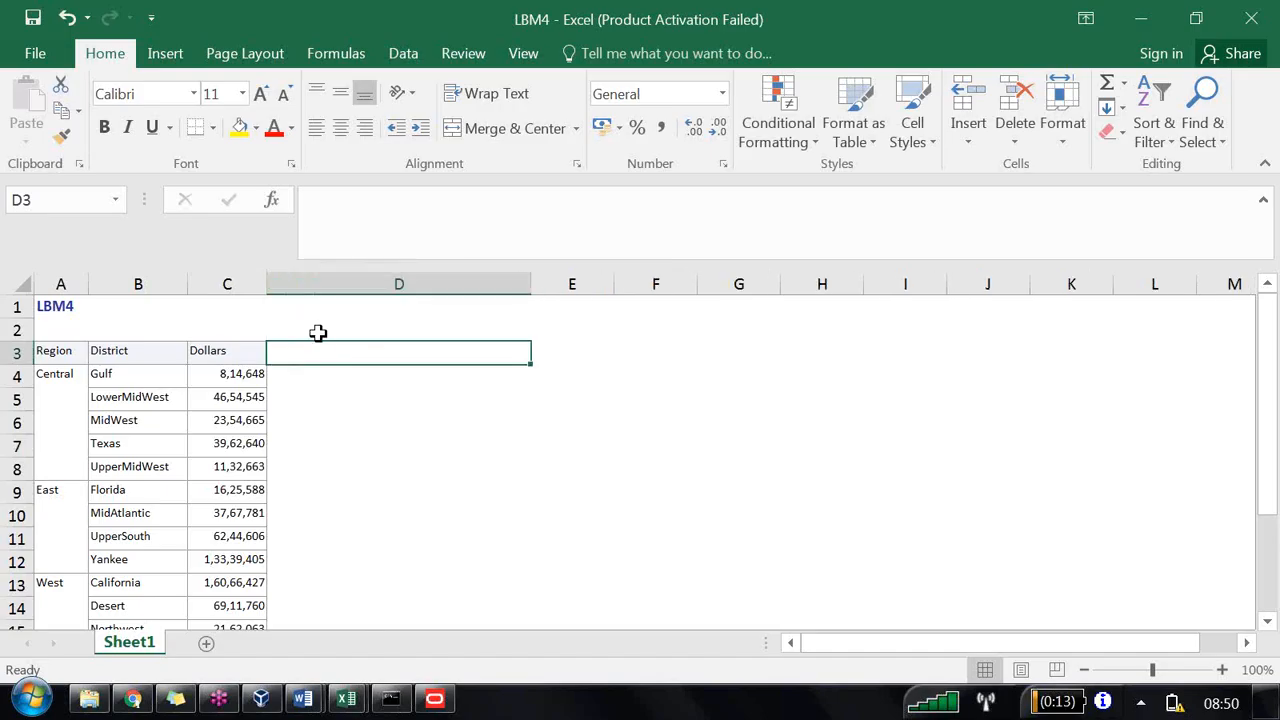
Step: Enter the header District Market Share Within Region in cell D3
{"action": "type", "text": "Distric"}
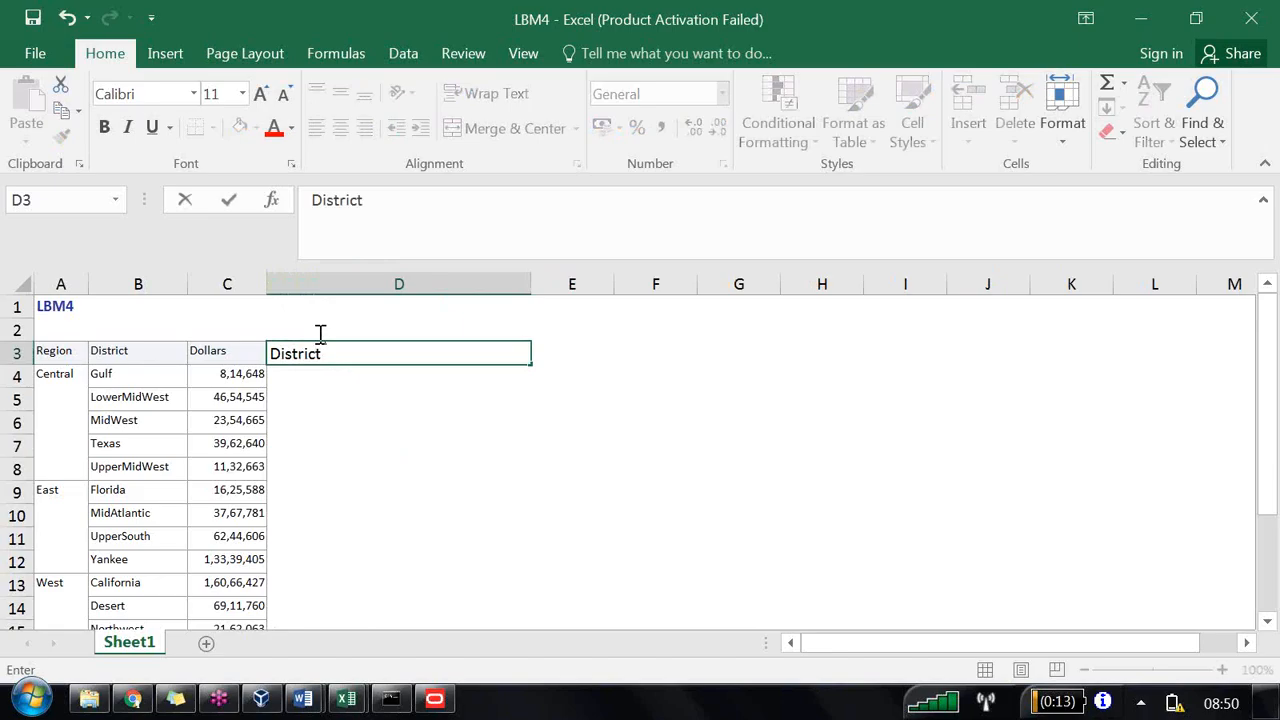
{"action": "type", "text": "t Market Share W"}
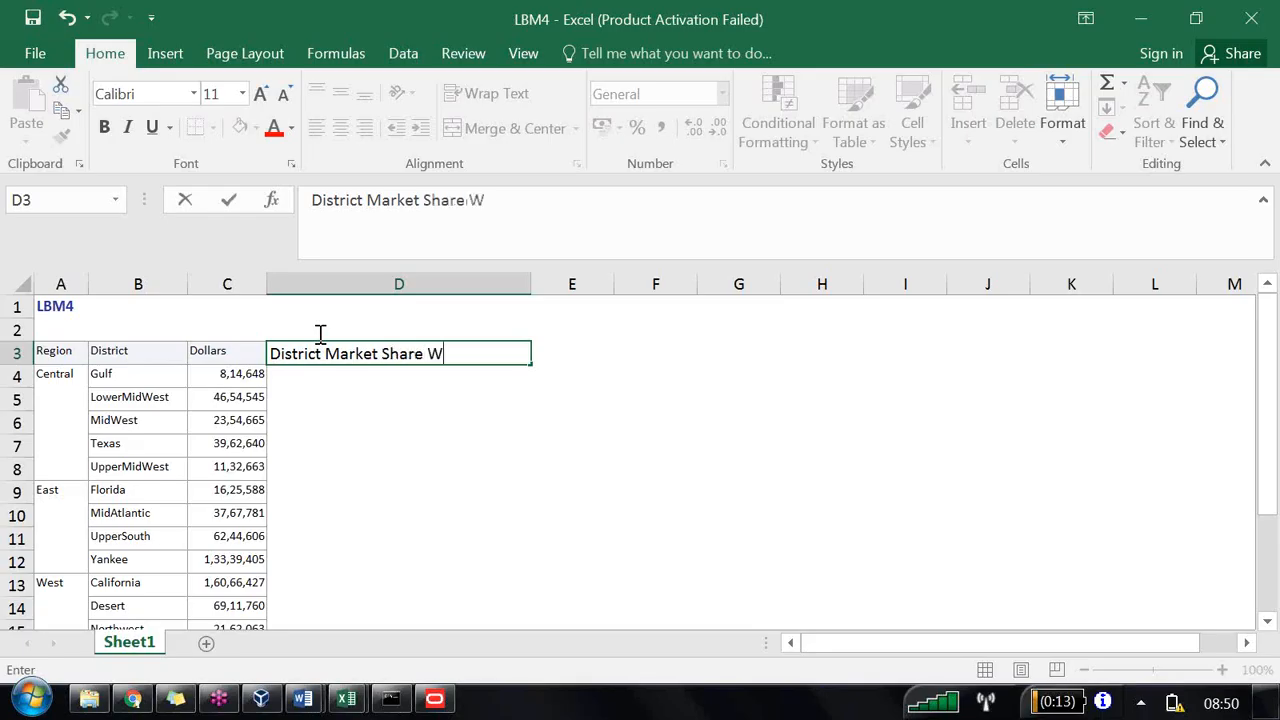
{"action": "type", "text": "ithin Re"}
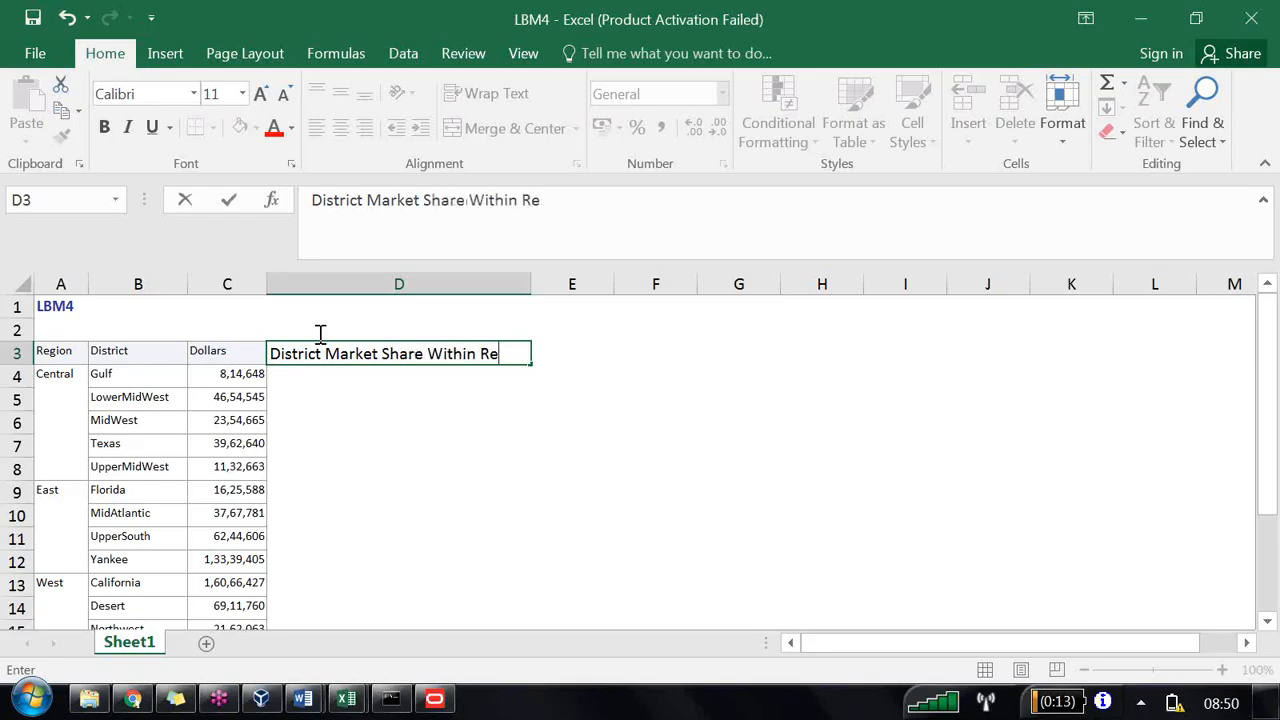
{"action": "type", "text": "gion"}
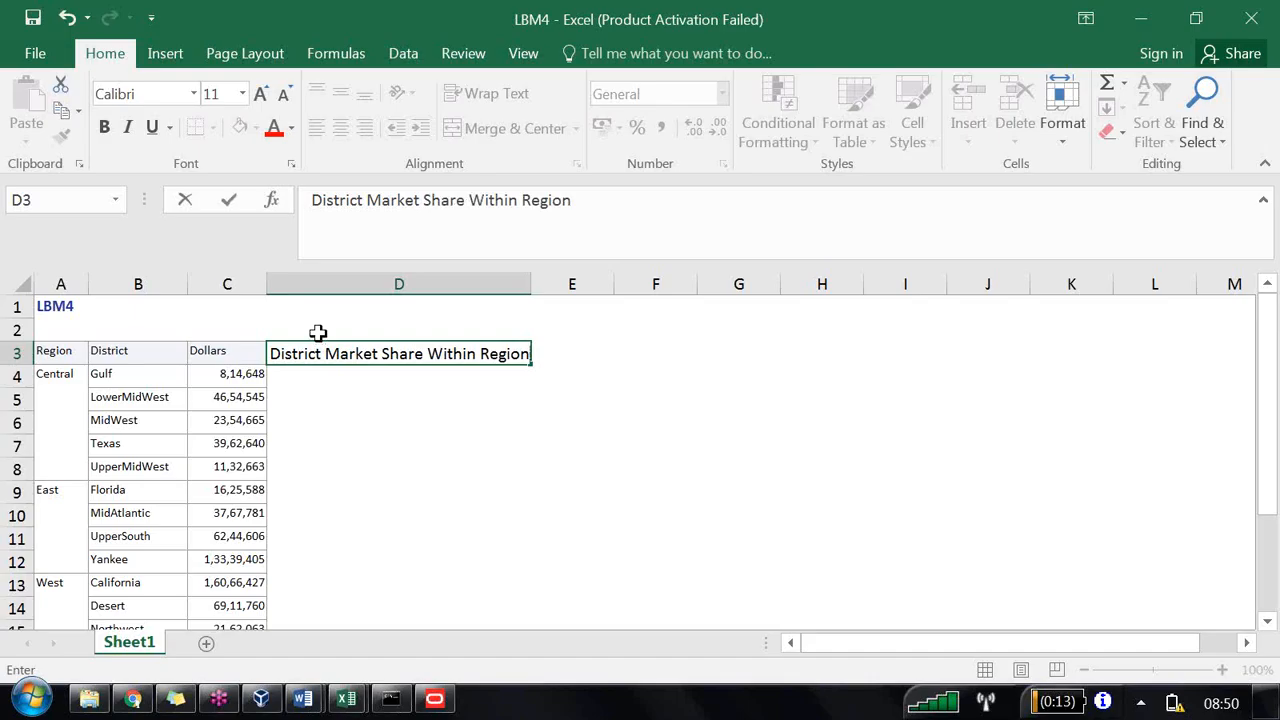
{"action": "left_click", "coordinate": [301, 378]}
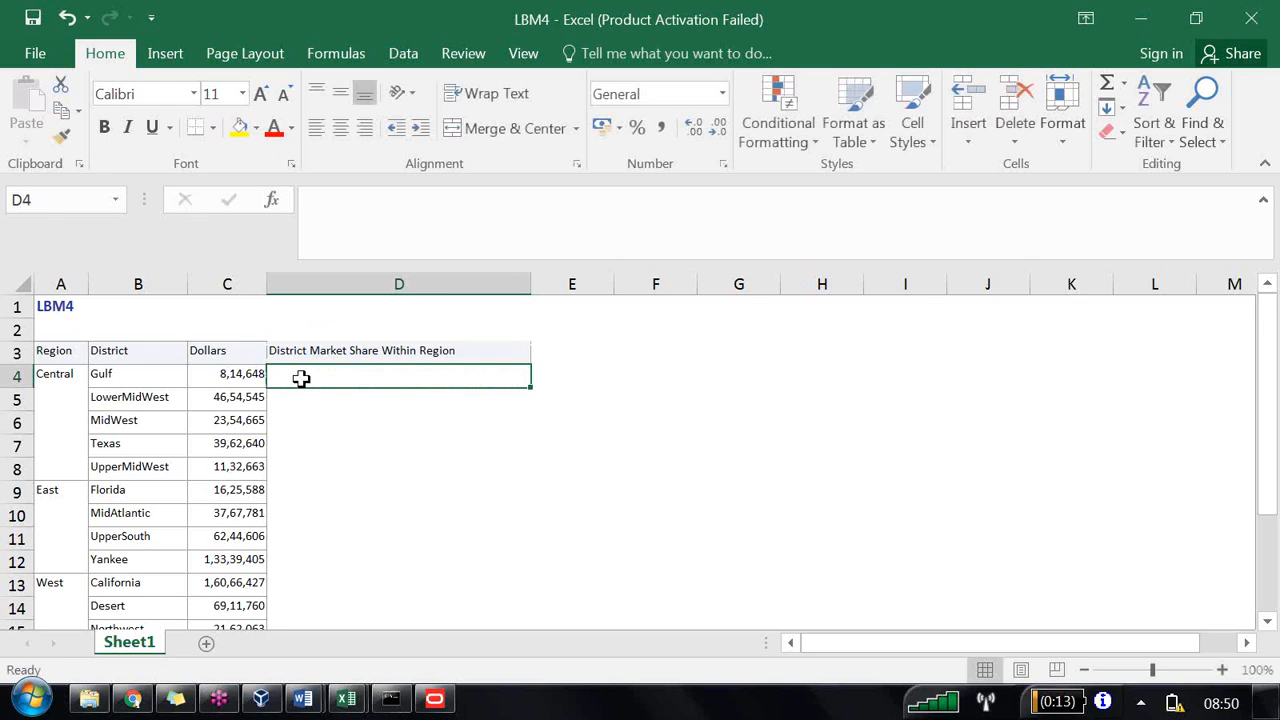
Step: Enter the formula =C4/sum(C4:C8)*100 in D4 for Gulf's share within the Central region
{"action": "type", "text": "="}
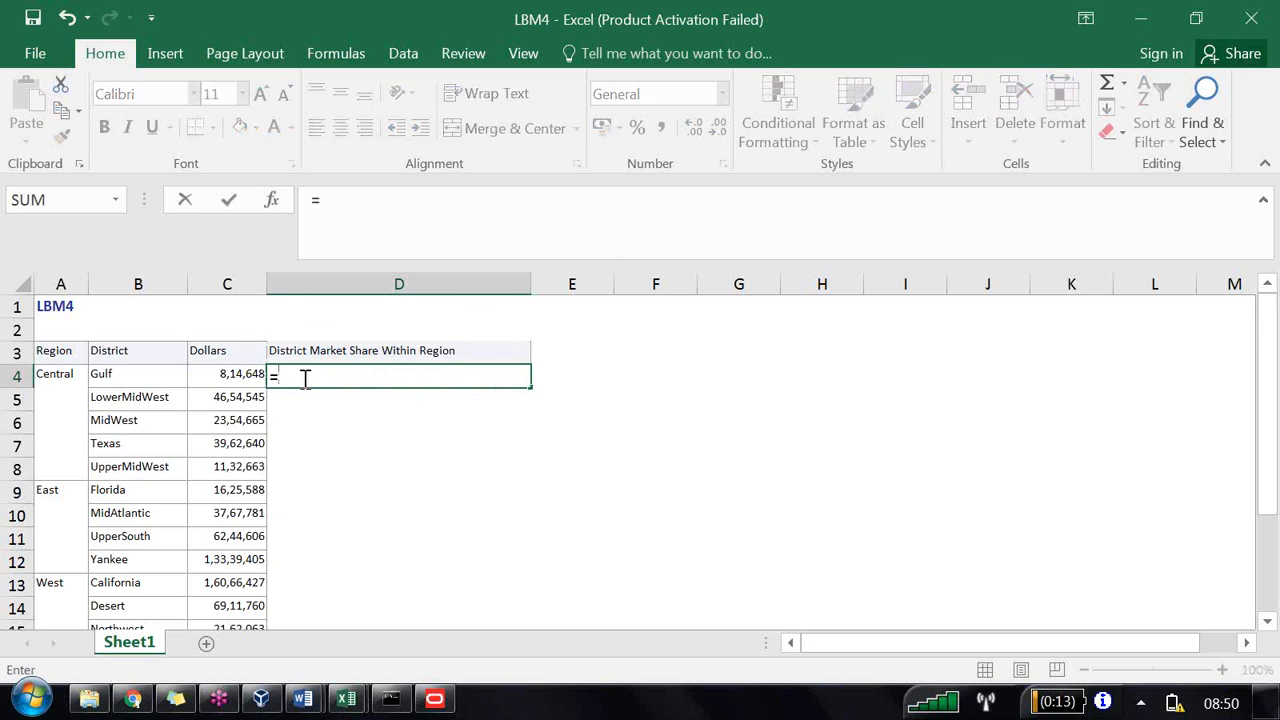
{"action": "left_click", "coordinate": [238, 378]}
{"action": "type", "text": "/sum("}
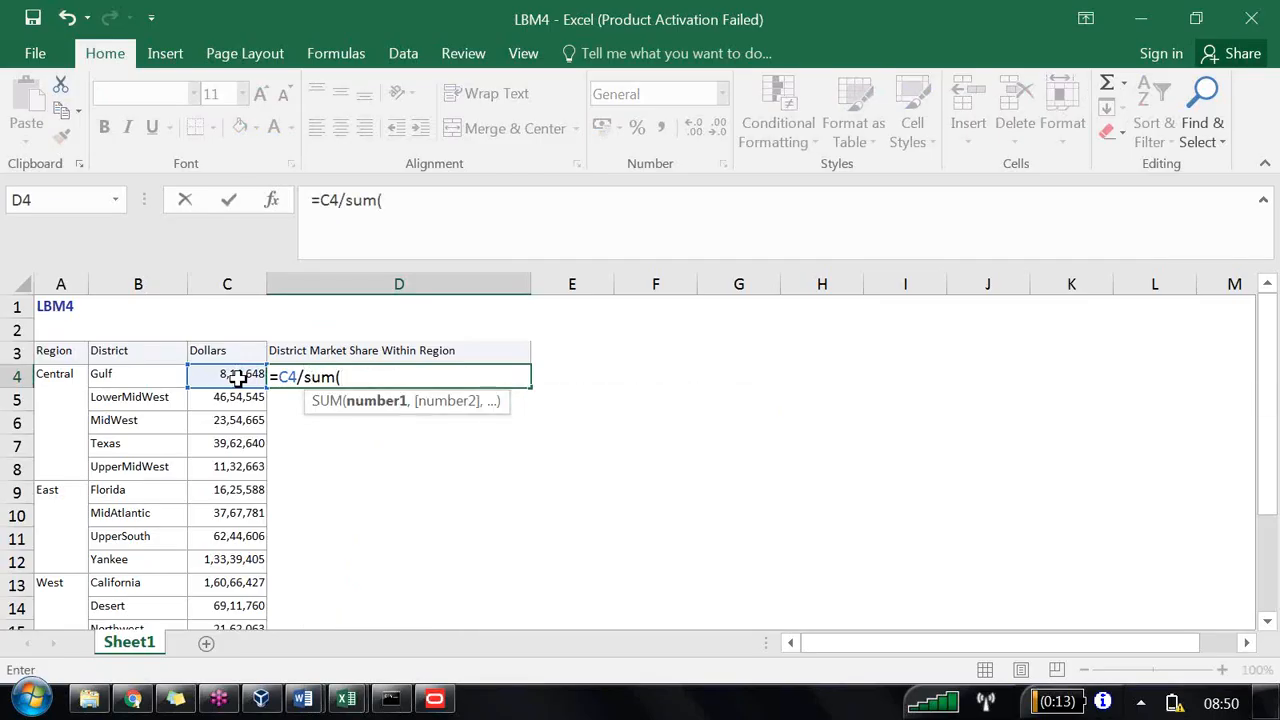
{"action": "mouse_move", "coordinate": [226, 374]}
{"action": "left_mouse_down"}
{"action": "mouse_move", "coordinate": [240, 470]}
{"action": "mouse_move", "coordinate": [218, 683]}
{"action": "mouse_move", "coordinate": [209, 486]}
{"action": "mouse_move", "coordinate": [226, 300]}
{"action": "mouse_move", "coordinate": [226, 374]}
{"action": "left_mouse_up"}
{"action": "left_click_drag", "start_coordinate": [223, 425], "coordinate": [222, 465]}
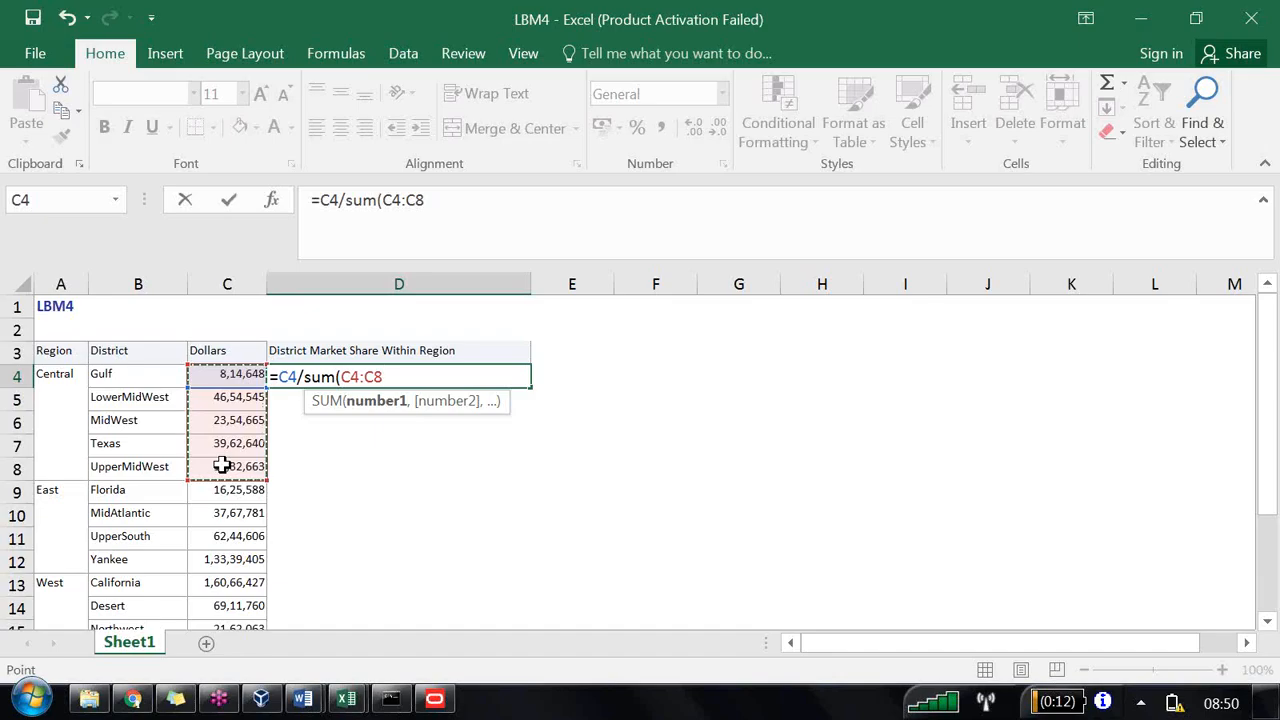
{"action": "type", "text": ")"}
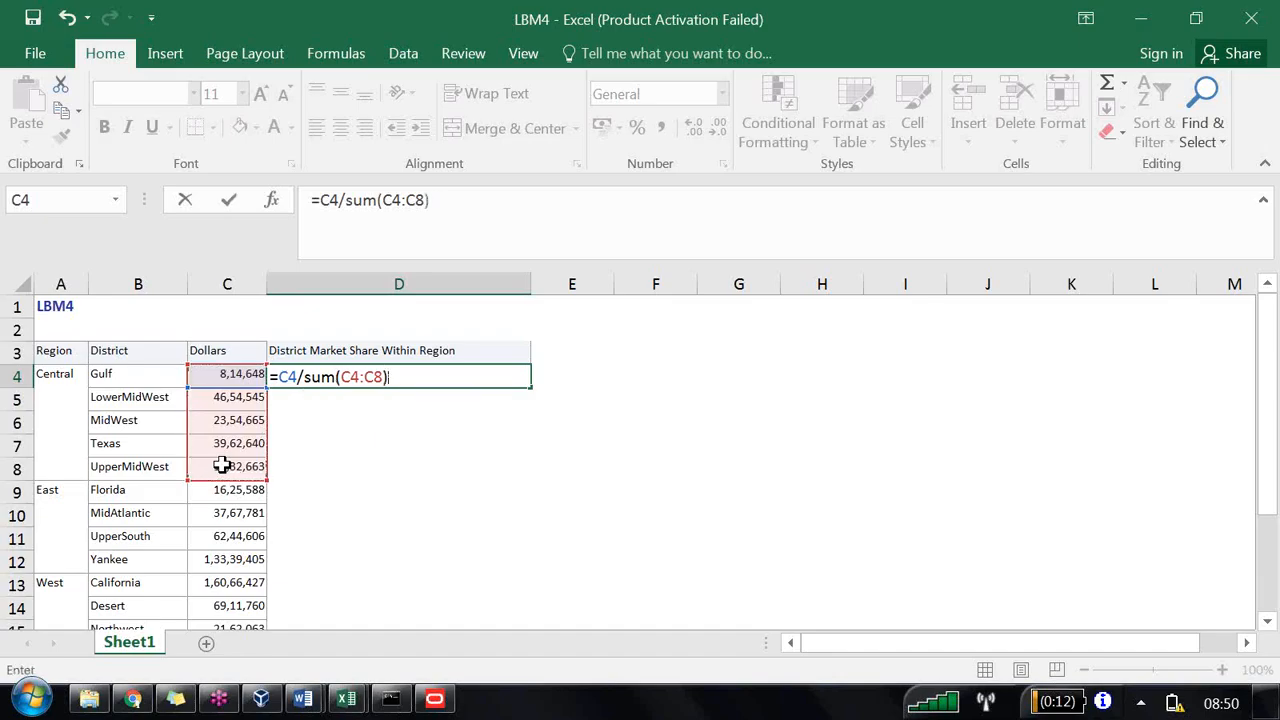
{"action": "type", "text": "*100"}
{"action": "key", "text": "Return"}
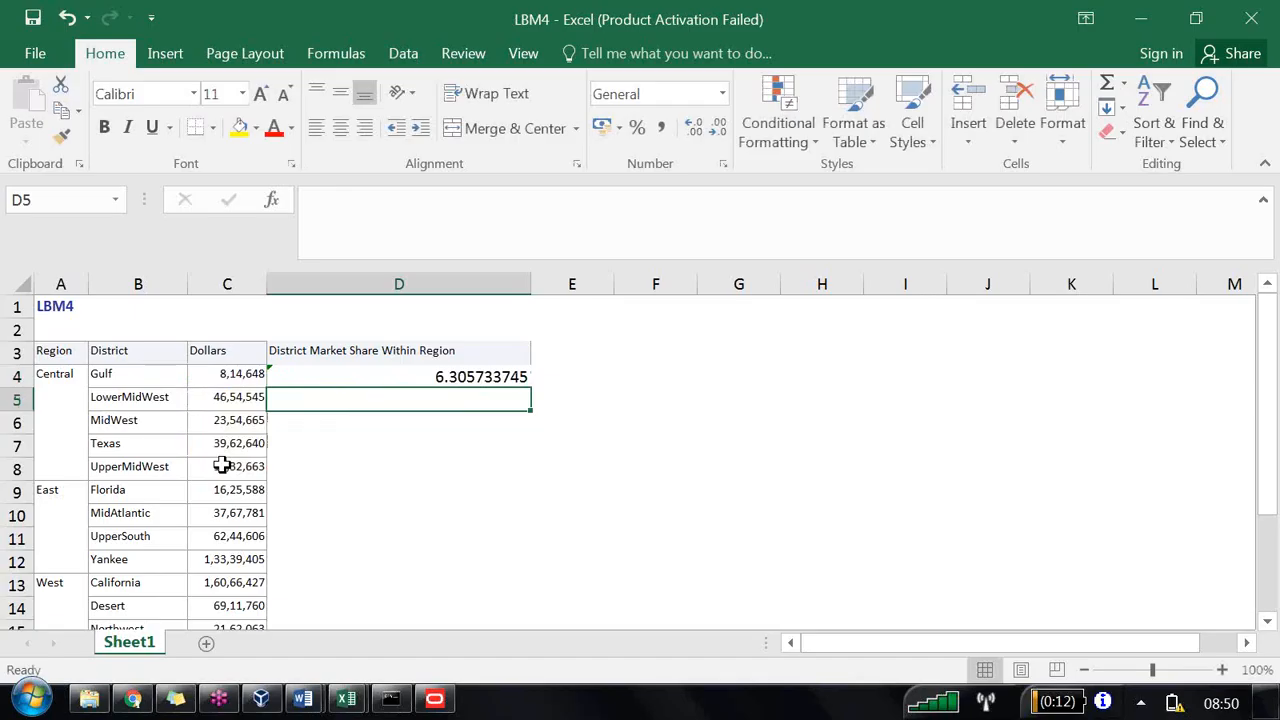
Step: Enter the formula =C11/sum(C9:C12)*100 in D11 for UpperSouth's share within the East region
{"action": "left_click", "coordinate": [322, 533]}
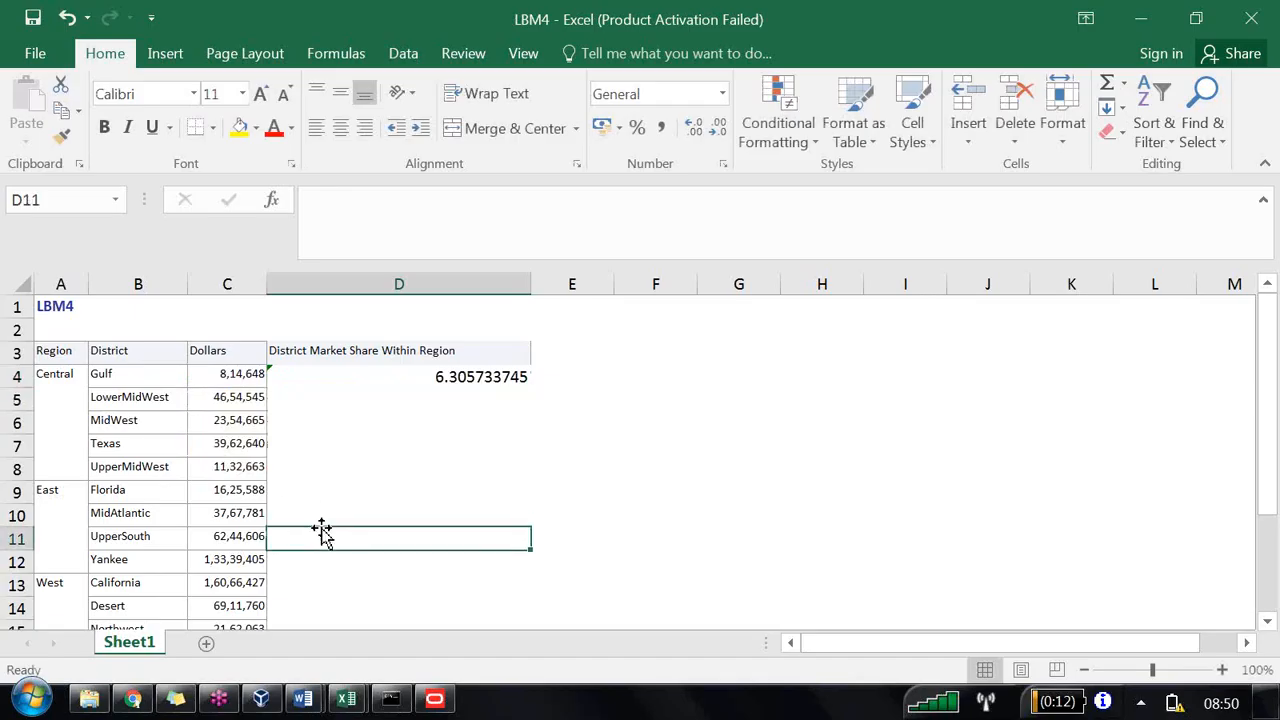
{"action": "type", "text": "="}
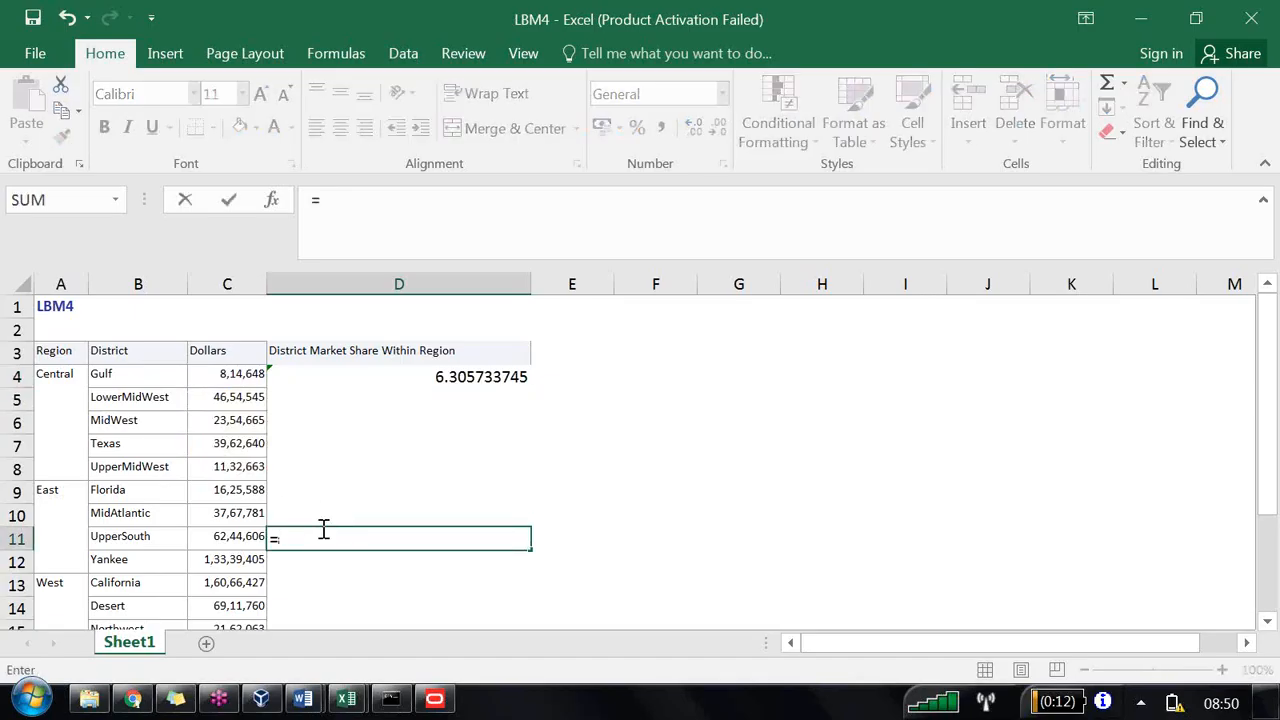
{"action": "left_click", "coordinate": [225, 537]}
{"action": "type", "text": "/sum("}
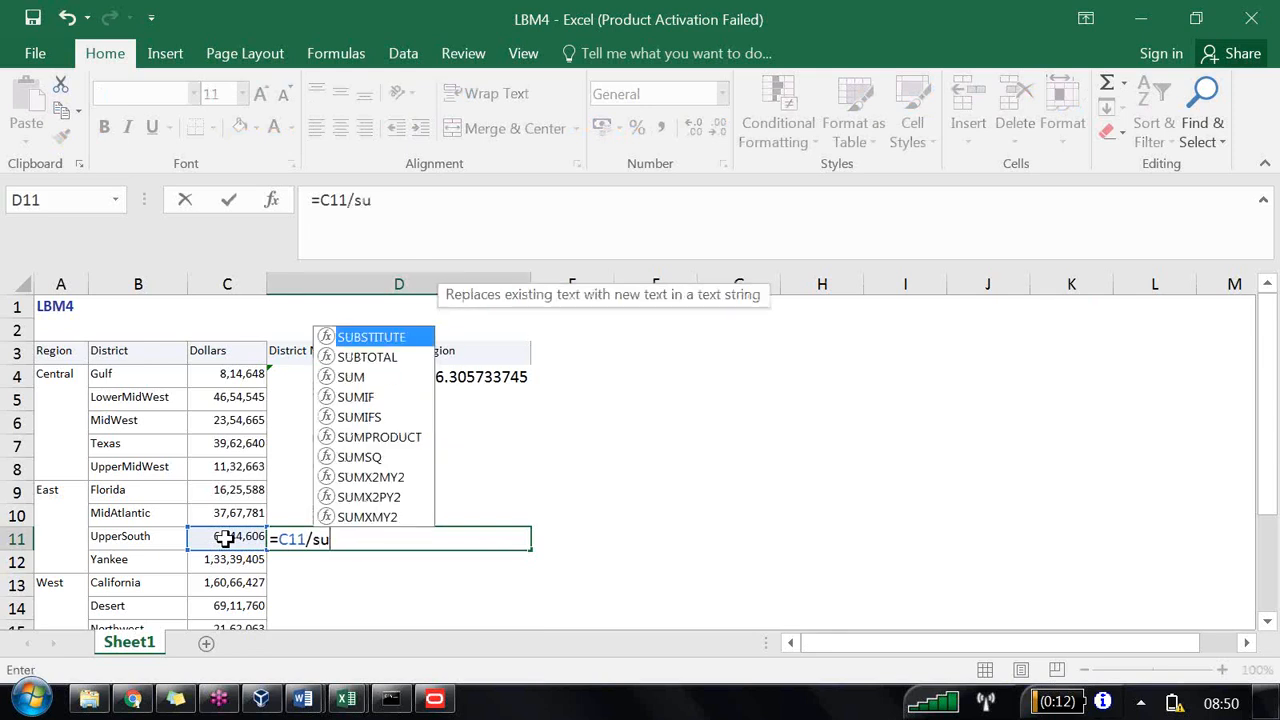
{"action": "left_click", "coordinate": [224, 491]}
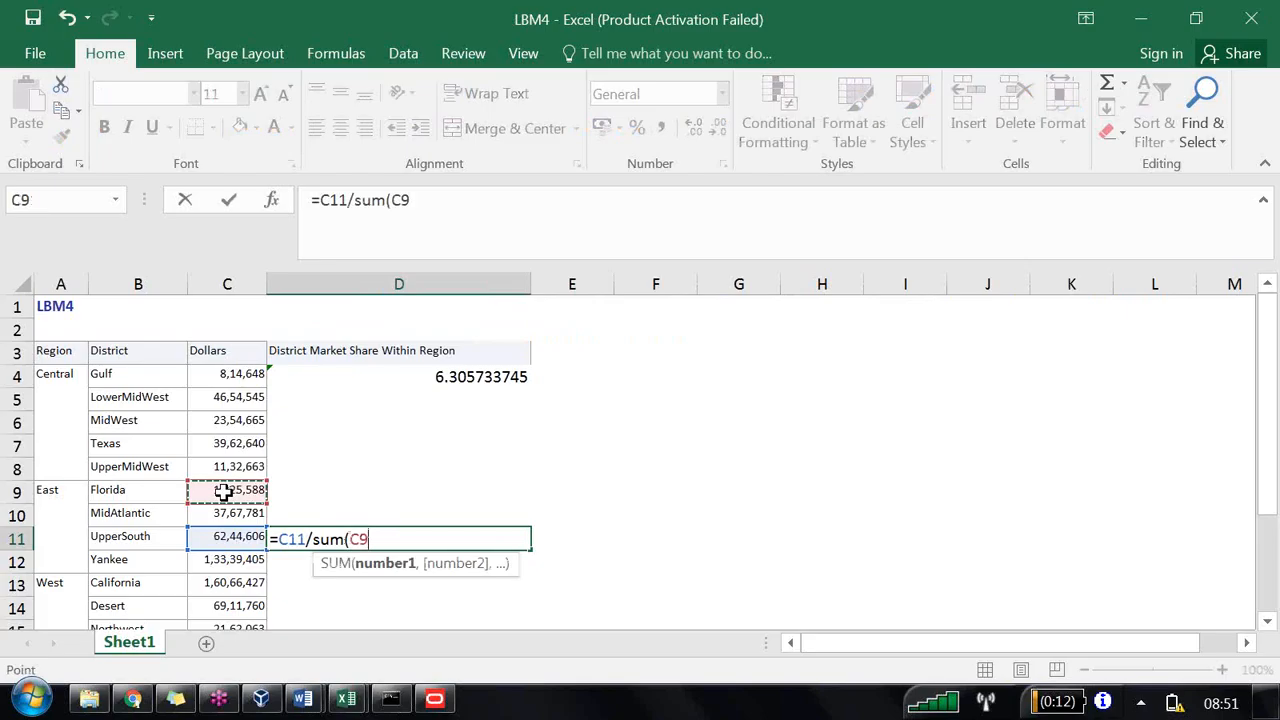
{"action": "left_click_drag", "start_coordinate": [224, 491], "coordinate": [232, 553]}
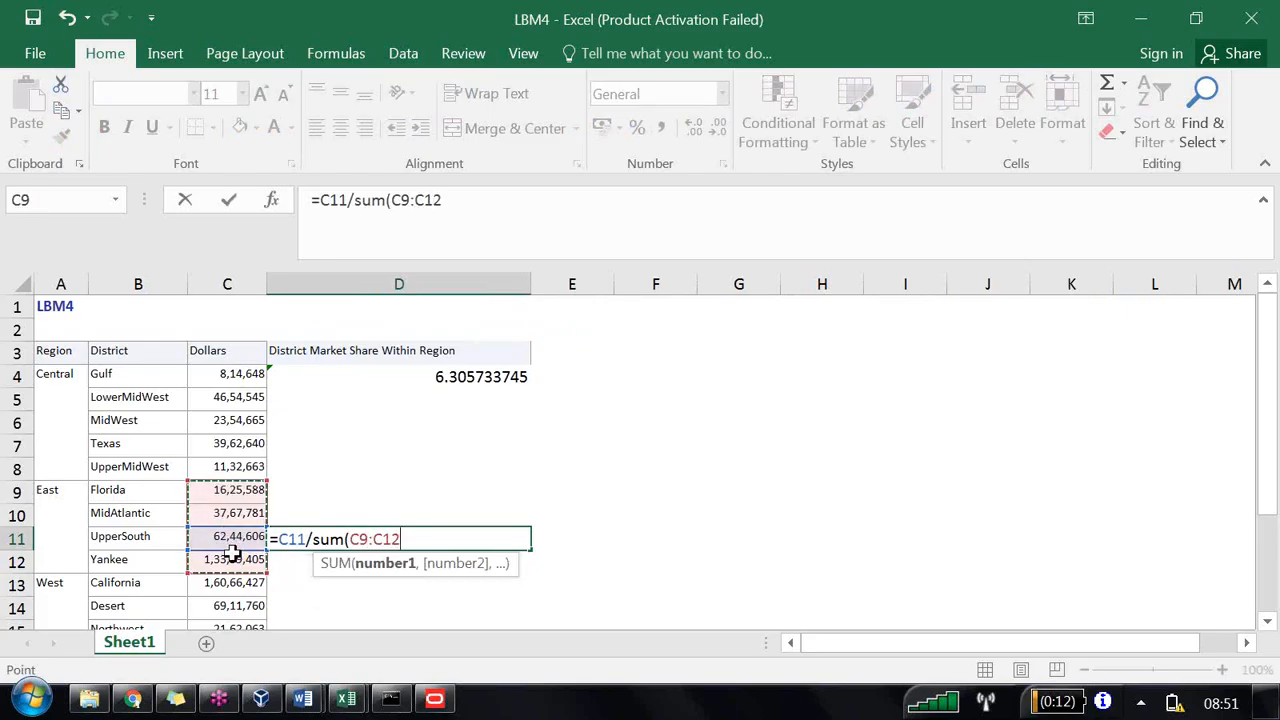
{"action": "type", "text": "*100"}
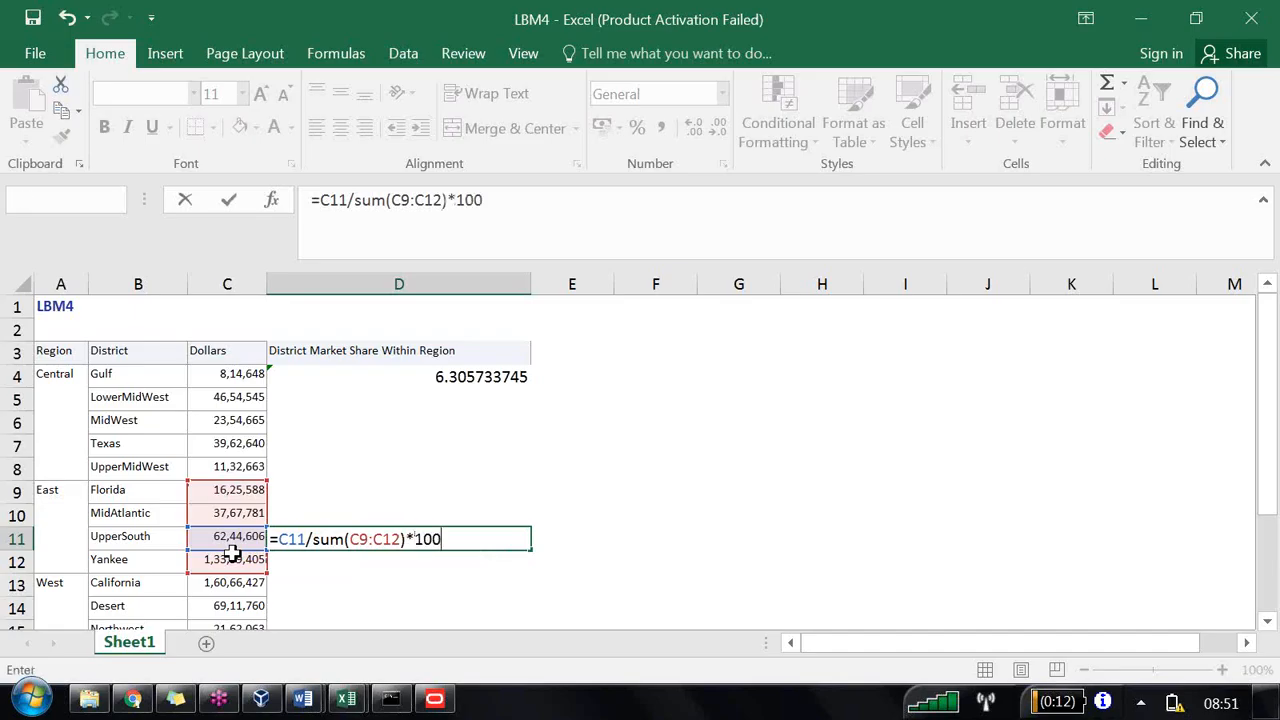
{"action": "key", "text": "Return"}
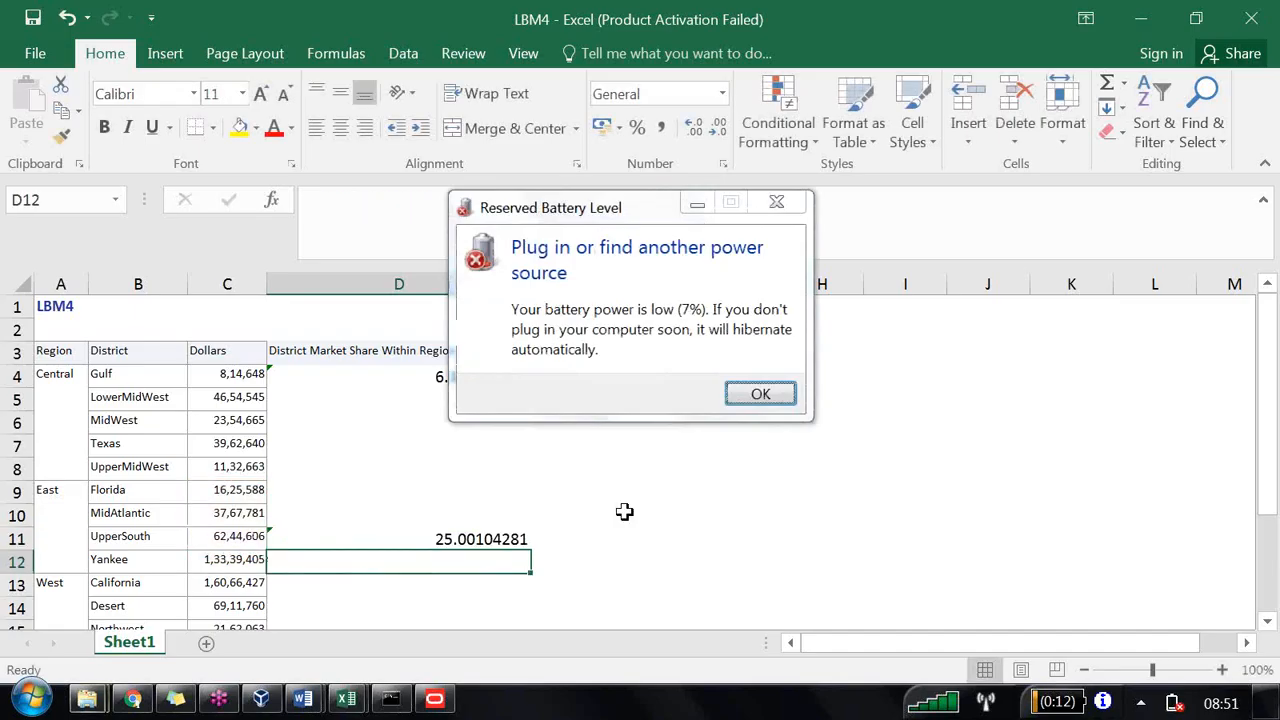
{"action": "left_click", "coordinate": [762, 396]}
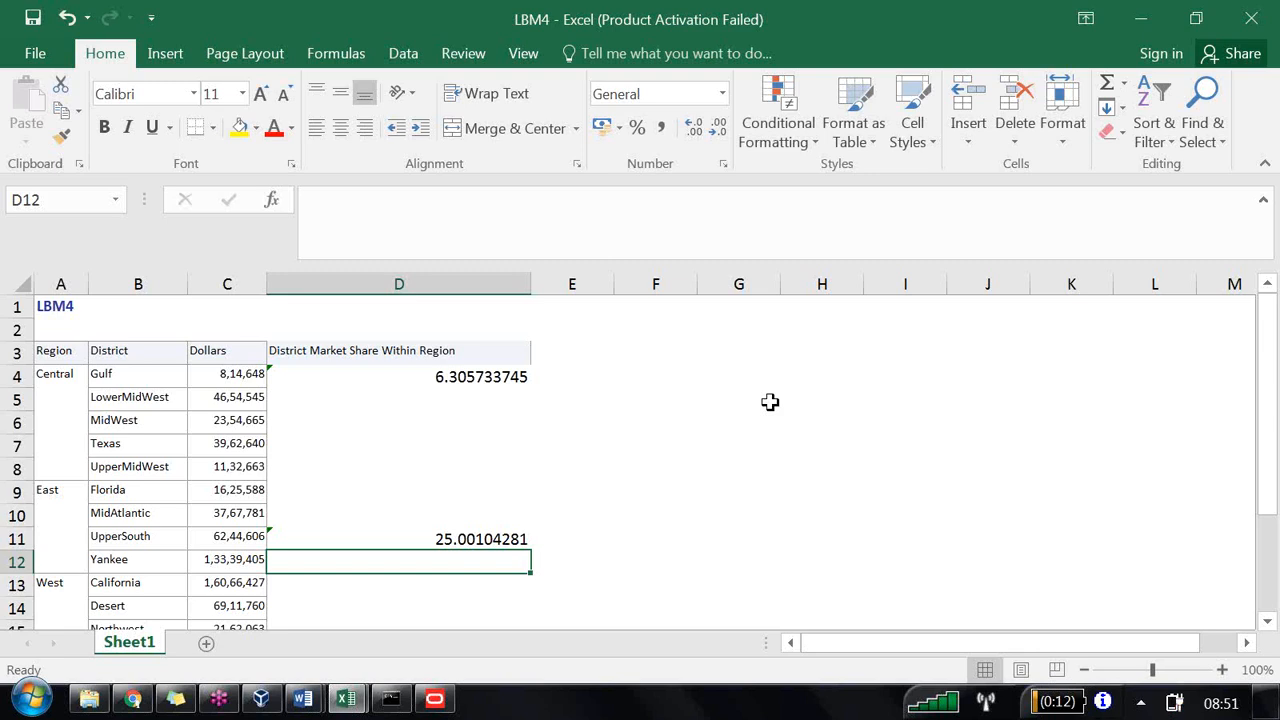
{"action": "key", "text": "XF86MonBrightnessDown"}
{"action": "key", "text": "XF86MonBrightnessUp"}
{"action": "key", "text": "XF86MonBrightnessUp"}
{"action": "key", "text": "XF86MonBrightnessUp"}
{"action": "key", "text": "XF86MonBrightnessUp"}
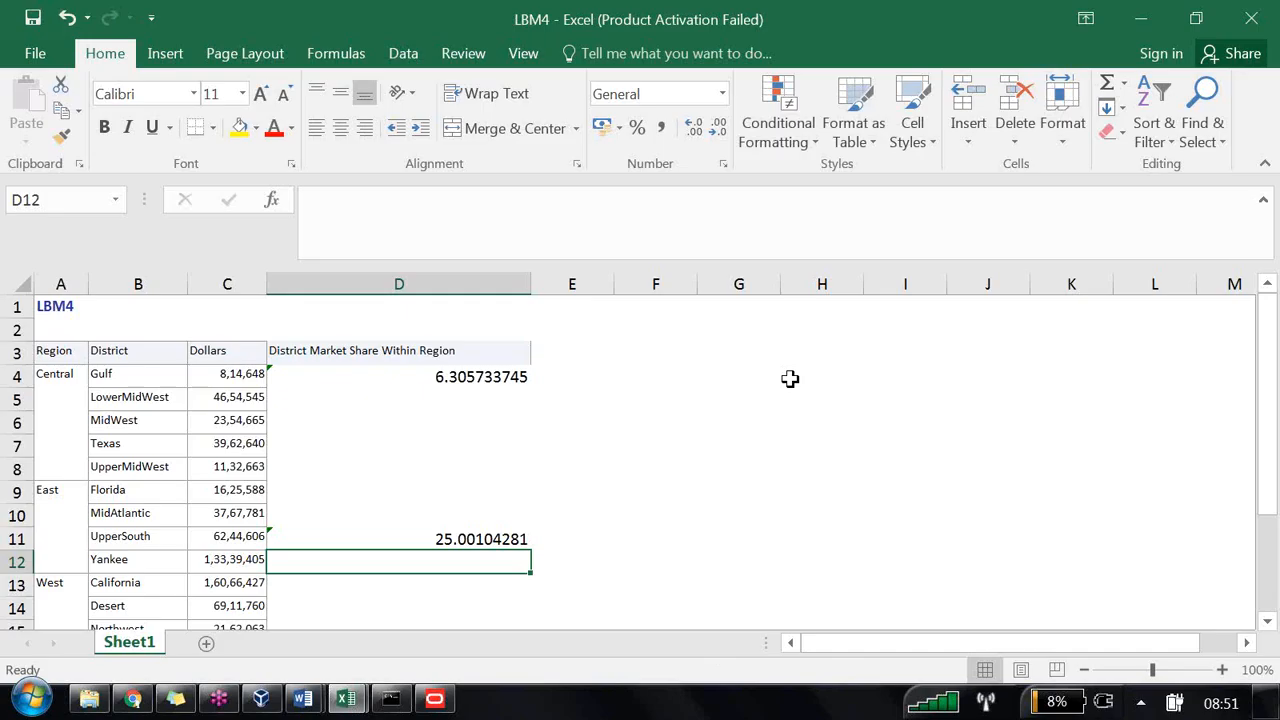
Step: In the Administration Tool, set the Grand Total column's Customer Hierarchy level to Region Level and check in without global consistency
{"action": "left_click", "coordinate": [436, 698]}
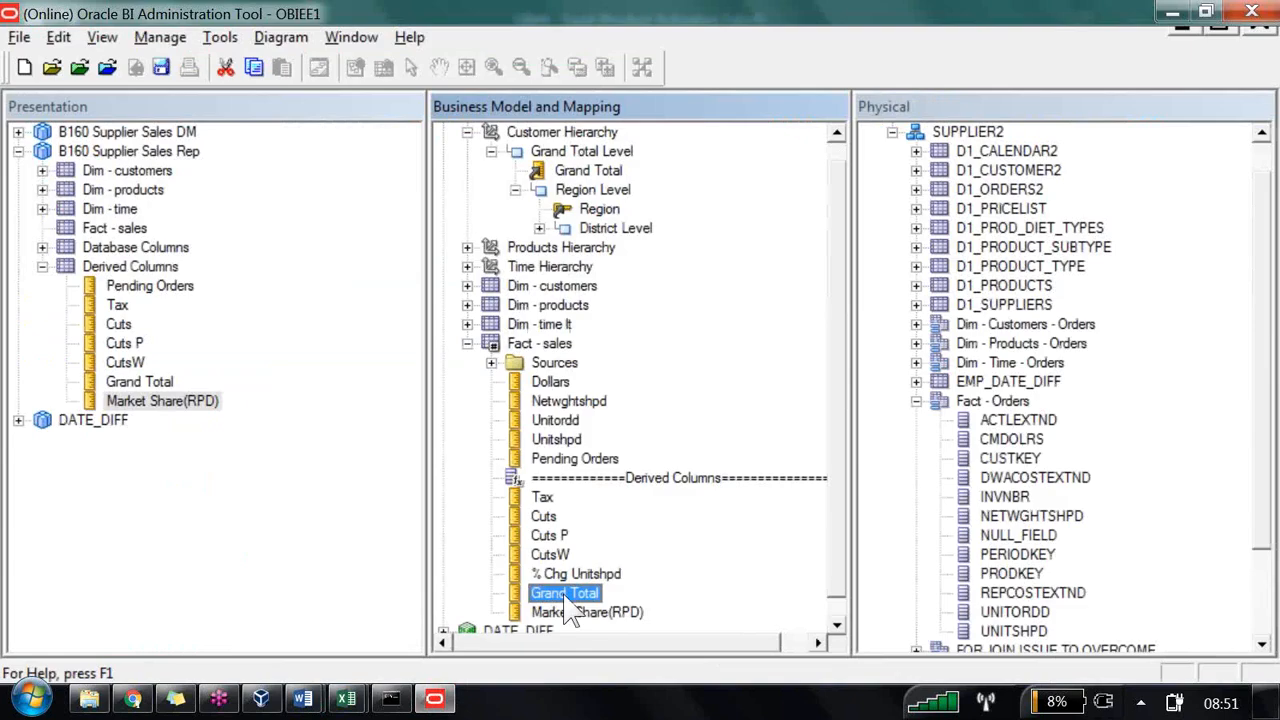
{"action": "double_click", "coordinate": [565, 596]}
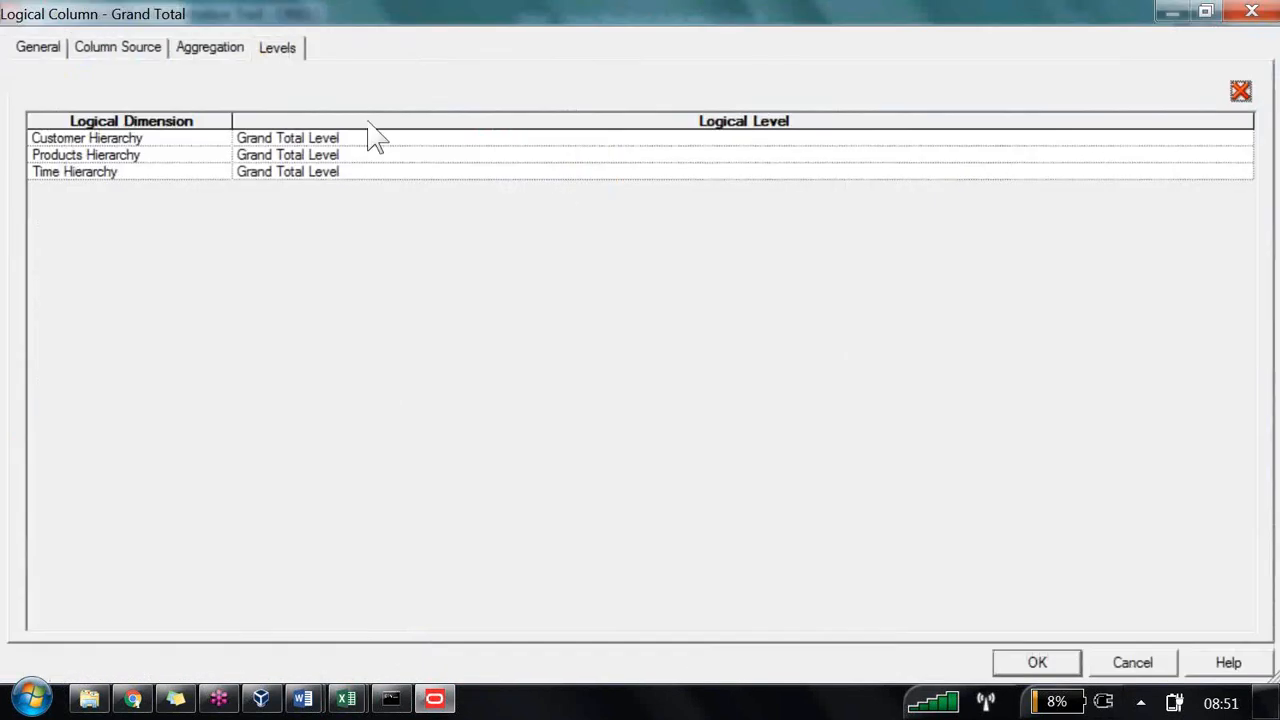
{"action": "left_click", "coordinate": [565, 140]}
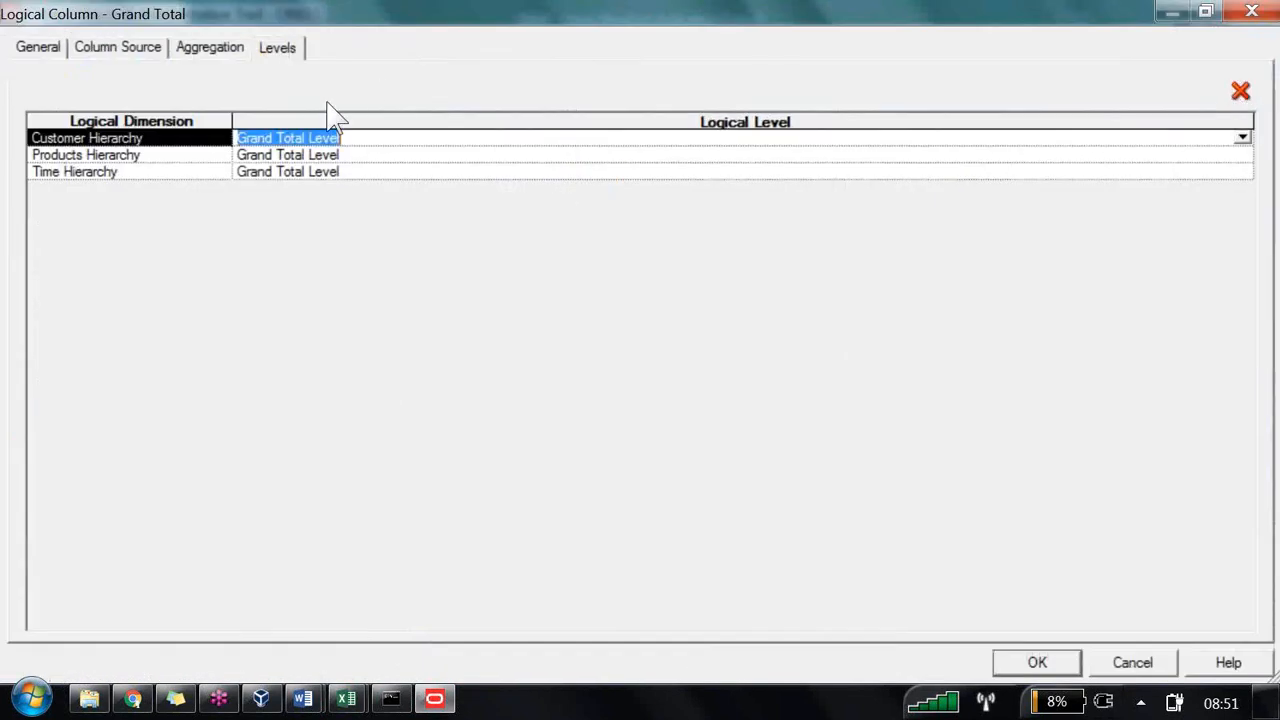
{"action": "left_click", "coordinate": [1242, 138]}
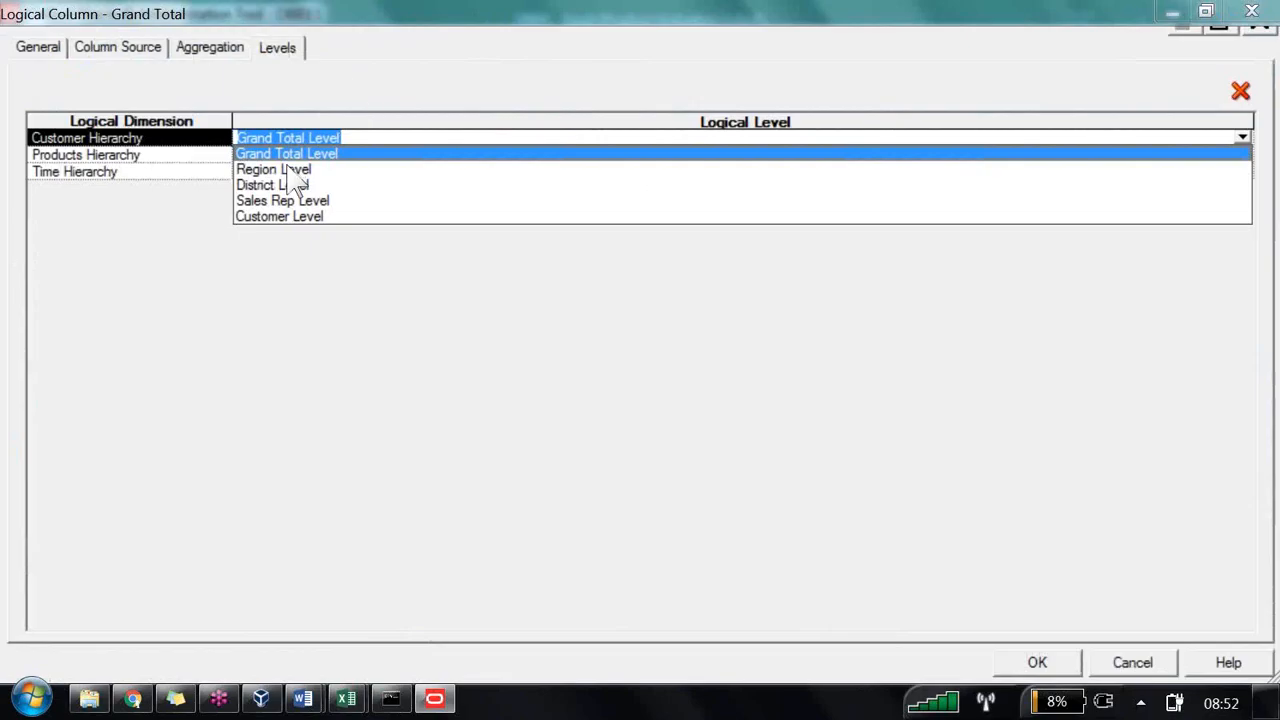
{"action": "left_click", "coordinate": [284, 170]}
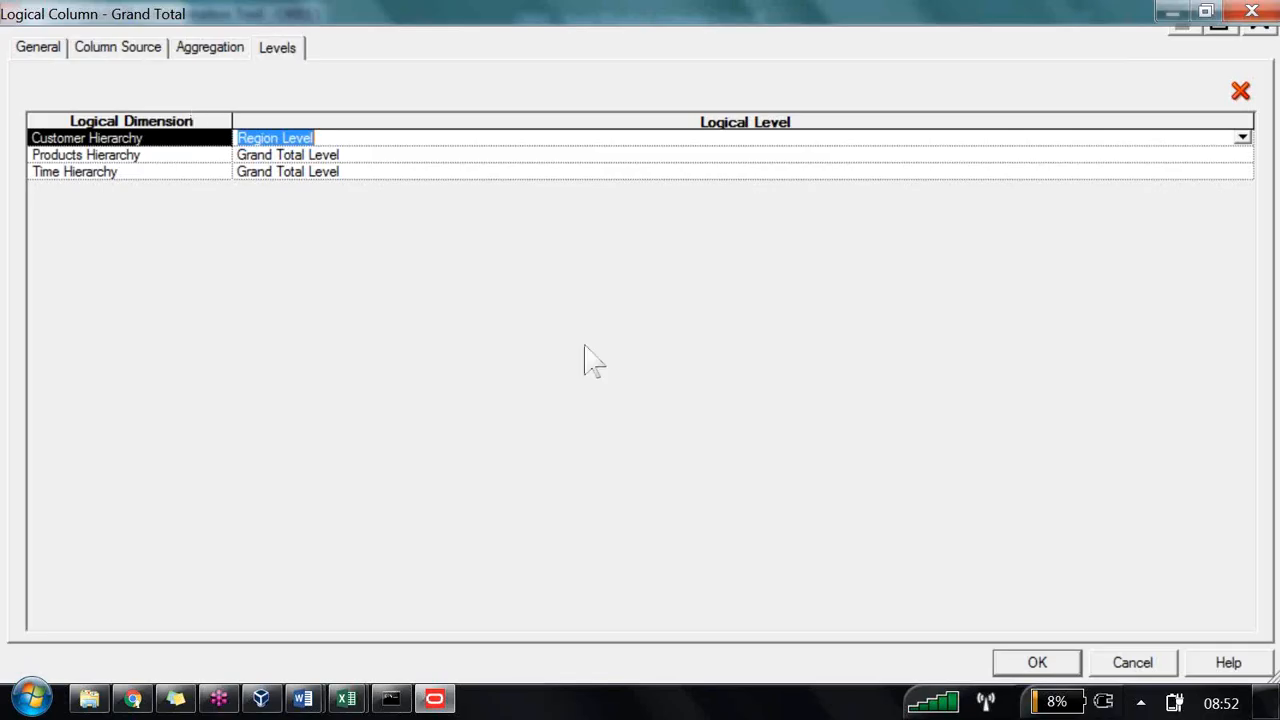
{"action": "left_click", "coordinate": [1026, 666]}
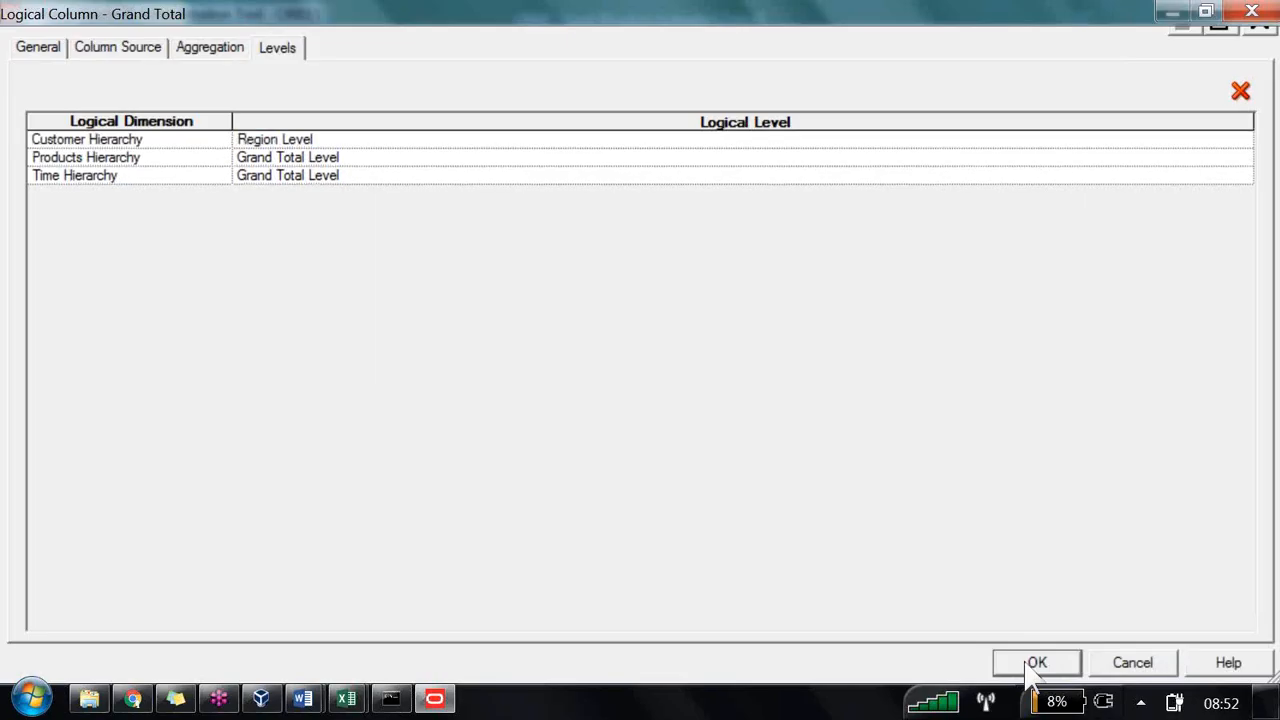
{"action": "left_click", "coordinate": [1030, 666]}
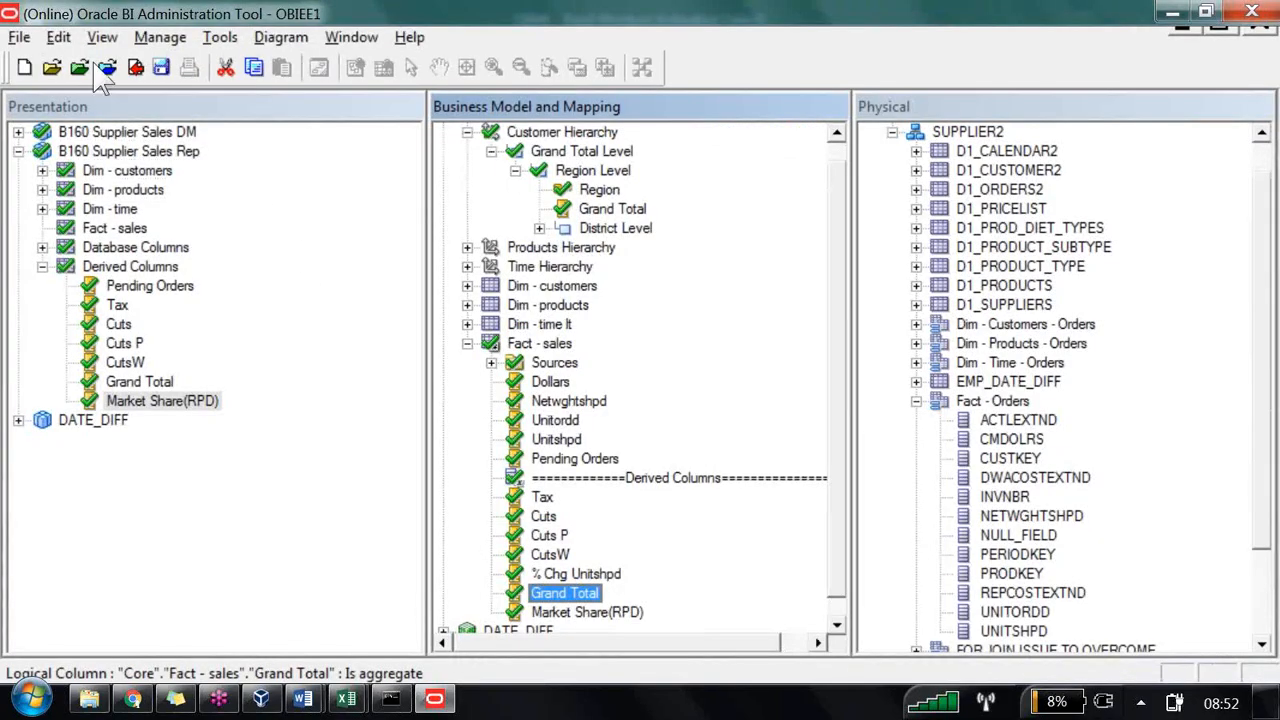
{"action": "left_click", "coordinate": [137, 69]}
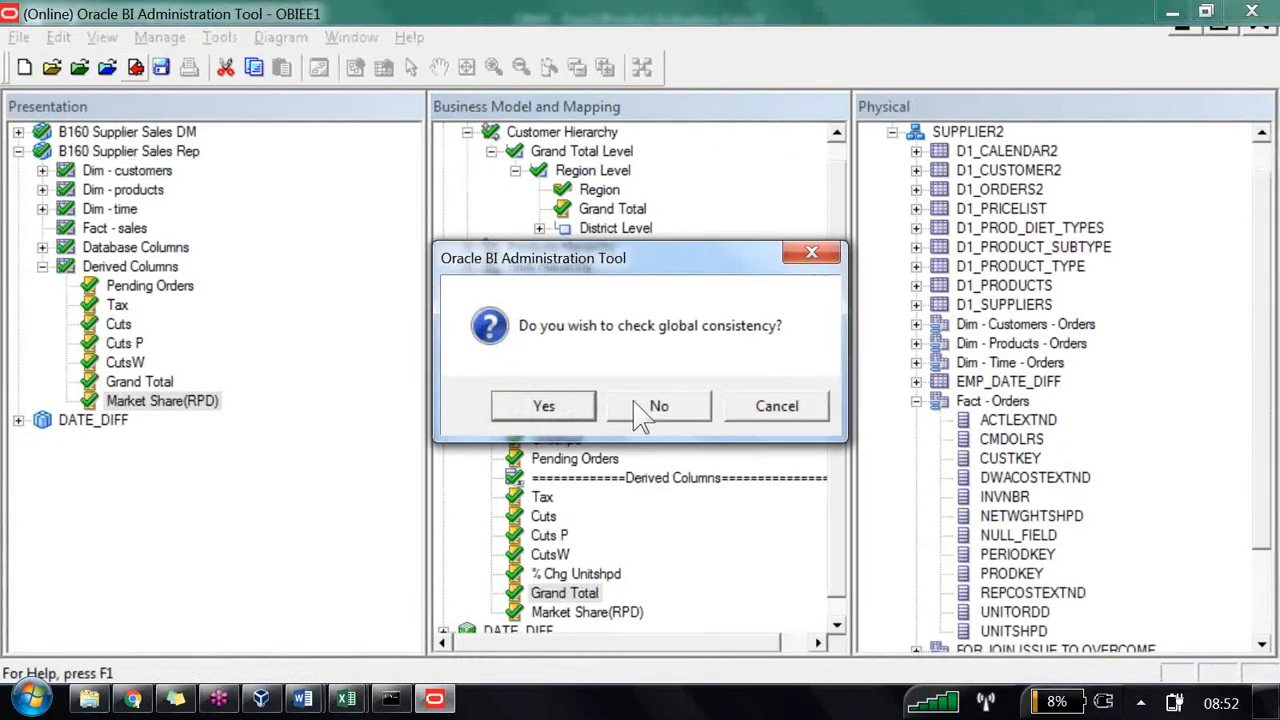
{"action": "left_click", "coordinate": [652, 406]}
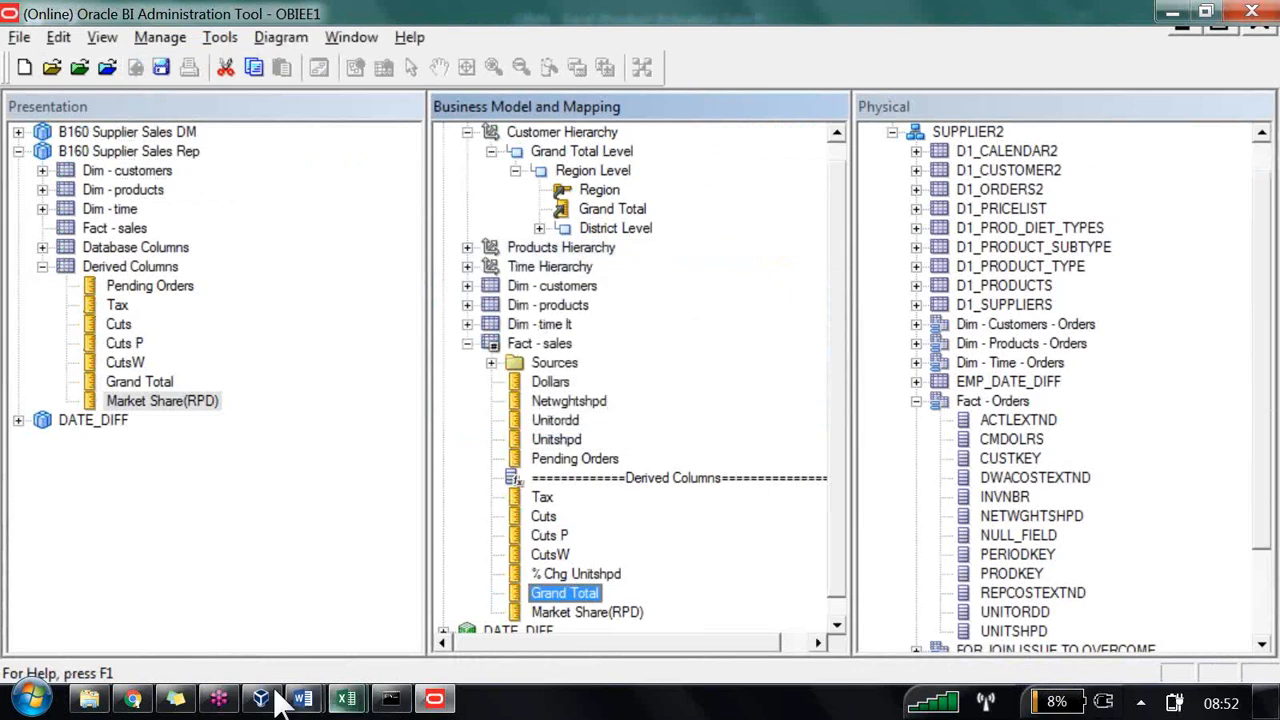
Step: Return to the browser, dismiss the export confirmation, stay on the page and save the LBM4 analysis
{"action": "left_click", "coordinate": [132, 698]}
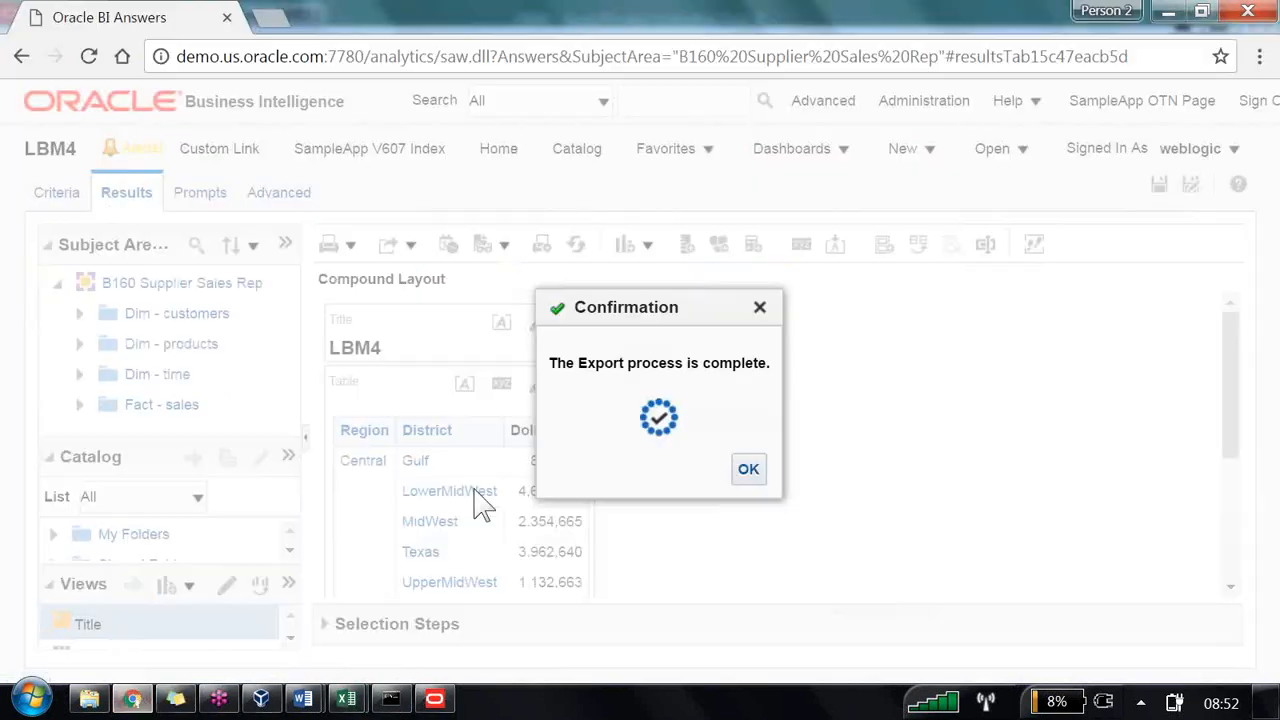
{"action": "left_click", "coordinate": [749, 471]}
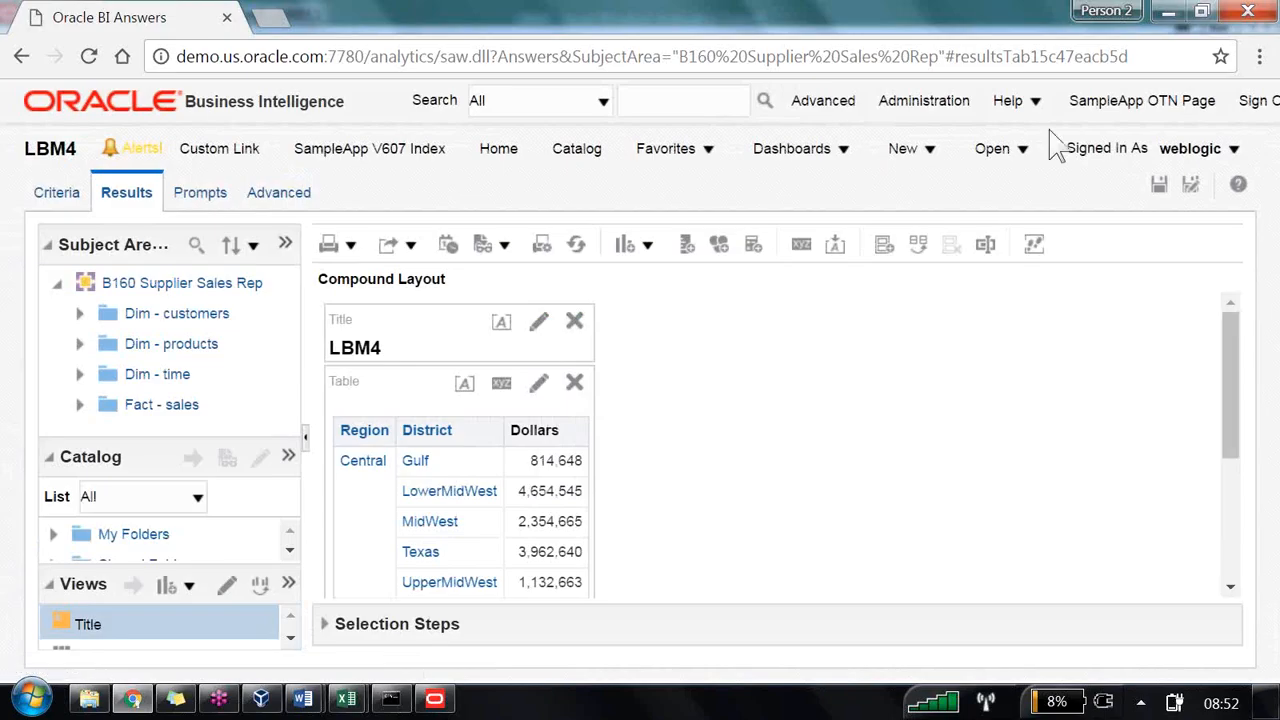
{"action": "left_click", "coordinate": [576, 149]}
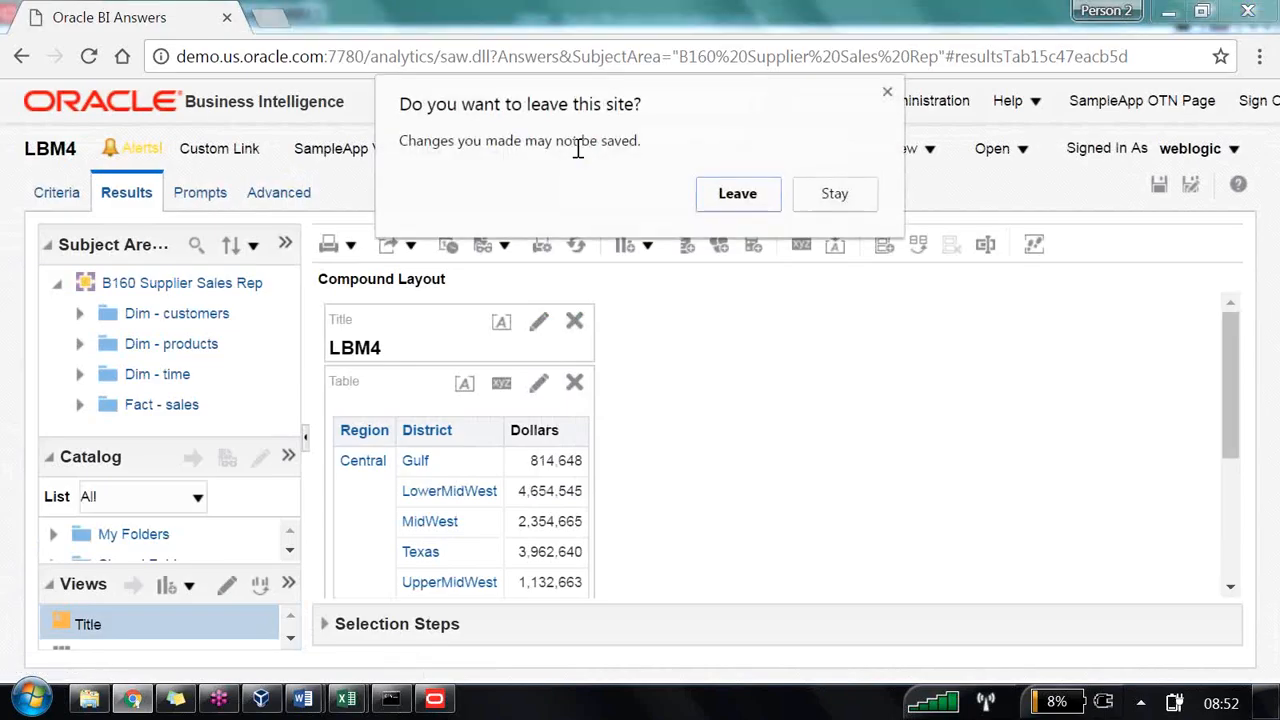
{"action": "left_click", "coordinate": [845, 202]}
{"action": "left_click", "coordinate": [1158, 185]}
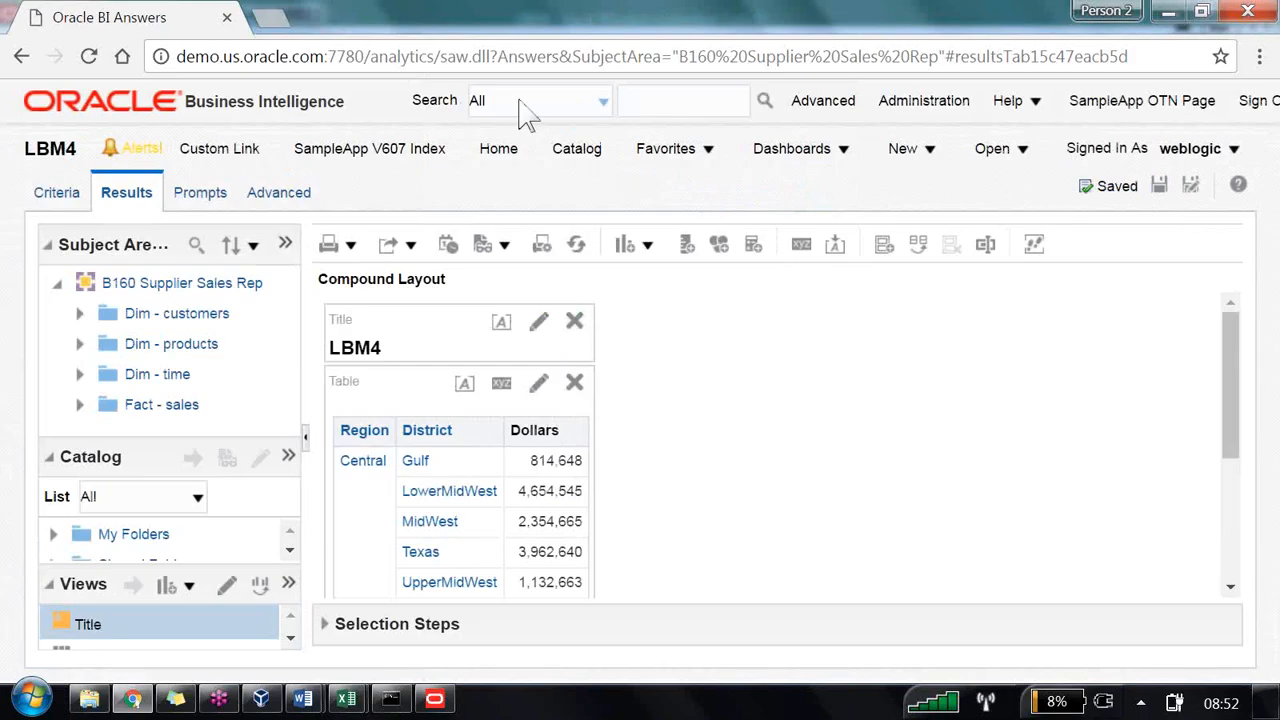
Step: Sort the catalog by Last Modified Descending and open the LBM1 analysis
{"action": "left_click", "coordinate": [577, 152]}
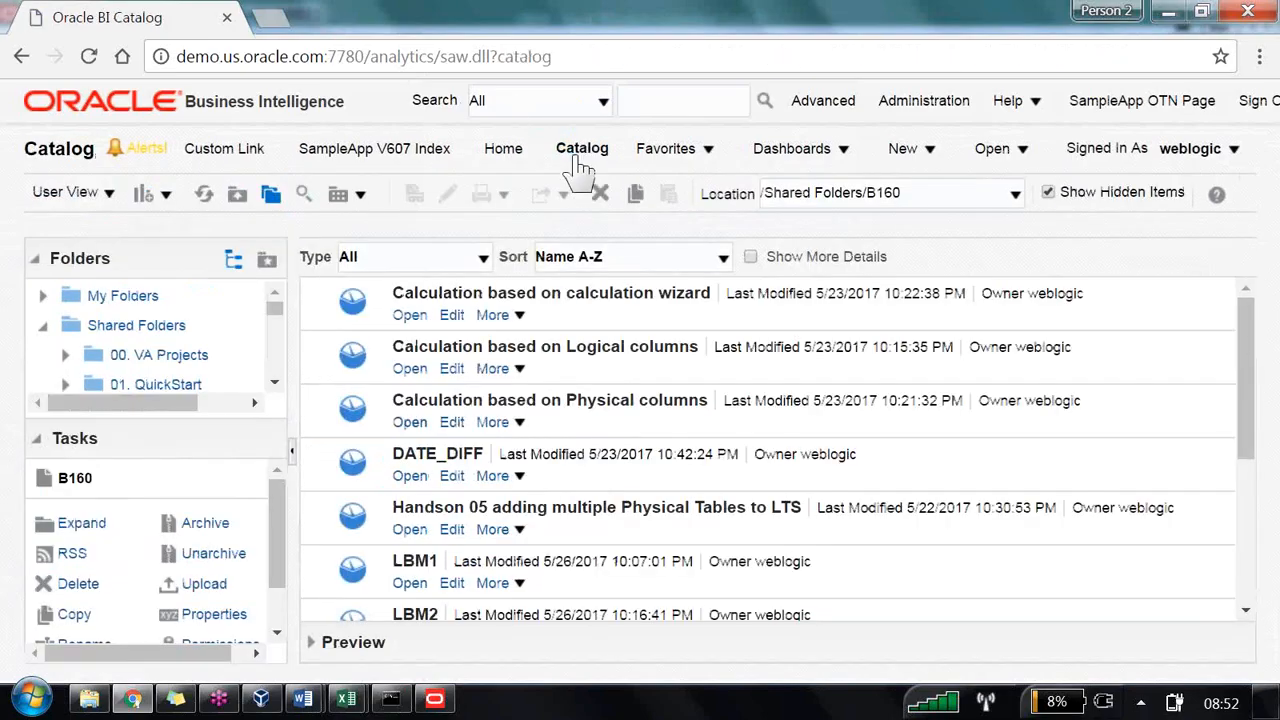
{"action": "left_click", "coordinate": [722, 259]}
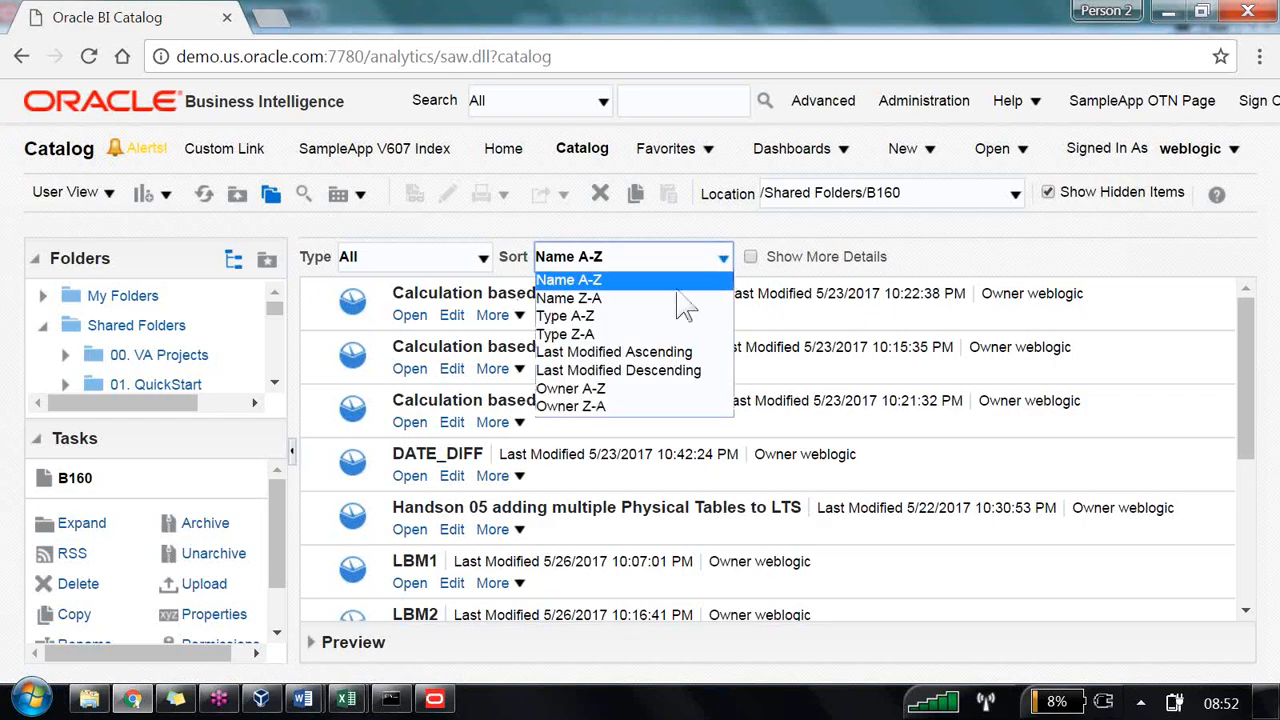
{"action": "left_click", "coordinate": [632, 371]}
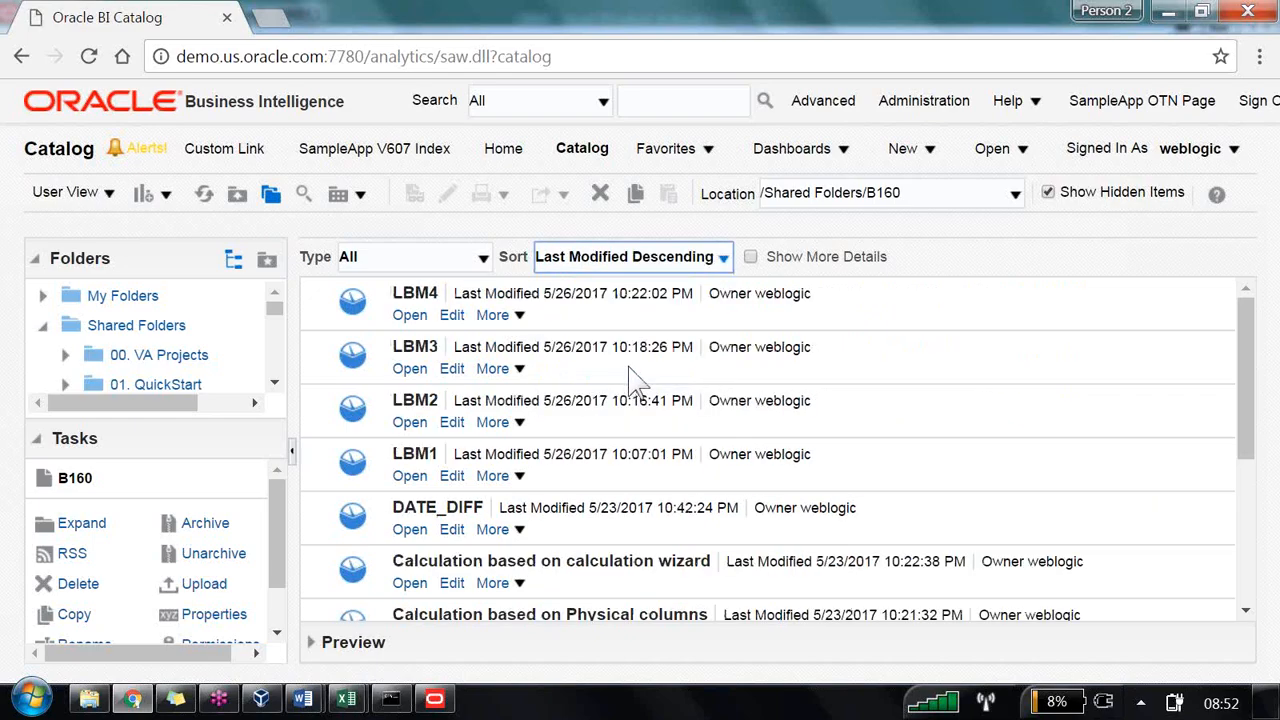
{"action": "left_click", "coordinate": [410, 477]}
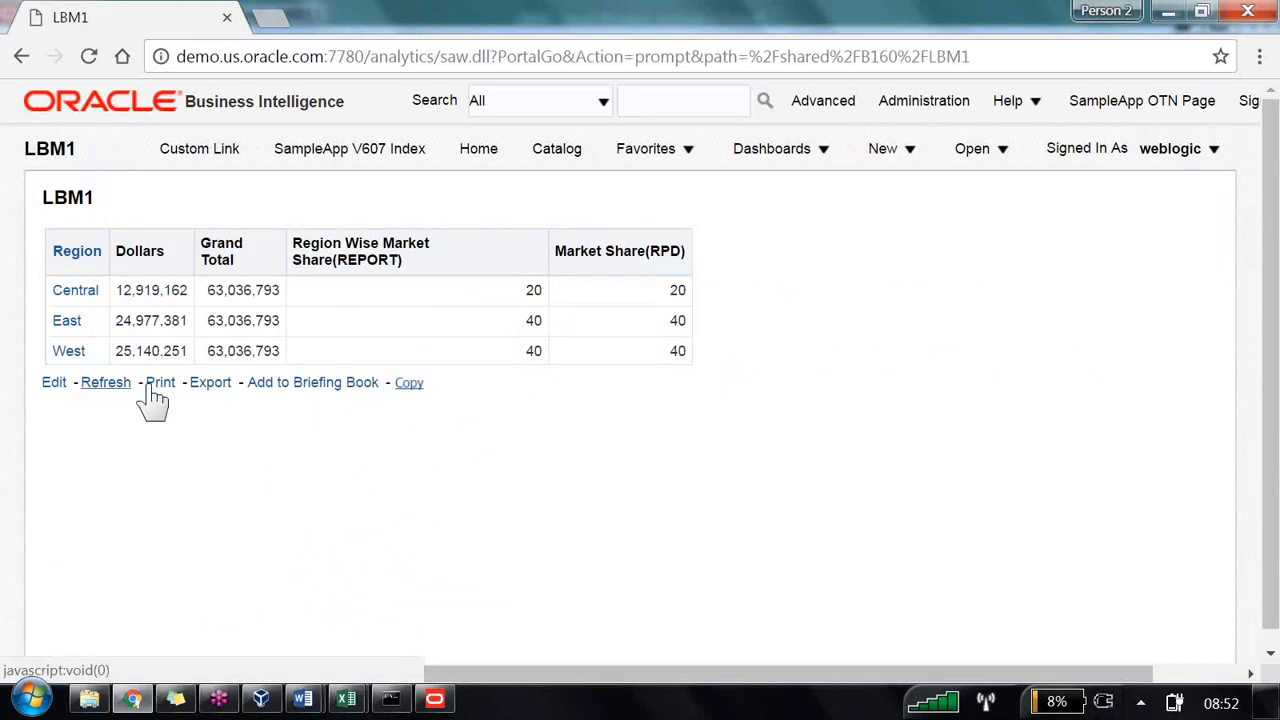
Step: Start a new analysis on B160 Supplier Sales Rep and reload the server metadata
{"action": "left_click", "coordinate": [912, 168]}
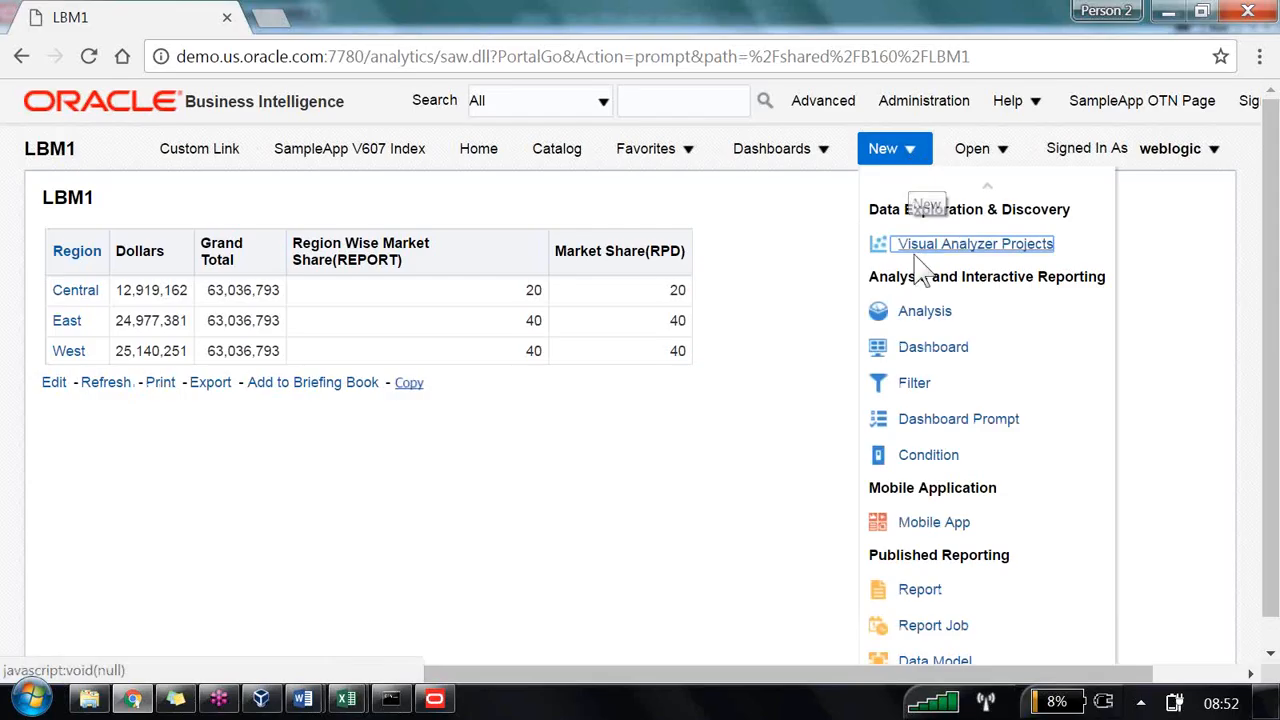
{"action": "left_click", "coordinate": [912, 322]}
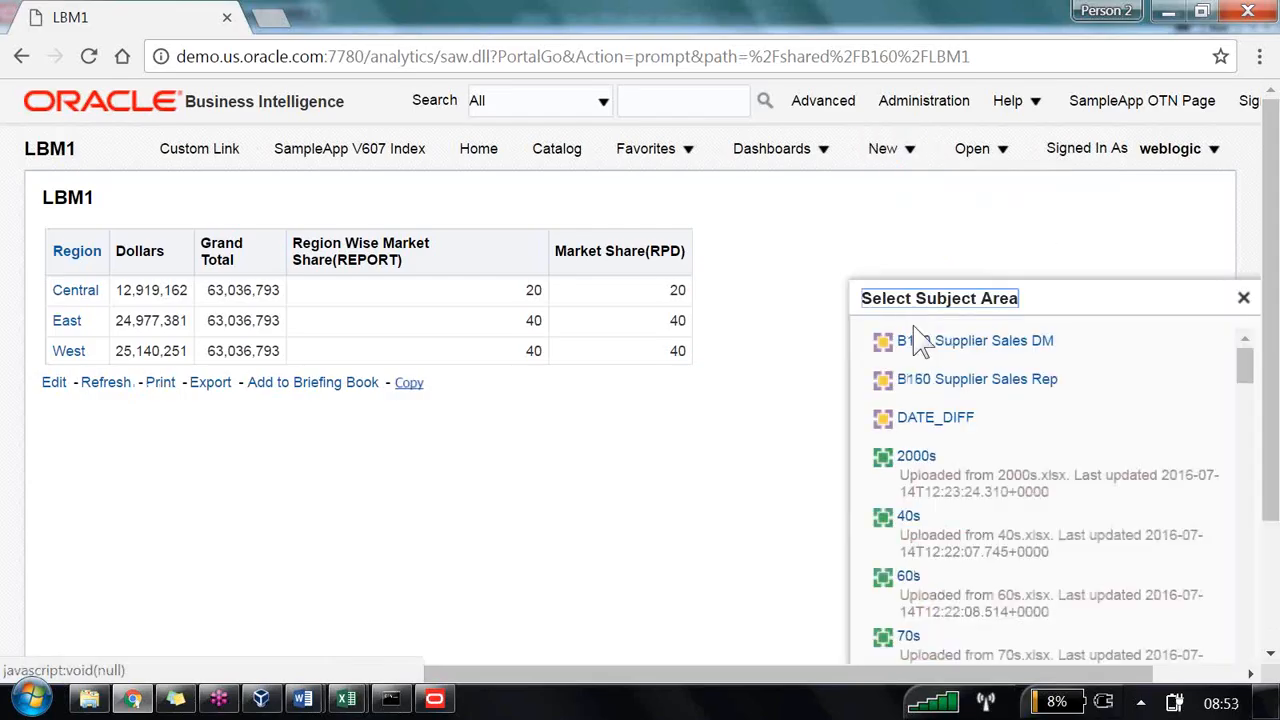
{"action": "left_click", "coordinate": [923, 378]}
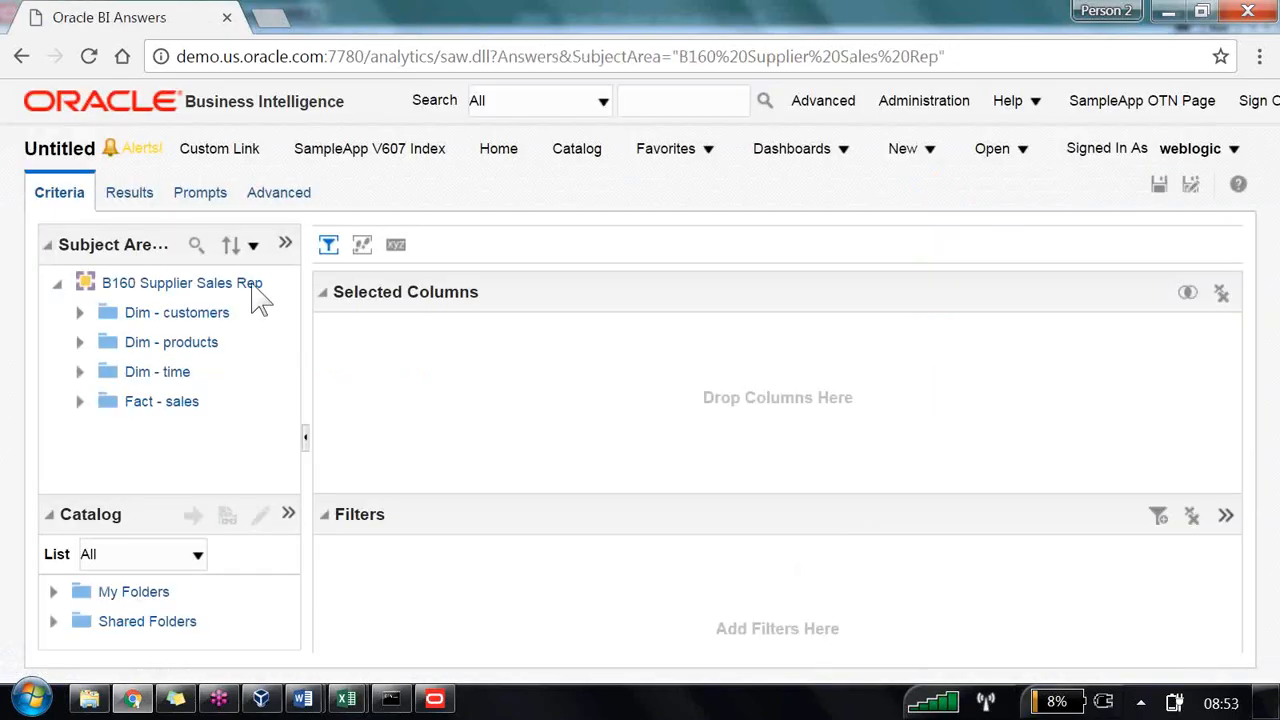
{"action": "left_click", "coordinate": [282, 244]}
{"action": "mouse_move", "coordinate": [476, 305]}
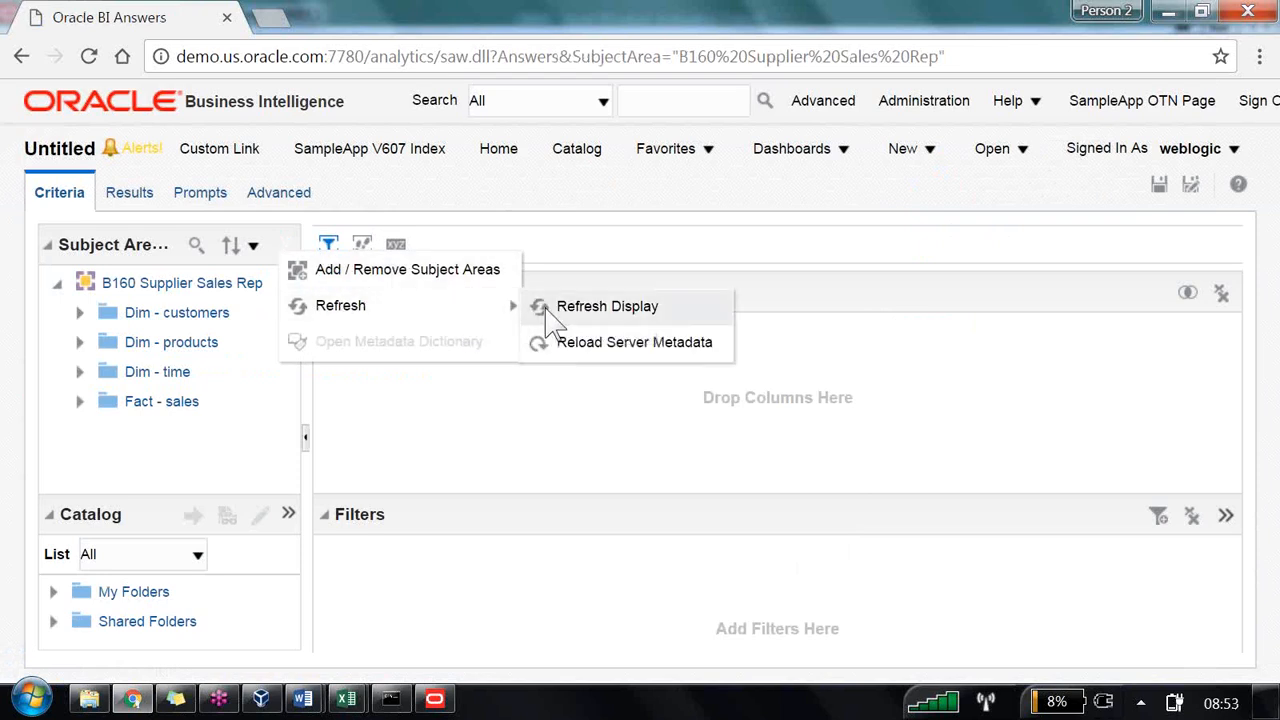
{"action": "left_click", "coordinate": [580, 343]}
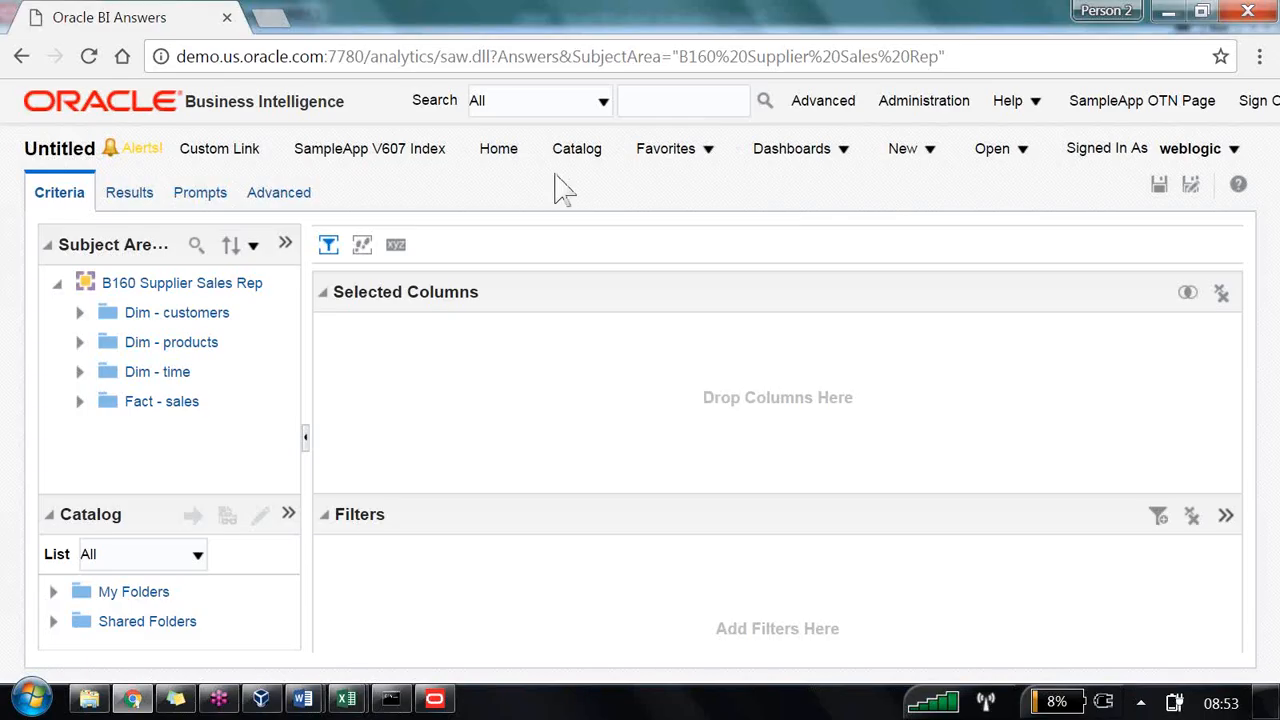
Step: Reopen LBM1 from the catalog and refresh its results
{"action": "left_click", "coordinate": [577, 152]}
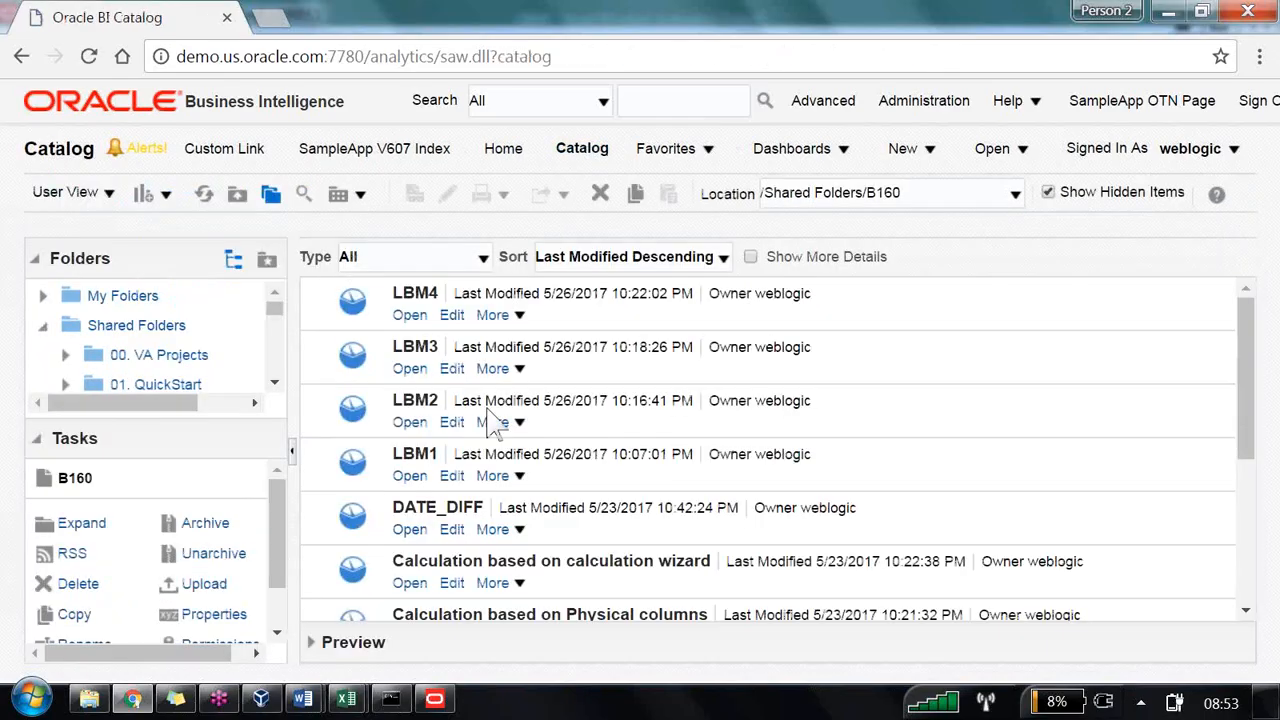
{"action": "left_click", "coordinate": [409, 476]}
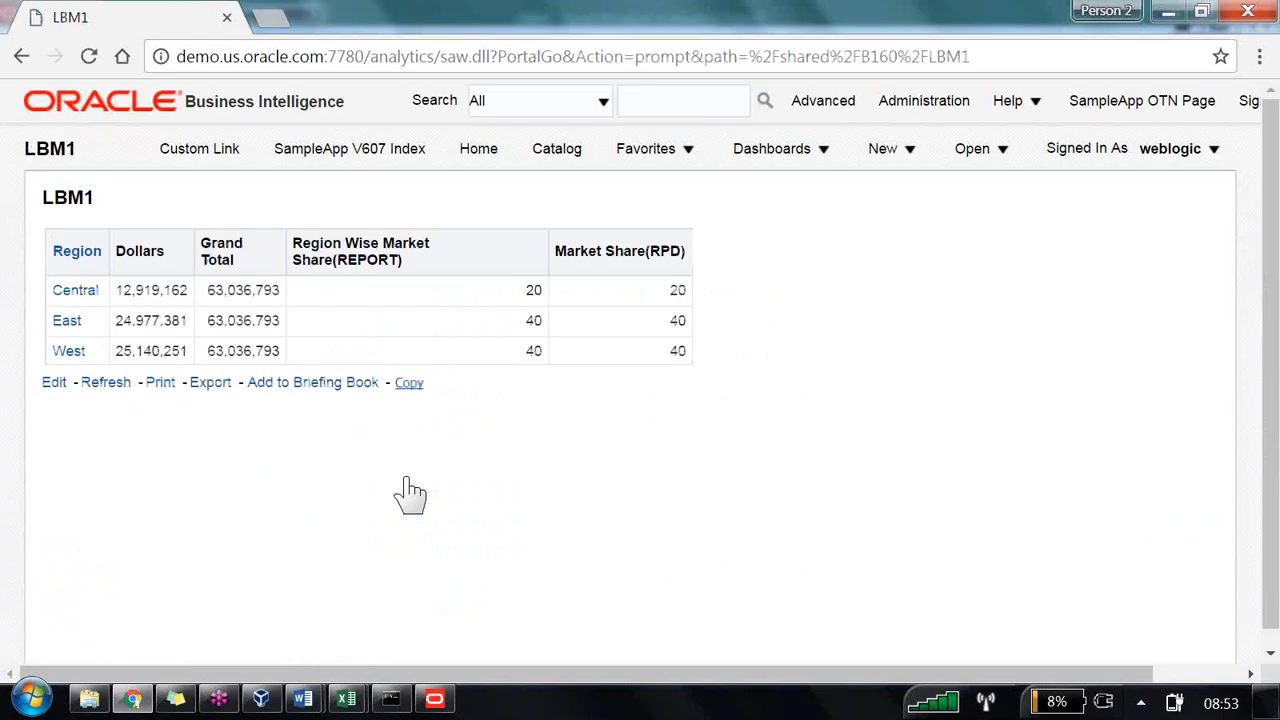
{"action": "left_click", "coordinate": [140, 387]}
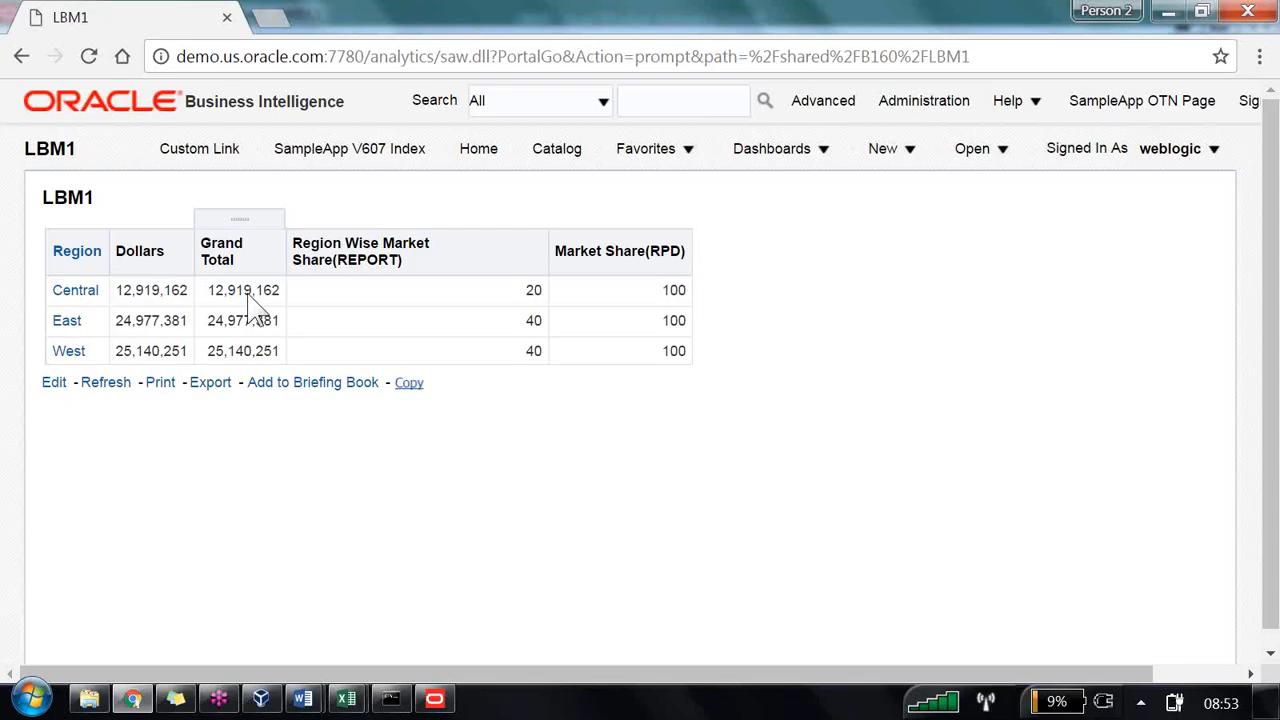
Step: Switch to the Administration Tool and set Grand Total's Customer Hierarchy logical level back to Grand Total Level
{"action": "left_click", "coordinate": [433, 697]}
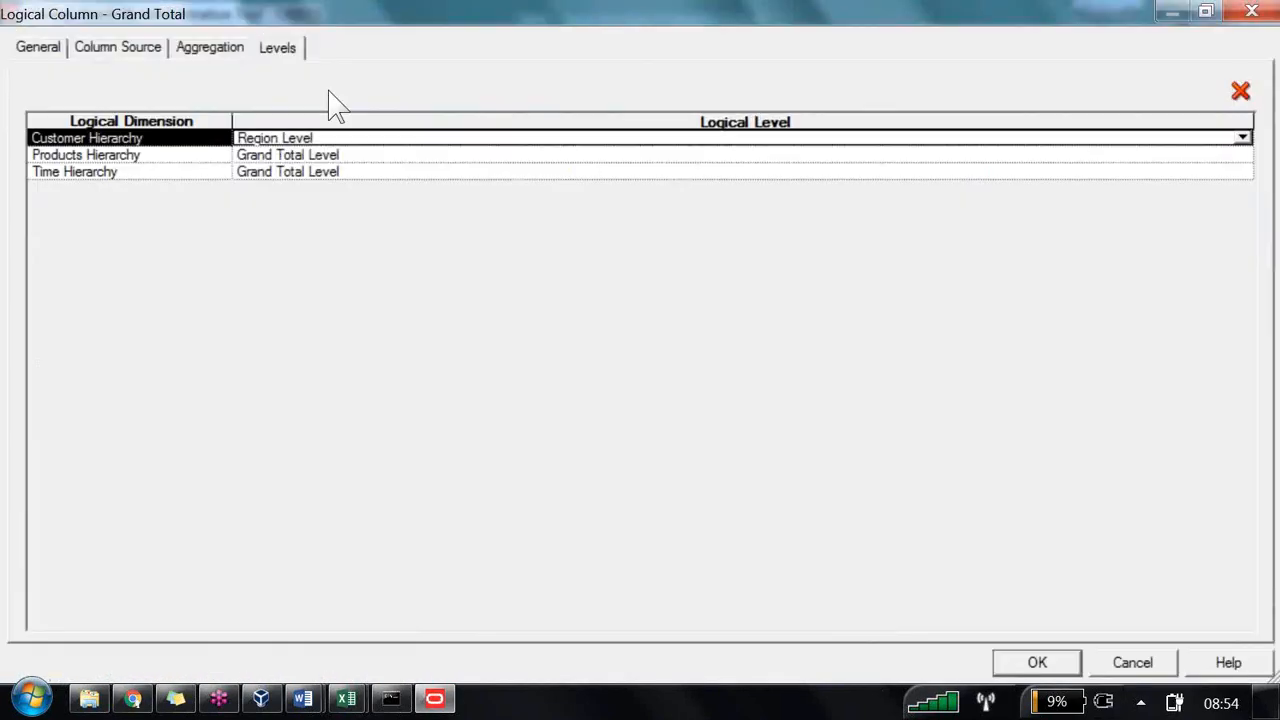
{"action": "left_click", "coordinate": [494, 137]}
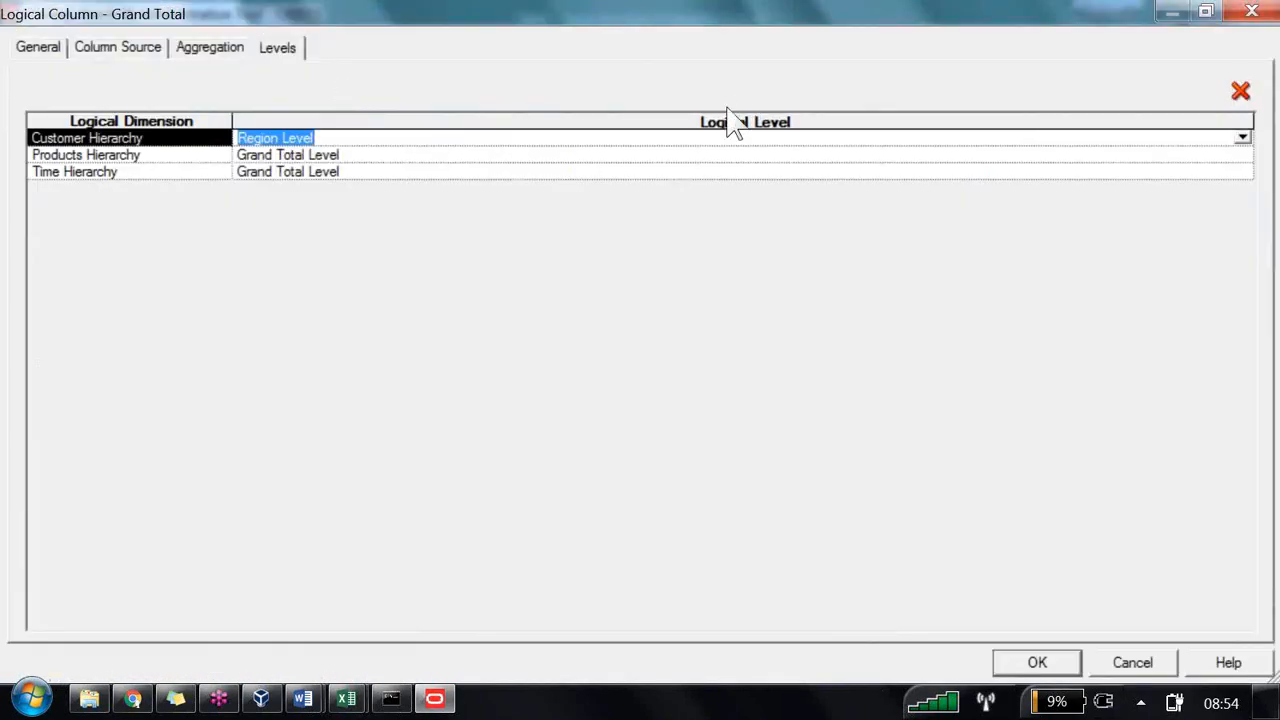
{"action": "left_click", "coordinate": [1241, 137]}
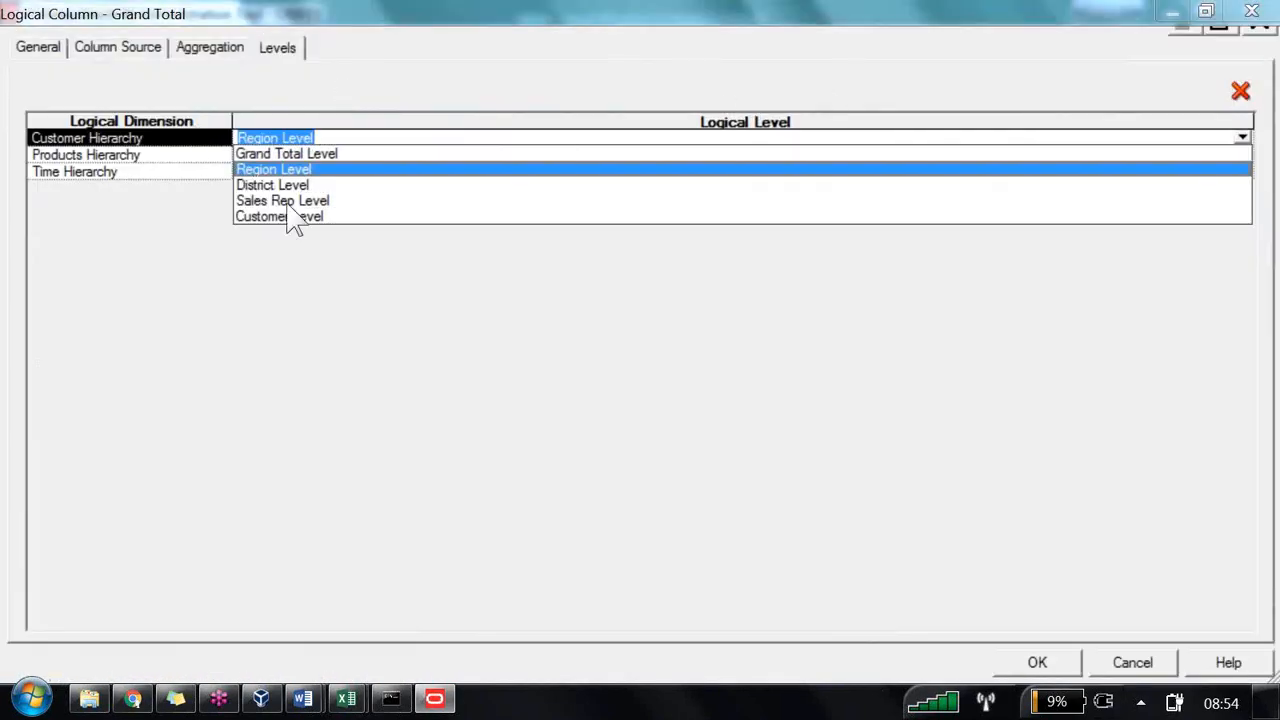
{"action": "left_click", "coordinate": [300, 153]}
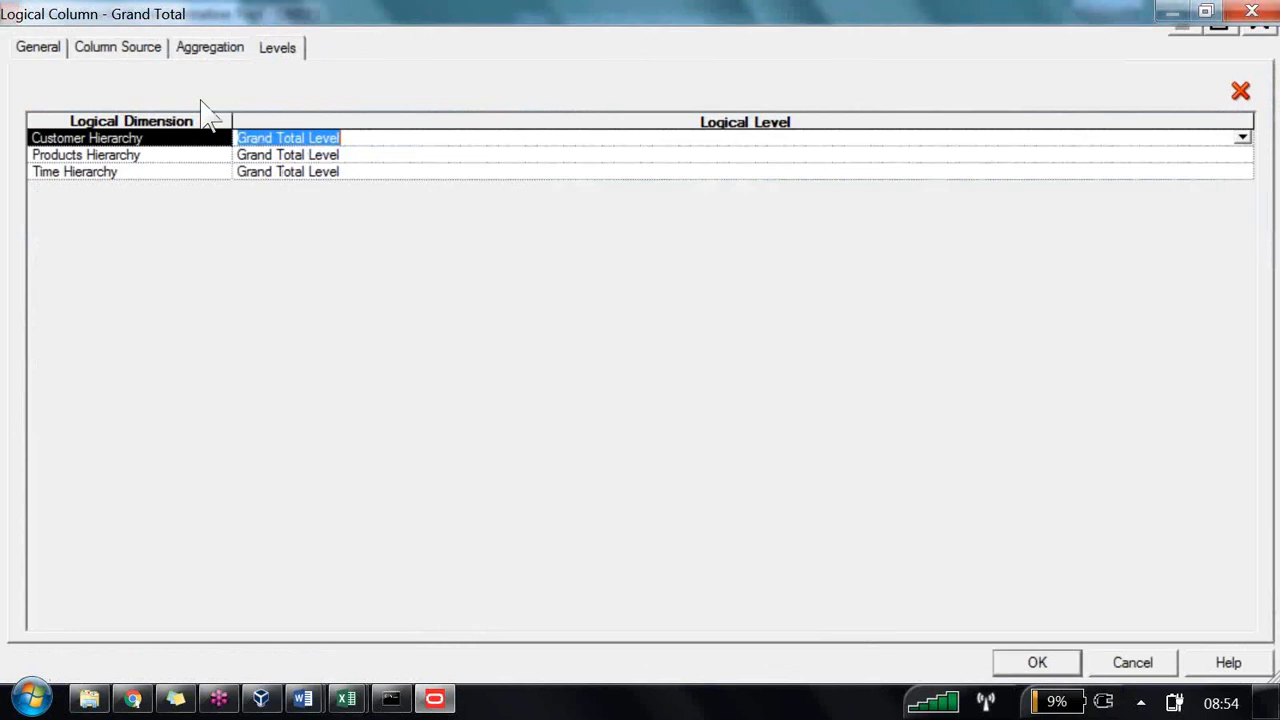
{"action": "left_click", "coordinate": [1044, 663]}
{"action": "left_click", "coordinate": [1037, 663]}
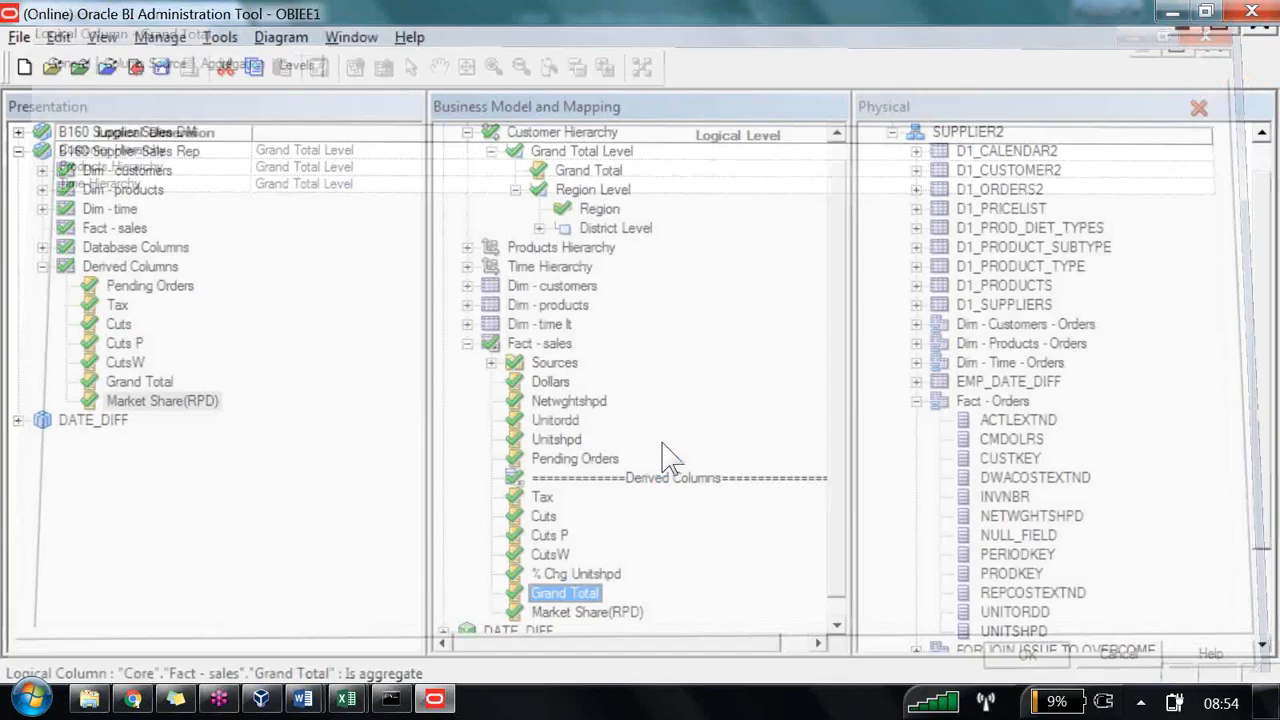
Step: Duplicate the Dollars column in Fact - sales and rename the copy Region Level Total
{"action": "right_click", "coordinate": [550, 382]}
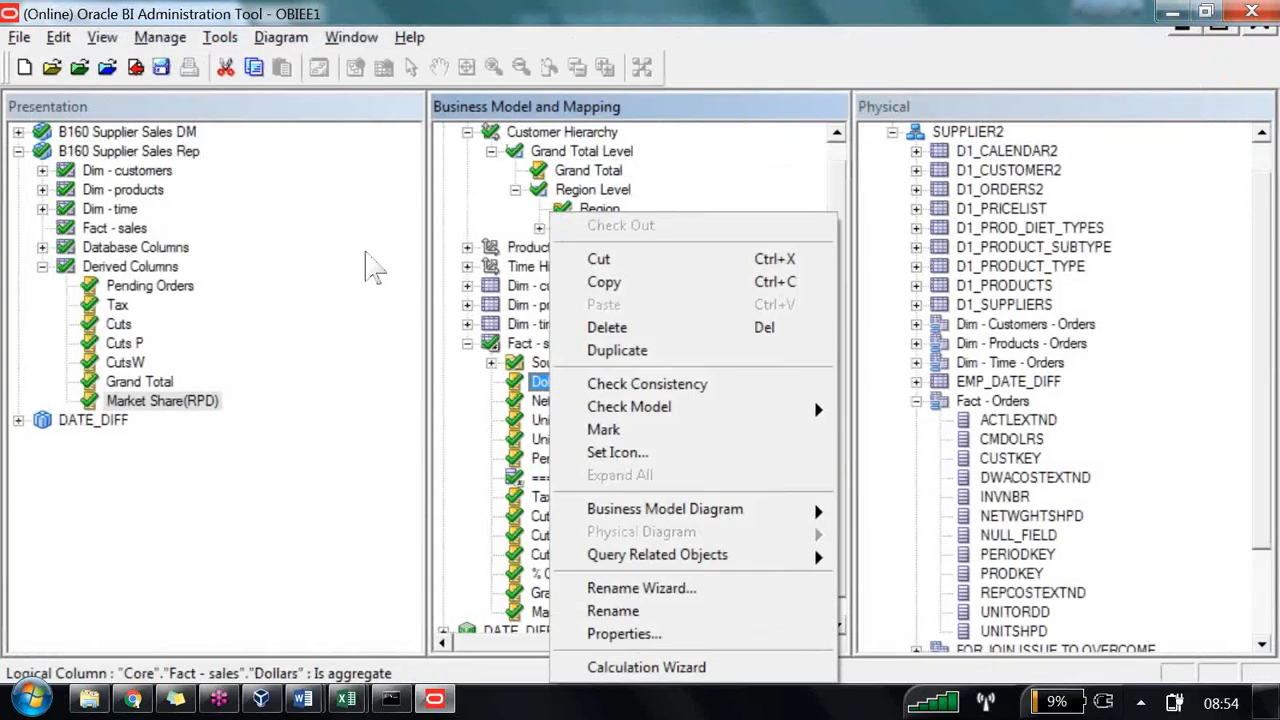
{"action": "key", "text": "Return"}
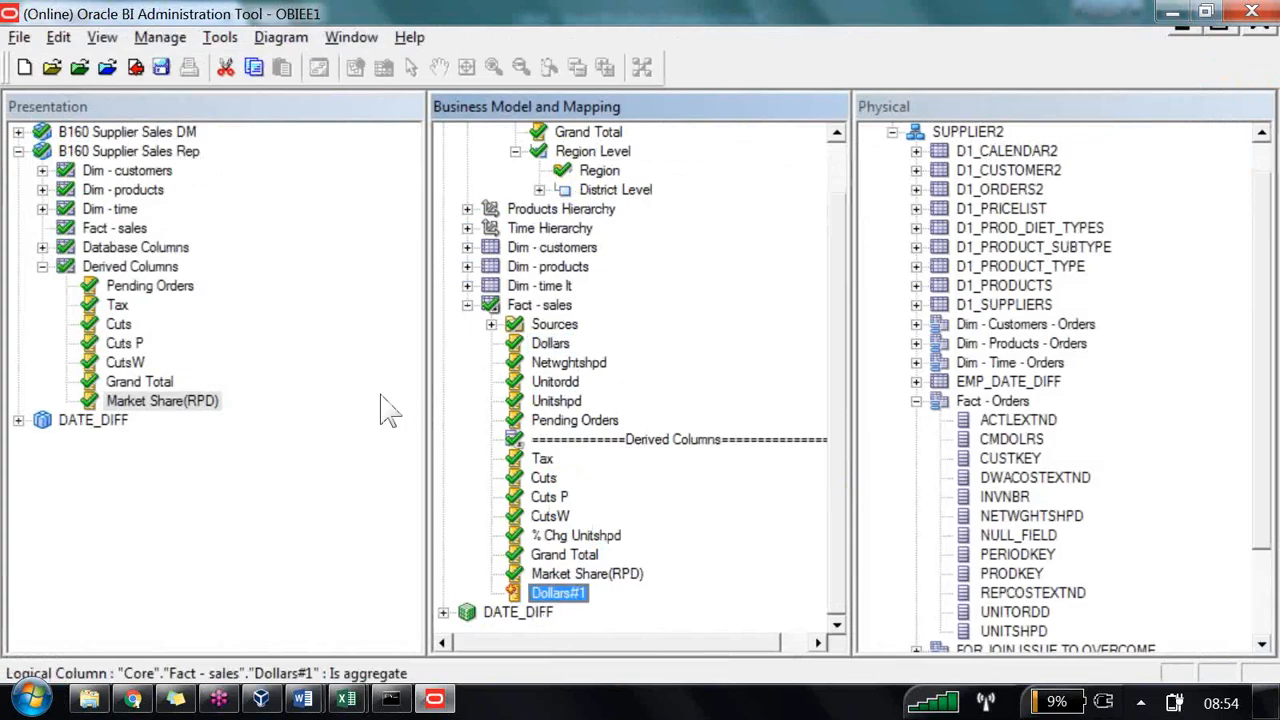
{"action": "key", "text": "F2"}
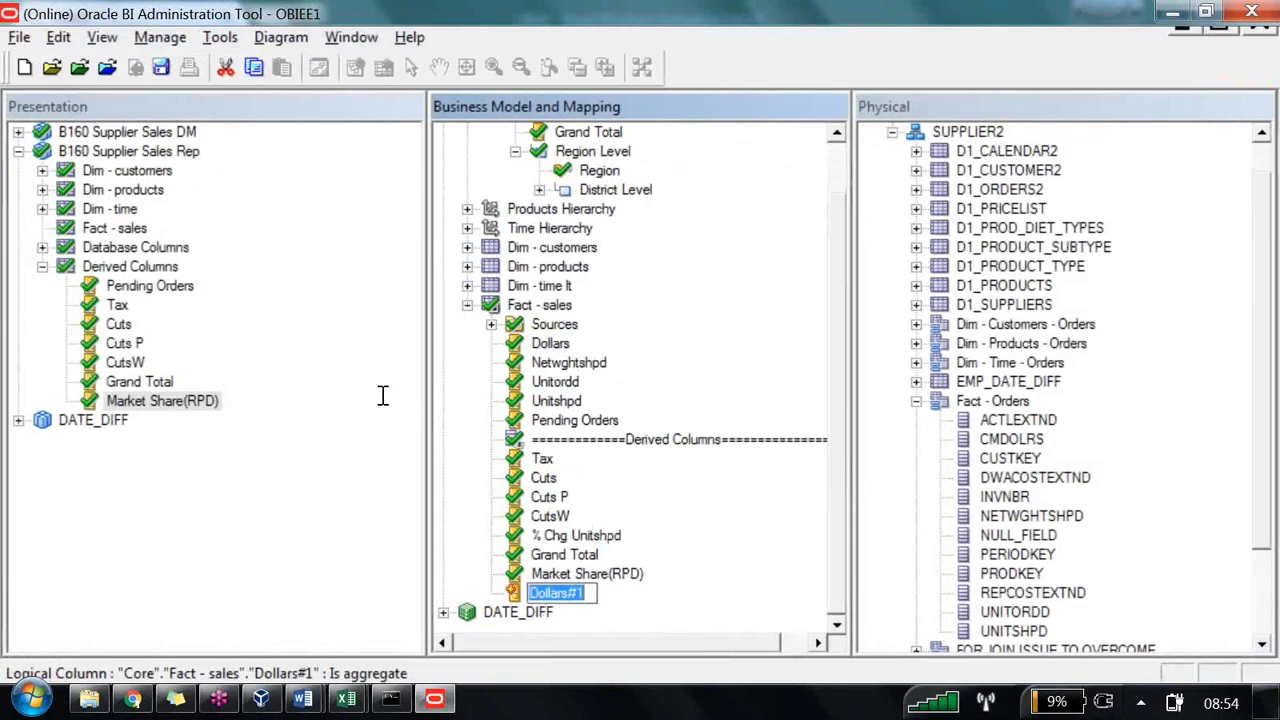
{"action": "type", "text": "Region L"}
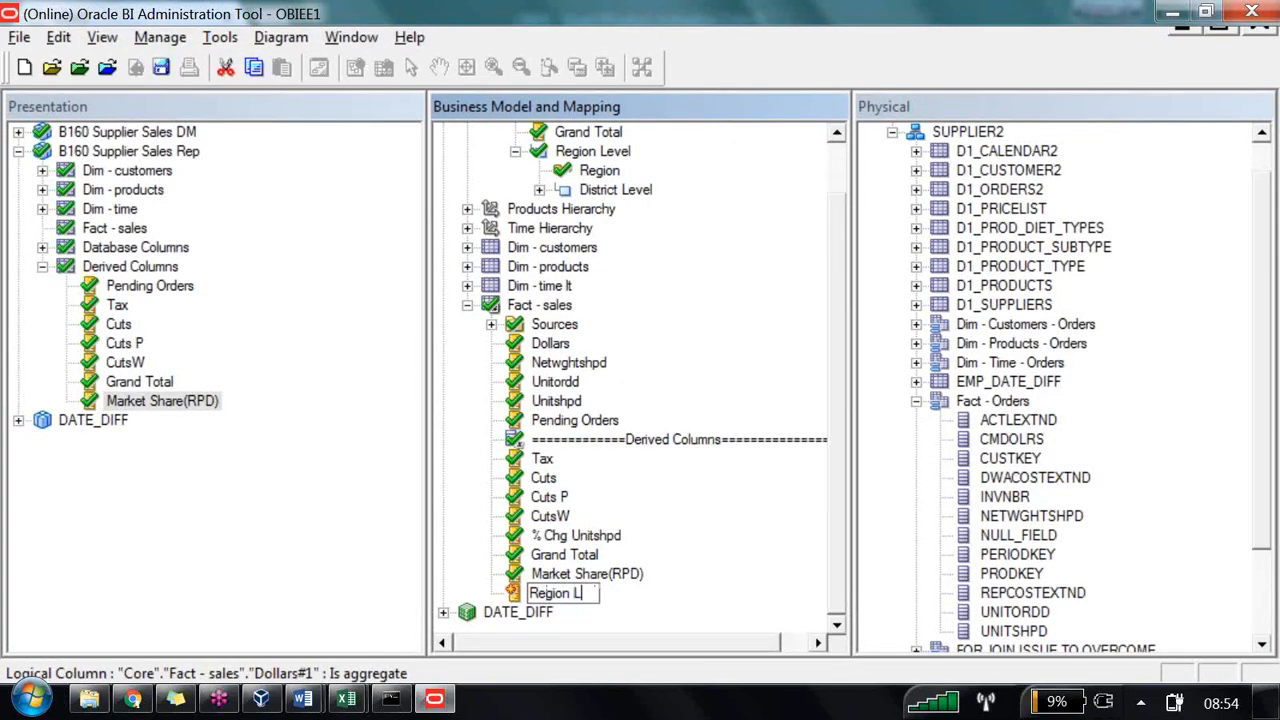
{"action": "type", "text": "evel Total"}
{"action": "key", "text": "Return"}
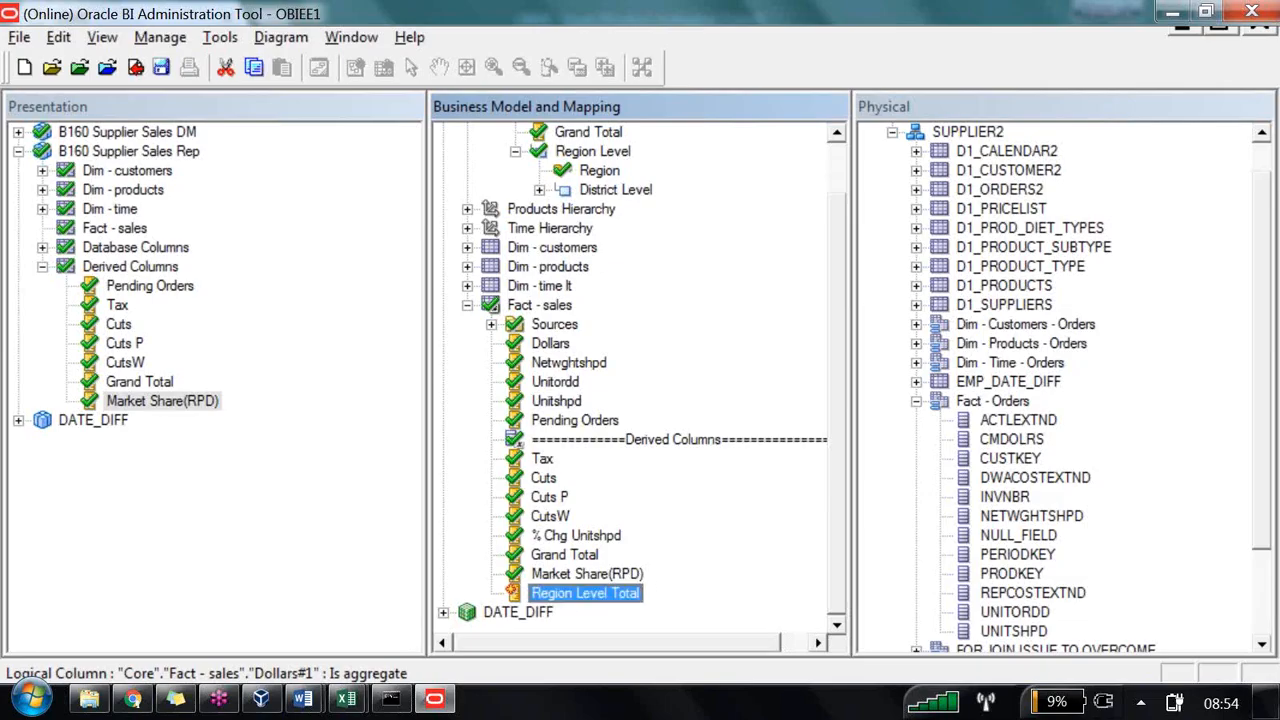
Step: Set Region Level Total's Customer Hierarchy logical level to Region Level
{"action": "key", "text": "Return"}
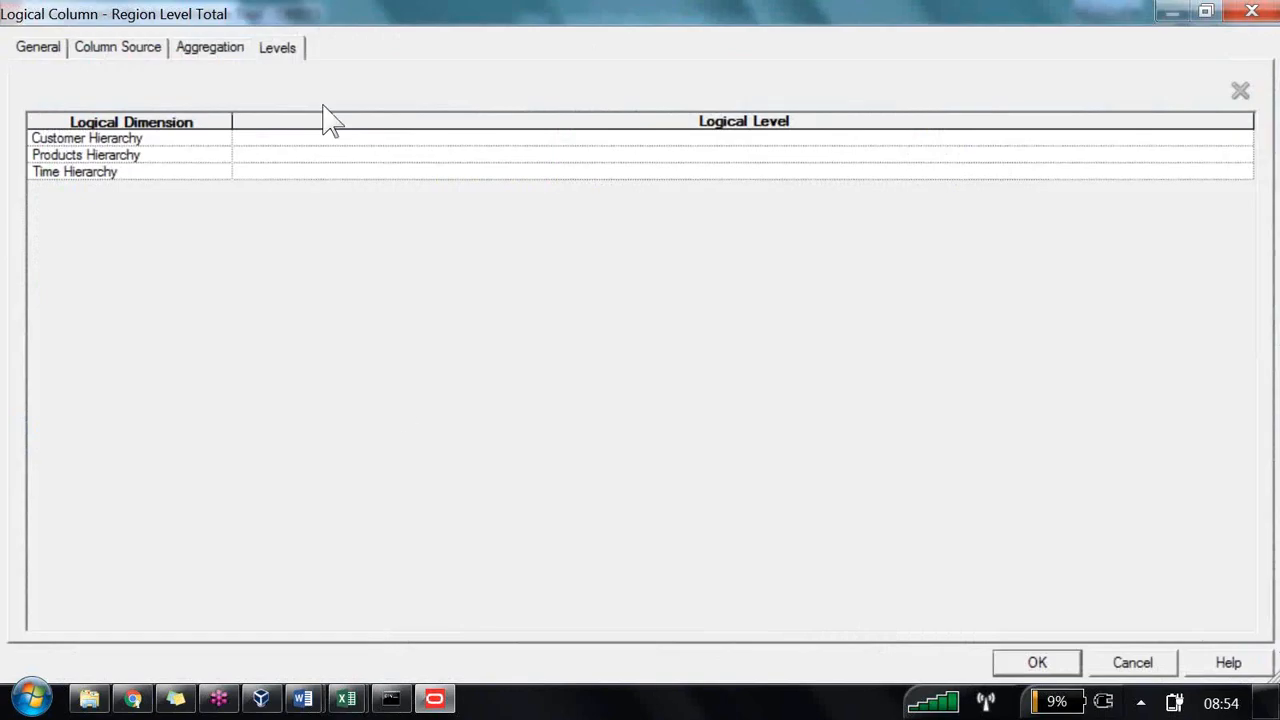
{"action": "left_click", "coordinate": [486, 139]}
{"action": "left_click", "coordinate": [1242, 138]}
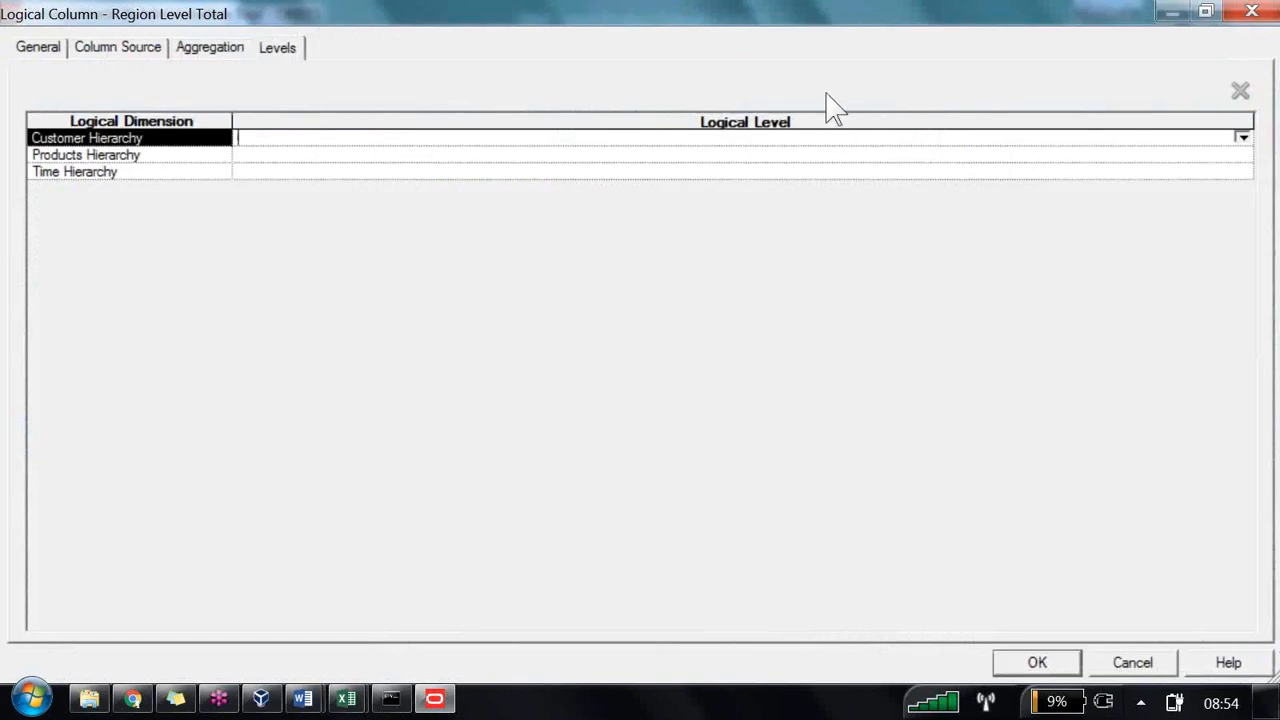
{"action": "key", "text": "Down"}
{"action": "key", "text": "Return"}
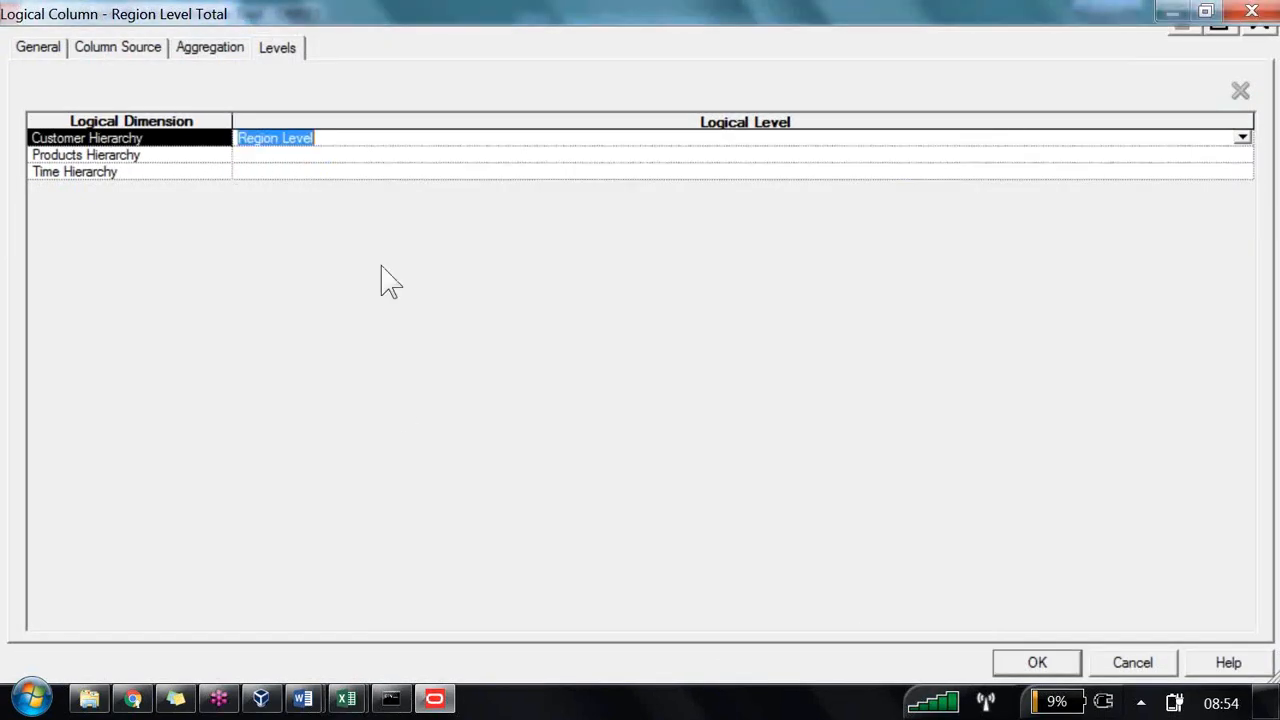
{"action": "left_click", "coordinate": [676, 438]}
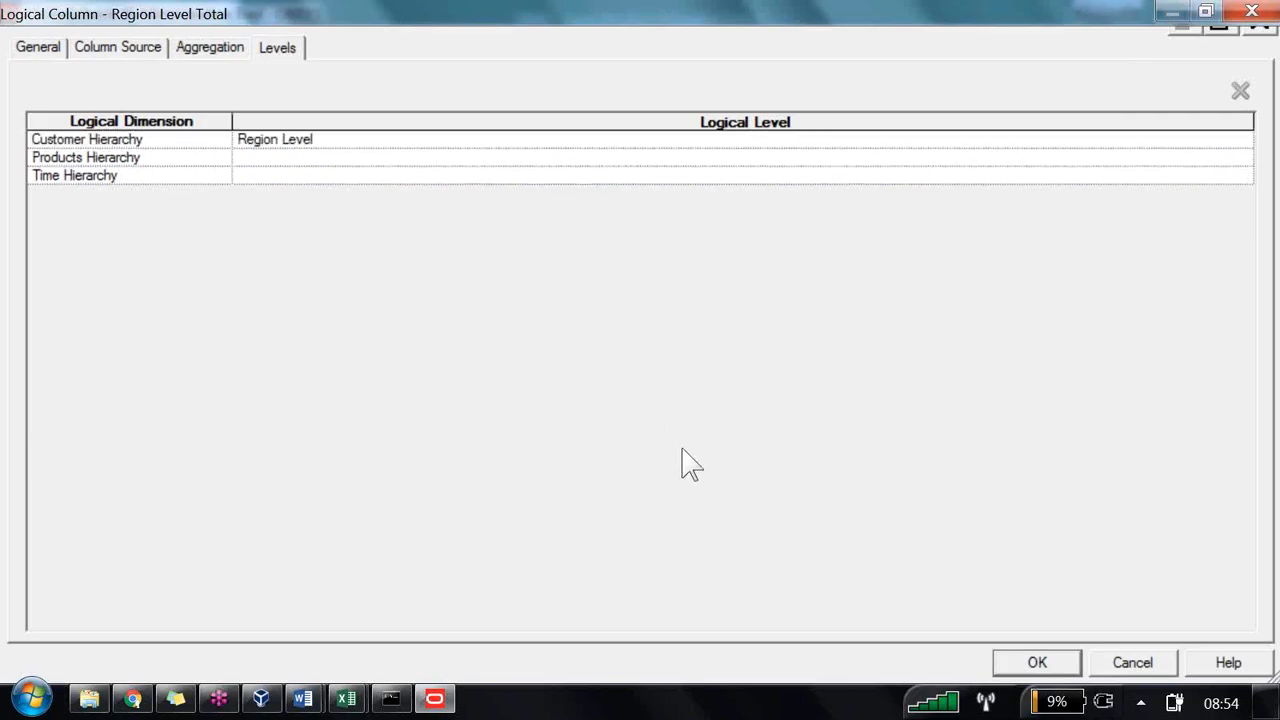
{"action": "key", "text": "Return"}
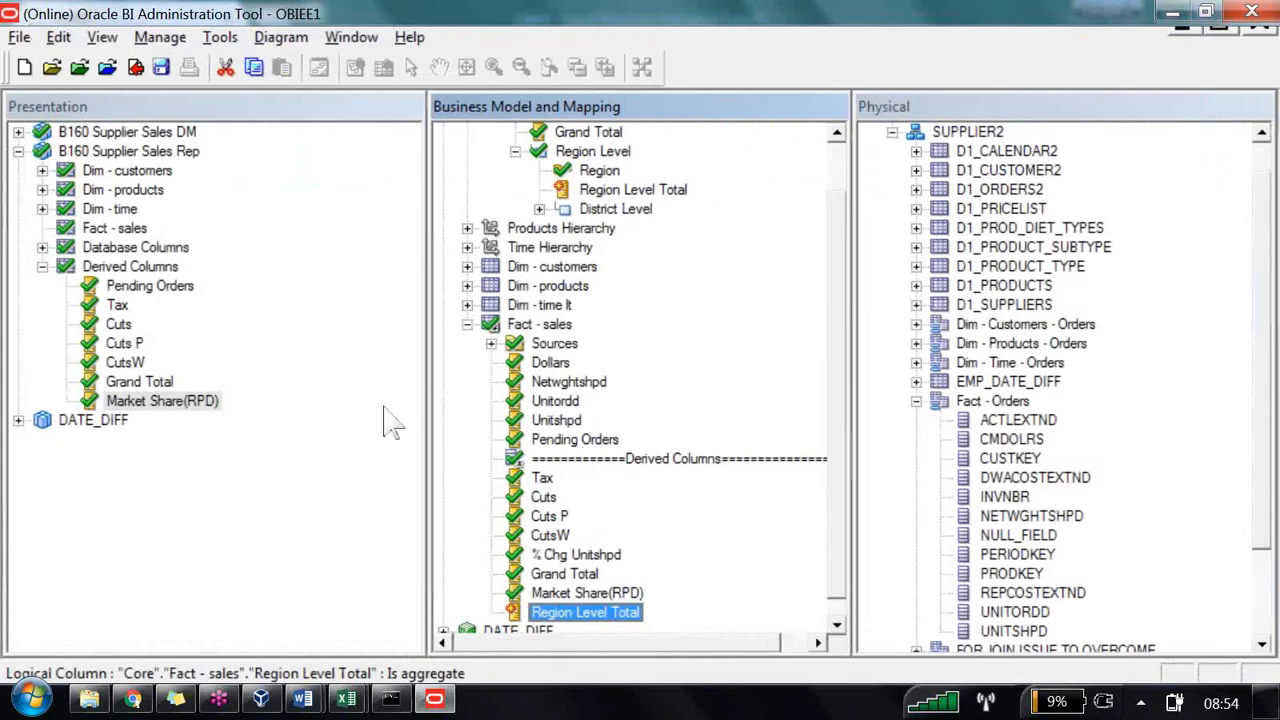
Step: Create a new logical column in Fact - sales named District Market Share within region
{"action": "left_click", "coordinate": [561, 367], "text": "ctrl"}
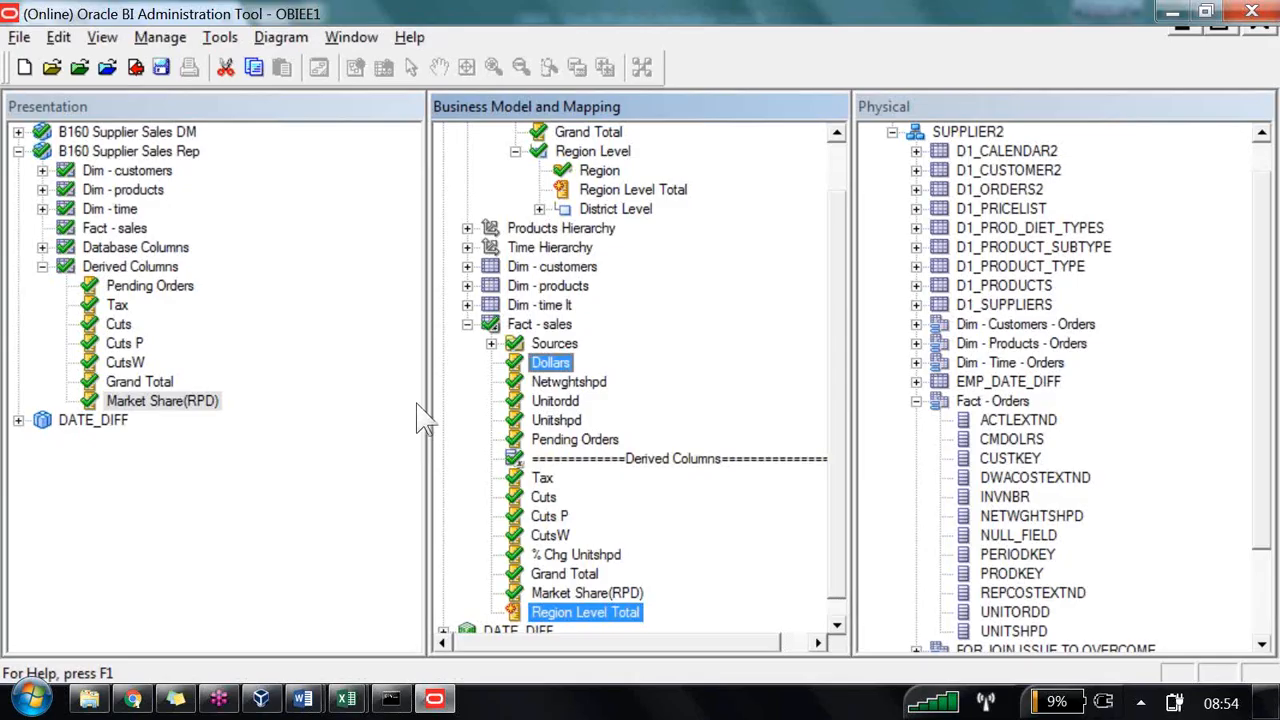
{"action": "left_click", "coordinate": [546, 326]}
{"action": "right_click", "coordinate": [568, 326]}
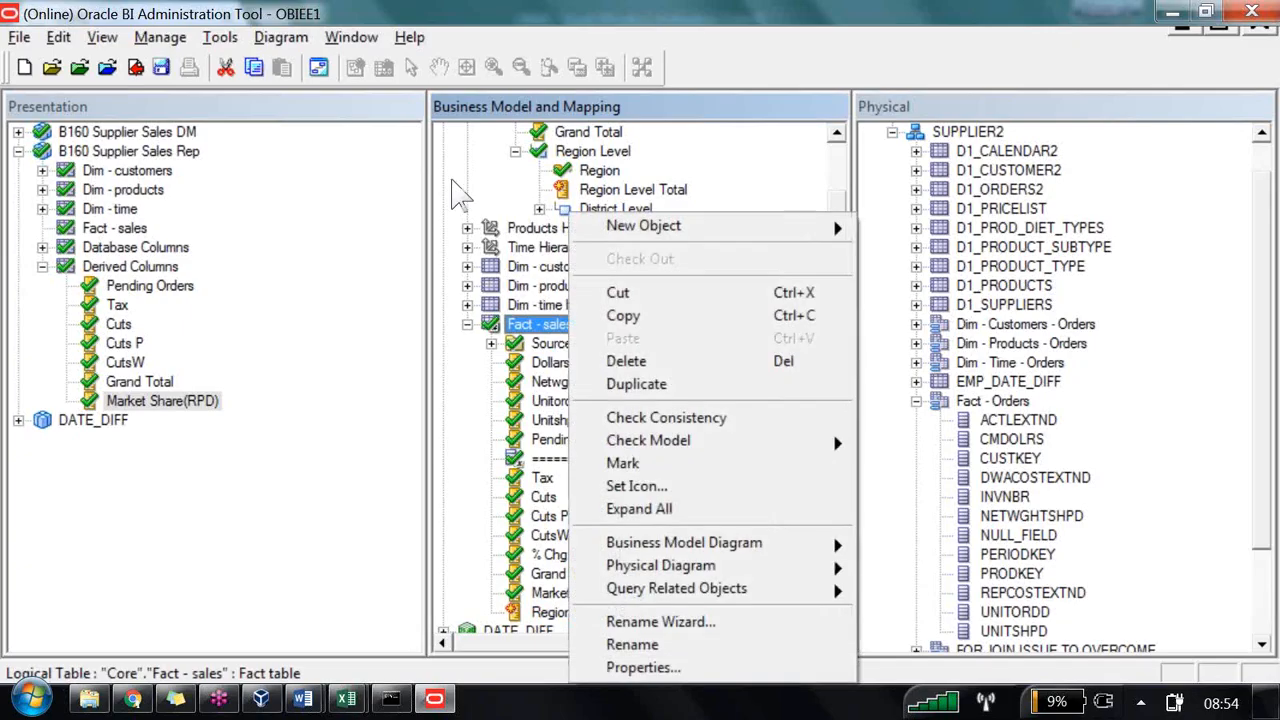
{"action": "mouse_move", "coordinate": [780, 229]}
{"action": "key", "text": "Down"}
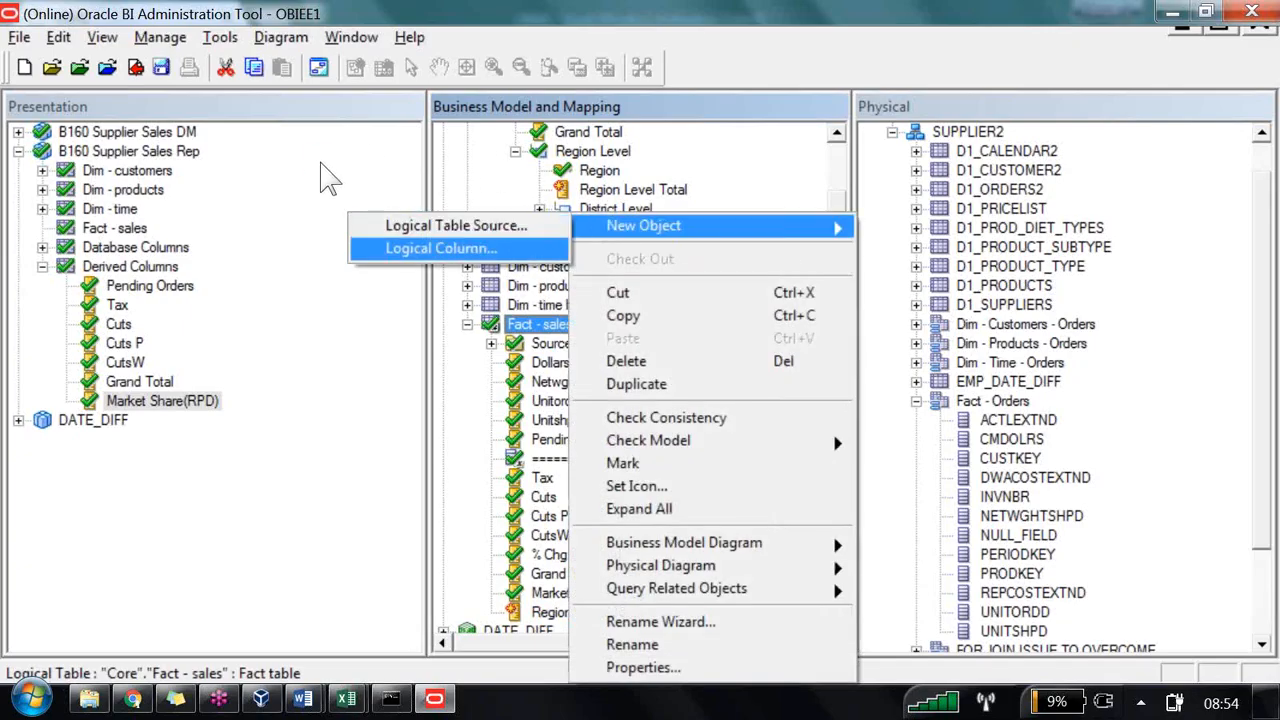
{"action": "key", "text": "Return"}
{"action": "type", "text": "Di"}
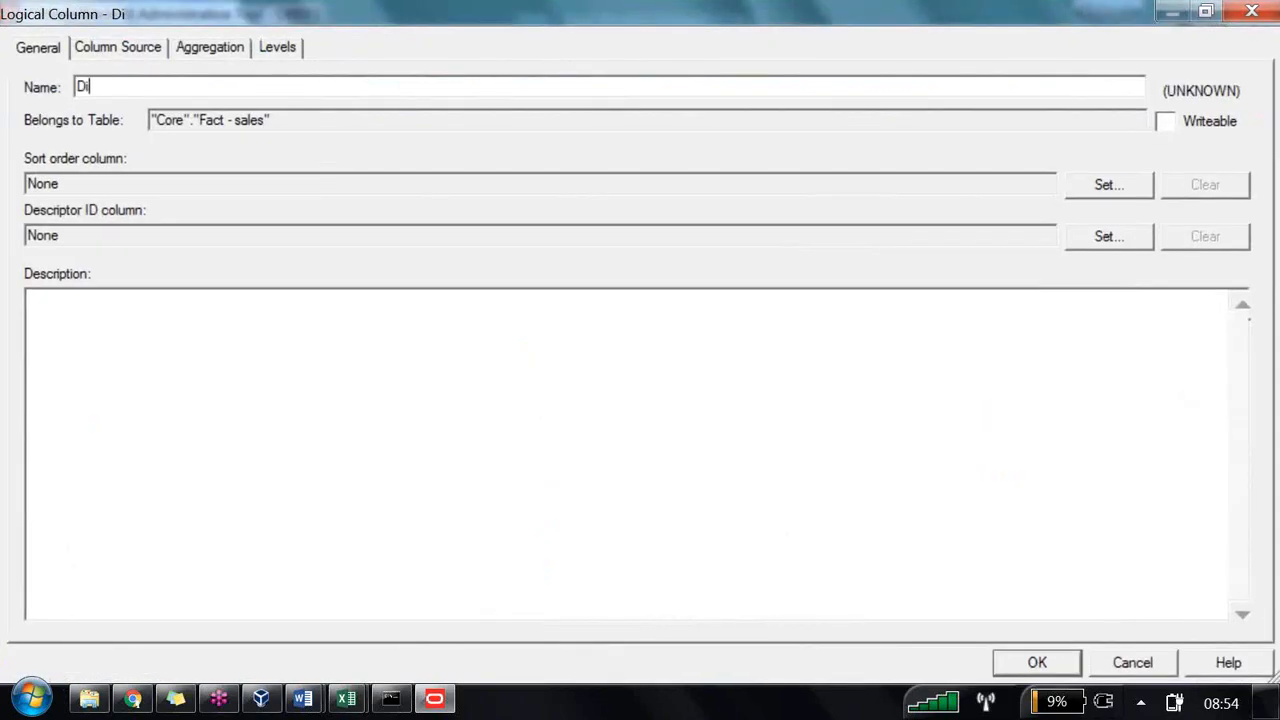
{"action": "type", "text": "strict W"}
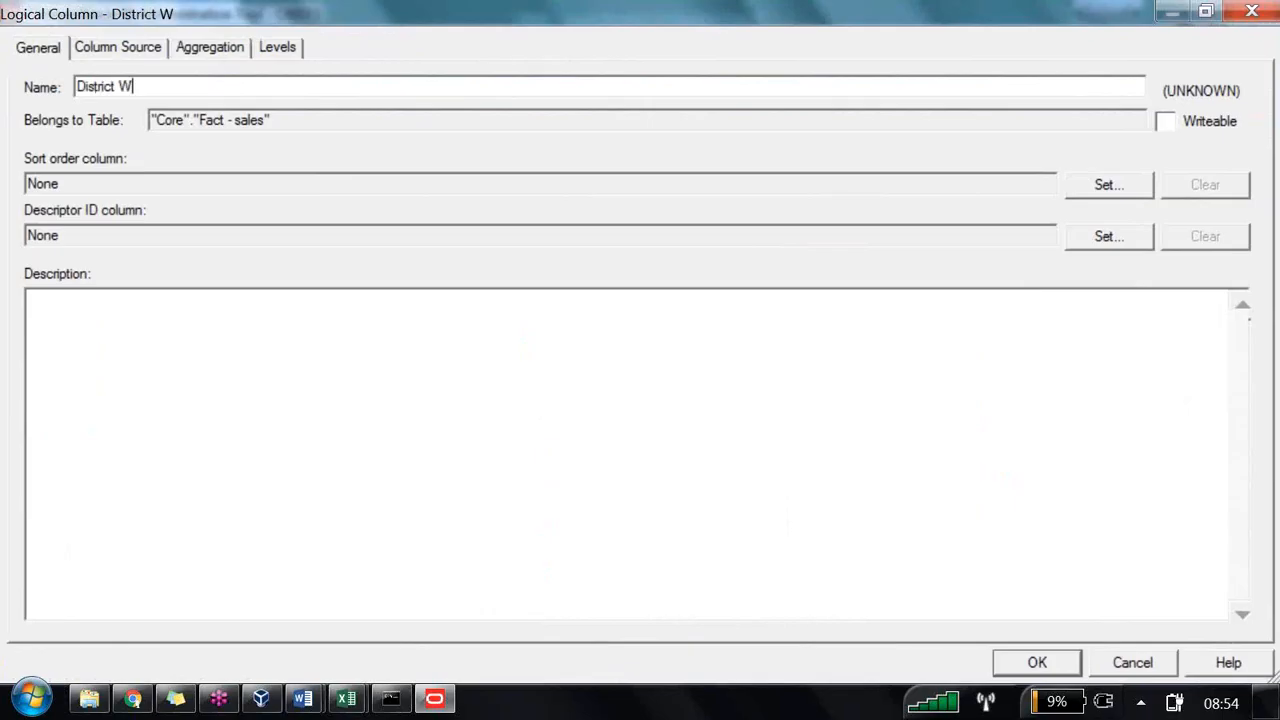
{"action": "key", "text": "BackSpace"}
{"action": "type", "text": "Mark"}
{"action": "type", "text": "et Share "}
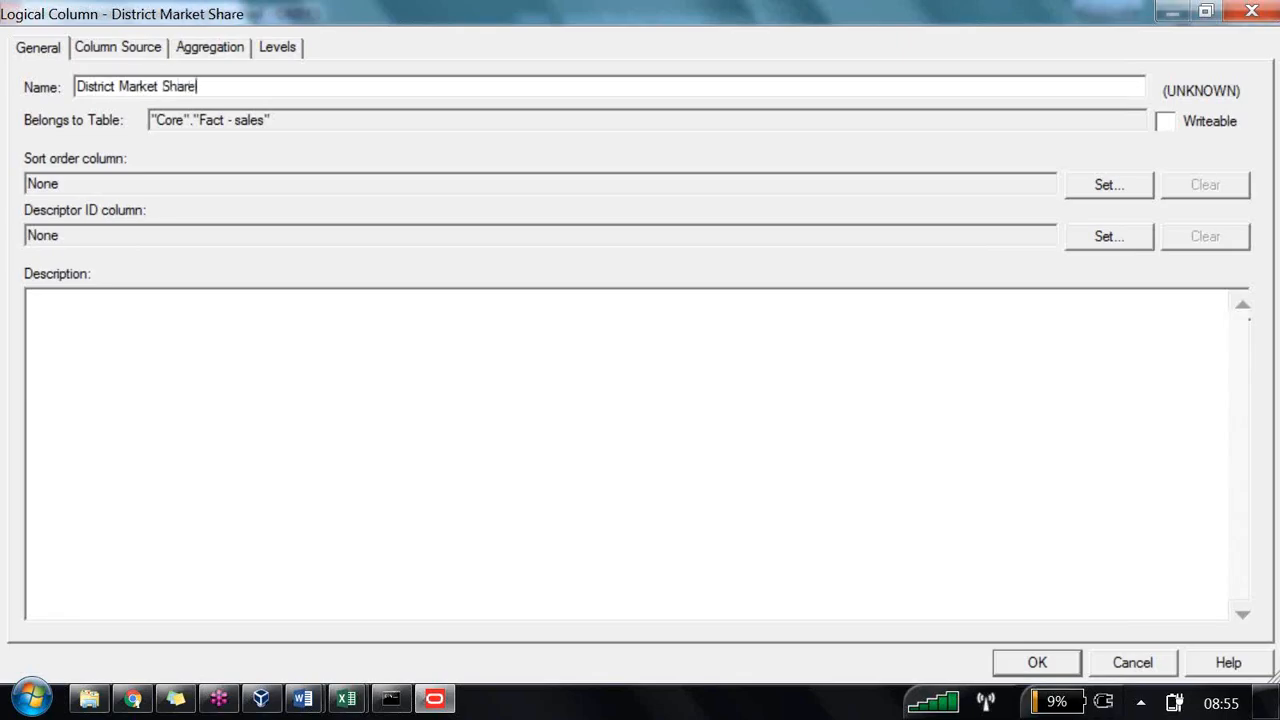
{"action": "type", "text": "with"}
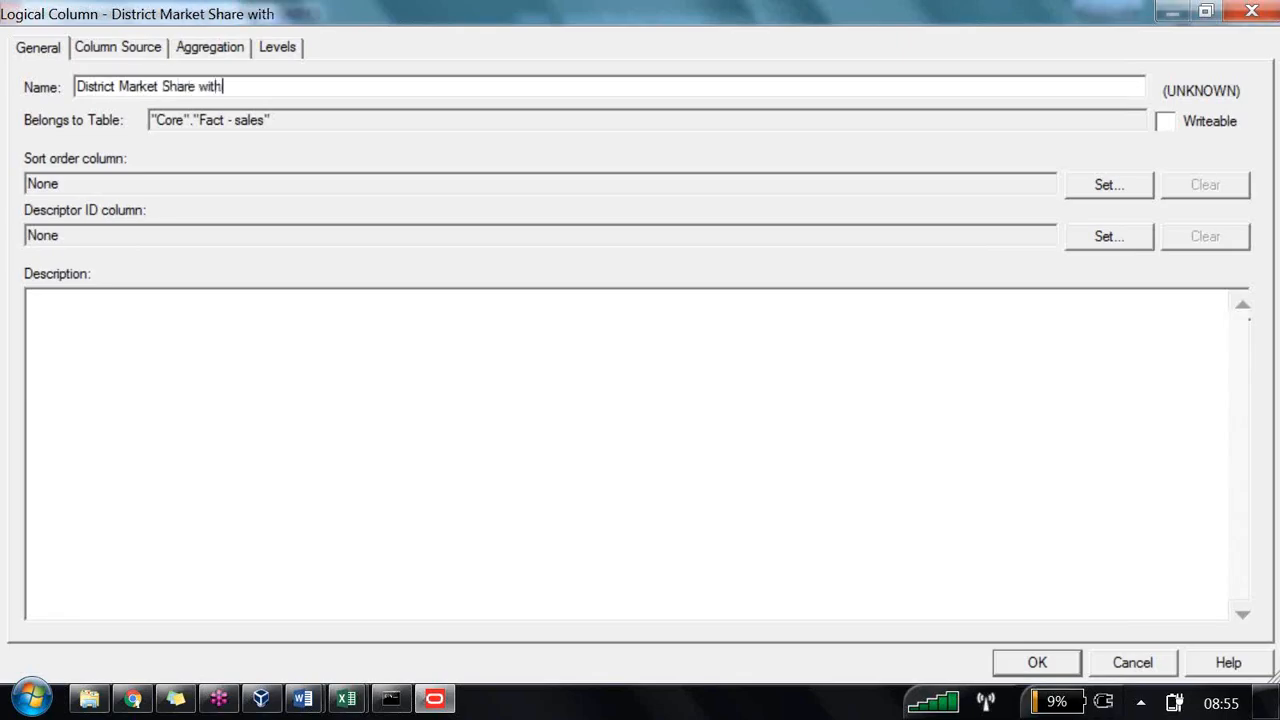
{"action": "type", "text": "in region"}
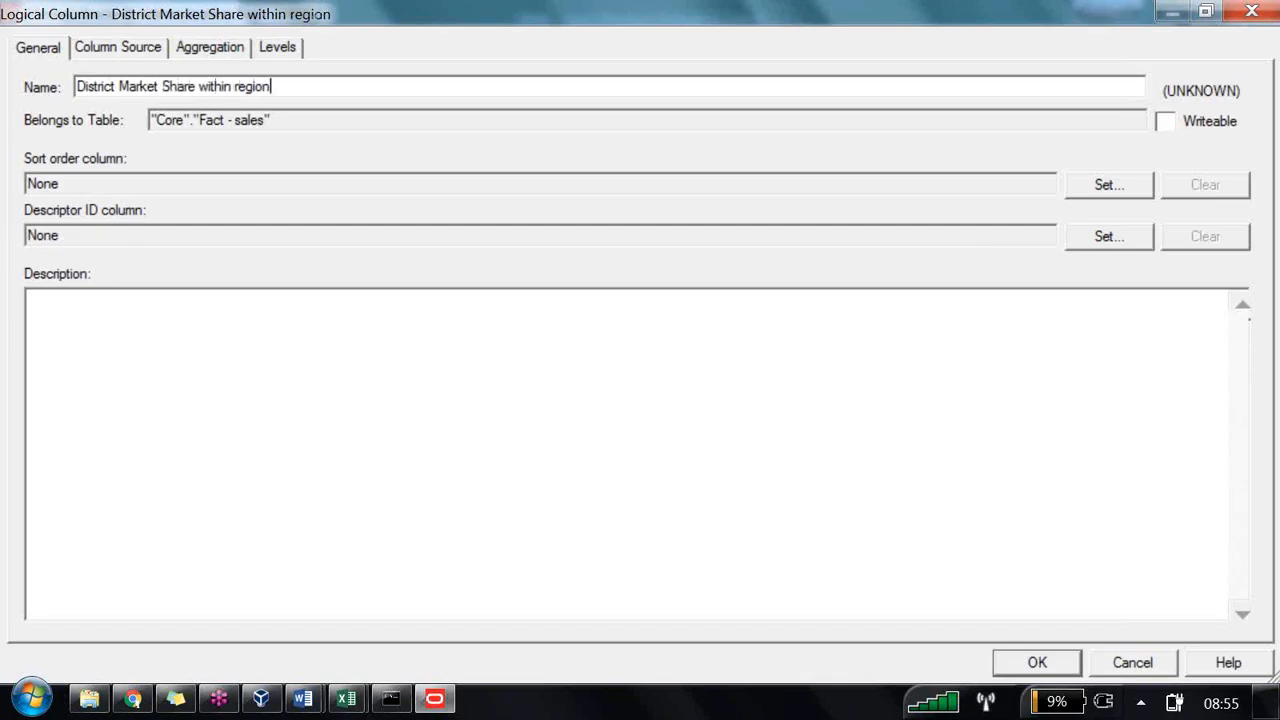
Step: Define the column's expression as Dollars / Region Level Total *100 in the Expression Builder and confirm
{"action": "left_click", "coordinate": [114, 47]}
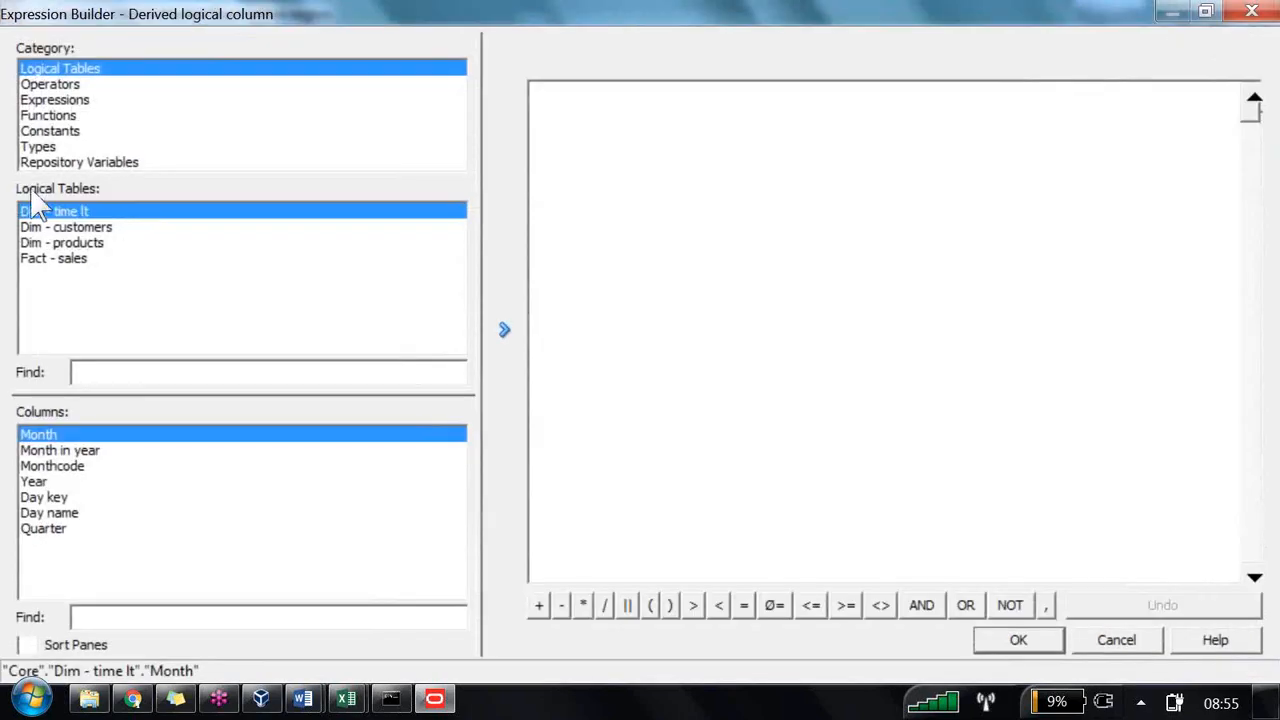
{"action": "left_click", "coordinate": [84, 258]}
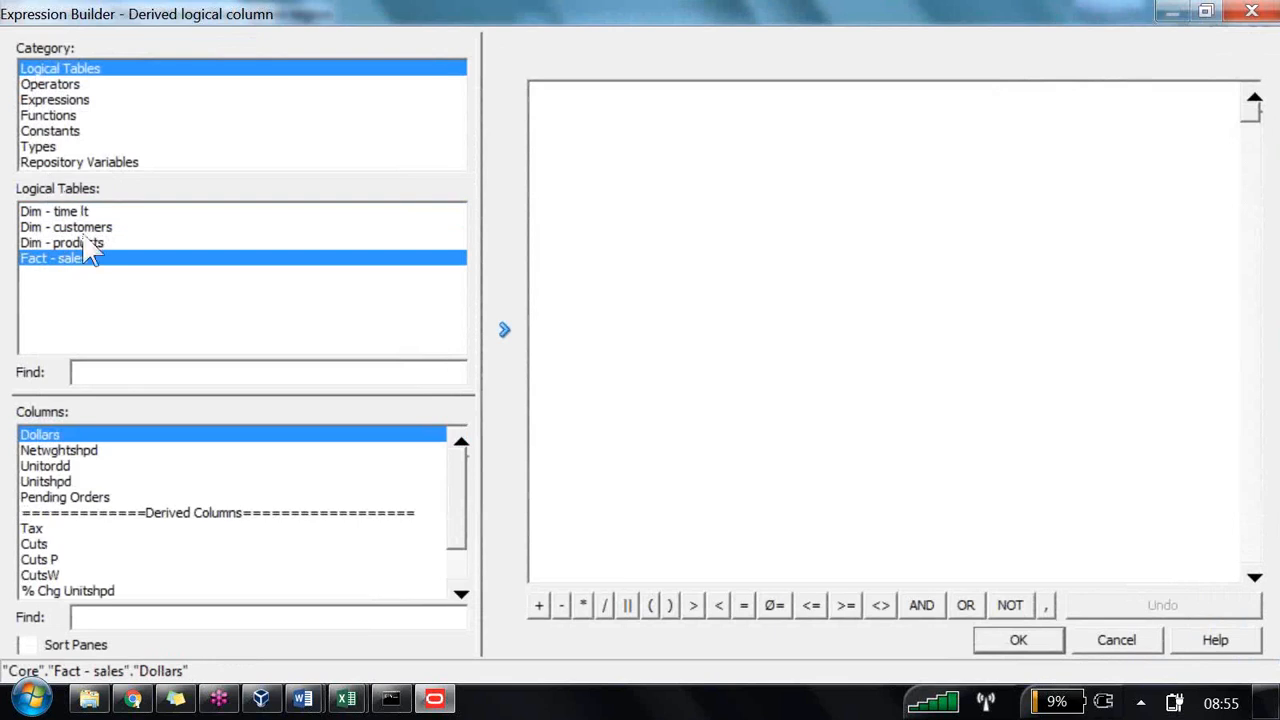
{"action": "left_click", "coordinate": [504, 330]}
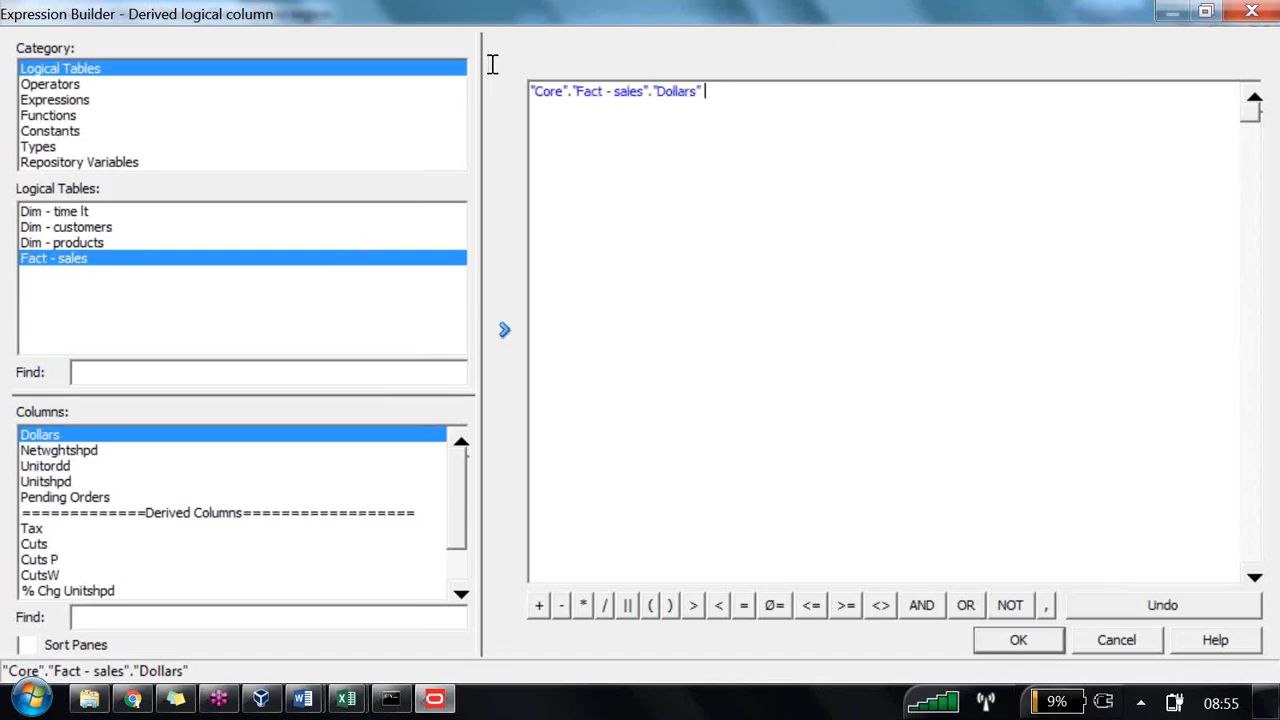
{"action": "type", "text": "/"}
{"action": "scroll", "coordinate": [310, 378], "scroll_direction": "down", "scroll_amount": 1}
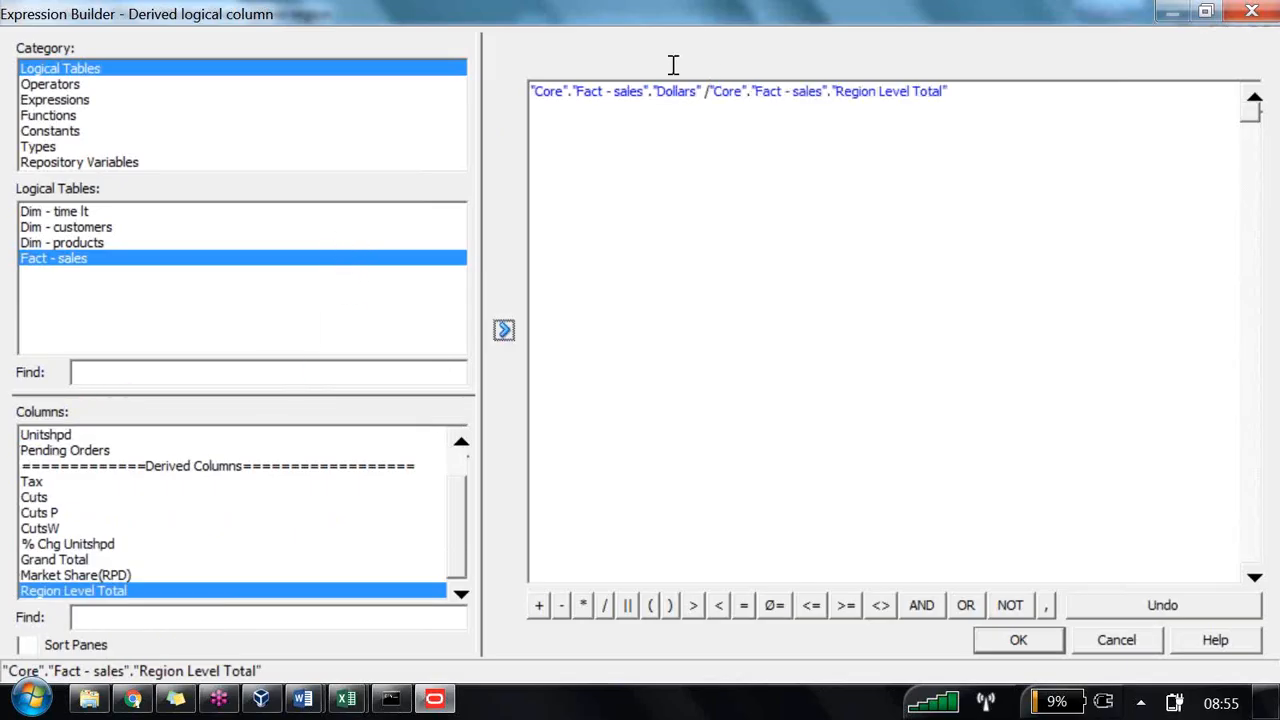
{"action": "left_click", "coordinate": [1263, 64]}
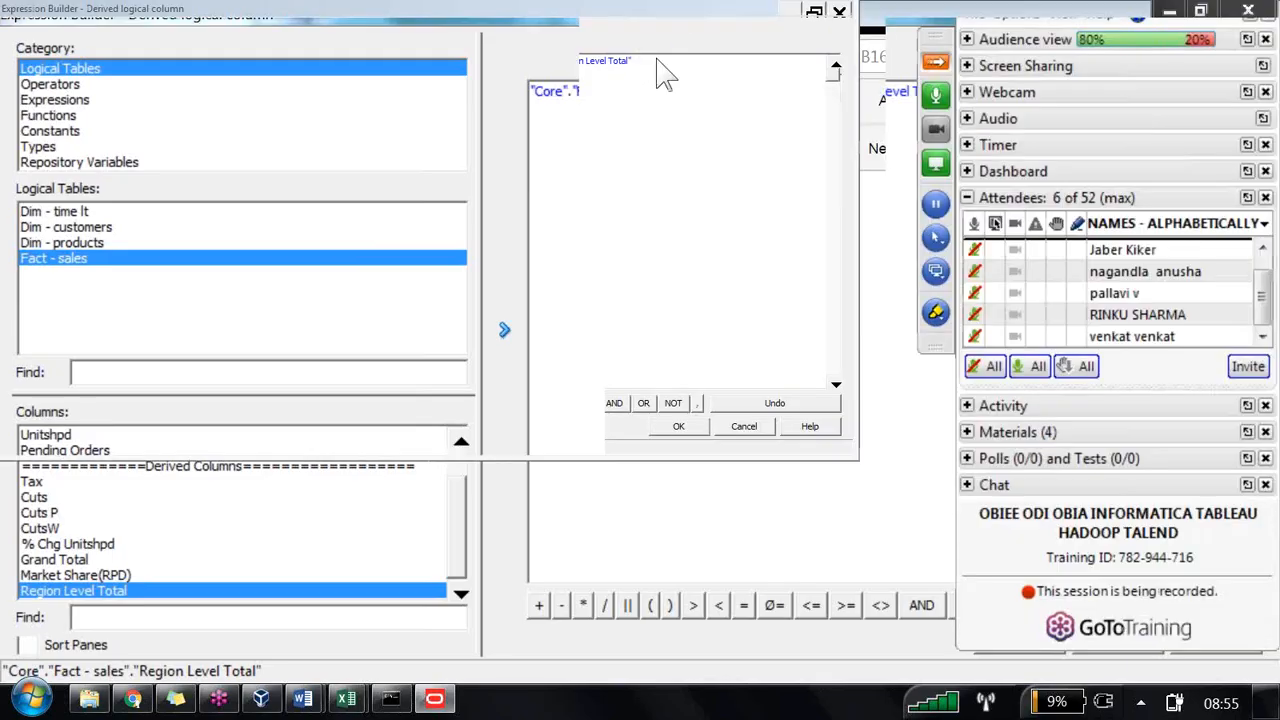
{"action": "left_click", "coordinate": [967, 66]}
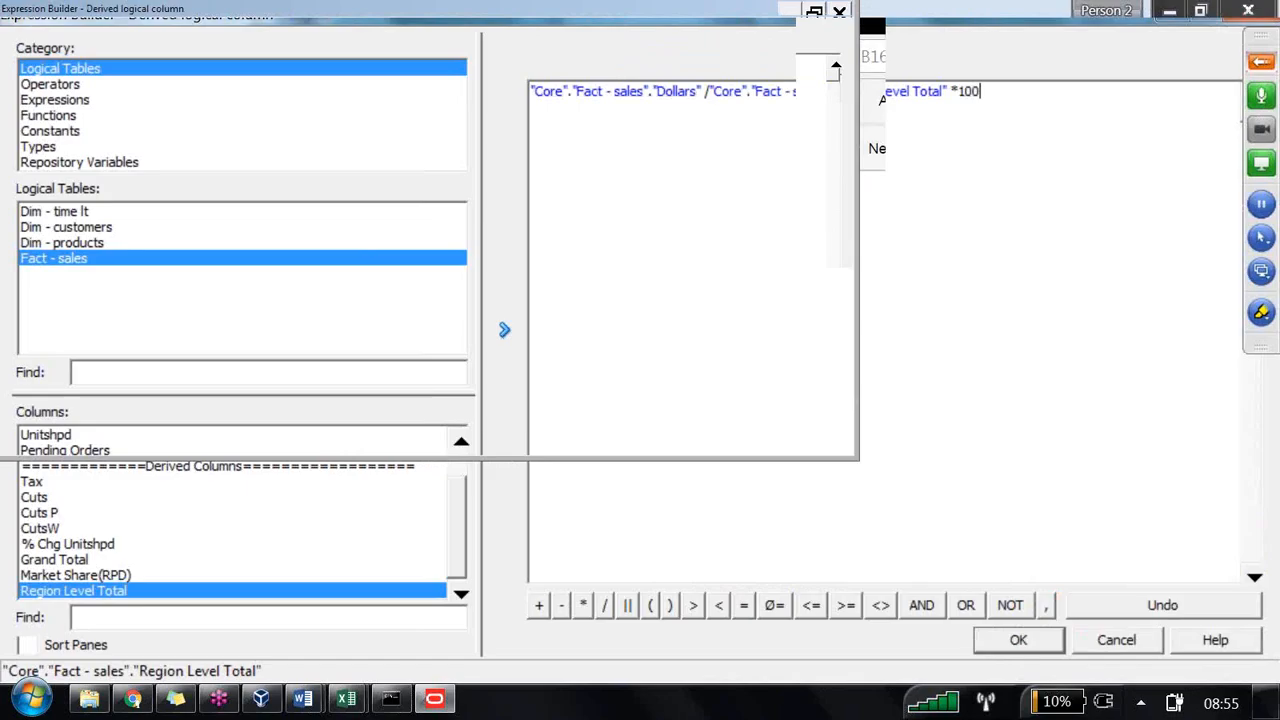
{"action": "left_click", "coordinate": [1018, 640]}
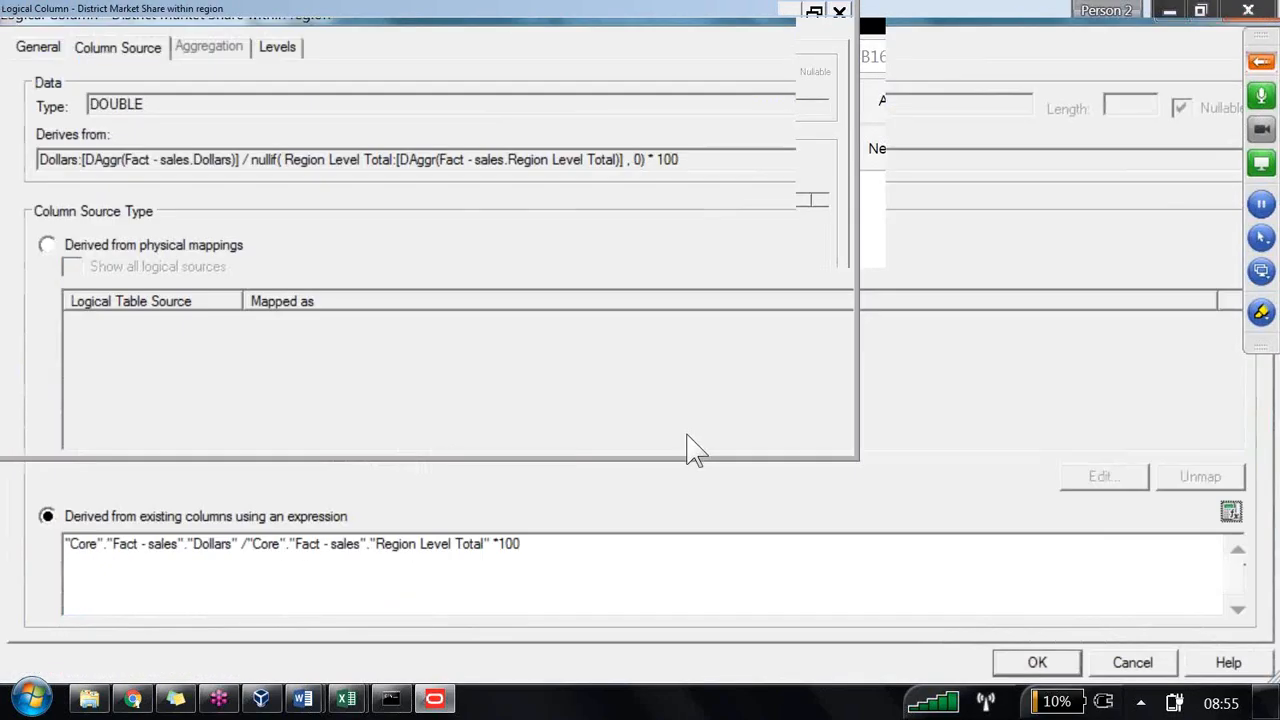
{"action": "key", "text": "Return"}
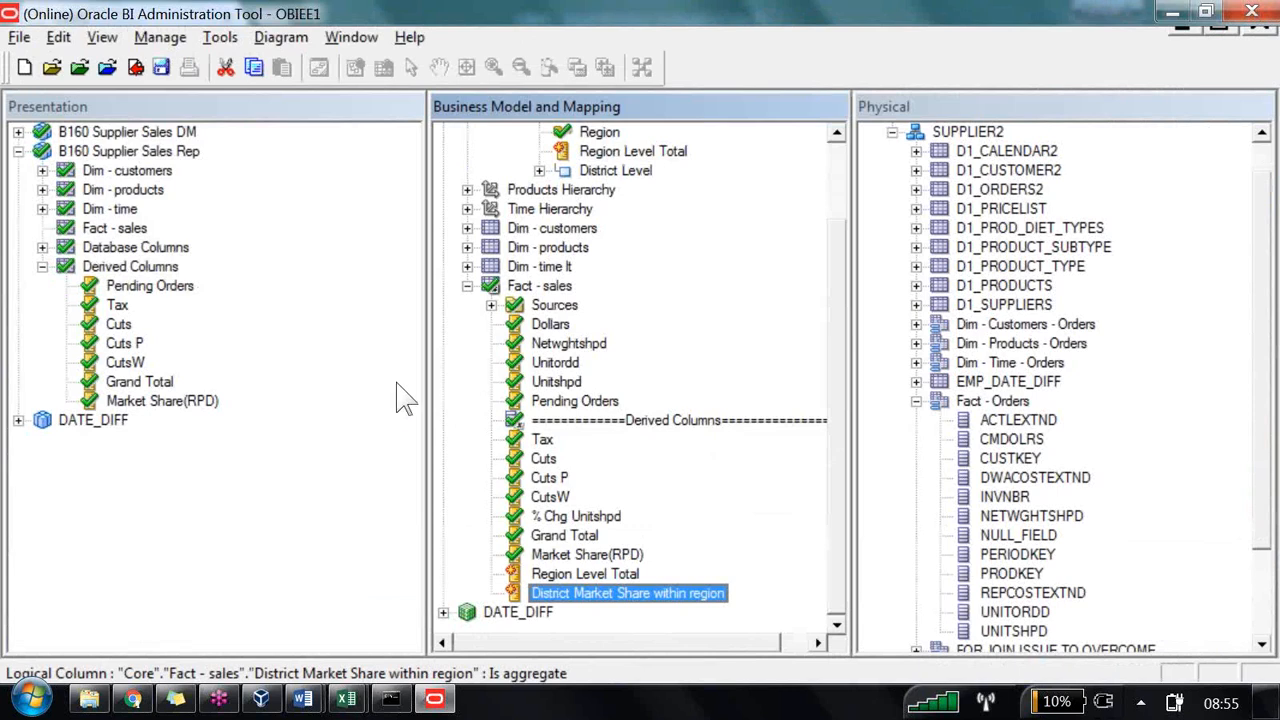
Step: Add Region Level Total and District Market Share within region to the presentation Derived Columns folder and save without a global consistency check
{"action": "key", "text": "shift+Up"}
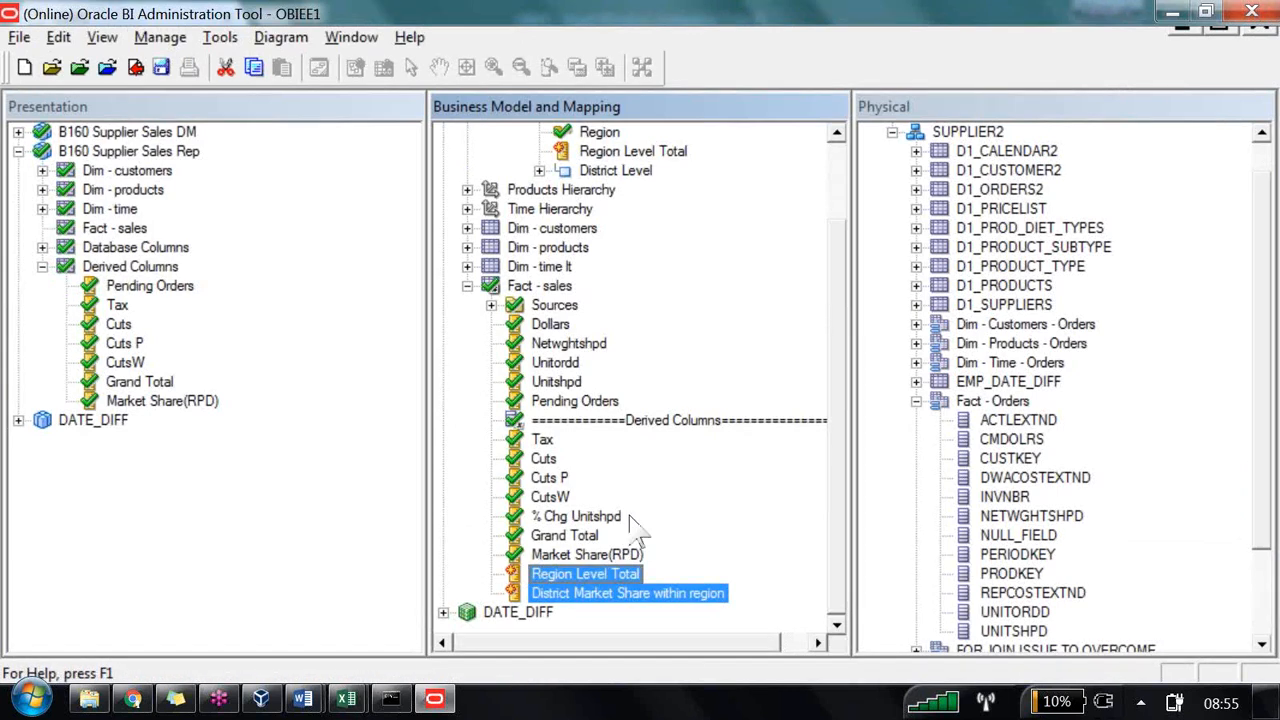
{"action": "left_click_drag", "start_coordinate": [632, 576], "coordinate": [112, 200]}
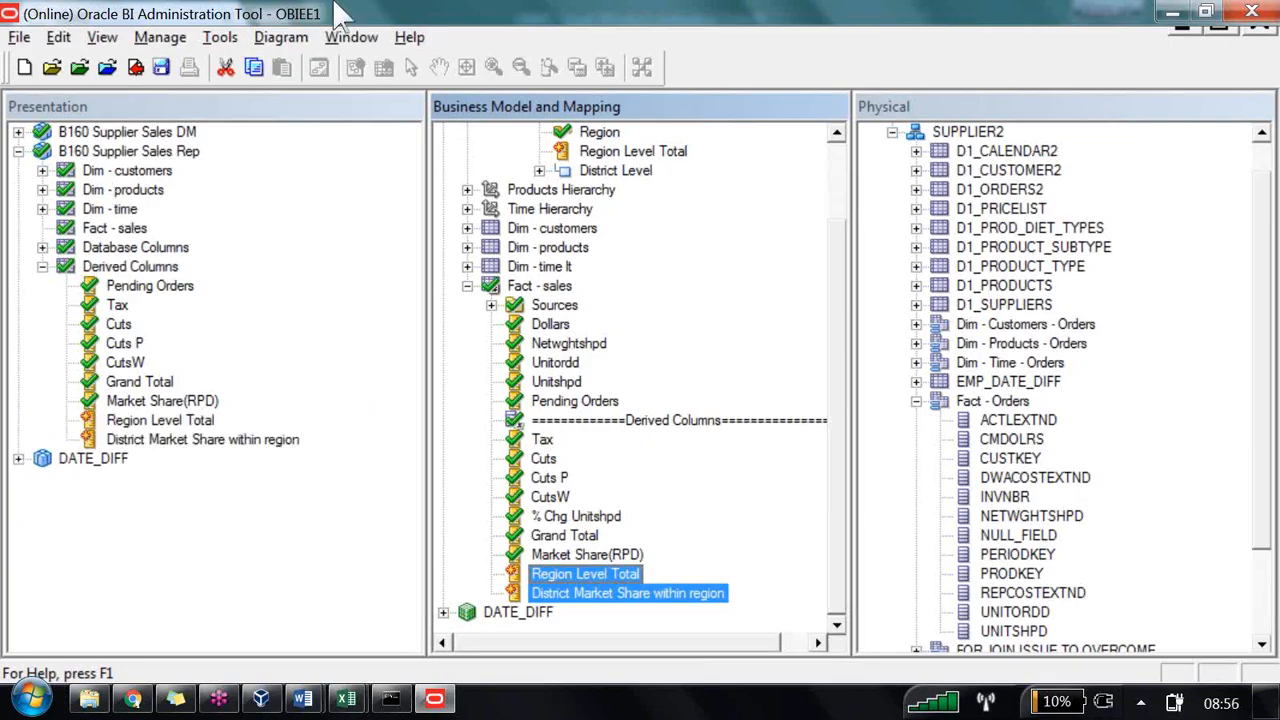
{"action": "left_click", "coordinate": [139, 70]}
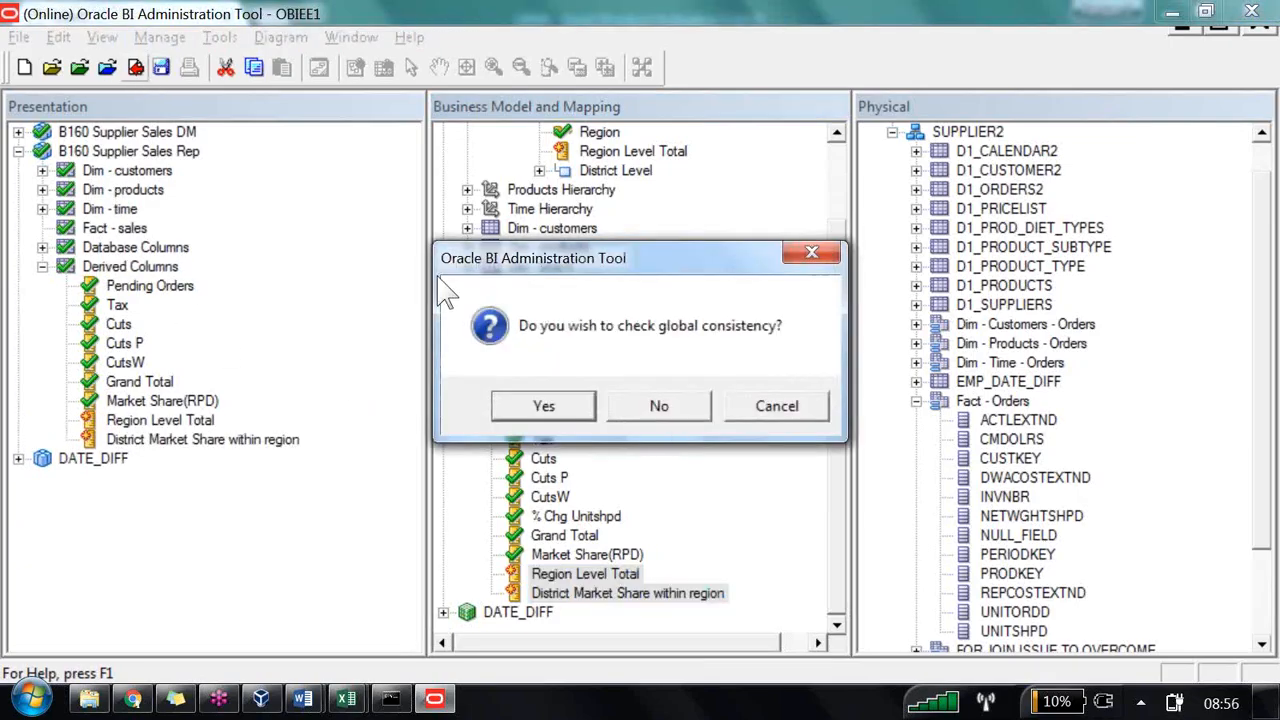
{"action": "left_click", "coordinate": [662, 404]}
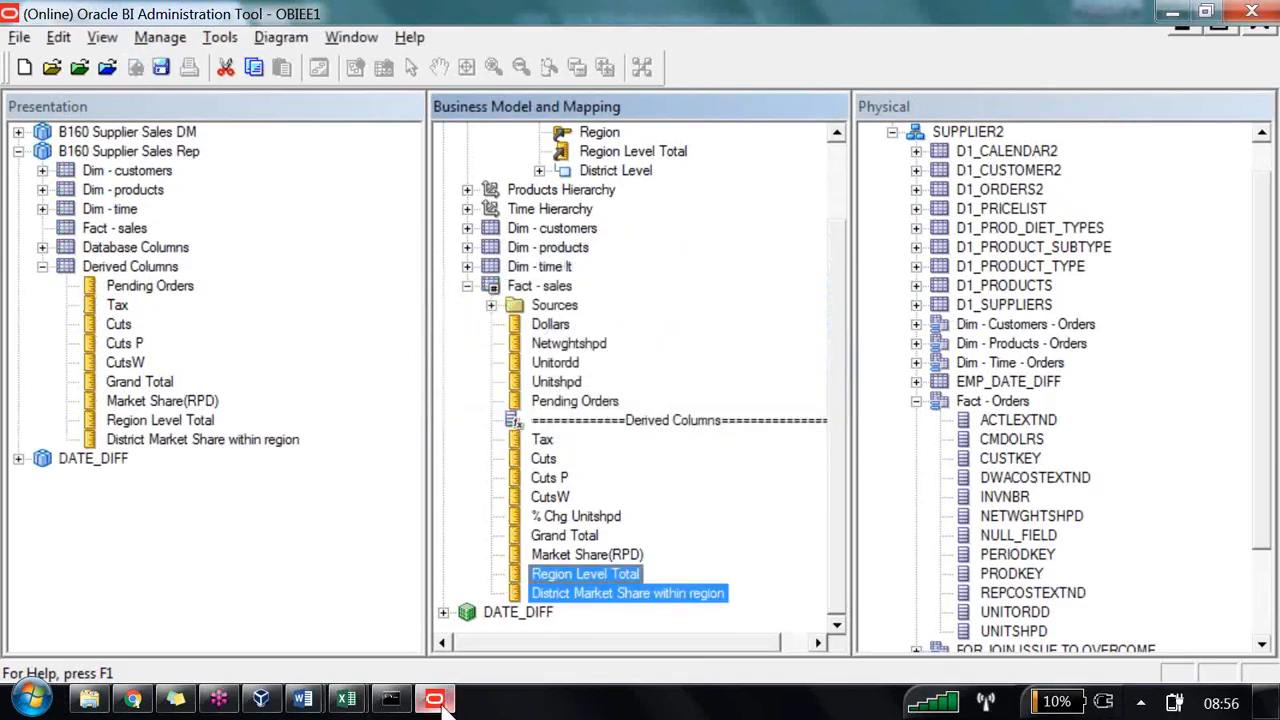
Step: Start a new analysis on B160 Supplier Sales Rep and reload the server metadata
{"action": "mouse_move", "coordinate": [305, 702]}
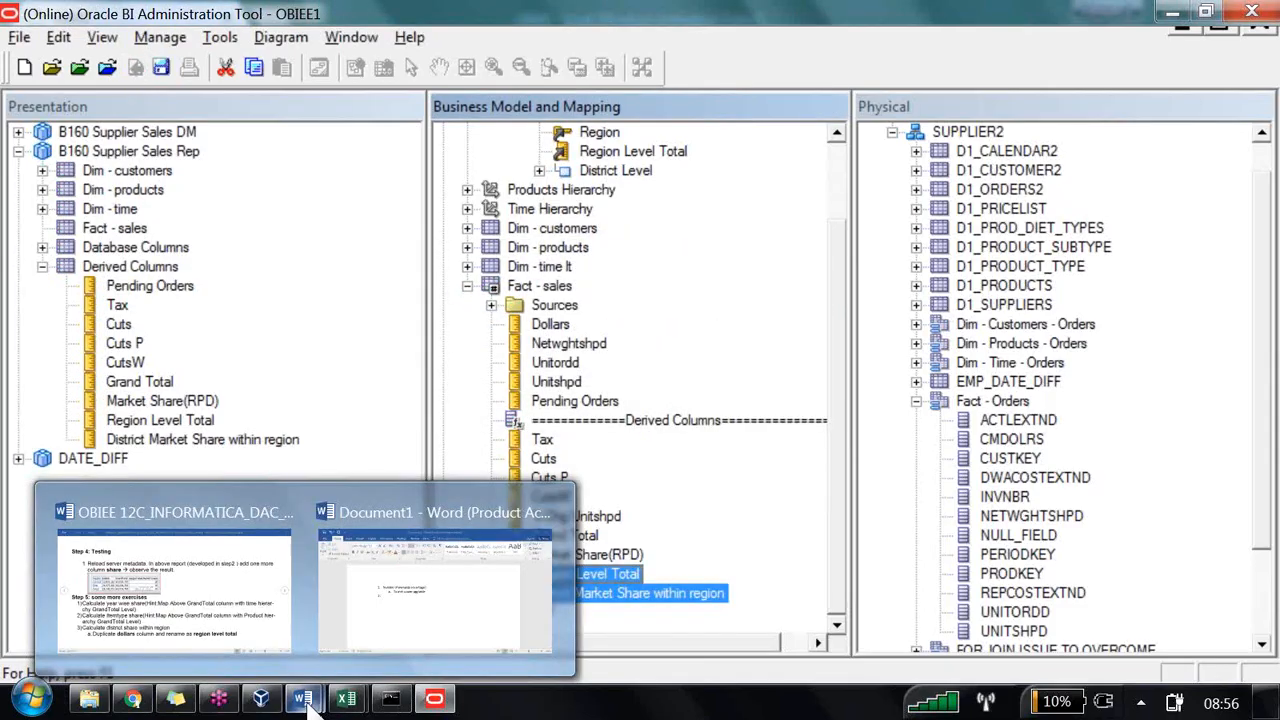
{"action": "left_click", "coordinate": [133, 699]}
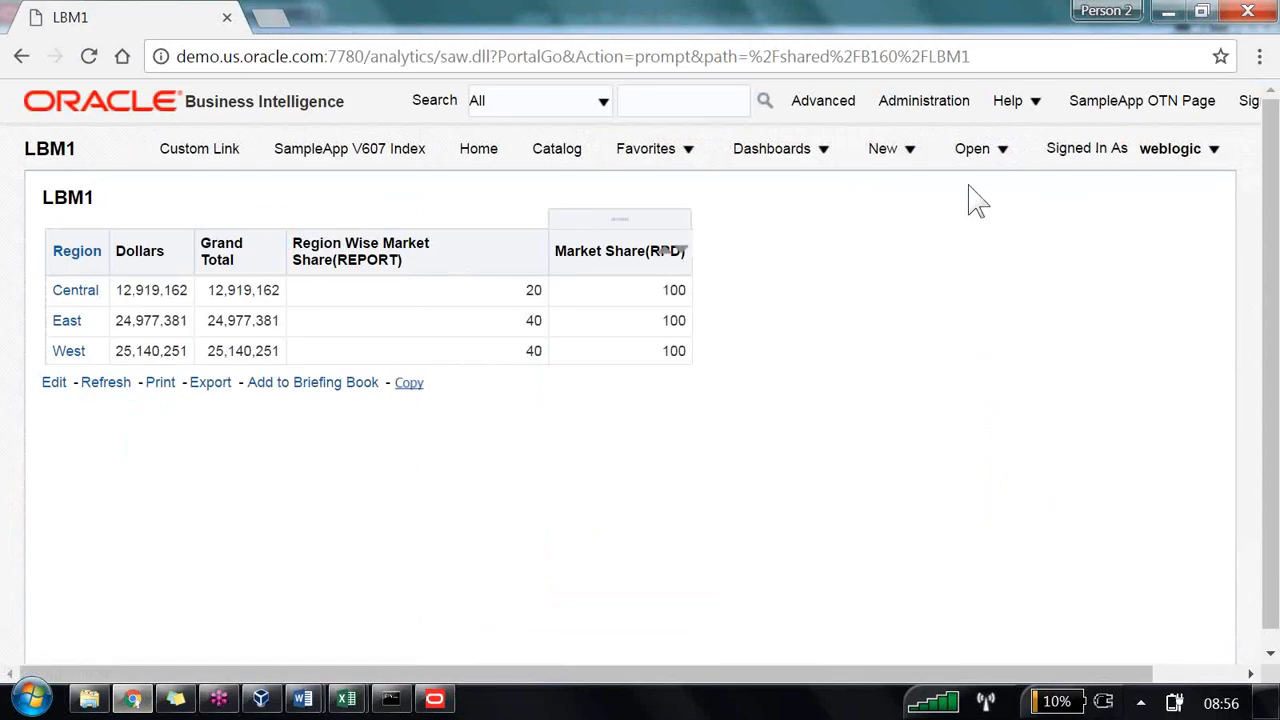
{"action": "left_click", "coordinate": [875, 160]}
{"action": "left_click", "coordinate": [900, 165]}
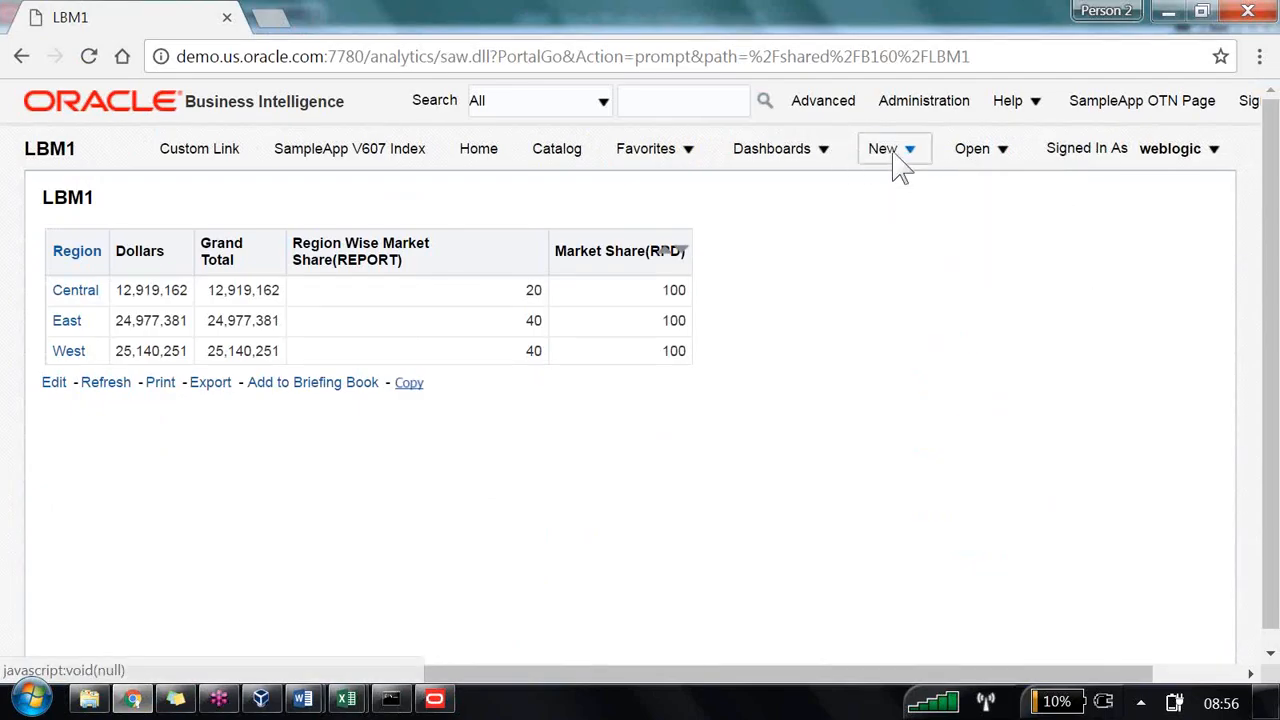
{"action": "left_click", "coordinate": [900, 160]}
{"action": "left_click", "coordinate": [921, 305]}
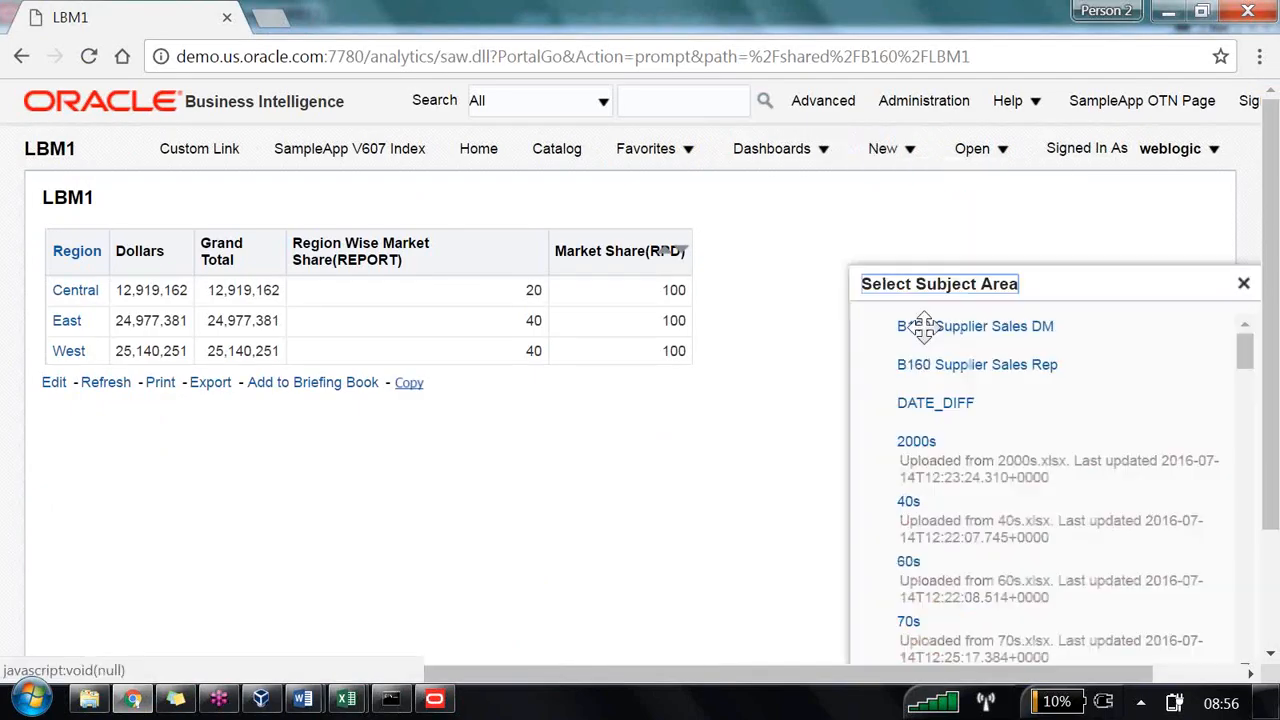
{"action": "left_click", "coordinate": [925, 364]}
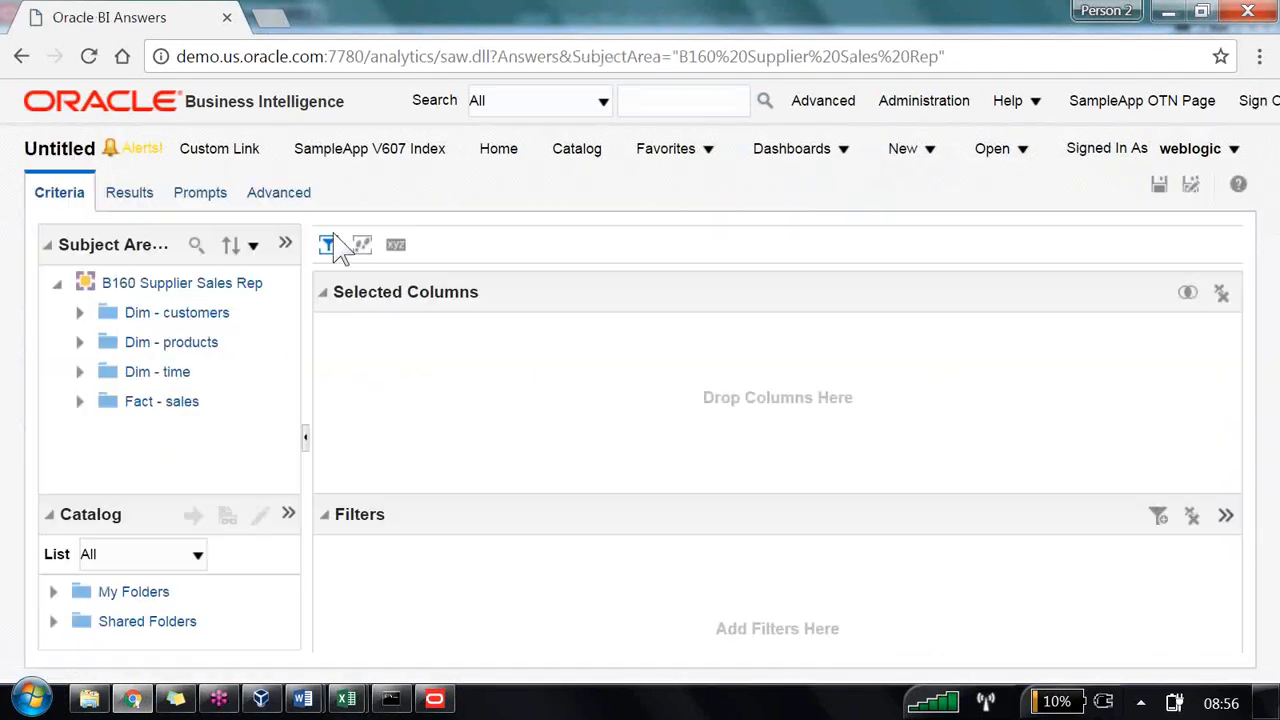
{"action": "left_click", "coordinate": [329, 244]}
{"action": "mouse_move", "coordinate": [357, 306]}
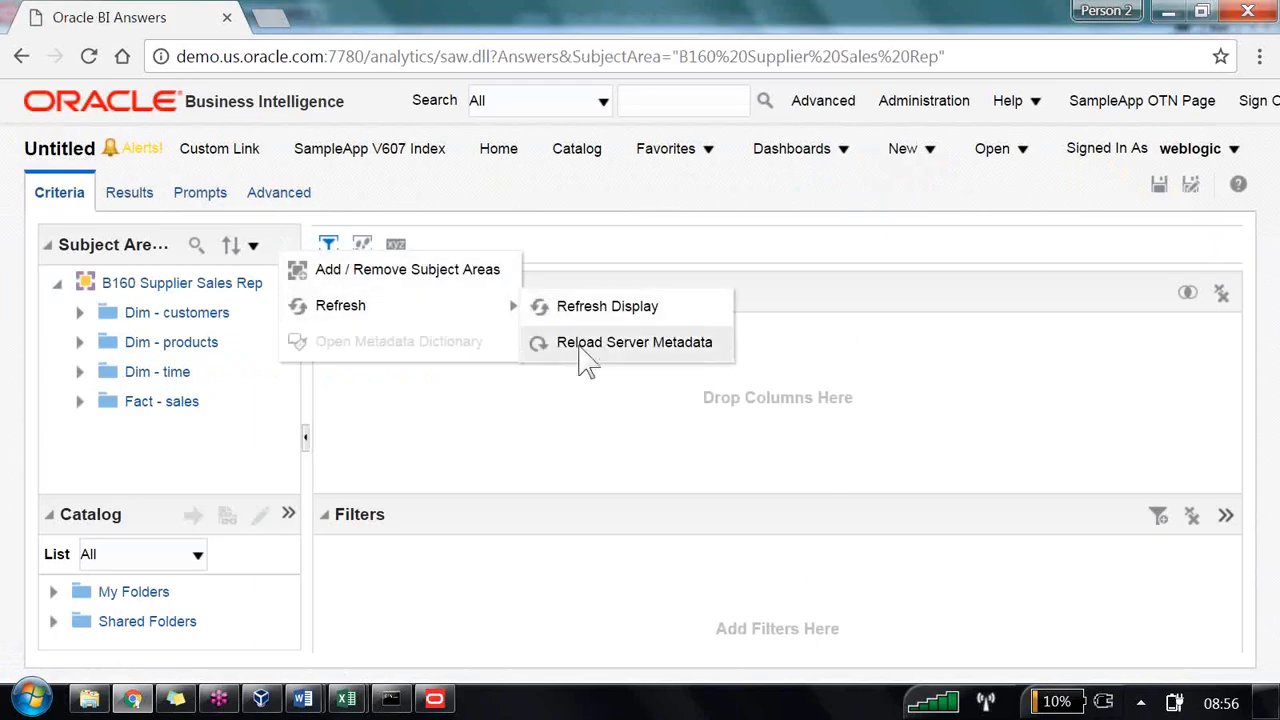
{"action": "left_click", "coordinate": [585, 342]}
Step: Leave the untitled analysis and open the LBM4 analysis from the catalog for editing
{"action": "left_click", "coordinate": [589, 148]}
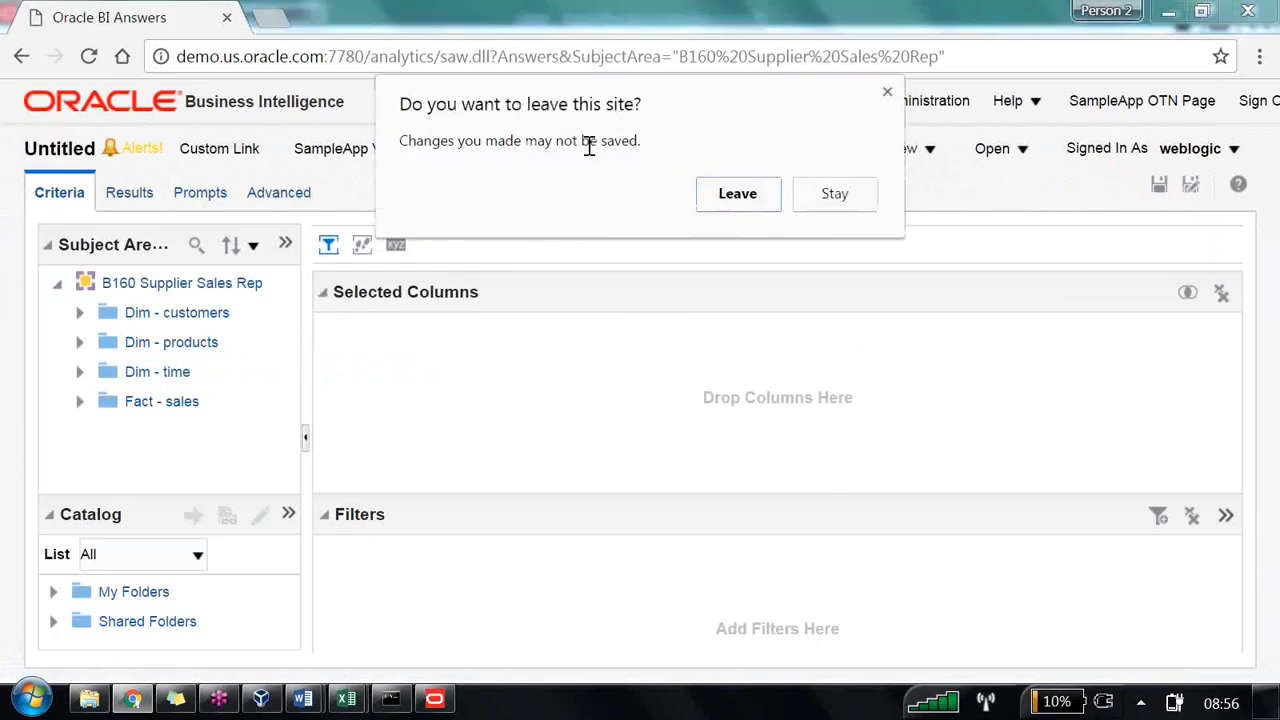
{"action": "left_click", "coordinate": [724, 203]}
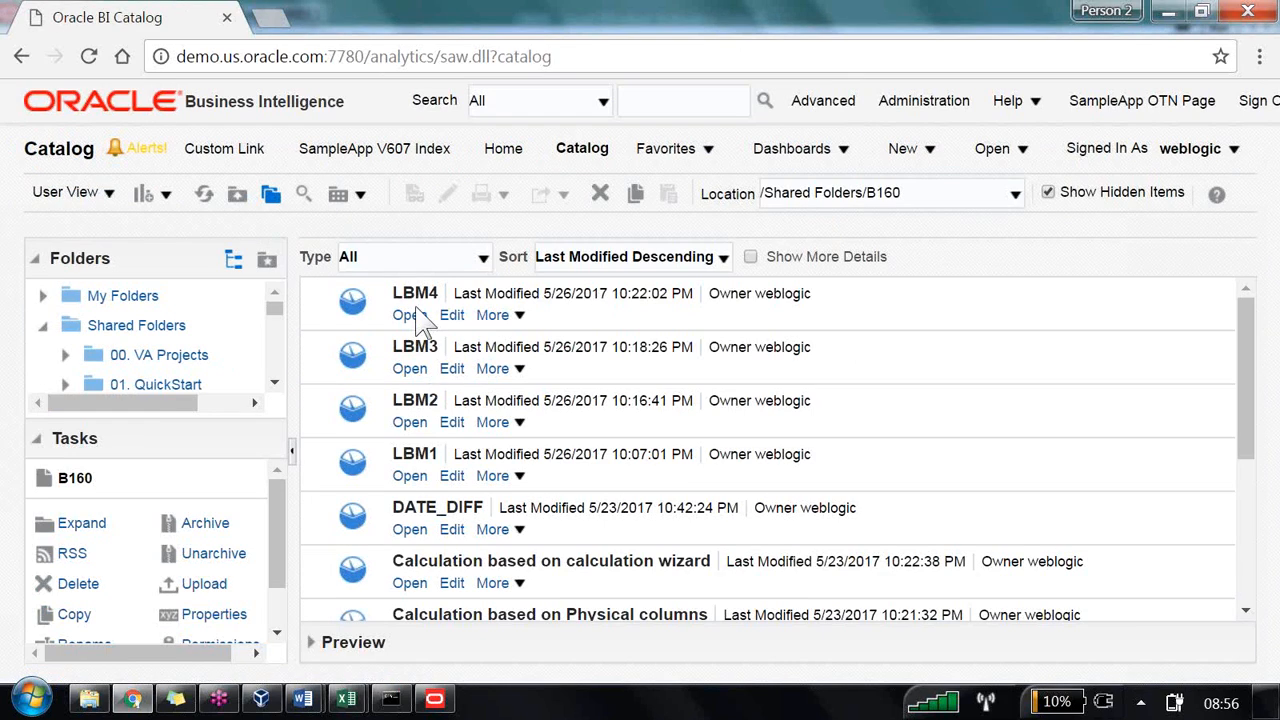
{"action": "left_click", "coordinate": [409, 316]}
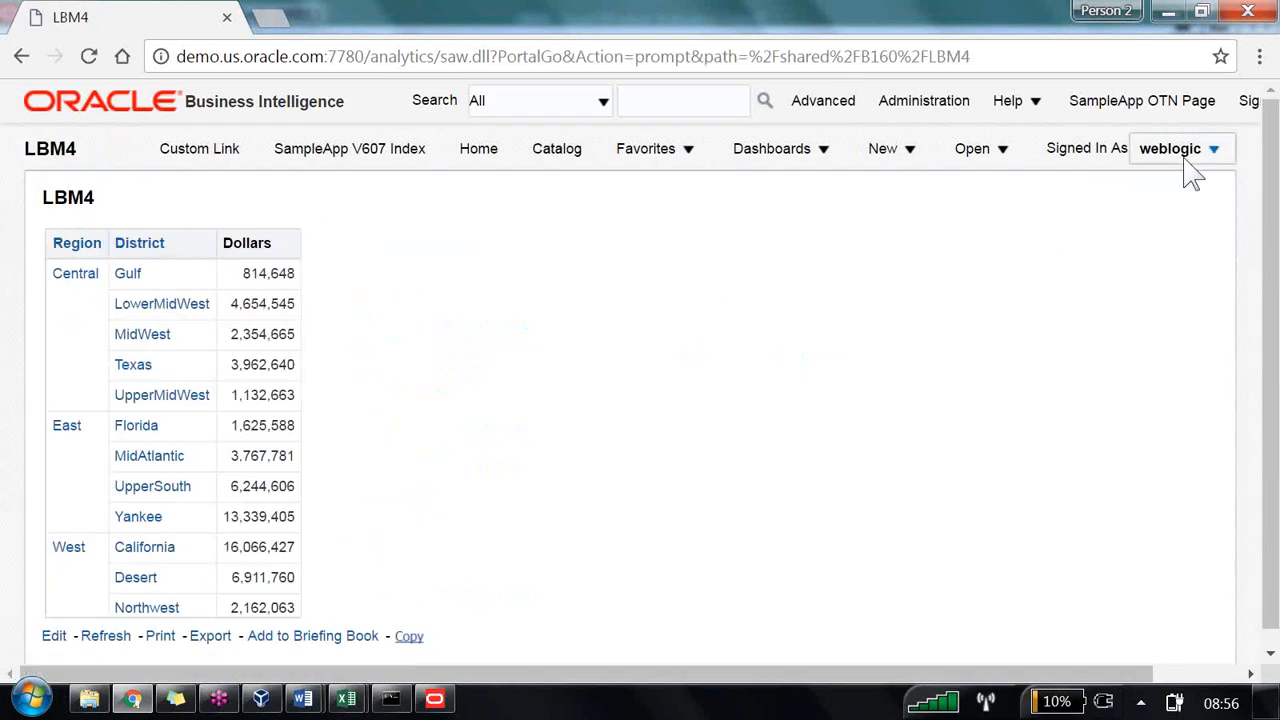
{"action": "left_click", "coordinate": [54, 636]}
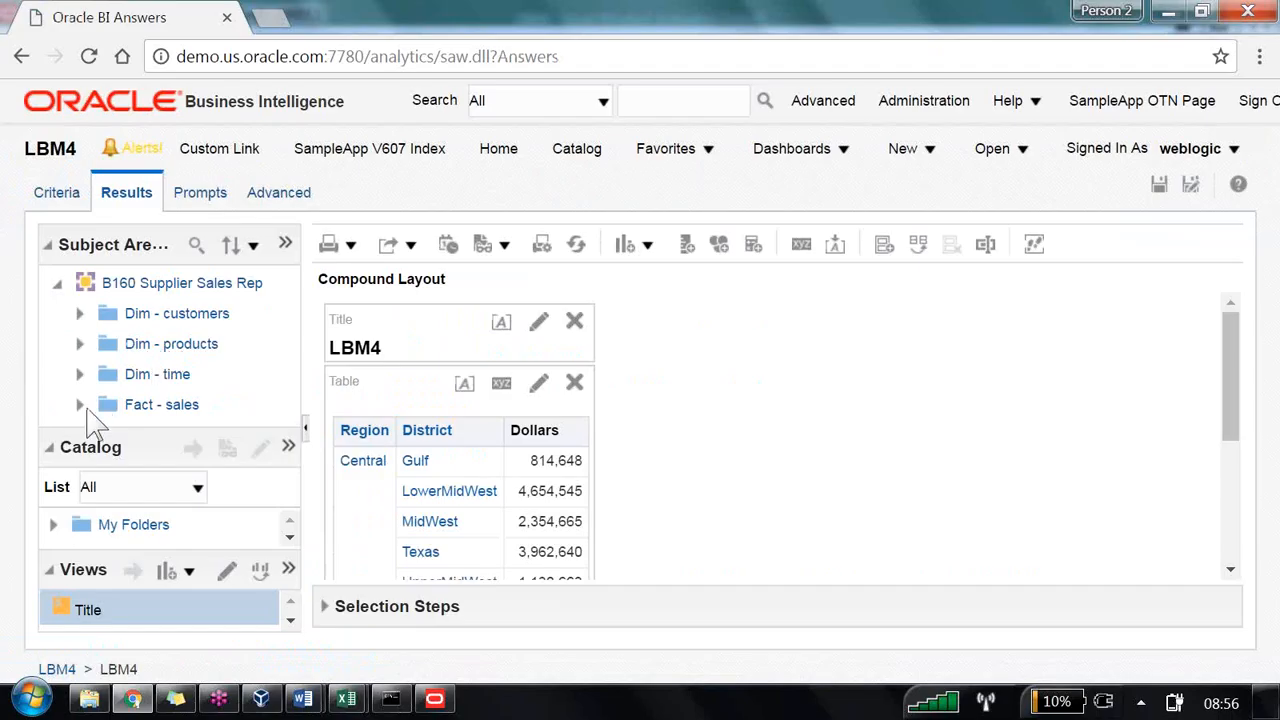
Step: Add the Region Level Total and District Market Share within region columns from Fact - sales' Derived Columns to the LBM4 table
{"action": "left_click", "coordinate": [170, 404]}
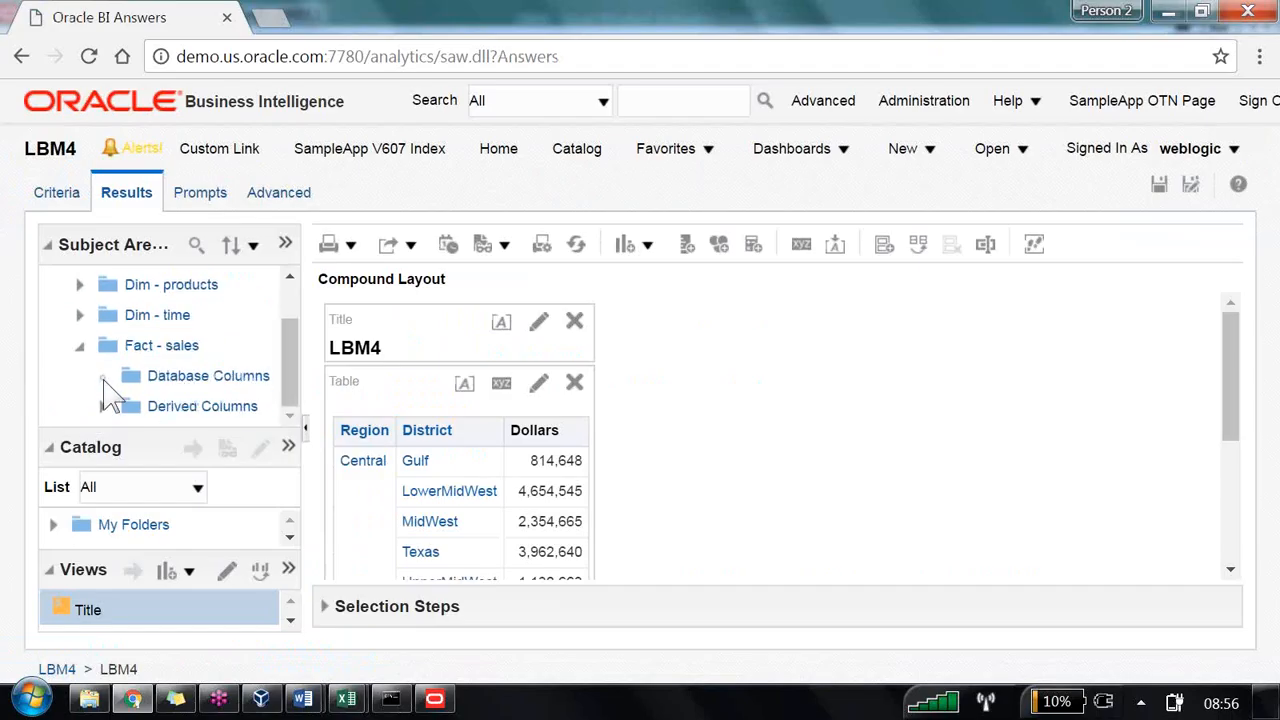
{"action": "left_click", "coordinate": [103, 376]}
{"action": "left_click", "coordinate": [102, 407]}
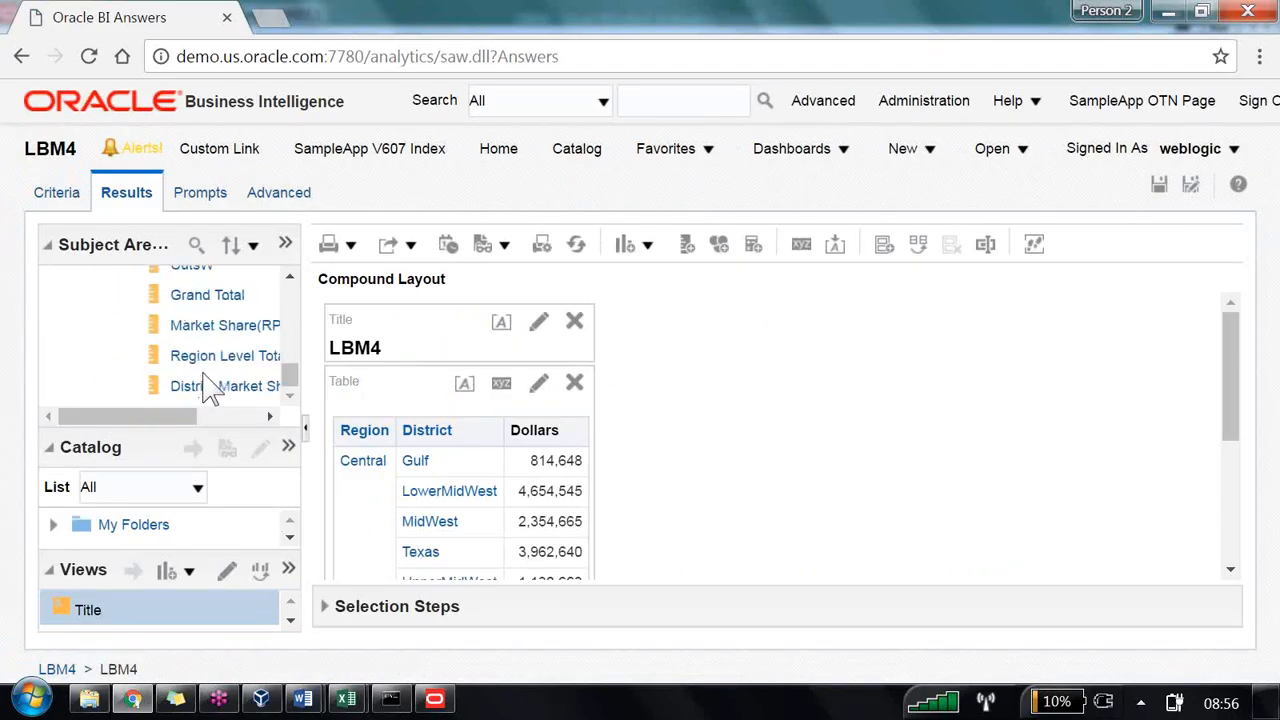
{"action": "left_click_drag", "start_coordinate": [223, 358], "coordinate": [595, 470]}
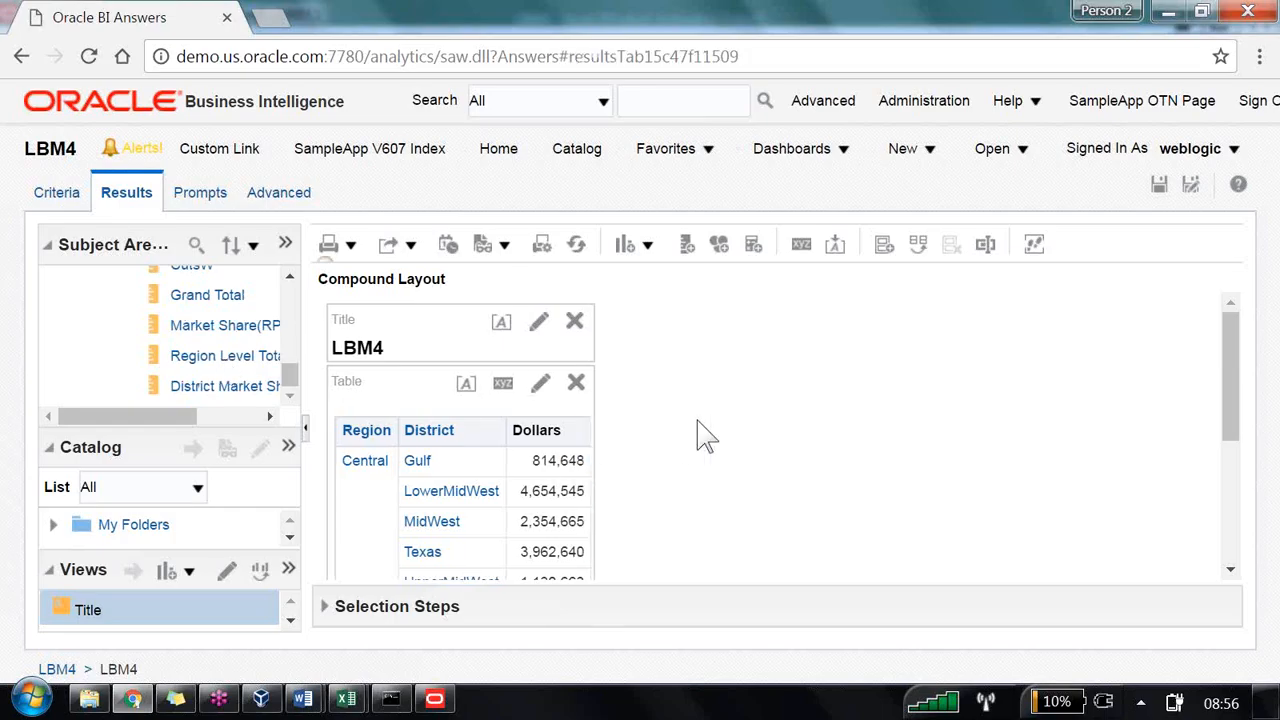
{"action": "scroll", "coordinate": [740, 420], "scroll_direction": "down", "scroll_amount": 2}
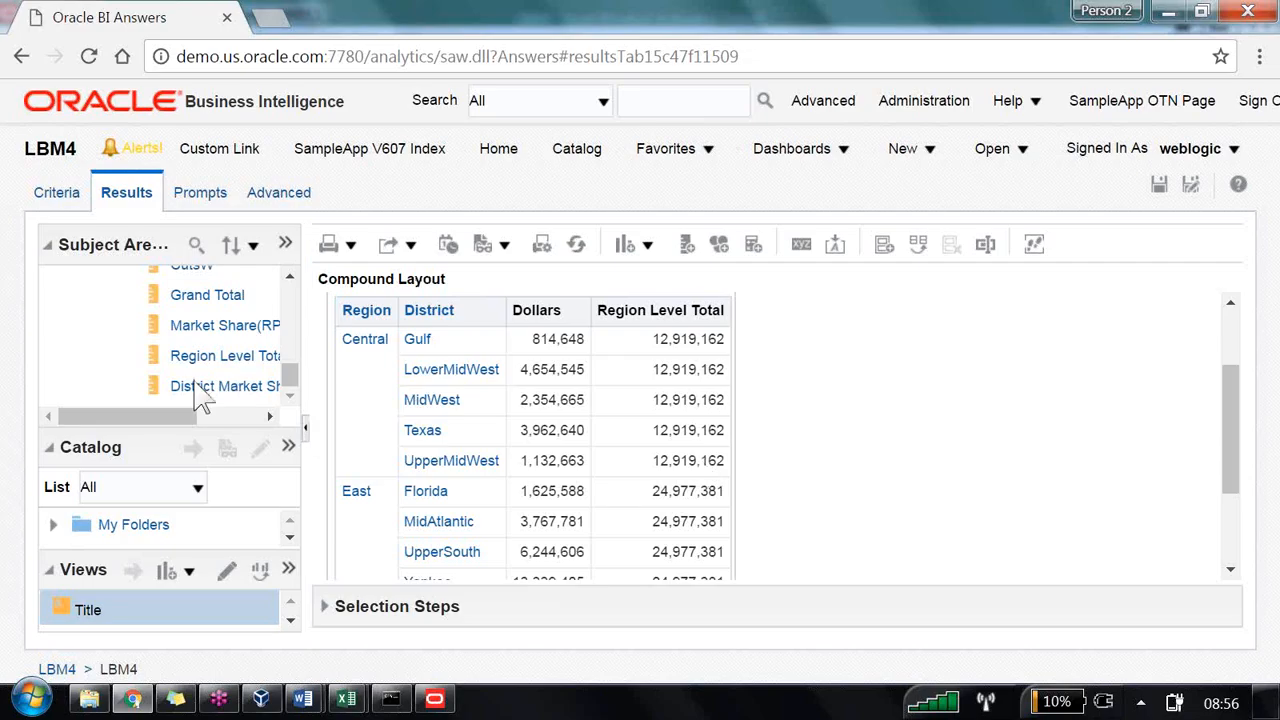
{"action": "left_click_drag", "start_coordinate": [202, 386], "coordinate": [728, 436]}
{"action": "scroll", "coordinate": [929, 497], "scroll_direction": "down", "scroll_amount": 1}
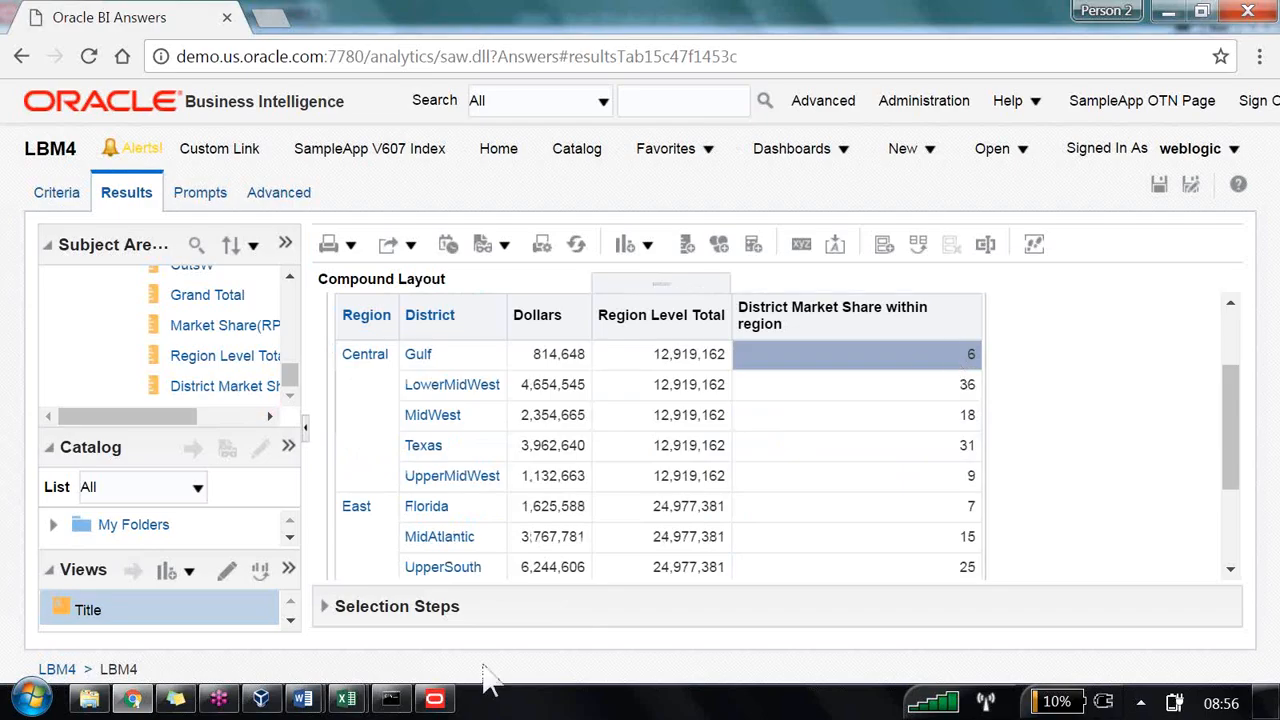
Step: Compare the Excel district share formulas in the LBM4 workbook against the analysis' district market share values
{"action": "mouse_move", "coordinate": [345, 697]}
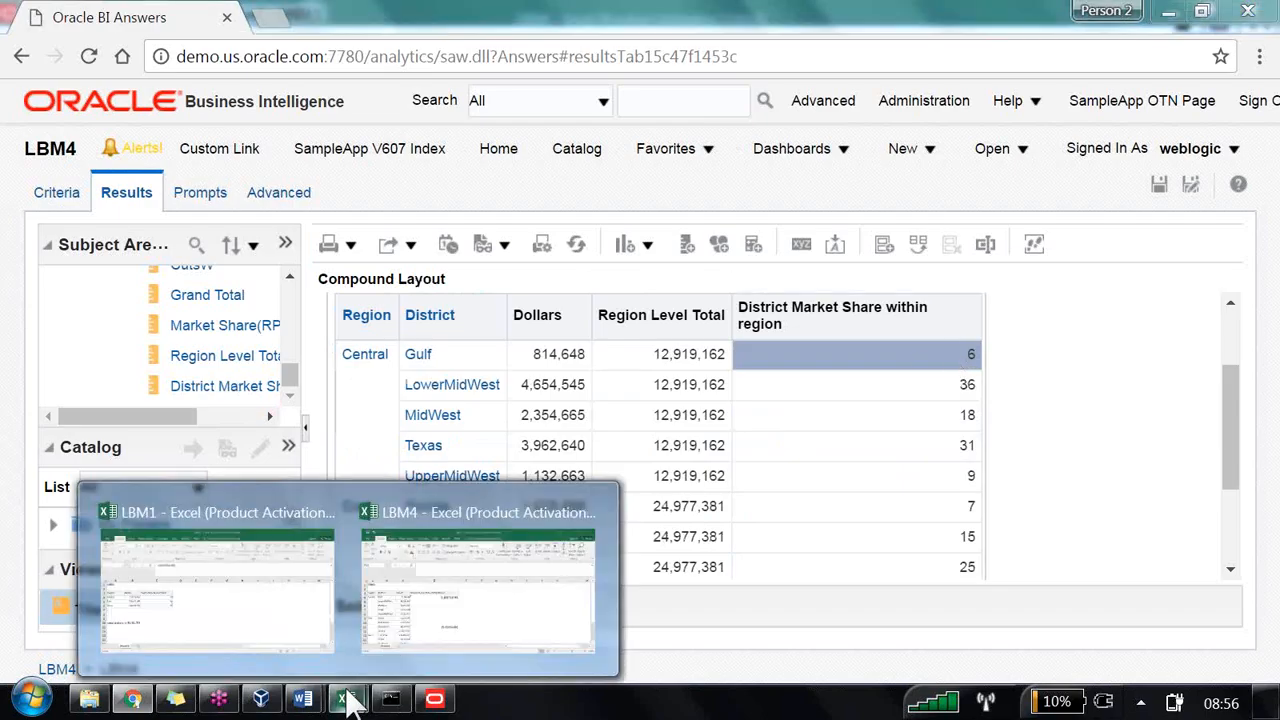
{"action": "left_click", "coordinate": [486, 614]}
{"action": "left_click", "coordinate": [443, 375]}
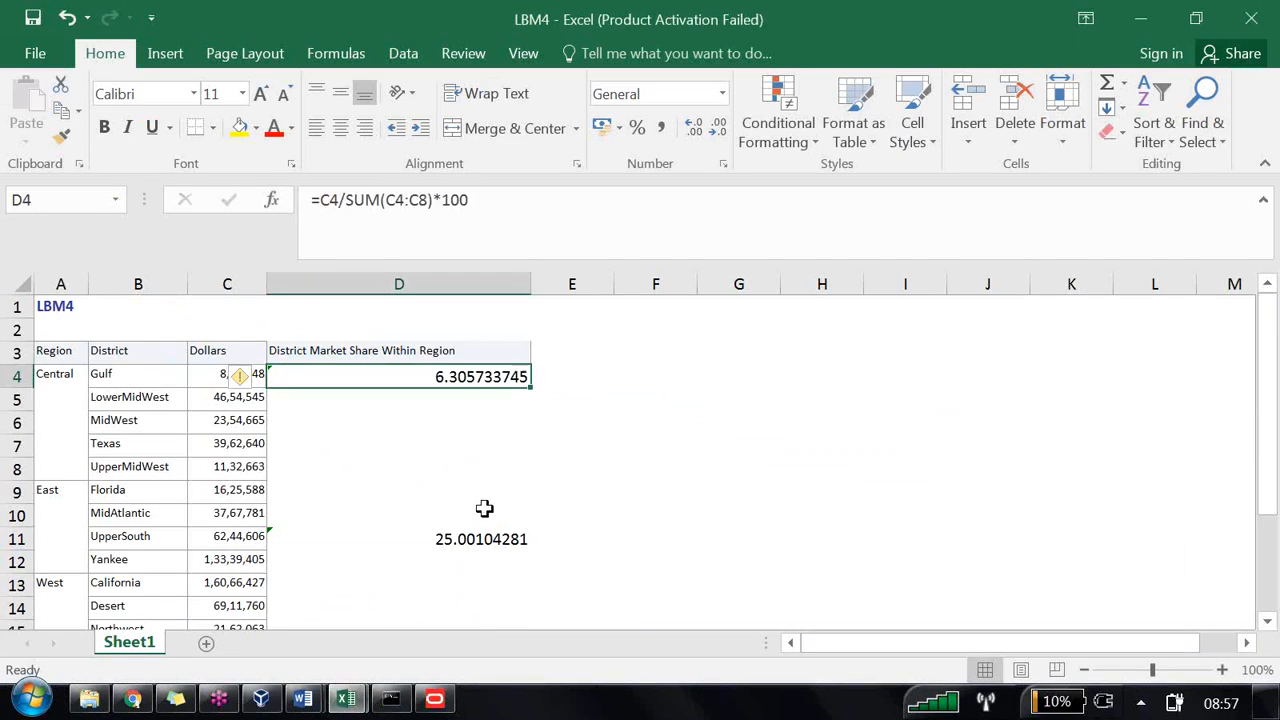
{"action": "left_click", "coordinate": [452, 543]}
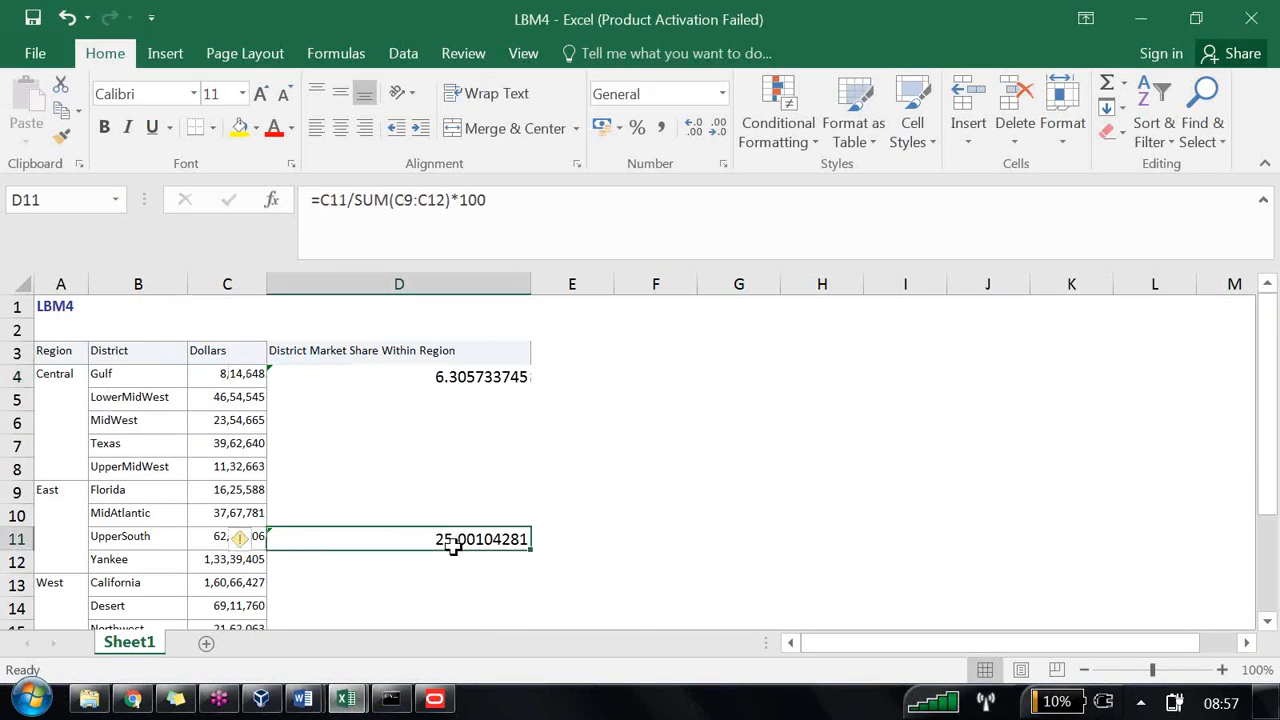
{"action": "key", "text": "alt+Tab"}
{"action": "left_click", "coordinate": [950, 567]}
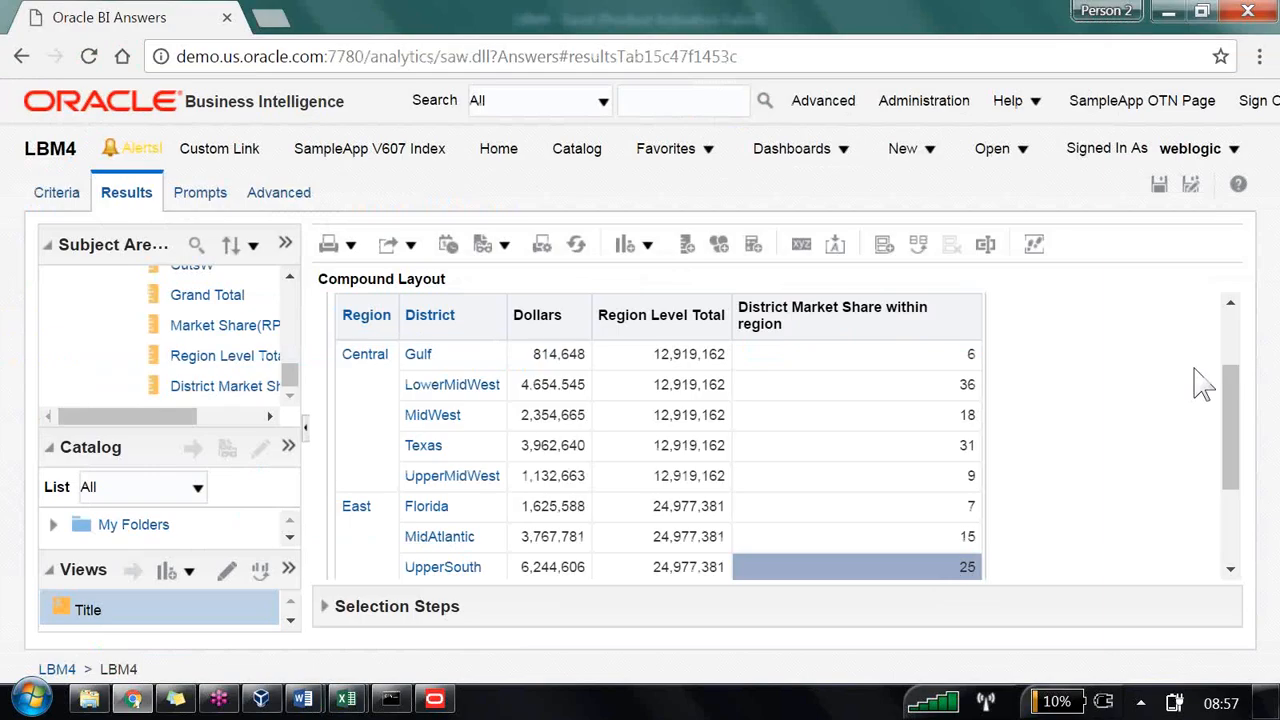
Step: Save the analysis as LBM4 in /Shared Folders/B160, replacing the existing one
{"action": "left_click", "coordinate": [1189, 186]}
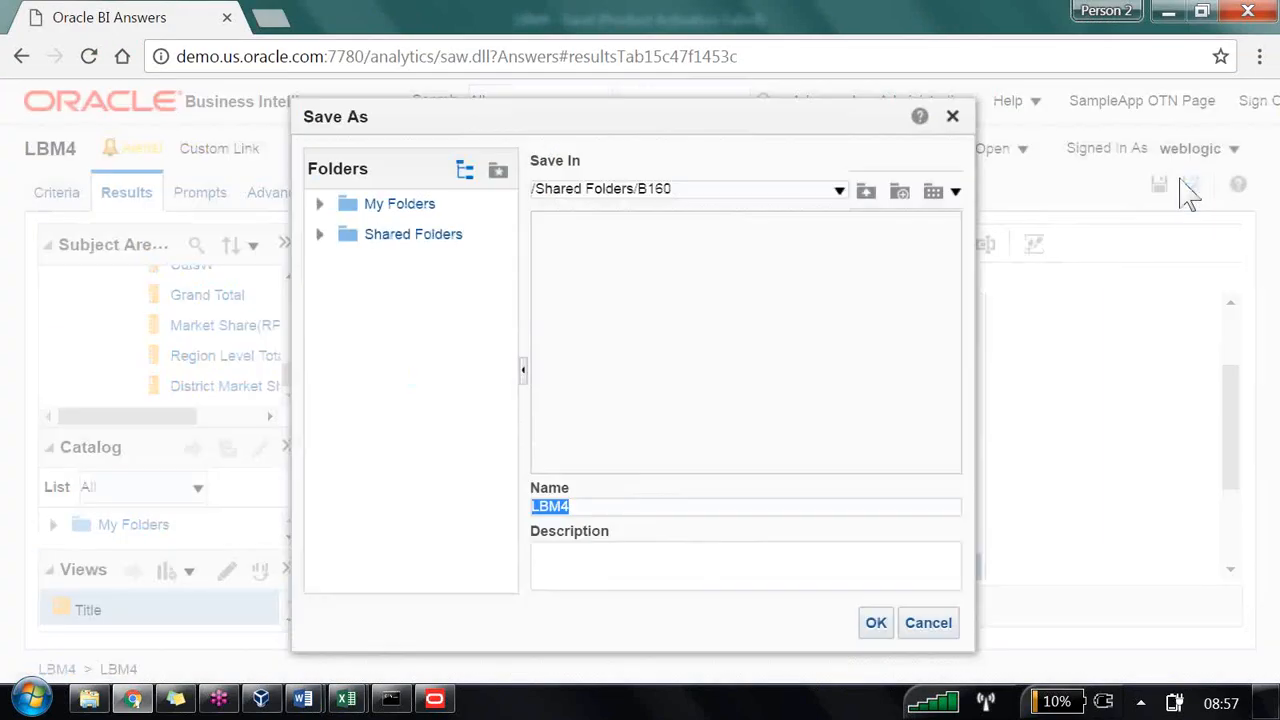
{"action": "left_click", "coordinate": [874, 628]}
{"action": "left_click", "coordinate": [848, 425]}
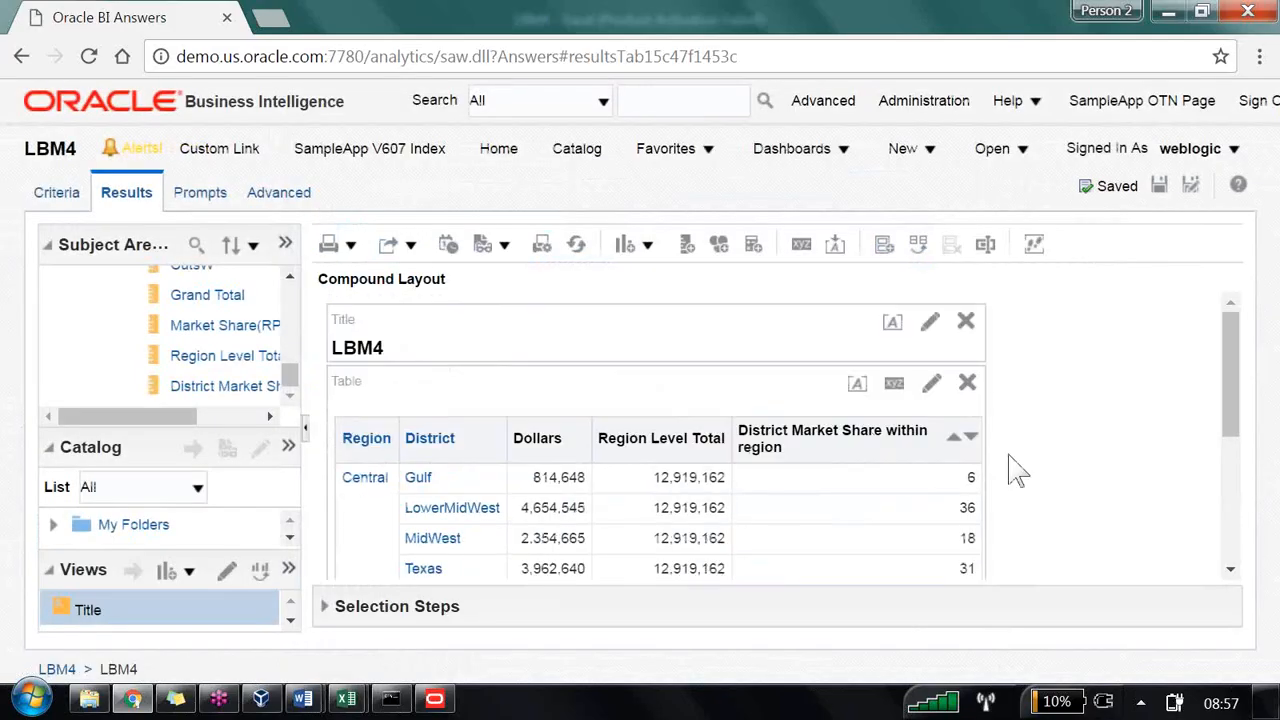
Step: Read the next exercise in the Word training document about item subtype share within item type
{"action": "key", "text": "alt+Tab"}
{"action": "key", "text": "alt+Tab"}
{"action": "key", "text": "alt+Tab"}
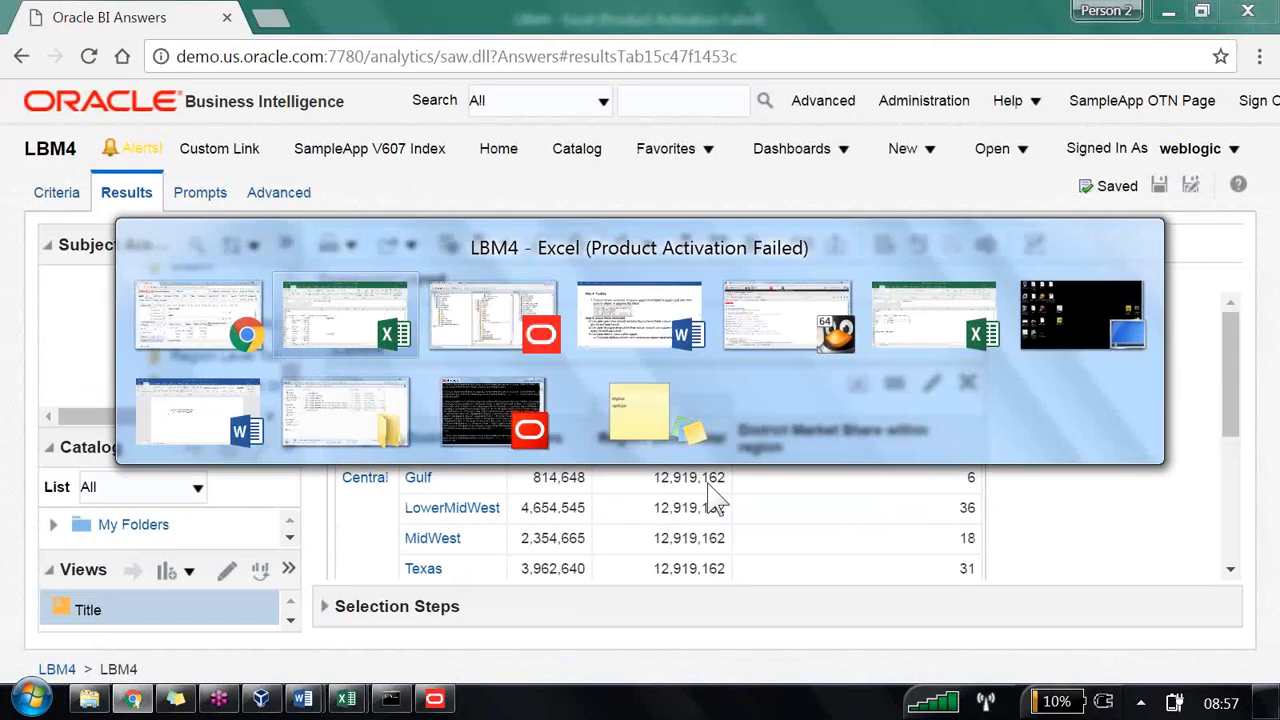
{"action": "key", "text": "Tab"}
{"action": "key", "text": "alt+Tab"}
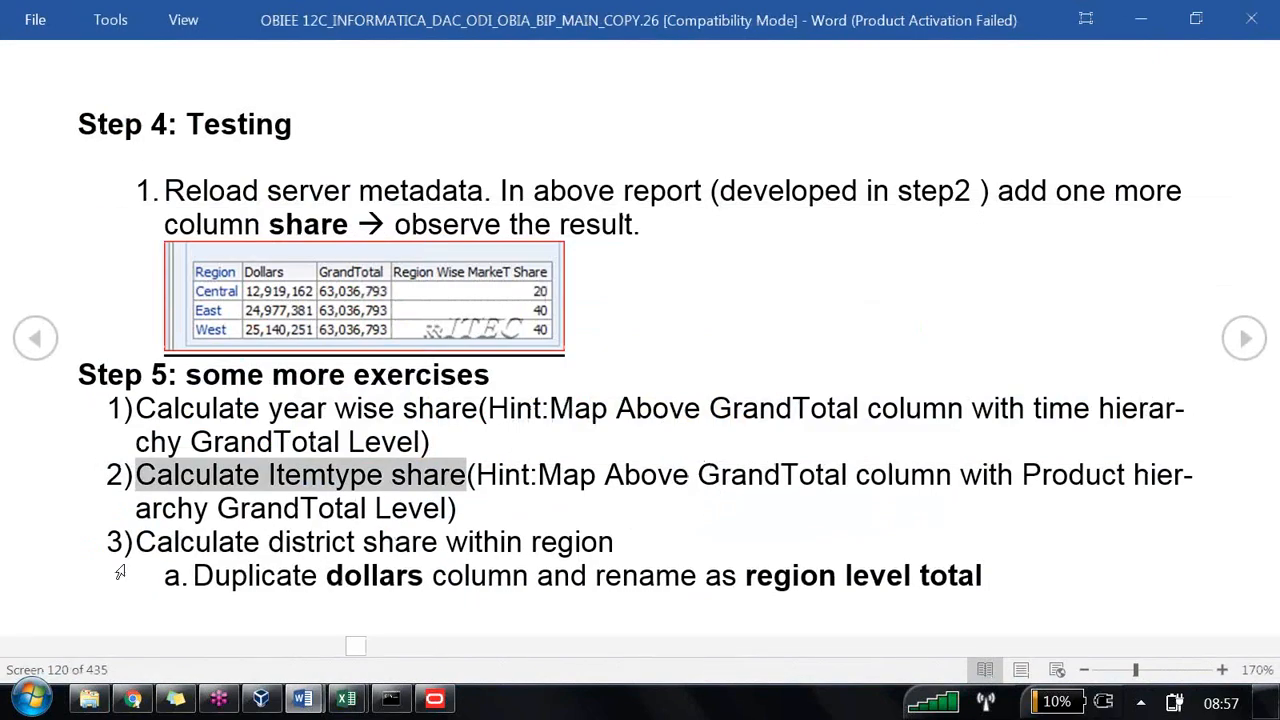
{"action": "scroll", "coordinate": [140, 558], "scroll_direction": "down", "scroll_amount": 1}
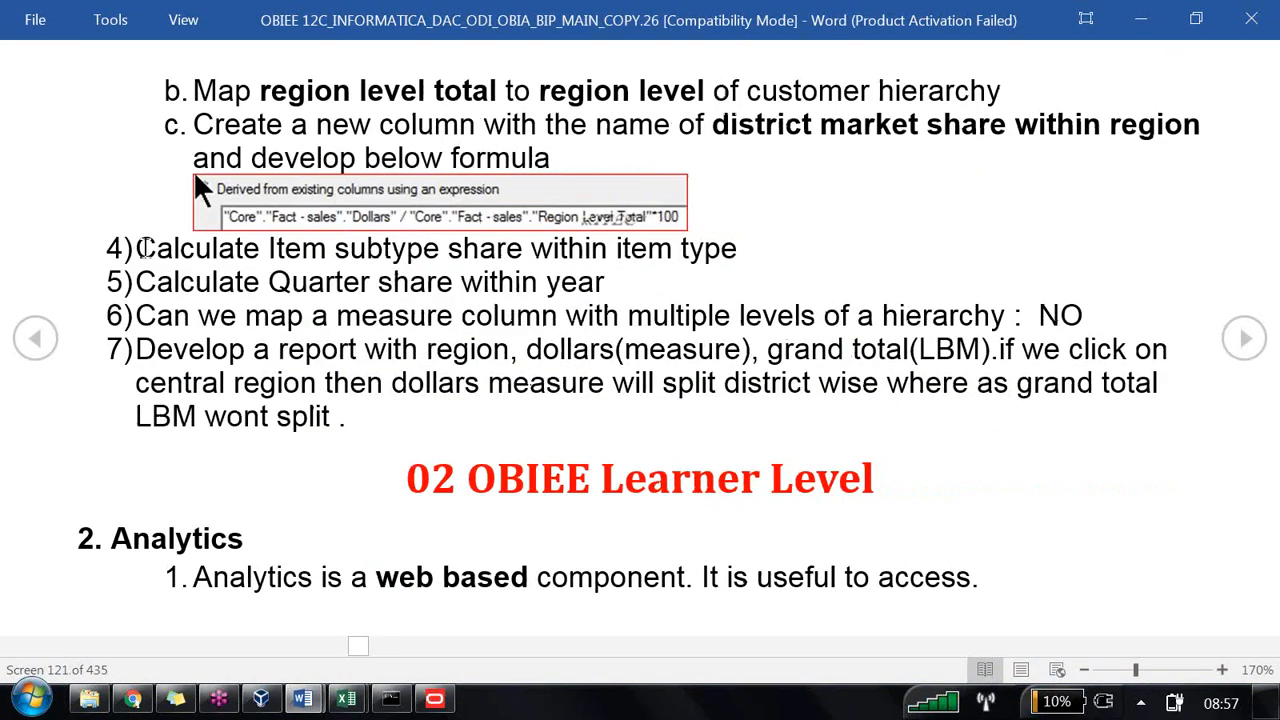
{"action": "left_click_drag", "start_coordinate": [197, 252], "coordinate": [764, 242]}
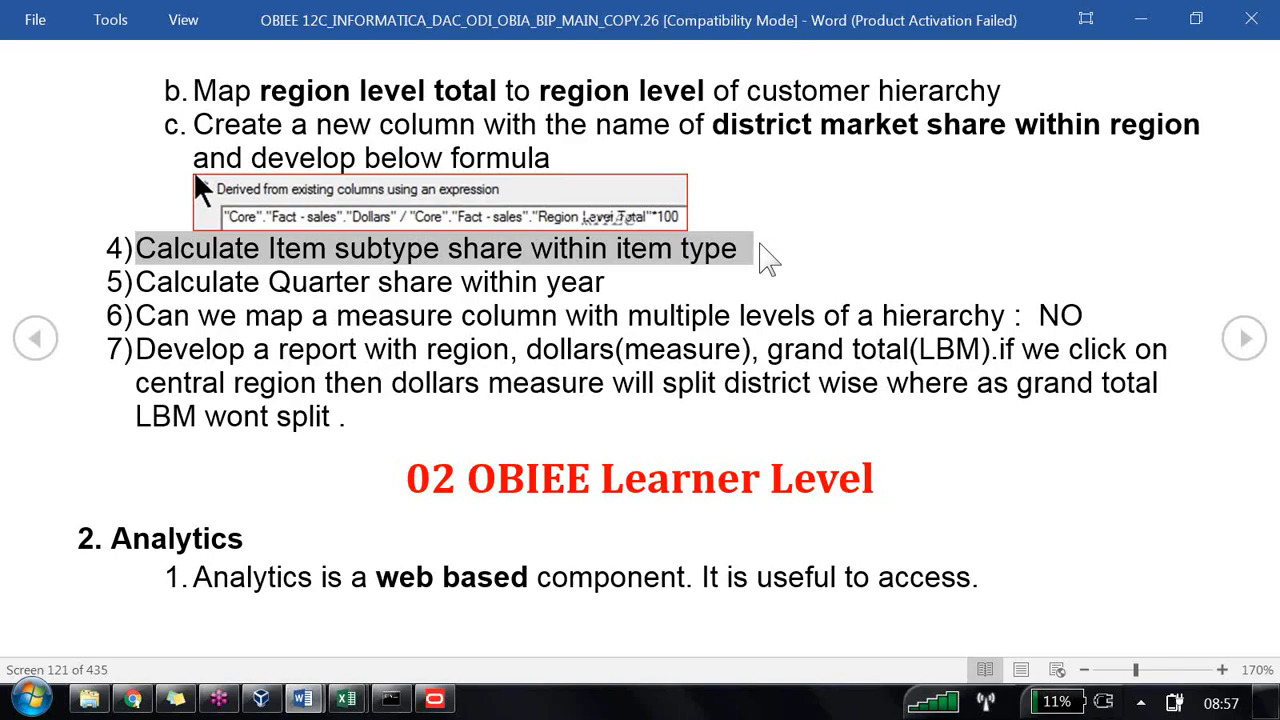
Step: Open Region Level Total's properties and choose a logical level for the Products Hierarchy on its Levels tab
{"action": "left_click", "coordinate": [434, 699]}
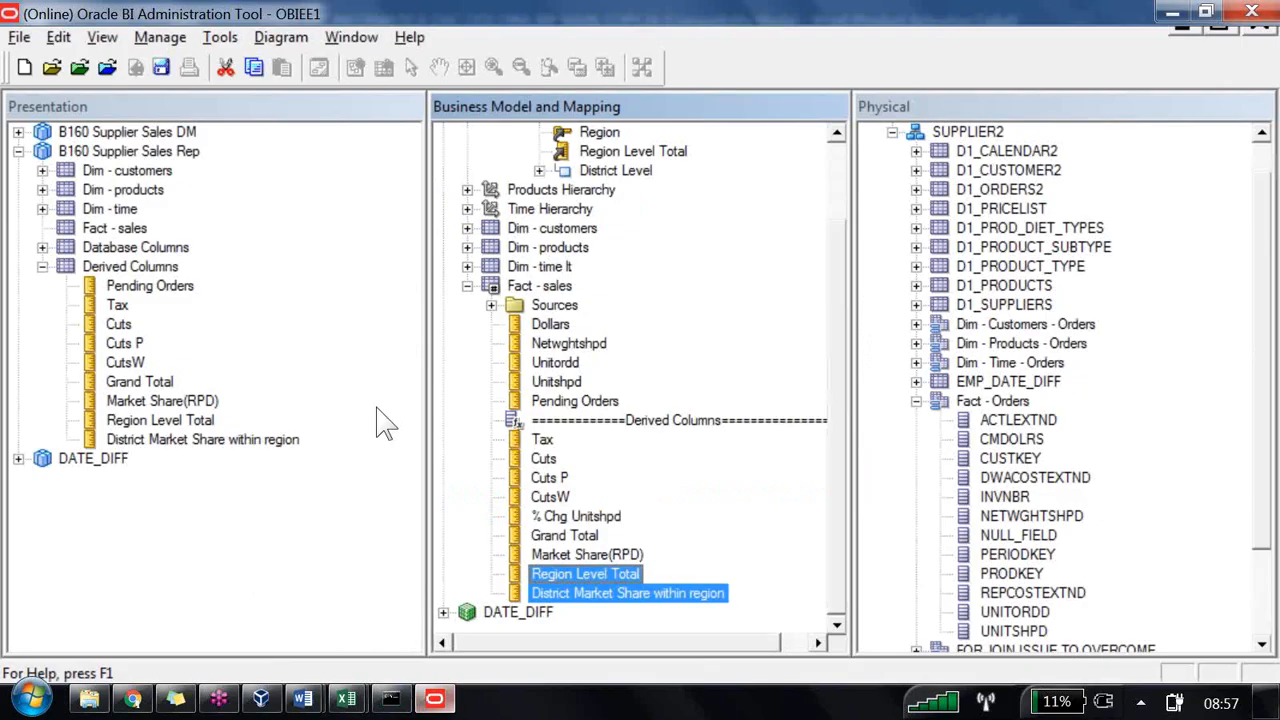
{"action": "key", "text": "Up"}
{"action": "key", "text": "Up"}
{"action": "key", "text": "Up"}
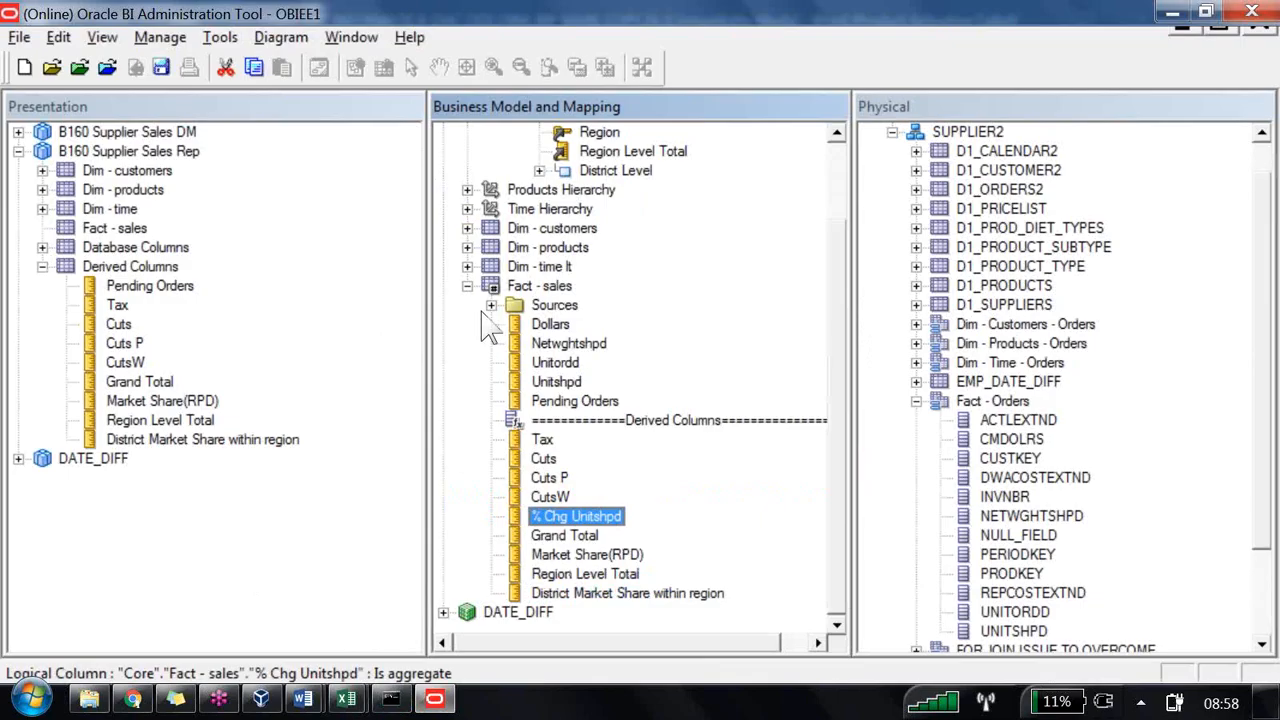
{"action": "key", "text": "Down"}
{"action": "key", "text": "Down"}
{"action": "key", "text": "Down"}
{"action": "key", "text": "Return"}
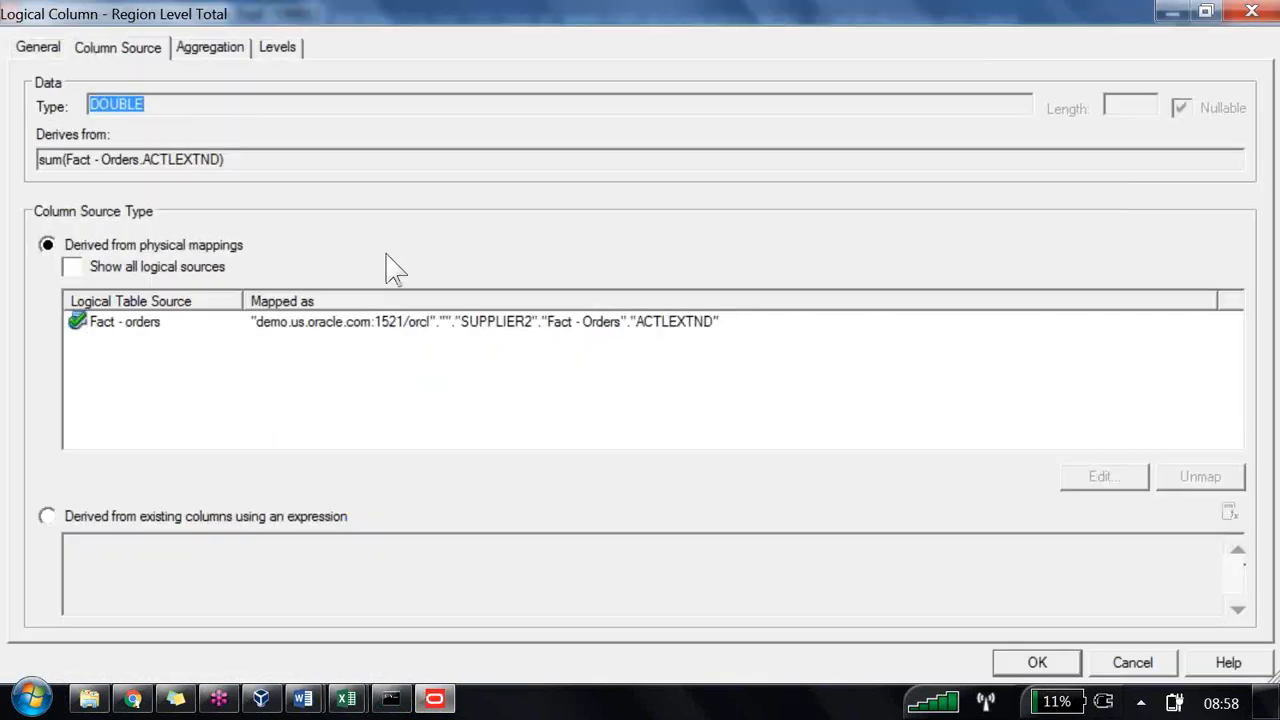
{"action": "left_click", "coordinate": [277, 47]}
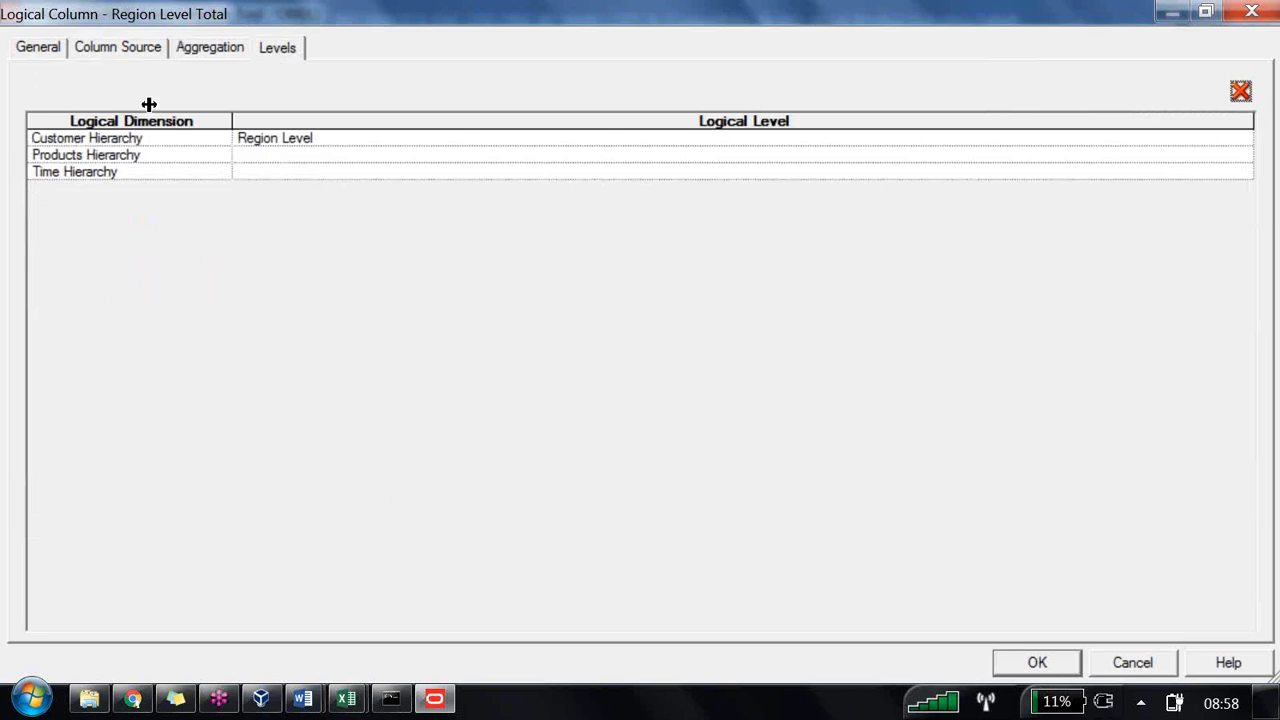
{"action": "left_click", "coordinate": [224, 155]}
{"action": "left_click", "coordinate": [1242, 154]}
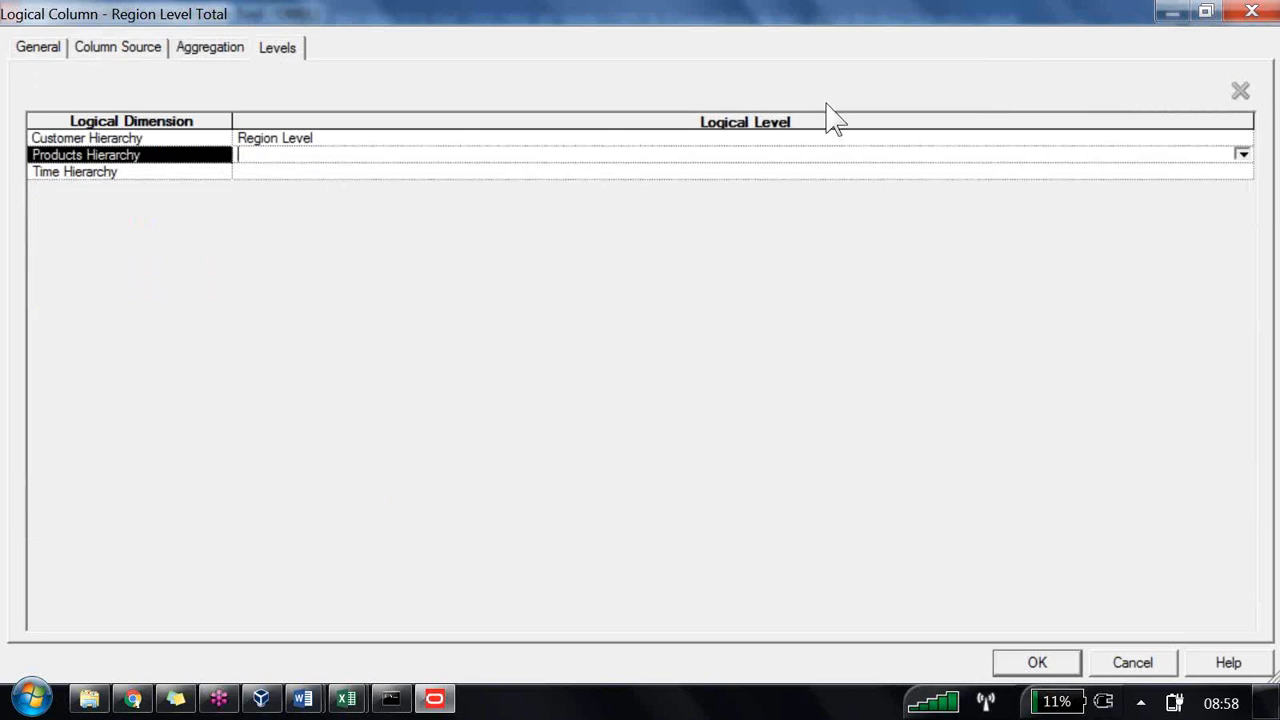
{"action": "left_click", "coordinate": [610, 181]}
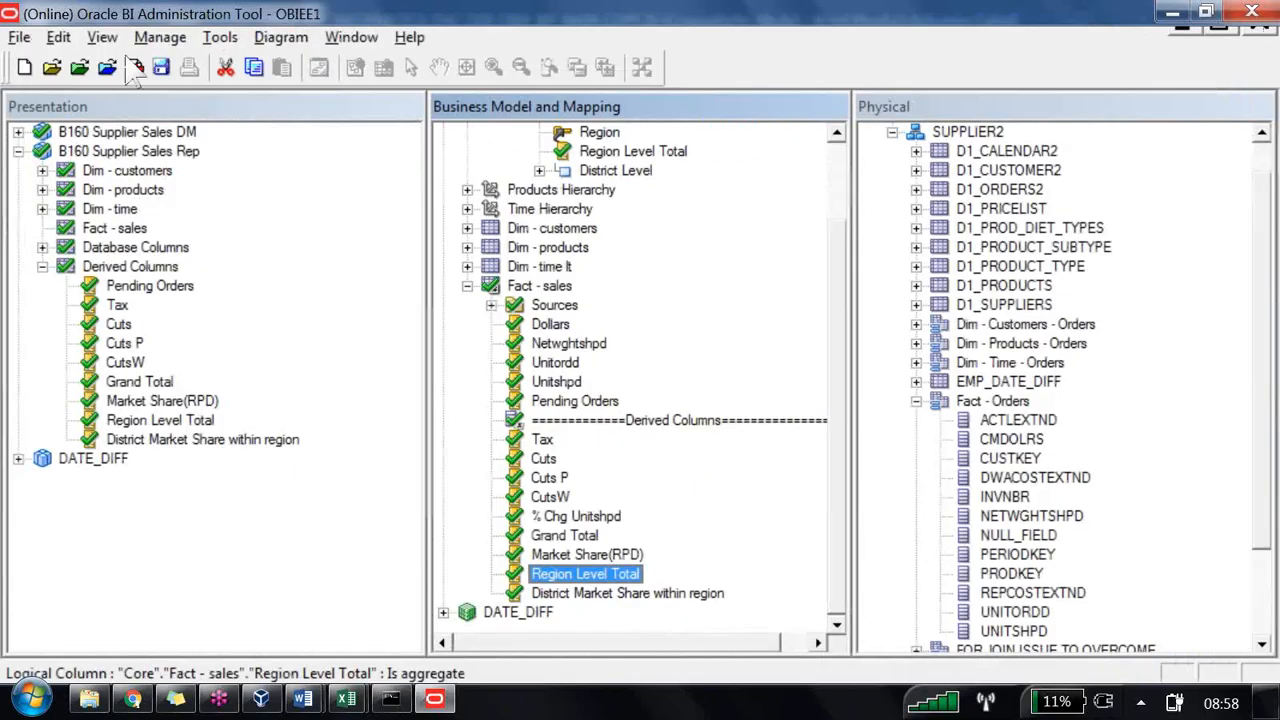
Step: Save the repository changes online and close the consistency check results
{"action": "left_click", "coordinate": [135, 67]}
{"action": "key", "text": "Return"}
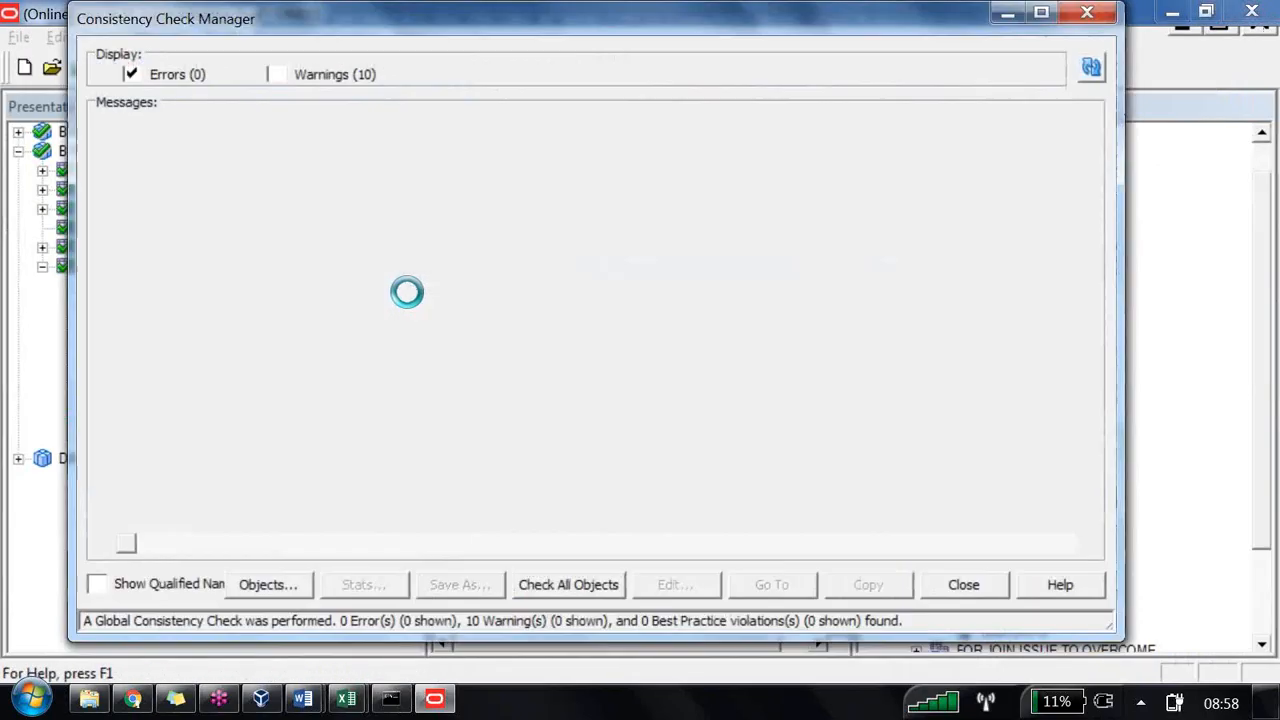
{"action": "key", "text": "Escape"}
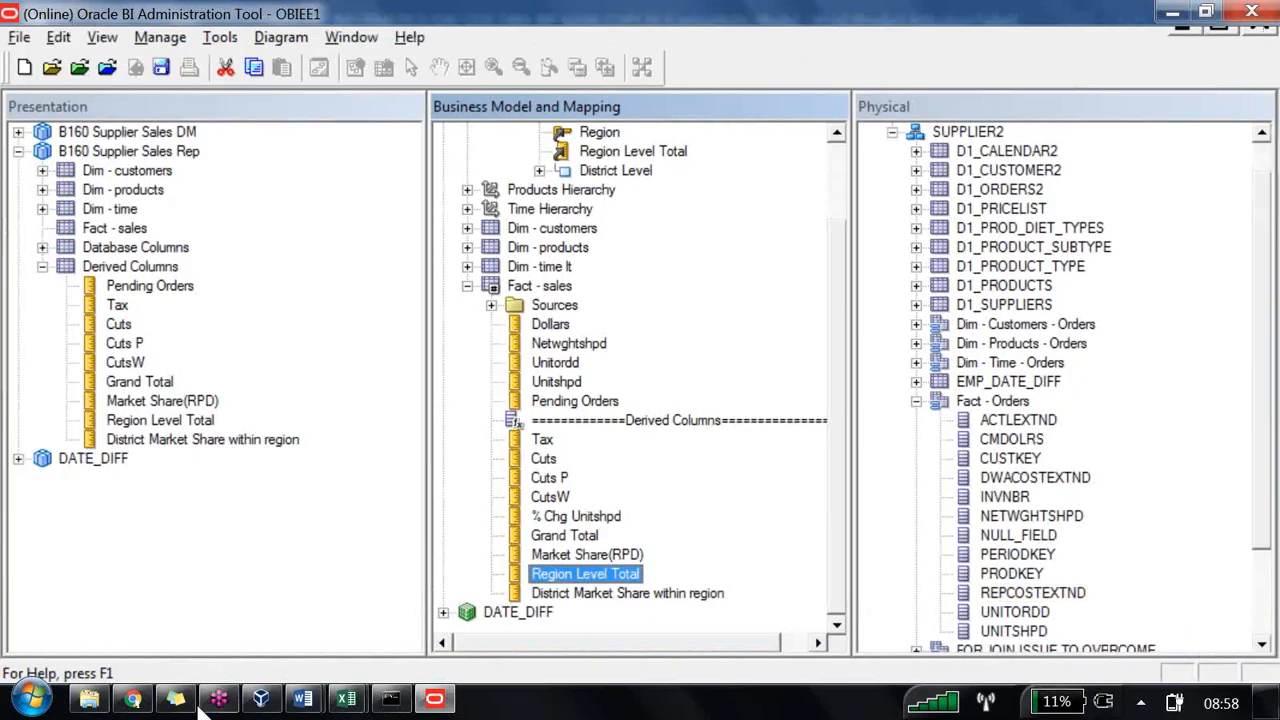
Step: Reload the server metadata in Answers and refresh the LBM4 analysis results
{"action": "left_click", "coordinate": [132, 698]}
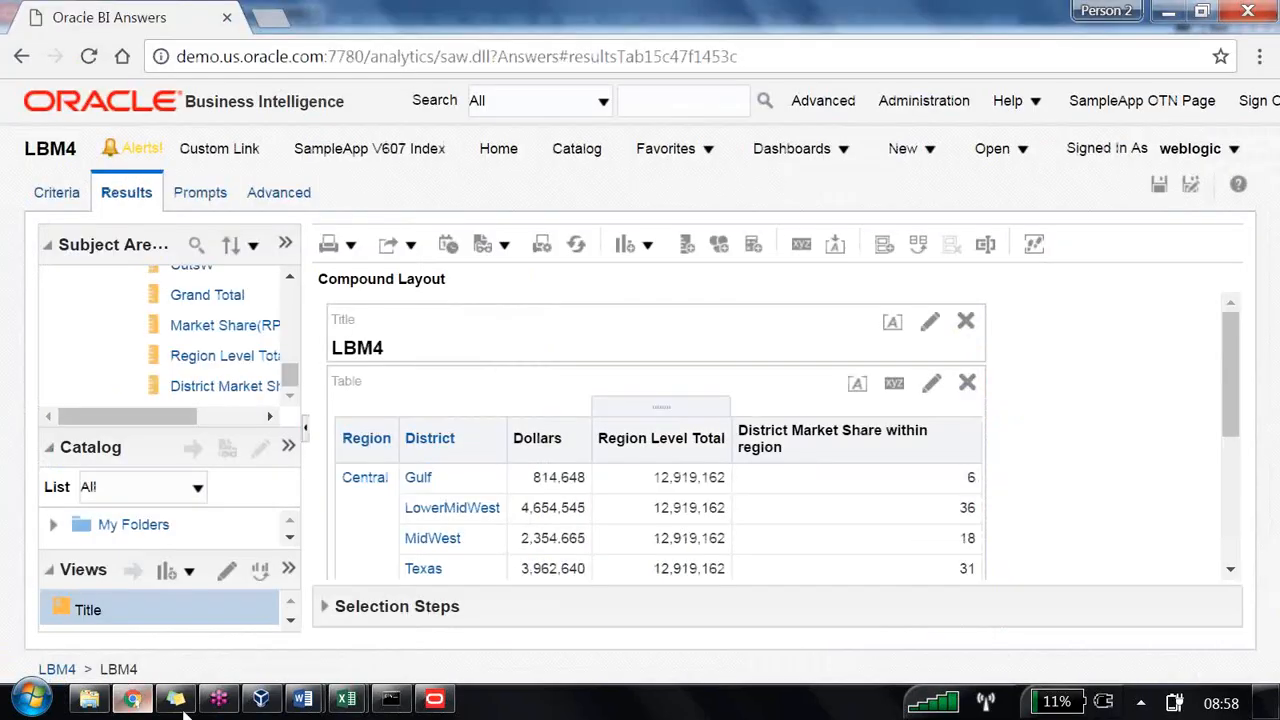
{"action": "left_click", "coordinate": [288, 245]}
{"action": "mouse_move", "coordinate": [458, 308]}
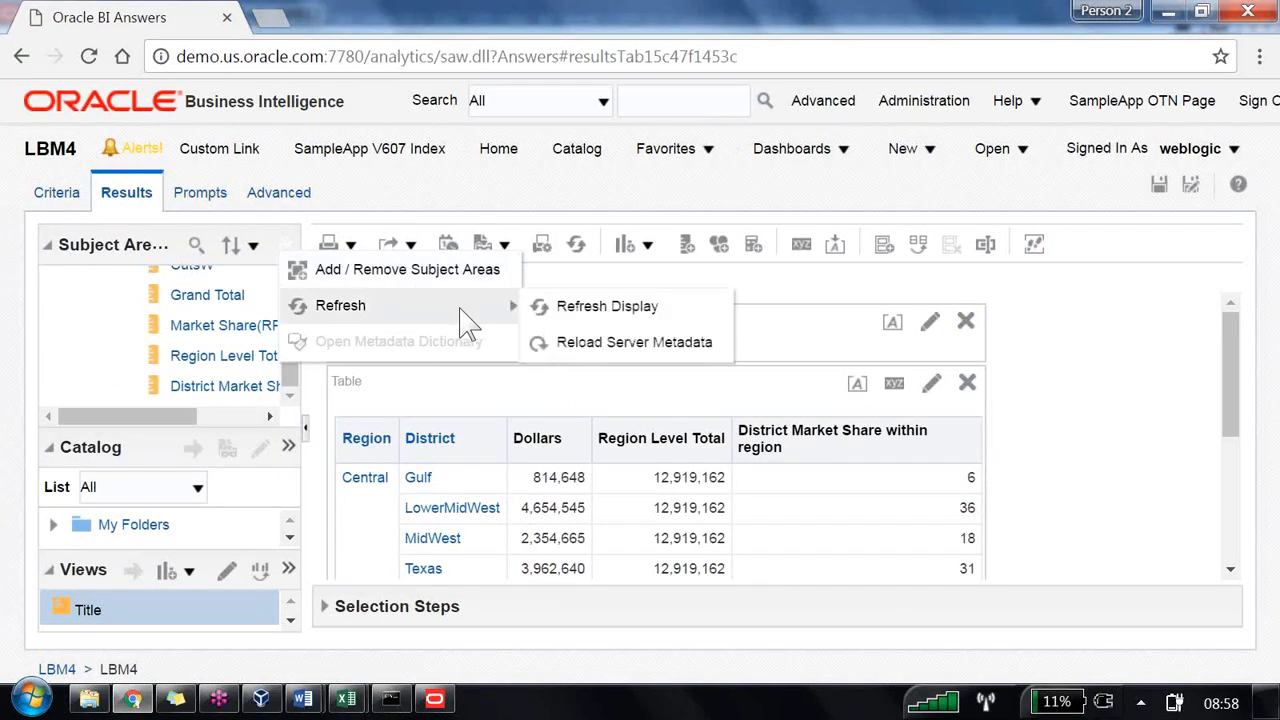
{"action": "left_click", "coordinate": [620, 343]}
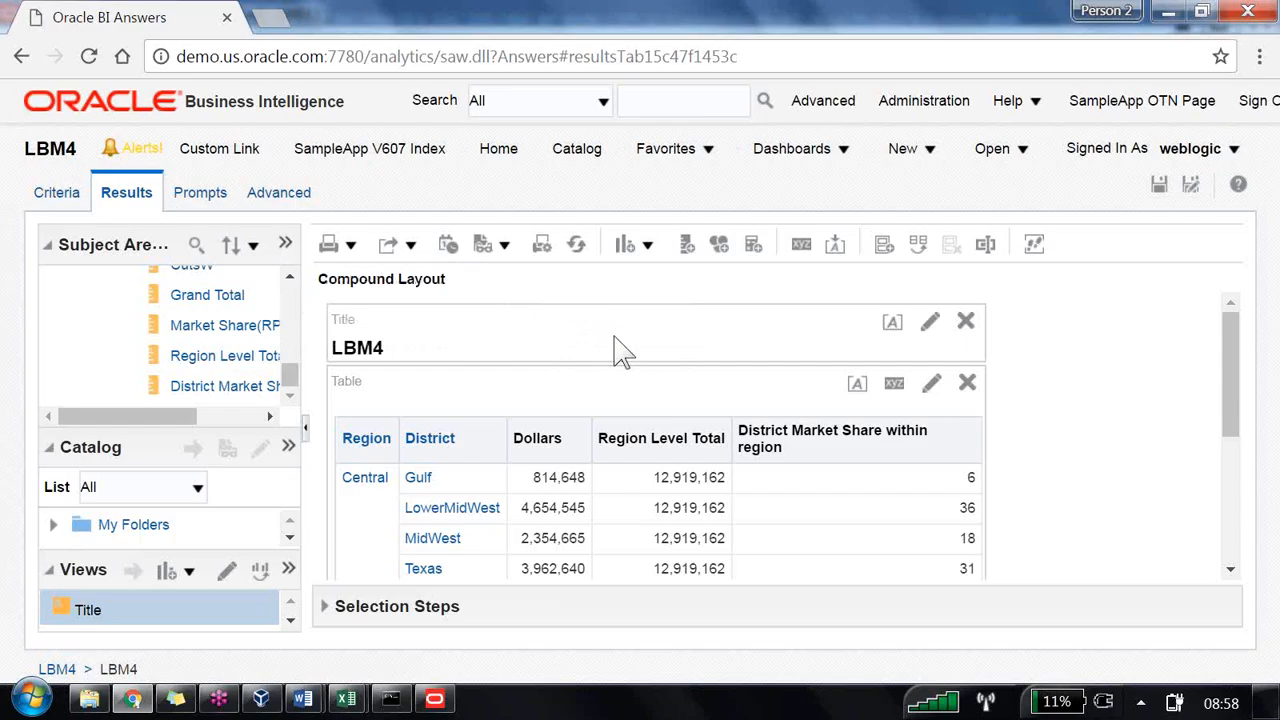
{"action": "left_click", "coordinate": [577, 245]}
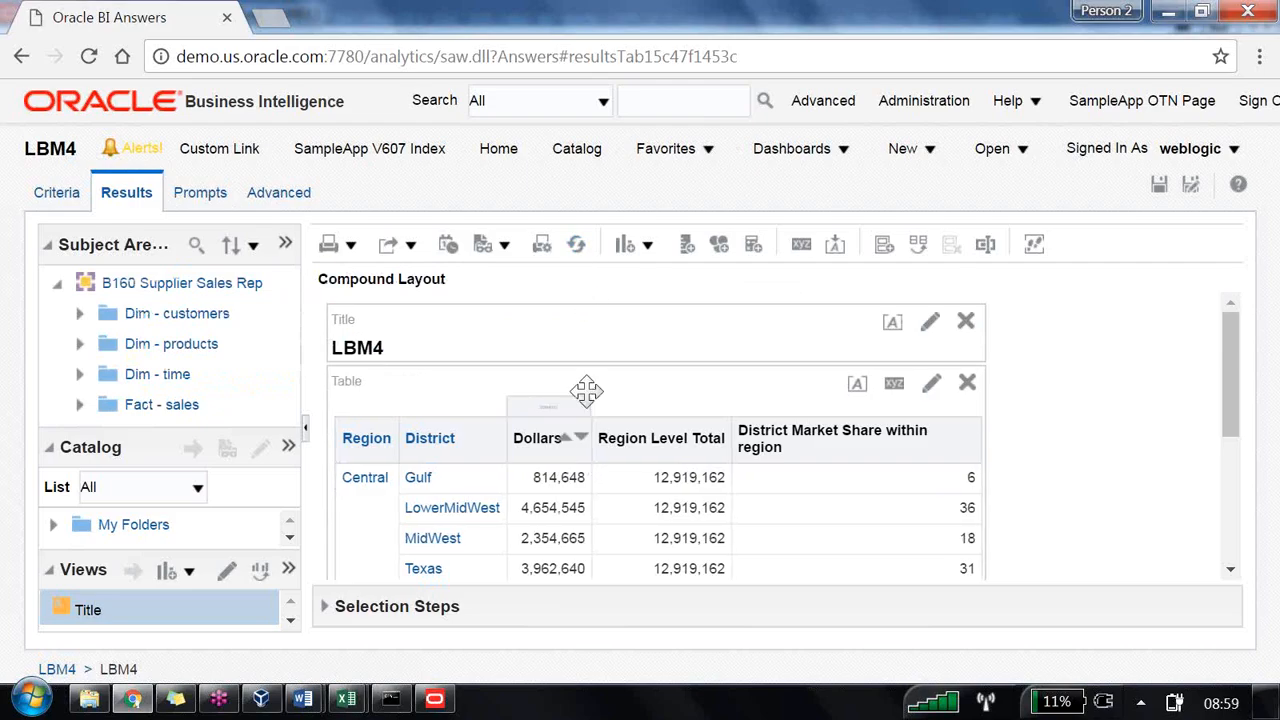
Step: Refresh the results again and reload the server metadata a second time
{"action": "scroll", "coordinate": [588, 400], "scroll_direction": "down", "scroll_amount": 2}
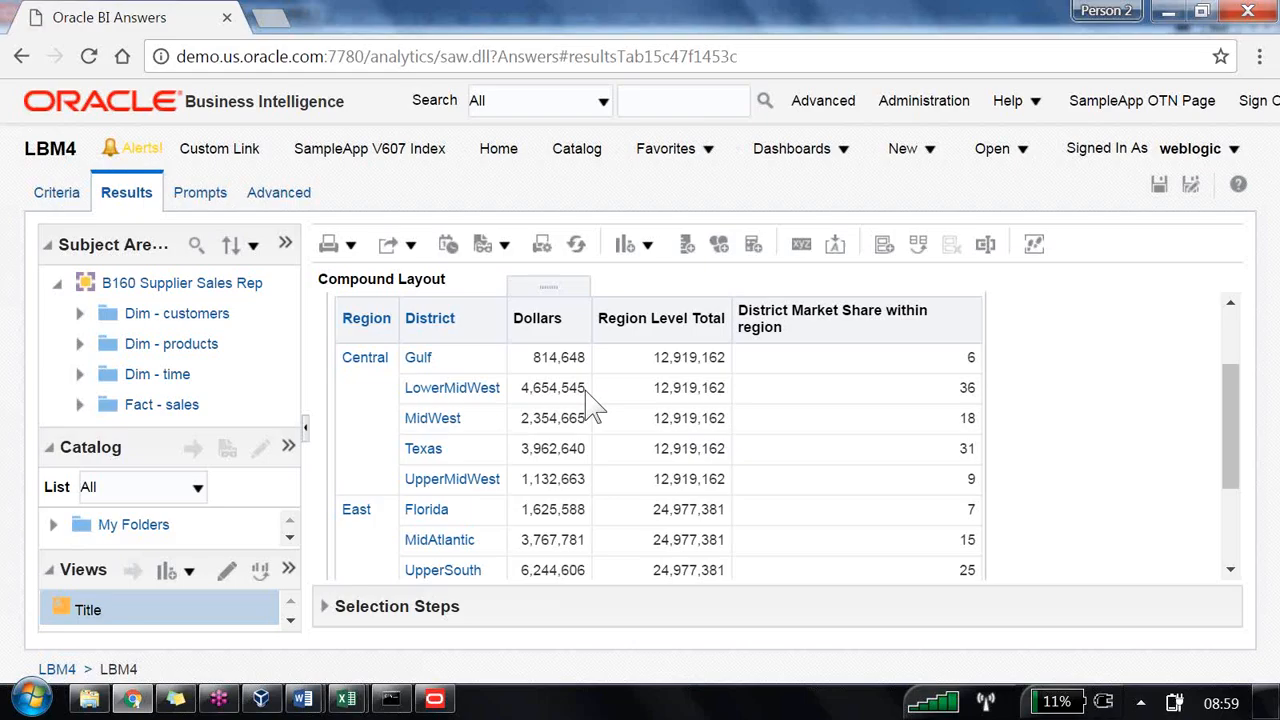
{"action": "left_click", "coordinate": [578, 246]}
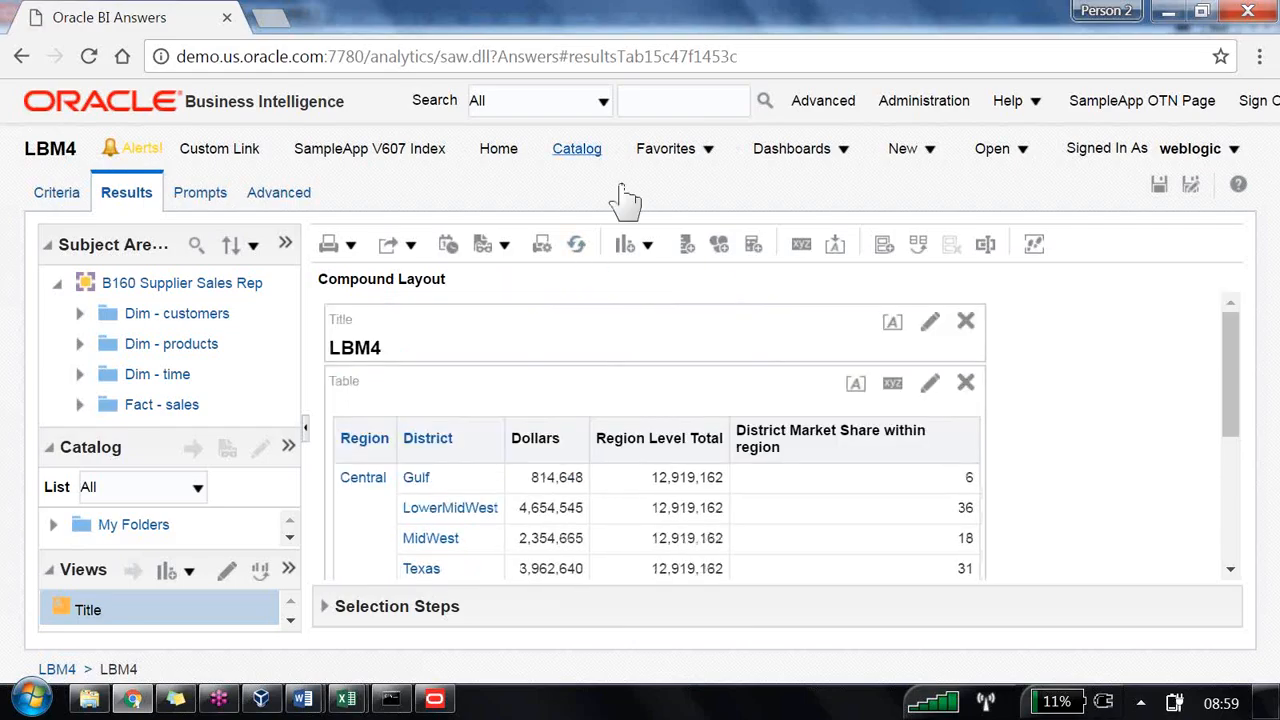
{"action": "left_click", "coordinate": [286, 245]}
{"action": "mouse_move", "coordinate": [365, 308]}
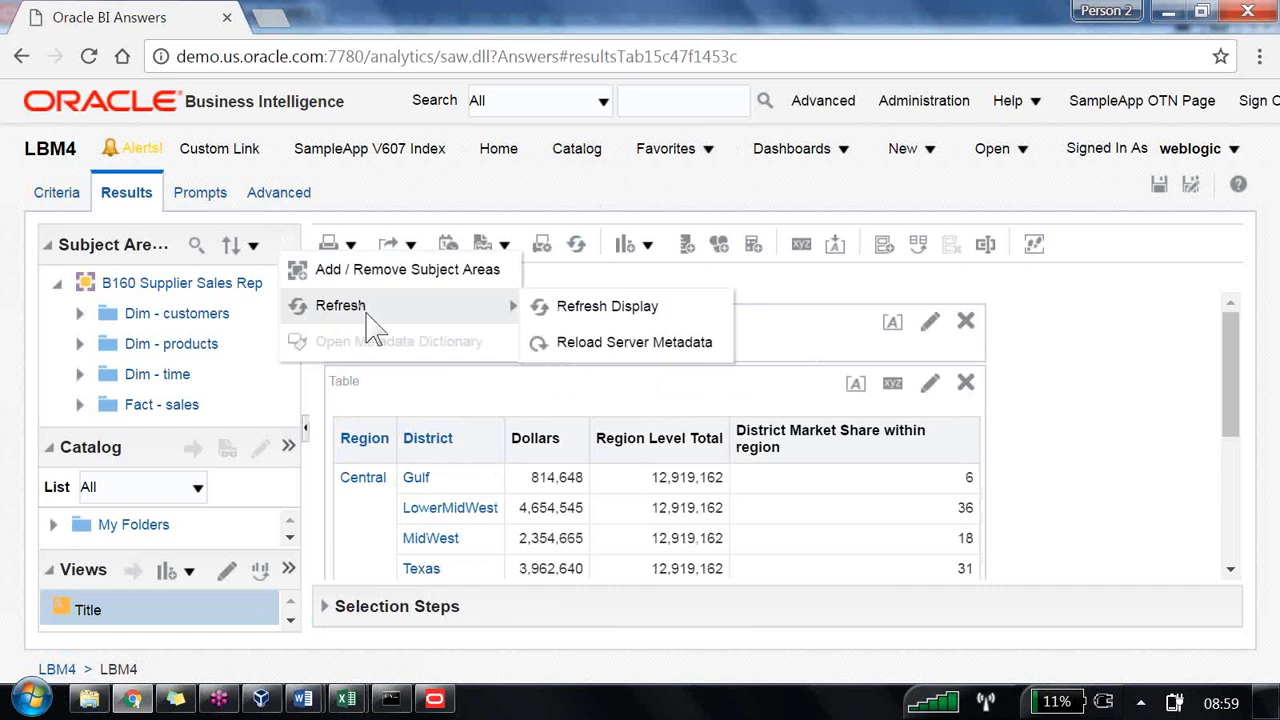
{"action": "left_click", "coordinate": [580, 350]}
Step: Open LBM4 from the /Shared Folders/B160 catalog and refresh its displayed results
{"action": "left_click", "coordinate": [584, 152]}
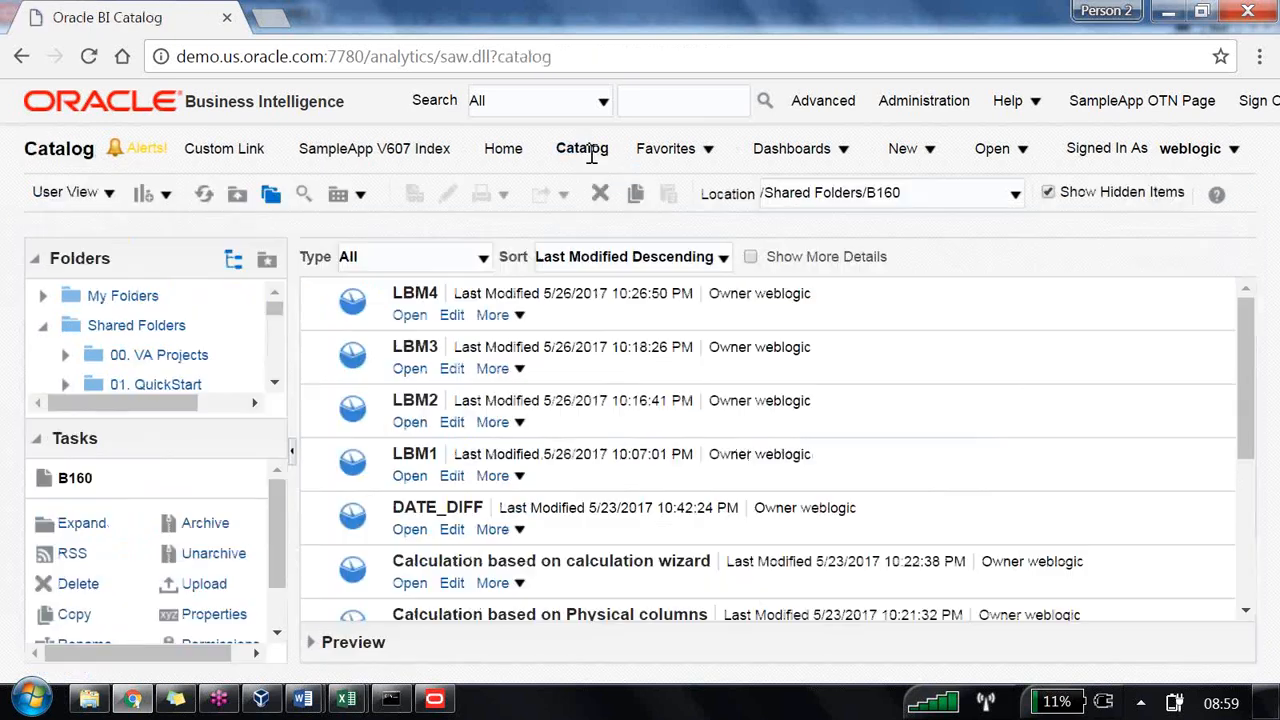
{"action": "left_click", "coordinate": [412, 318]}
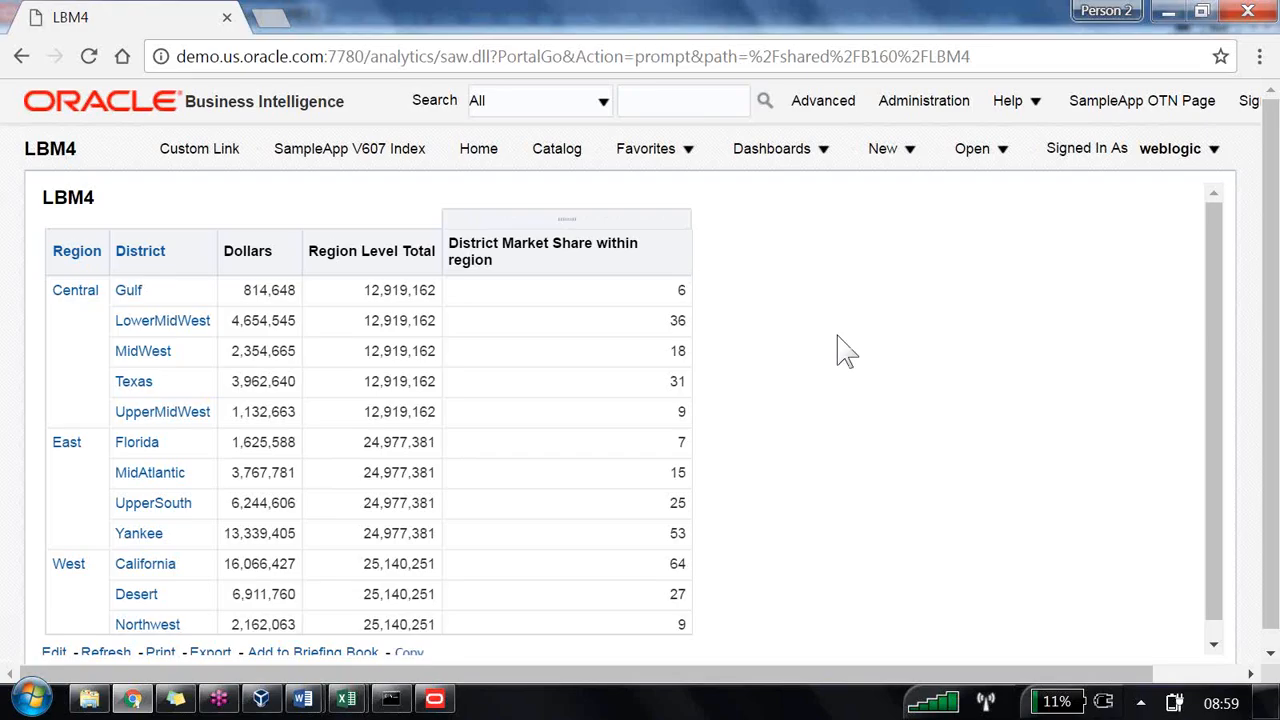
{"action": "scroll", "coordinate": [760, 350], "scroll_direction": "down", "scroll_amount": 1}
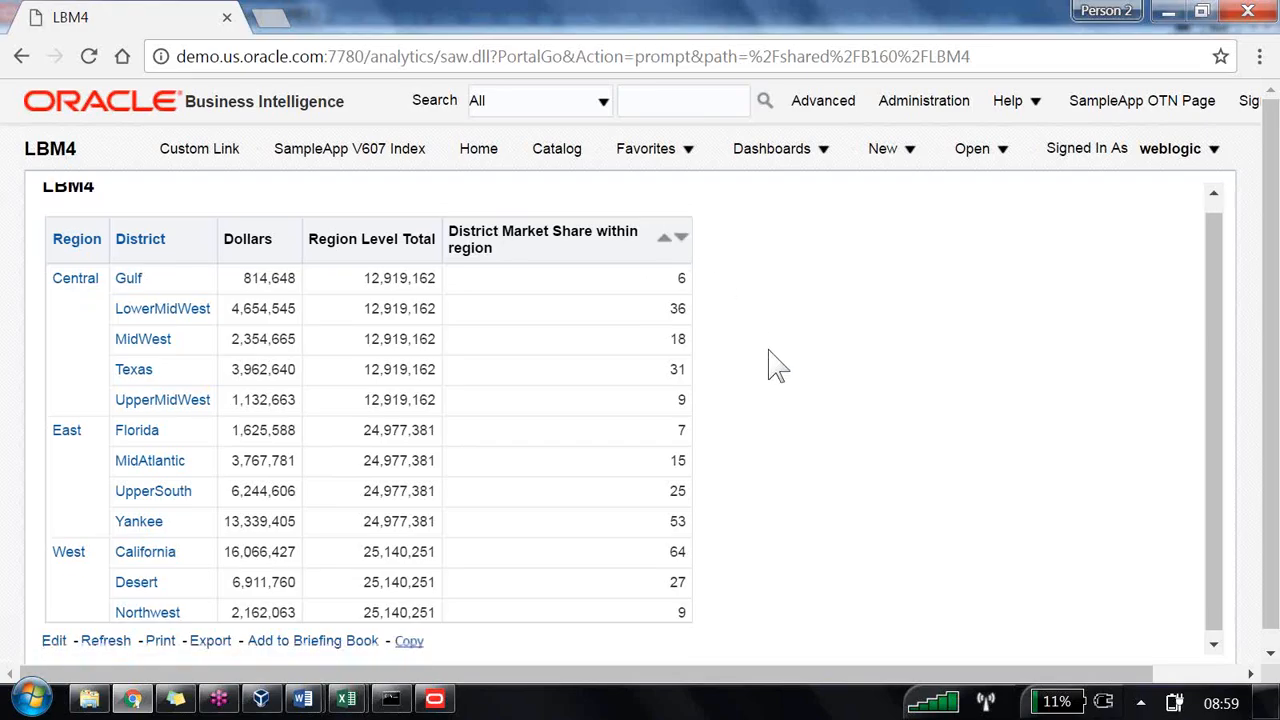
{"action": "scroll", "coordinate": [705, 475], "scroll_direction": "up", "scroll_amount": 1}
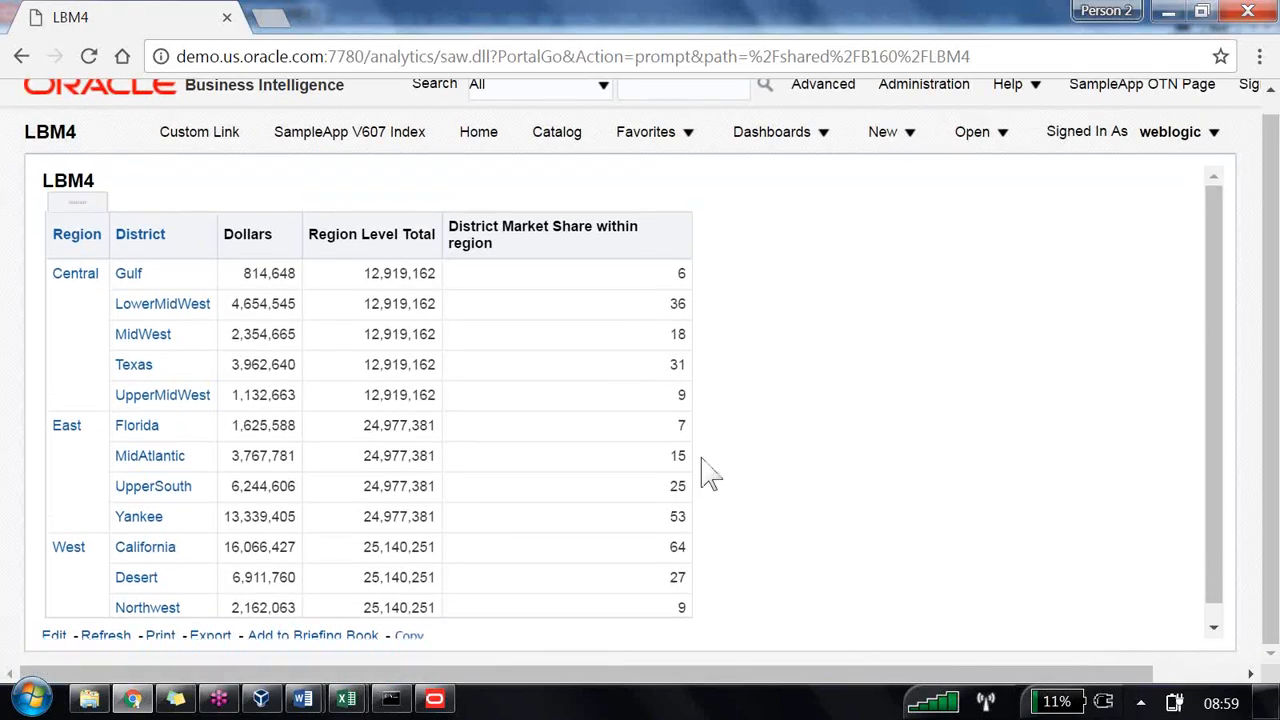
{"action": "left_click", "coordinate": [107, 640]}
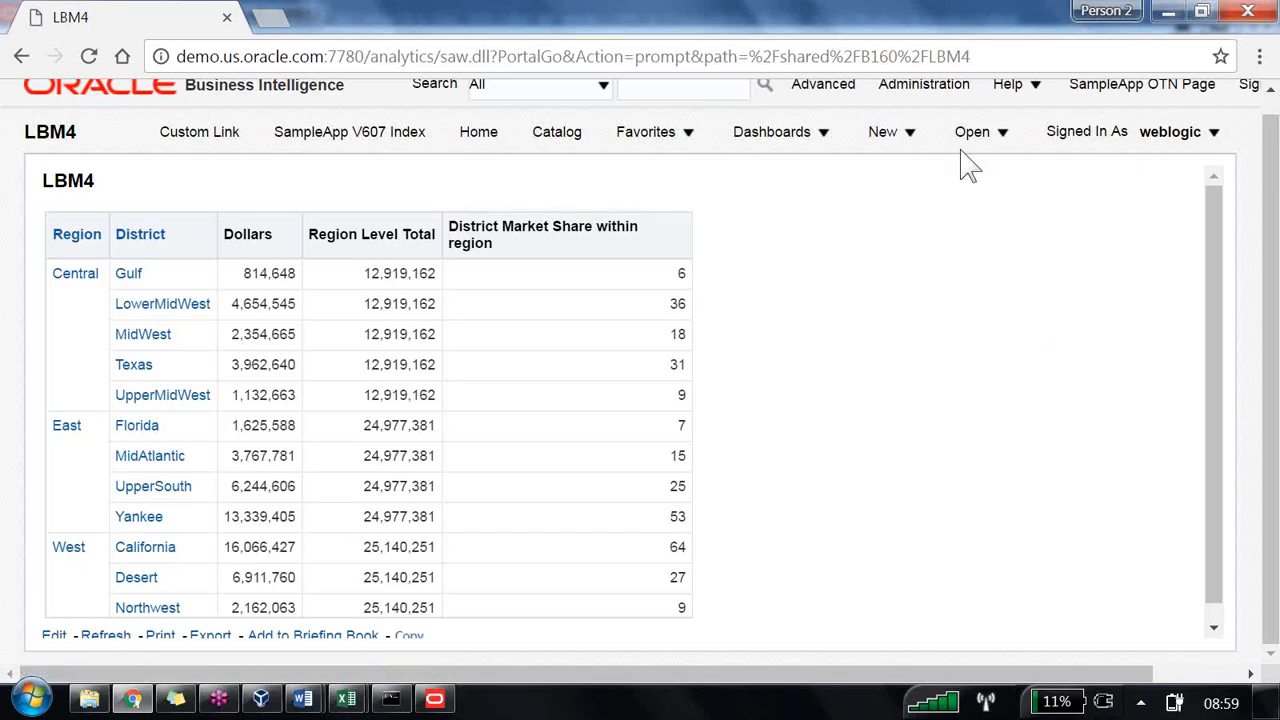
Step: Open Manage Sessions in Administration and examine the sessions and cursor cache entries
{"action": "left_click", "coordinate": [924, 85]}
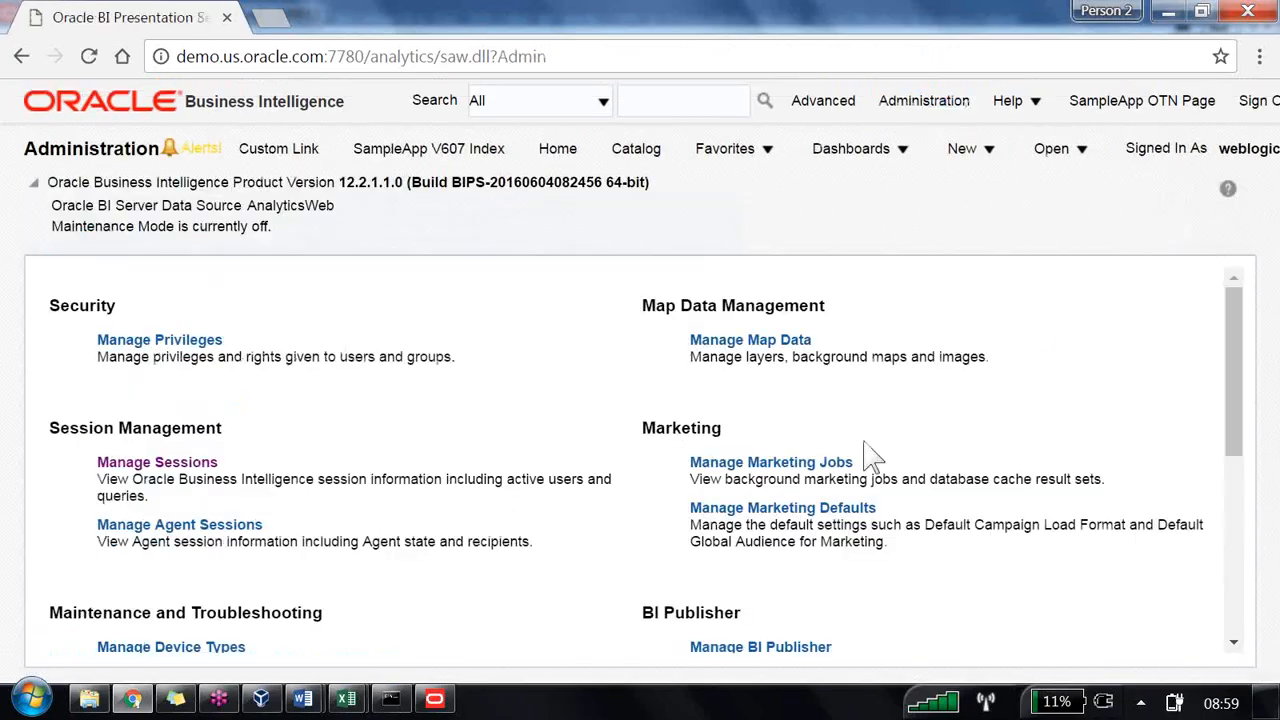
{"action": "left_click", "coordinate": [183, 465]}
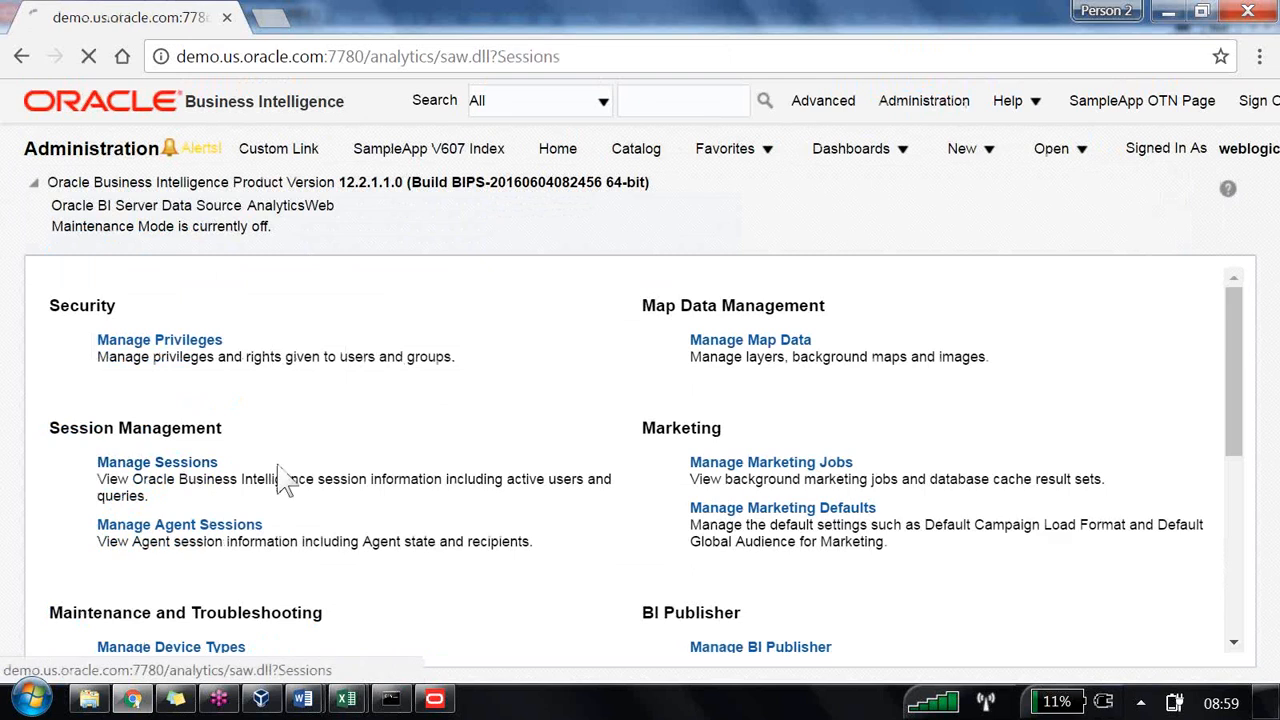
{"action": "scroll", "coordinate": [1134, 420], "scroll_direction": "down", "scroll_amount": 3}
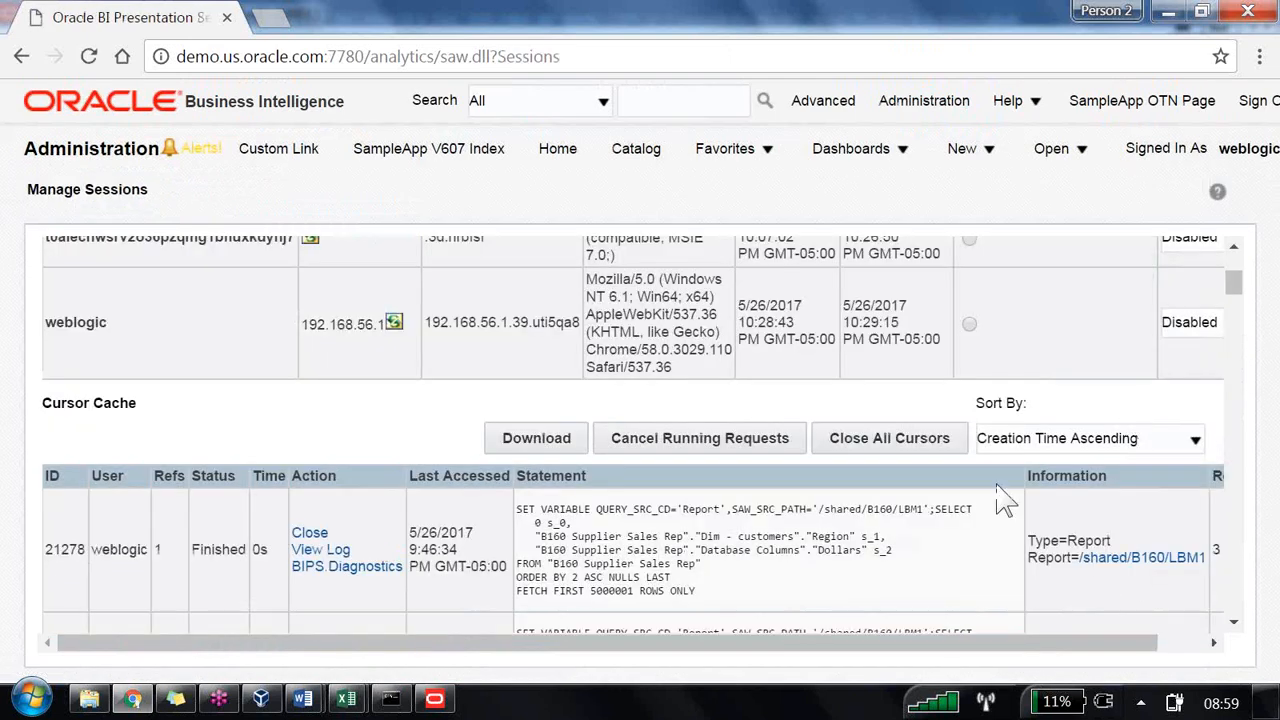
{"action": "left_click", "coordinate": [876, 443]}
{"action": "scroll", "coordinate": [880, 450], "scroll_direction": "down", "scroll_amount": 2}
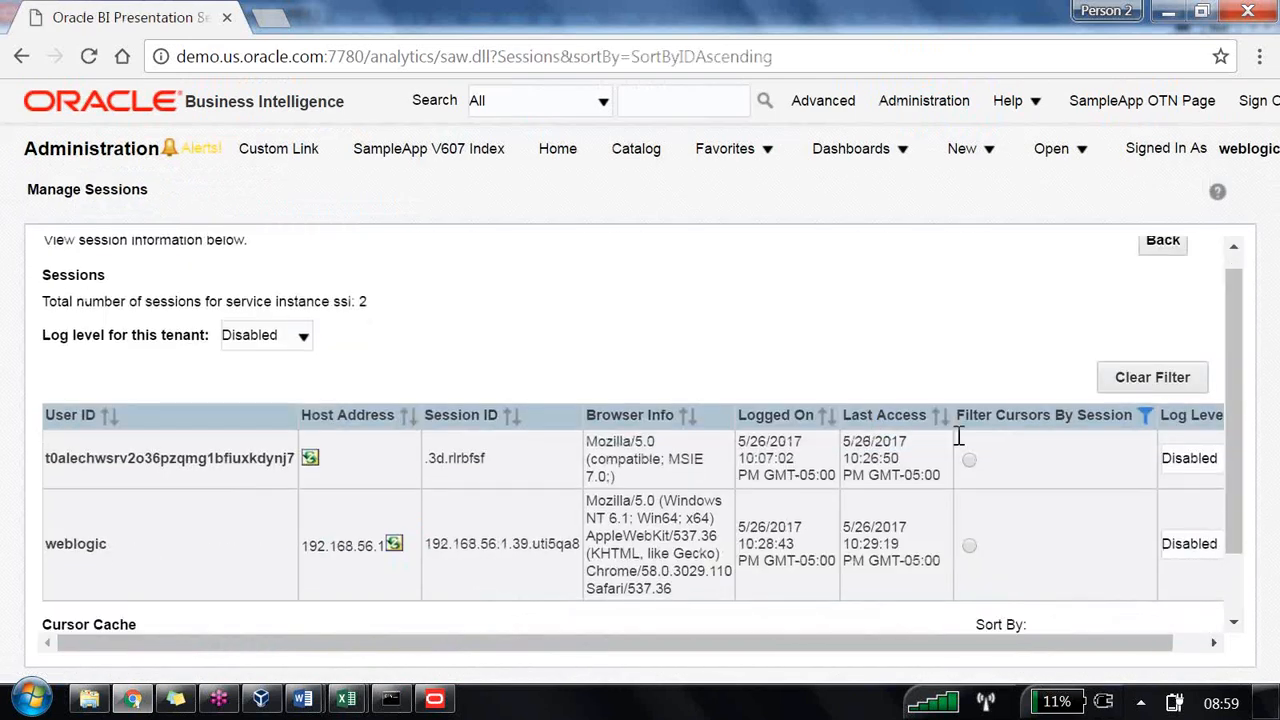
{"action": "left_click", "coordinate": [434, 699]}
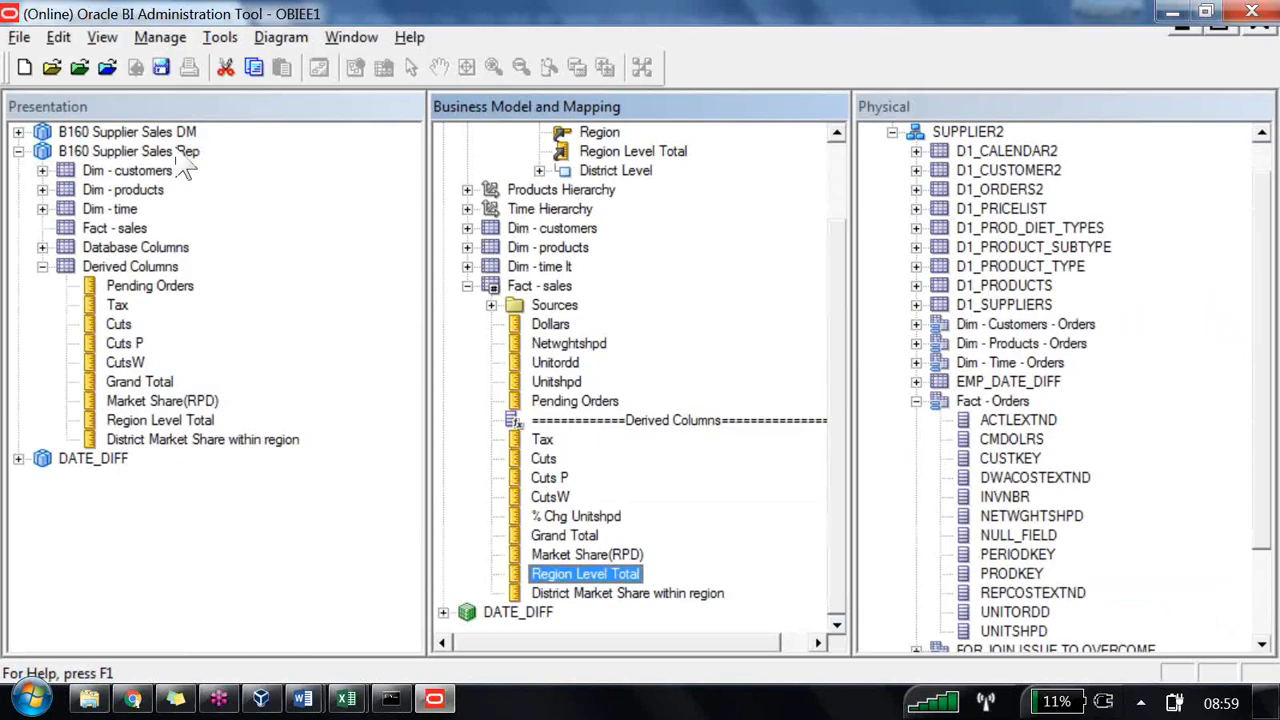
{"action": "left_click", "coordinate": [158, 37]}
{"action": "left_click", "coordinate": [255, 385]}
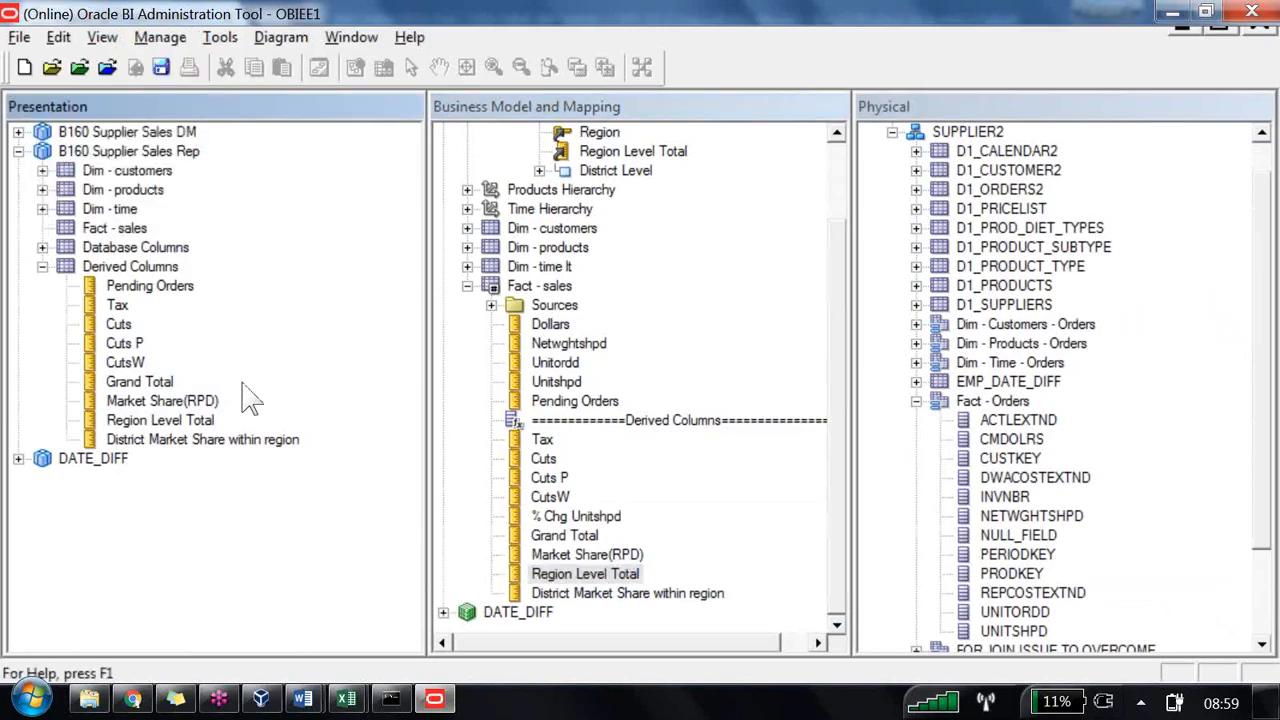
{"action": "left_click", "coordinate": [260, 700]}
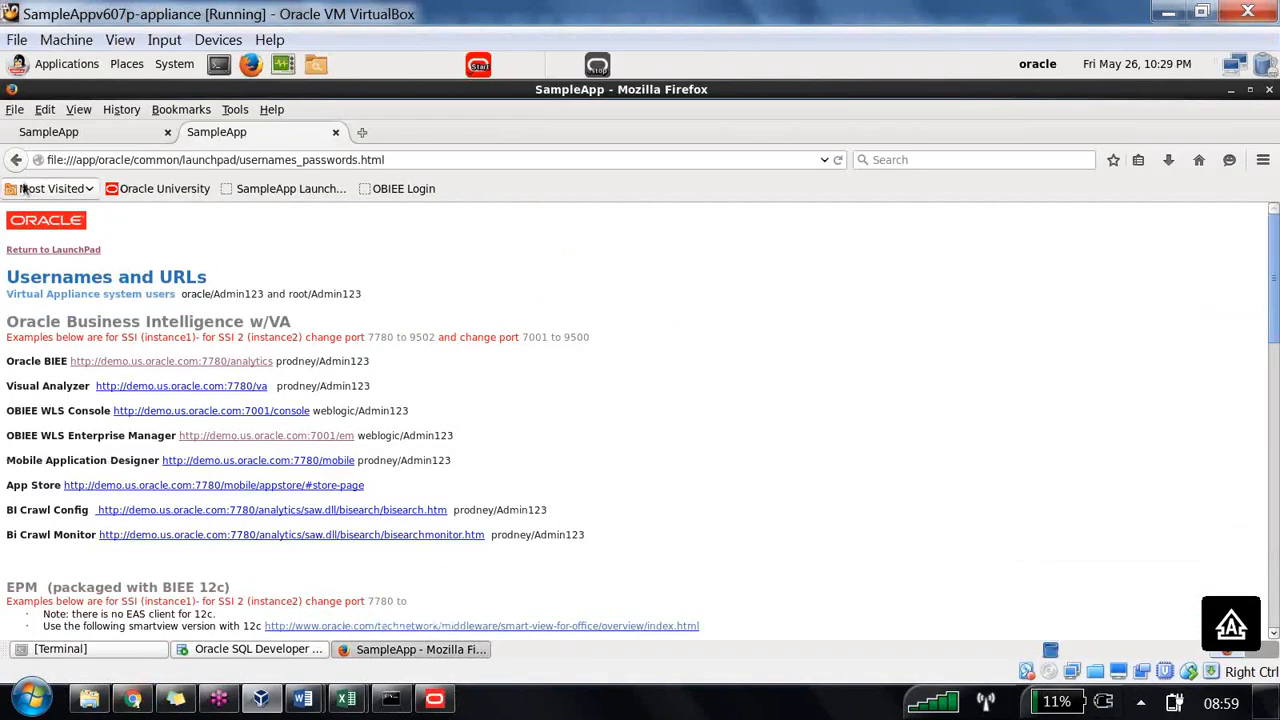
{"action": "left_click", "coordinate": [133, 700]}
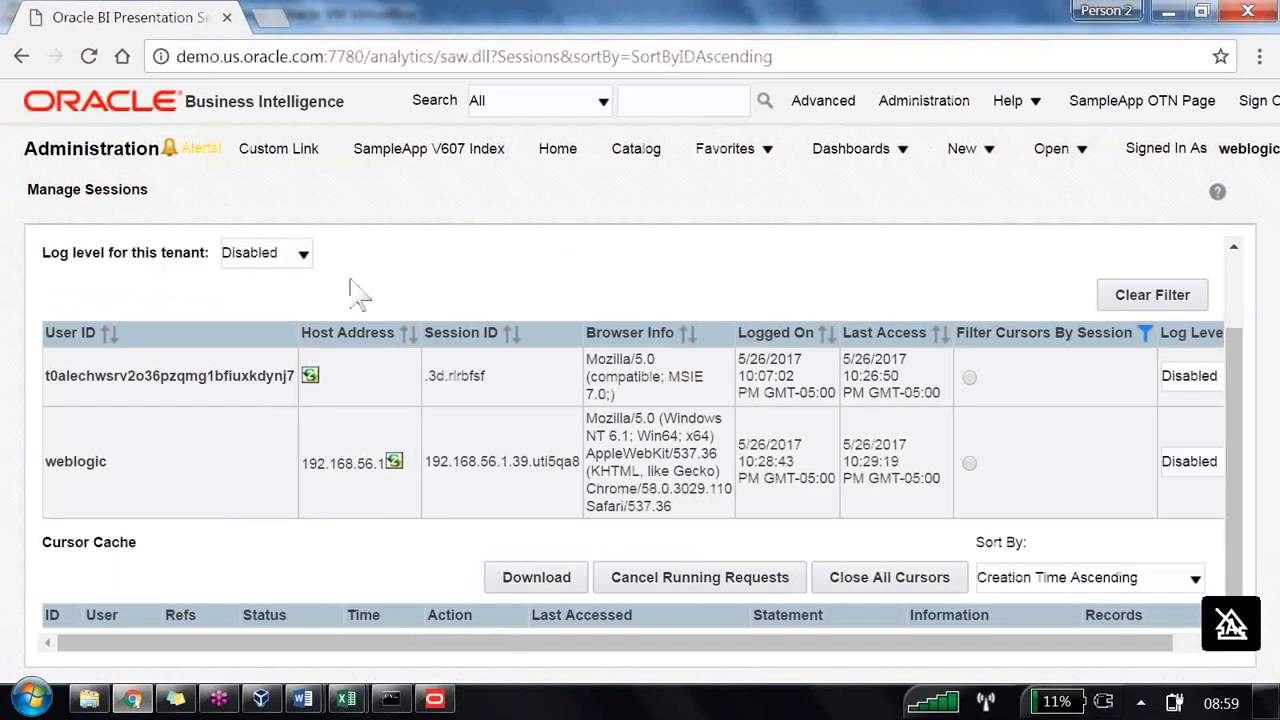
Step: Open the LBM4 analysis from the catalog to view its results
{"action": "left_click", "coordinate": [640, 152]}
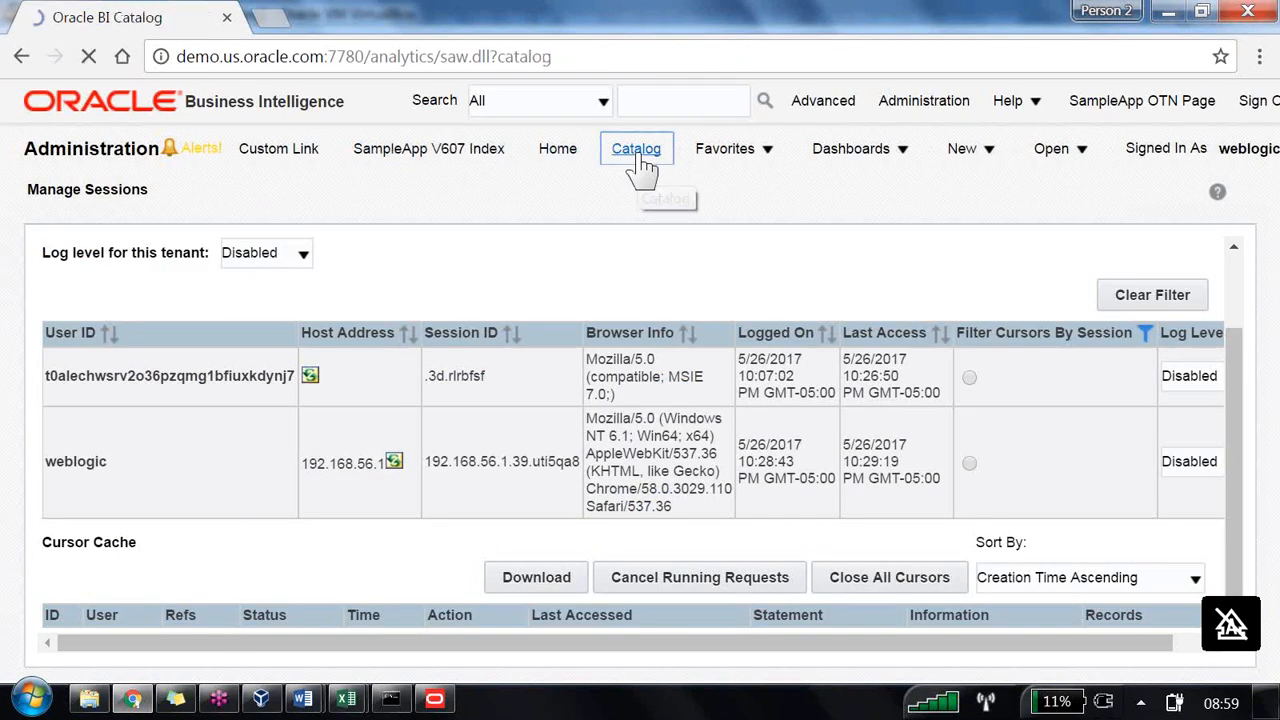
{"action": "left_click", "coordinate": [409, 316]}
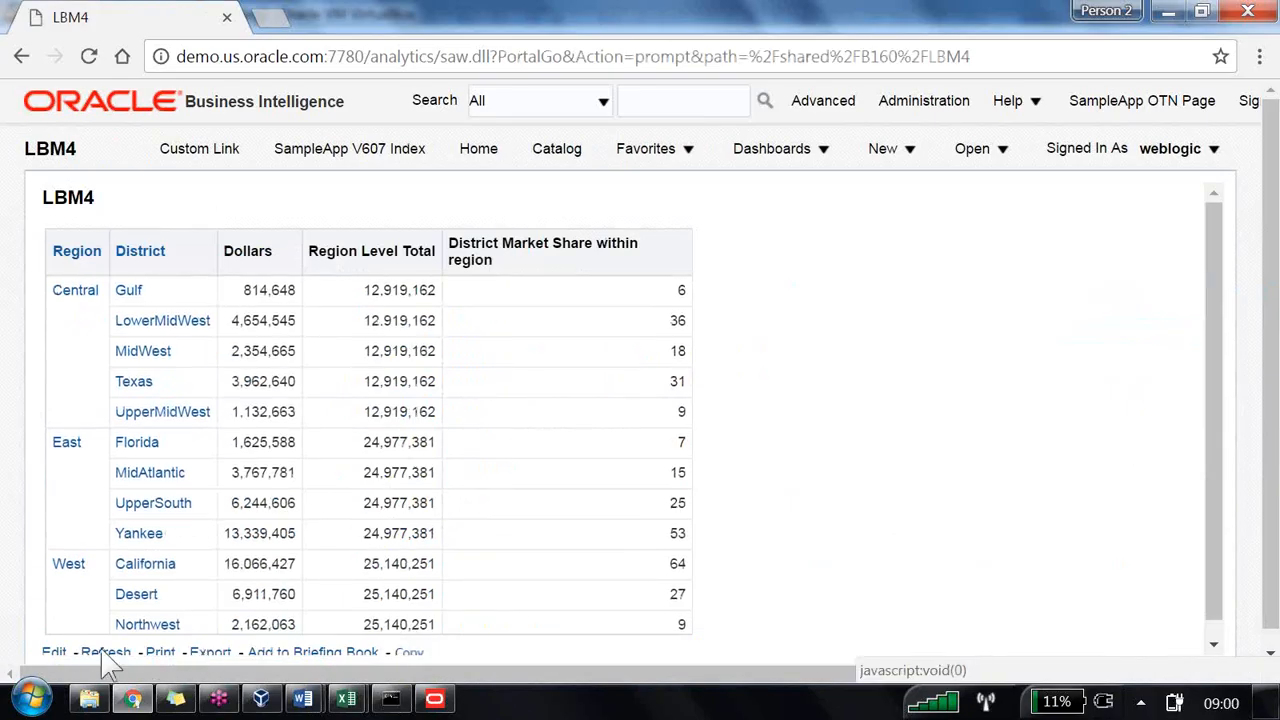
Step: Create a new analysis on B160 Supplier Sales Rep with ITEMTYPE and ITEMSUBTYPE columns from Dim - products
{"action": "left_click", "coordinate": [896, 155]}
{"action": "left_click", "coordinate": [924, 311]}
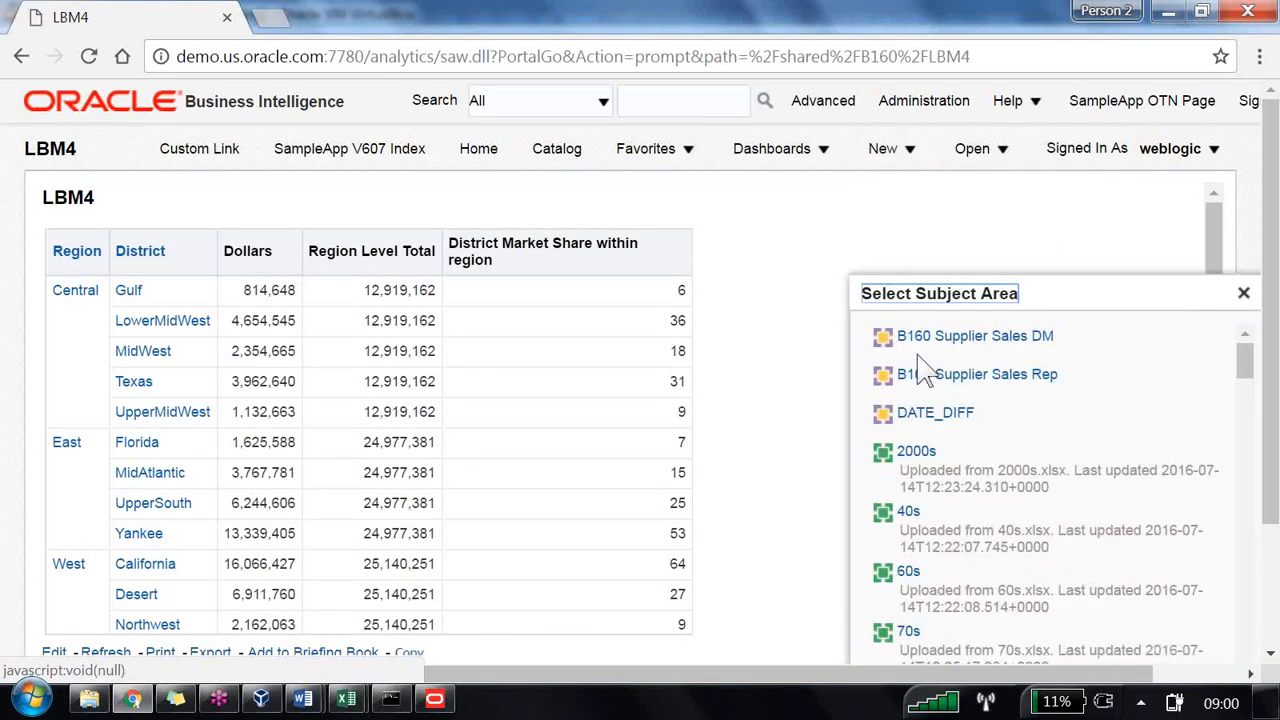
{"action": "left_click", "coordinate": [926, 373]}
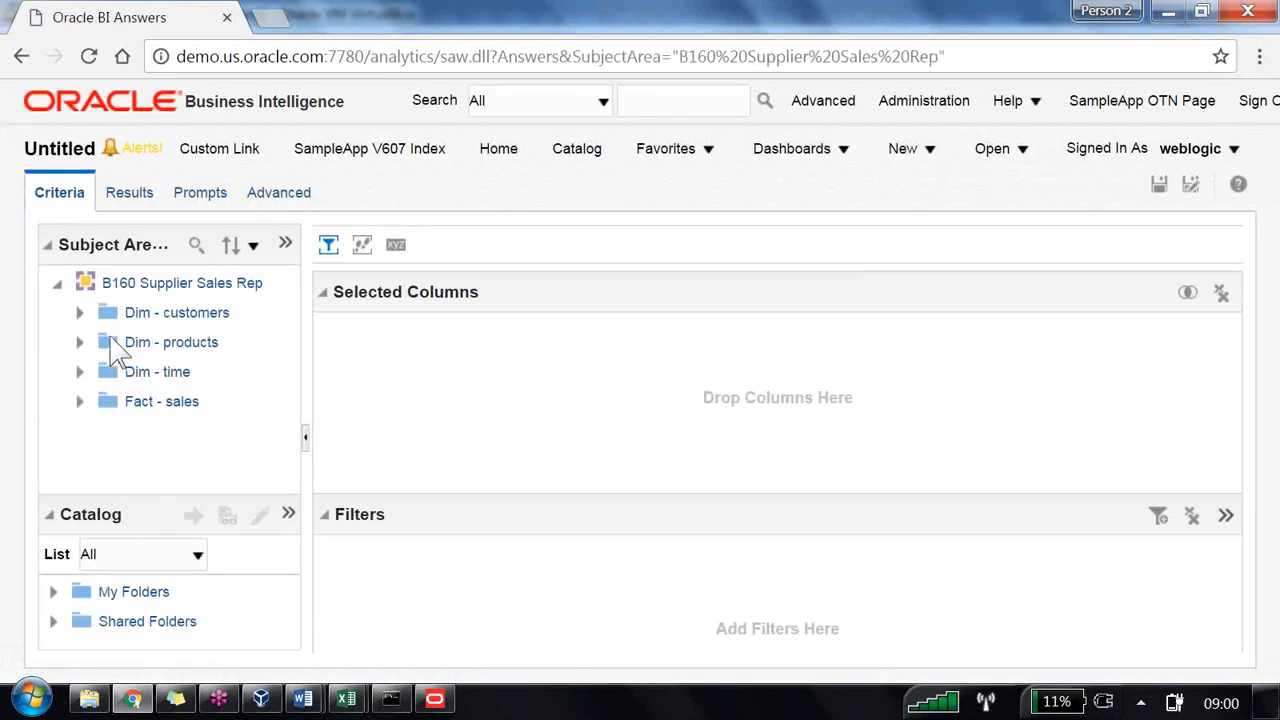
{"action": "left_click", "coordinate": [80, 313]}
{"action": "scroll", "coordinate": [189, 374], "scroll_direction": "down", "scroll_amount": 4}
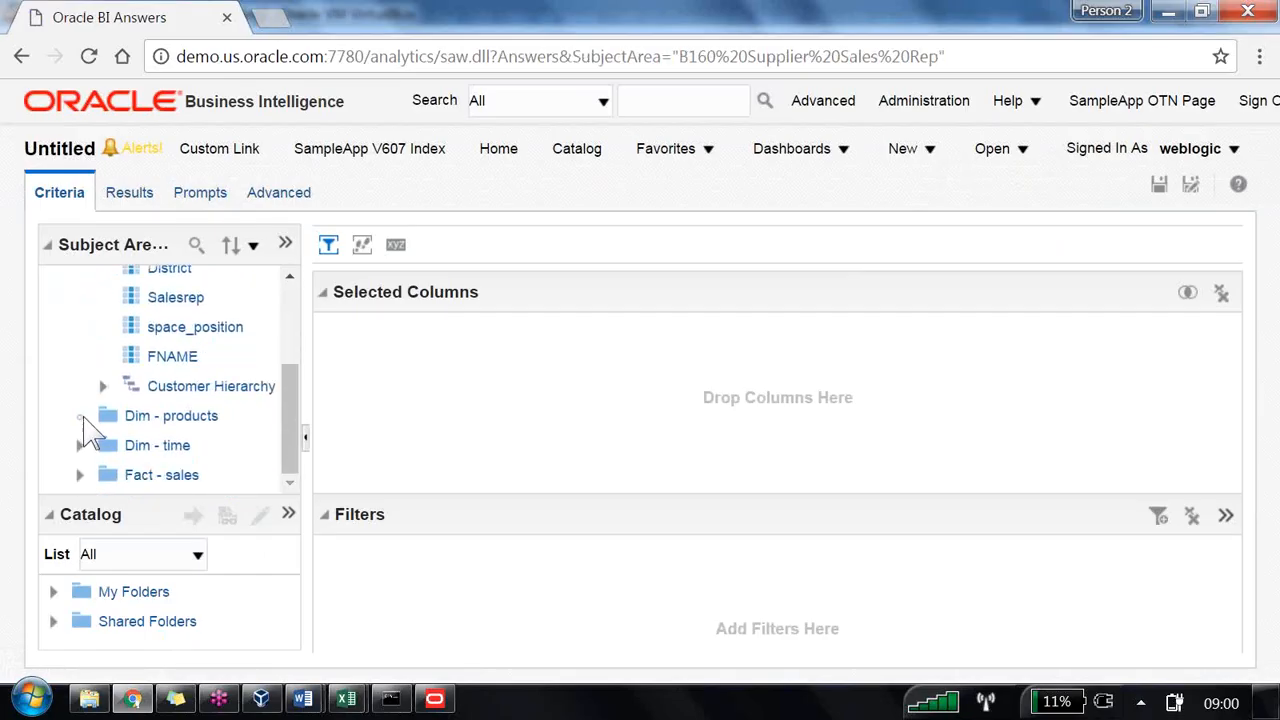
{"action": "left_click", "coordinate": [80, 415]}
{"action": "scroll", "coordinate": [214, 409], "scroll_direction": "down", "scroll_amount": 5}
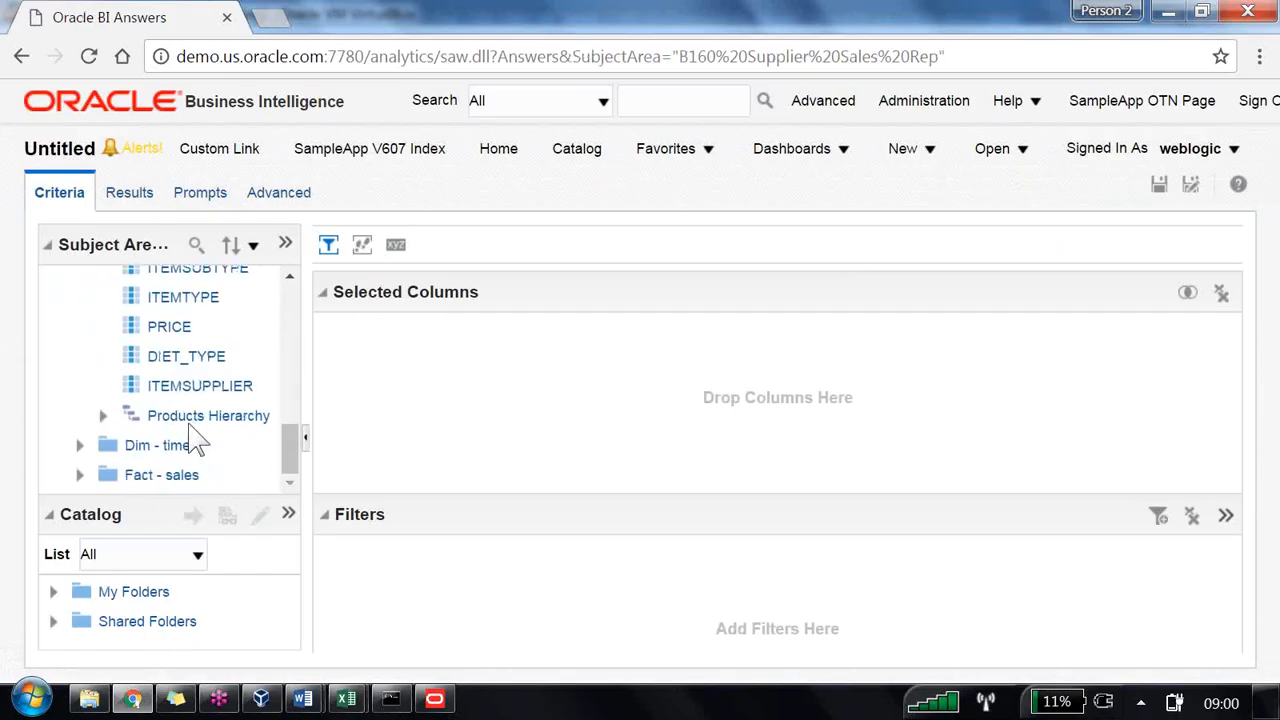
{"action": "left_click_drag", "start_coordinate": [190, 300], "coordinate": [386, 396]}
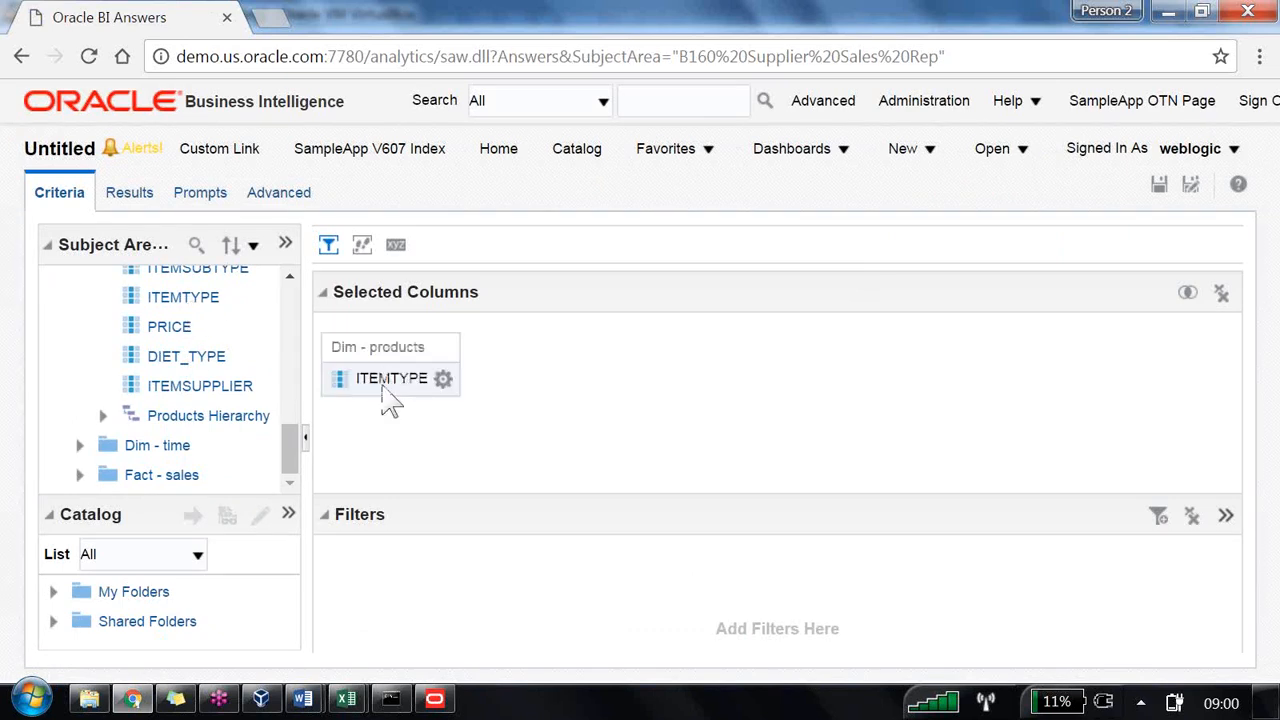
{"action": "scroll", "coordinate": [240, 385], "scroll_direction": "up", "scroll_amount": 2}
{"action": "left_click_drag", "start_coordinate": [214, 398], "coordinate": [491, 449]}
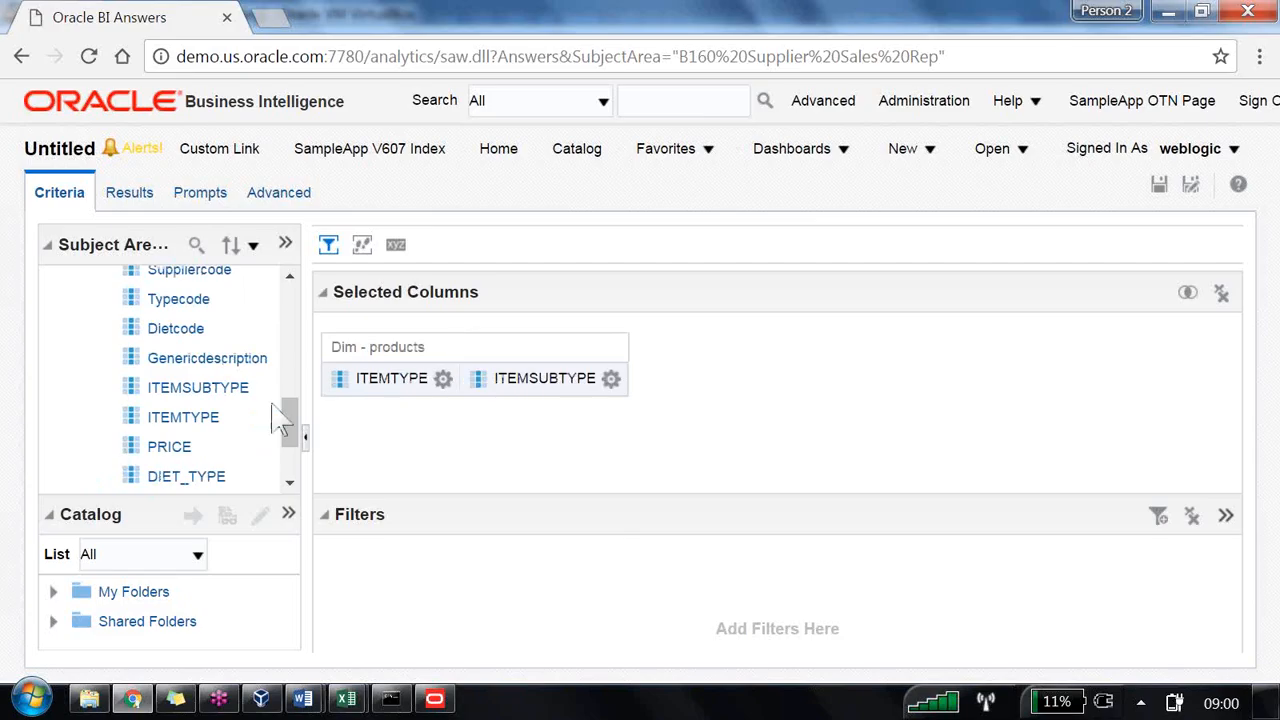
Step: Add the Dollars and Region Level Total columns from Fact - sales to the analysis
{"action": "scroll", "coordinate": [150, 385], "scroll_direction": "down", "scroll_amount": 3}
{"action": "left_click", "coordinate": [80, 475]}
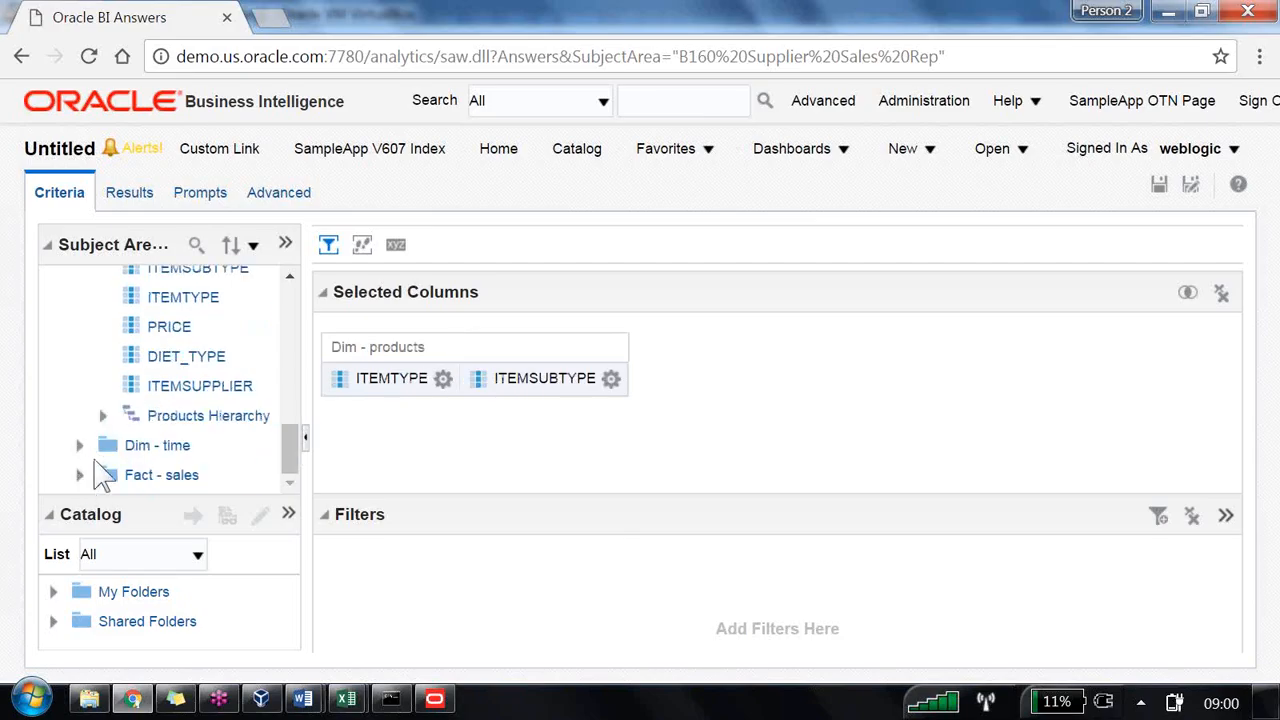
{"action": "left_click", "coordinate": [103, 445]}
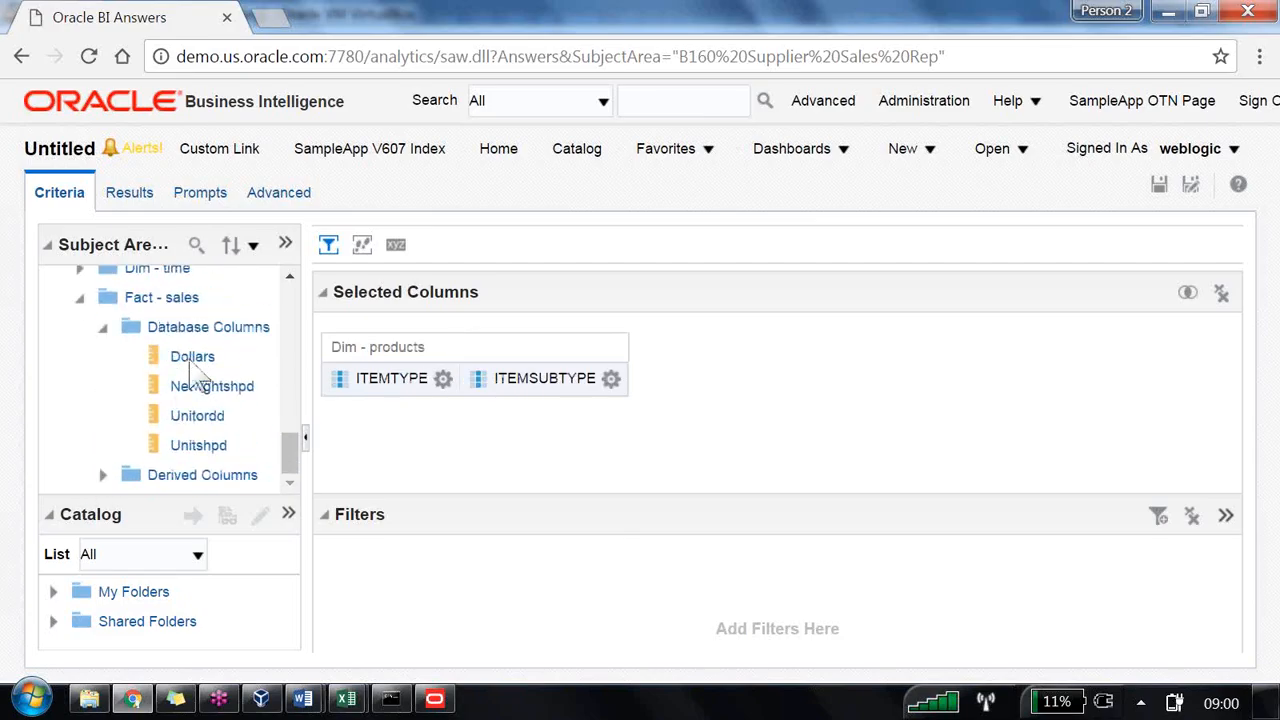
{"action": "left_click_drag", "start_coordinate": [186, 358], "coordinate": [626, 416]}
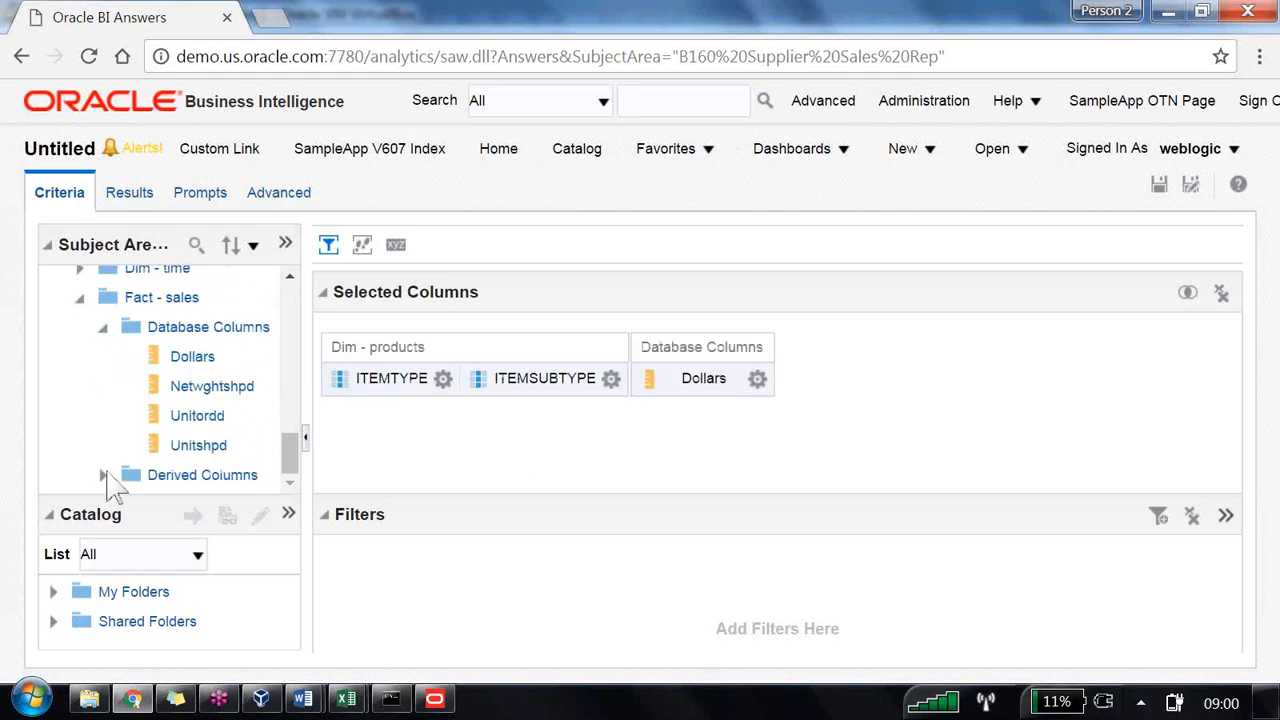
{"action": "left_click", "coordinate": [143, 463]}
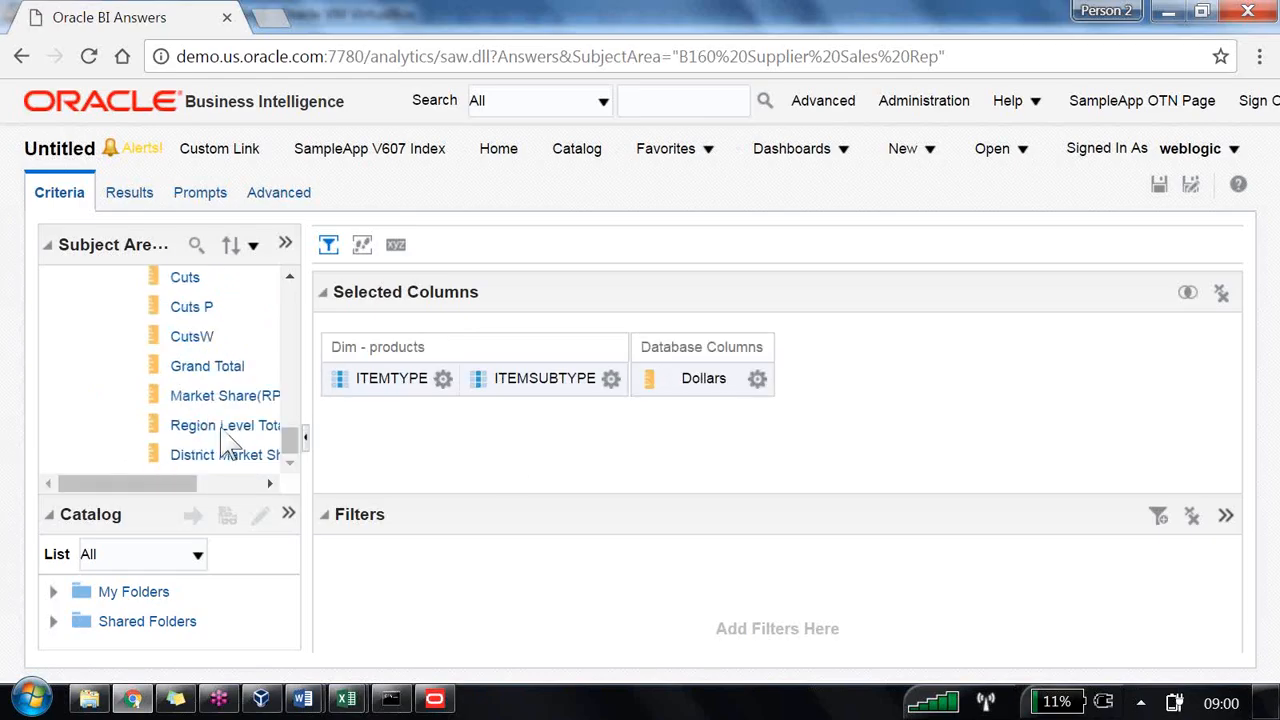
{"action": "left_click_drag", "start_coordinate": [228, 440], "coordinate": [892, 410]}
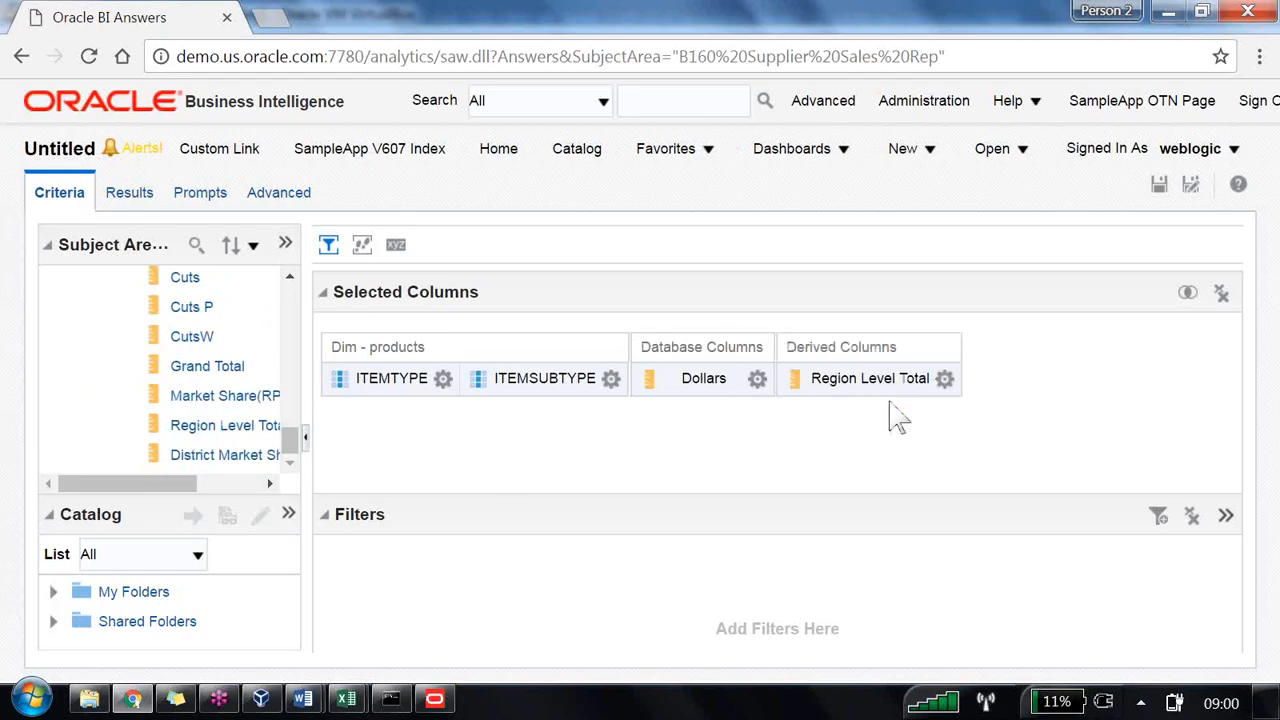
Step: Show the analysis results and scroll through the item type and subtype rows with their region level totals
{"action": "left_click", "coordinate": [130, 195]}
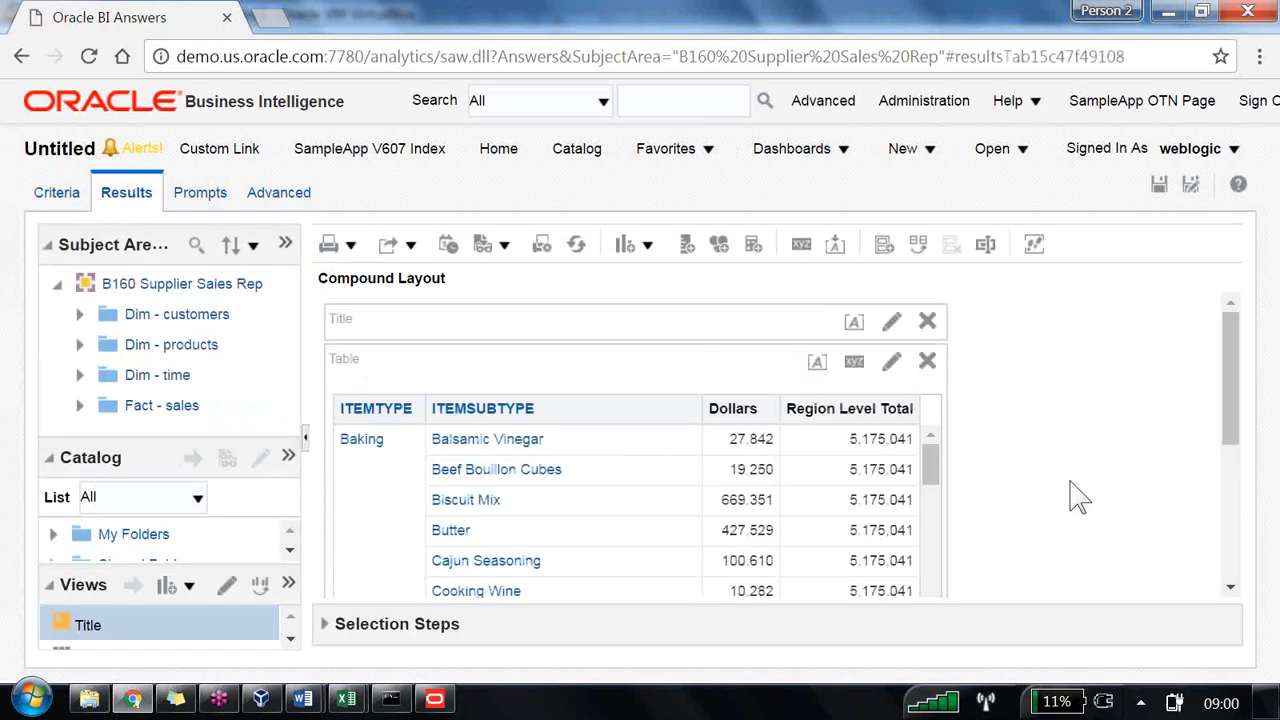
{"action": "scroll", "coordinate": [1078, 497], "scroll_direction": "down", "scroll_amount": 5}
{"action": "scroll", "coordinate": [1078, 497], "scroll_direction": "up", "scroll_amount": 5}
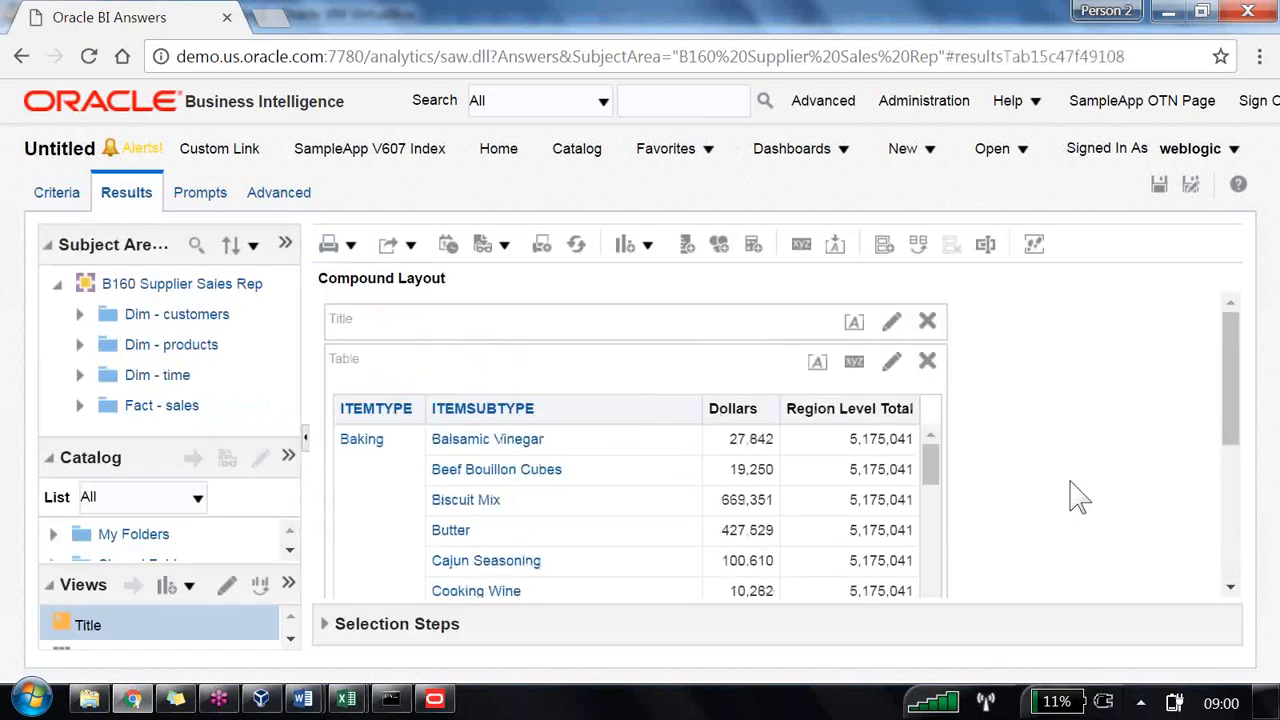
{"action": "scroll", "coordinate": [1078, 497], "scroll_direction": "down", "scroll_amount": 2}
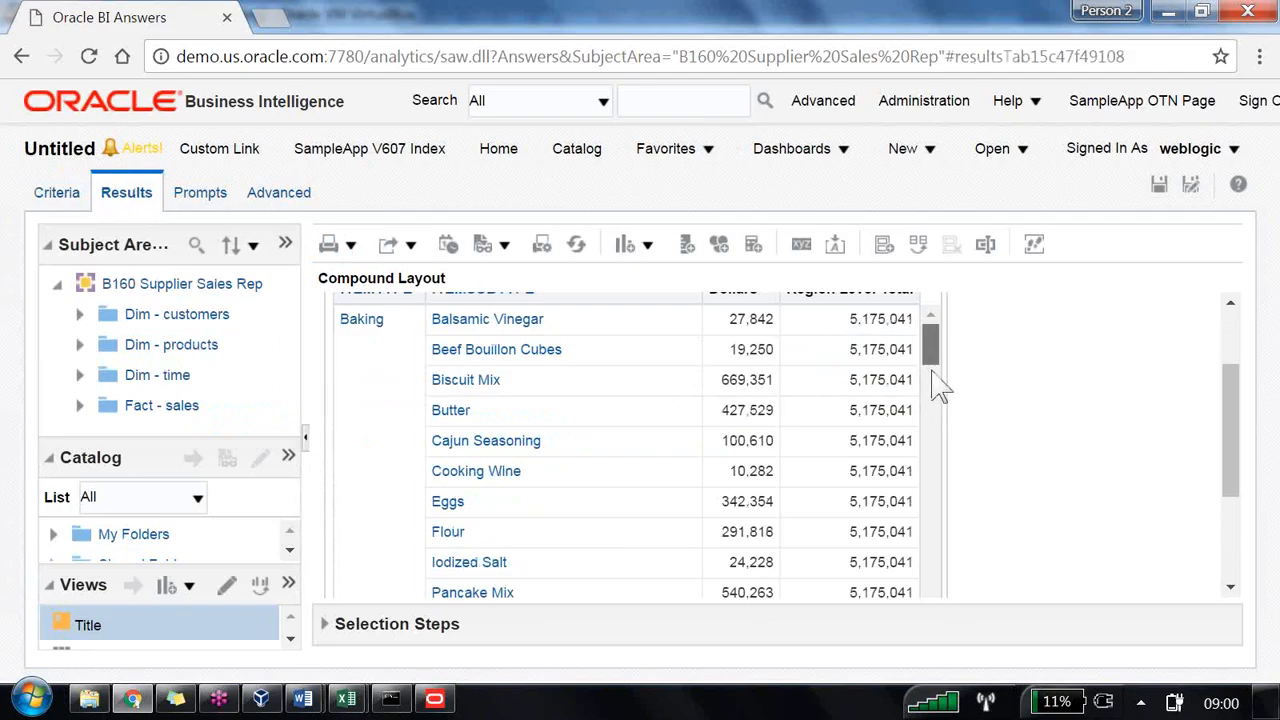
{"action": "left_click_drag", "start_coordinate": [938, 382], "coordinate": [950, 605]}
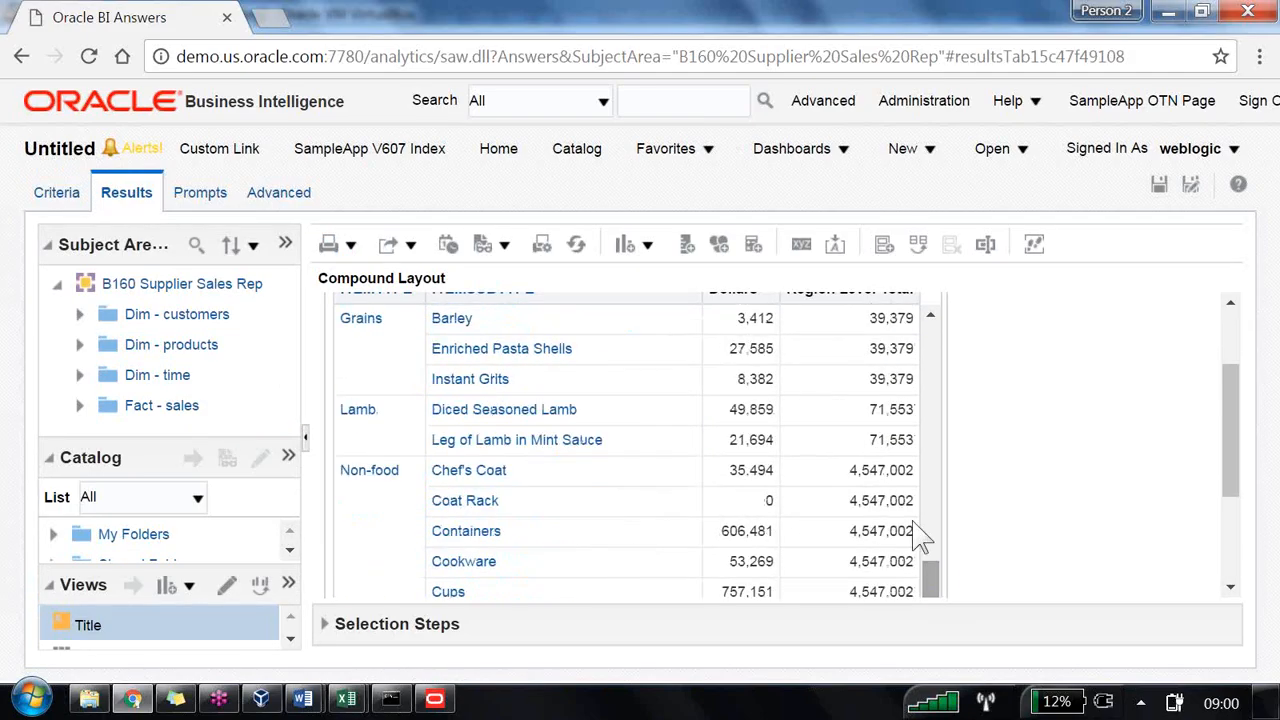
{"action": "scroll", "coordinate": [917, 488], "scroll_direction": "down", "scroll_amount": 2}
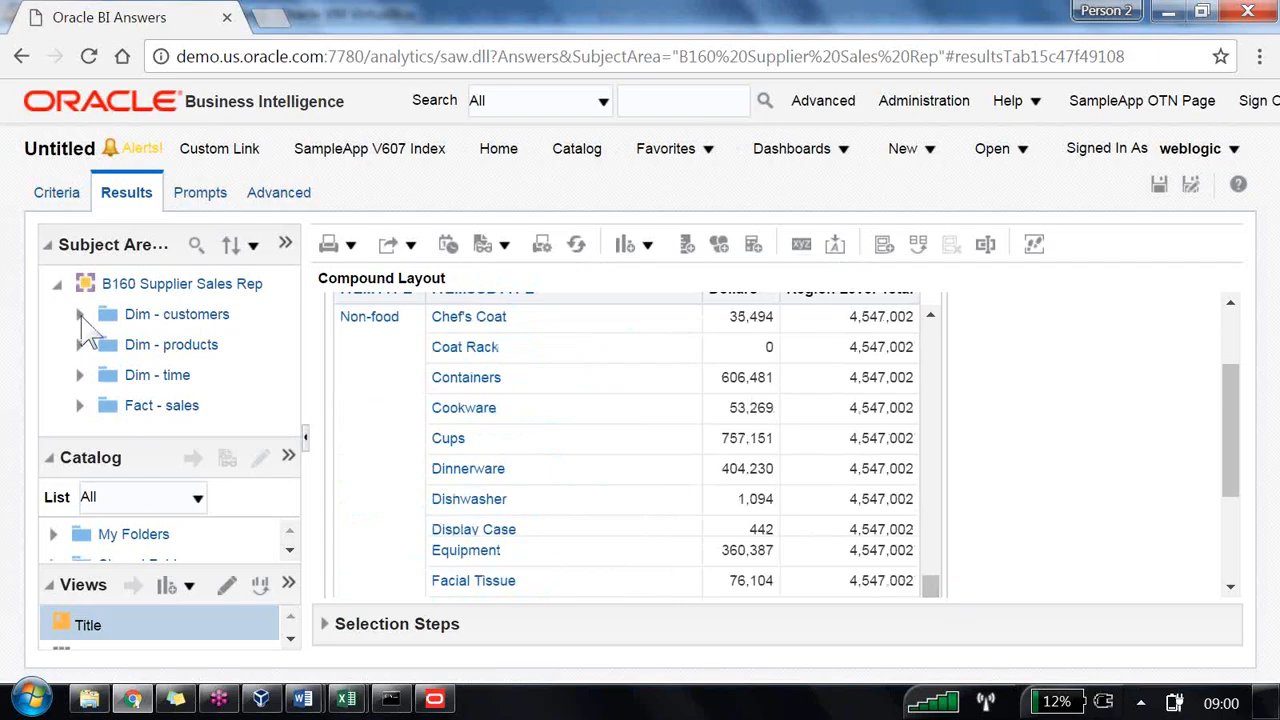
Step: Add Region from Dim - customers to the results table and move it to the first column
{"action": "left_click", "coordinate": [80, 314]}
{"action": "scroll", "coordinate": [200, 365], "scroll_direction": "down", "scroll_amount": 2}
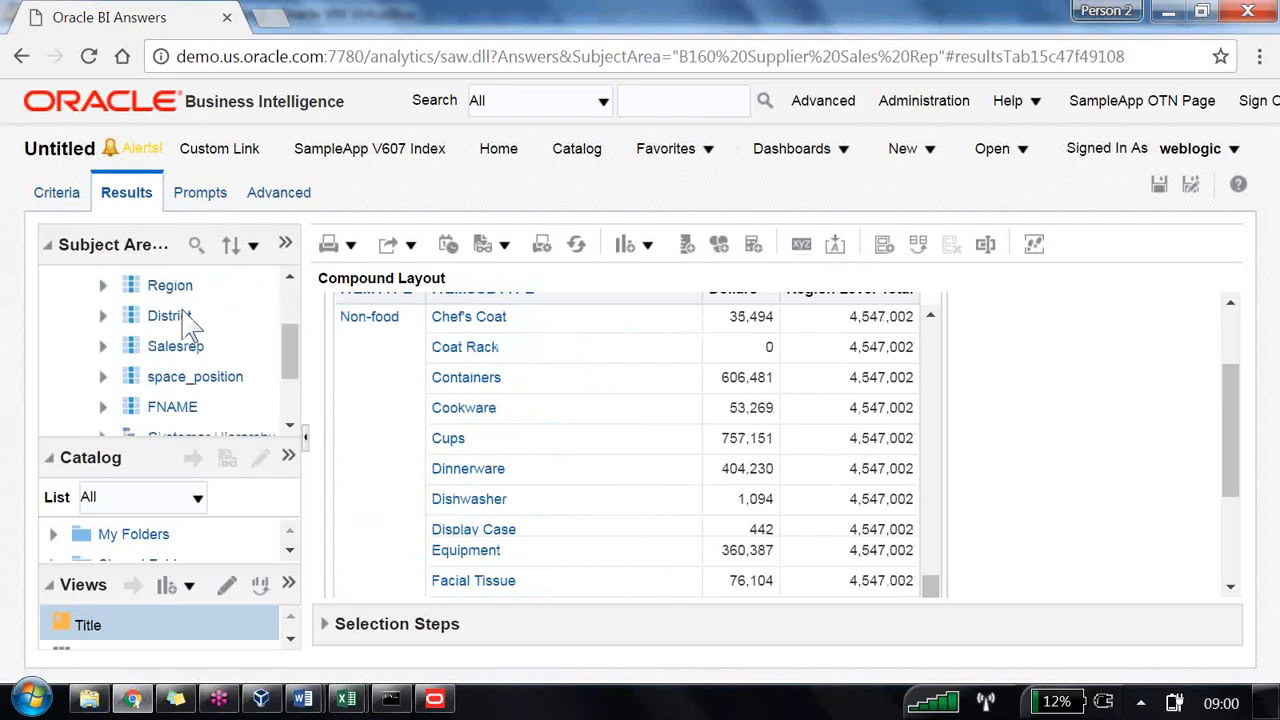
{"action": "left_click_drag", "start_coordinate": [172, 290], "coordinate": [410, 372]}
{"action": "scroll", "coordinate": [957, 429], "scroll_direction": "down", "scroll_amount": 1}
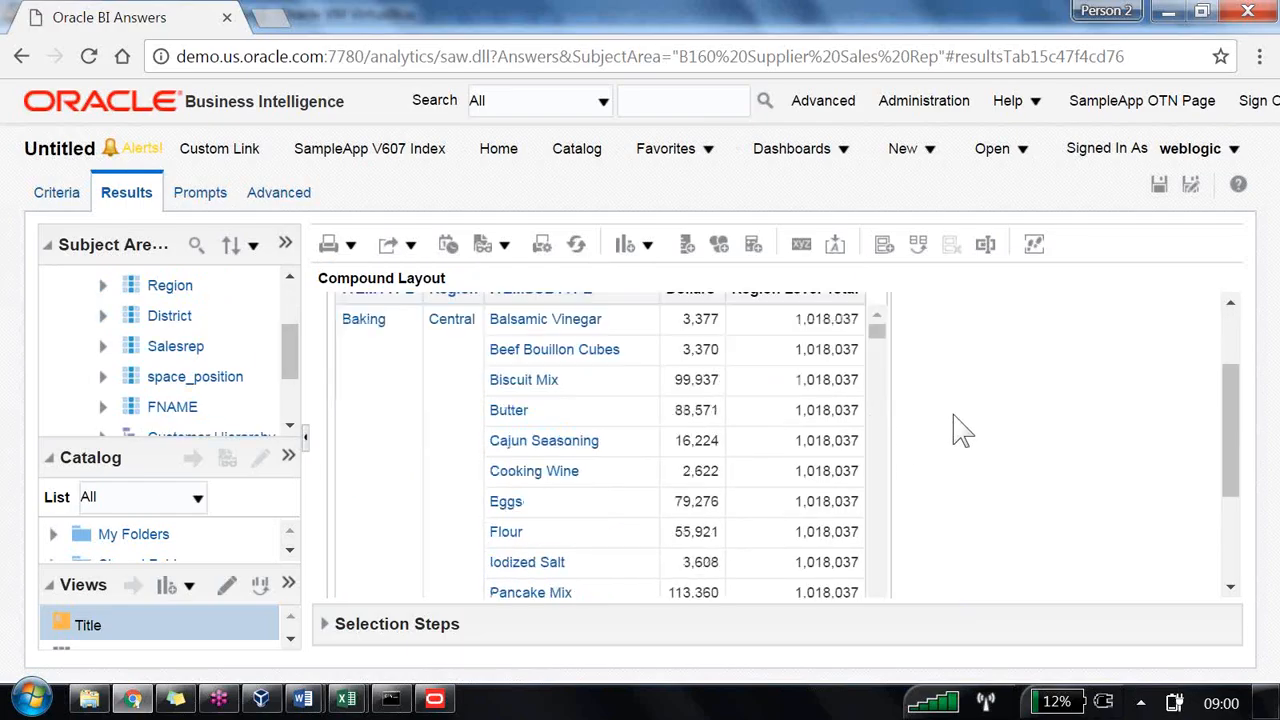
{"action": "scroll", "coordinate": [957, 429], "scroll_direction": "up", "scroll_amount": 1}
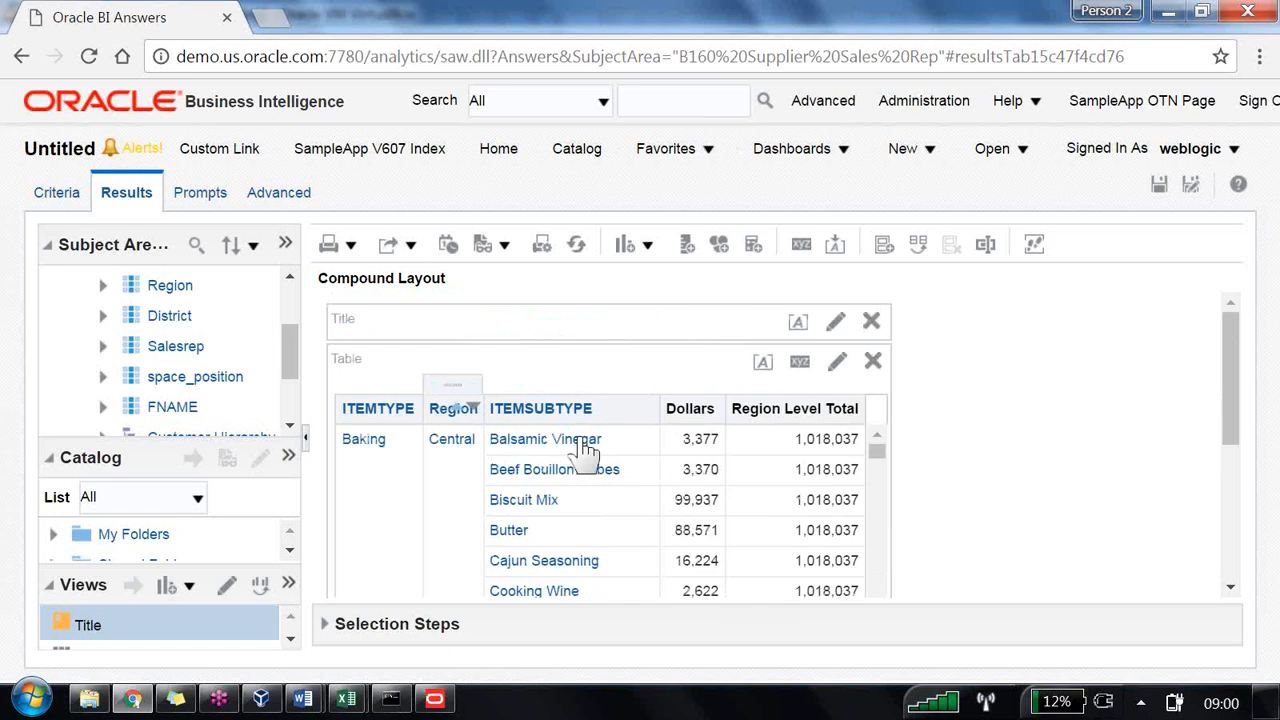
{"action": "left_click_drag", "start_coordinate": [452, 384], "coordinate": [349, 434]}
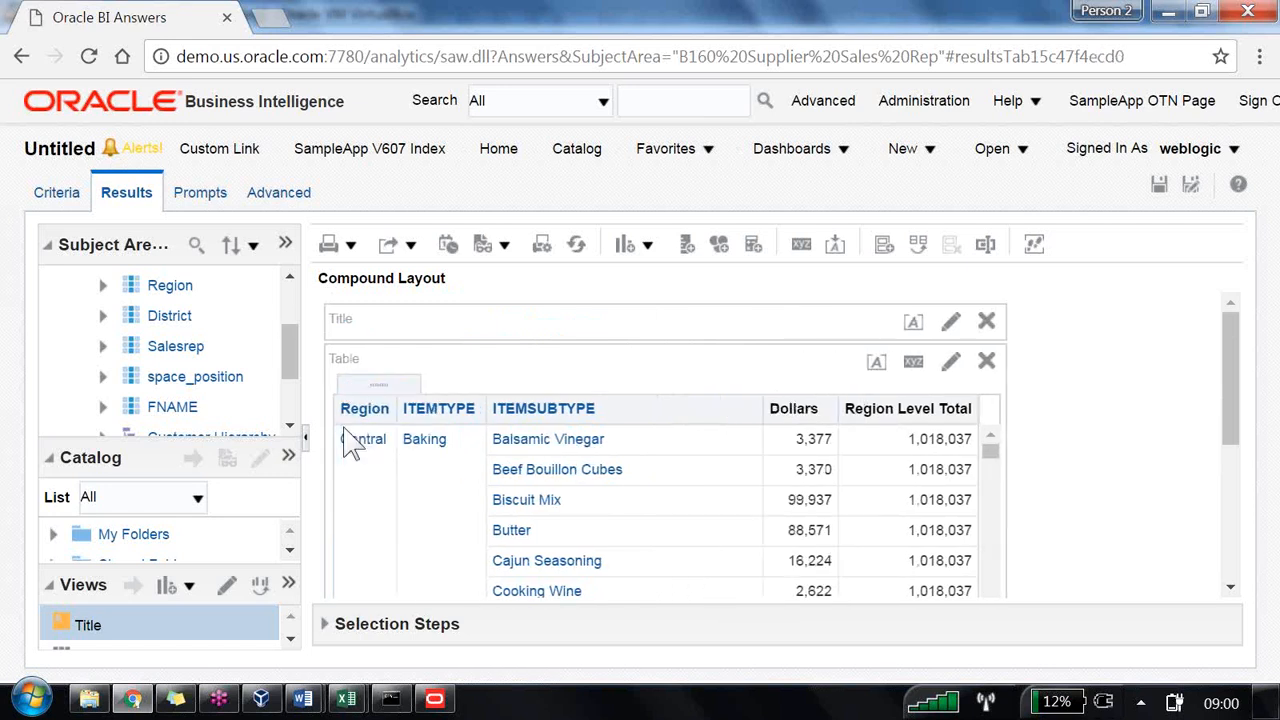
Step: Scroll through the results to examine Dollars against Region Level Total for each region and item type
{"action": "scroll", "coordinate": [1203, 460], "scroll_direction": "down", "scroll_amount": 1}
{"action": "scroll", "coordinate": [1203, 460], "scroll_direction": "down", "scroll_amount": 2}
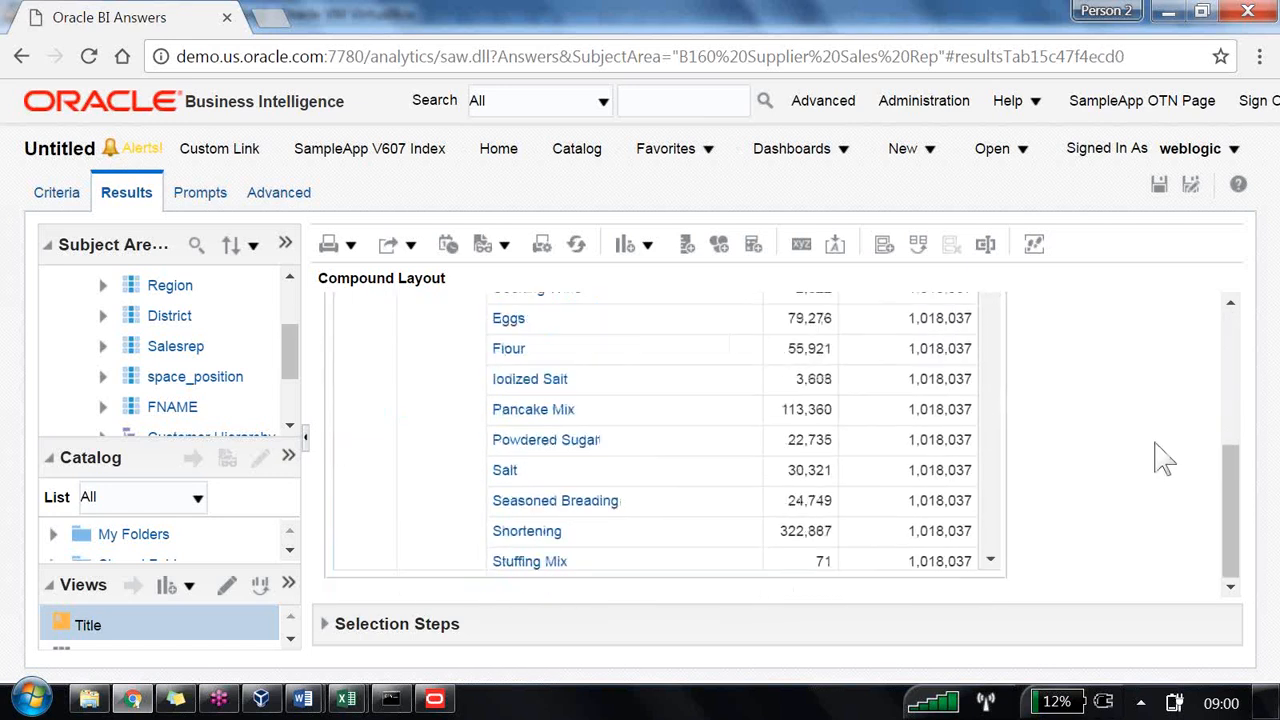
{"action": "scroll", "coordinate": [1110, 440], "scroll_direction": "up", "scroll_amount": 3}
{"action": "scroll", "coordinate": [1110, 440], "scroll_direction": "down", "scroll_amount": 2}
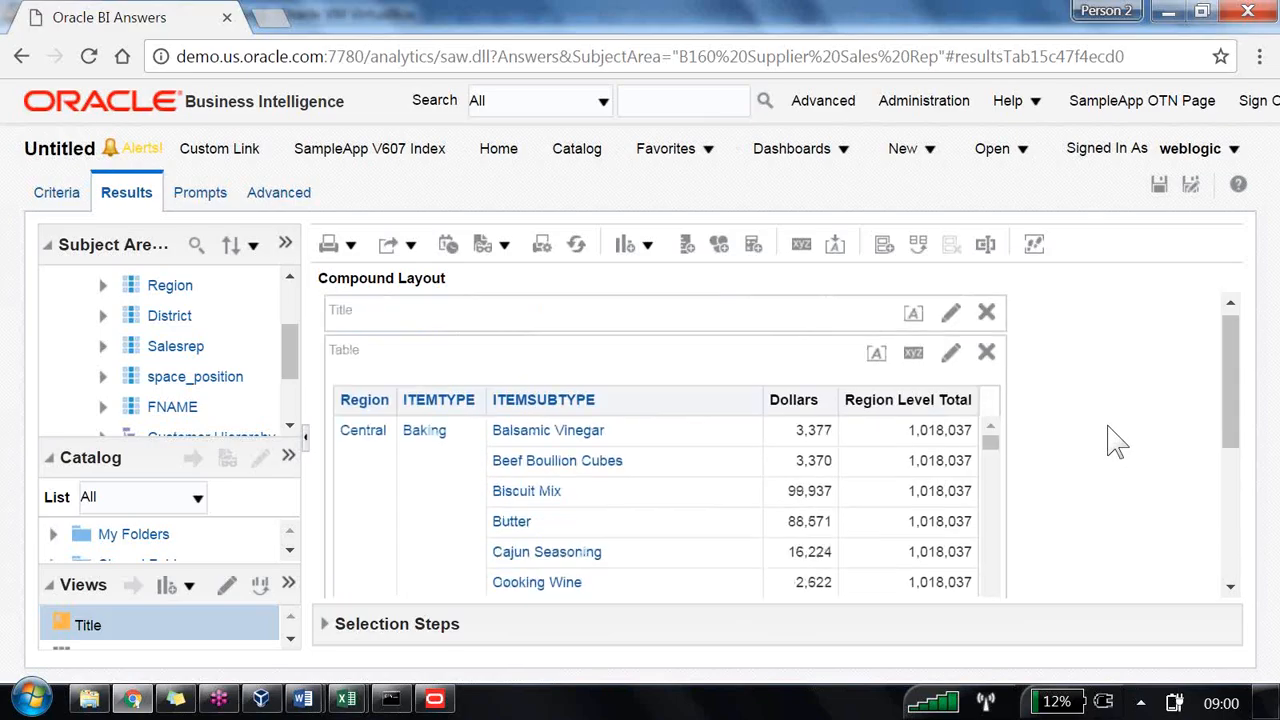
{"action": "scroll", "coordinate": [1078, 440], "scroll_direction": "up", "scroll_amount": 1}
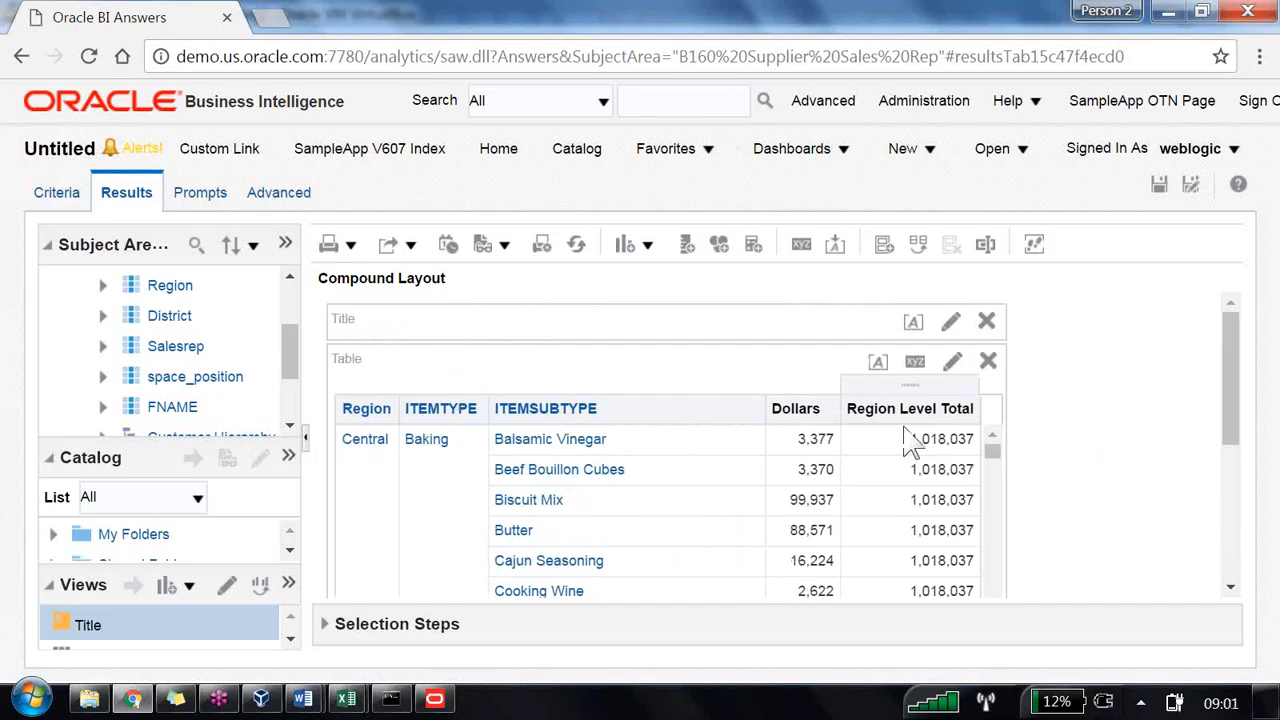
{"action": "left_click_drag", "start_coordinate": [1000, 462], "coordinate": [1005, 545]}
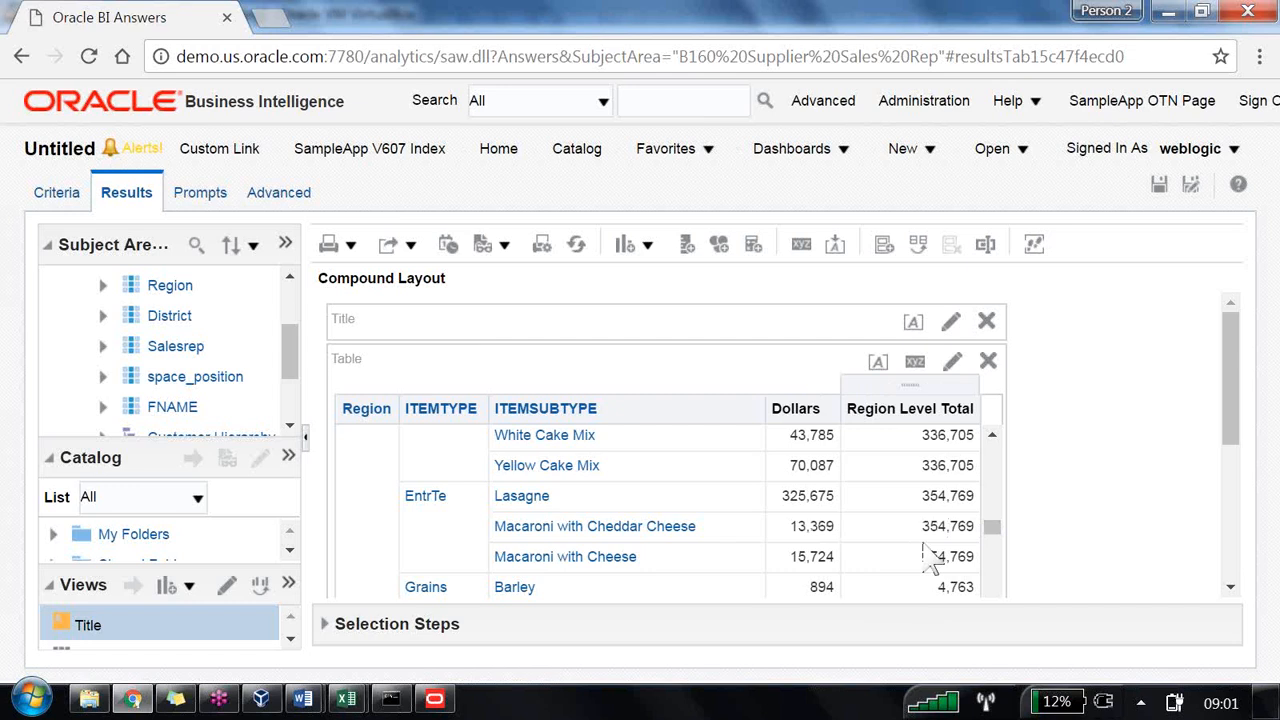
{"action": "scroll", "coordinate": [251, 369], "scroll_direction": "down", "scroll_amount": 3}
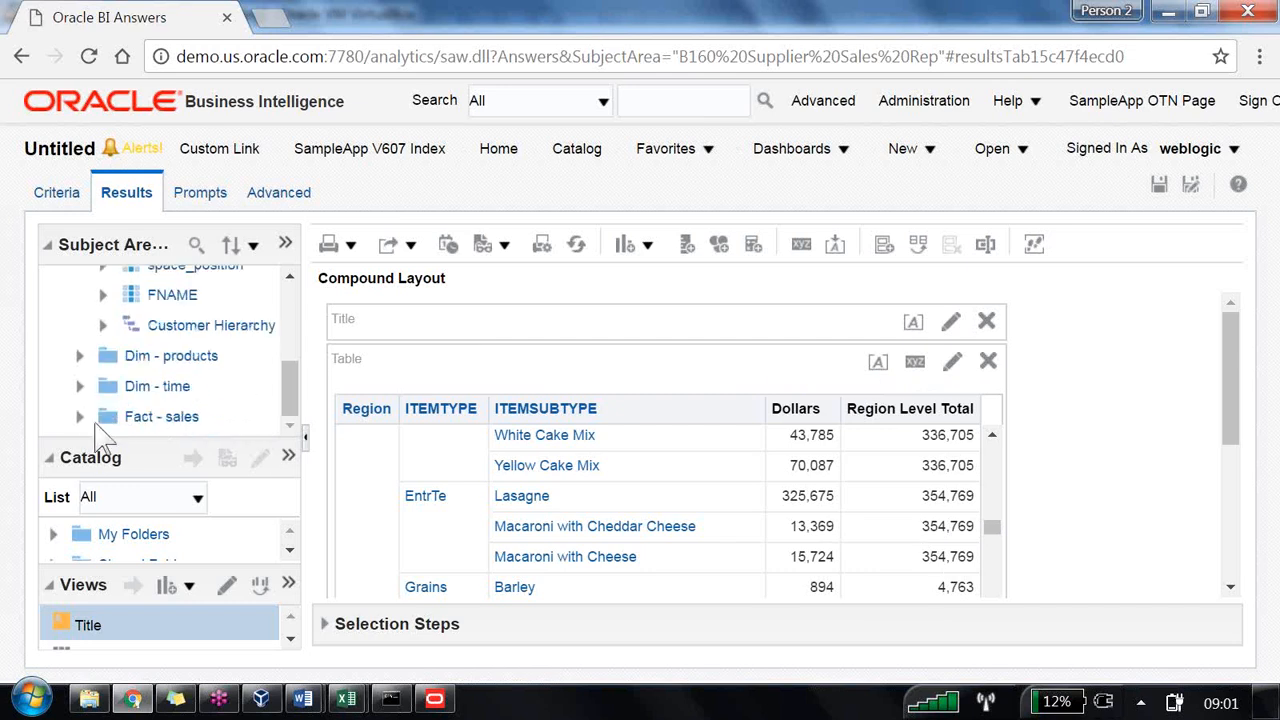
Step: Add the Grand Total derived column from Fact - sales to the results table
{"action": "left_click", "coordinate": [135, 416]}
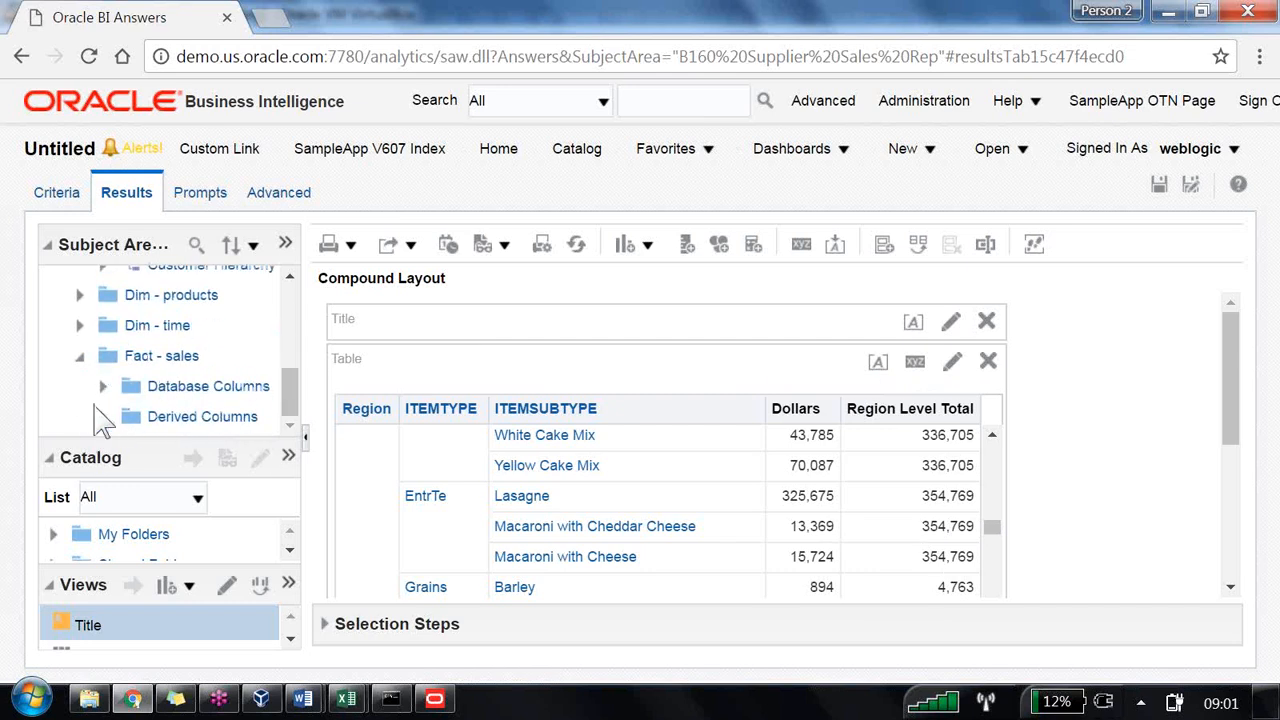
{"action": "left_click", "coordinate": [104, 418]}
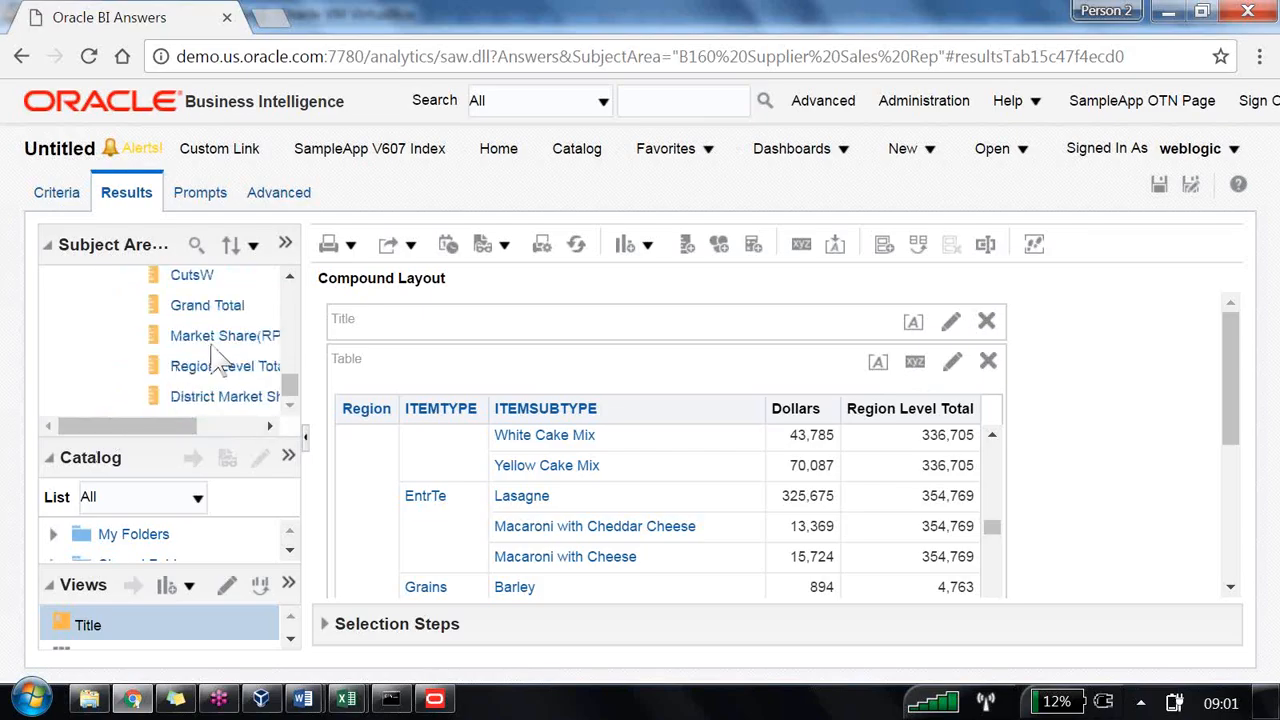
{"action": "left_click_drag", "start_coordinate": [213, 318], "coordinate": [950, 480]}
{"action": "scroll", "coordinate": [1003, 475], "scroll_direction": "down", "scroll_amount": 5}
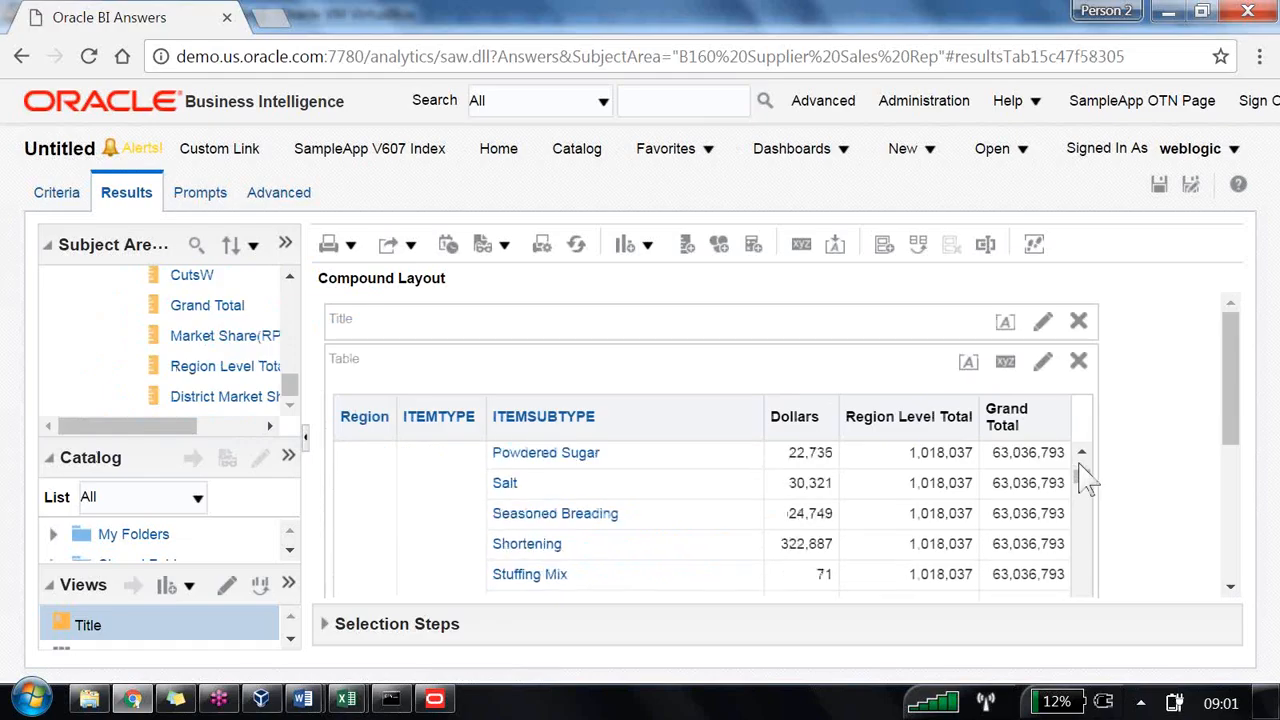
Step: Scroll through the table to compare Dollars, Region Level Total and Grand Total across regions and item types
{"action": "scroll", "coordinate": [1041, 516], "scroll_direction": "down", "scroll_amount": 15}
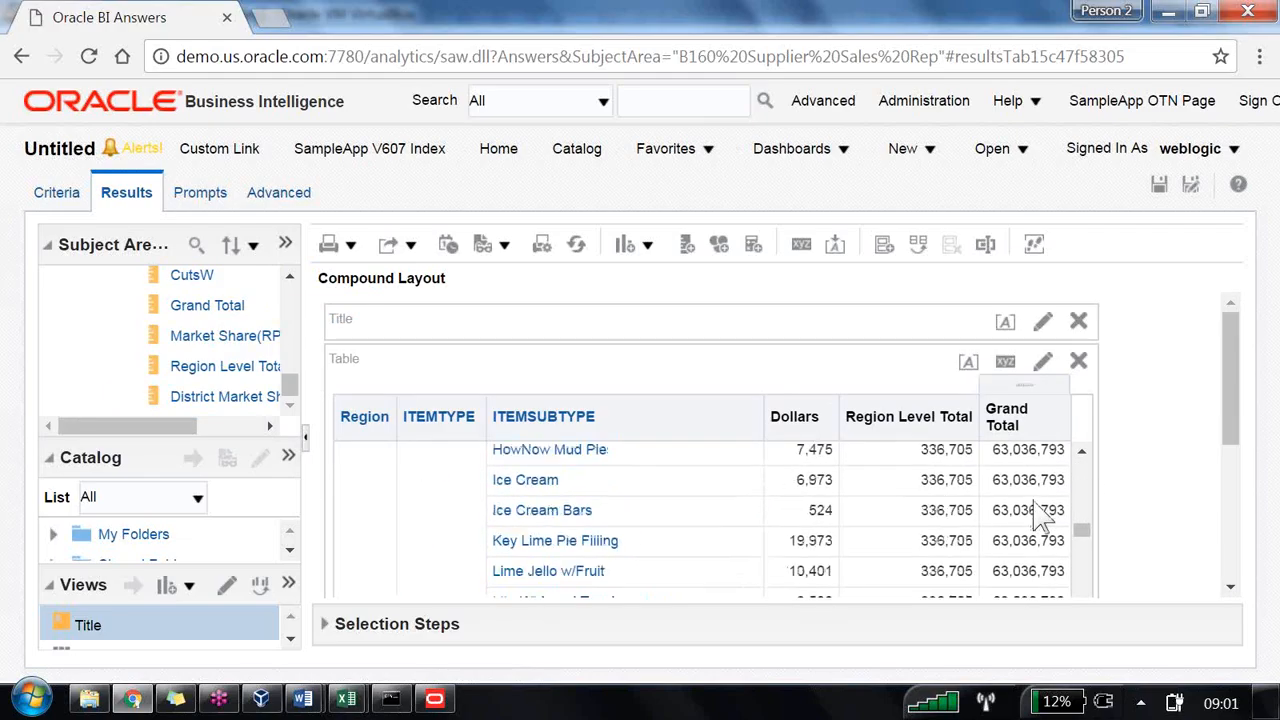
{"action": "scroll", "coordinate": [1041, 512], "scroll_direction": "down", "scroll_amount": 15}
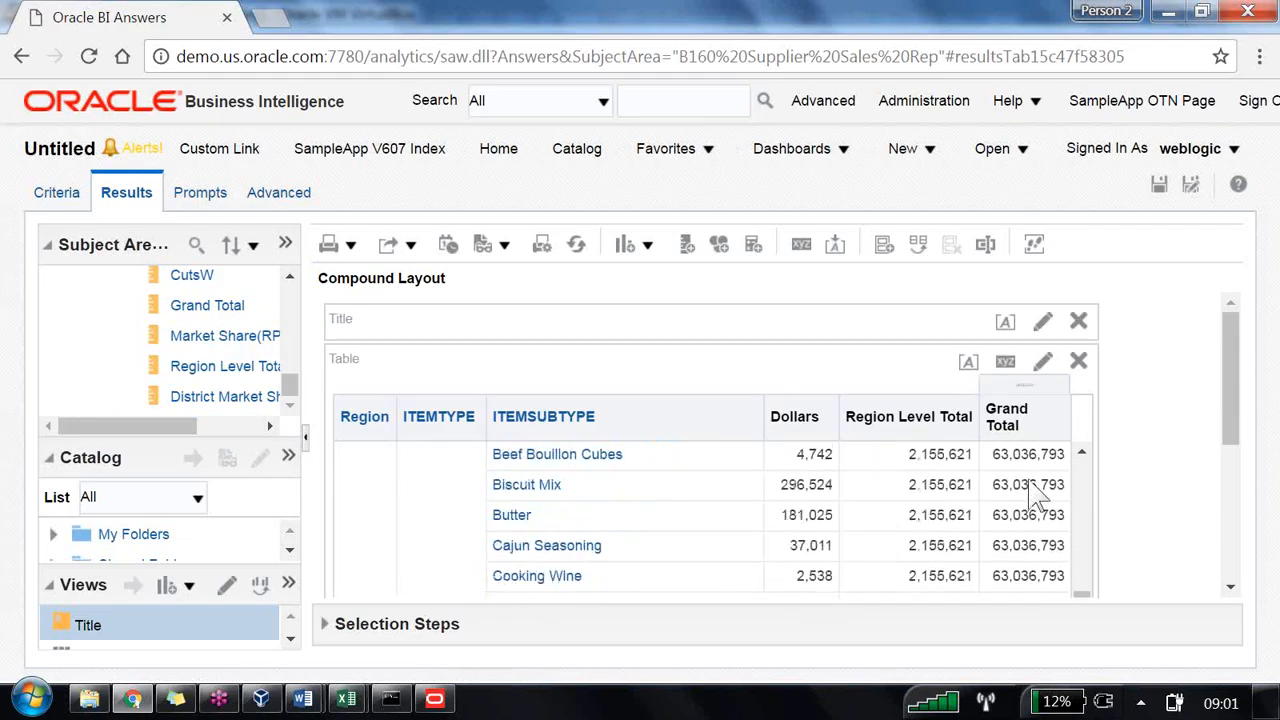
{"action": "scroll", "coordinate": [1040, 495], "scroll_direction": "down", "scroll_amount": 15}
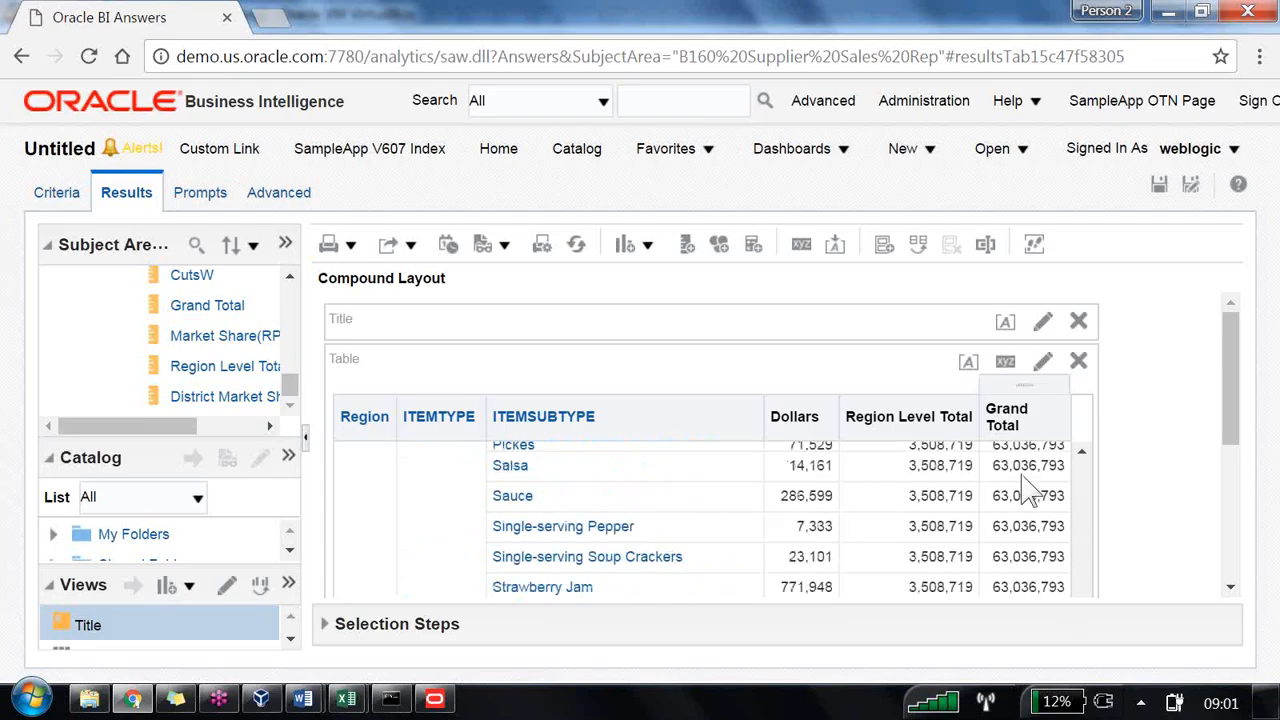
{"action": "scroll", "coordinate": [1030, 490], "scroll_direction": "down", "scroll_amount": 15}
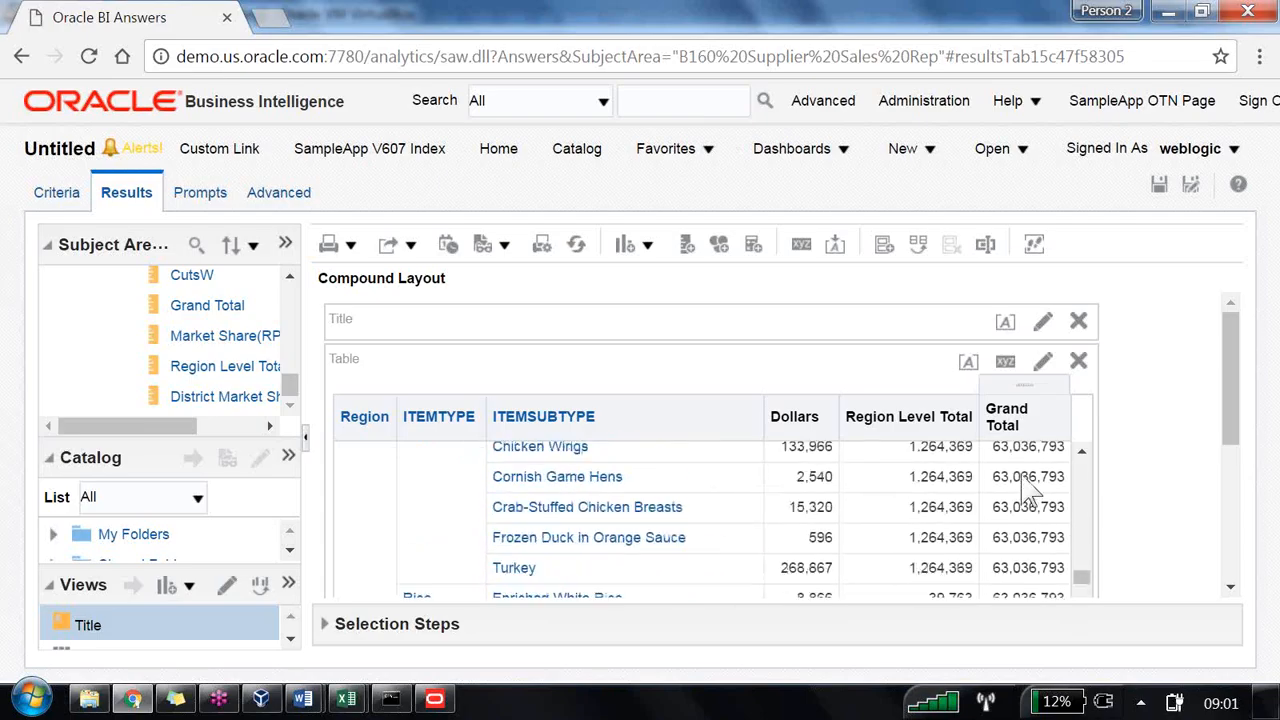
{"action": "scroll", "coordinate": [1030, 490], "scroll_direction": "down", "scroll_amount": 8}
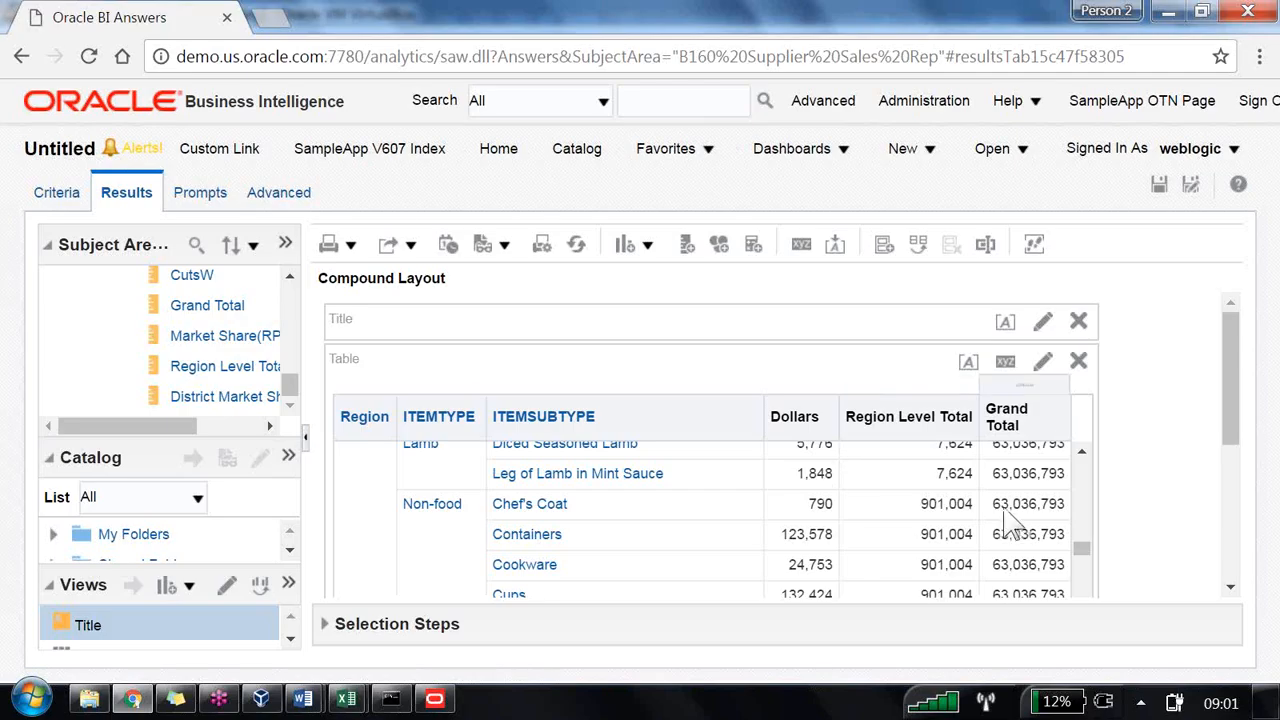
{"action": "scroll", "coordinate": [928, 505], "scroll_direction": "down", "scroll_amount": 10}
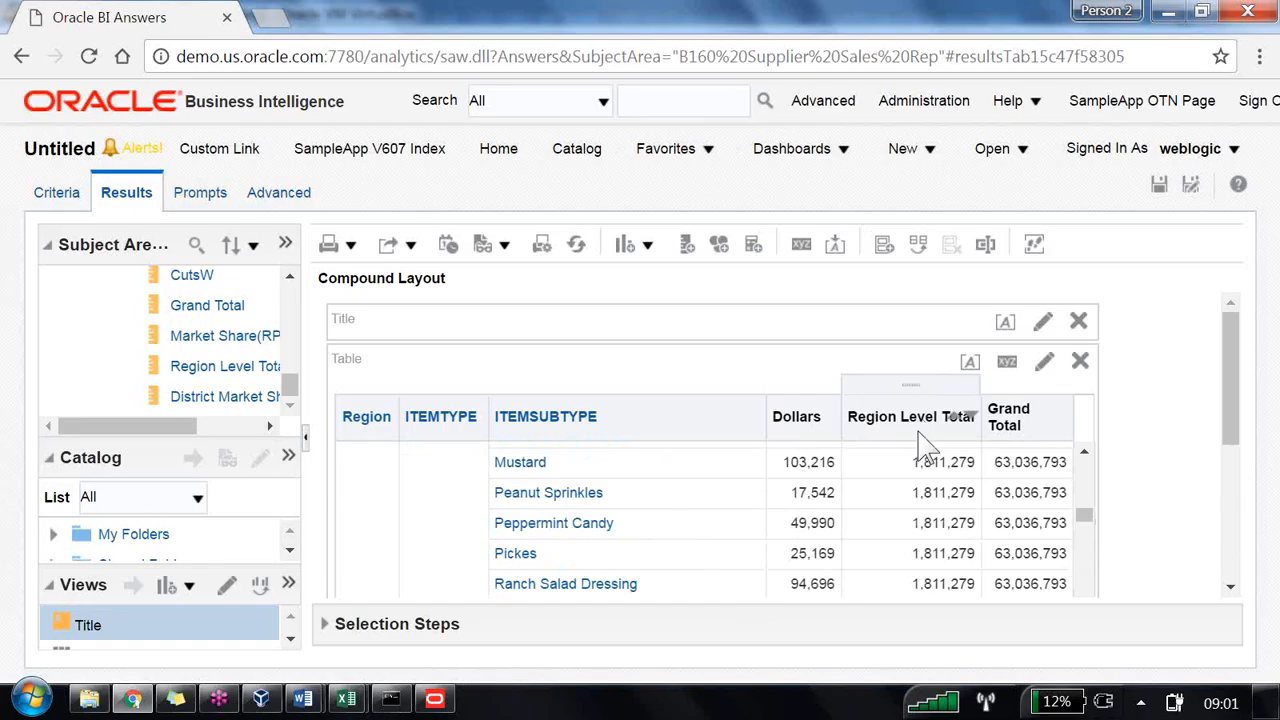
{"action": "scroll", "coordinate": [905, 525], "scroll_direction": "up", "scroll_amount": 10}
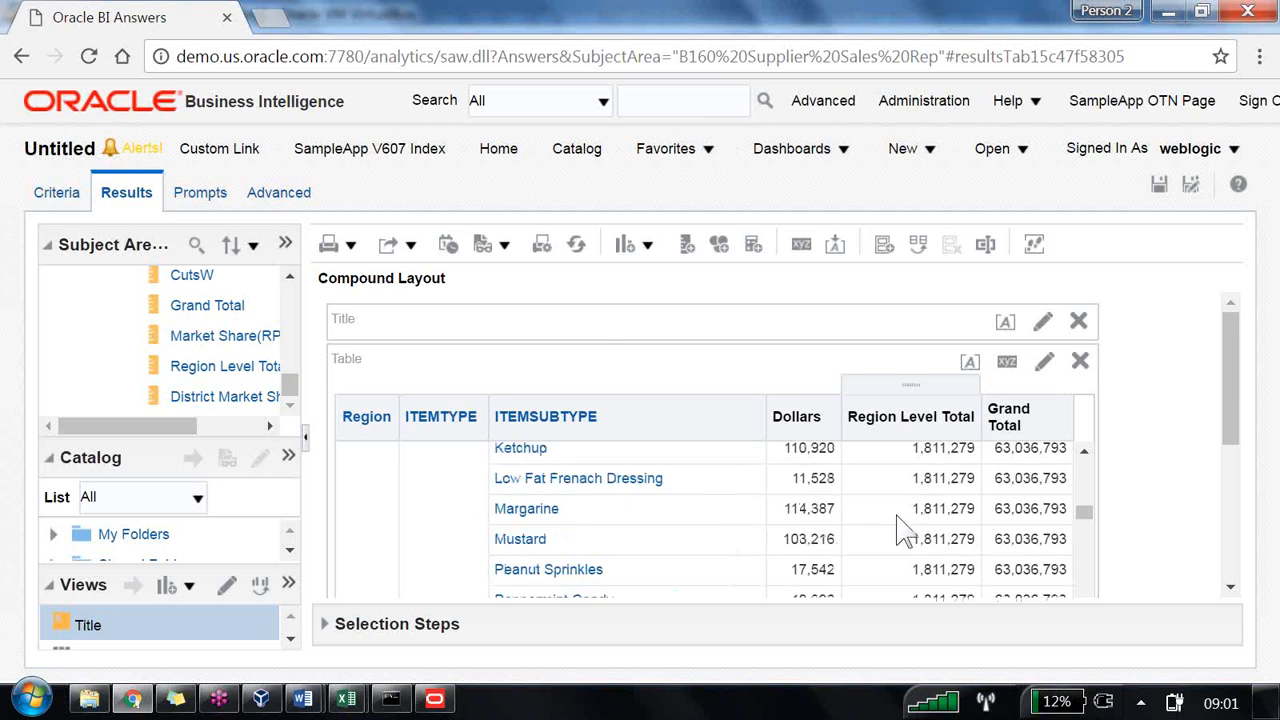
{"action": "scroll", "coordinate": [905, 525], "scroll_direction": "up", "scroll_amount": 4}
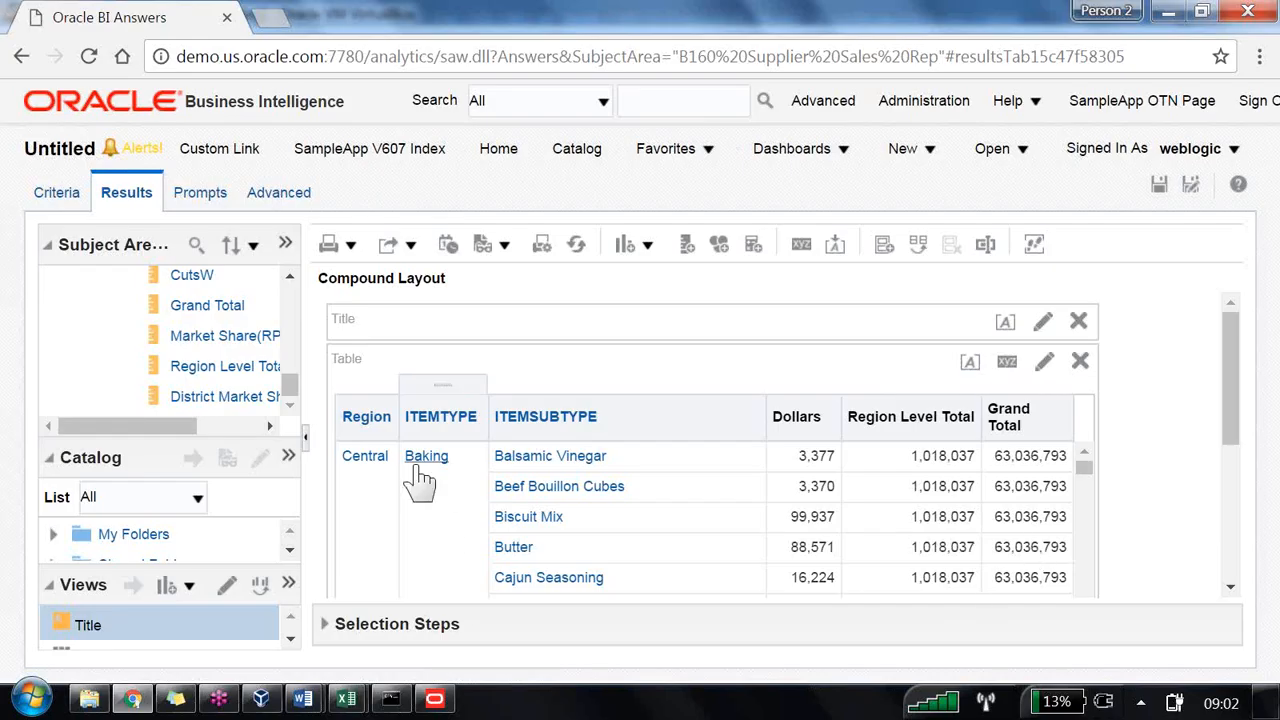
{"action": "scroll", "coordinate": [465, 490], "scroll_direction": "down", "scroll_amount": 5}
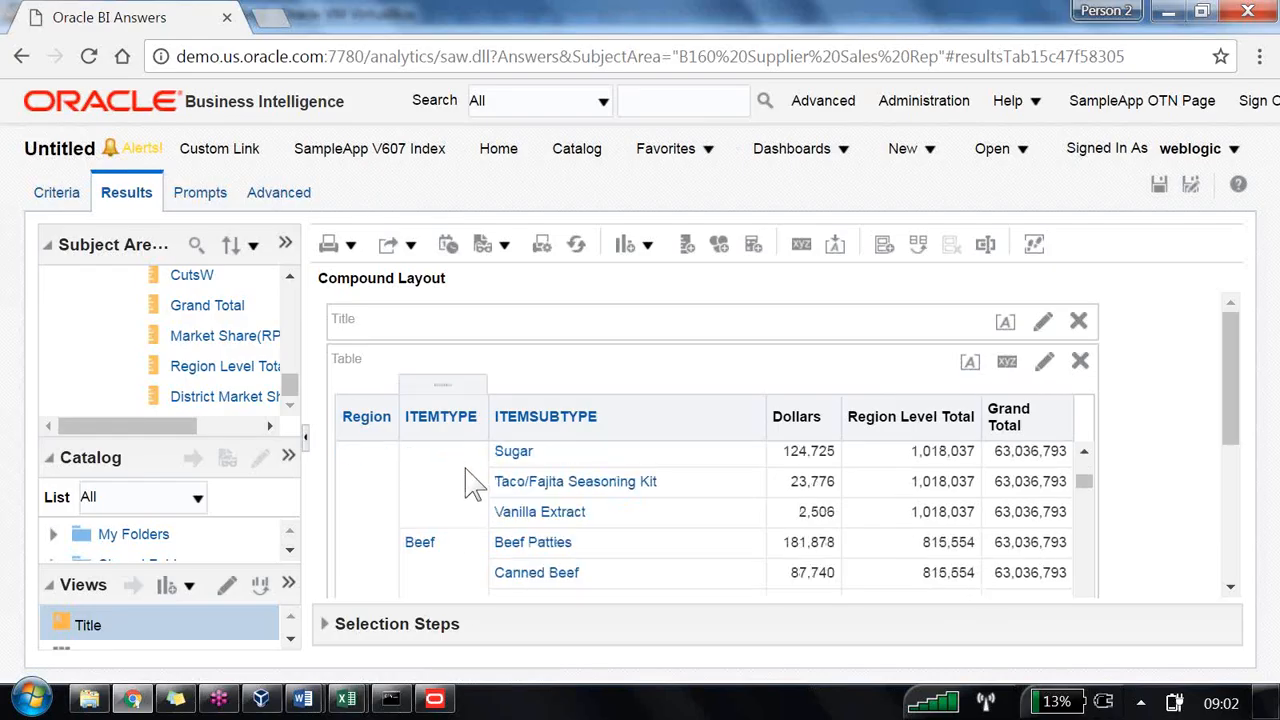
{"action": "scroll", "coordinate": [471, 495], "scroll_direction": "down", "scroll_amount": 15}
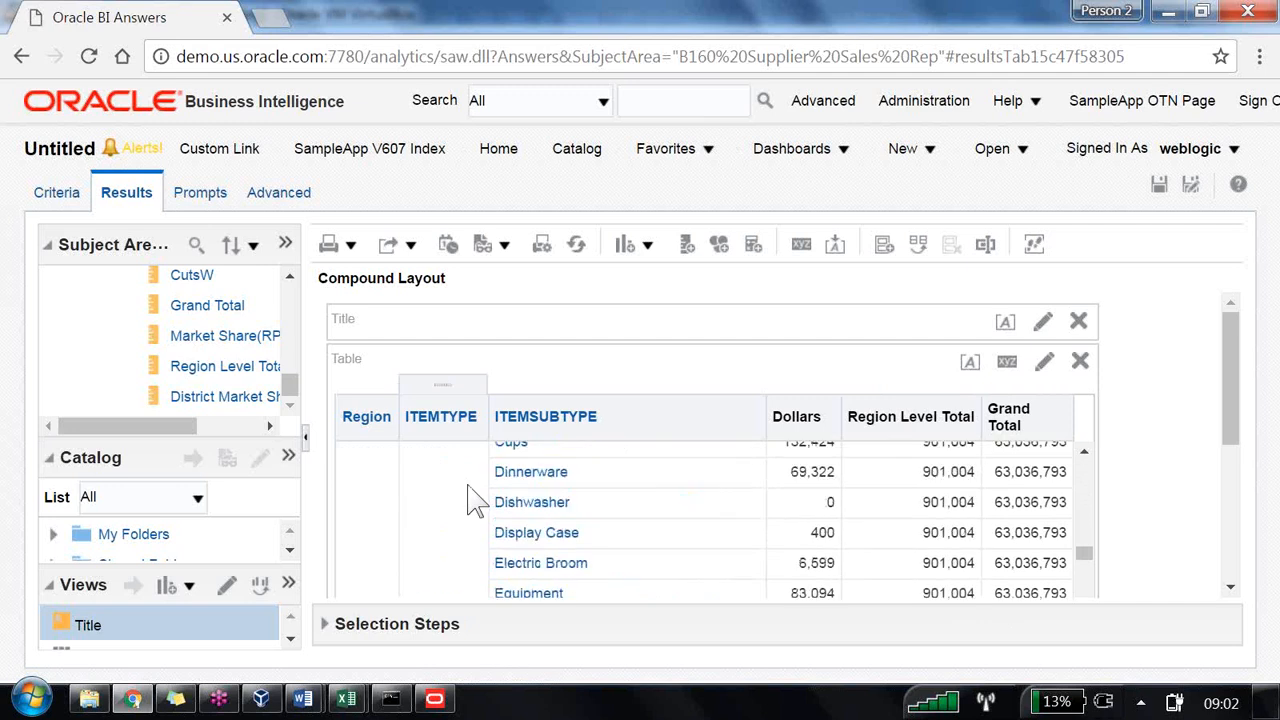
{"action": "scroll", "coordinate": [471, 502], "scroll_direction": "down", "scroll_amount": 20}
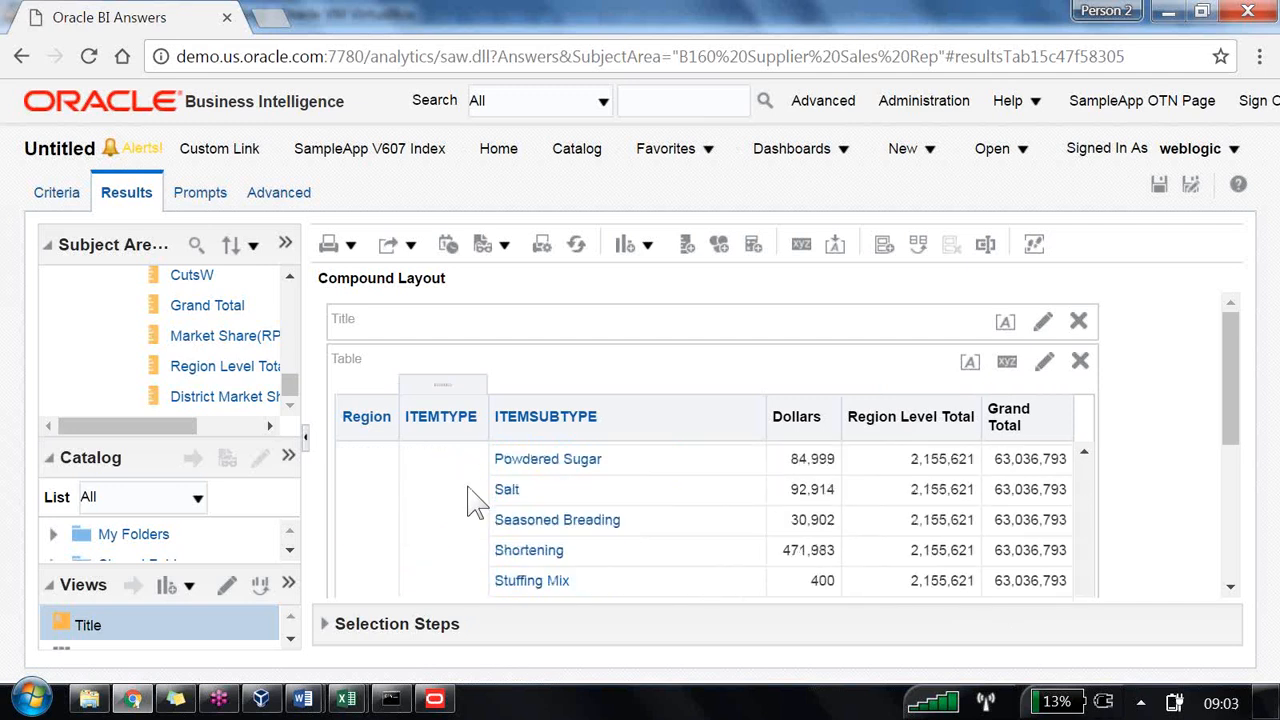
{"action": "scroll", "coordinate": [473, 502], "scroll_direction": "up", "scroll_amount": 10}
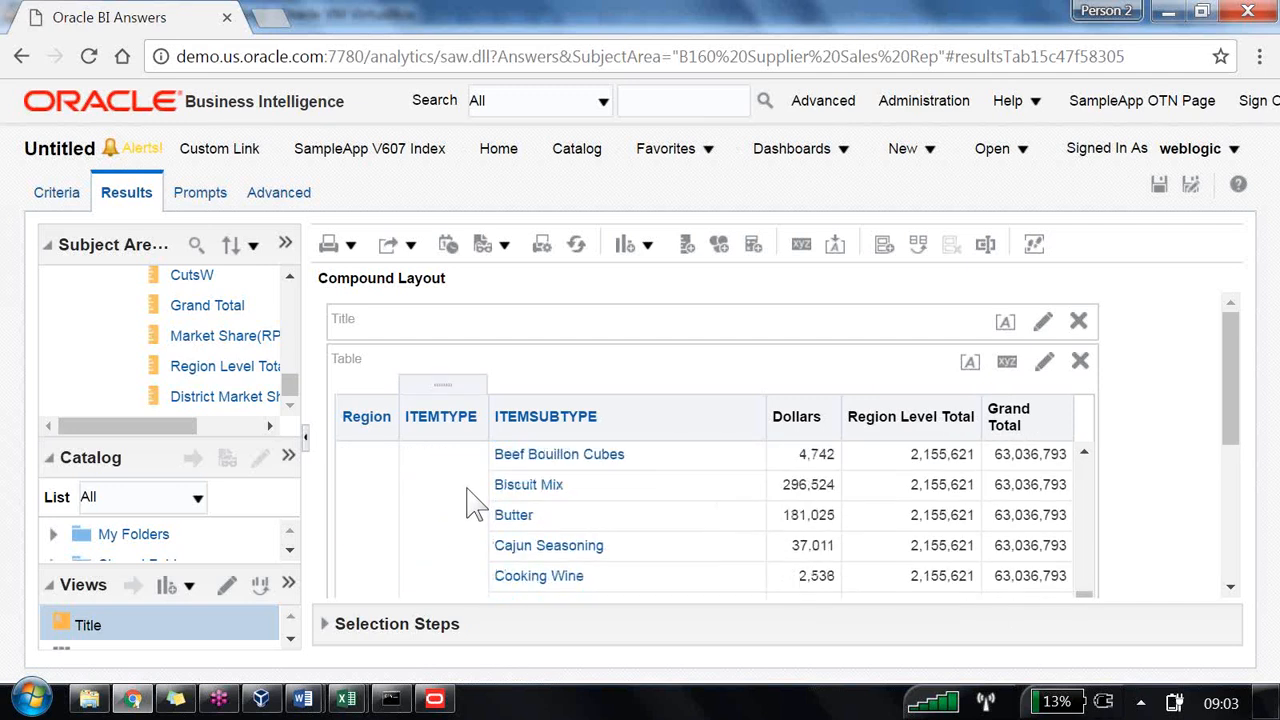
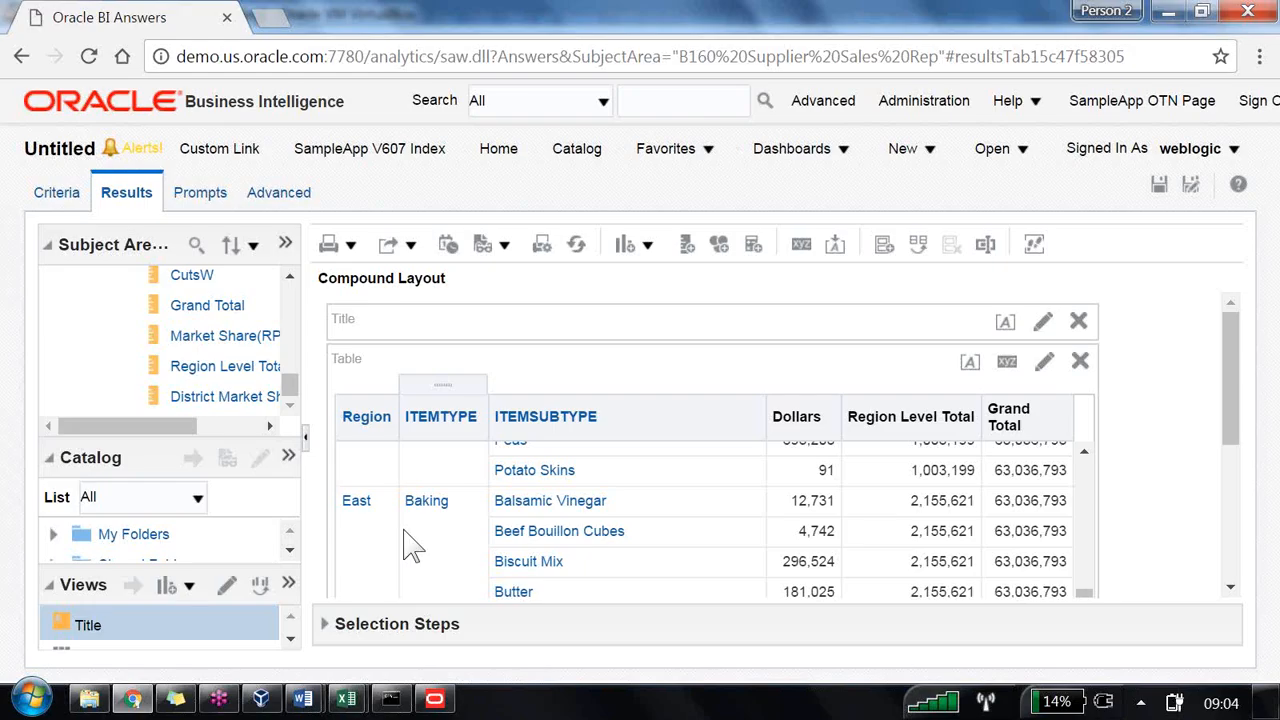
Step: Switch to the Administration Tool and inspect the logical levels assigned to the Region Level Total column
{"action": "key", "text": "alt+Tab"}
{"action": "key", "text": "alt+Tab"}
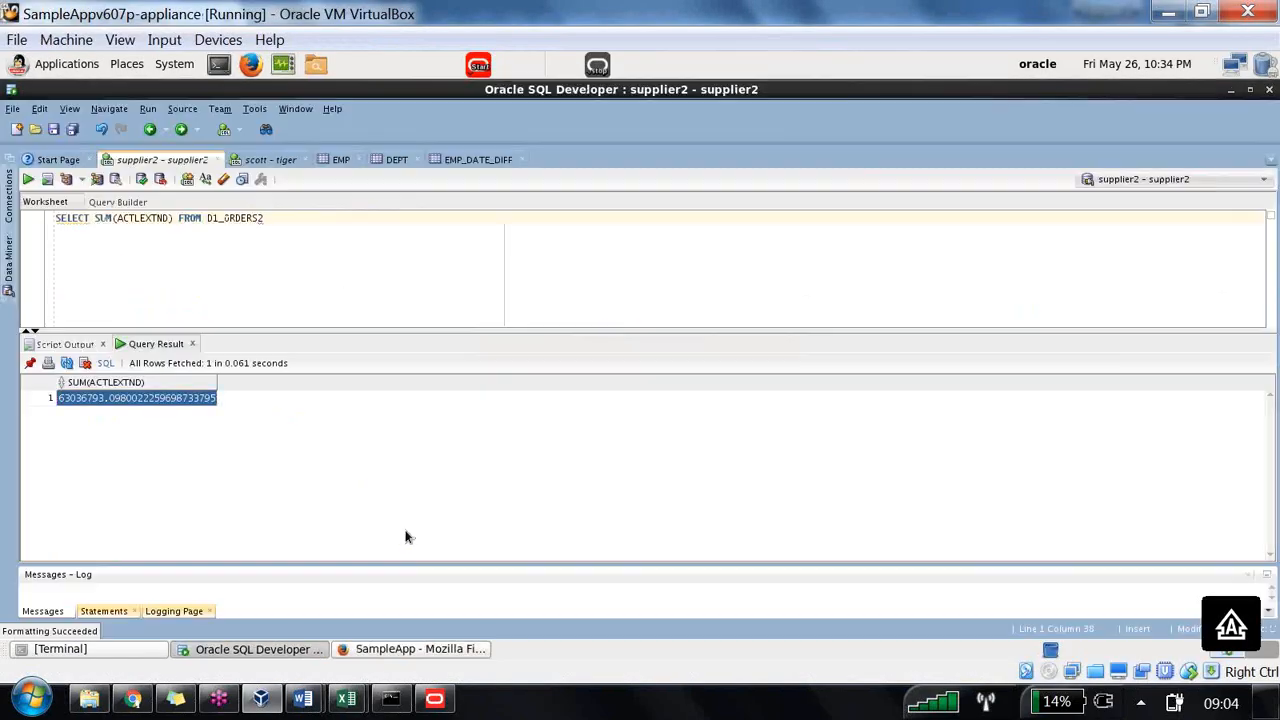
{"action": "left_click", "coordinate": [434, 700]}
{"action": "double_click", "coordinate": [540, 572]}
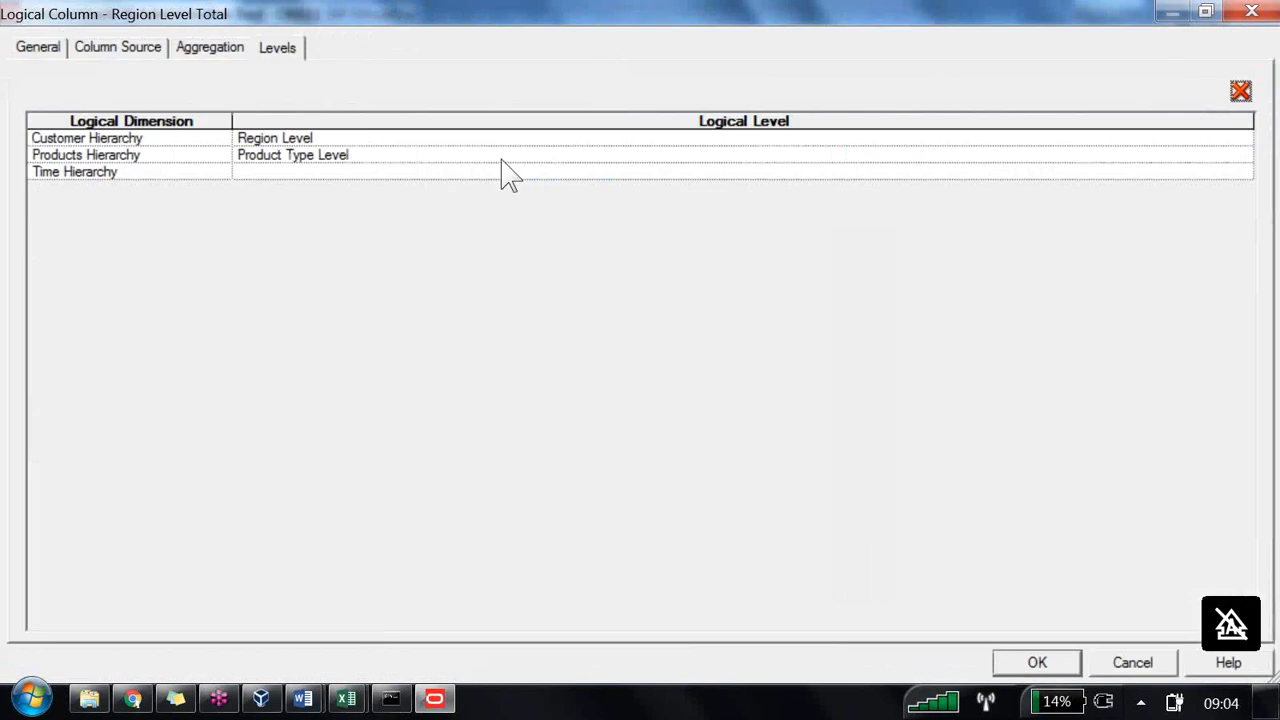
{"action": "left_click", "coordinate": [291, 154]}
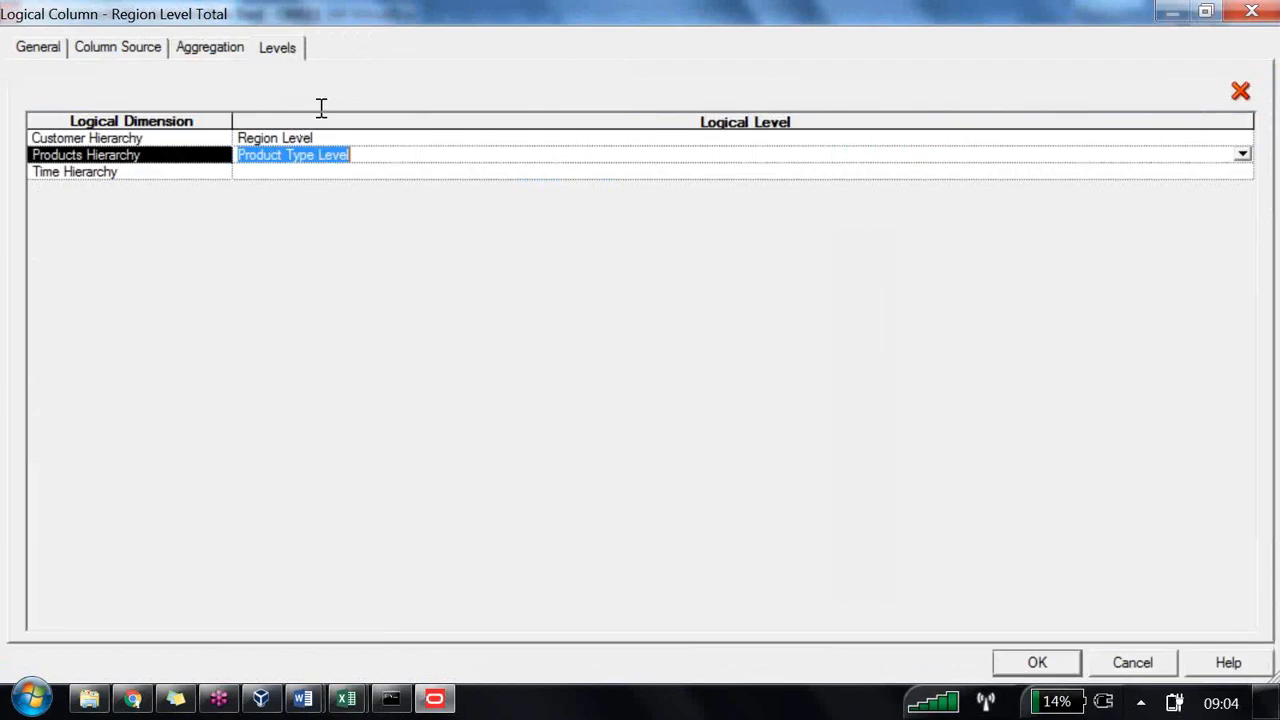
{"action": "left_click", "coordinate": [1241, 156]}
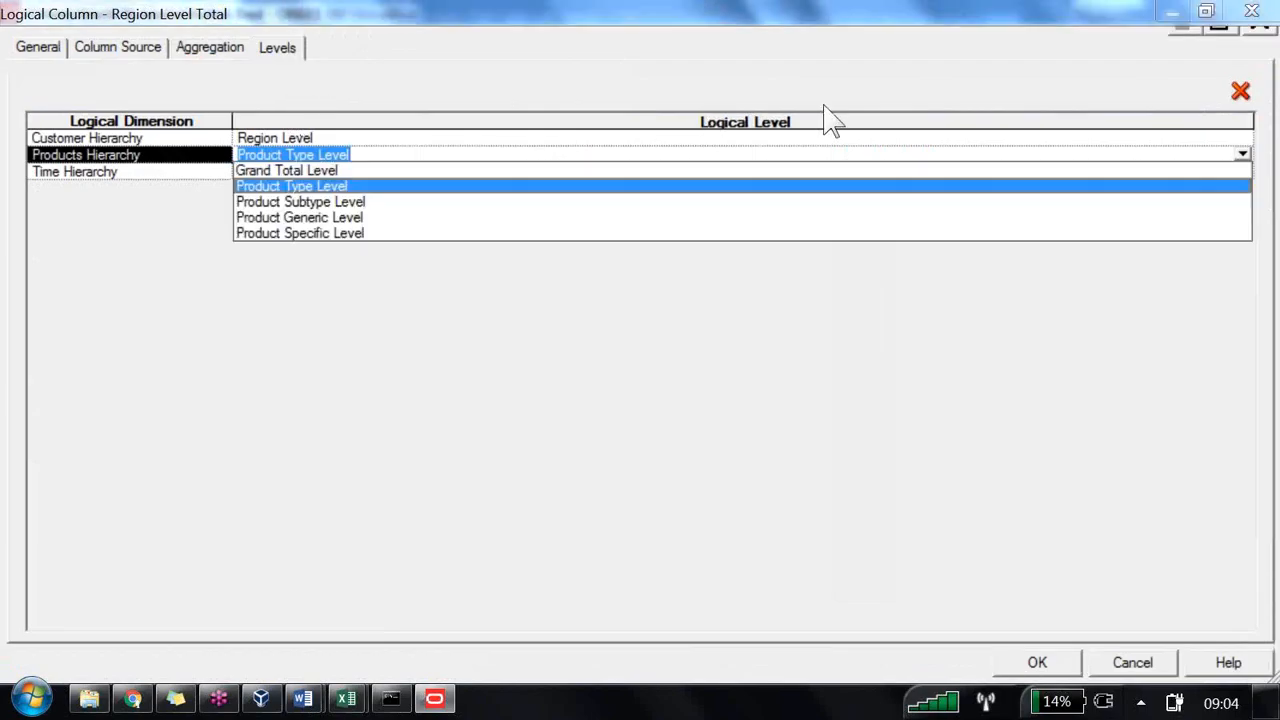
{"action": "left_click", "coordinate": [830, 78]}
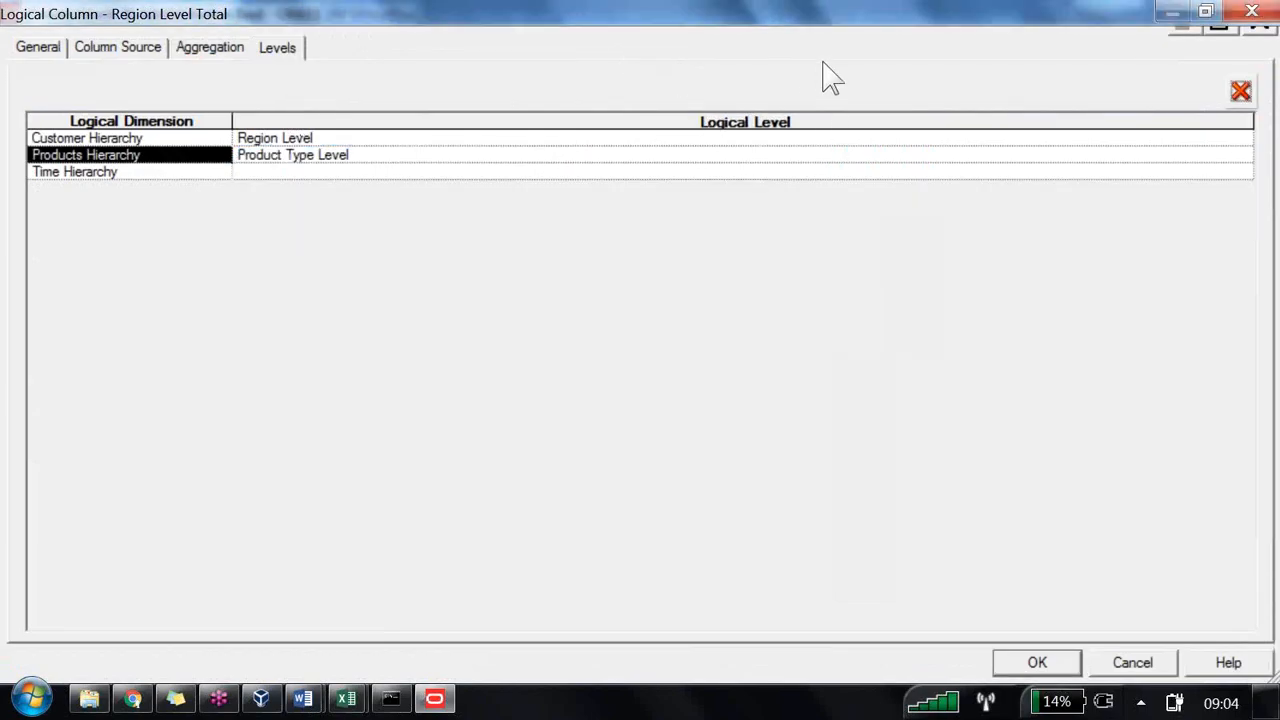
{"action": "key", "text": "Delete"}
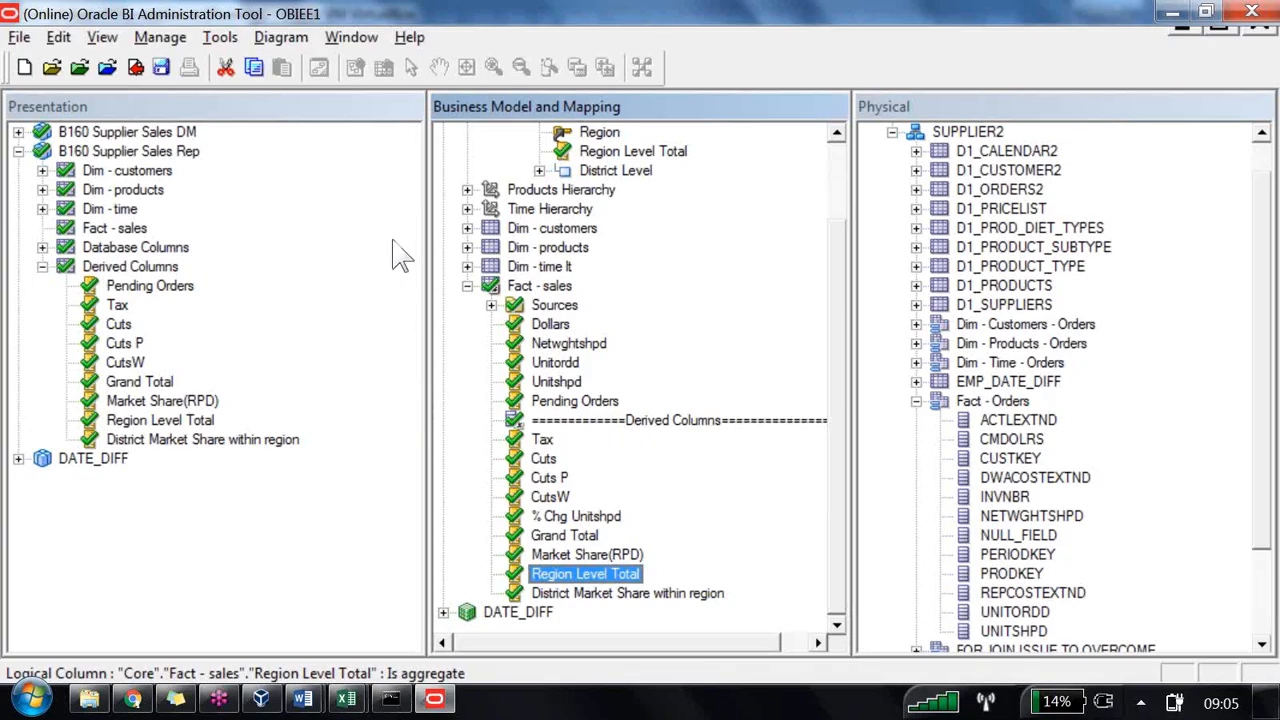
Step: Duplicate the Dollars column in Fact - sales and rename the copy as Product Type Level total
{"action": "right_click", "coordinate": [553, 323]}
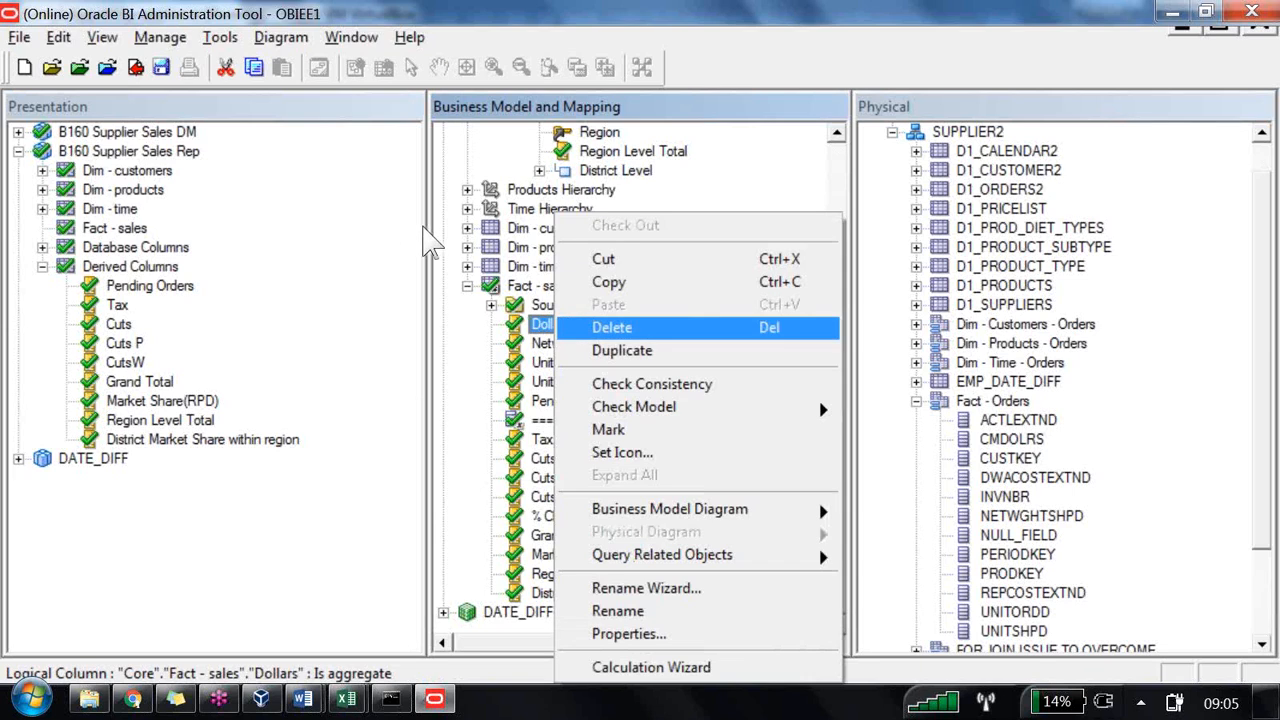
{"action": "left_click", "coordinate": [634, 349]}
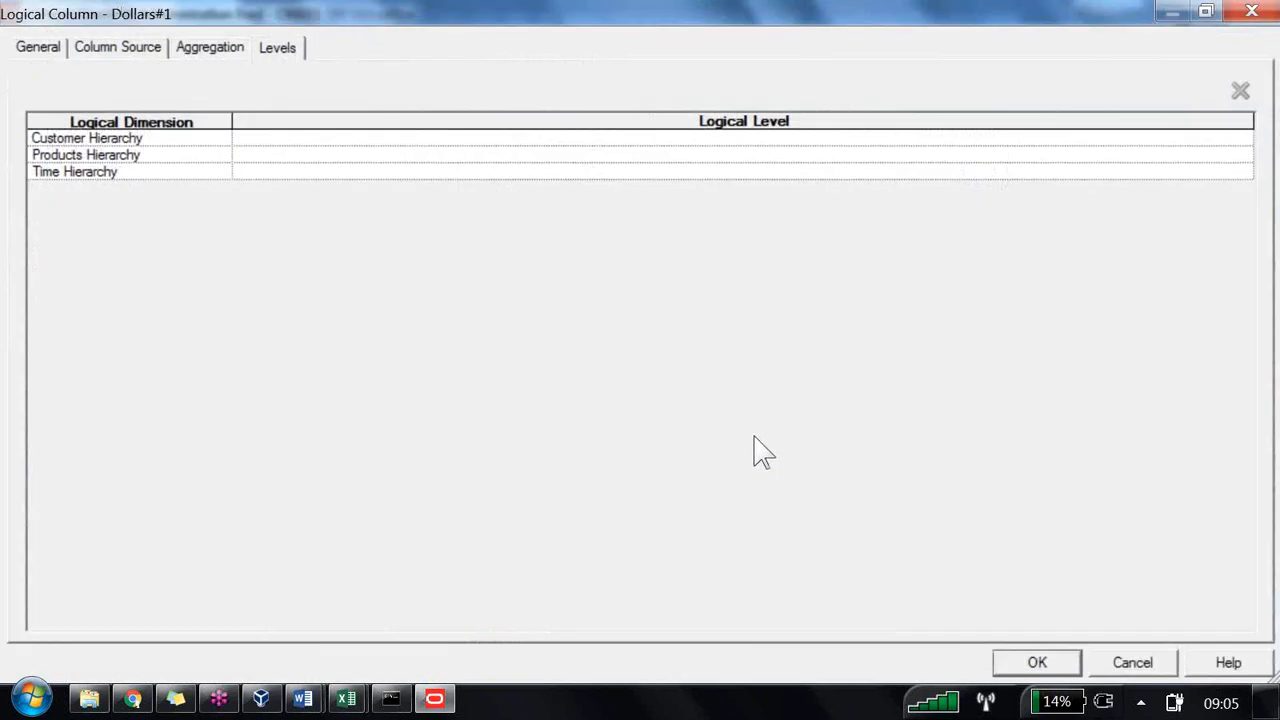
{"action": "key", "text": "Escape"}
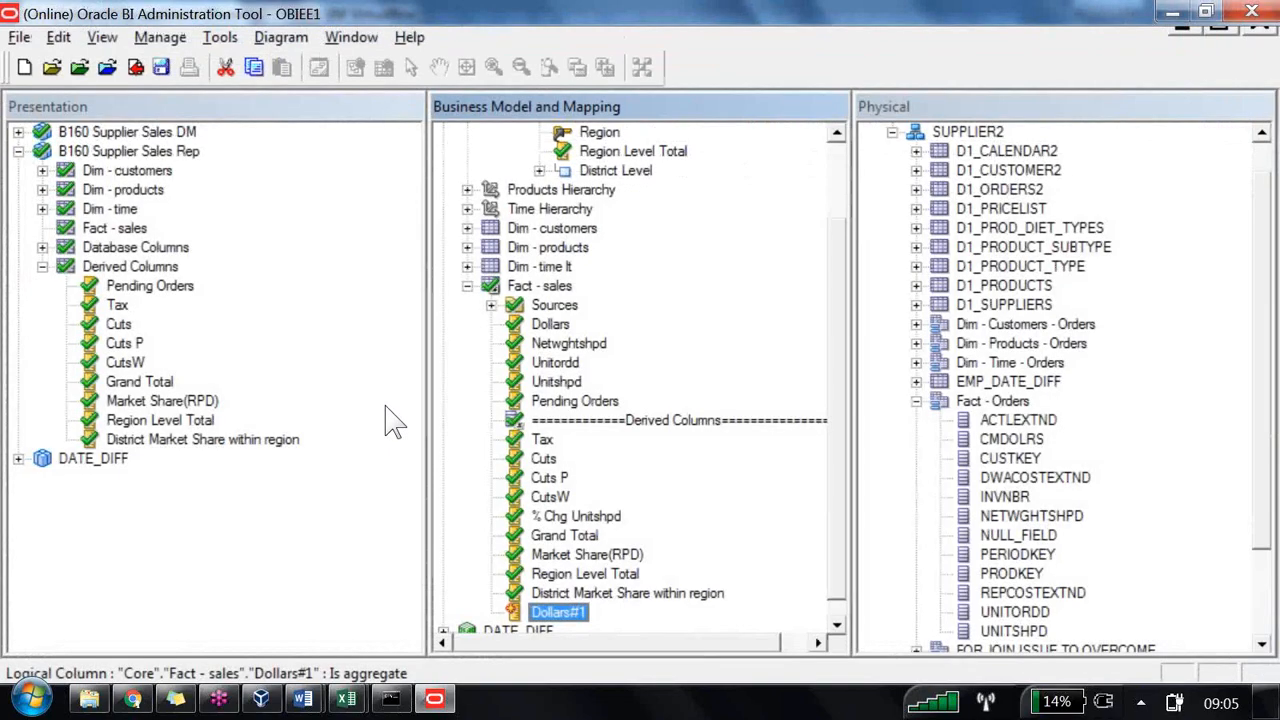
{"action": "key", "text": "shift+F10"}
{"action": "key", "text": "Up"}
{"action": "key", "text": "Up"}
{"action": "key", "text": "Up"}
{"action": "key", "text": "Up"}
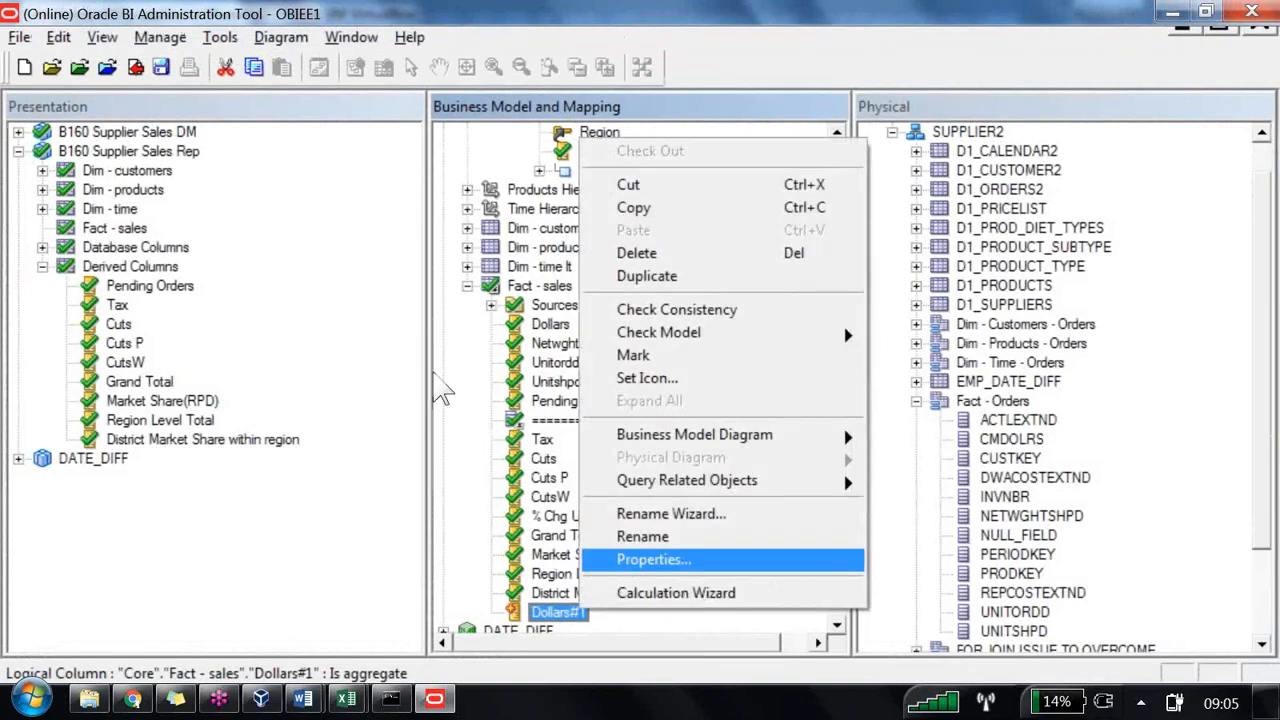
{"action": "key", "text": "Down"}
{"action": "key", "text": "Return"}
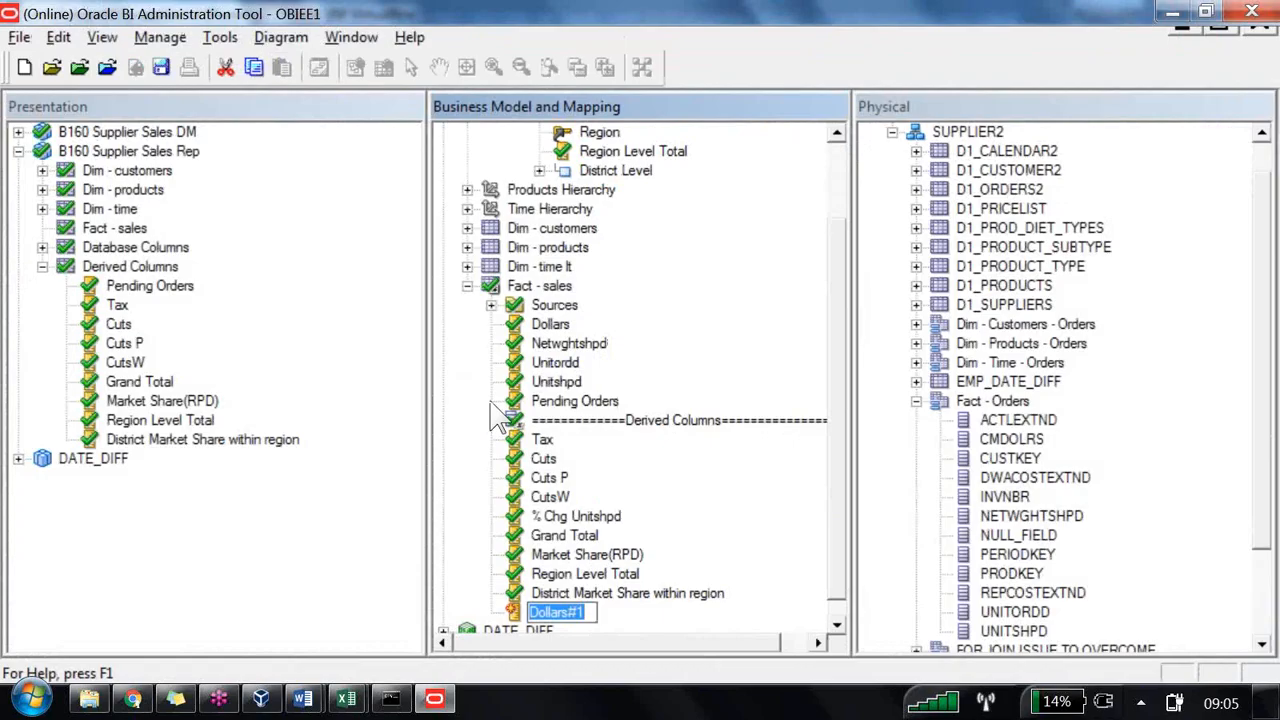
{"action": "type", "text": "Product Type Level total"}
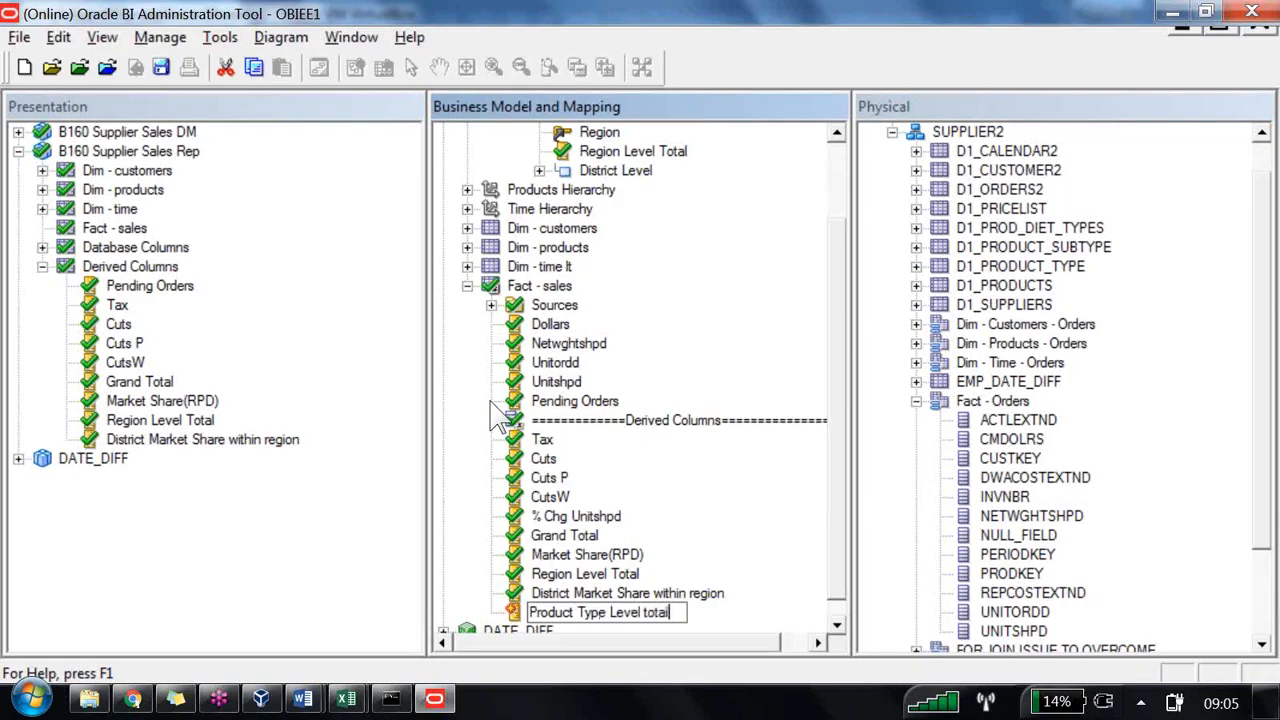
{"action": "key", "text": "Return"}
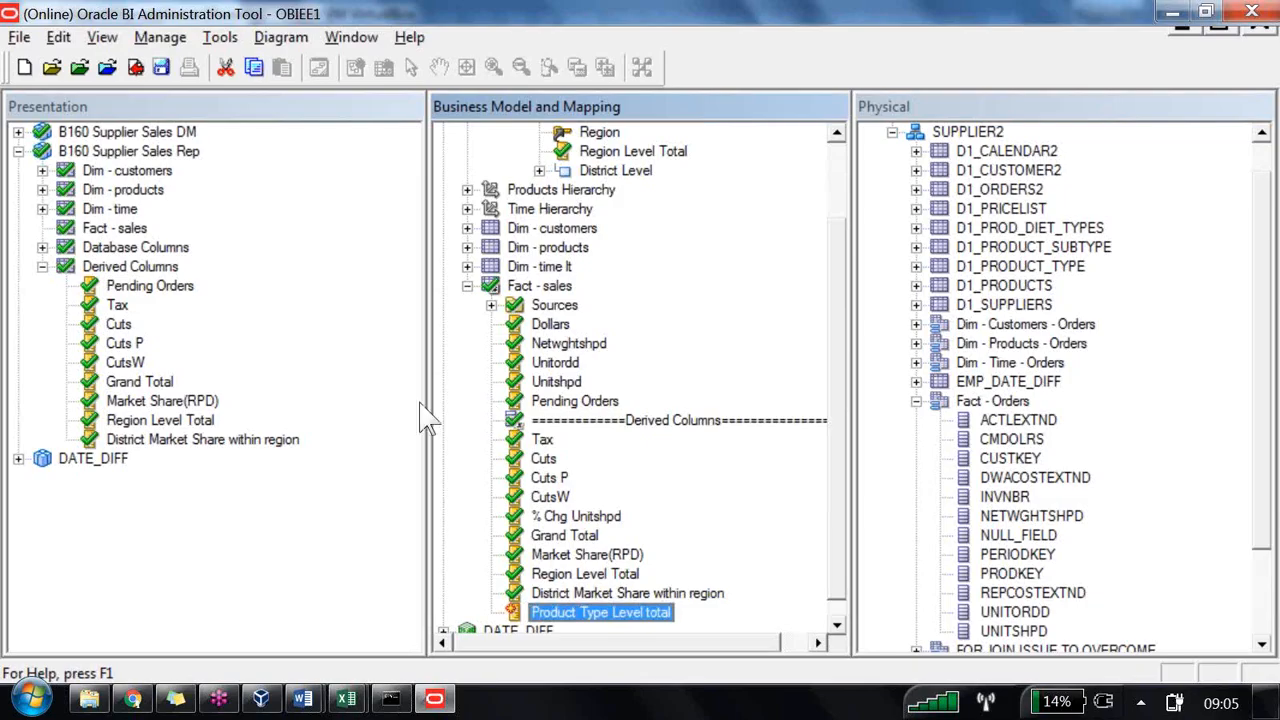
Step: Set the Products Hierarchy logical level of Product Type Level total to Product Type Level
{"action": "key", "text": "Return"}
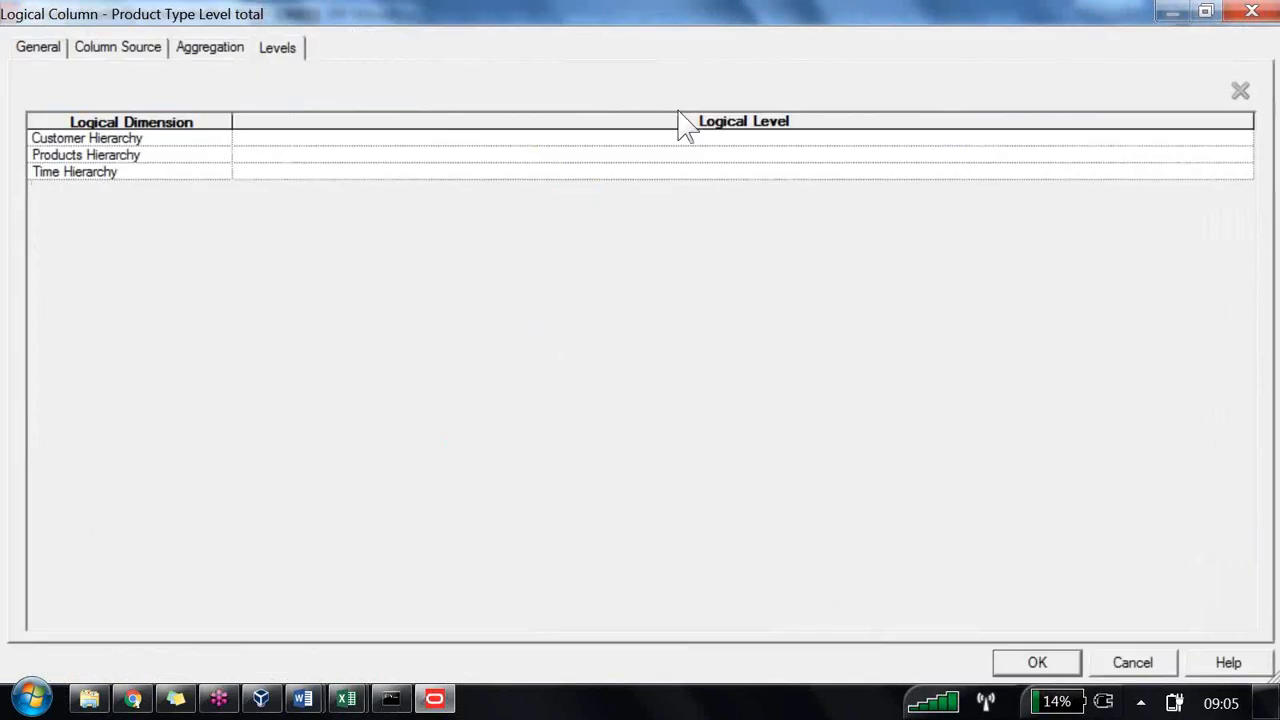
{"action": "left_click", "coordinate": [812, 154]}
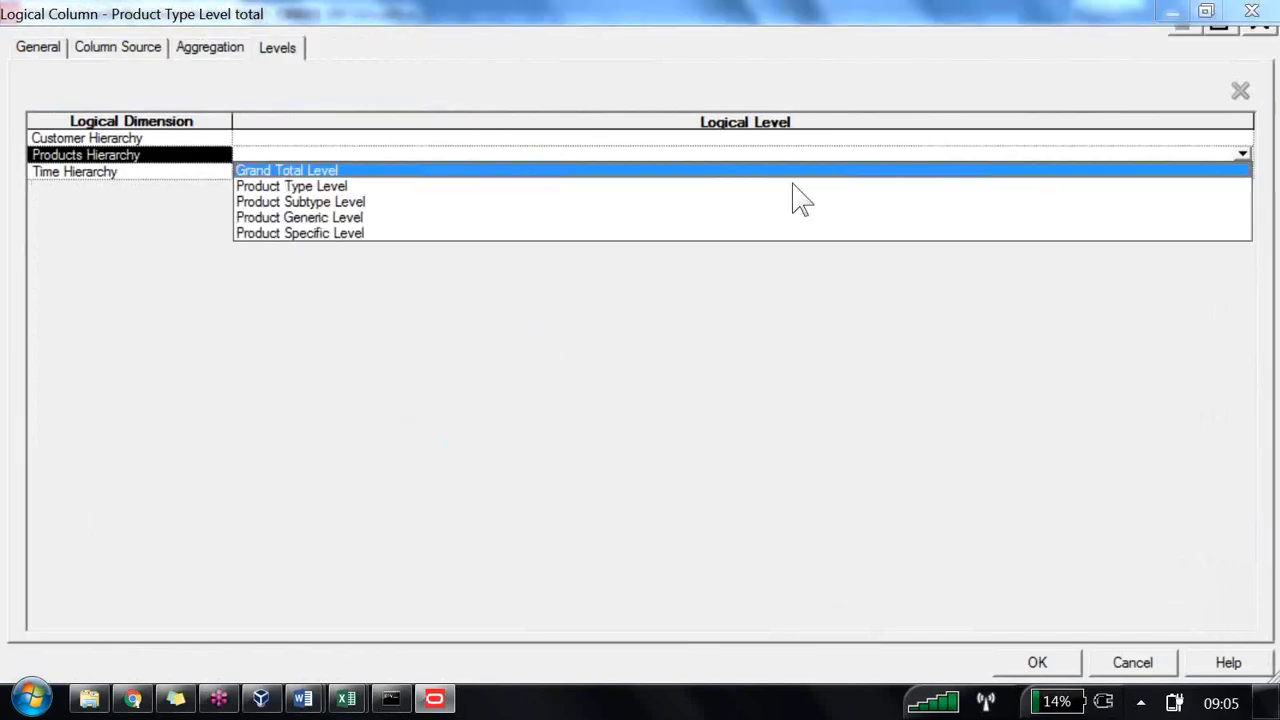
{"action": "left_click", "coordinate": [270, 187]}
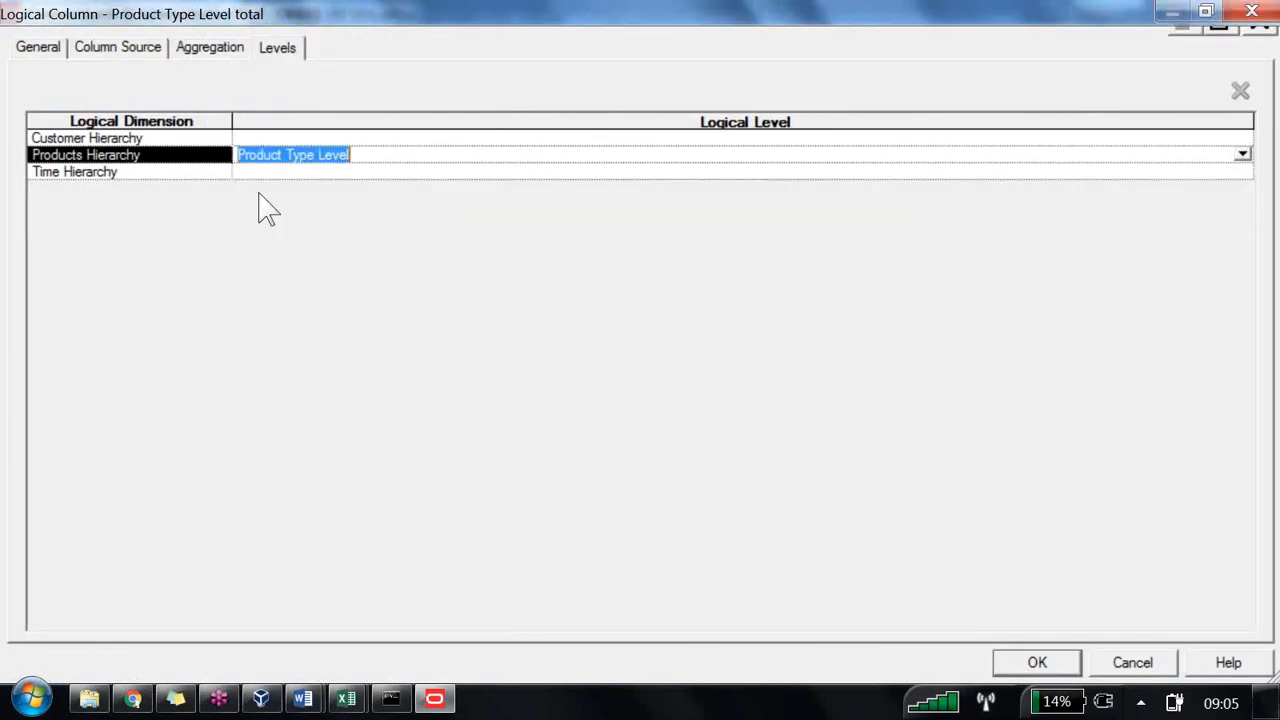
{"action": "left_click", "coordinate": [675, 440]}
{"action": "key", "text": "Return"}
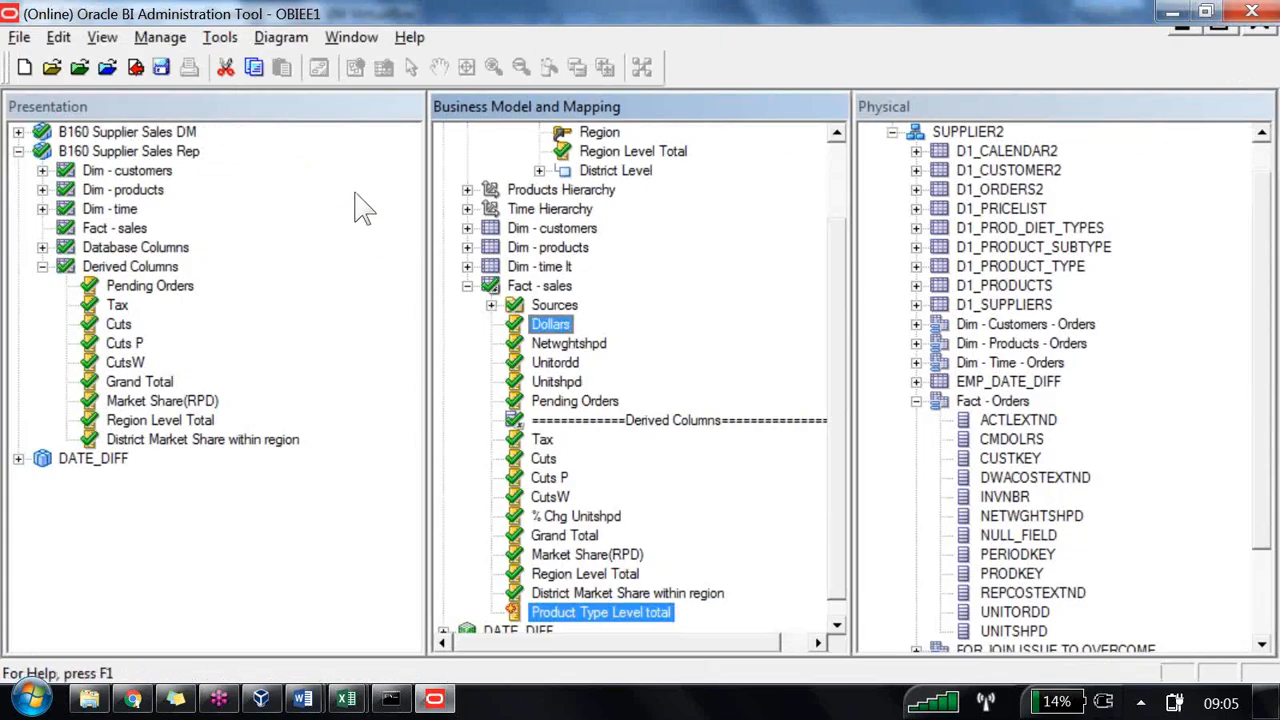
Step: Create a new logical column in Fact - sales named Product subtype share with in type
{"action": "key", "text": "Left"}
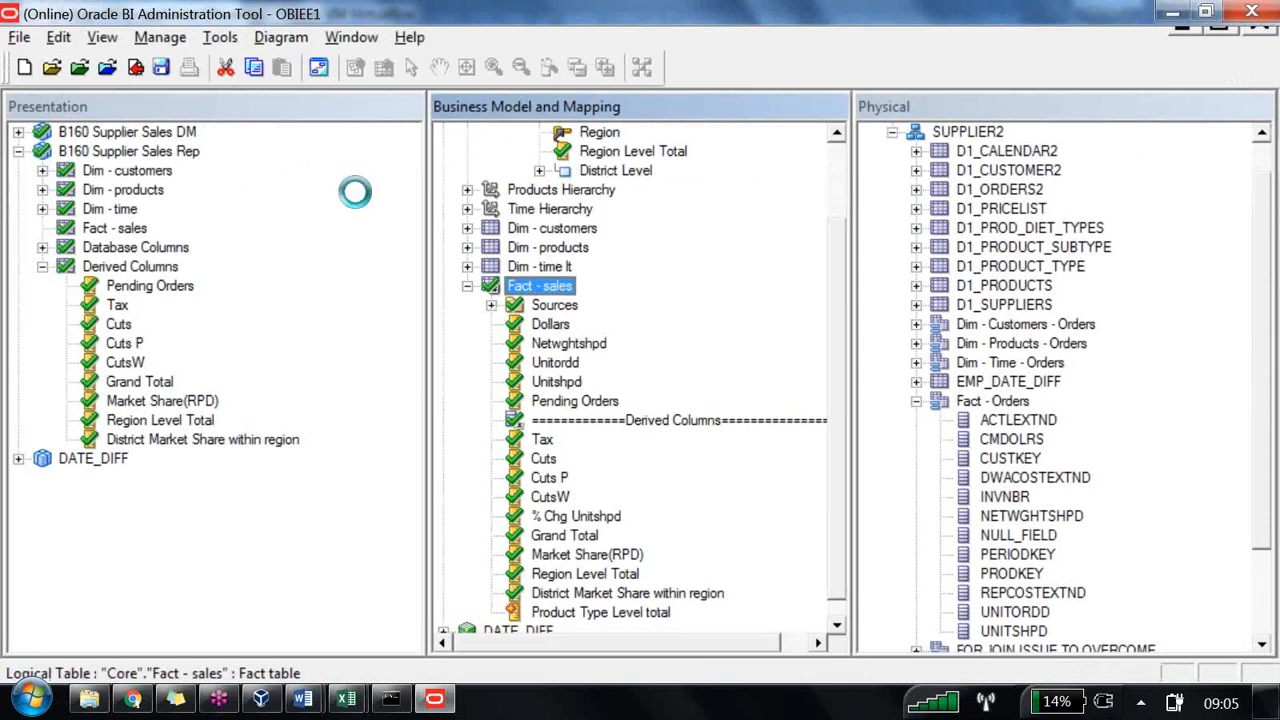
{"action": "key", "text": "shift+F10"}
{"action": "key", "text": "Right"}
{"action": "key", "text": "Down"}
{"action": "key", "text": "Down"}
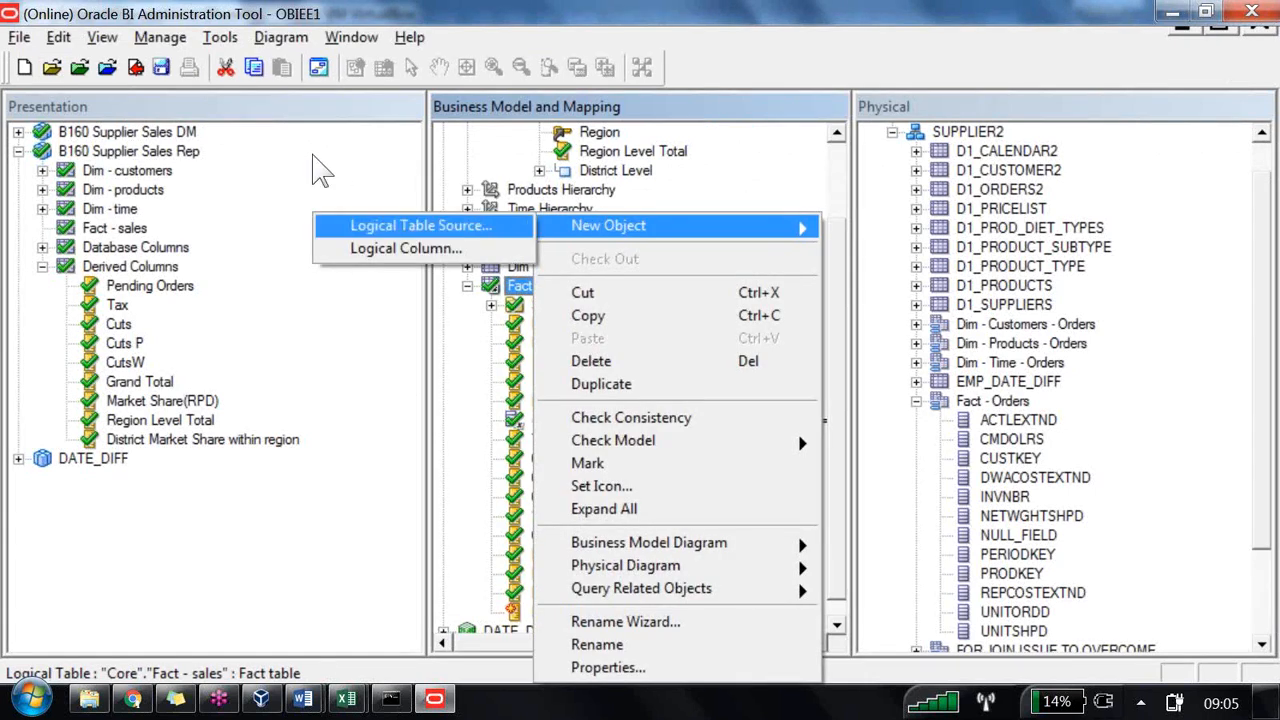
{"action": "key", "text": "Return"}
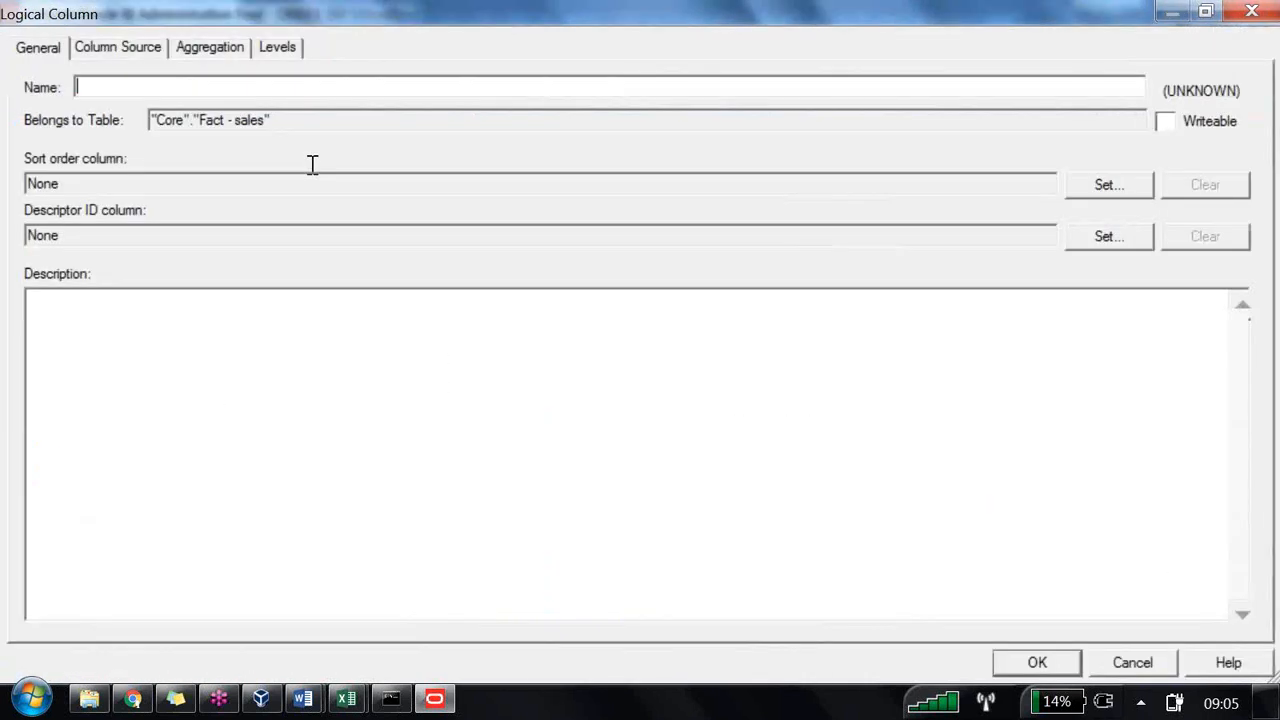
{"action": "type", "text": "Product subtype share"}
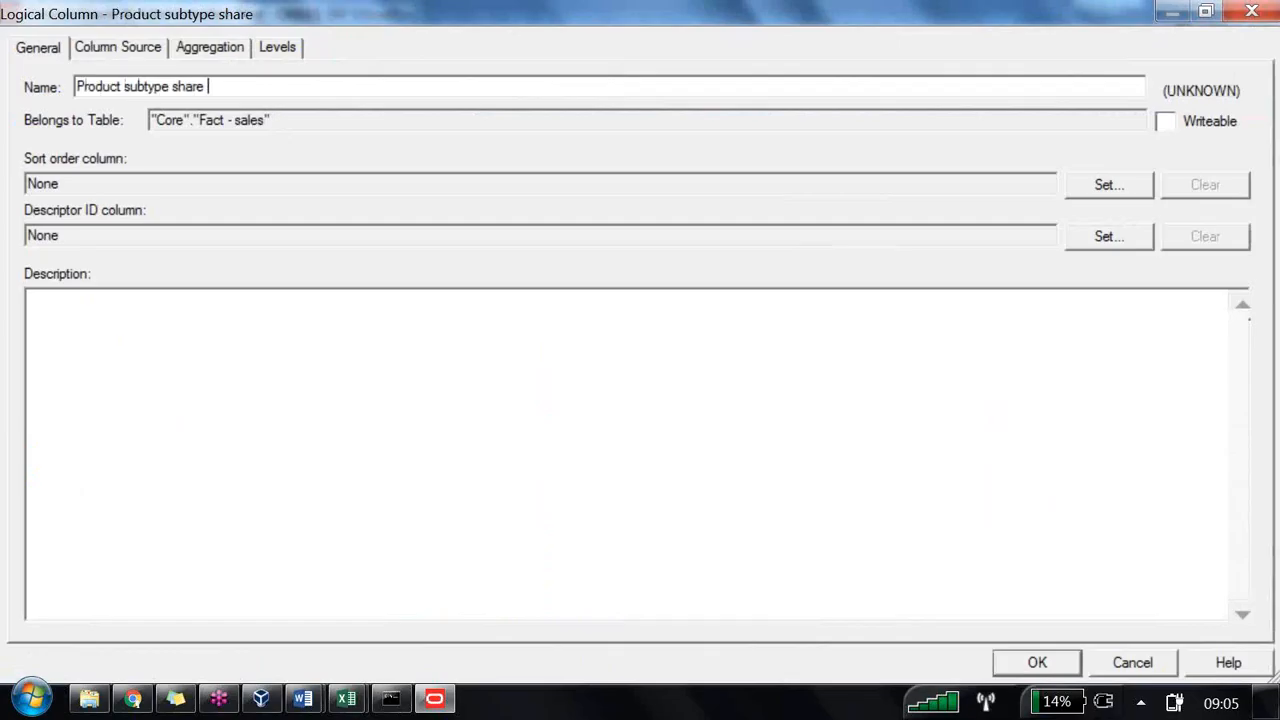
{"action": "type", "text": "in type"}
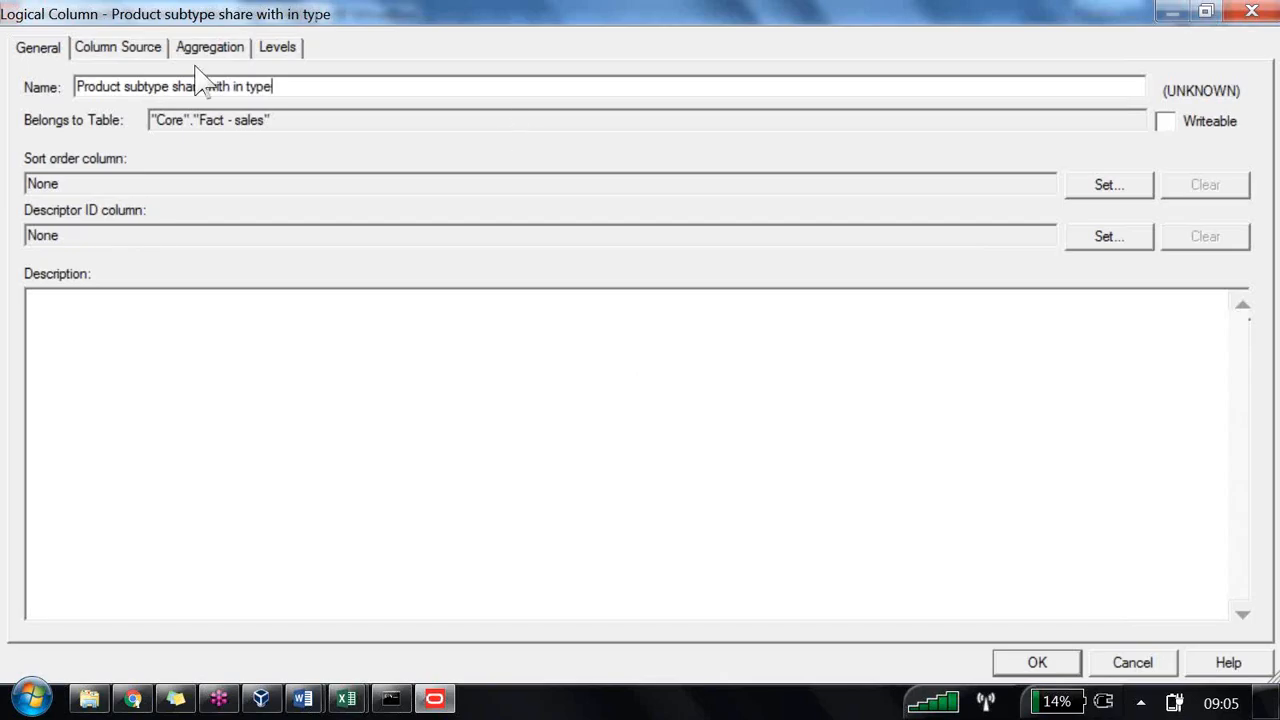
Step: Define the new column as a derived expression: Dollars / Product Type Level total * 100
{"action": "left_click", "coordinate": [88, 48]}
{"action": "key", "text": "alt+e"}
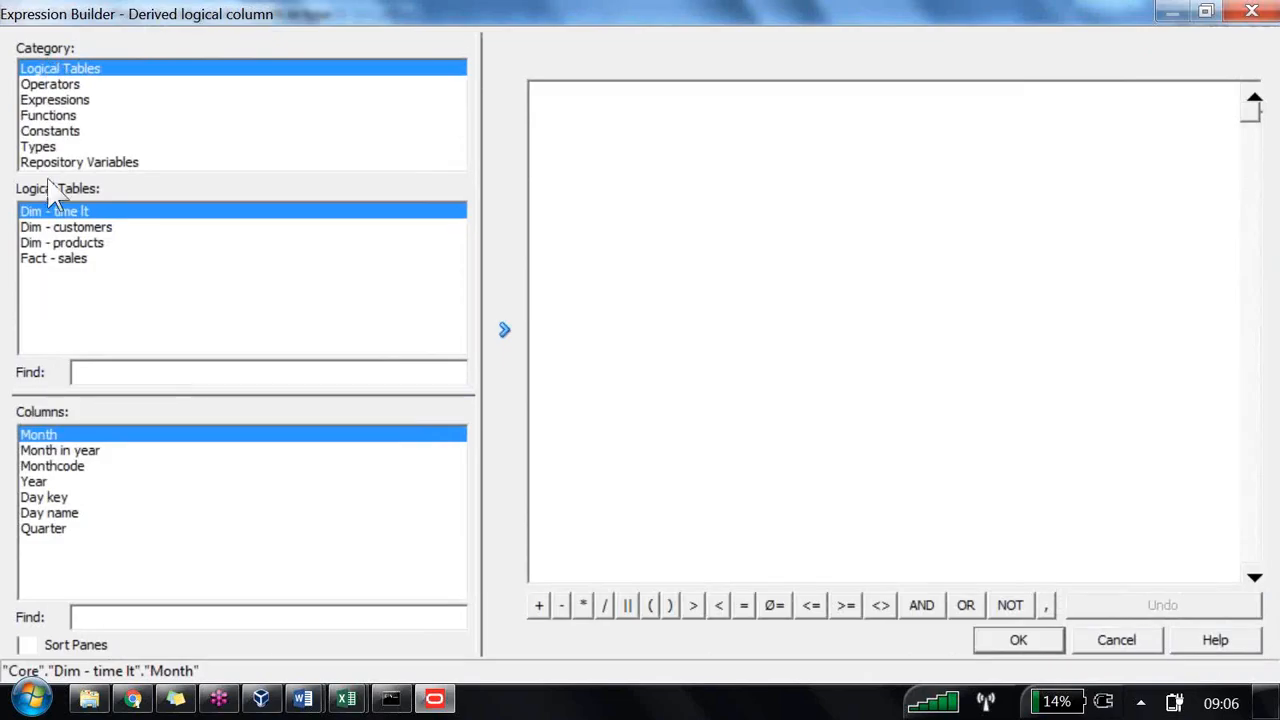
{"action": "left_click", "coordinate": [54, 258]}
{"action": "key", "text": "Return"}
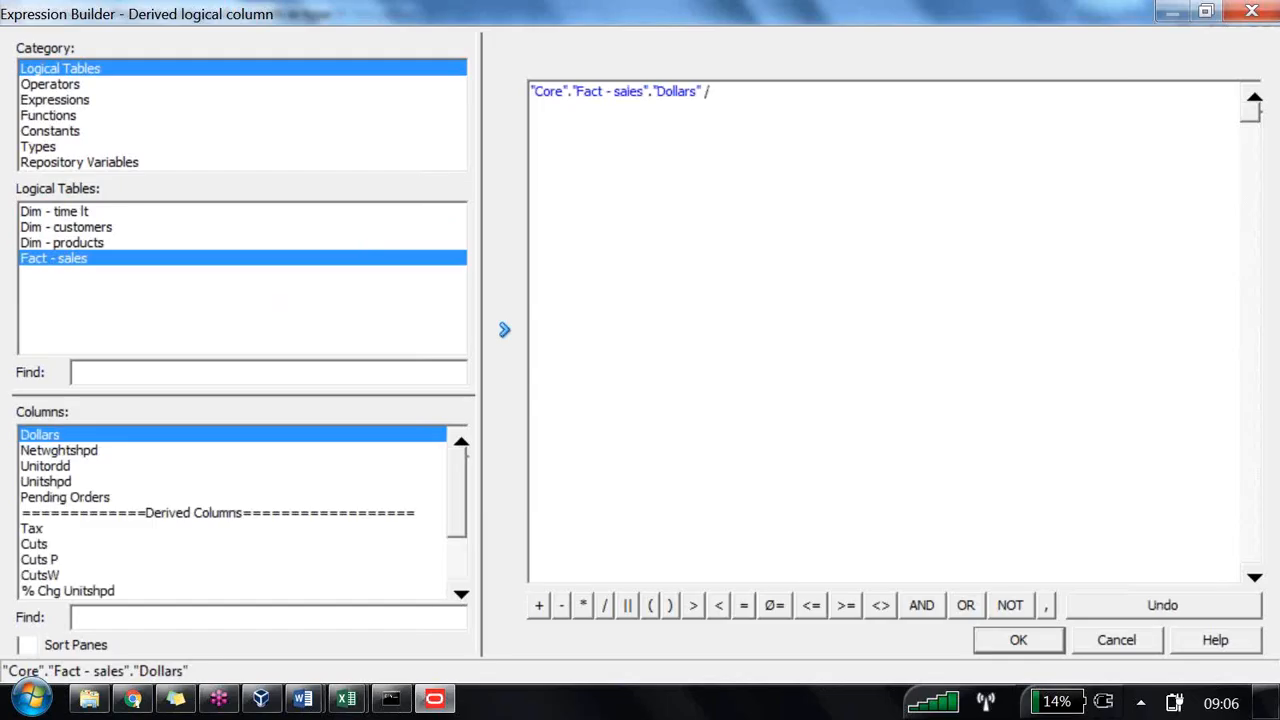
{"action": "key", "text": "Down"}
{"action": "key", "text": "Down"}
{"action": "key", "text": "Down"}
{"action": "key", "text": "Down"}
{"action": "scroll", "coordinate": [60, 368], "scroll_direction": "down", "scroll_amount": 2}
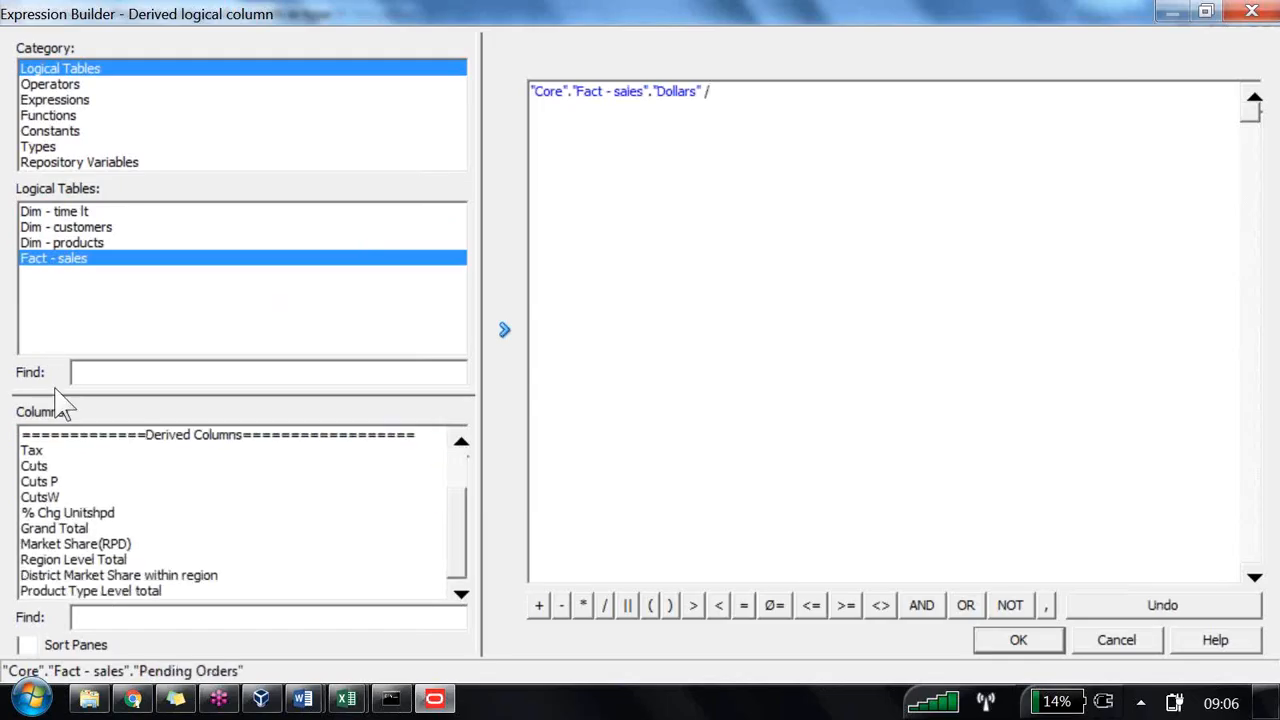
{"action": "left_click", "coordinate": [84, 598]}
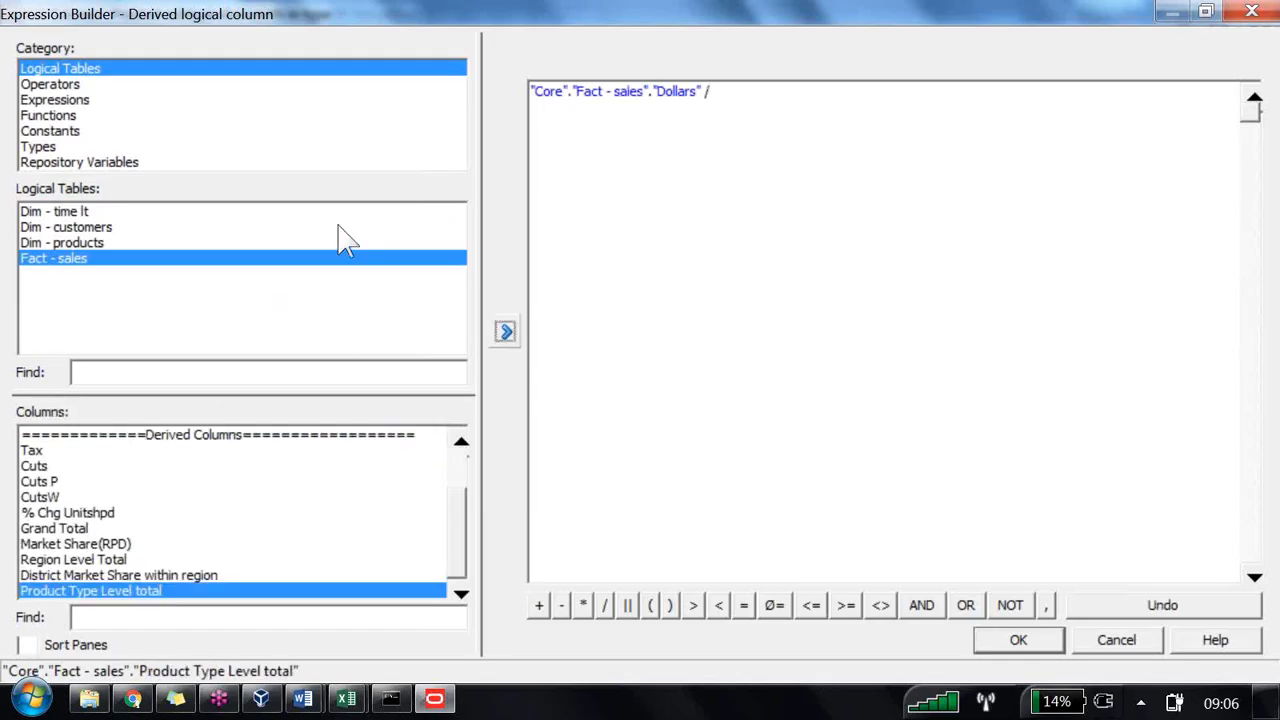
{"action": "key", "text": "Return"}
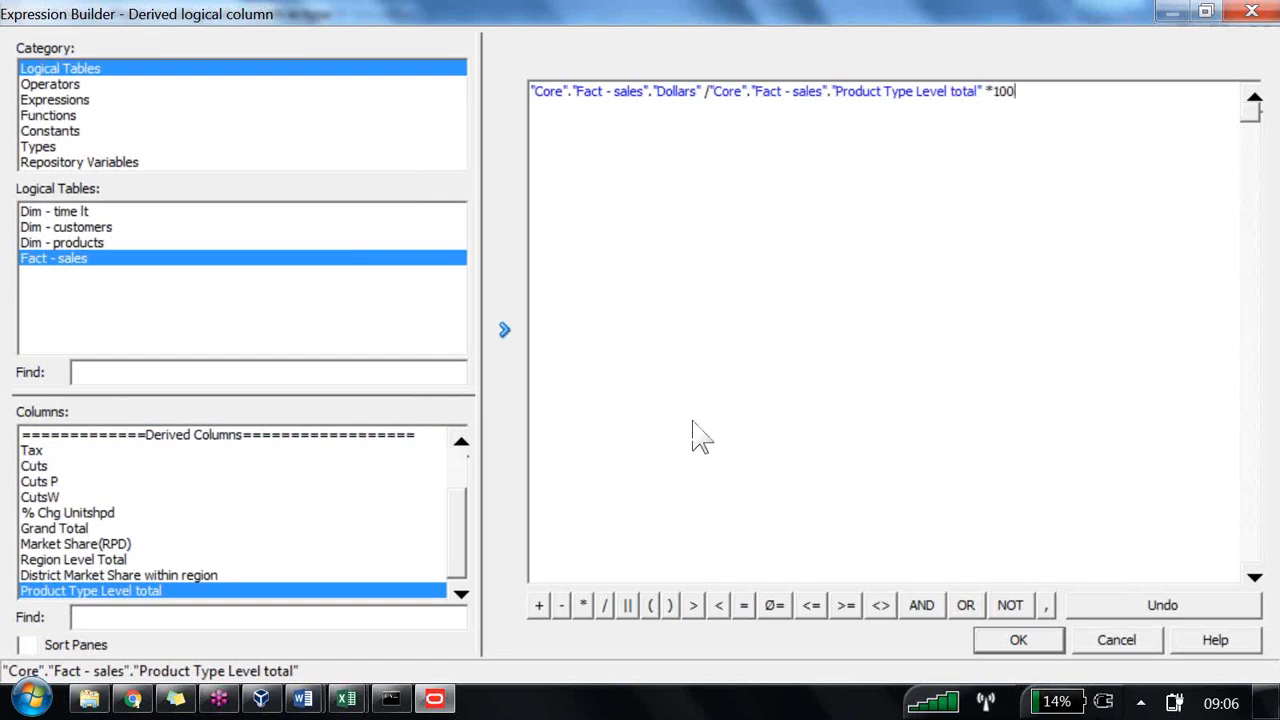
{"action": "key", "text": "Return"}
{"action": "key", "text": "Return"}
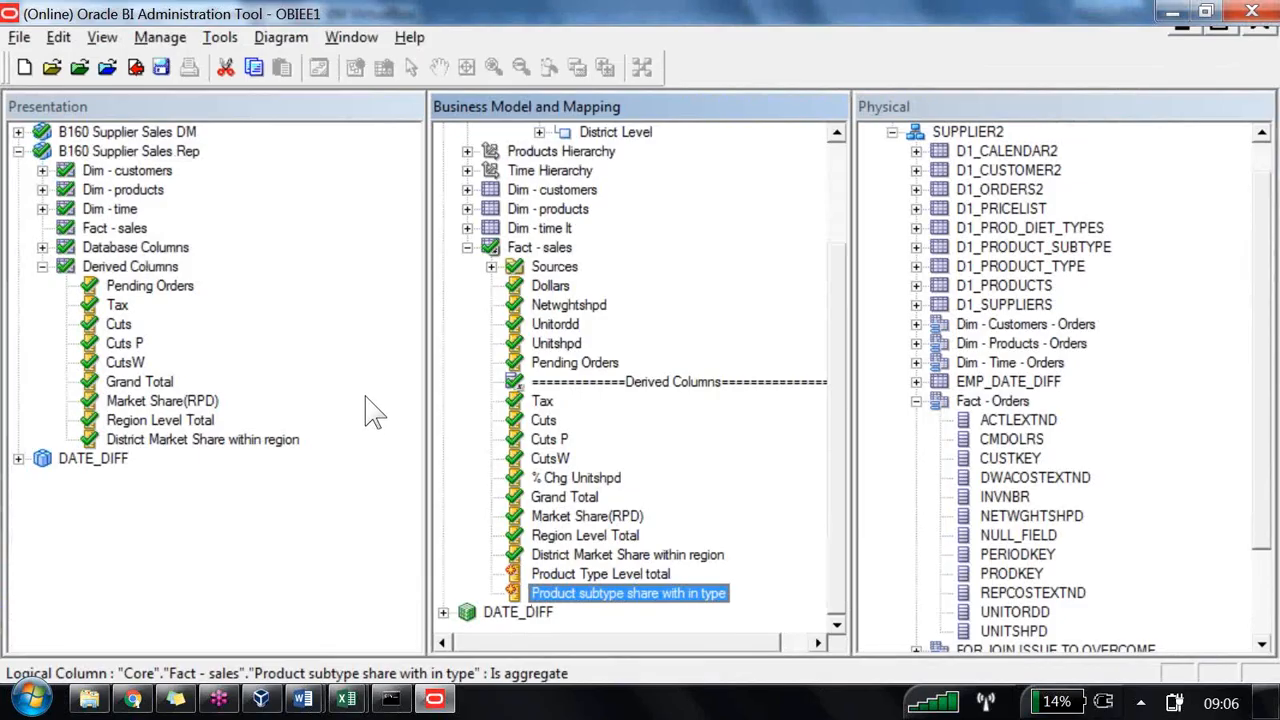
Step: Add both new columns to the Derived Columns presentation folder and save the repository with a global consistency check
{"action": "key", "text": "shift+Up"}
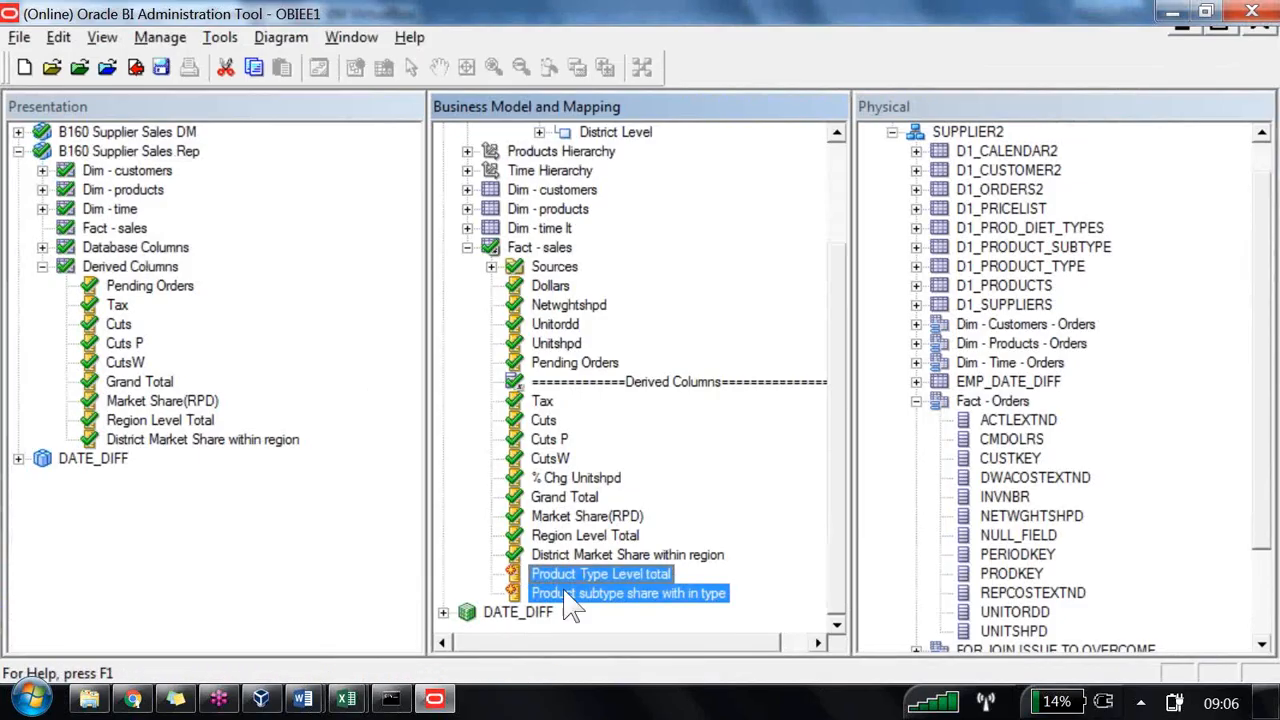
{"action": "mouse_move", "coordinate": [558, 576]}
{"action": "left_mouse_down"}
{"action": "mouse_move", "coordinate": [391, 550]}
{"action": "mouse_move", "coordinate": [148, 268]}
{"action": "left_mouse_up"}
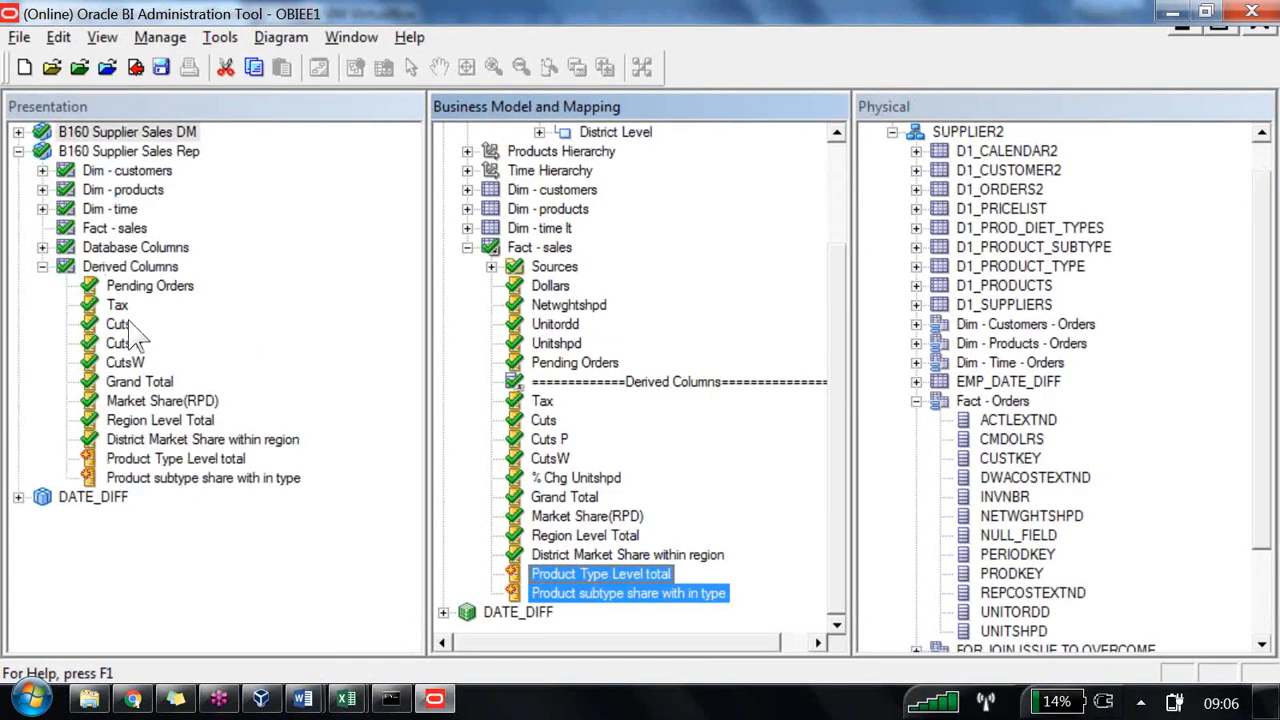
{"action": "left_click", "coordinate": [107, 67]}
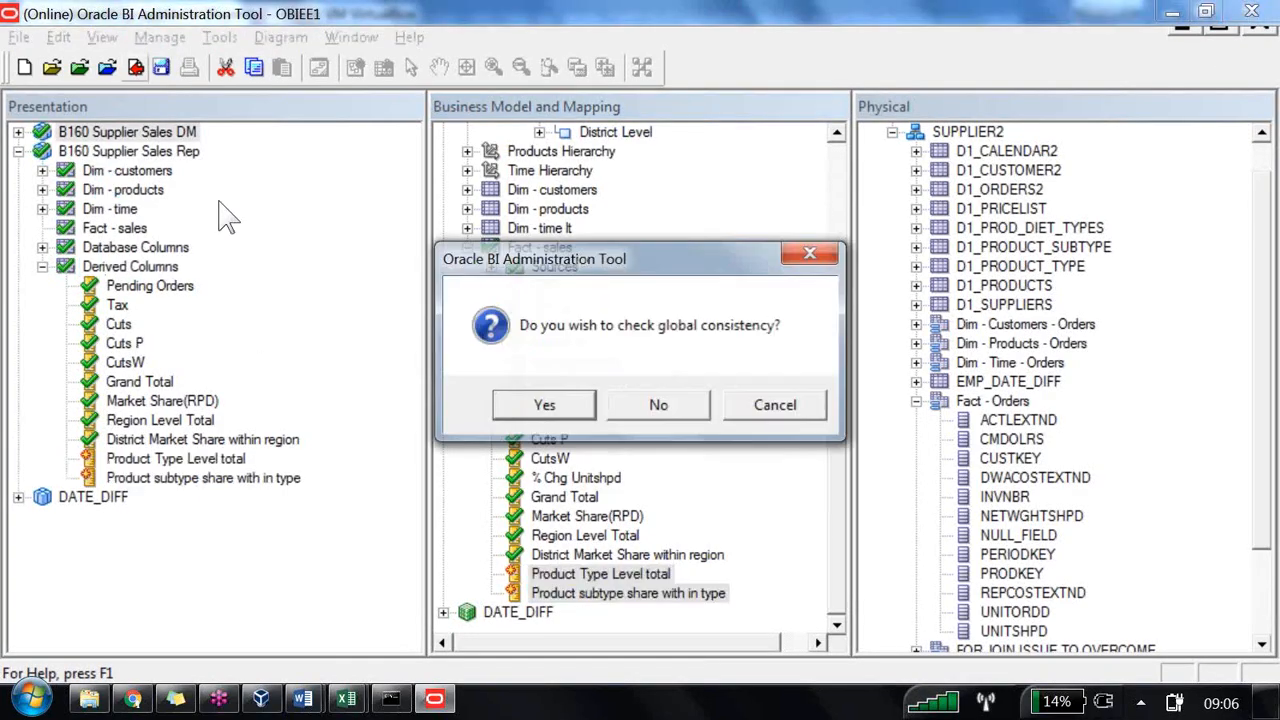
{"action": "key", "text": "Return"}
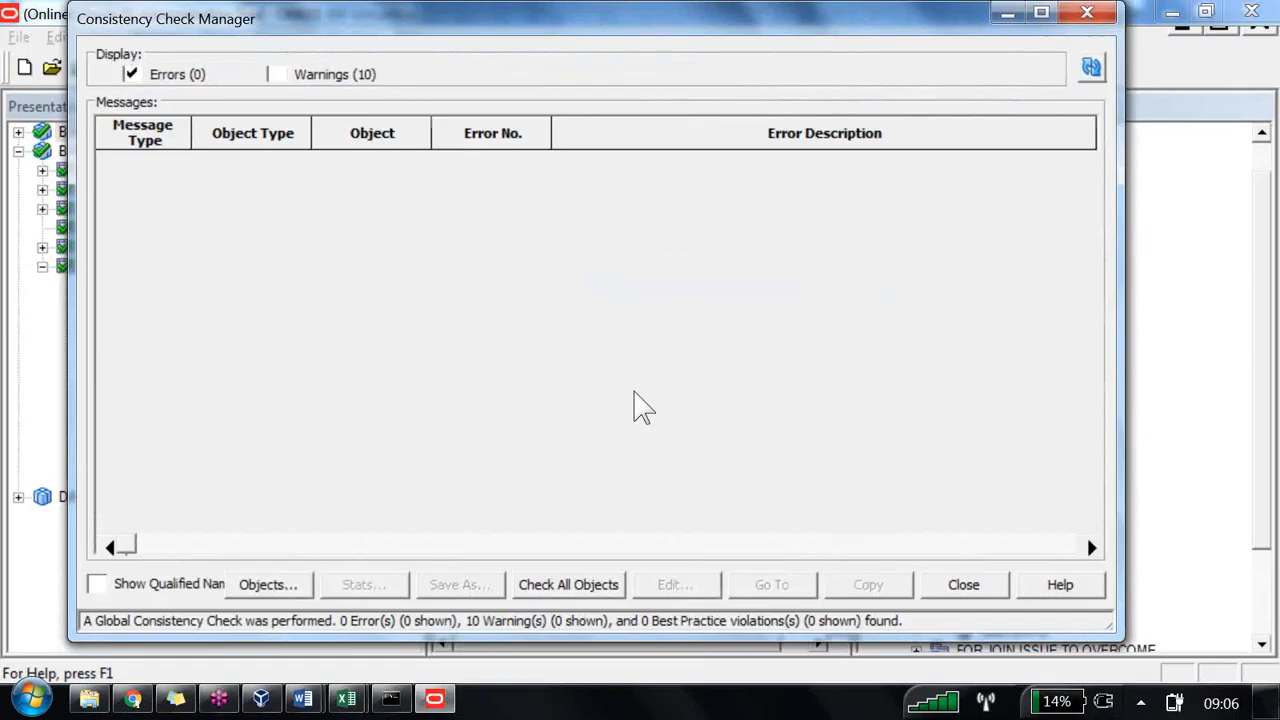
{"action": "left_click", "coordinate": [963, 585]}
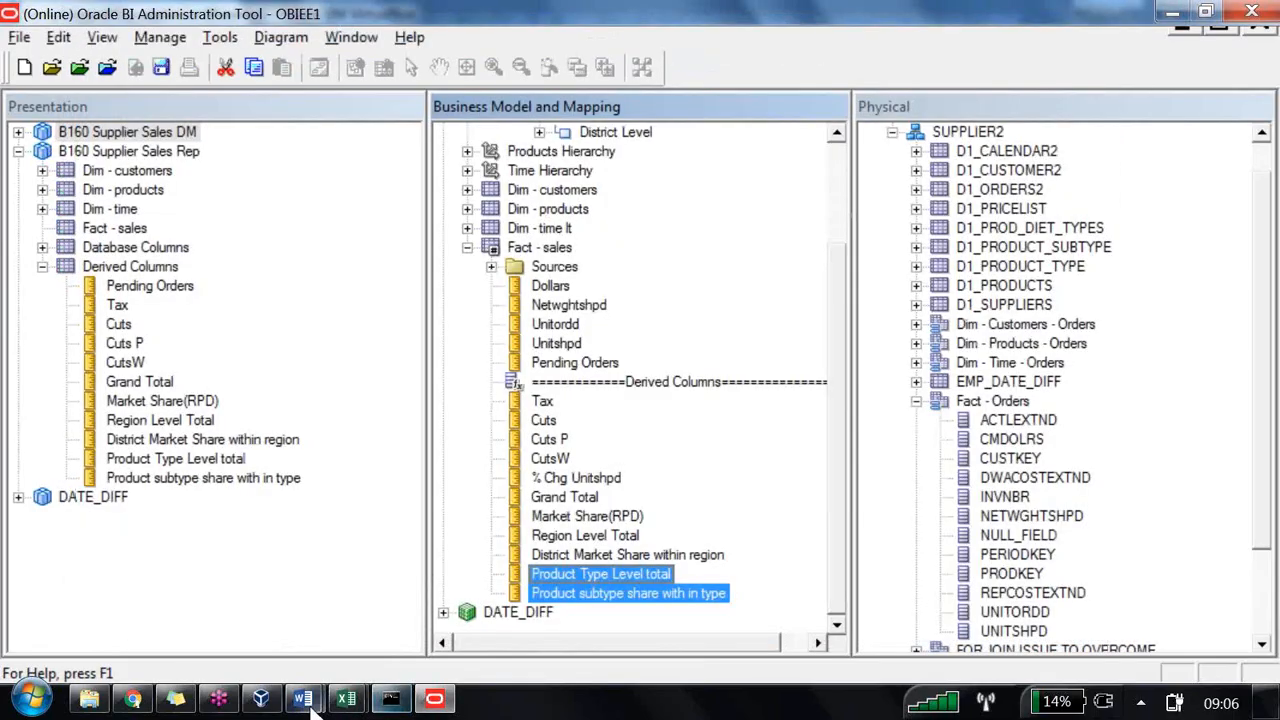
Step: Switch back to the Answers analysis in the browser
{"action": "mouse_move", "coordinate": [133, 700]}
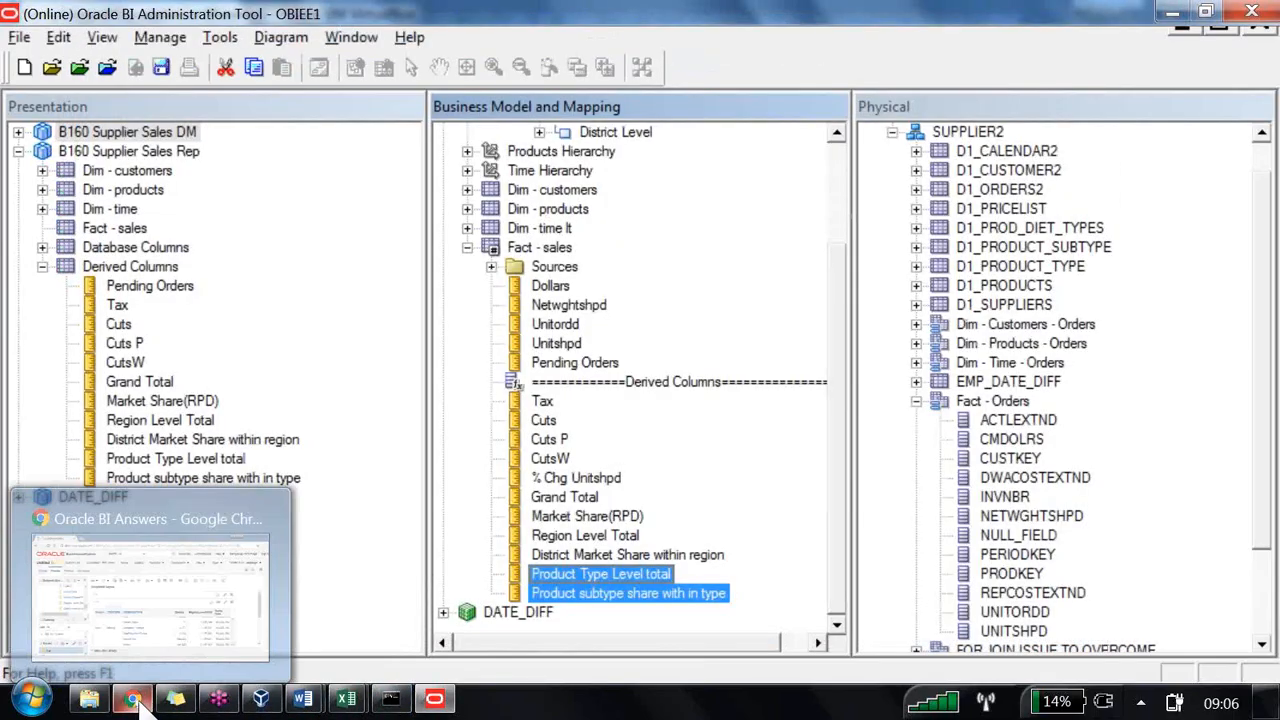
{"action": "left_click", "coordinate": [148, 612]}
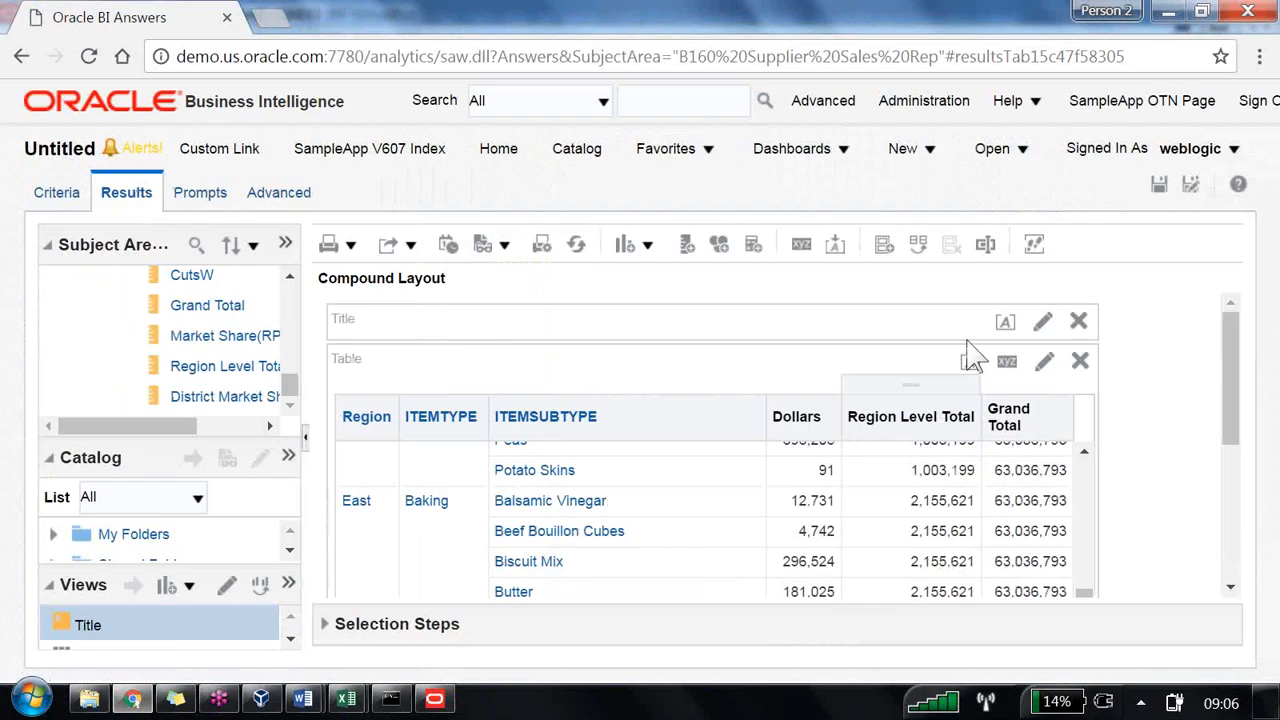
Step: Reload the server metadata in Answers so the new repository columns are available
{"action": "left_click", "coordinate": [285, 244]}
{"action": "mouse_move", "coordinate": [430, 308]}
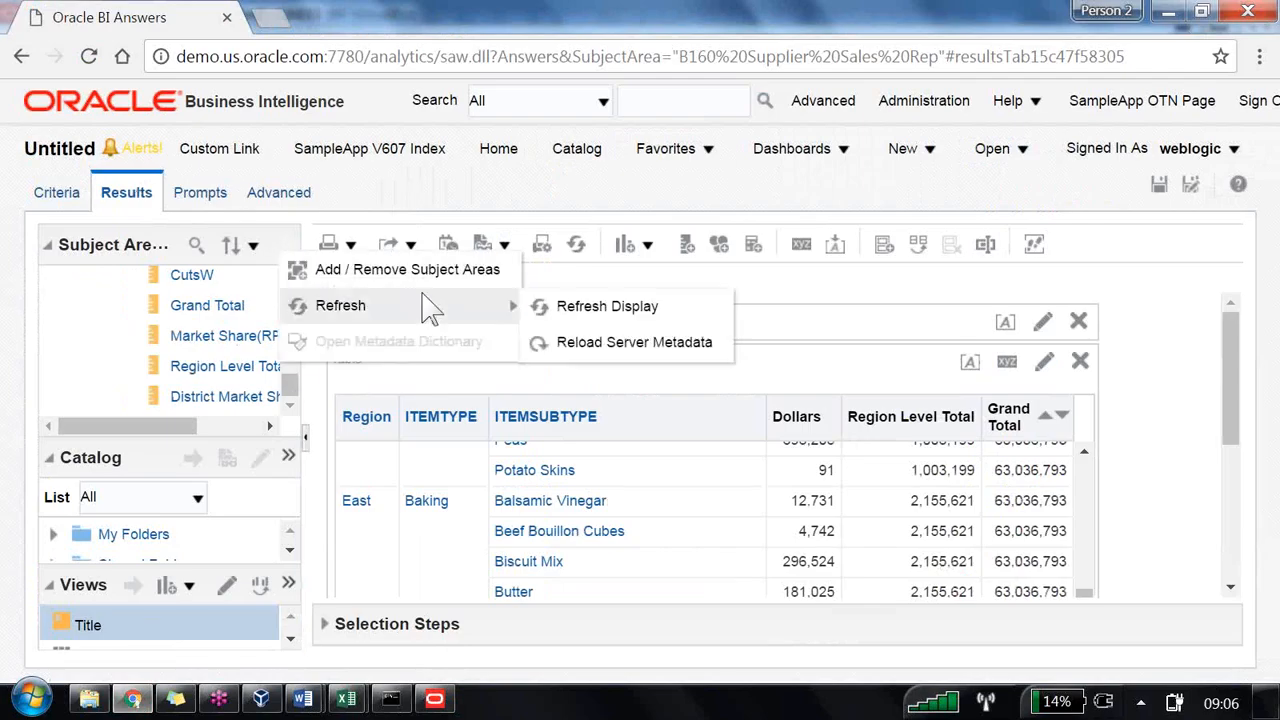
{"action": "left_click", "coordinate": [600, 342]}
Step: Remove the Region, Grand Total and Region Level Total columns from the analysis criteria
{"action": "left_click", "coordinate": [60, 196]}
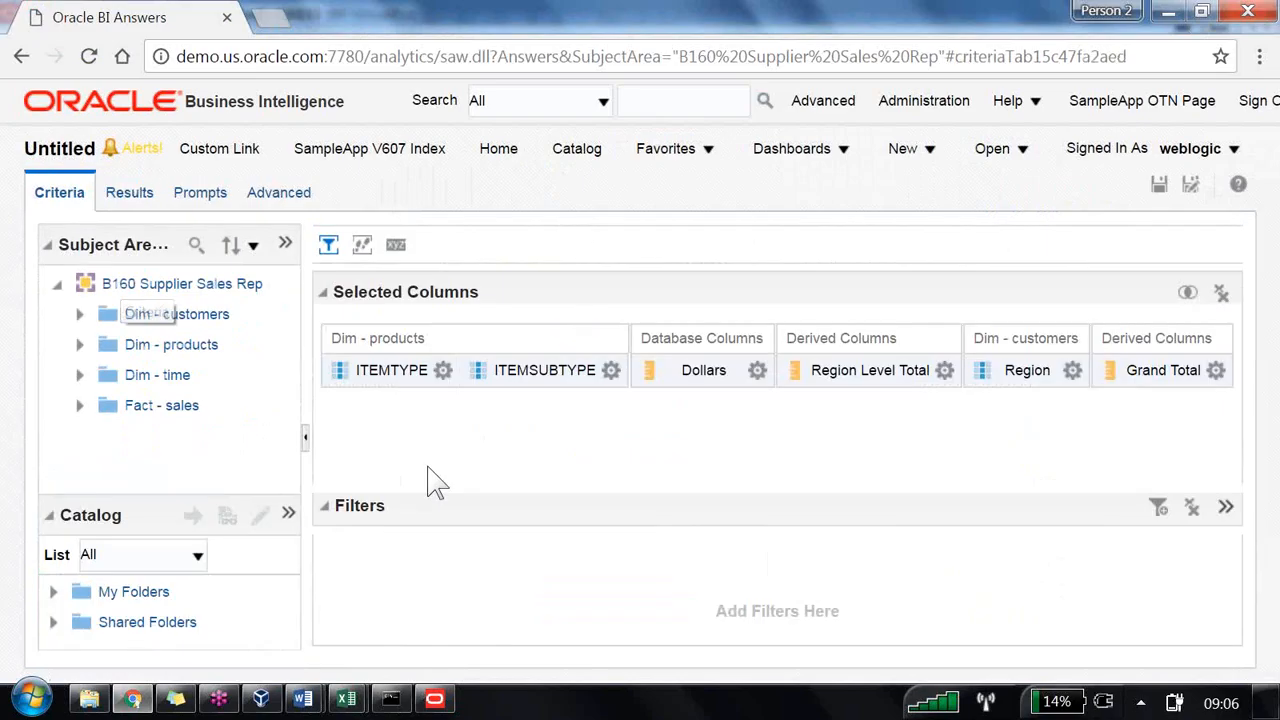
{"action": "left_click", "coordinate": [1072, 370]}
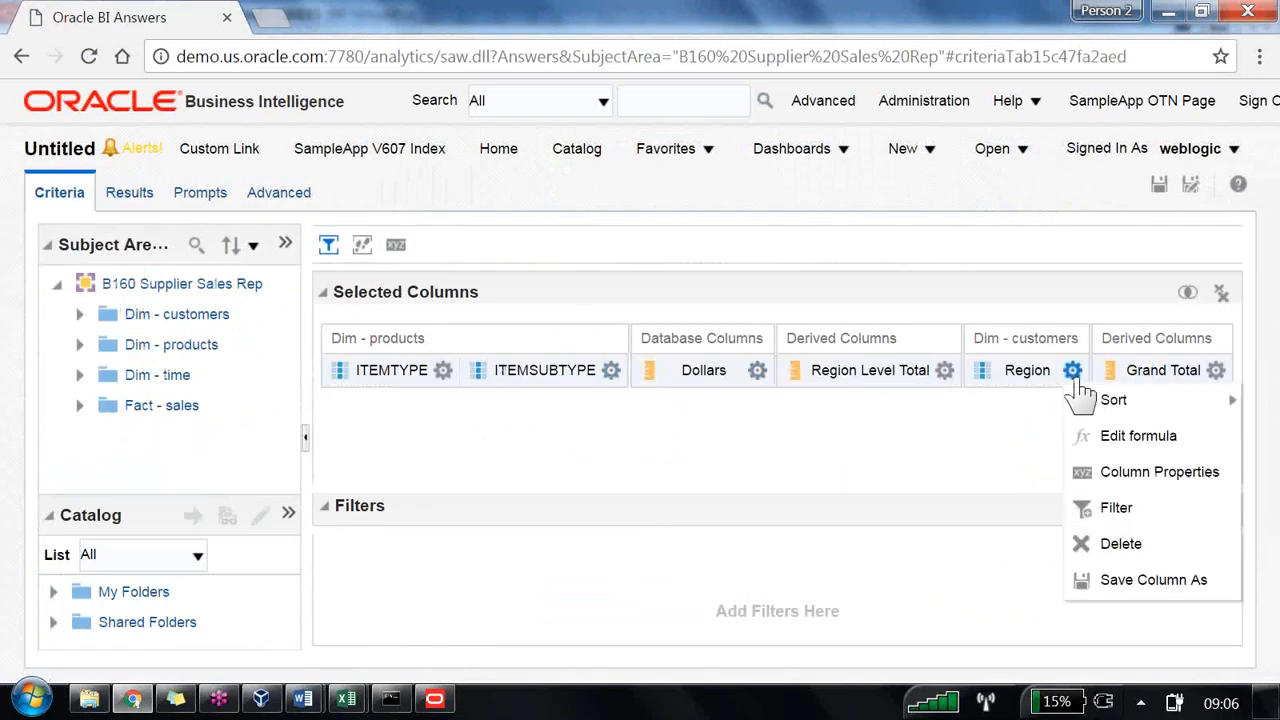
{"action": "left_click", "coordinate": [1128, 544]}
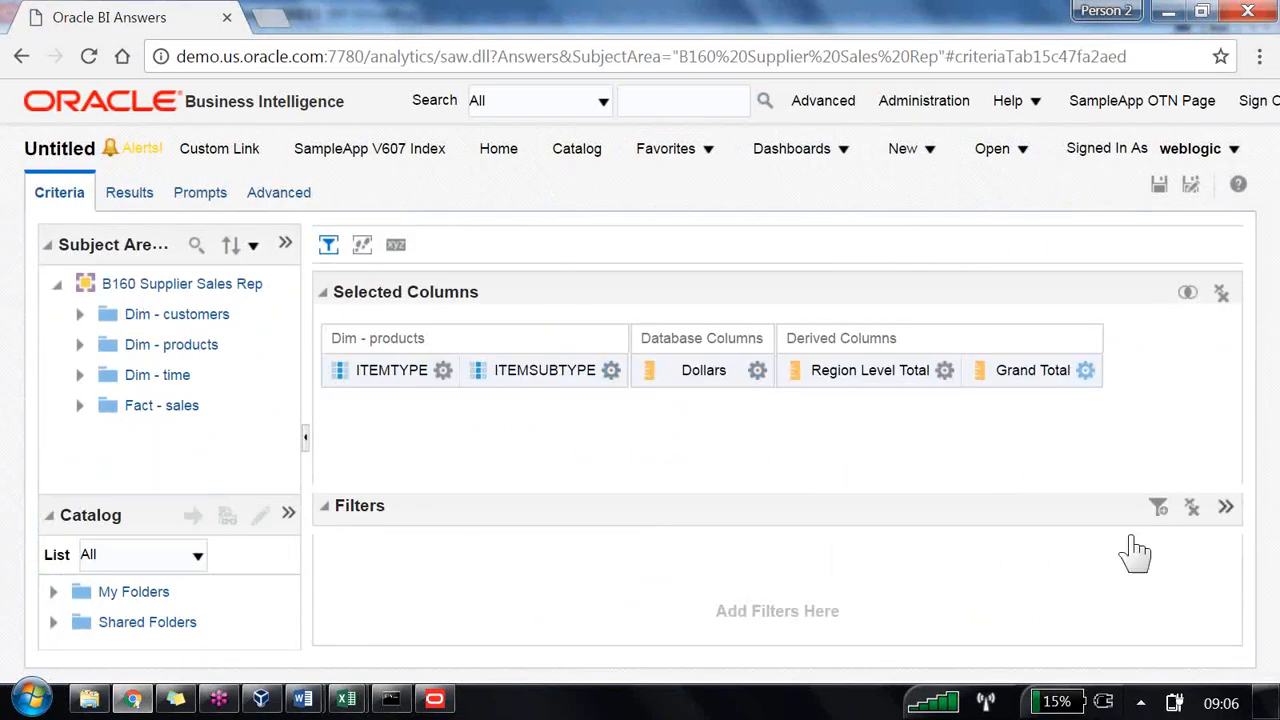
{"action": "left_click", "coordinate": [1133, 545]}
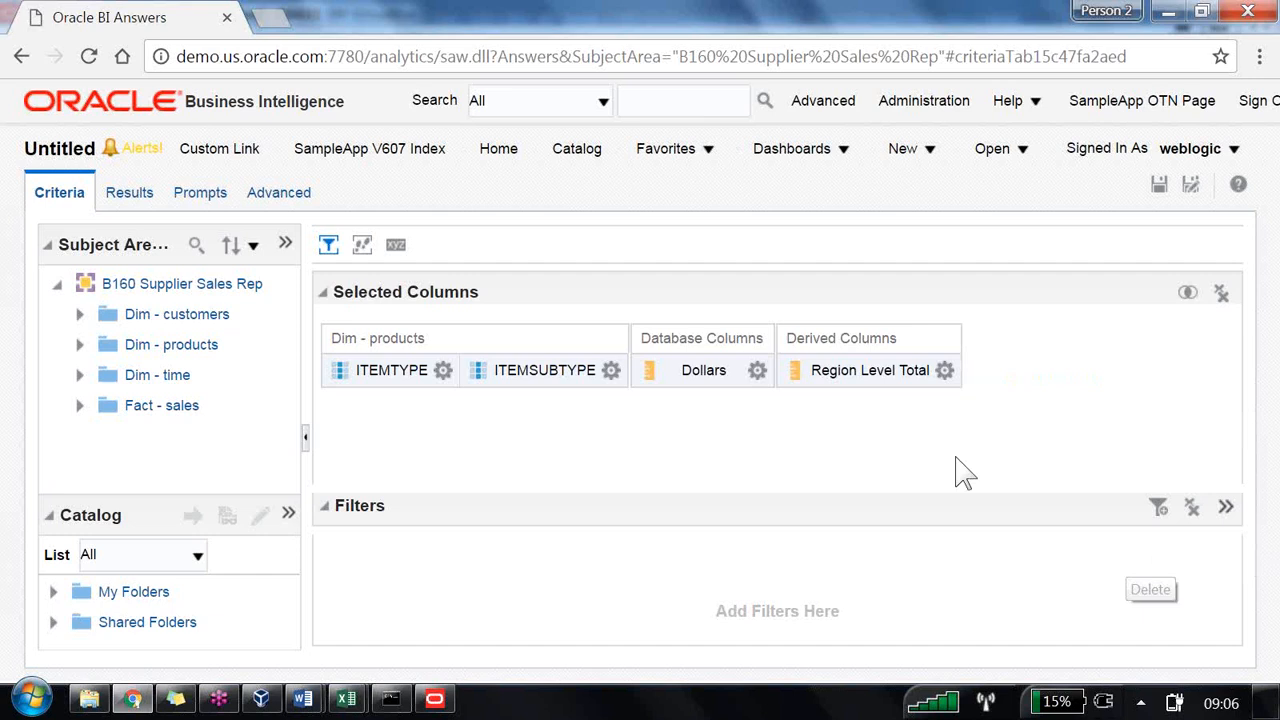
{"action": "left_click", "coordinate": [944, 370]}
{"action": "left_click", "coordinate": [1003, 544]}
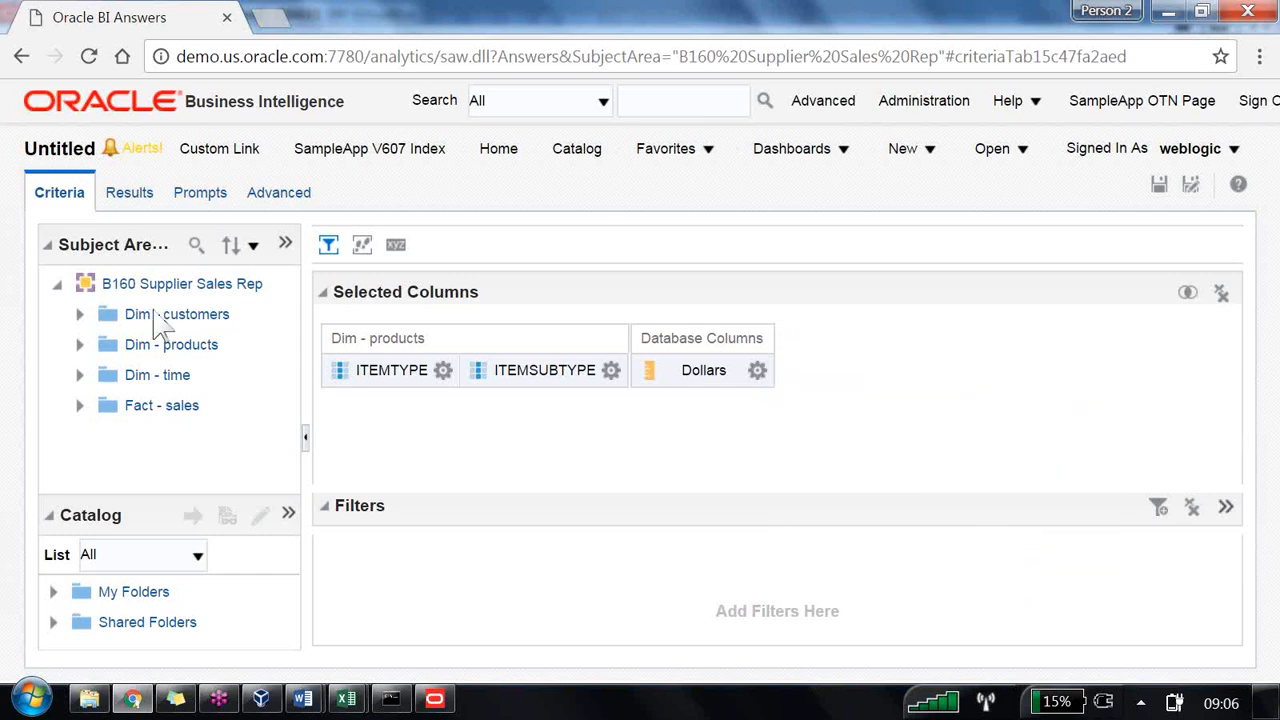
Step: Add the Product Type Level total column from Fact - sales Derived Columns to the results table
{"action": "left_click", "coordinate": [129, 192]}
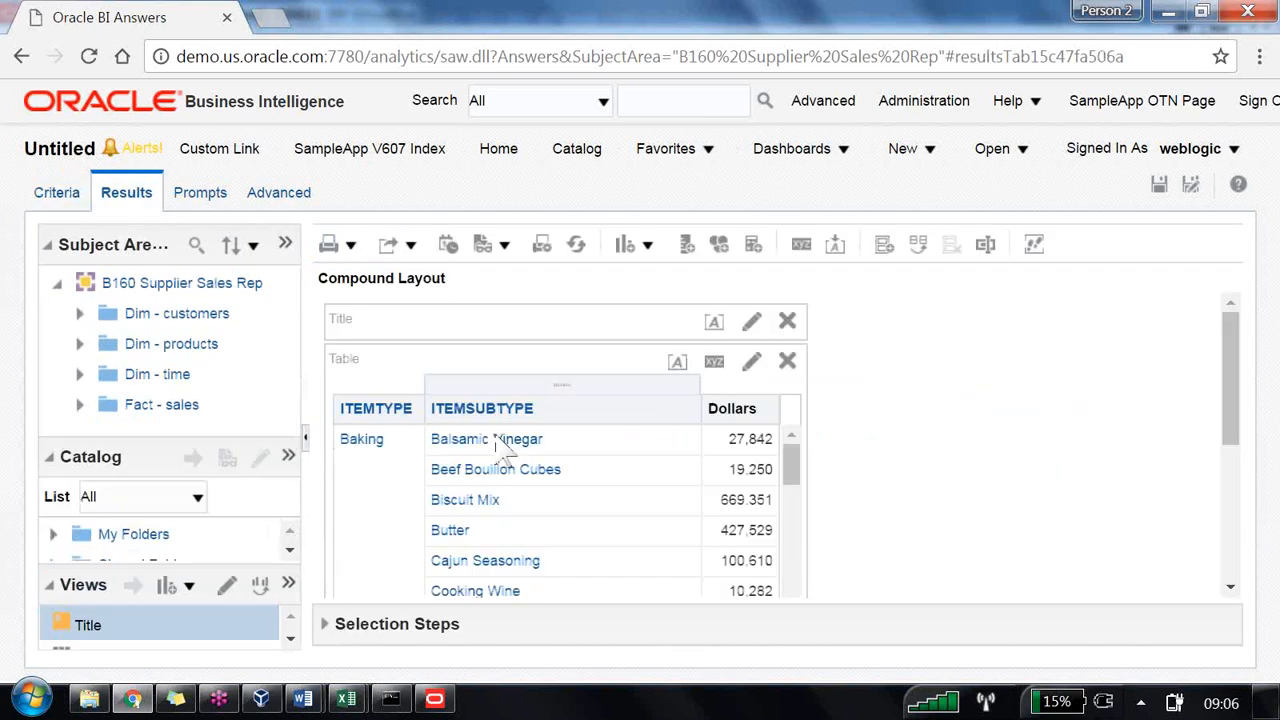
{"action": "left_click", "coordinate": [79, 404]}
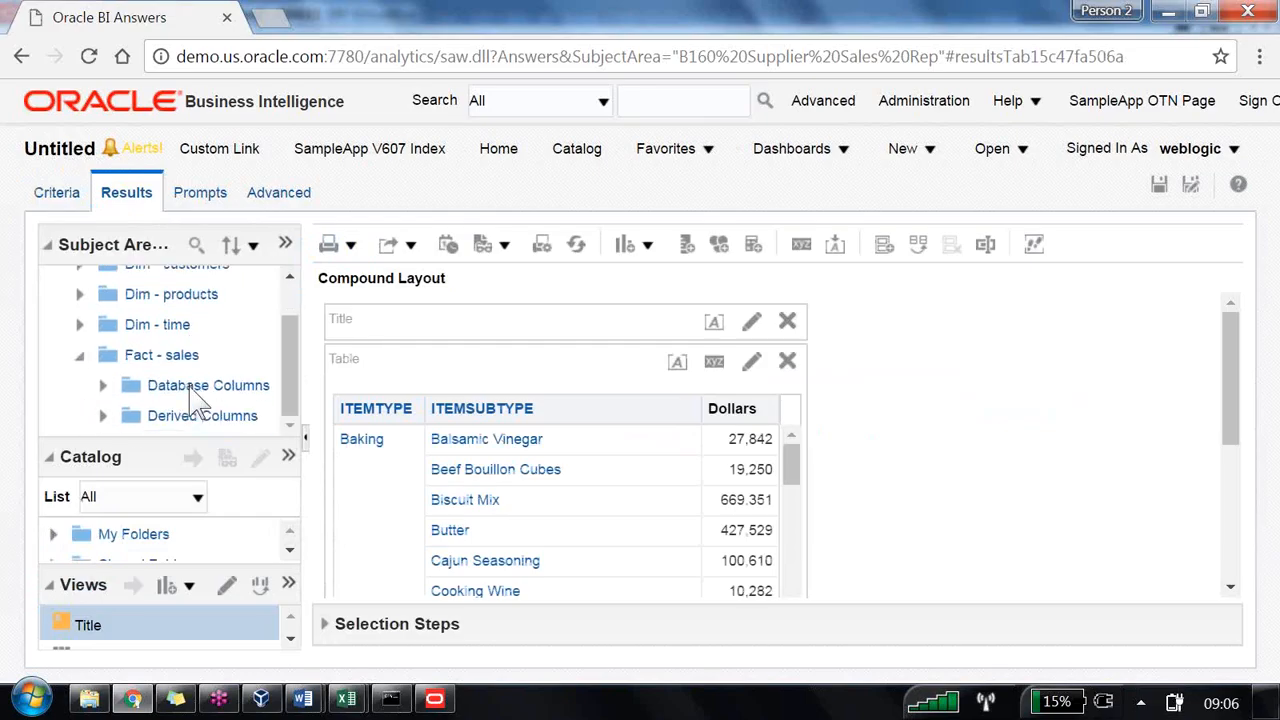
{"action": "left_click", "coordinate": [102, 415]}
{"action": "scroll", "coordinate": [200, 385], "scroll_direction": "down", "scroll_amount": 5}
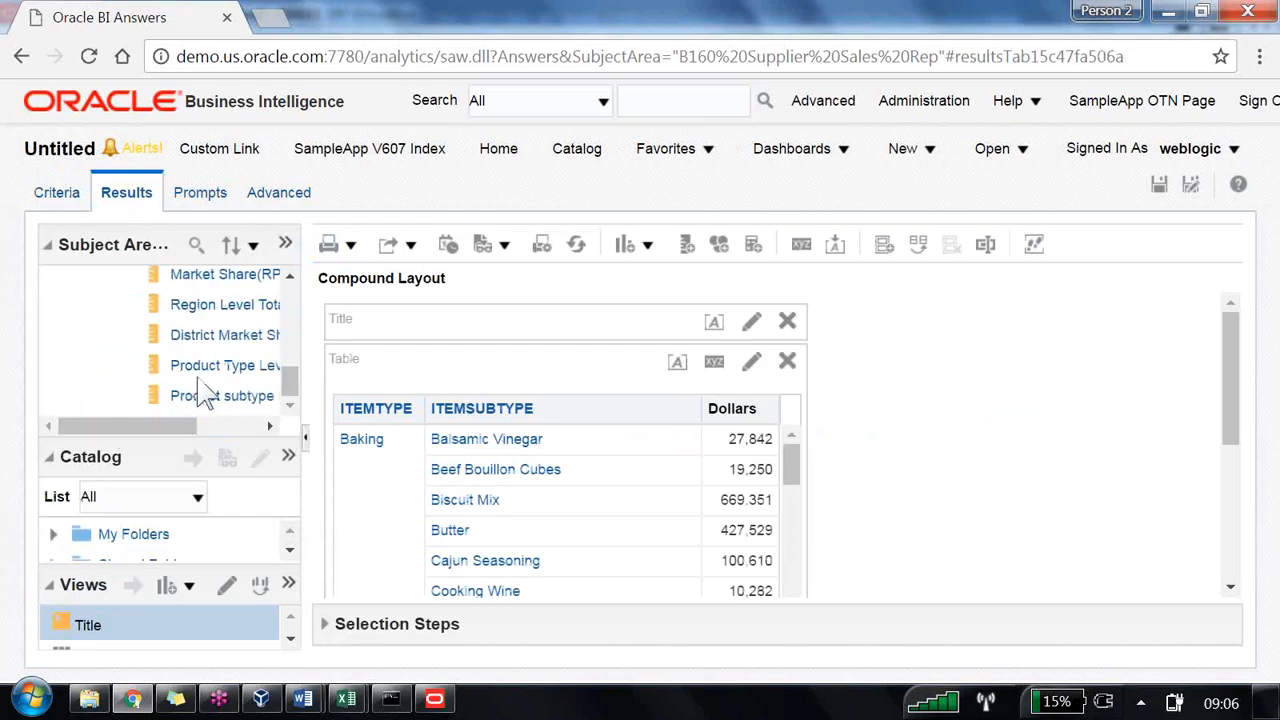
{"action": "left_click_drag", "start_coordinate": [235, 366], "coordinate": [880, 524]}
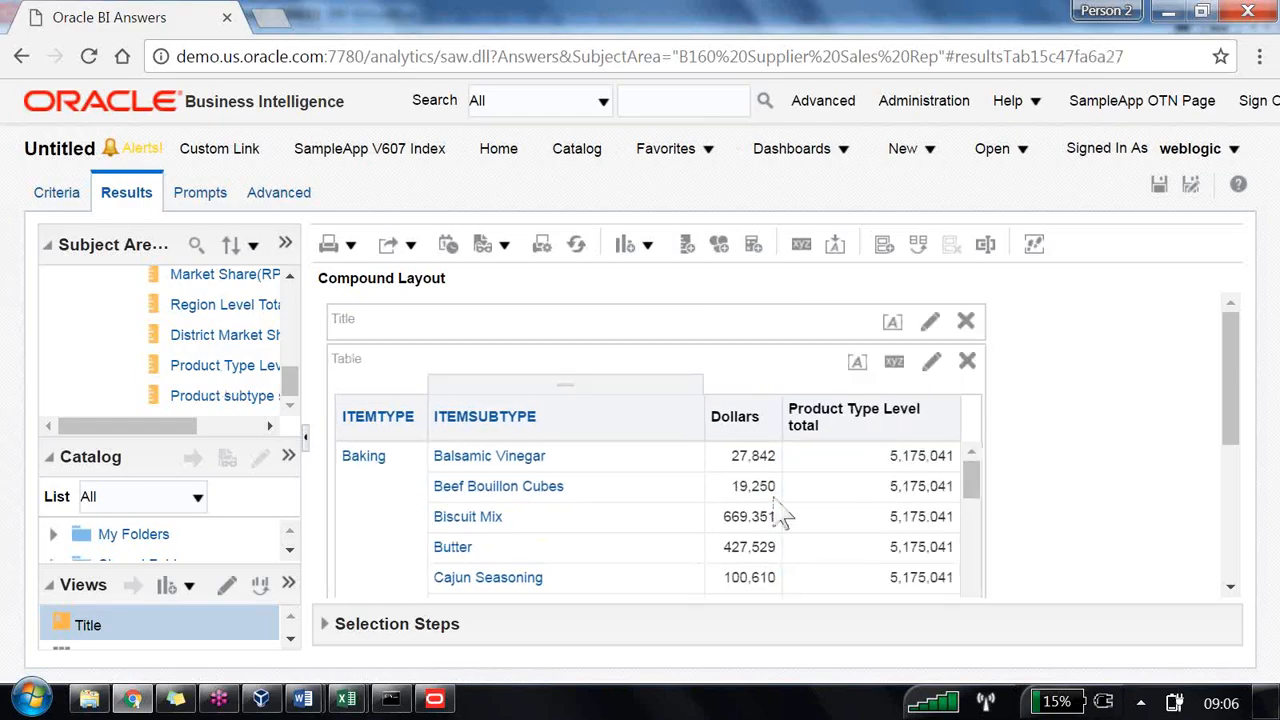
Step: Add the Product subtype share with in type column to the results table
{"action": "scroll", "coordinate": [808, 517], "scroll_direction": "down", "scroll_amount": 5}
{"action": "scroll", "coordinate": [808, 517], "scroll_direction": "down", "scroll_amount": 2}
{"action": "scroll", "coordinate": [810, 517], "scroll_direction": "up", "scroll_amount": 2}
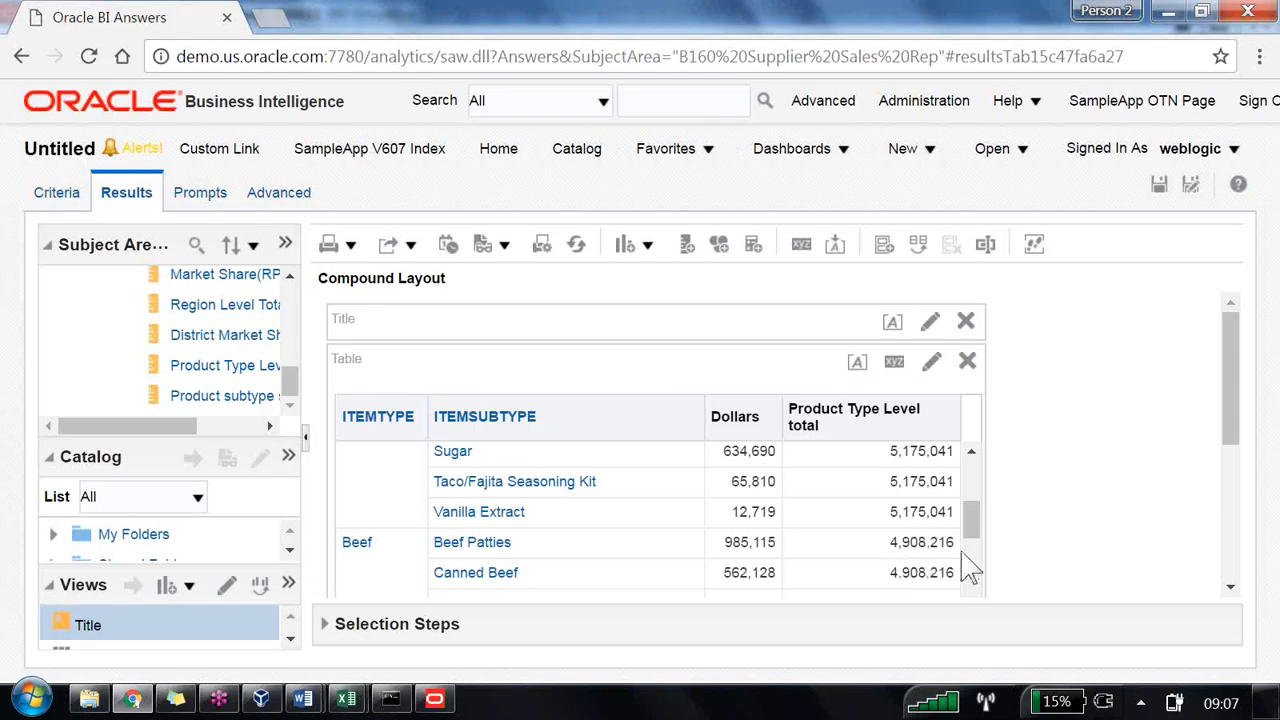
{"action": "scroll", "coordinate": [874, 500], "scroll_direction": "up", "scroll_amount": 5}
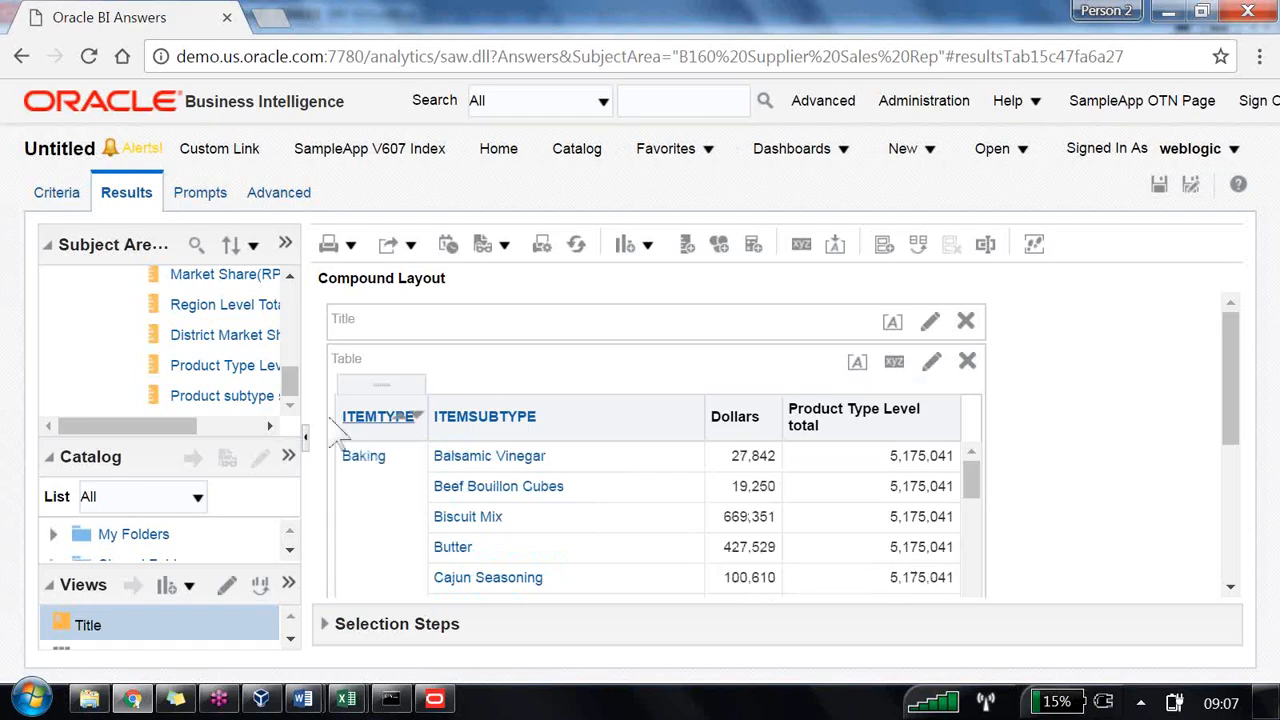
{"action": "left_click_drag", "start_coordinate": [250, 405], "coordinate": [912, 490]}
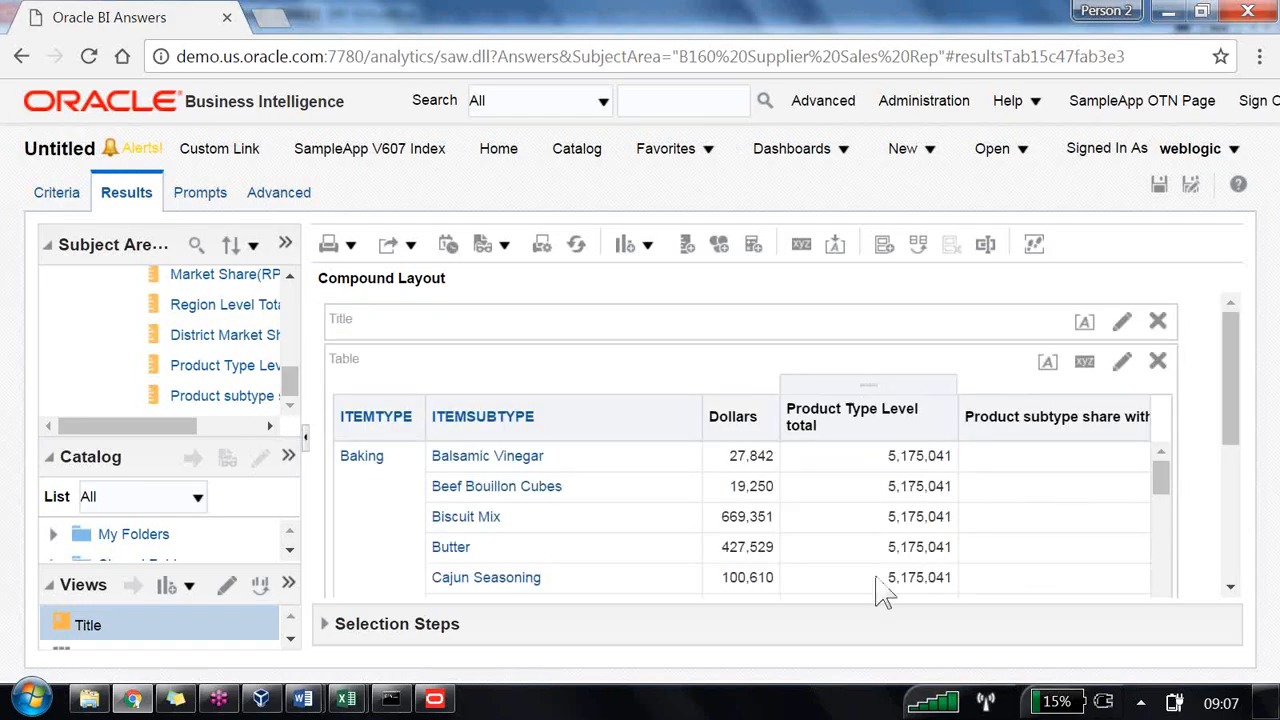
Step: Export the analysis results to Excel 2007+ and open the downloaded workbook
{"action": "scroll", "coordinate": [1057, 543], "scroll_direction": "down", "scroll_amount": 3}
{"action": "scroll", "coordinate": [1086, 529], "scroll_direction": "up", "scroll_amount": 1}
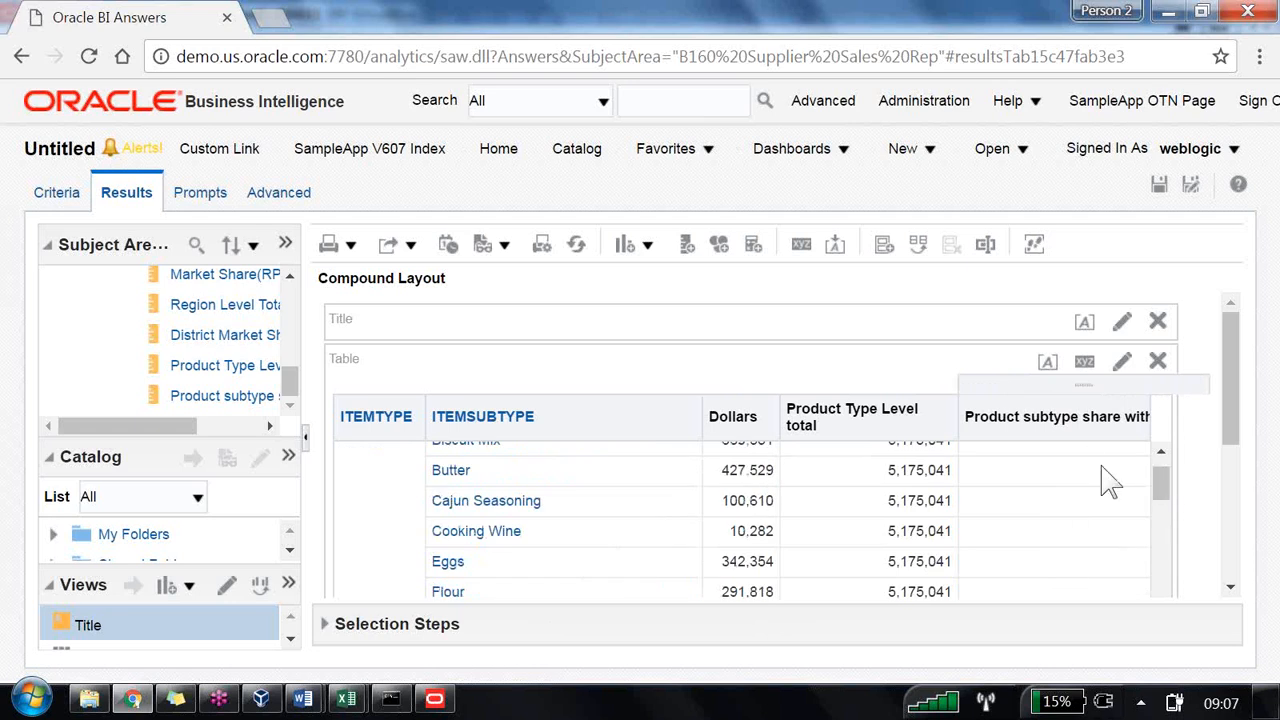
{"action": "left_click", "coordinate": [307, 441]}
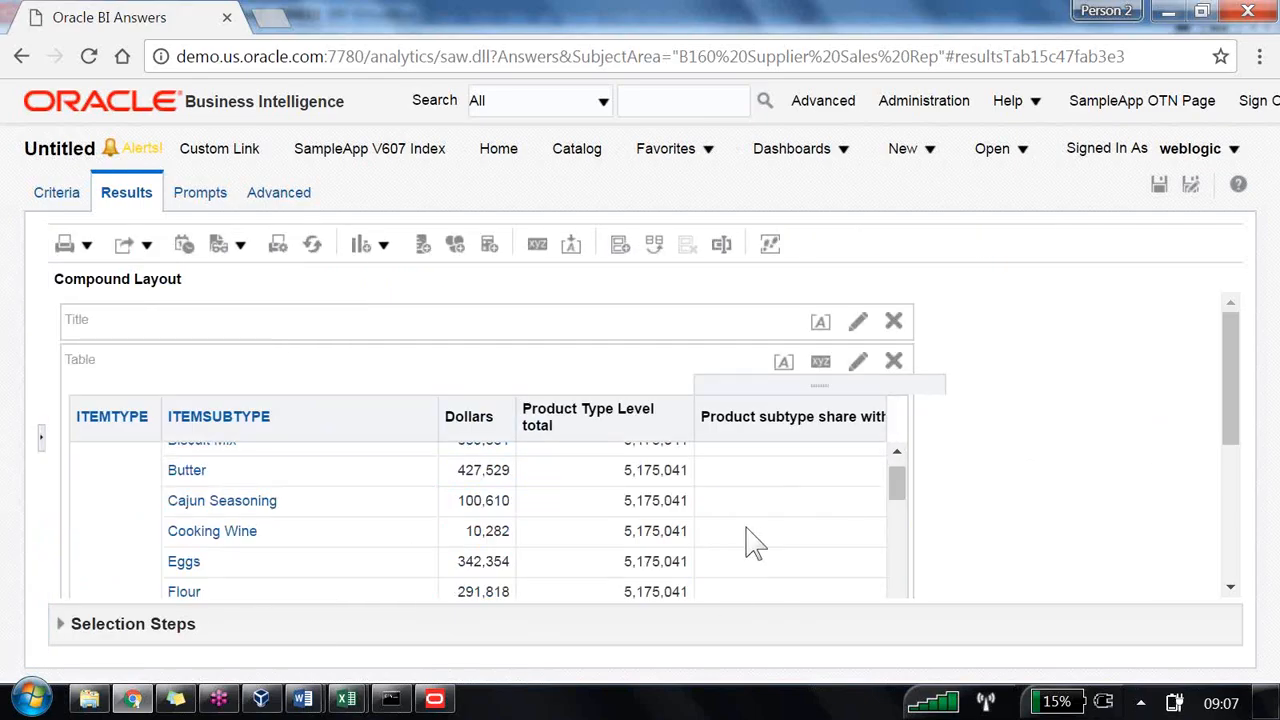
{"action": "scroll", "coordinate": [760, 478], "scroll_direction": "down", "scroll_amount": 1}
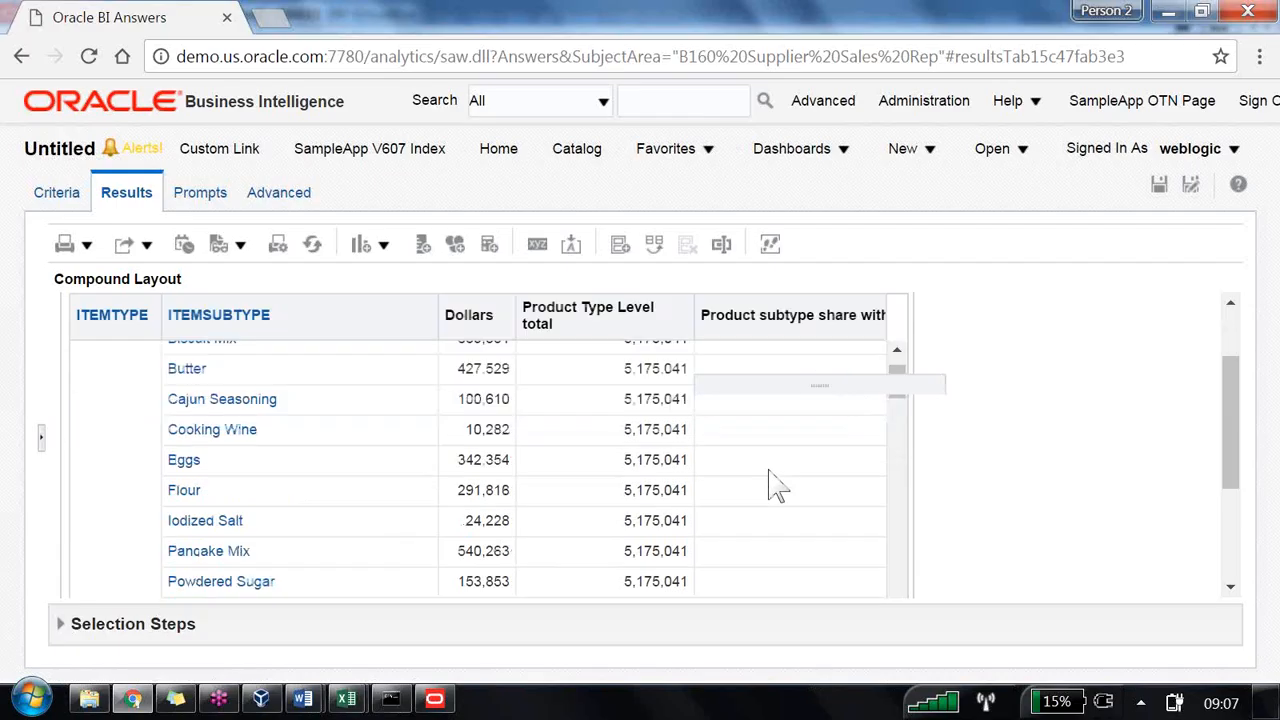
{"action": "scroll", "coordinate": [908, 460], "scroll_direction": "down", "scroll_amount": 3}
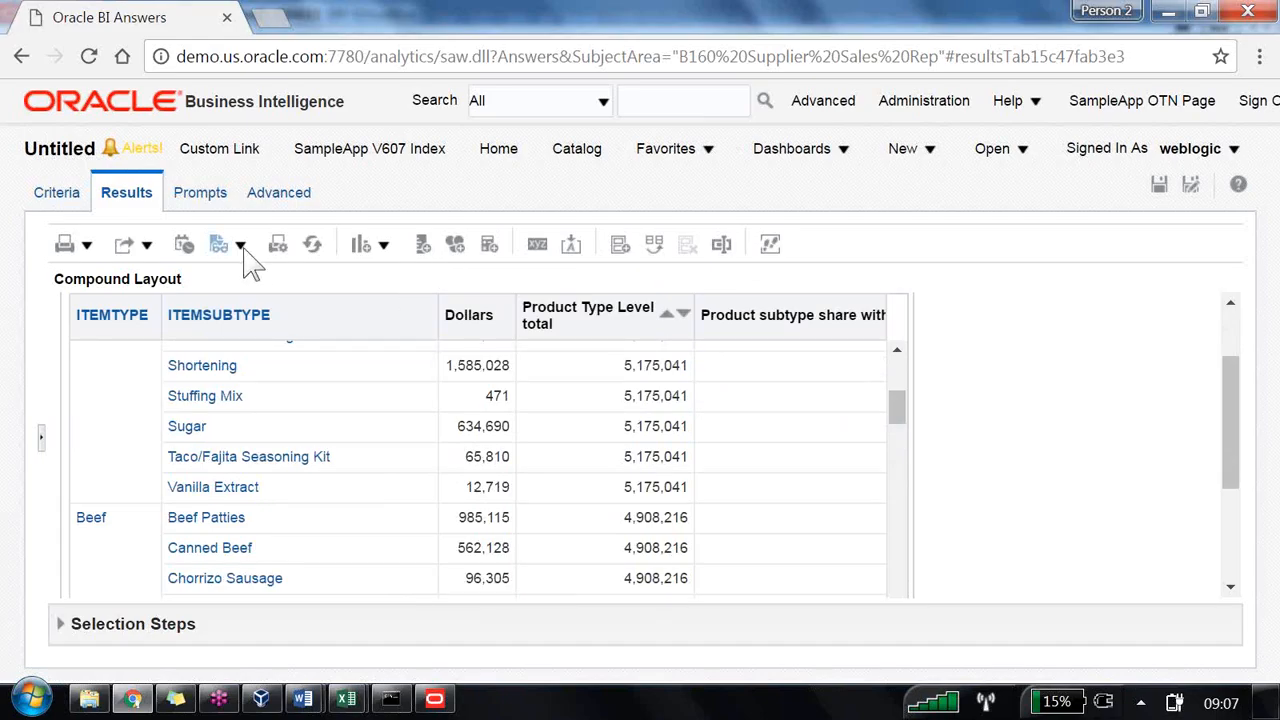
{"action": "left_click", "coordinate": [126, 244]}
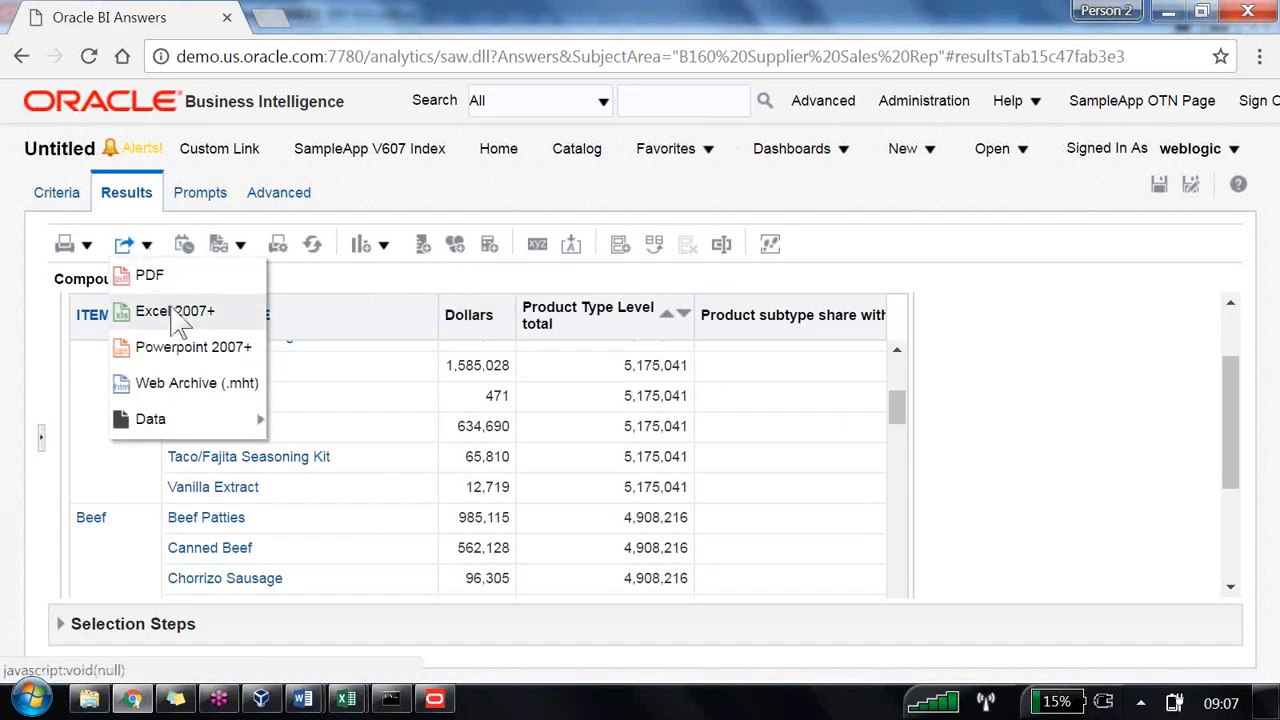
{"action": "left_click", "coordinate": [173, 310]}
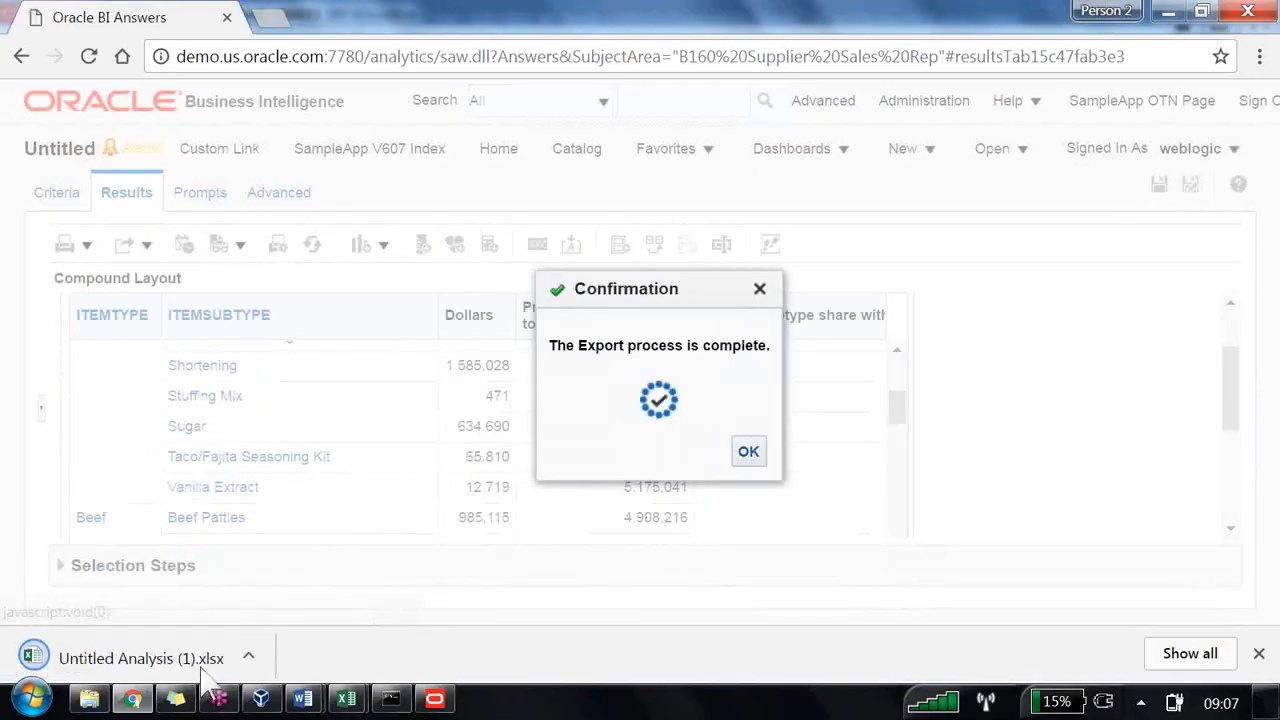
{"action": "left_click", "coordinate": [248, 656]}
{"action": "left_click", "coordinate": [298, 508]}
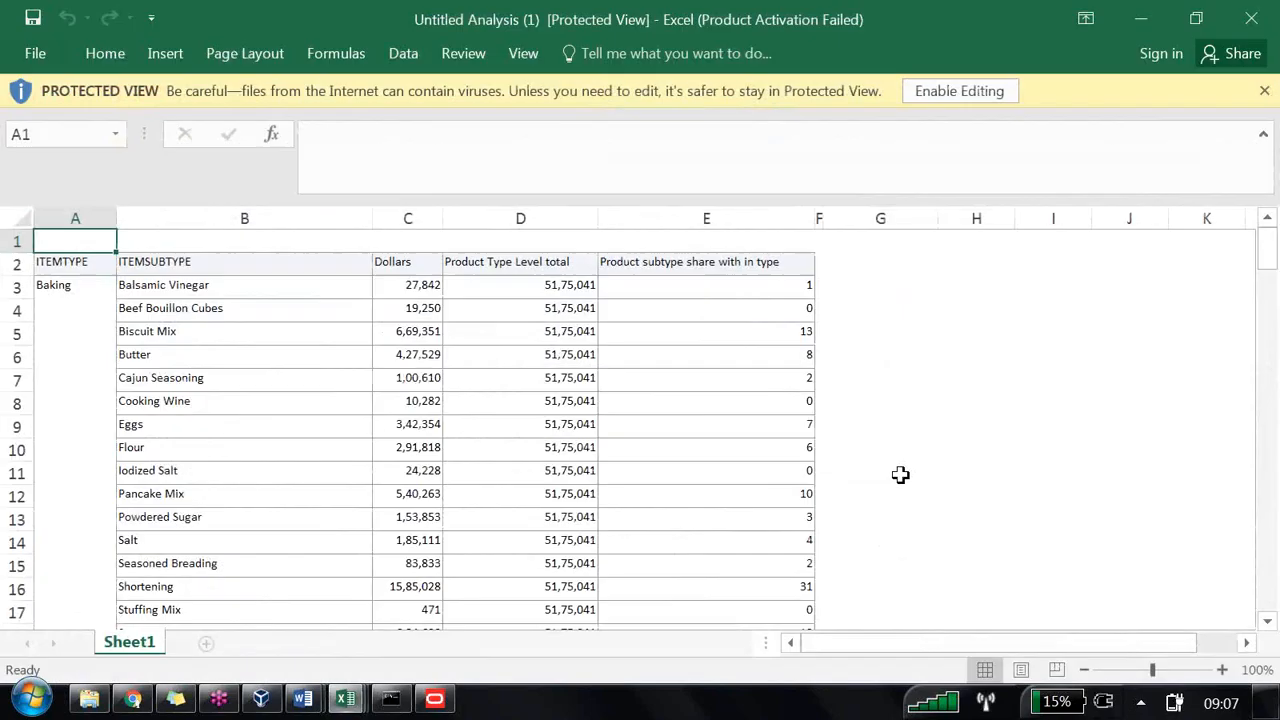
Step: Inspect the Dollars, Product Type Level total and subtype share cell values for the Baking rows
{"action": "left_click", "coordinate": [766, 289]}
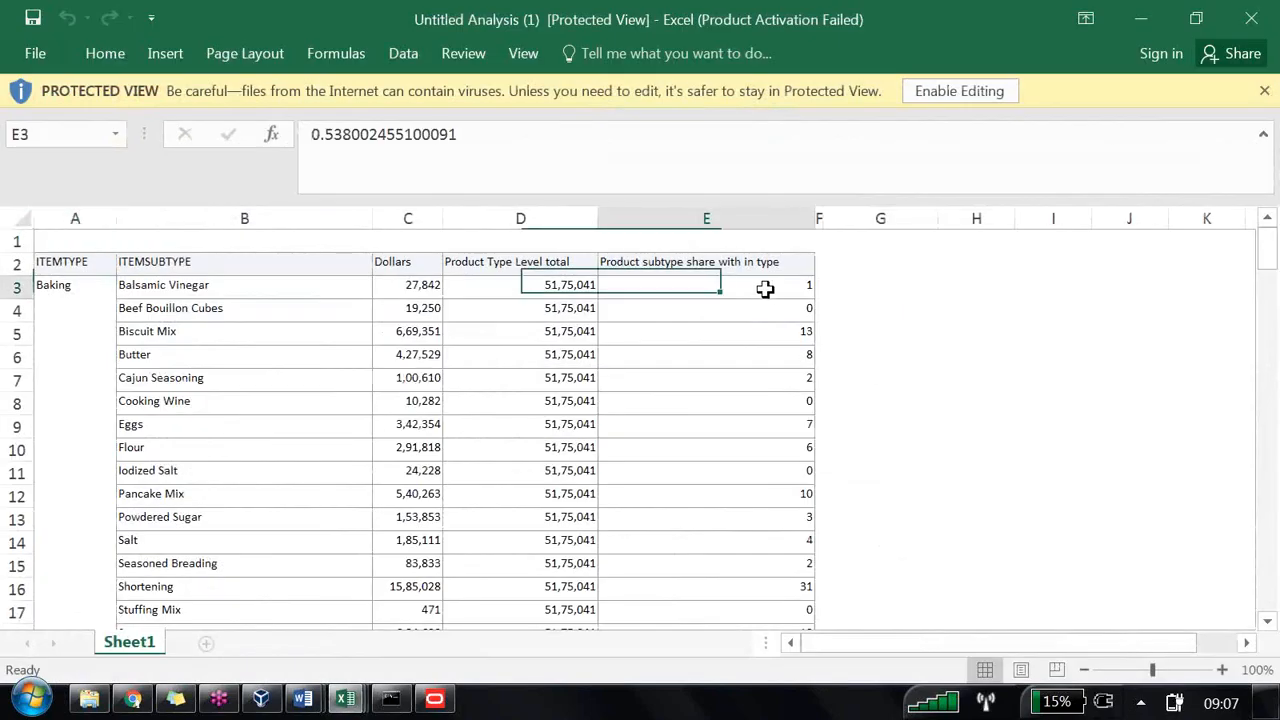
{"action": "left_click", "coordinate": [760, 341]}
{"action": "left_click", "coordinate": [756, 379]}
{"action": "left_click", "coordinate": [750, 428]}
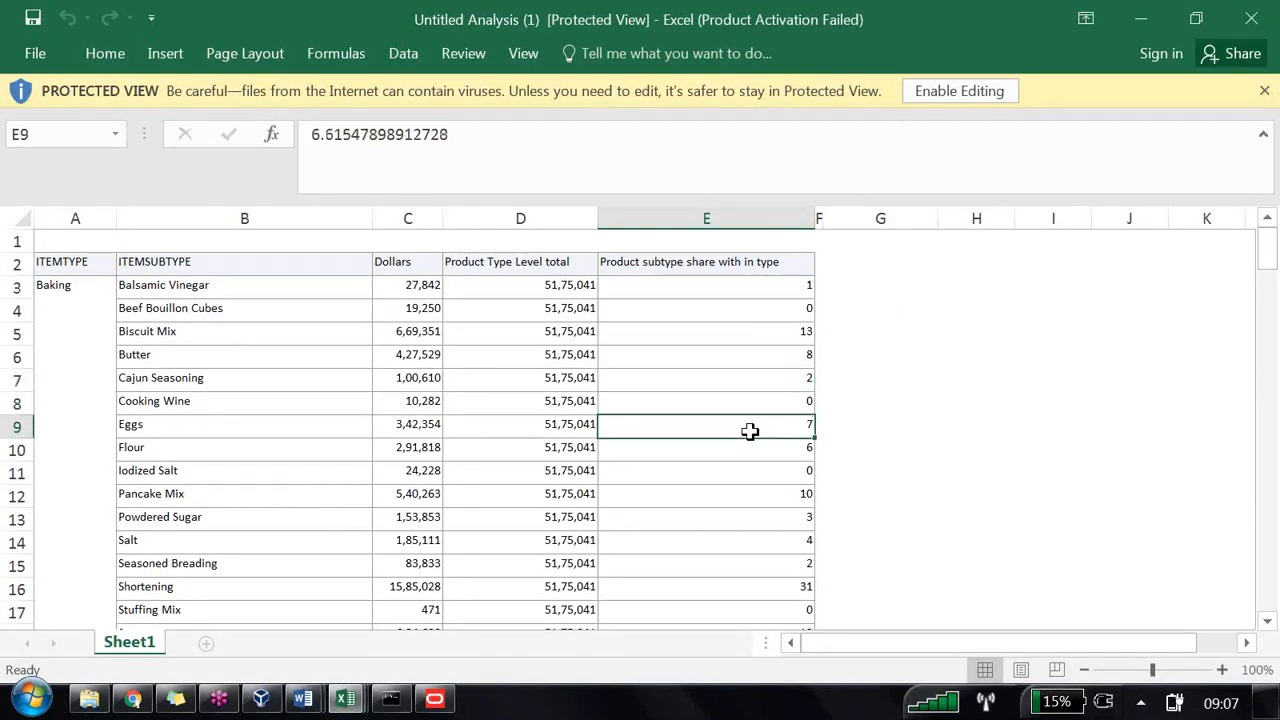
{"action": "left_click", "coordinate": [440, 289]}
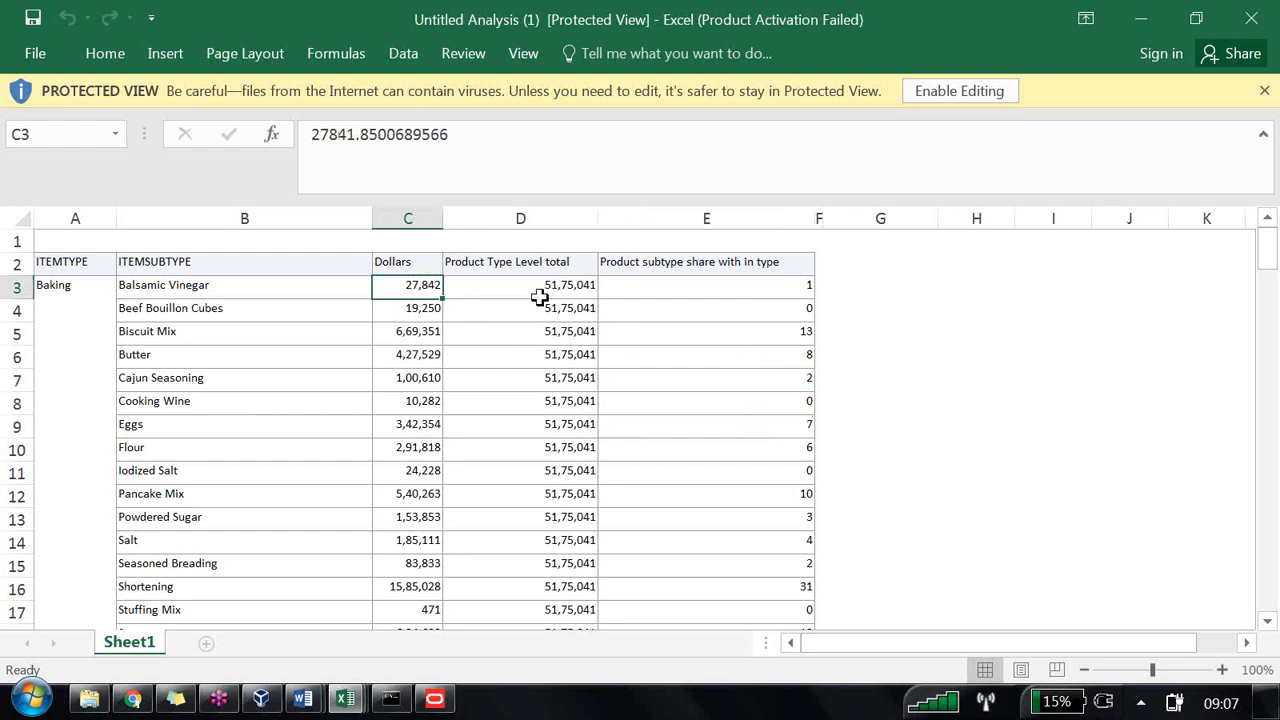
{"action": "left_click", "coordinate": [541, 287]}
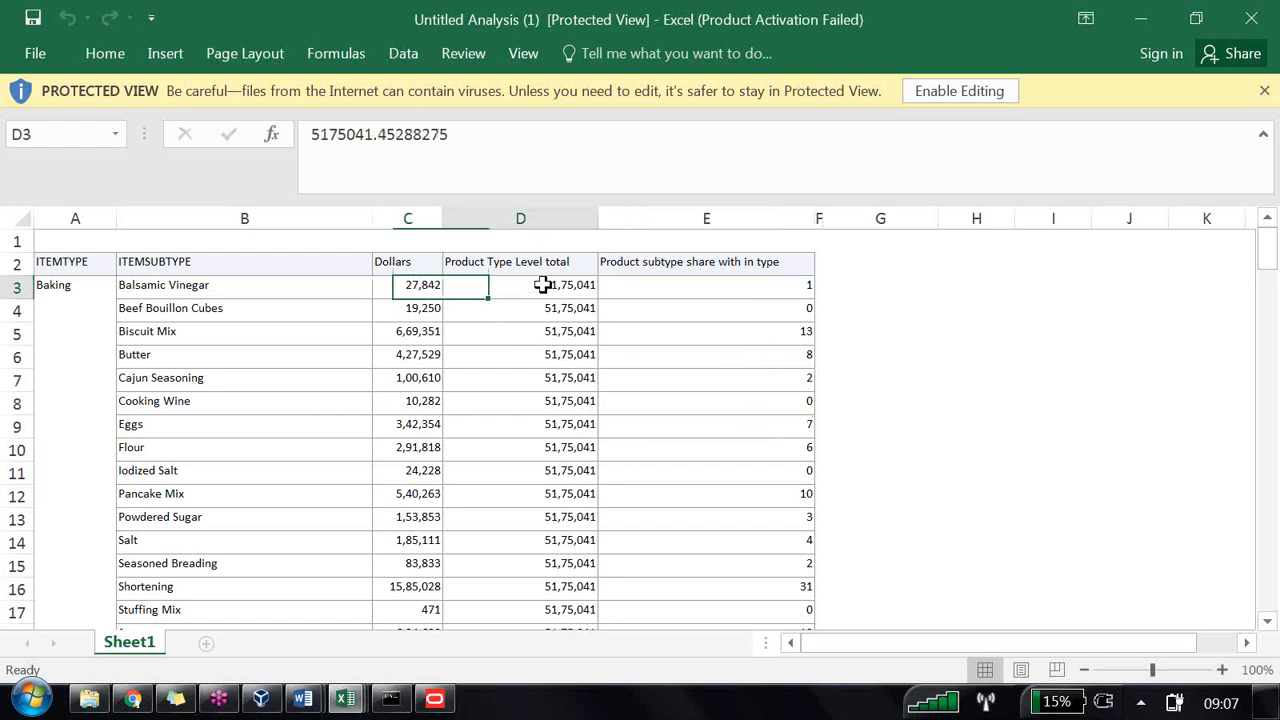
{"action": "left_click", "coordinate": [738, 290]}
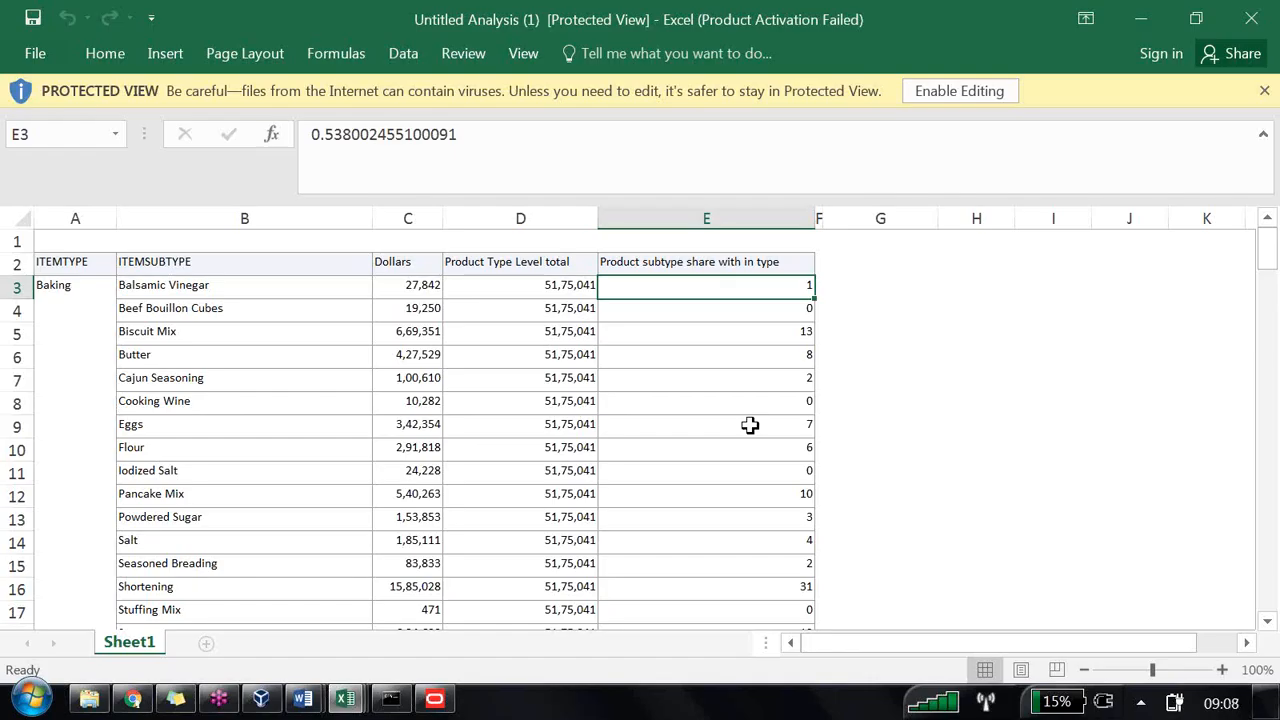
{"action": "left_click", "coordinate": [760, 586]}
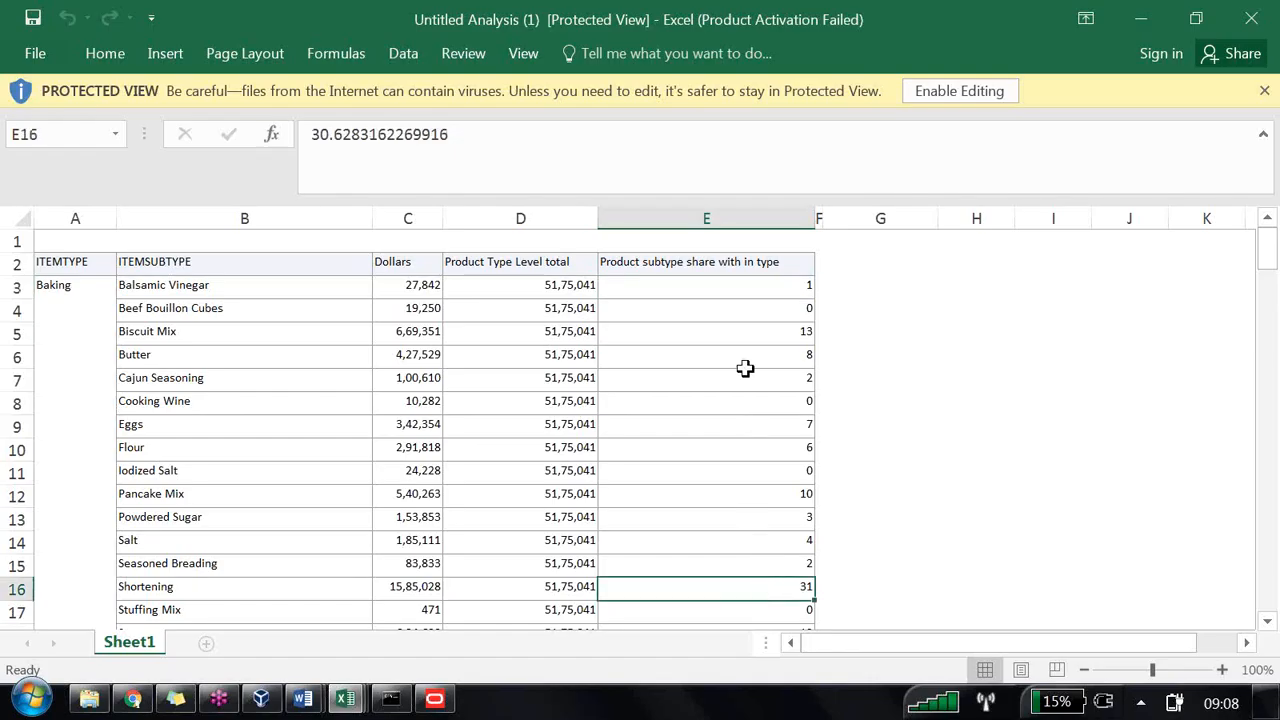
{"action": "left_click", "coordinate": [785, 290]}
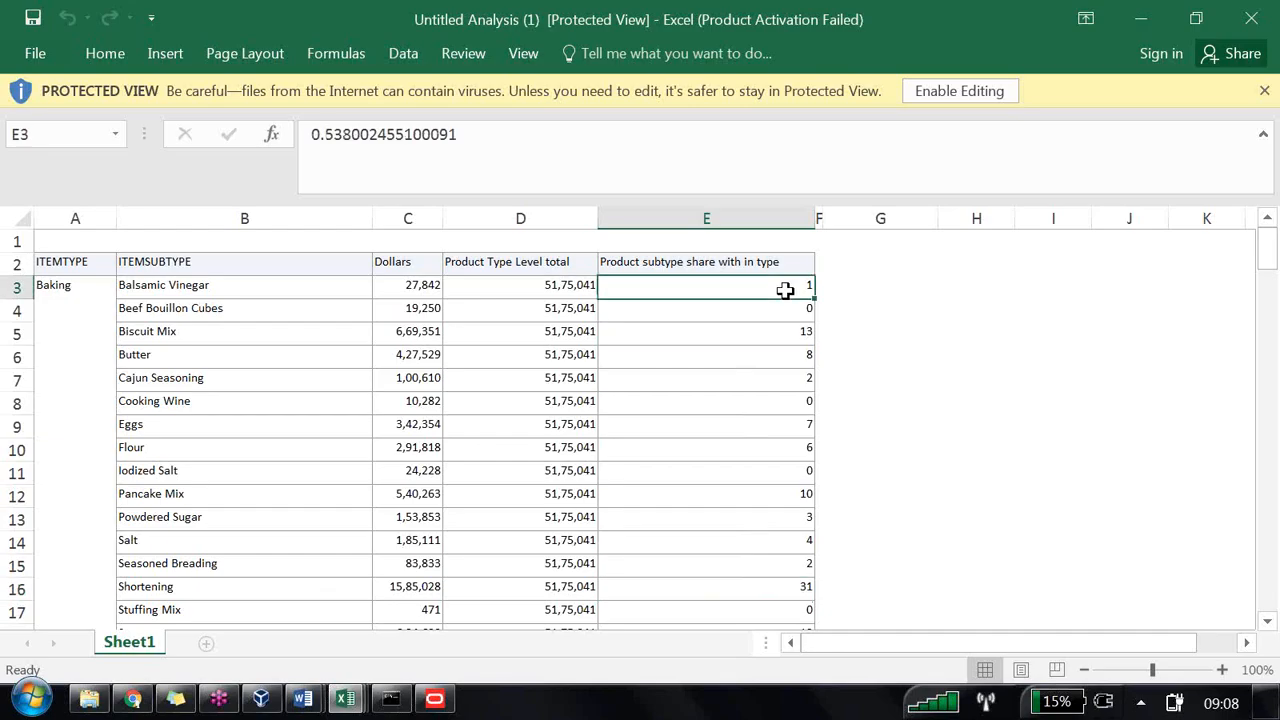
{"action": "left_click", "coordinate": [778, 586]}
{"action": "scroll", "coordinate": [766, 543], "scroll_direction": "down", "scroll_amount": 2}
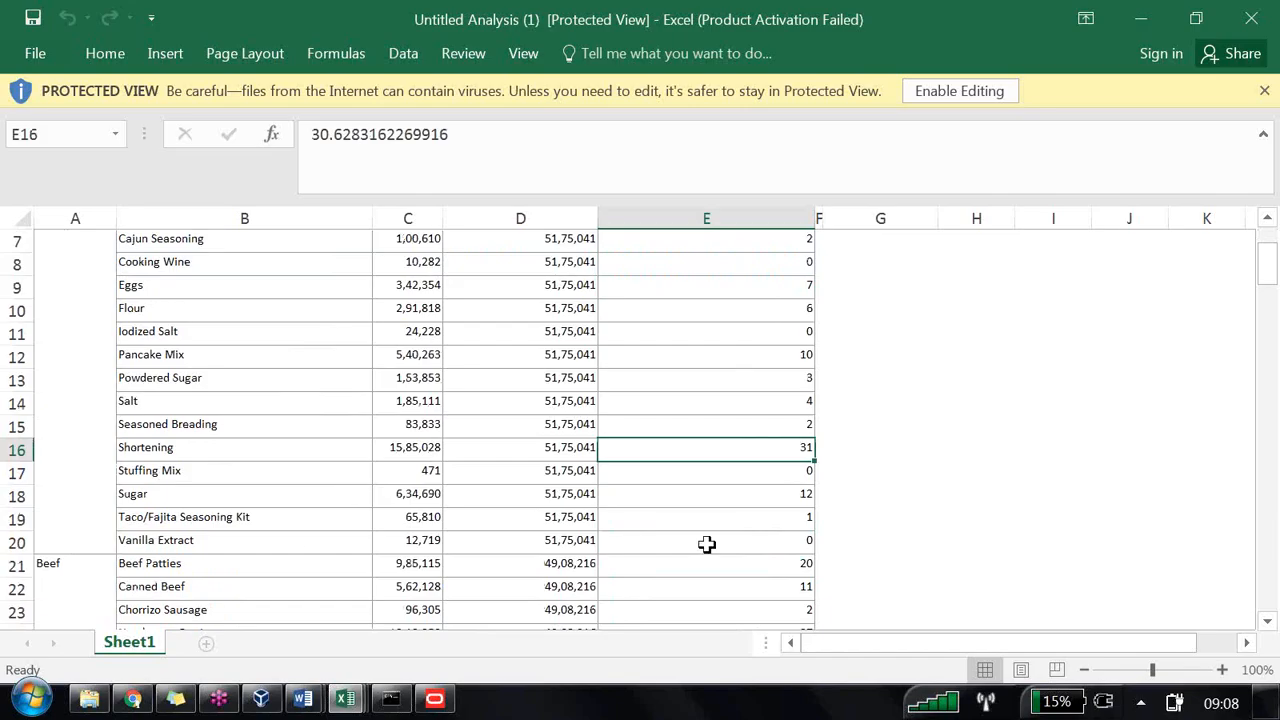
{"action": "left_click_drag", "start_coordinate": [798, 542], "coordinate": [757, 288]}
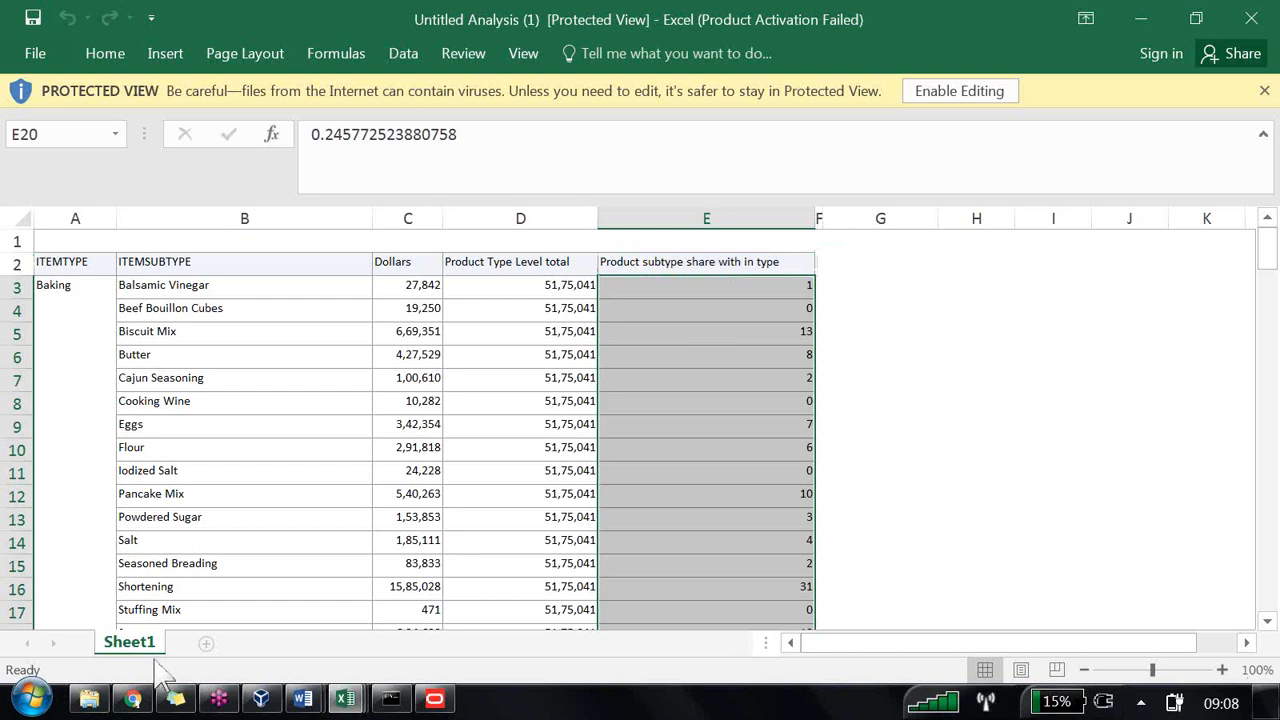
Step: Enable editing and select the Baking subtype share cells E3:E20 to check their sum
{"action": "left_click", "coordinate": [985, 91]}
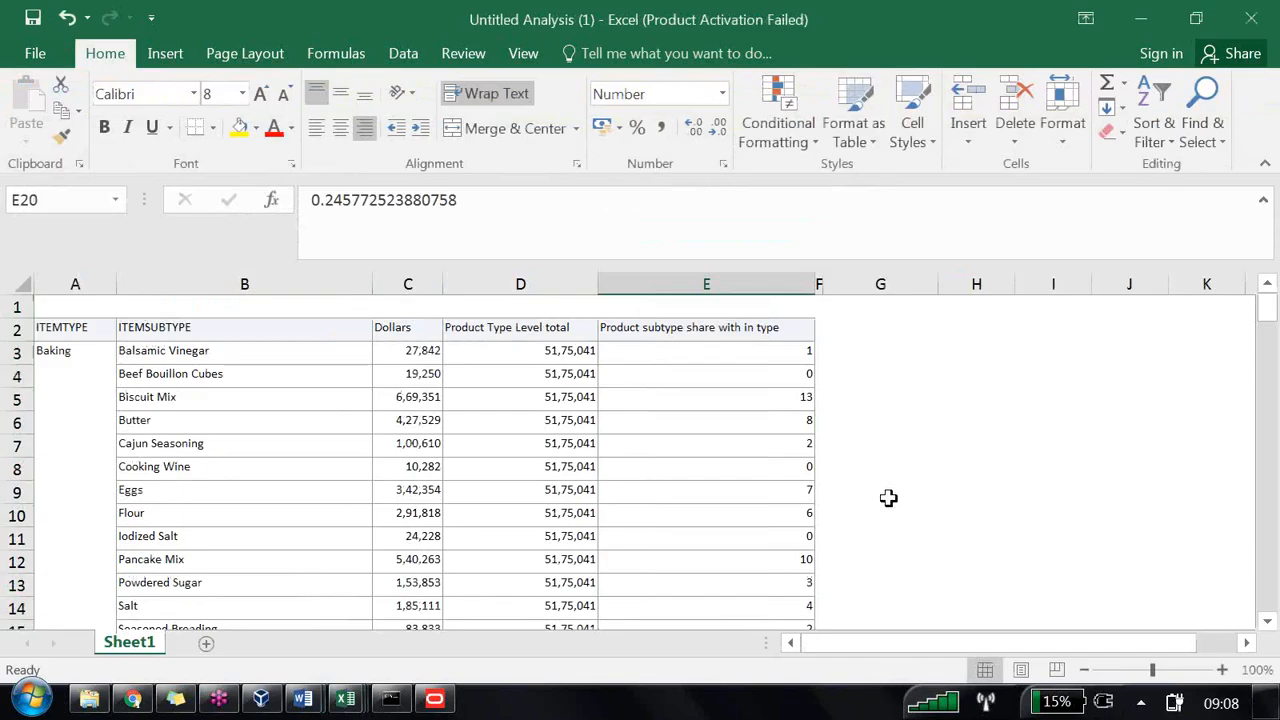
{"action": "scroll", "coordinate": [783, 343], "scroll_direction": "down", "scroll_amount": 1}
{"action": "scroll", "coordinate": [770, 426], "scroll_direction": "up", "scroll_amount": 1}
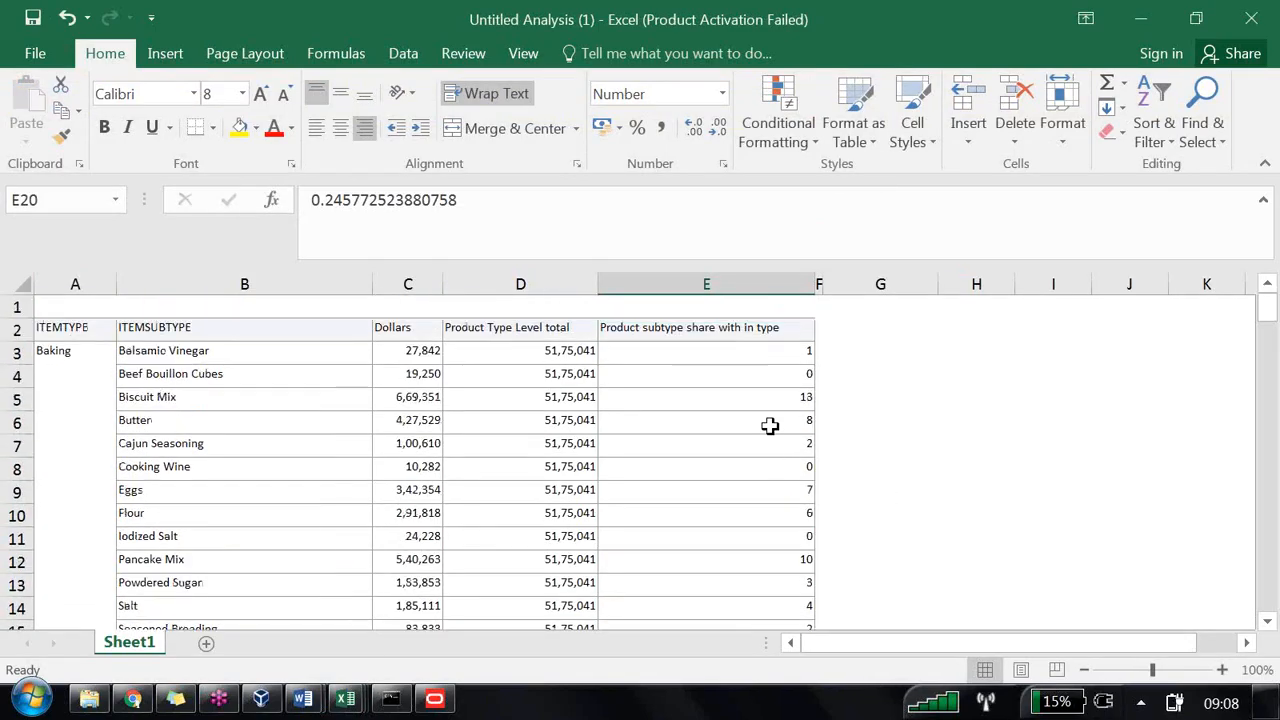
{"action": "left_click", "coordinate": [770, 352]}
{"action": "scroll", "coordinate": [775, 400], "scroll_direction": "down", "scroll_amount": 1}
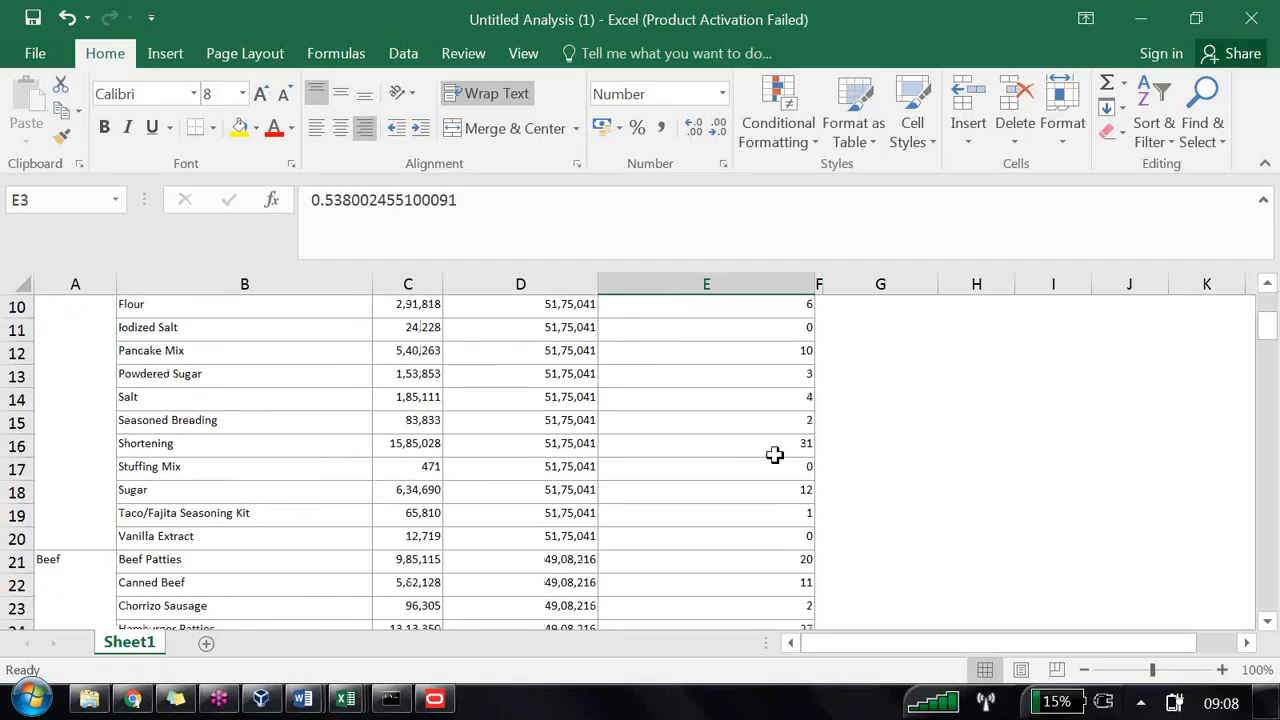
{"action": "left_click", "coordinate": [753, 539], "text": "shift"}
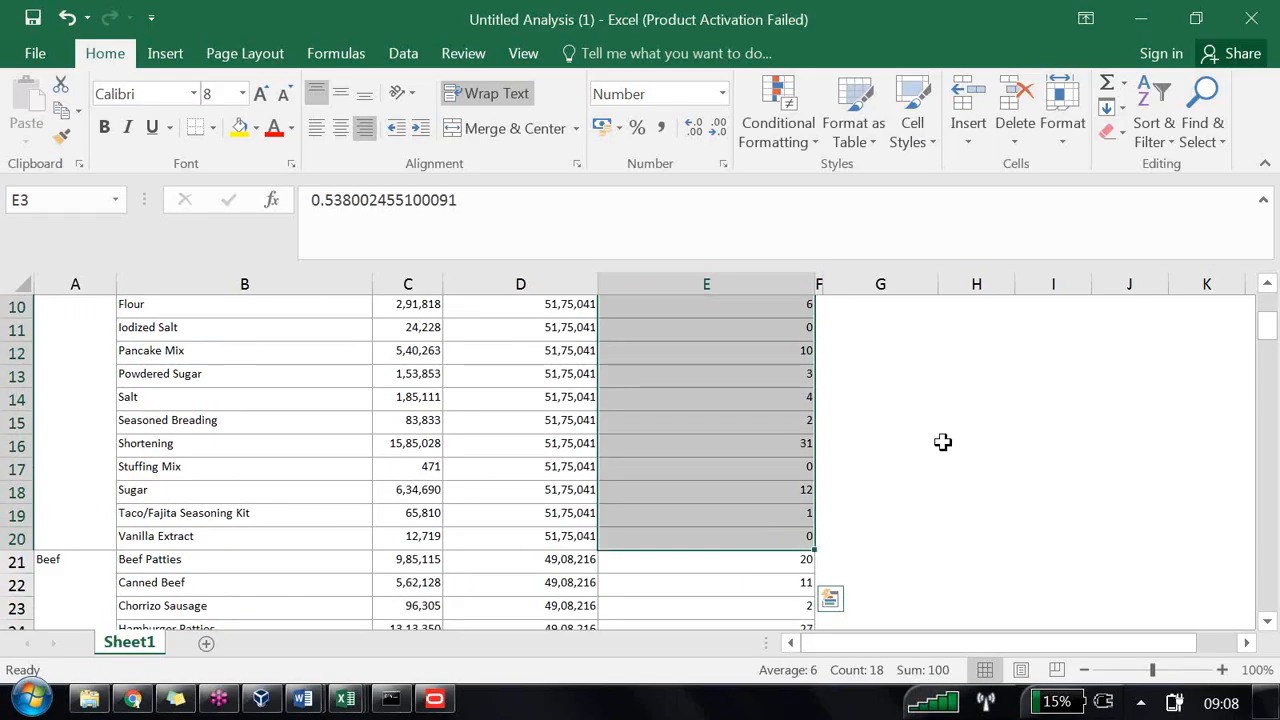
Step: Switch to the Word notes and highlight the task 'Calculate Quarter share within year'
{"action": "key", "text": "alt+Tab"}
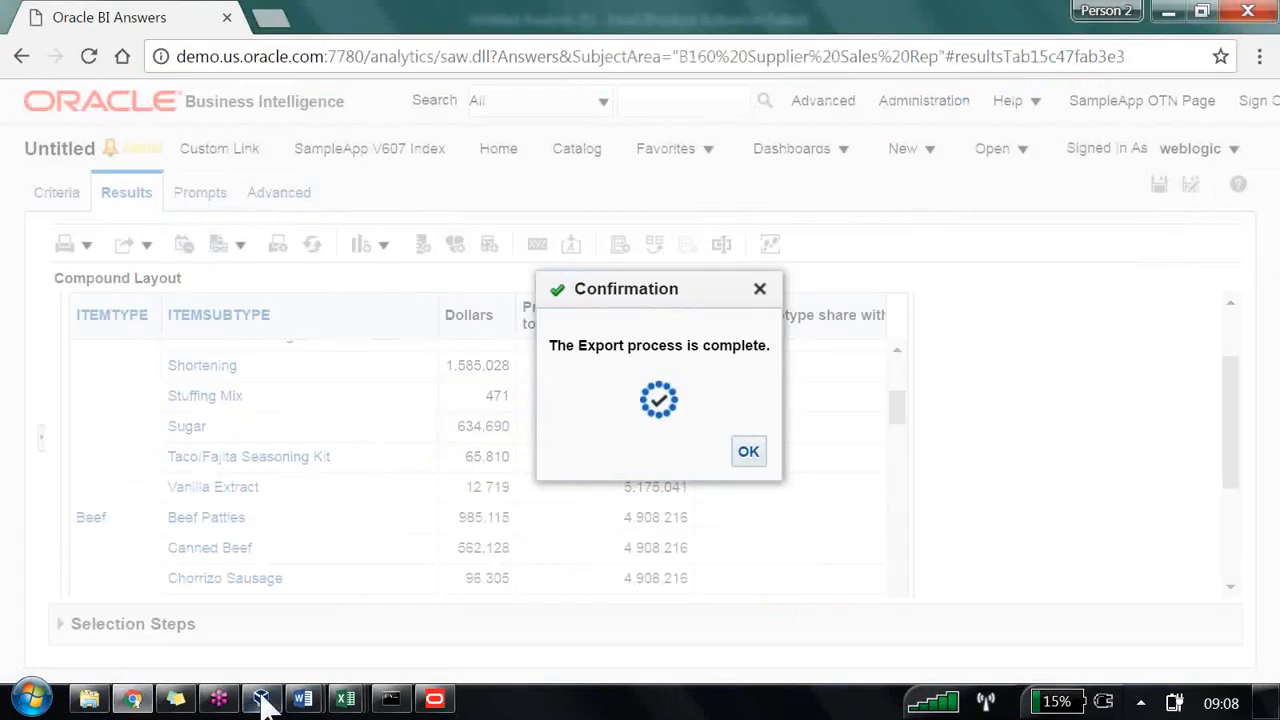
{"action": "mouse_move", "coordinate": [303, 700]}
{"action": "left_click", "coordinate": [257, 634]}
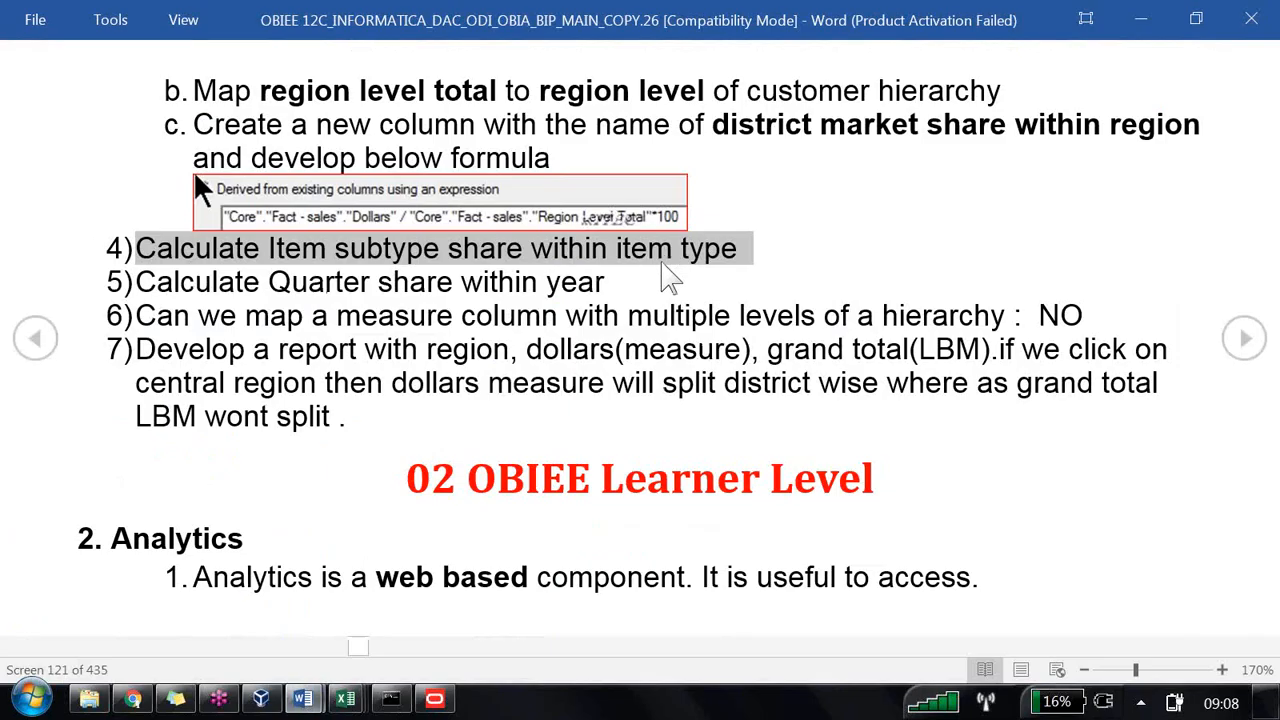
{"action": "left_click_drag", "start_coordinate": [608, 285], "coordinate": [125, 289]}
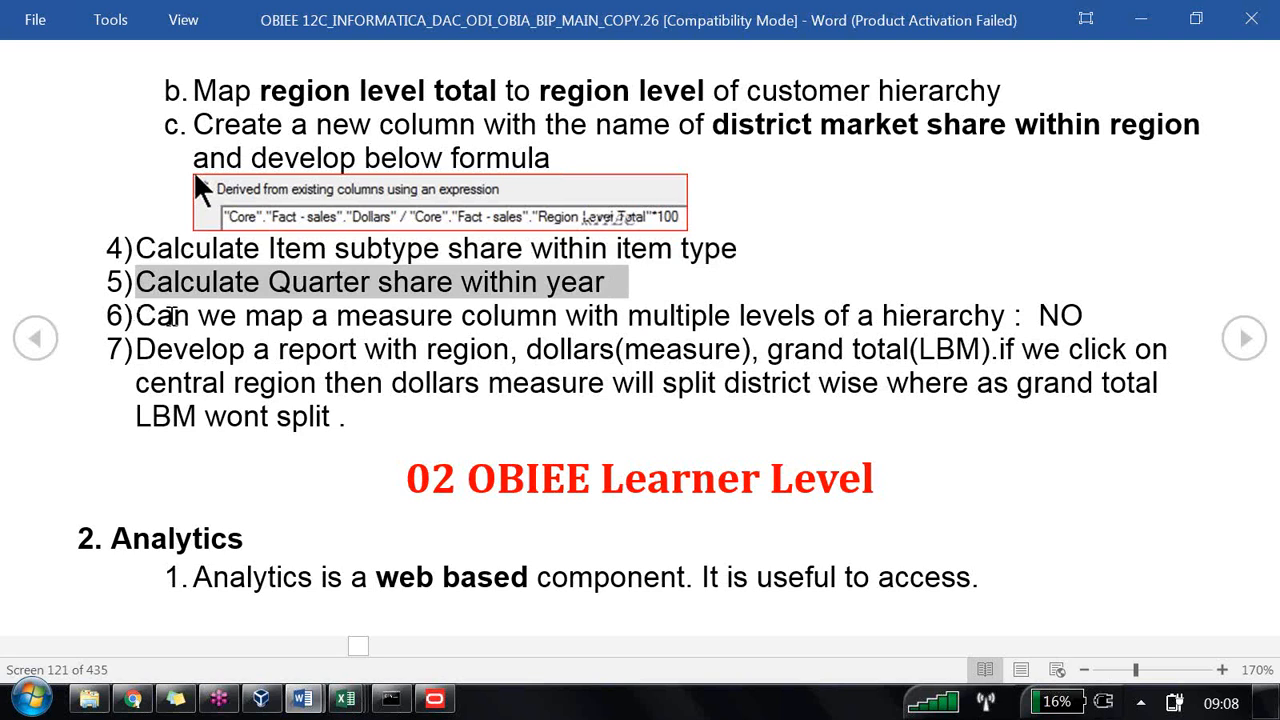
Step: Highlight the note 'Can we map a measure column with multiple levels of a hierarchy : NO'
{"action": "left_click_drag", "start_coordinate": [170, 317], "coordinate": [1079, 332]}
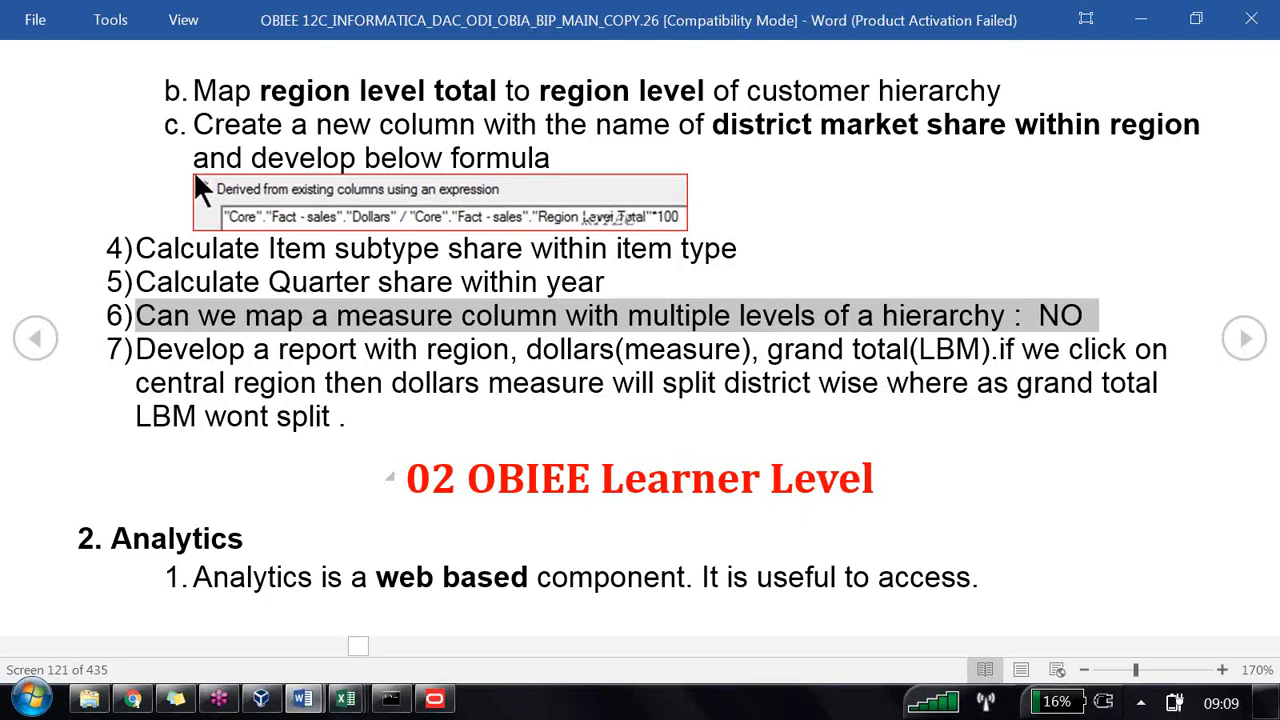
Step: Open the Grand Total logical column's Levels settings and review the Customer Hierarchy level options
{"action": "left_click", "coordinate": [440, 698]}
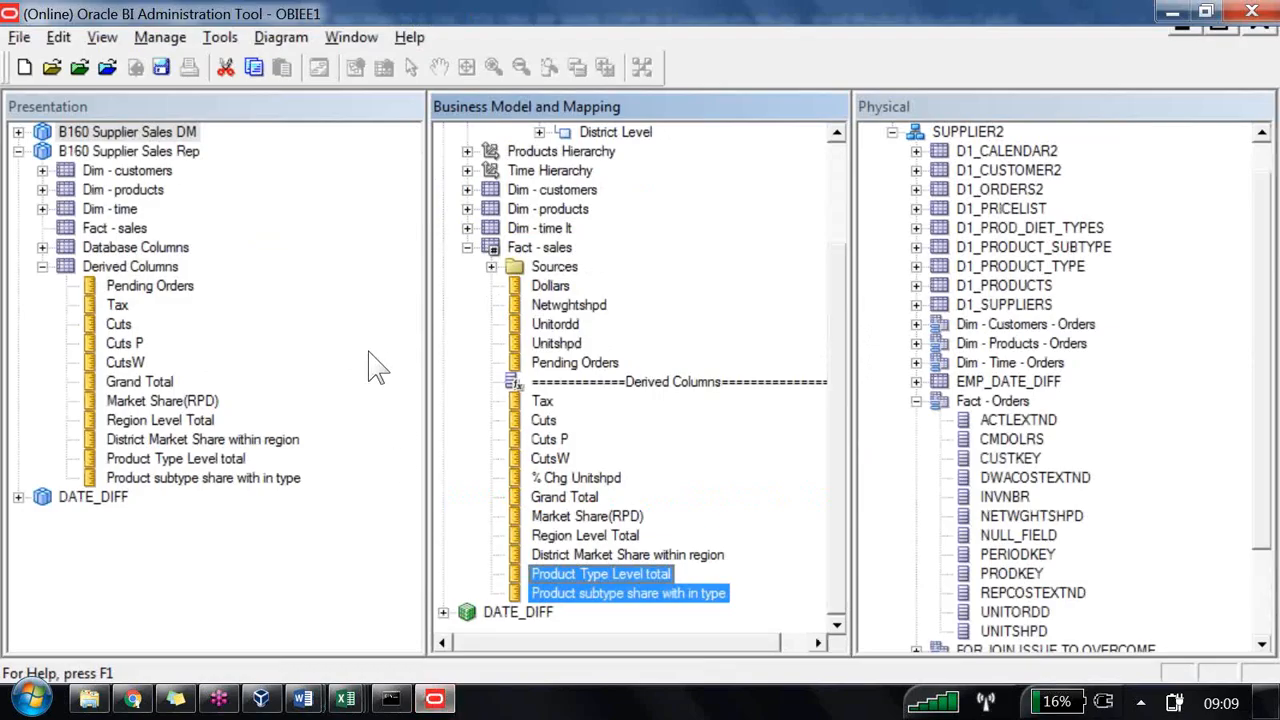
{"action": "key", "text": "g"}
{"action": "key", "text": "Return"}
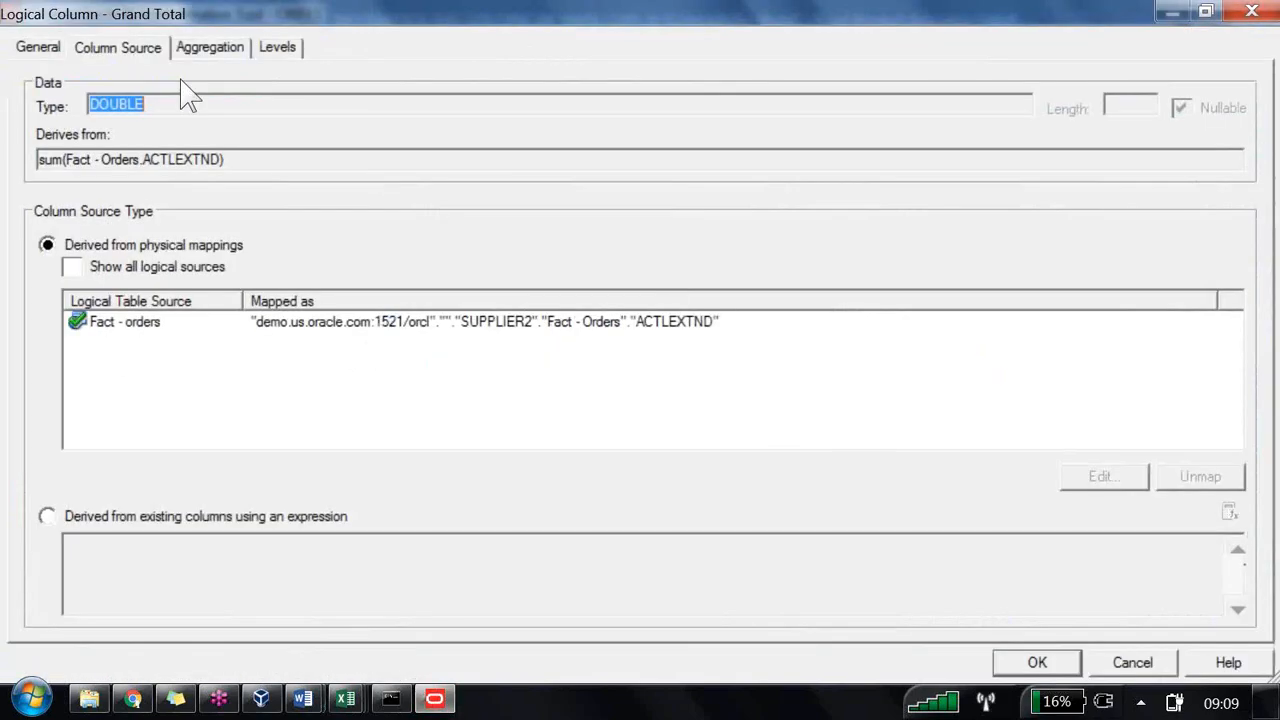
{"action": "left_click", "coordinate": [226, 46]}
{"action": "left_click", "coordinate": [277, 48]}
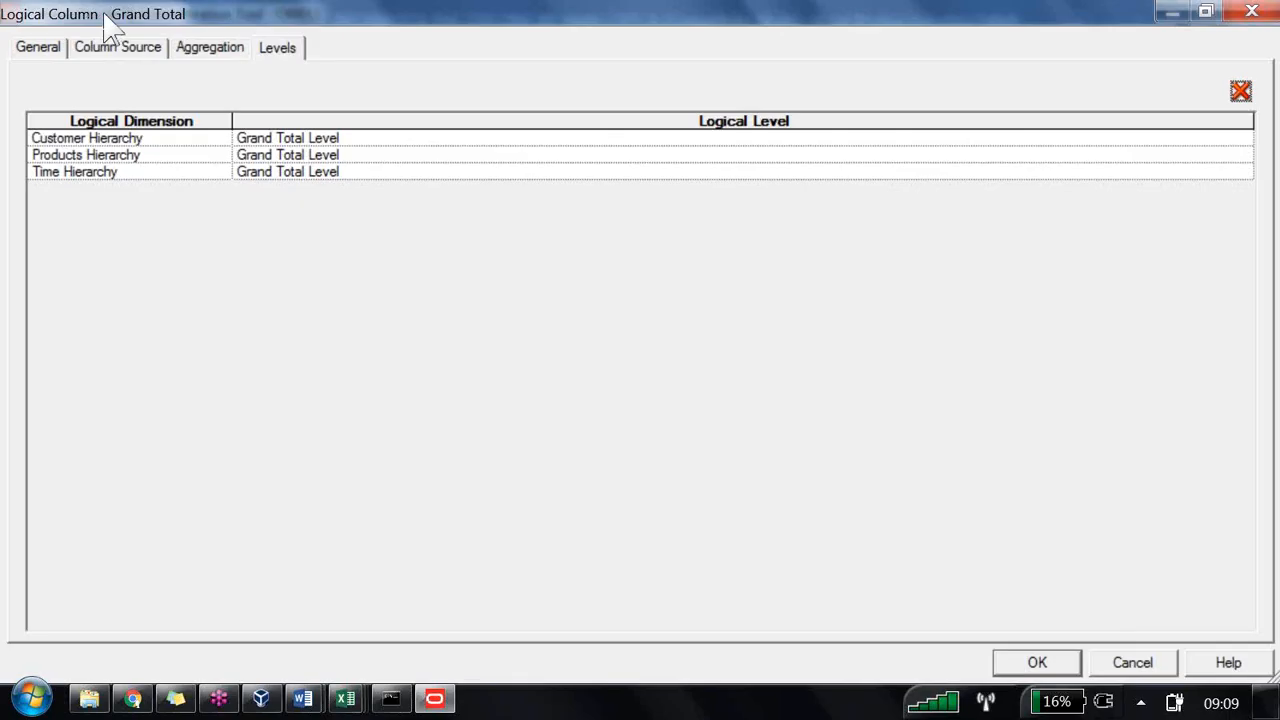
{"action": "left_click", "coordinate": [361, 140]}
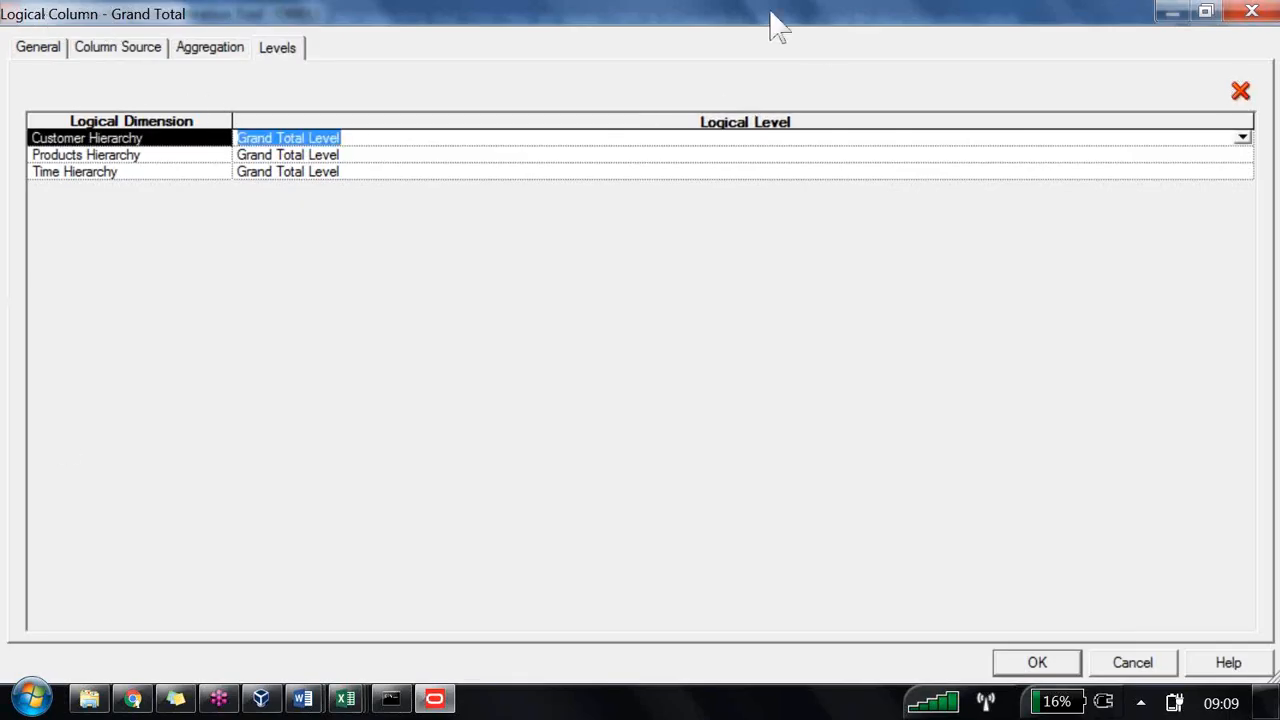
{"action": "left_click", "coordinate": [1242, 138]}
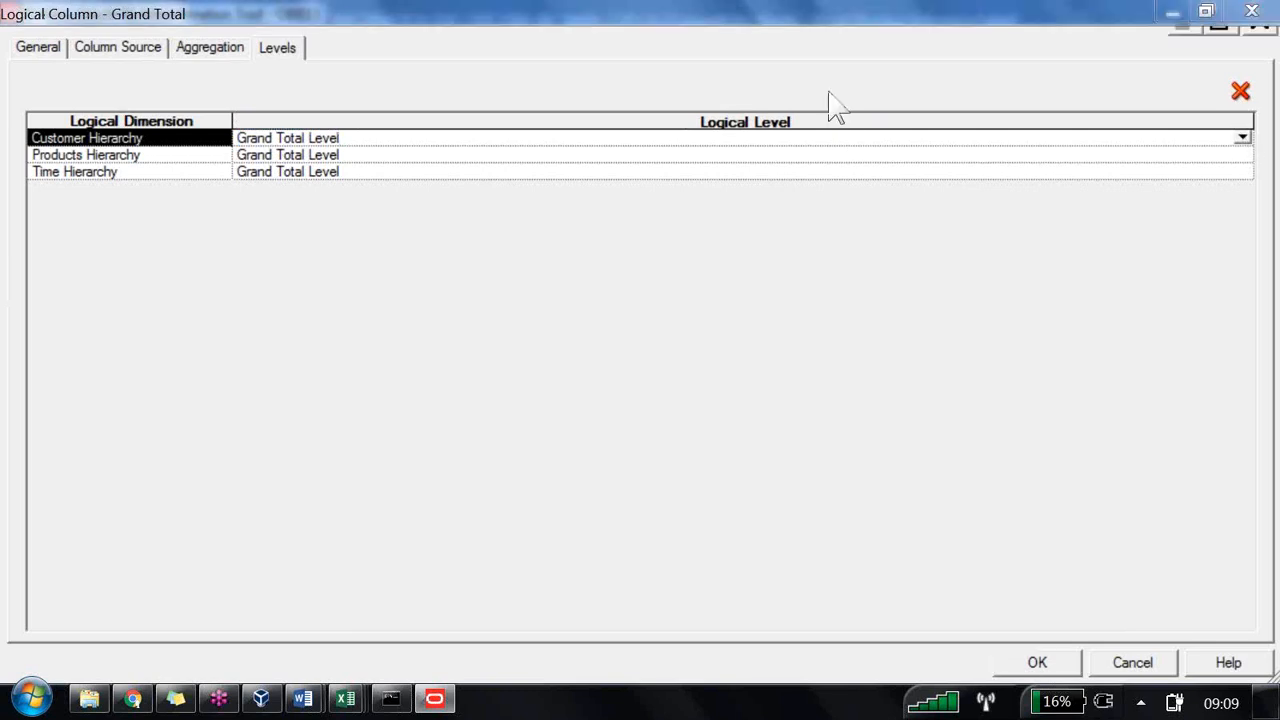
{"action": "left_click", "coordinate": [1242, 140]}
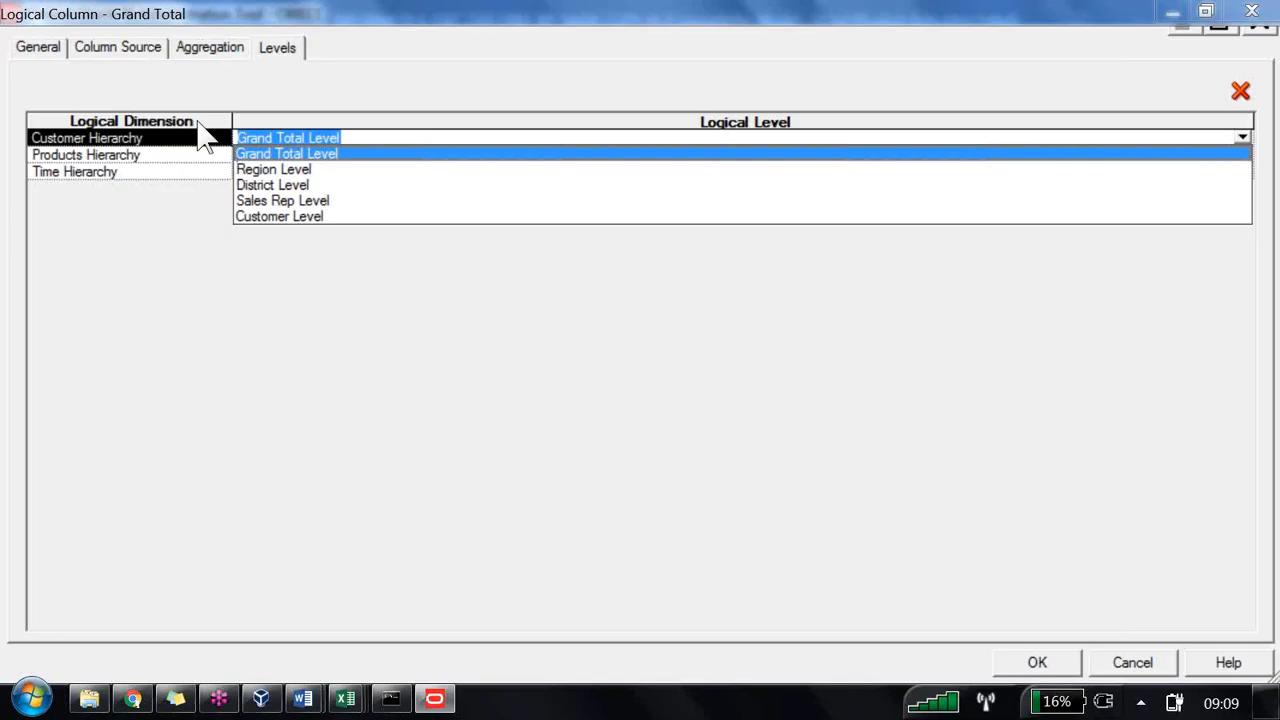
Step: Switch to the Word notes and highlight task 7 about the region, dollars and grand total (LBM) report
{"action": "key", "text": "alt+Tab"}
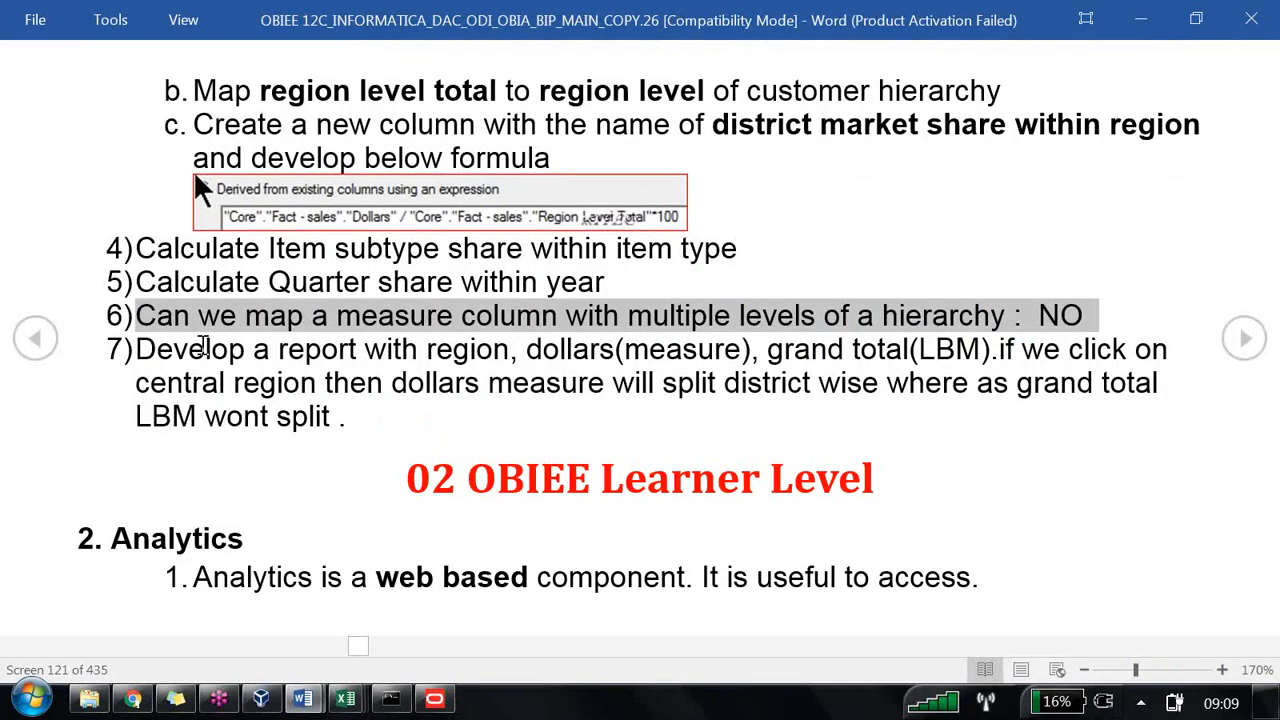
{"action": "left_click_drag", "start_coordinate": [133, 349], "coordinate": [298, 420]}
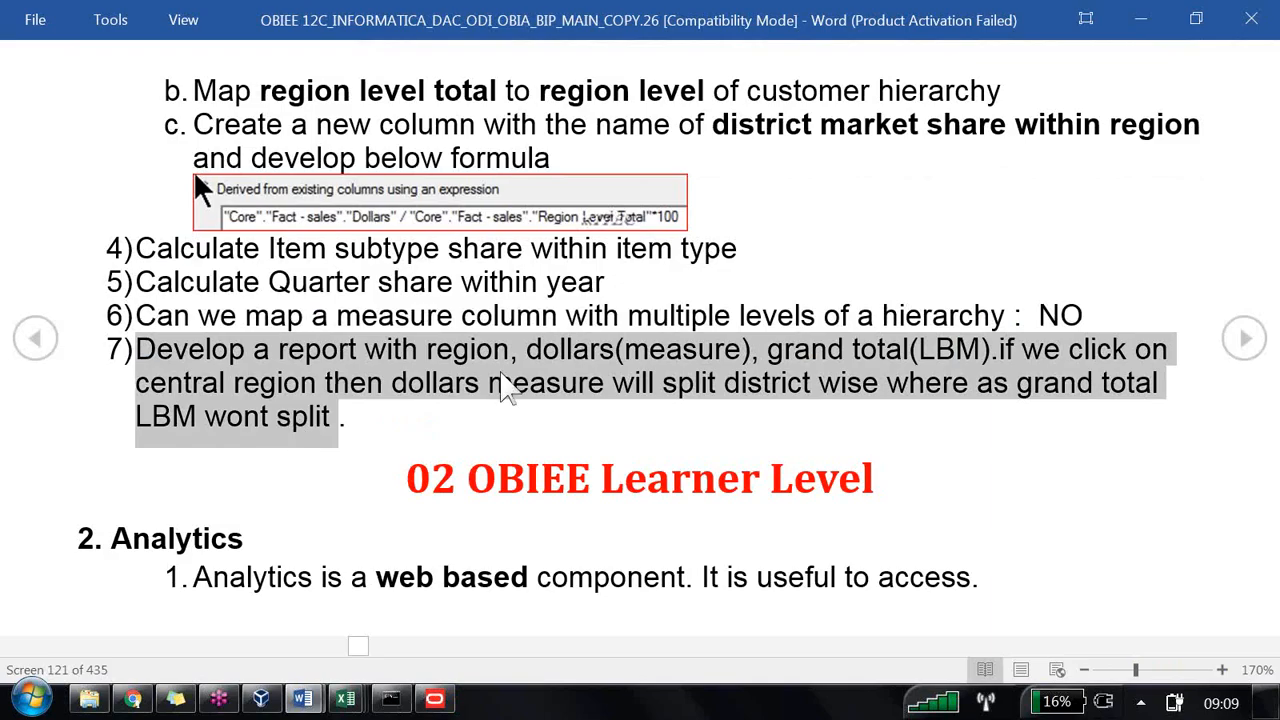
Step: Return to Answers, dismiss the export confirmation and start a new analysis on B160 Supplier Sales Rep
{"action": "key", "text": "alt+Tab"}
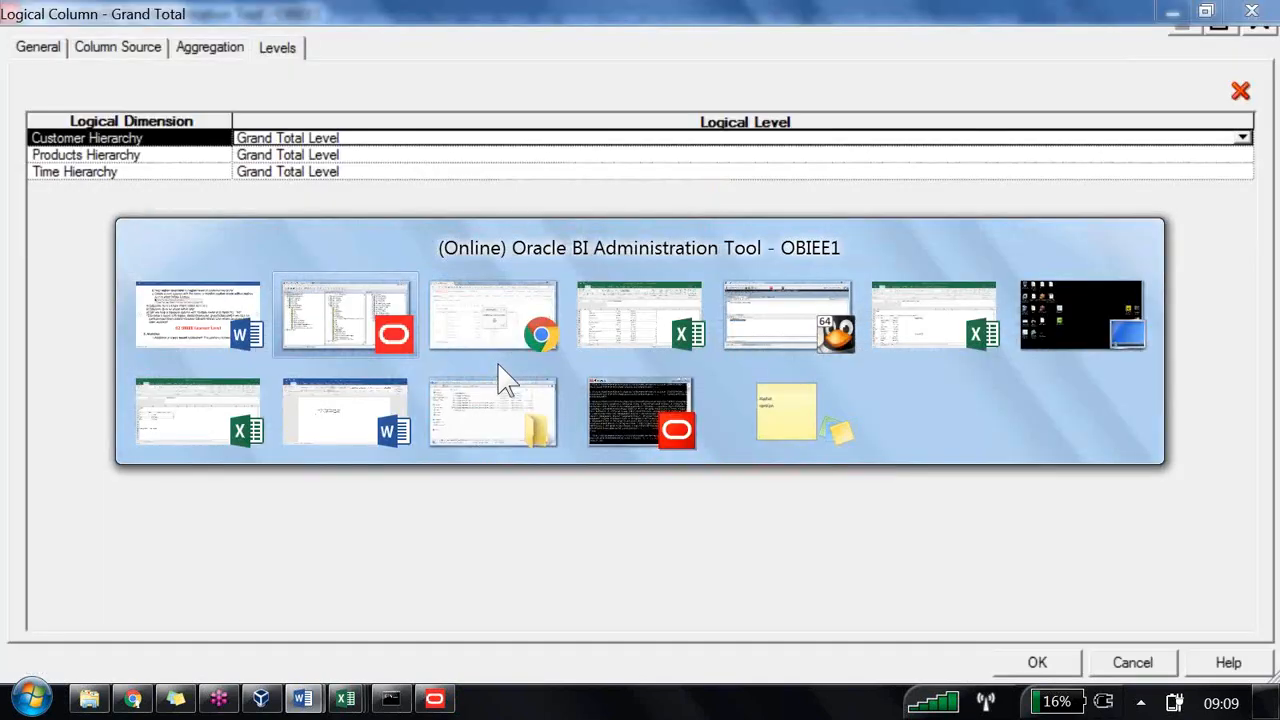
{"action": "left_click", "coordinate": [508, 380]}
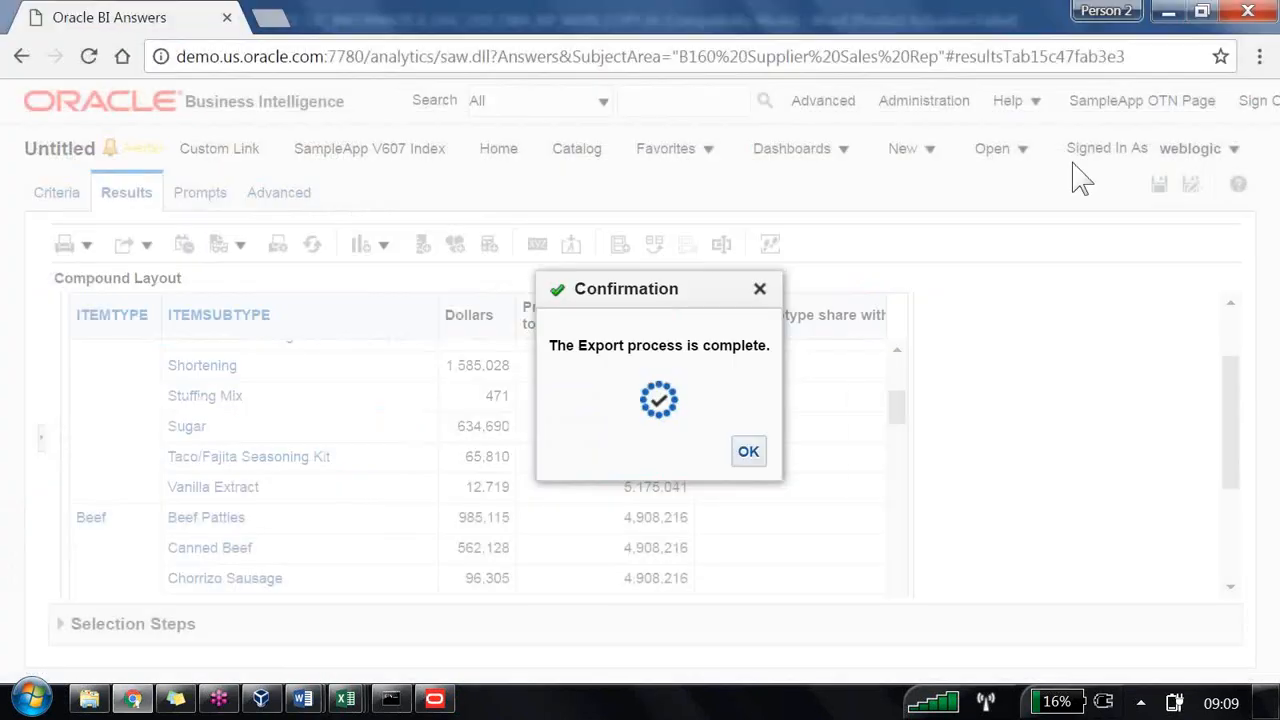
{"action": "left_click", "coordinate": [752, 453]}
{"action": "left_click", "coordinate": [925, 158]}
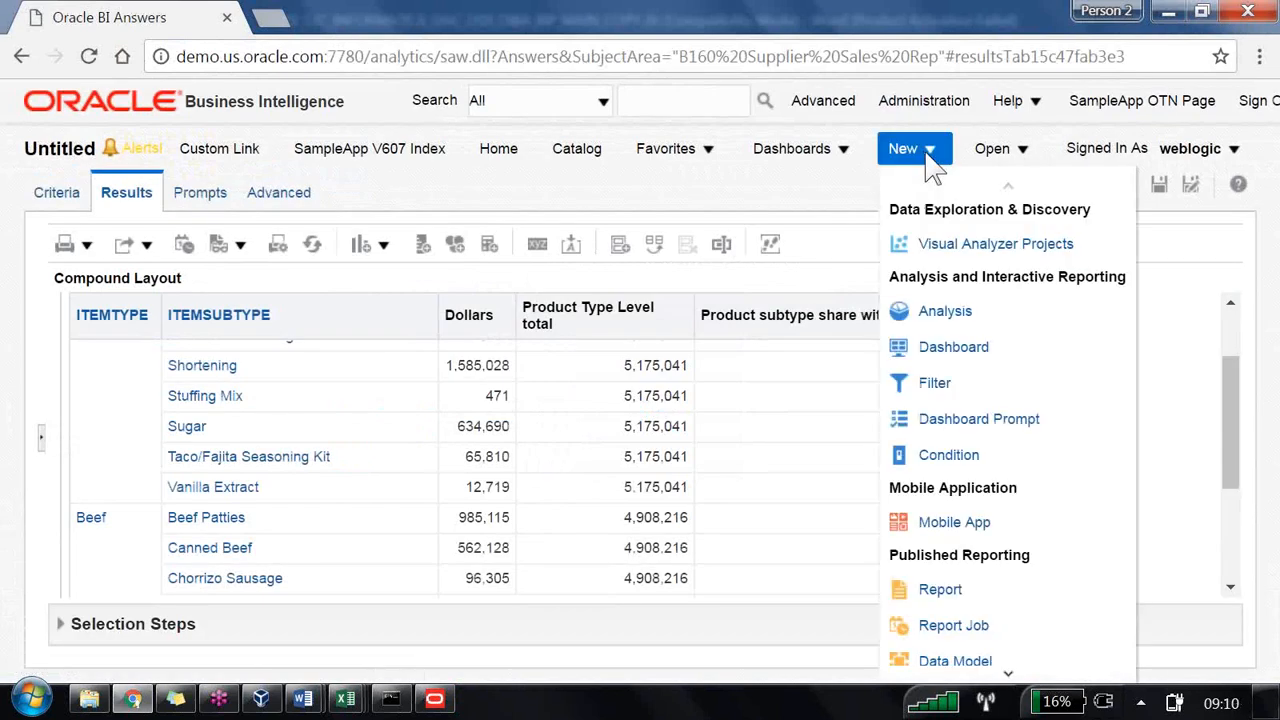
{"action": "left_click", "coordinate": [945, 311]}
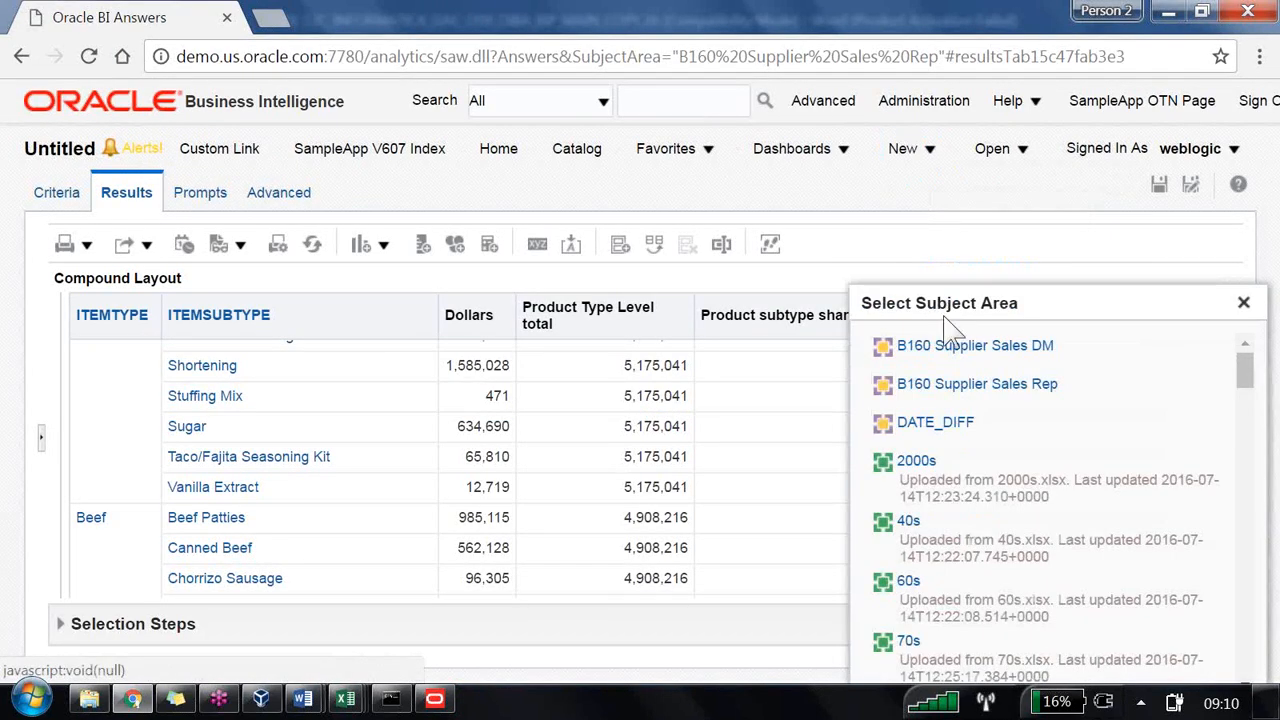
{"action": "left_click", "coordinate": [958, 387]}
{"action": "left_click", "coordinate": [748, 200]}
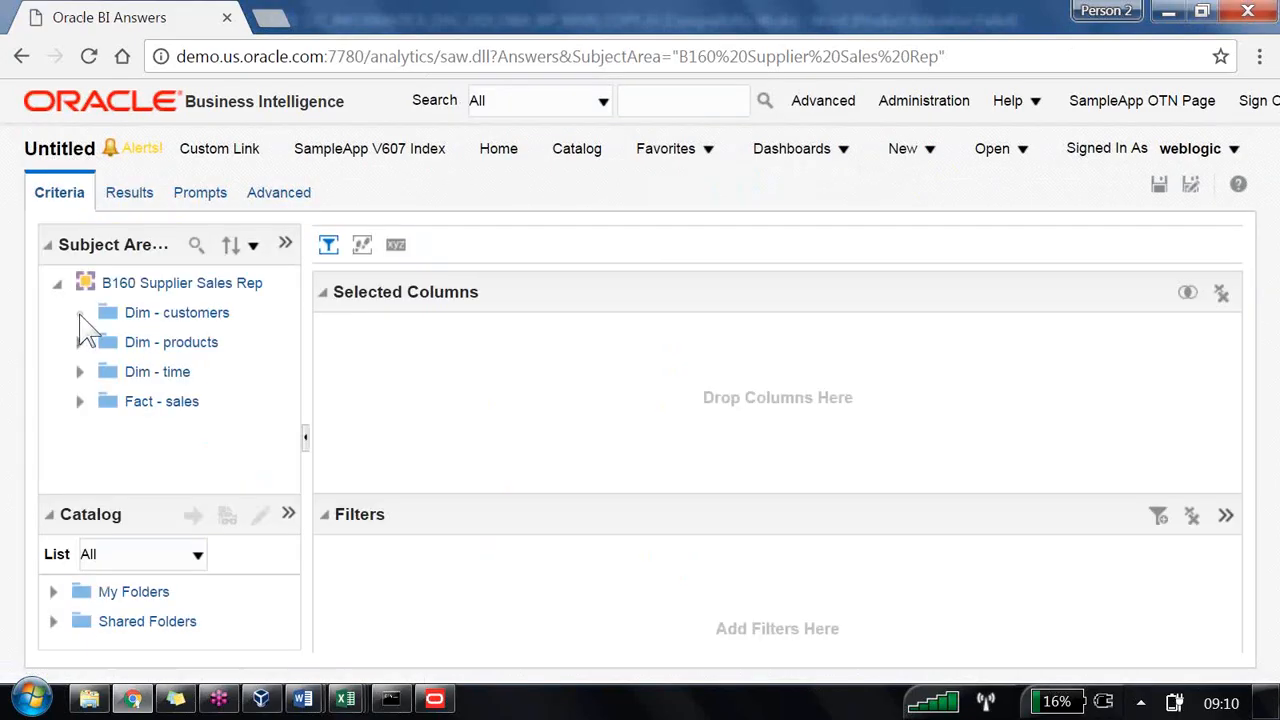
Step: Add Region from Dim - customers, Dollars from Database Columns and Grand Total from Derived Columns to the analysis
{"action": "left_click", "coordinate": [80, 313]}
{"action": "double_click", "coordinate": [172, 401]}
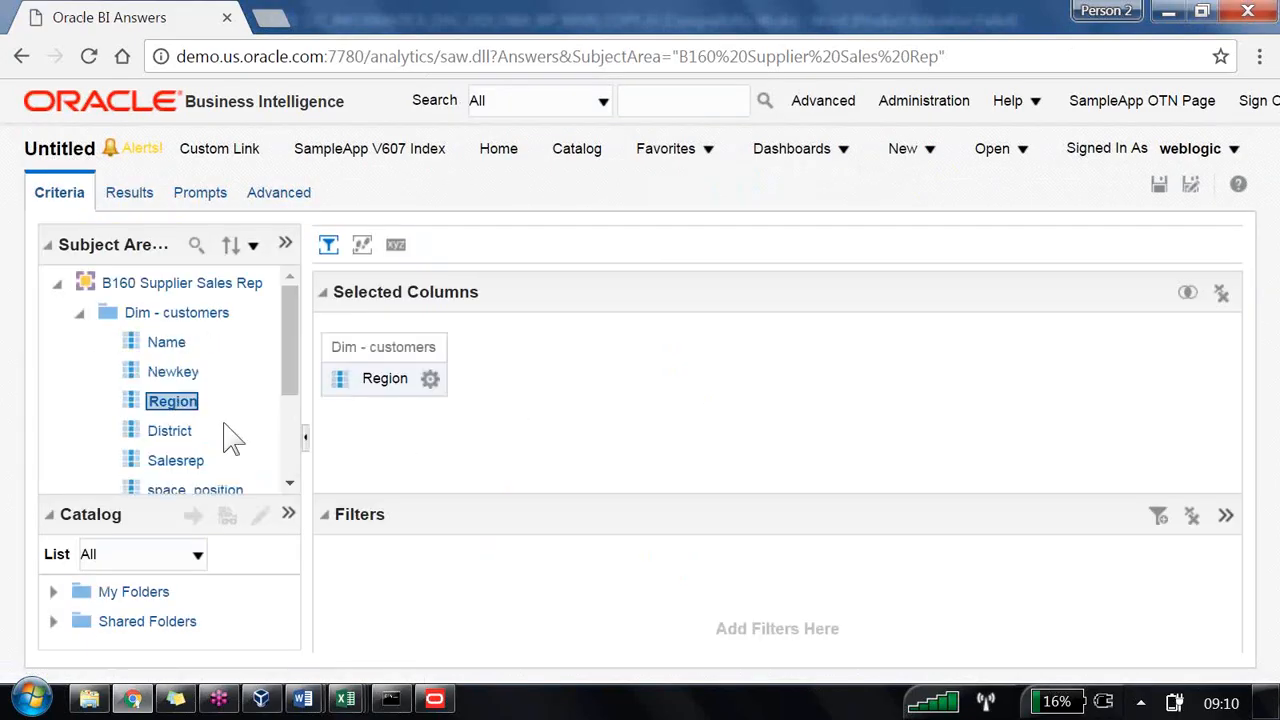
{"action": "scroll", "coordinate": [229, 434], "scroll_direction": "down", "scroll_amount": 3}
{"action": "left_click", "coordinate": [80, 475]}
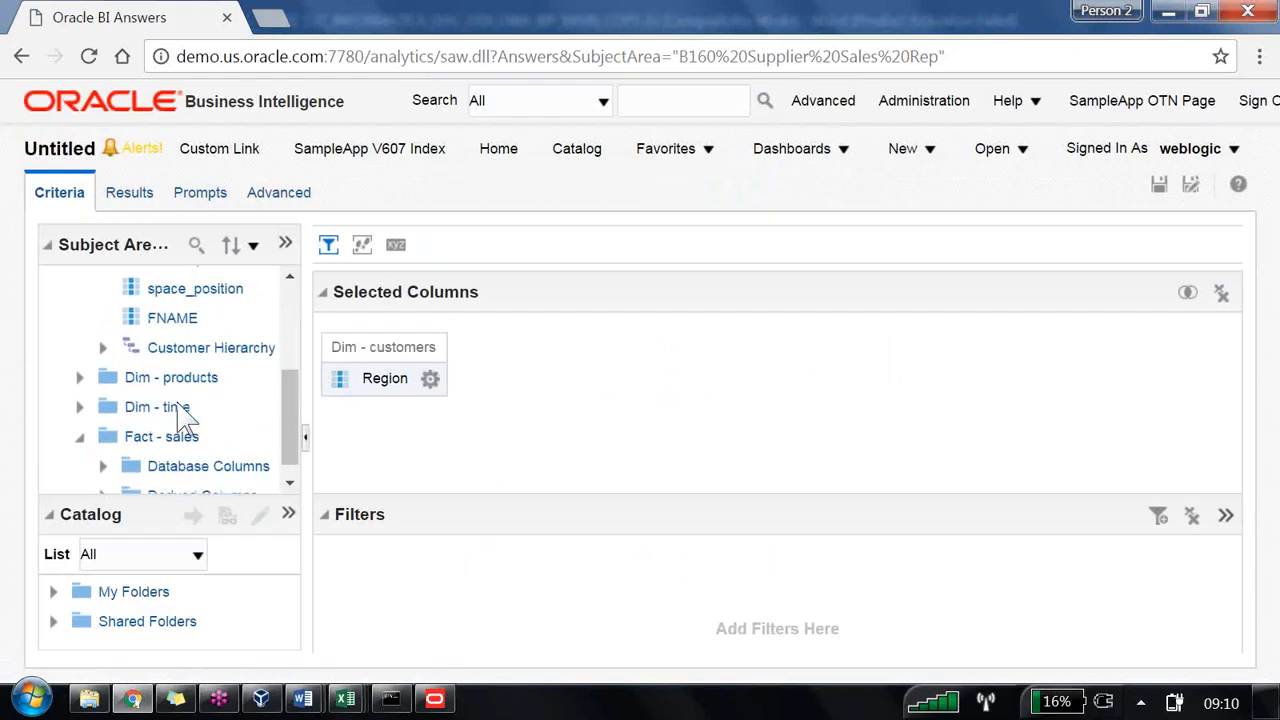
{"action": "left_click", "coordinate": [102, 445]}
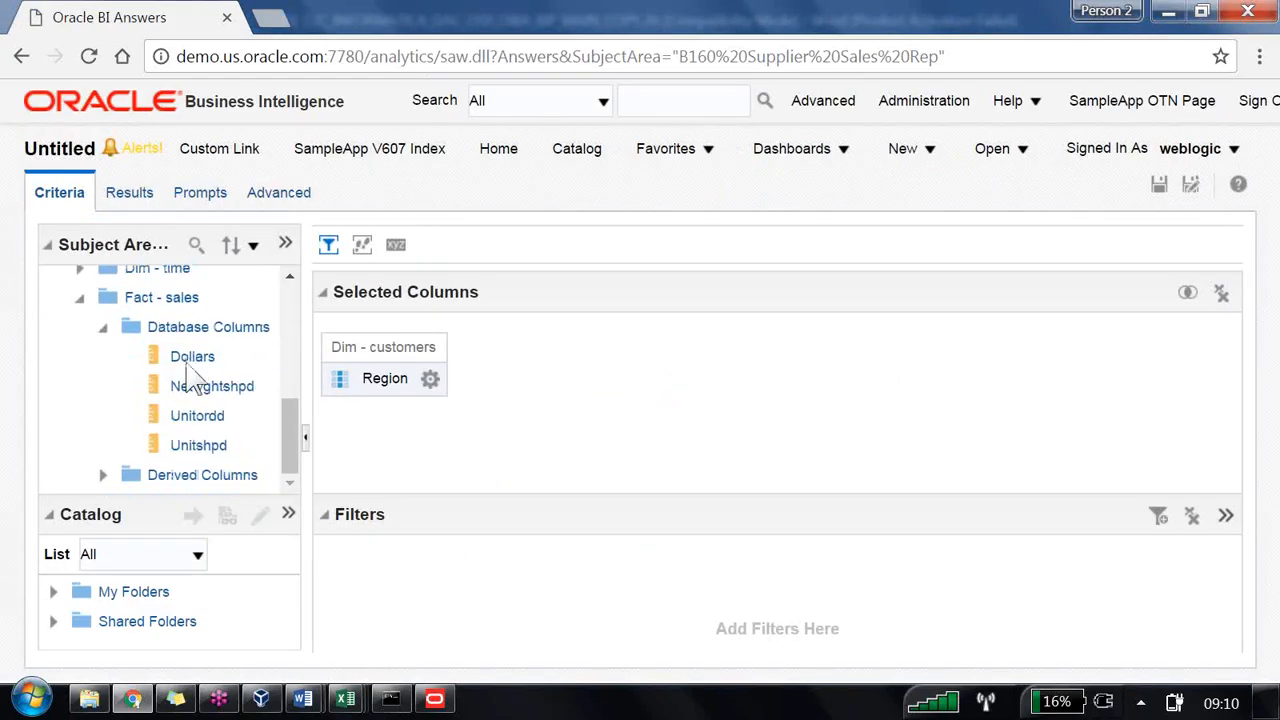
{"action": "double_click", "coordinate": [195, 358]}
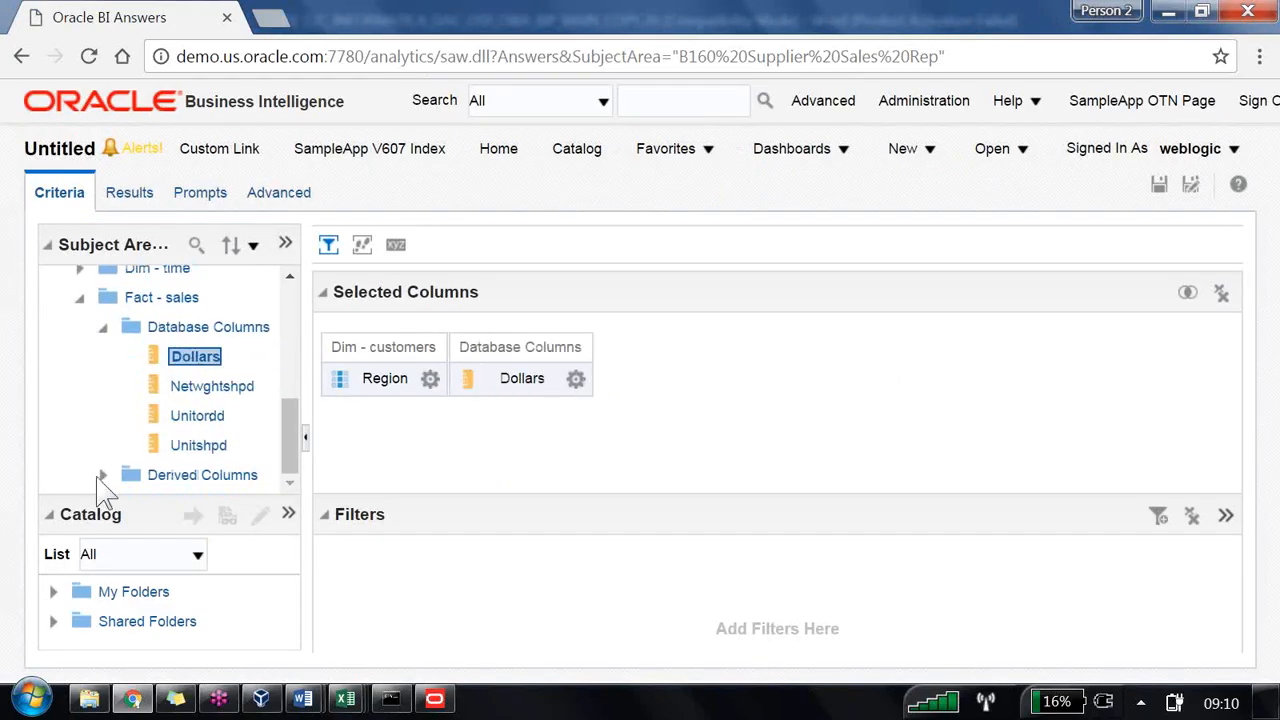
{"action": "left_click", "coordinate": [102, 475]}
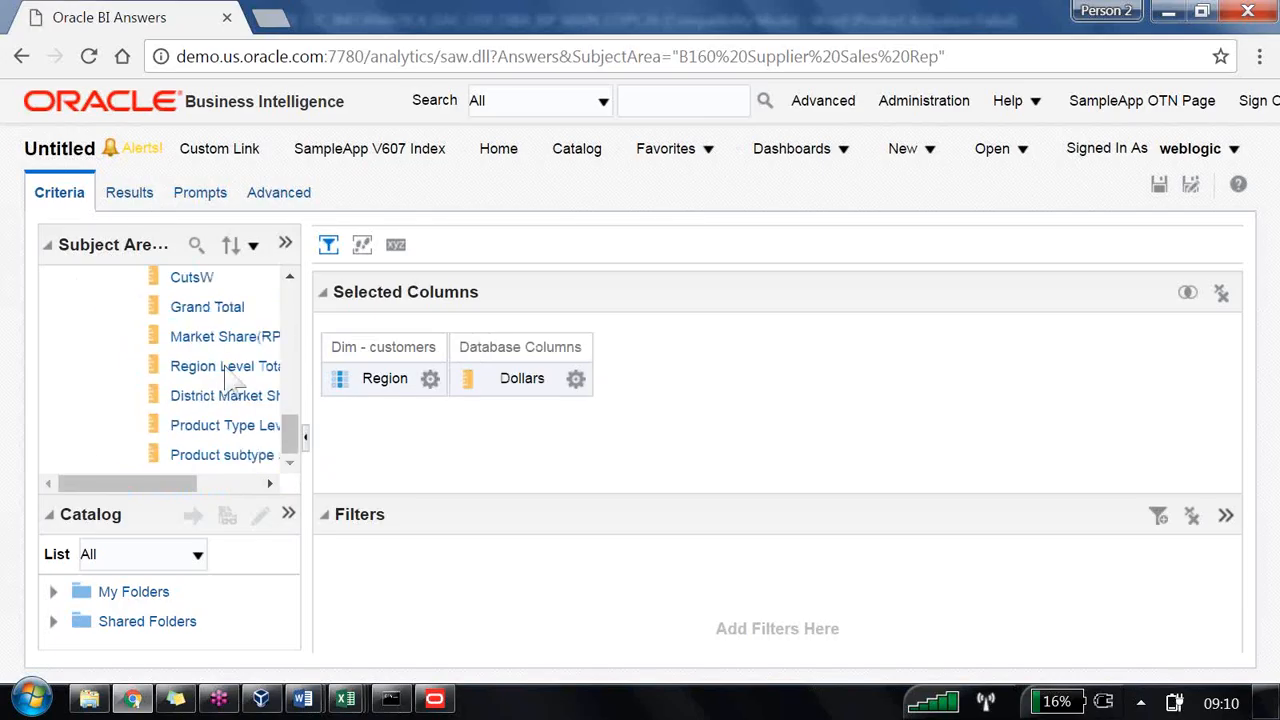
{"action": "double_click", "coordinate": [226, 307]}
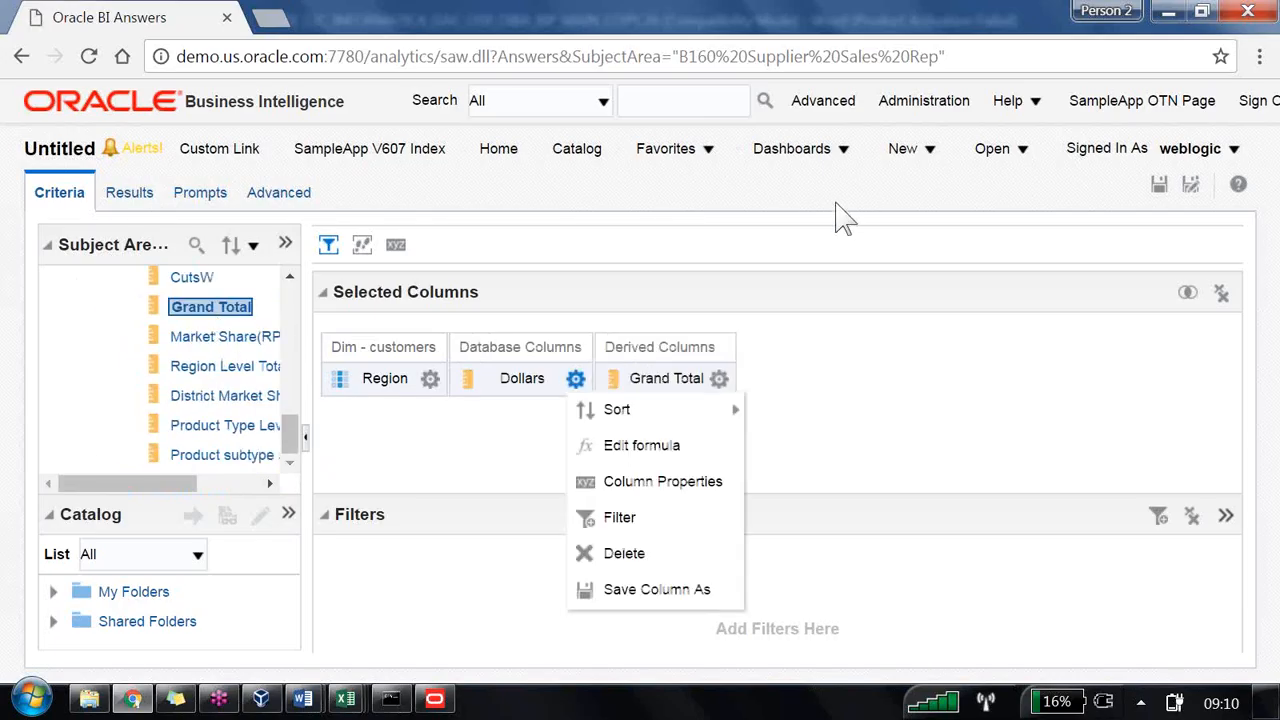
{"action": "left_click", "coordinate": [777, 224]}
{"action": "left_click", "coordinate": [714, 245]}
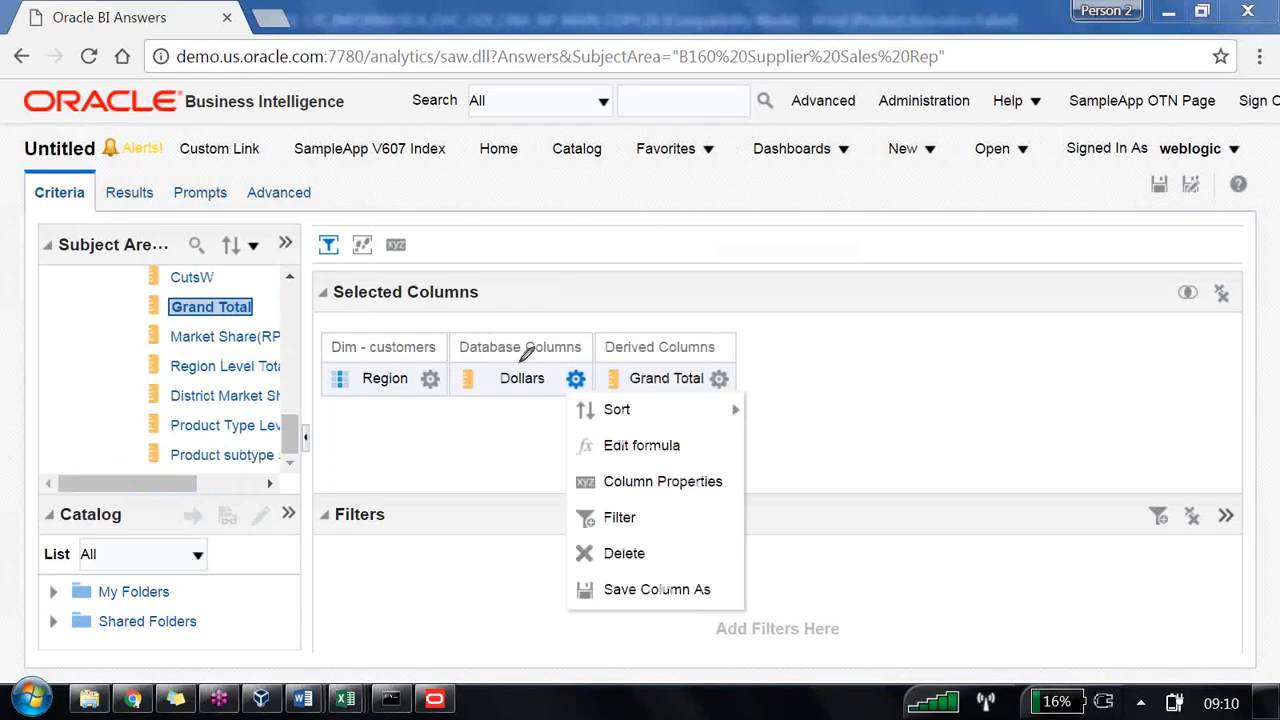
{"action": "left_click_drag", "start_coordinate": [520, 362], "coordinate": [524, 290]}
{"action": "left_click_drag", "start_coordinate": [521, 226], "coordinate": [525, 258]}
{"action": "left_click_drag", "start_coordinate": [532, 205], "coordinate": [571, 238]}
{"action": "mouse_move", "coordinate": [681, 335]}
{"action": "left_mouse_down"}
{"action": "mouse_move", "coordinate": [696, 293]}
{"action": "mouse_move", "coordinate": [752, 288]}
{"action": "left_mouse_up"}
{"action": "mouse_move", "coordinate": [758, 242]}
{"action": "left_mouse_down"}
{"action": "mouse_move", "coordinate": [766, 284]}
{"action": "mouse_move", "coordinate": [796, 250]}
{"action": "mouse_move", "coordinate": [789, 281]}
{"action": "mouse_move", "coordinate": [834, 282]}
{"action": "mouse_move", "coordinate": [816, 246]}
{"action": "mouse_move", "coordinate": [850, 222]}
{"action": "mouse_move", "coordinate": [904, 285]}
{"action": "left_mouse_up"}
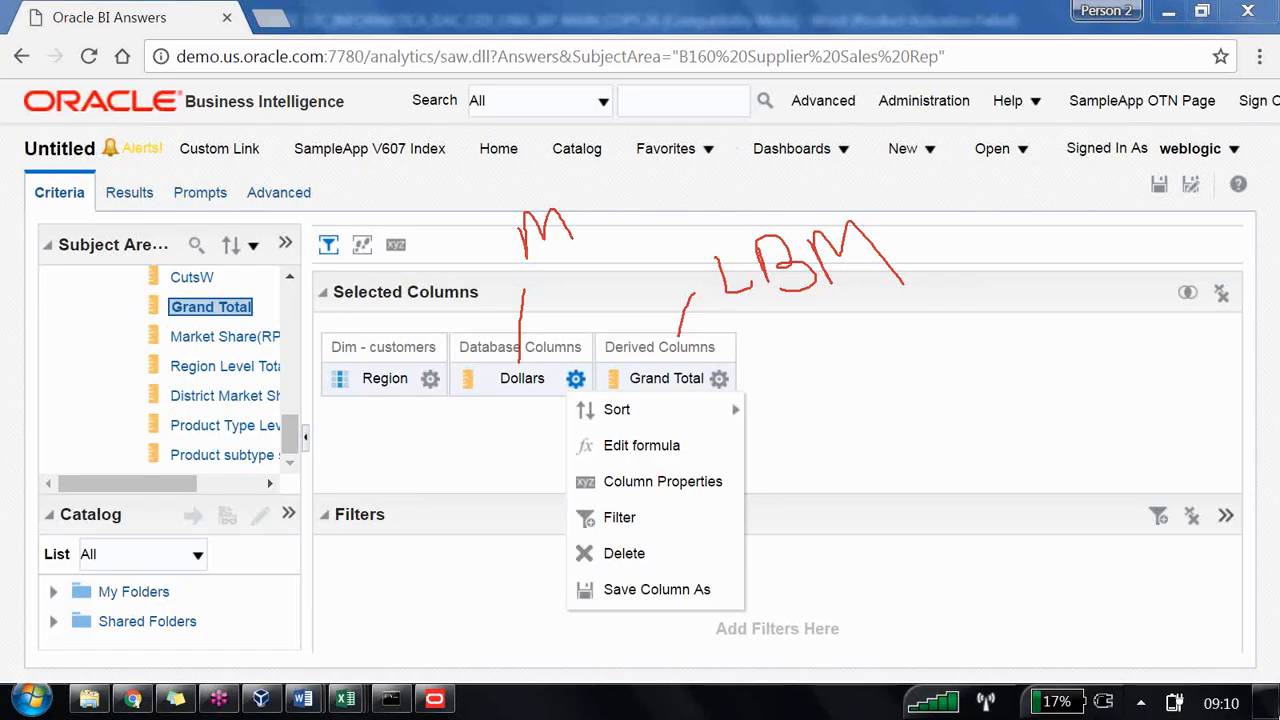
Step: Show the results and drill into the Central region to see district-level dollars
{"action": "left_click", "coordinate": [140, 198]}
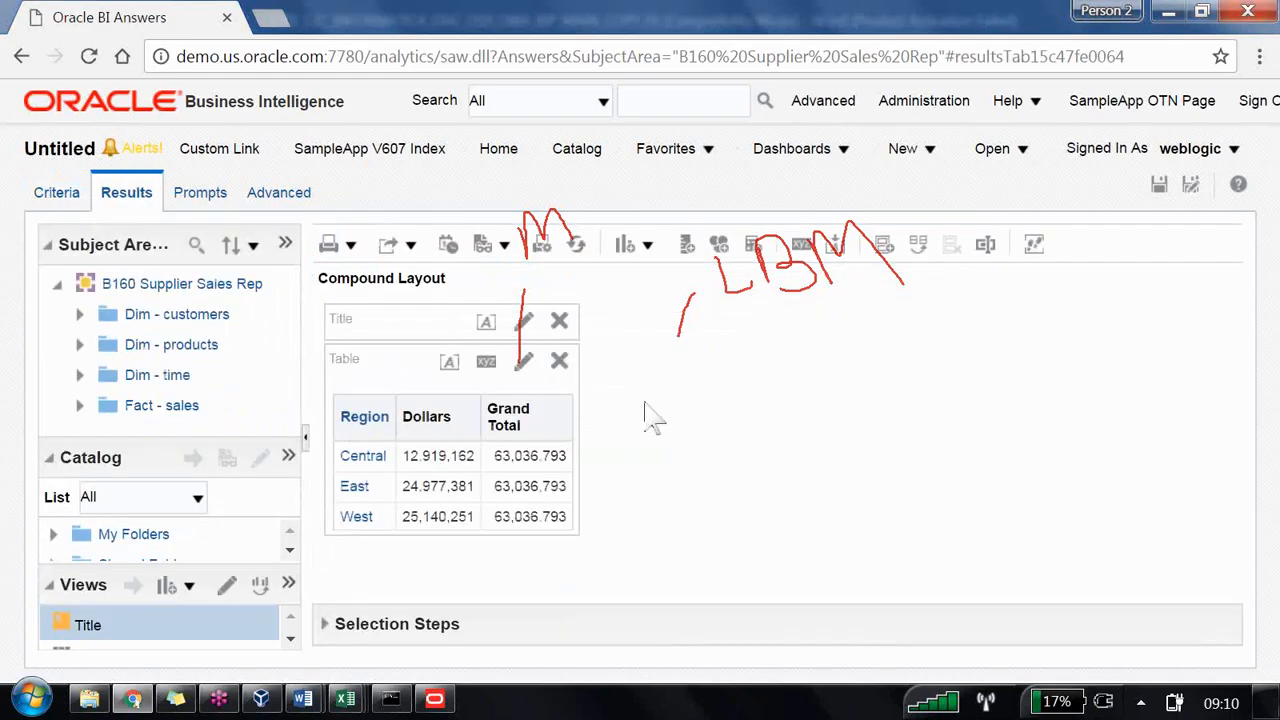
{"action": "right_click", "coordinate": [835, 211]}
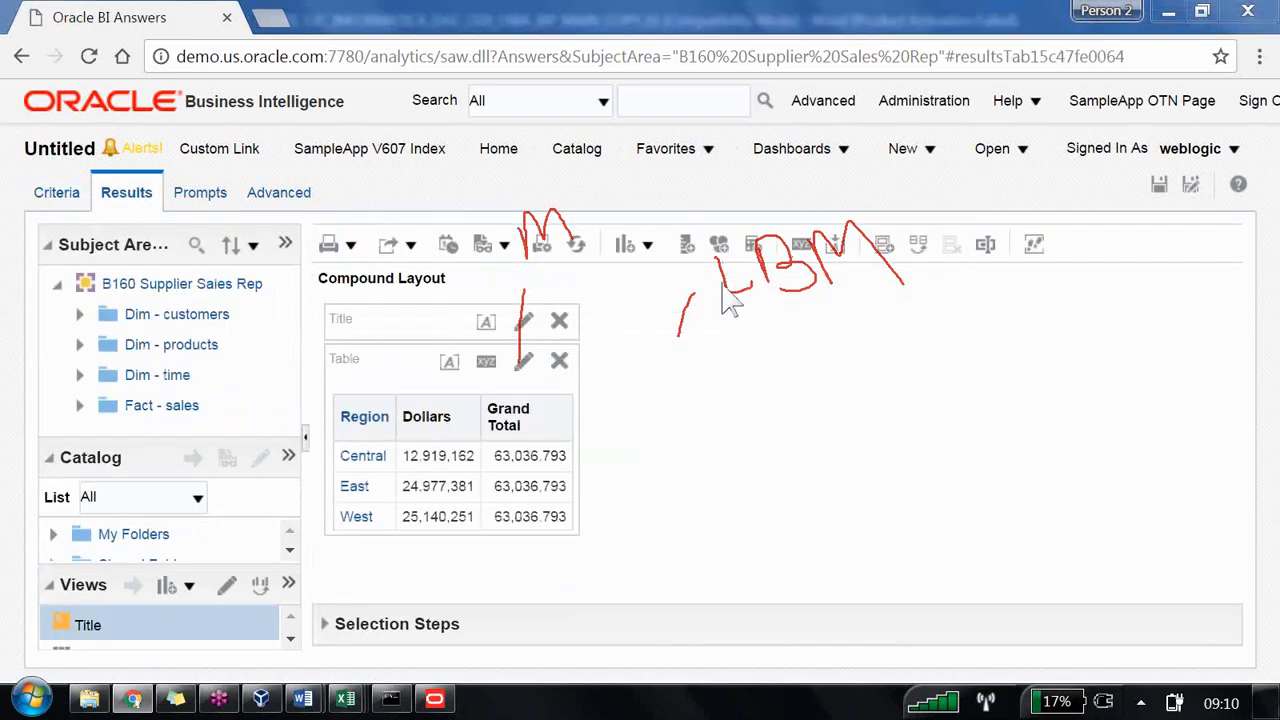
{"action": "left_click", "coordinate": [722, 304]}
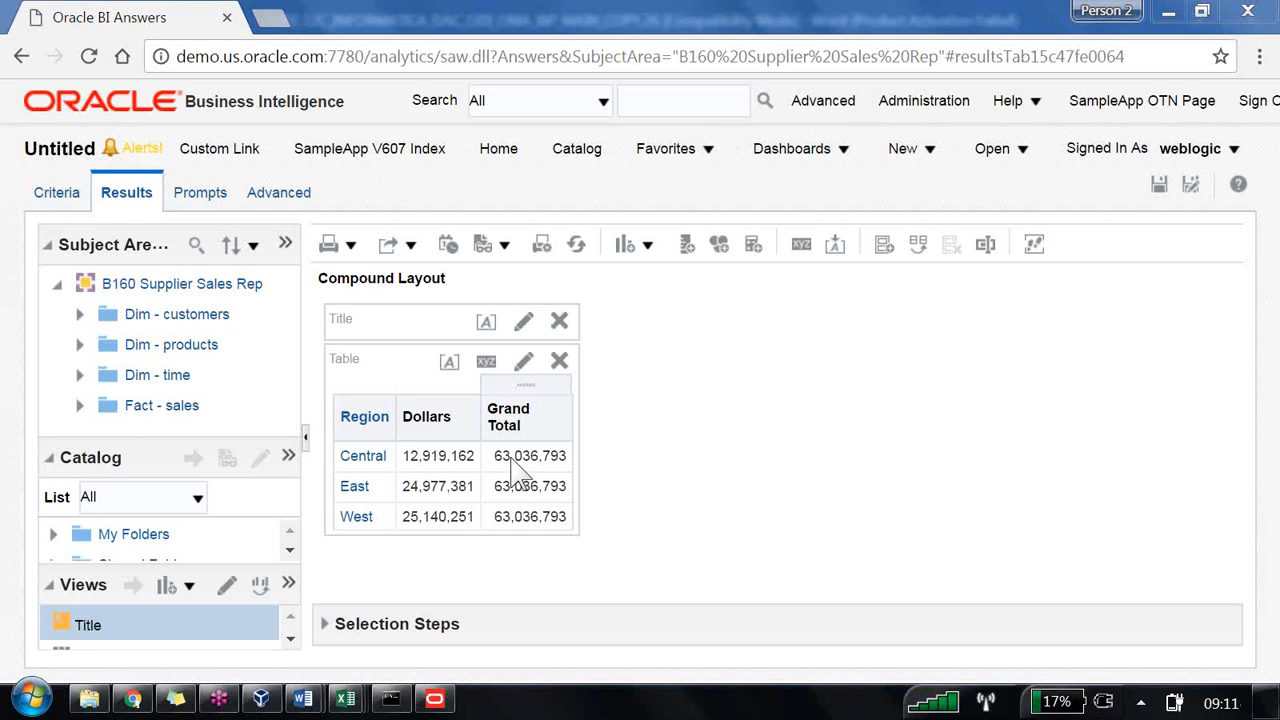
{"action": "left_click", "coordinate": [362, 456]}
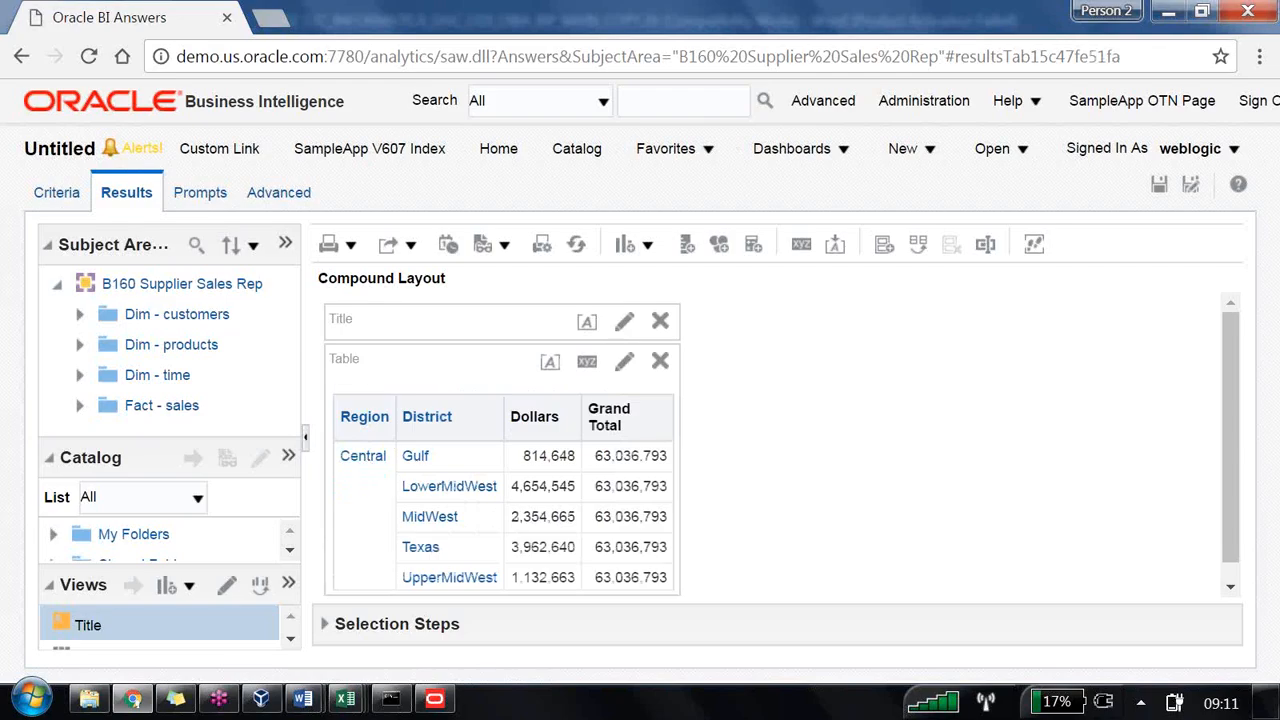
Step: Switch to the Word notes and highlight the second half of task 7, then return to the browser
{"action": "mouse_move", "coordinate": [303, 698]}
{"action": "left_click", "coordinate": [229, 622]}
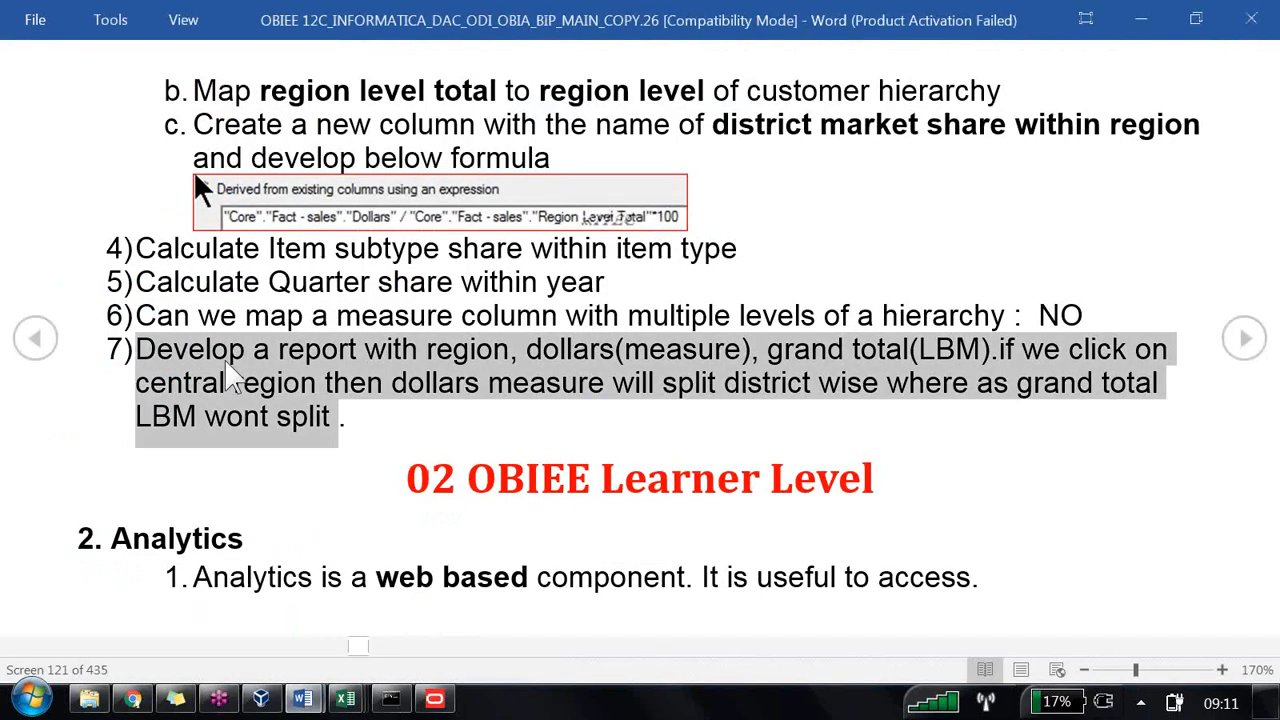
{"action": "left_click_drag", "start_coordinate": [998, 349], "coordinate": [1172, 437]}
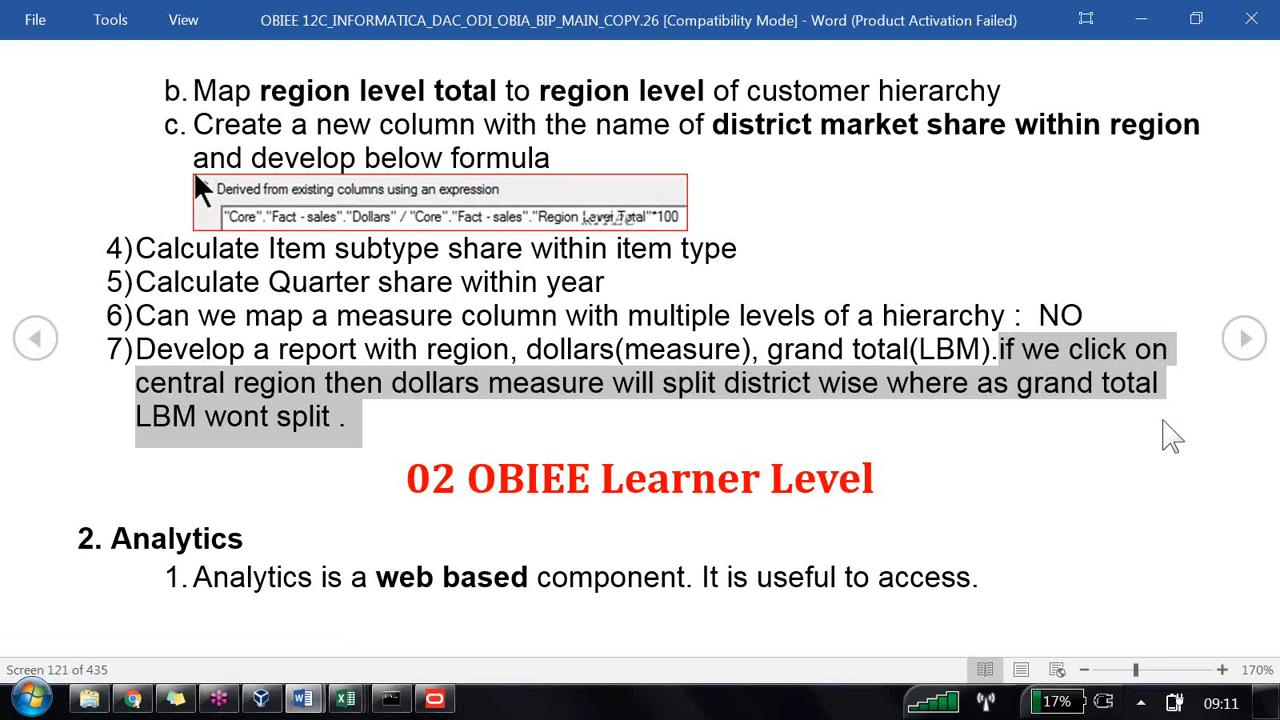
{"action": "key", "text": "alt+Tab"}
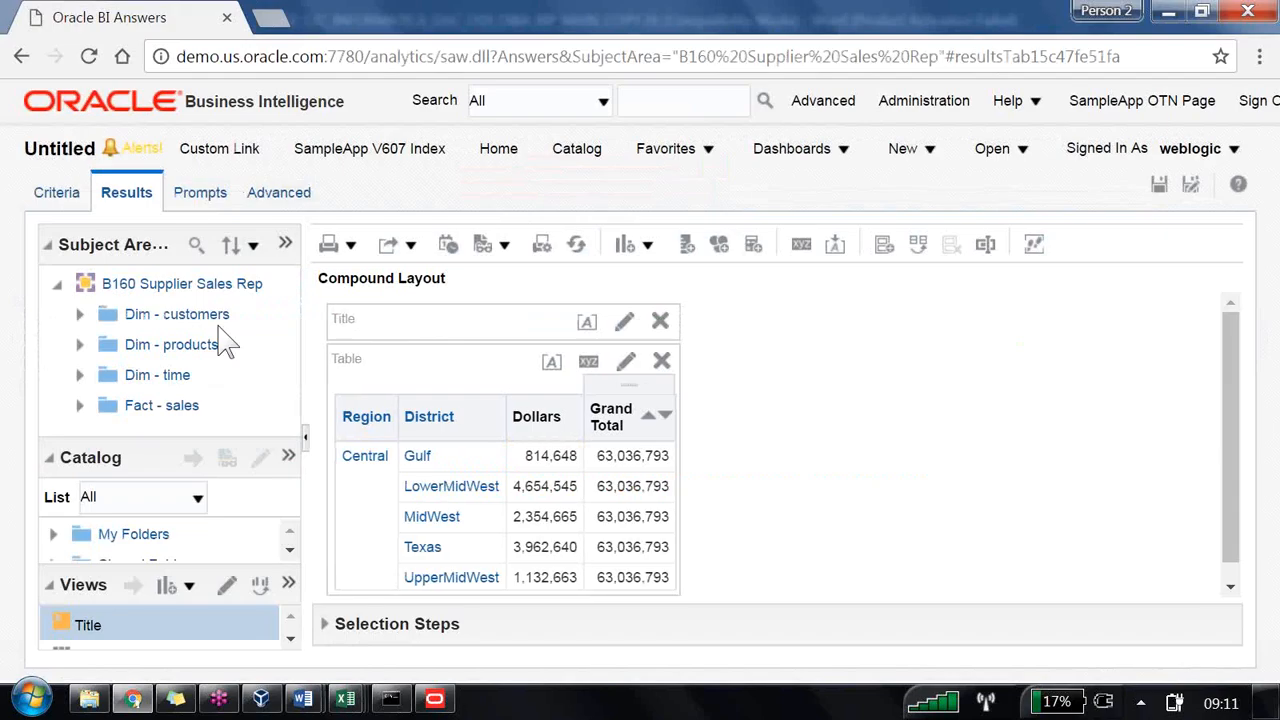
Step: Go back to the region-level results and add the customer Name column to the table
{"action": "left_click", "coordinate": [21, 56]}
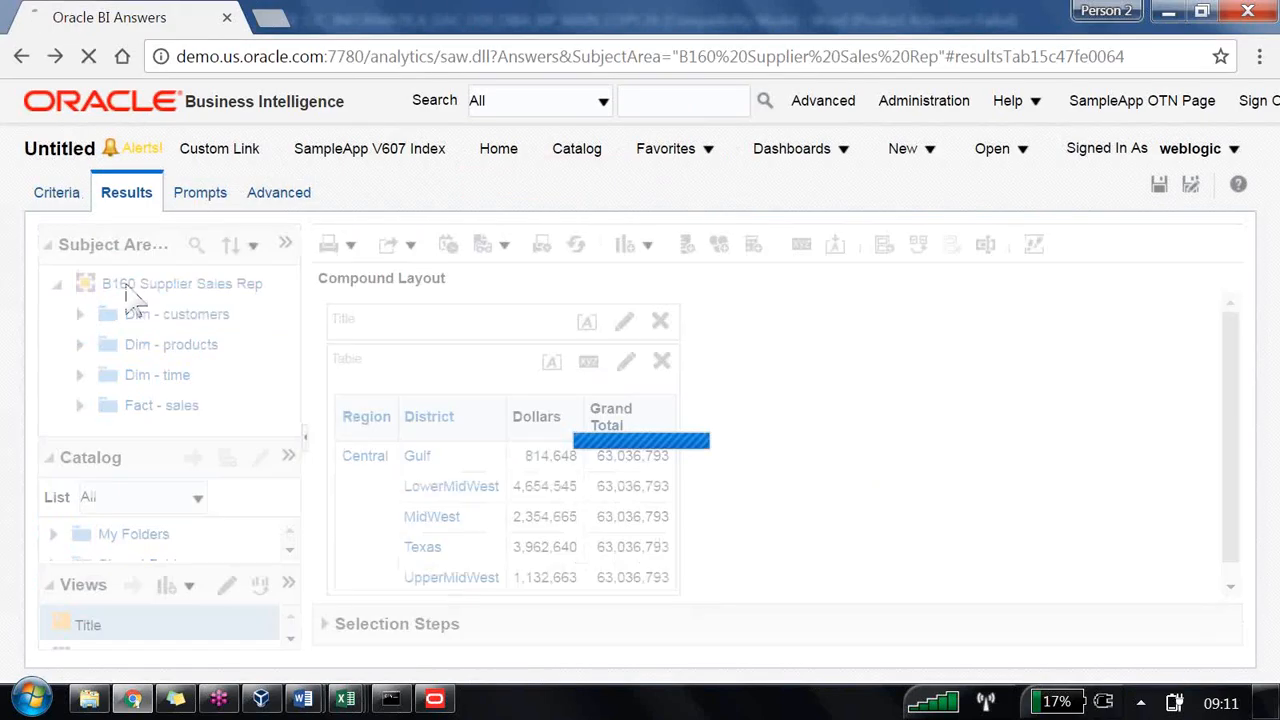
{"action": "left_click", "coordinate": [79, 313]}
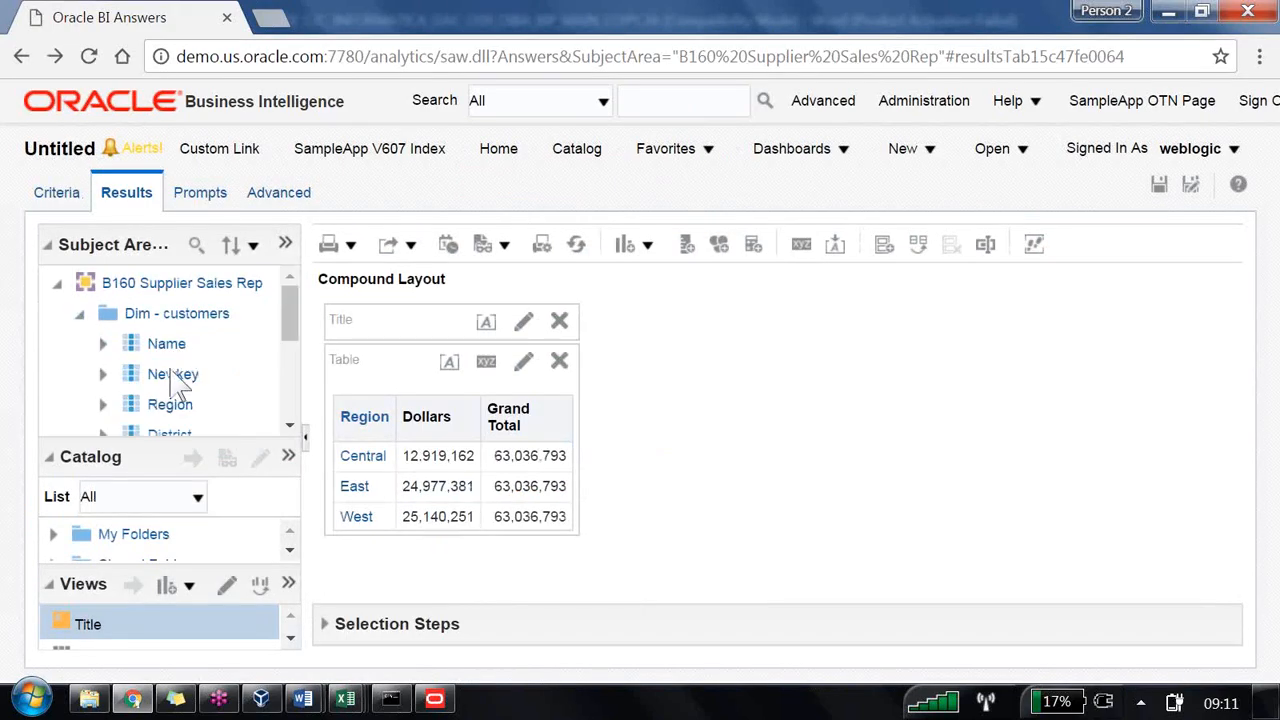
{"action": "left_click_drag", "start_coordinate": [172, 352], "coordinate": [370, 470]}
Step: Add the District column to the table between Region and Name
{"action": "scroll", "coordinate": [200, 390], "scroll_direction": "down", "scroll_amount": 4}
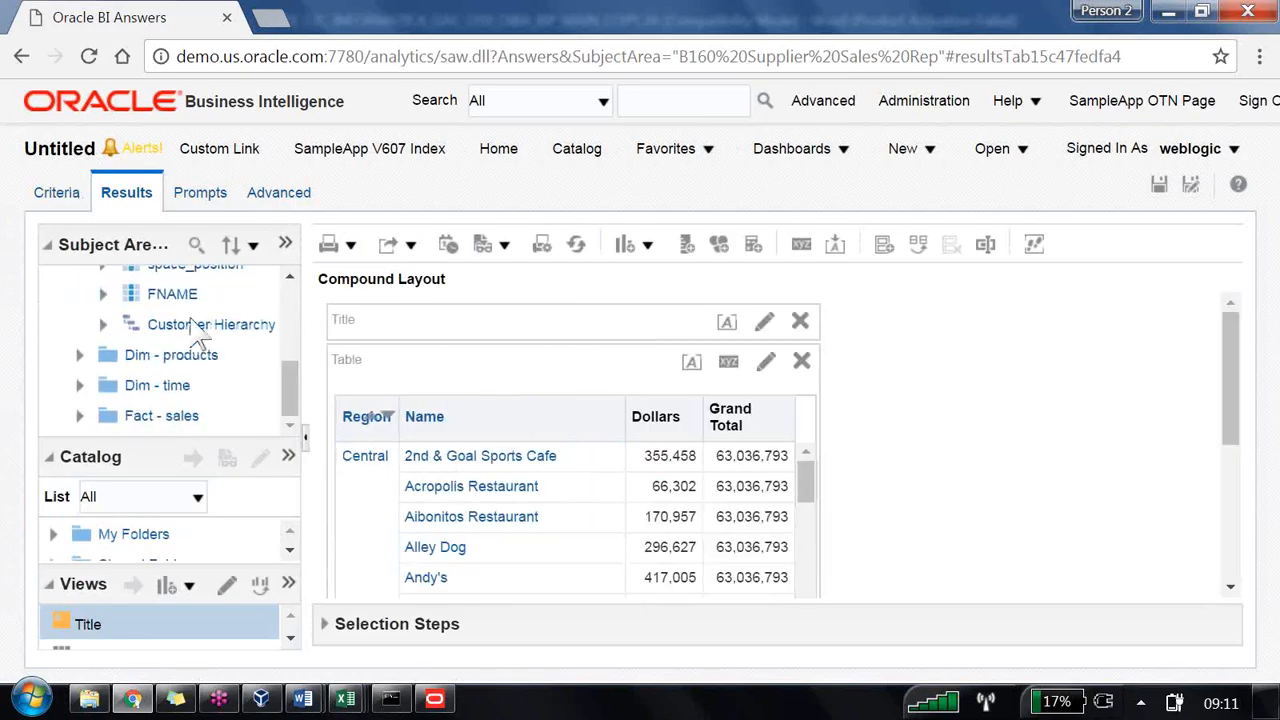
{"action": "scroll", "coordinate": [195, 350], "scroll_direction": "up", "scroll_amount": 2}
{"action": "left_click_drag", "start_coordinate": [172, 335], "coordinate": [400, 491]}
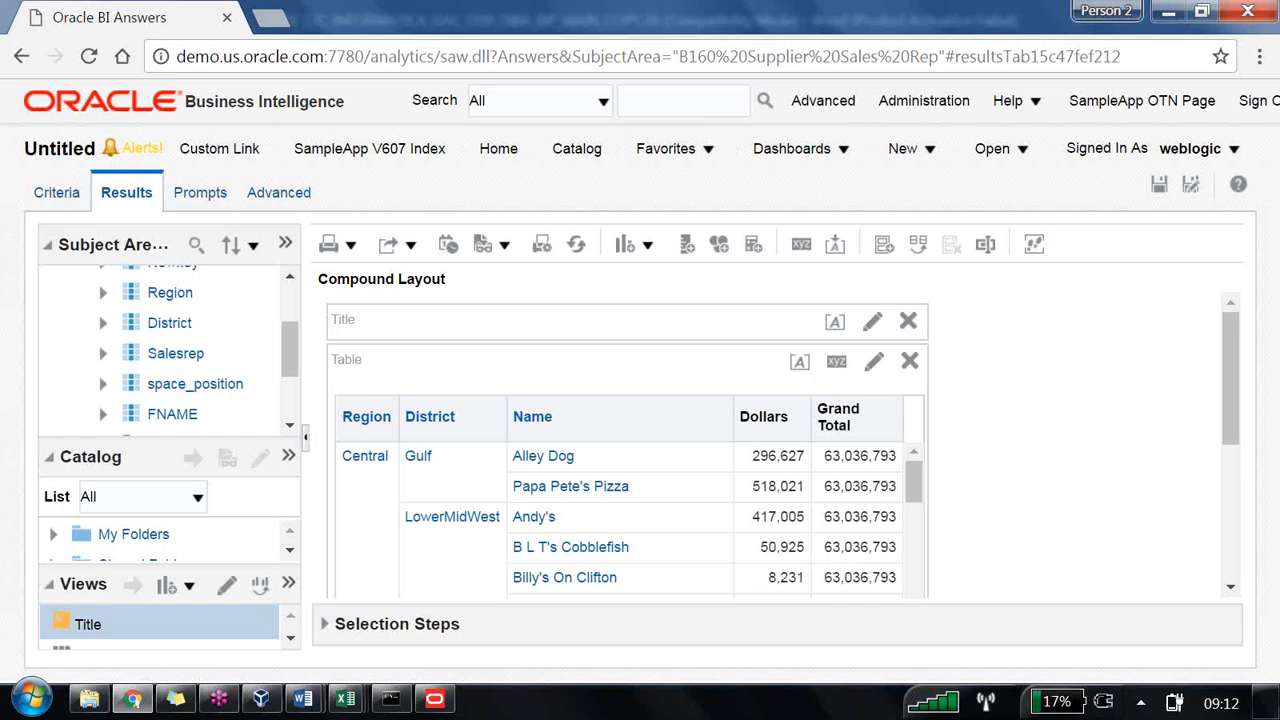
Step: Switch to the Word notes and select the text from 'and develop below formula' through task 7
{"action": "mouse_move", "coordinate": [303, 698]}
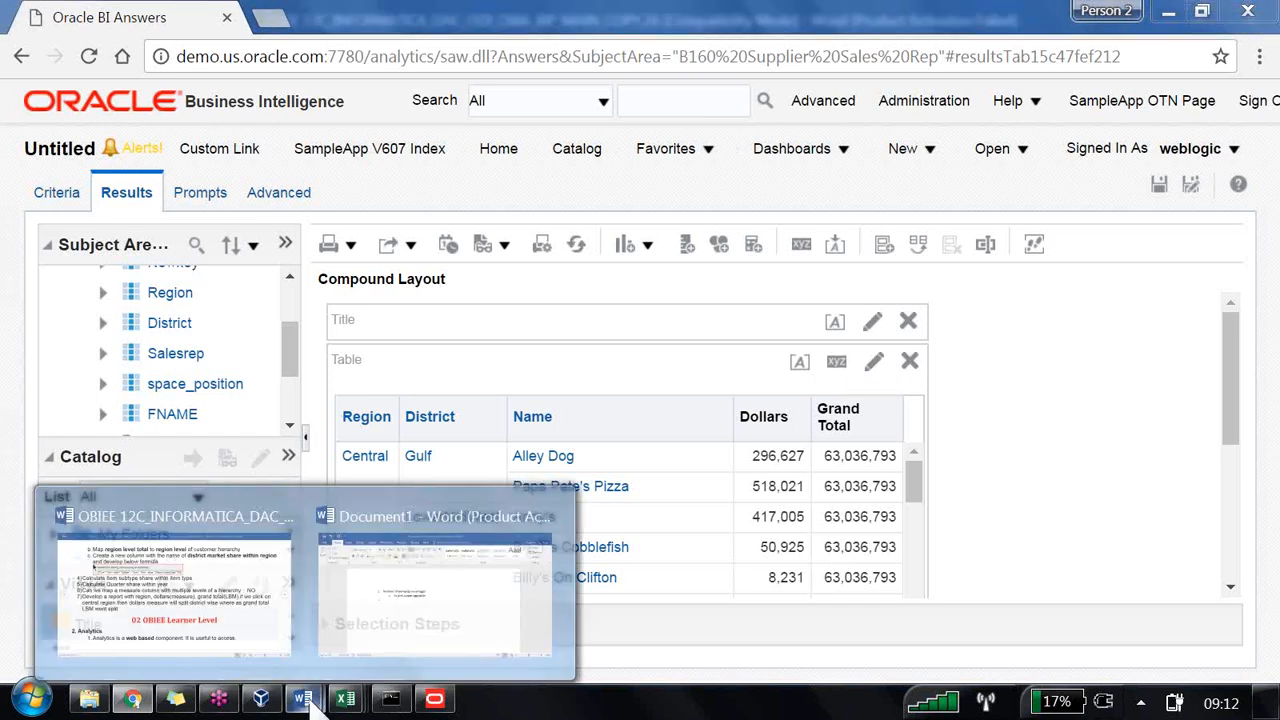
{"action": "left_click", "coordinate": [243, 648]}
{"action": "left_click", "coordinate": [371, 432]}
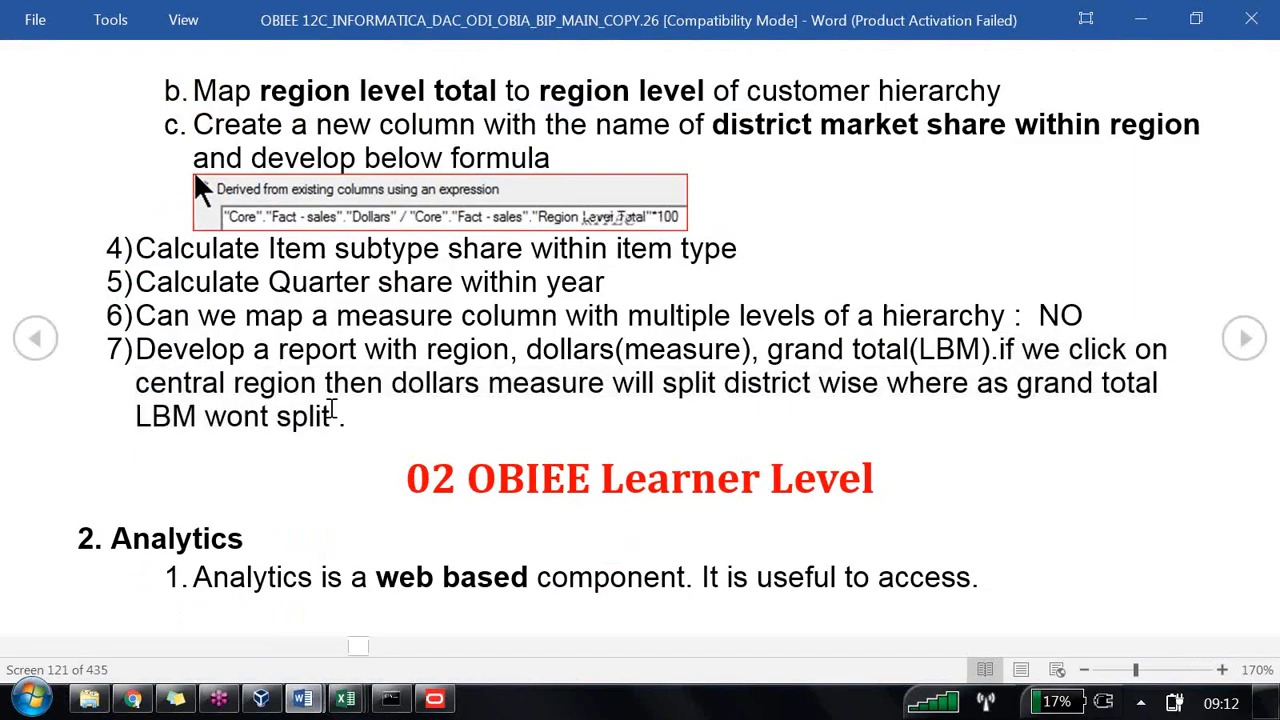
{"action": "left_click_drag", "start_coordinate": [332, 409], "coordinate": [132, 153]}
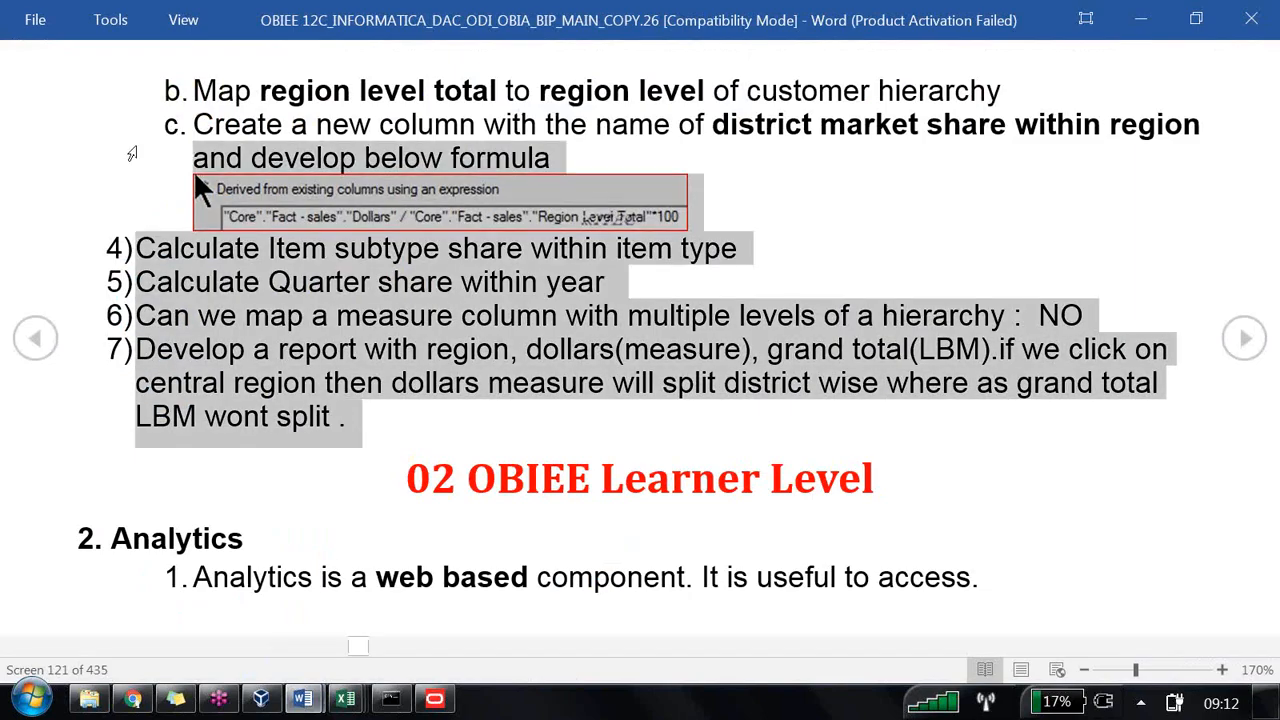